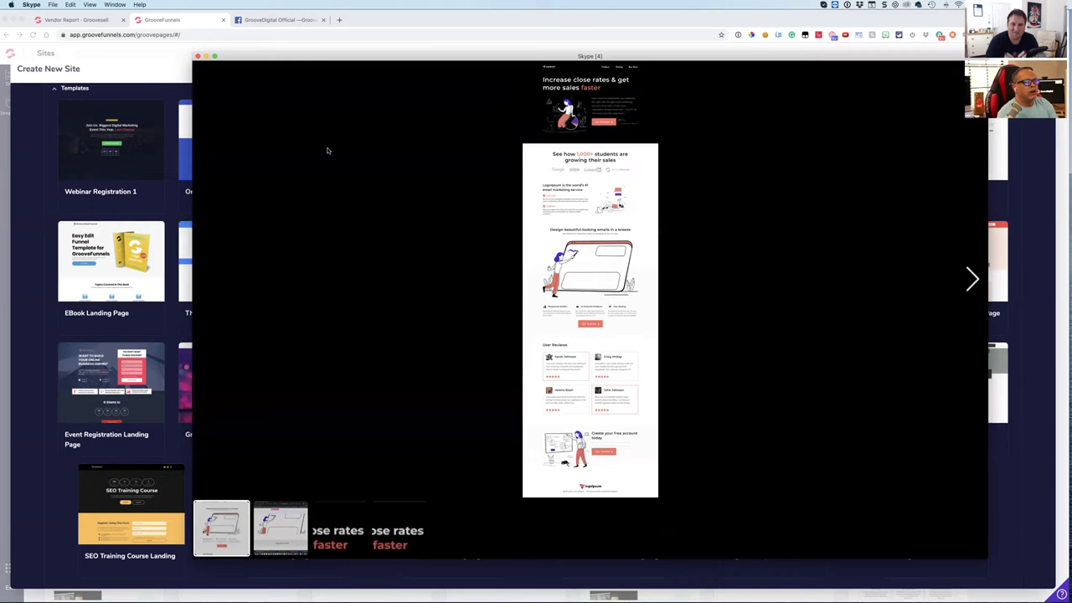
Step: Browse back through the shared images to the contact section mockup, then close the viewer
{"action": "left_click", "coordinate": [209, 279]}
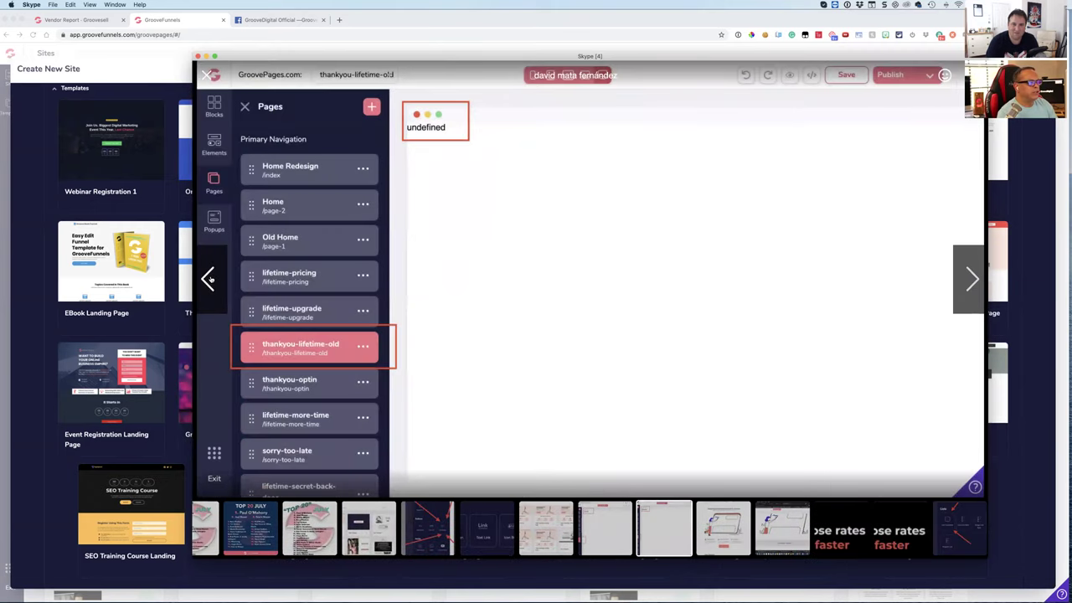
{"action": "left_click", "coordinate": [209, 280]}
{"action": "left_click", "coordinate": [209, 280]}
{"action": "left_click", "coordinate": [209, 279]}
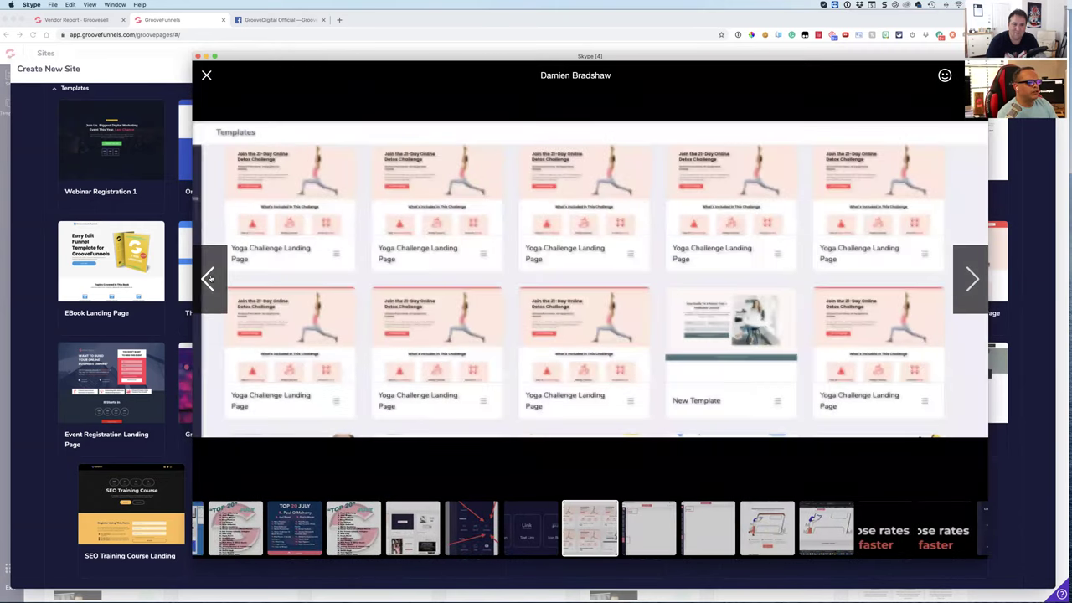
{"action": "left_click", "coordinate": [209, 280]}
{"action": "left_click", "coordinate": [209, 279]}
{"action": "left_click", "coordinate": [210, 280]}
{"action": "left_click", "coordinate": [209, 279]}
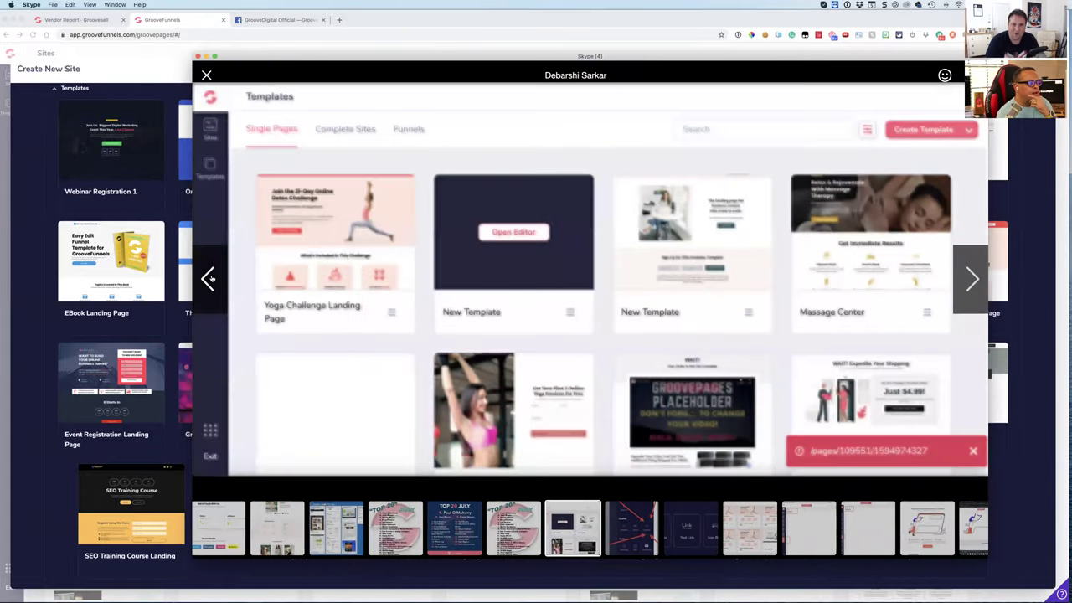
{"action": "left_click", "coordinate": [209, 279]}
{"action": "left_click", "coordinate": [210, 280]}
{"action": "left_click", "coordinate": [209, 280]}
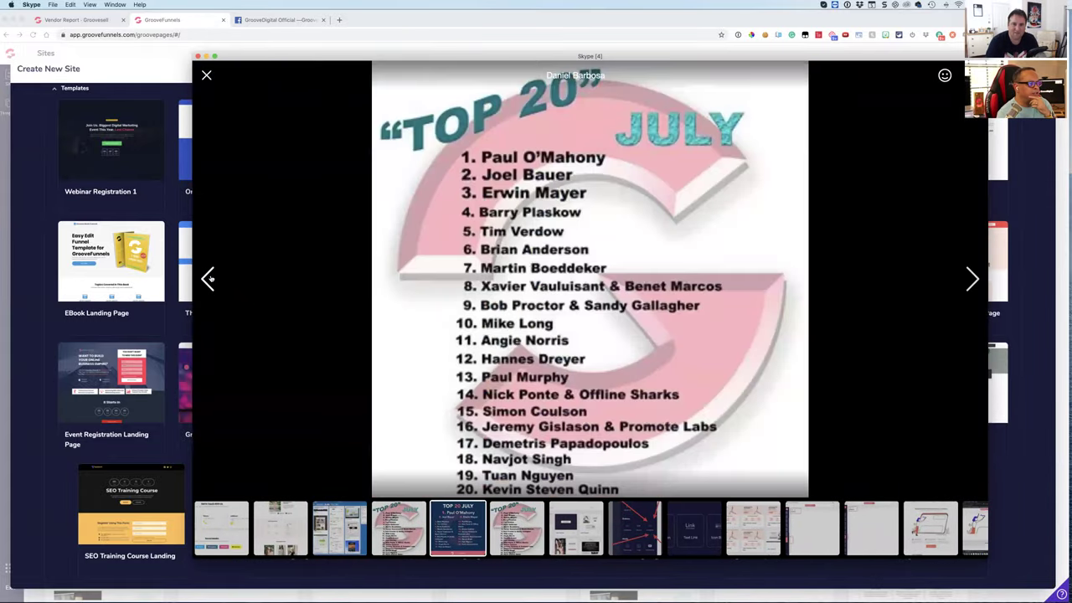
{"action": "left_click", "coordinate": [209, 280]}
{"action": "left_click", "coordinate": [209, 280]}
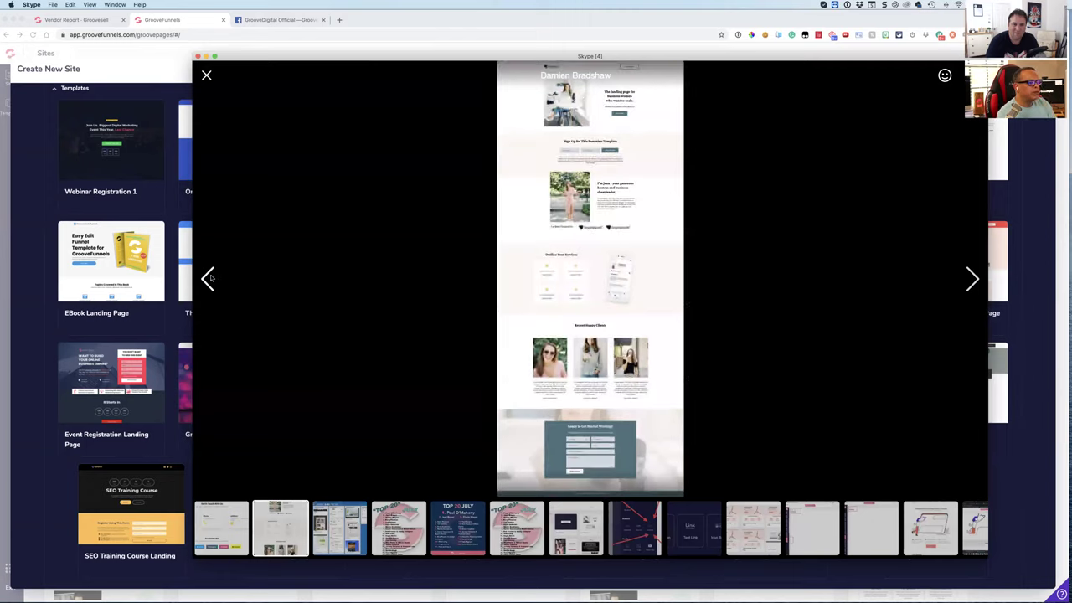
{"action": "left_click", "coordinate": [210, 280]}
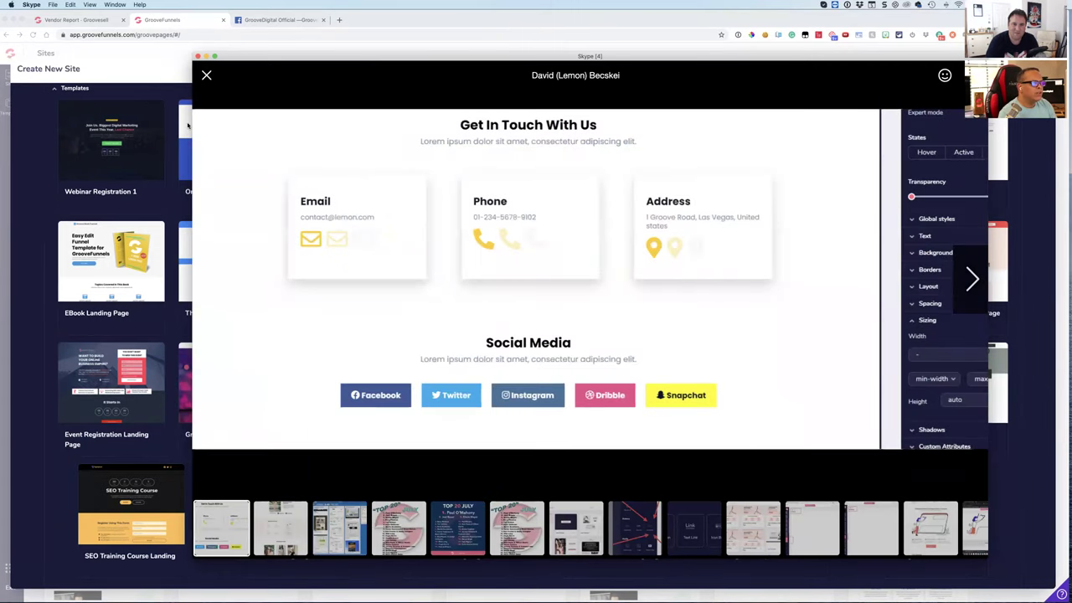
{"action": "left_click", "coordinate": [206, 76]}
Step: Scroll up the chat and view the landing page and contact section mockups full size
{"action": "scroll", "coordinate": [571, 230], "scroll_direction": "up", "scroll_amount": 15}
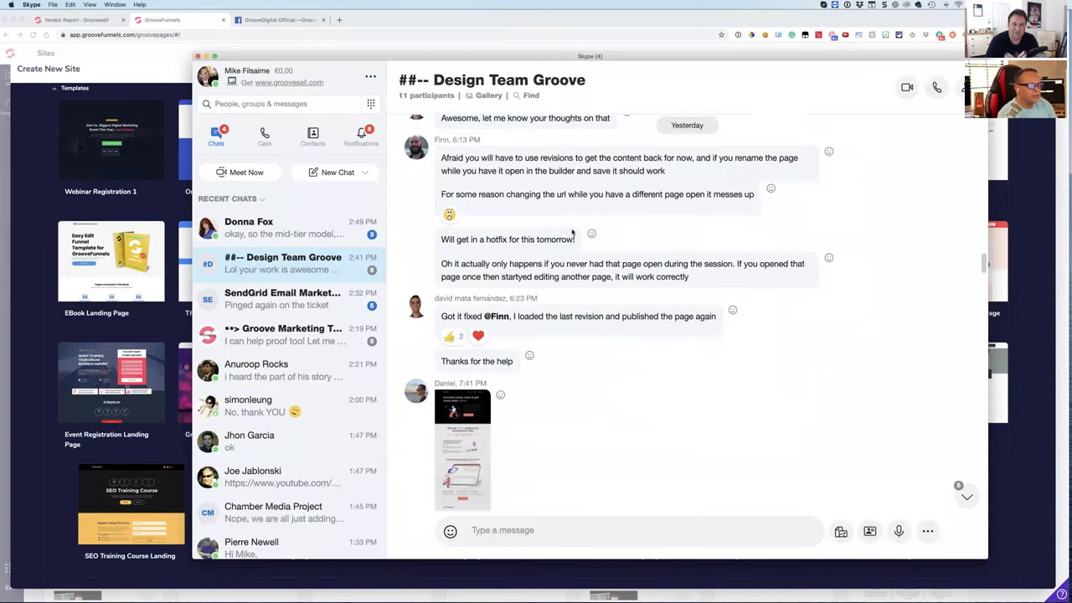
{"action": "scroll", "coordinate": [572, 229], "scroll_direction": "up", "scroll_amount": 15}
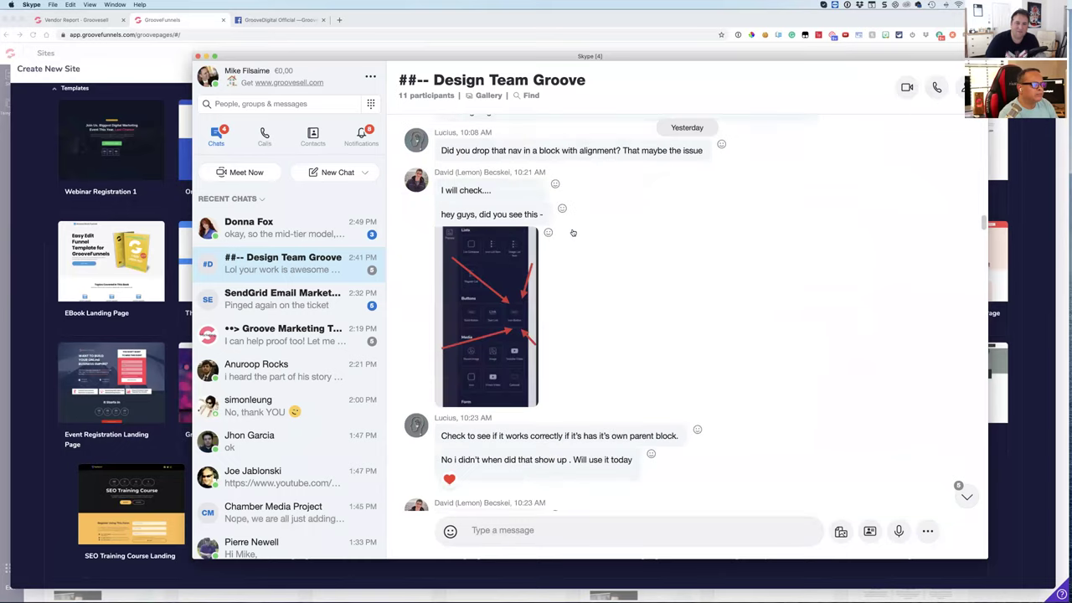
{"action": "scroll", "coordinate": [574, 232], "scroll_direction": "up", "scroll_amount": 15}
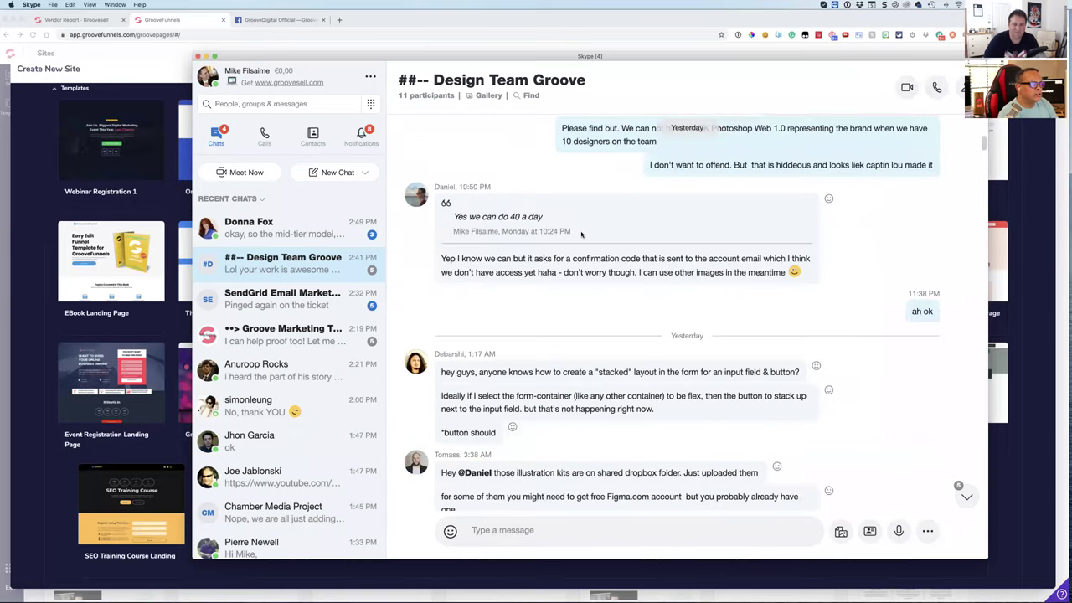
{"action": "scroll", "coordinate": [580, 231], "scroll_direction": "up", "scroll_amount": 15}
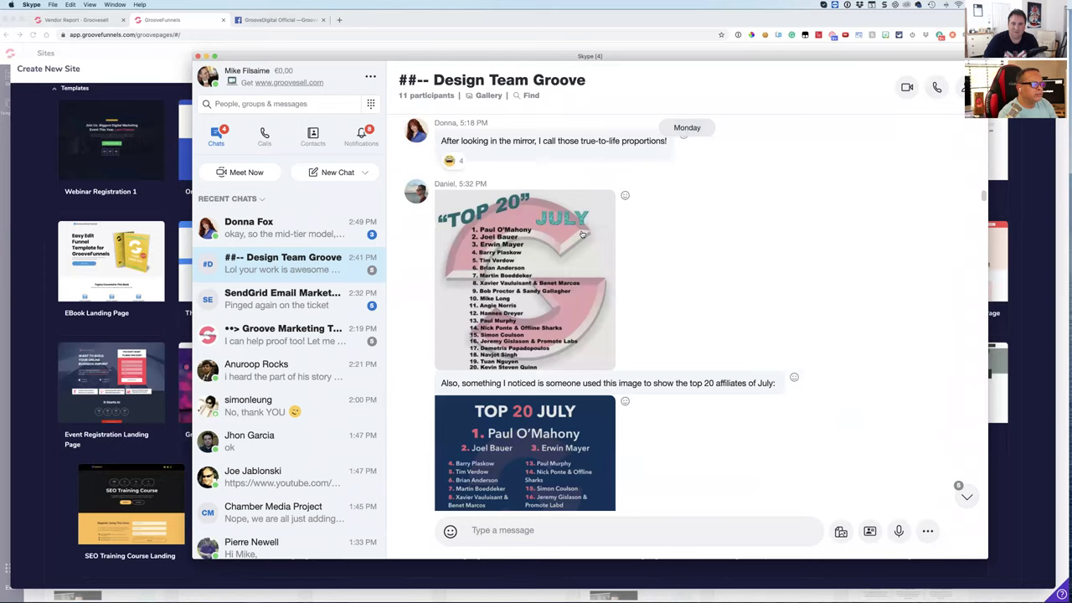
{"action": "scroll", "coordinate": [580, 231], "scroll_direction": "up", "scroll_amount": 10}
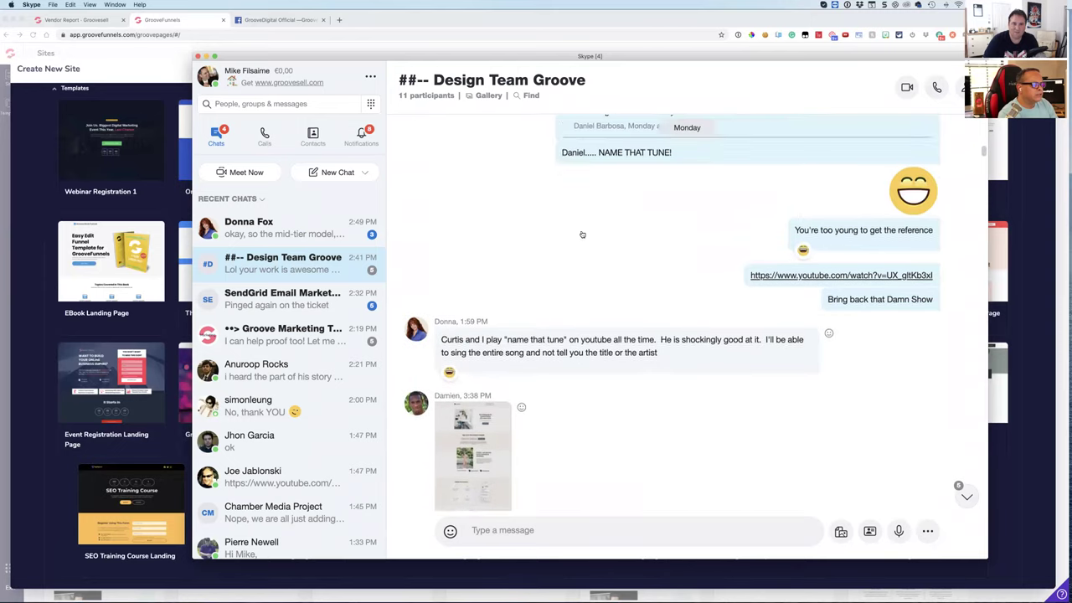
{"action": "scroll", "coordinate": [581, 231], "scroll_direction": "down", "scroll_amount": 12}
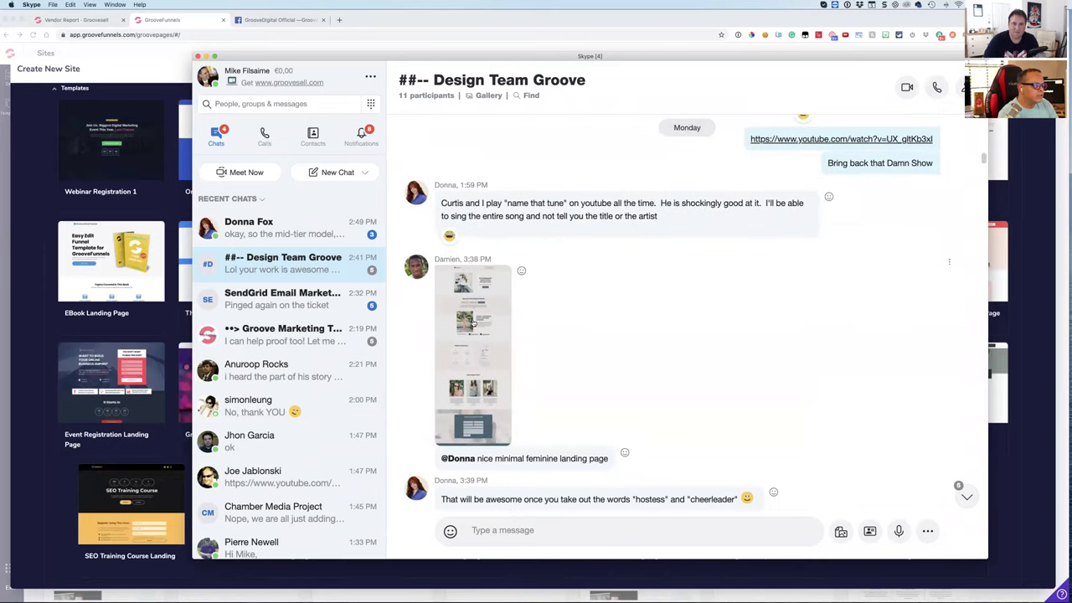
{"action": "left_click", "coordinate": [472, 325]}
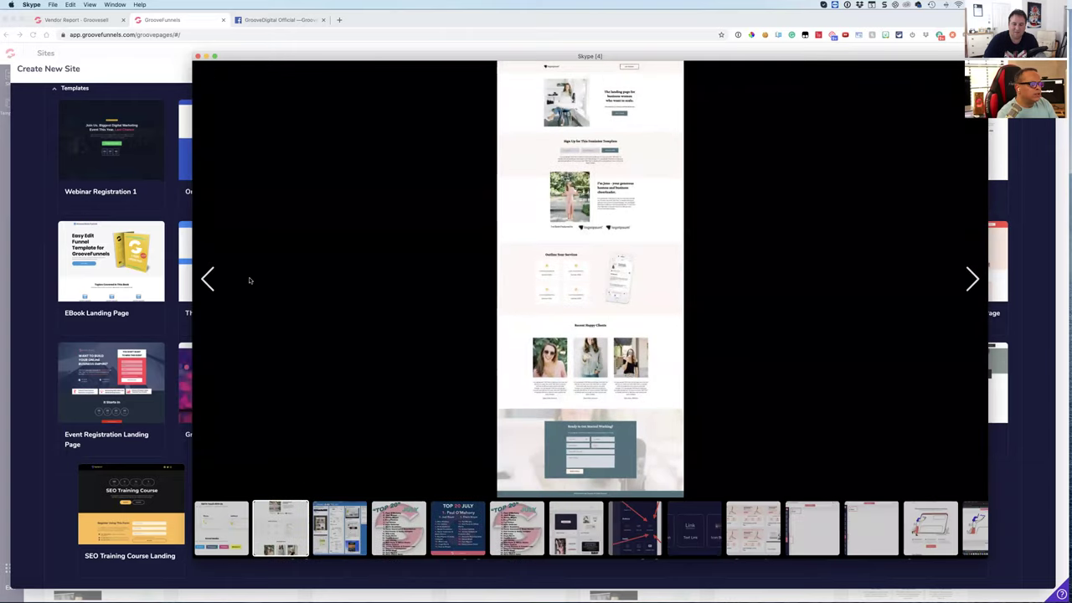
{"action": "left_click", "coordinate": [206, 280]}
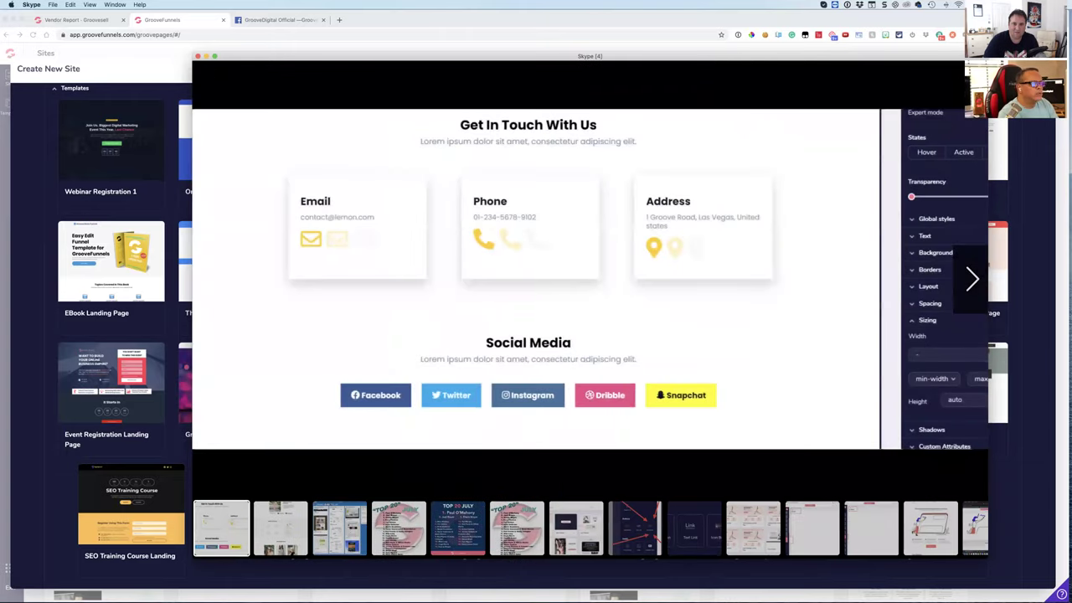
{"action": "key", "text": "Escape"}
{"action": "scroll", "coordinate": [592, 277], "scroll_direction": "up", "scroll_amount": 10}
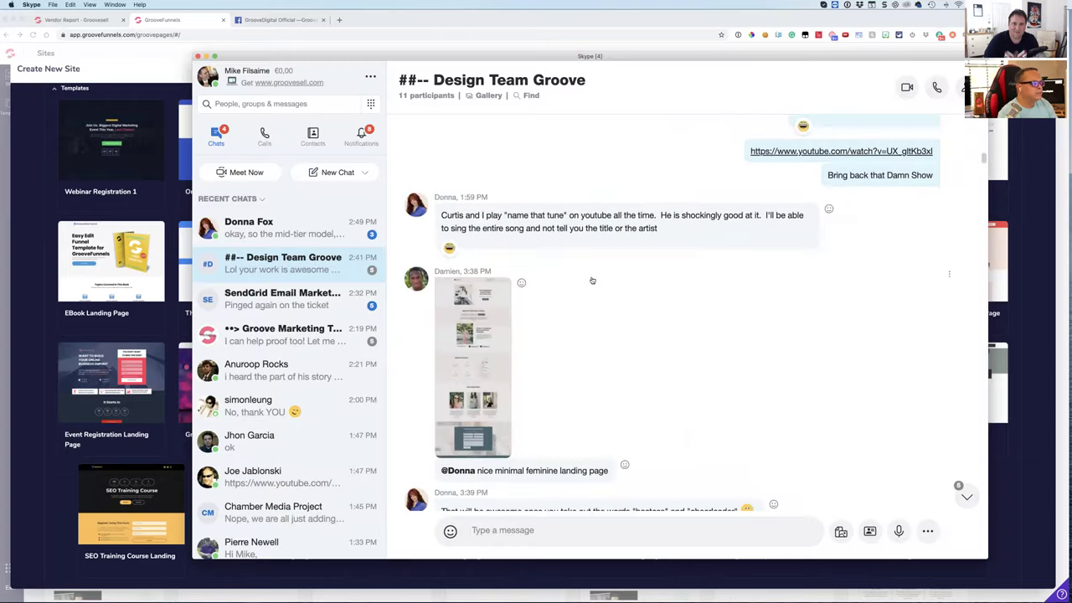
{"action": "scroll", "coordinate": [592, 277], "scroll_direction": "up", "scroll_amount": 15}
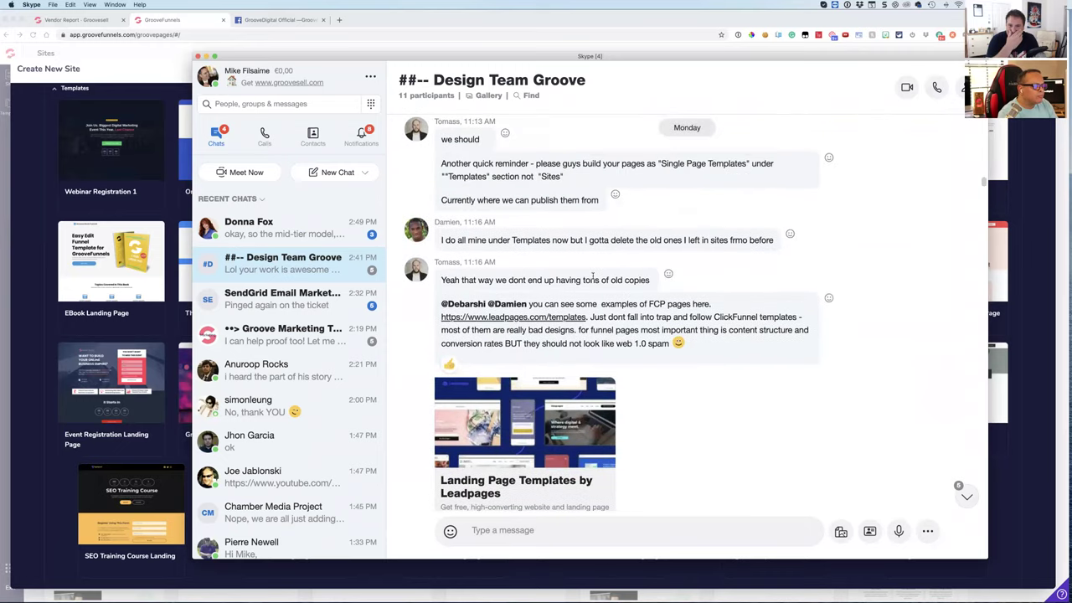
{"action": "scroll", "coordinate": [592, 279], "scroll_direction": "up", "scroll_amount": 15}
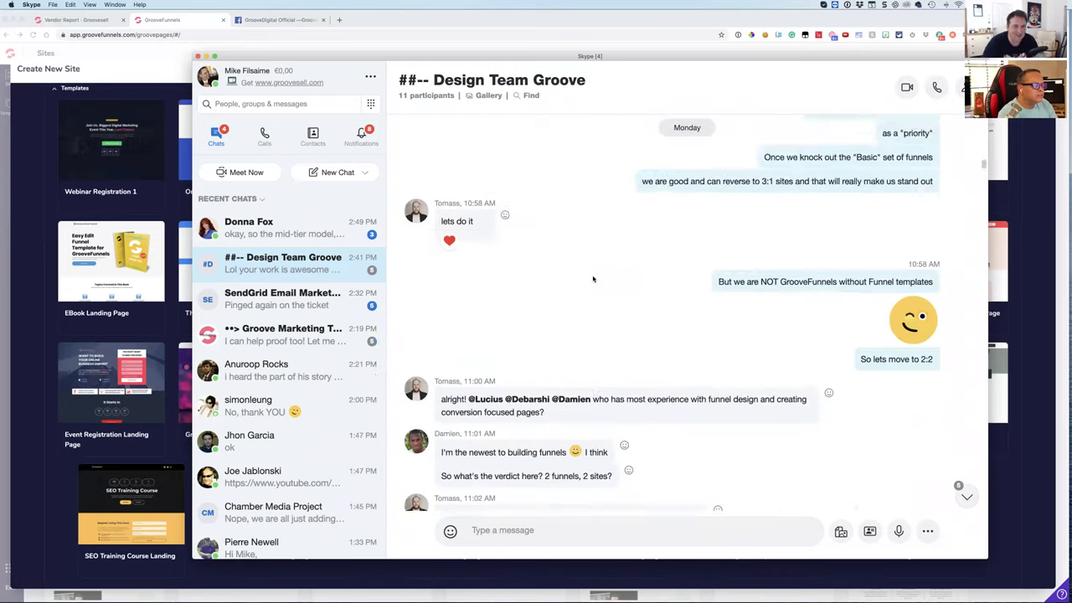
{"action": "scroll", "coordinate": [592, 277], "scroll_direction": "up", "scroll_amount": 15}
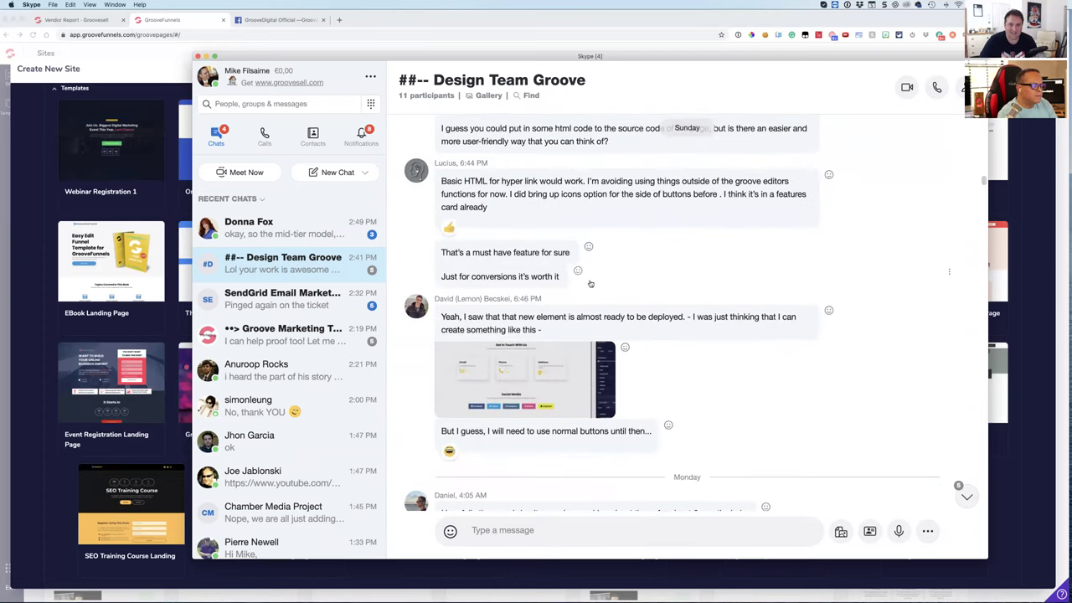
{"action": "scroll", "coordinate": [588, 284], "scroll_direction": "up", "scroll_amount": 15}
{"action": "scroll", "coordinate": [591, 282], "scroll_direction": "up", "scroll_amount": 4}
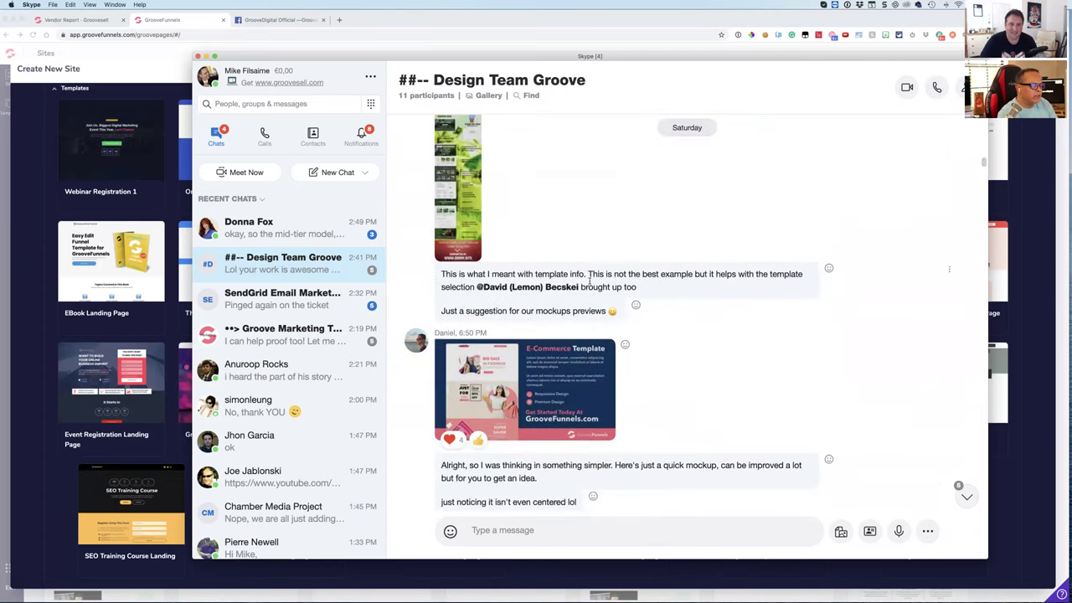
{"action": "scroll", "coordinate": [590, 282], "scroll_direction": "up", "scroll_amount": 15}
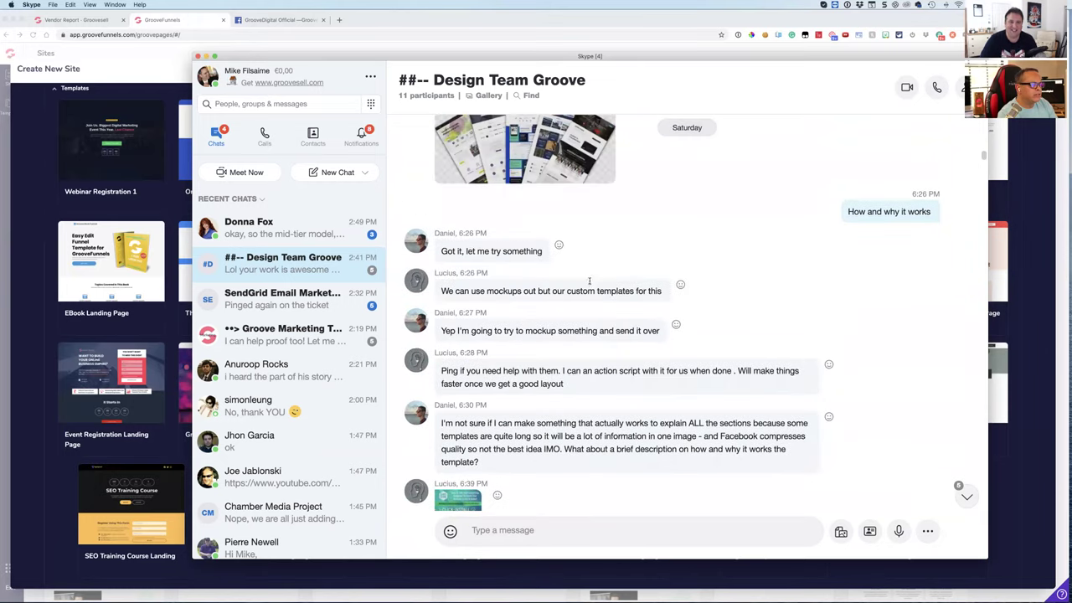
{"action": "scroll", "coordinate": [589, 280], "scroll_direction": "up", "scroll_amount": 15}
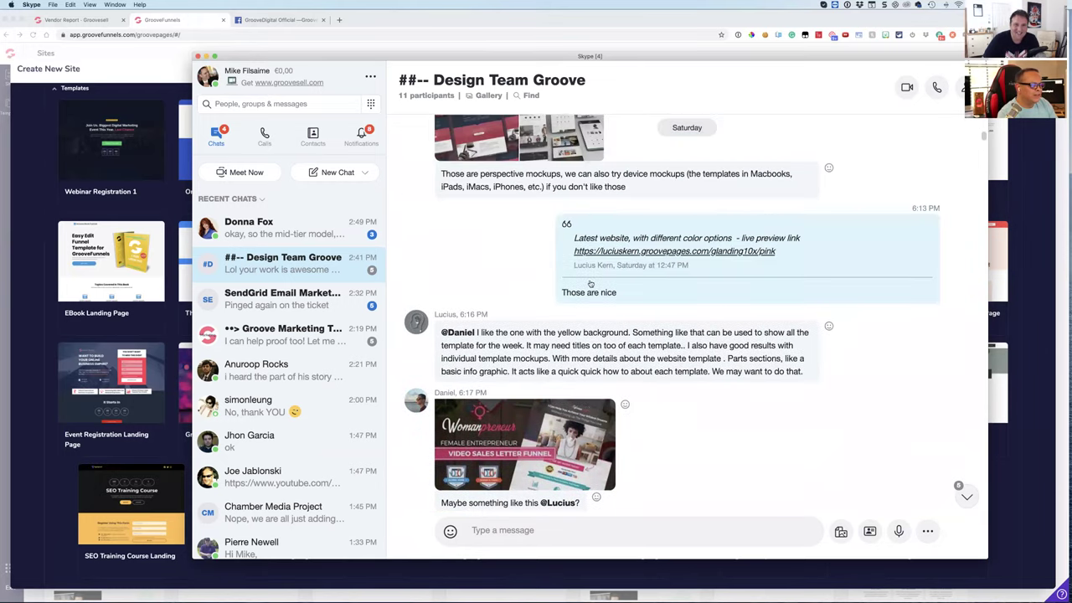
{"action": "scroll", "coordinate": [590, 282], "scroll_direction": "up", "scroll_amount": 15}
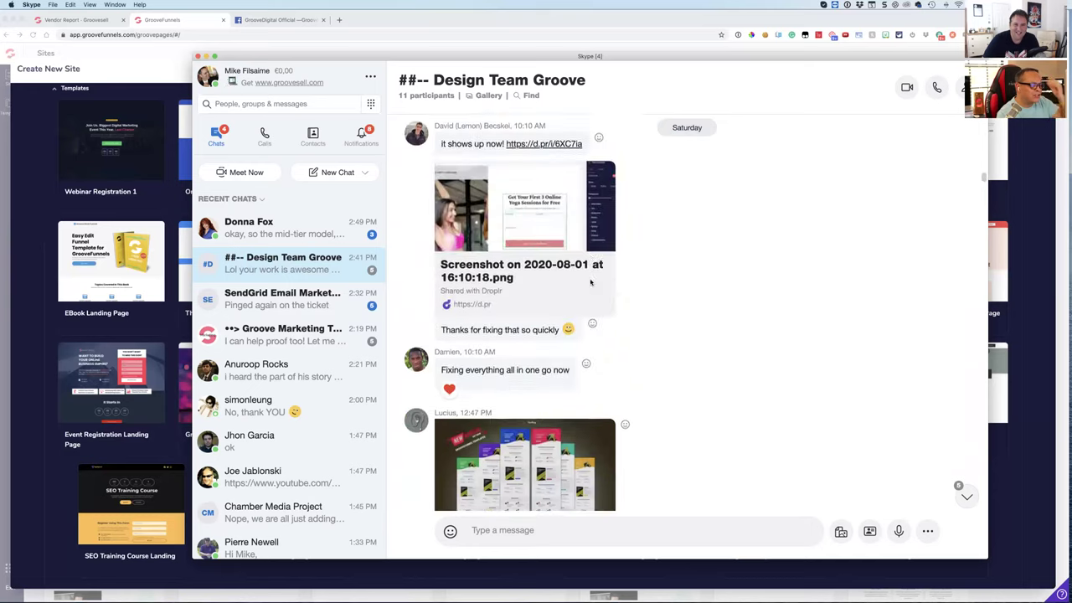
{"action": "scroll", "coordinate": [590, 283], "scroll_direction": "down", "scroll_amount": 3}
{"action": "scroll", "coordinate": [591, 279], "scroll_direction": "up", "scroll_amount": 6}
{"action": "scroll", "coordinate": [591, 279], "scroll_direction": "up", "scroll_amount": 15}
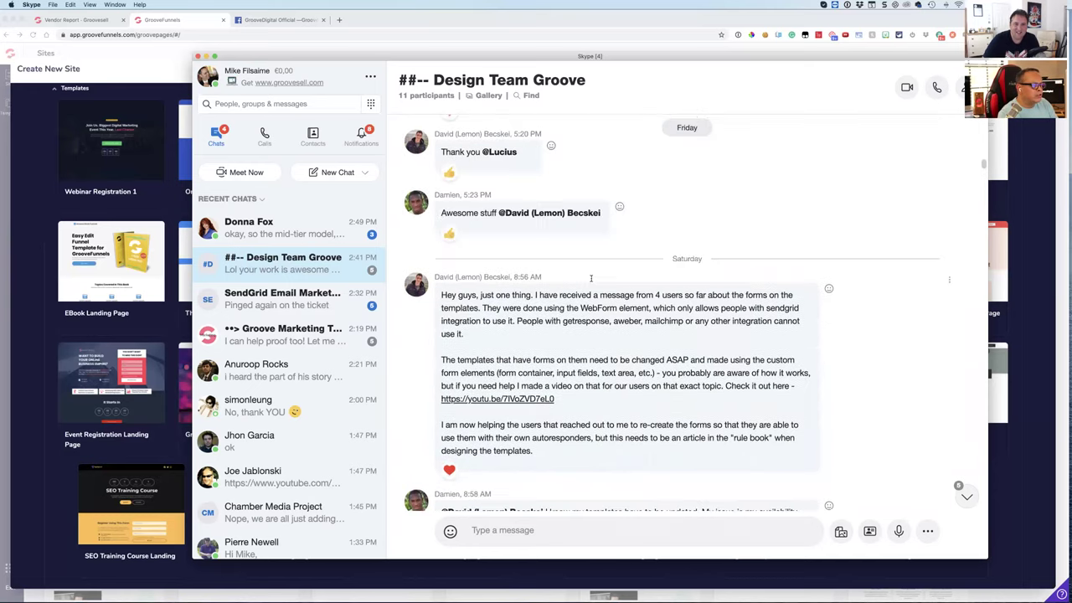
{"action": "scroll", "coordinate": [590, 278], "scroll_direction": "up", "scroll_amount": 8}
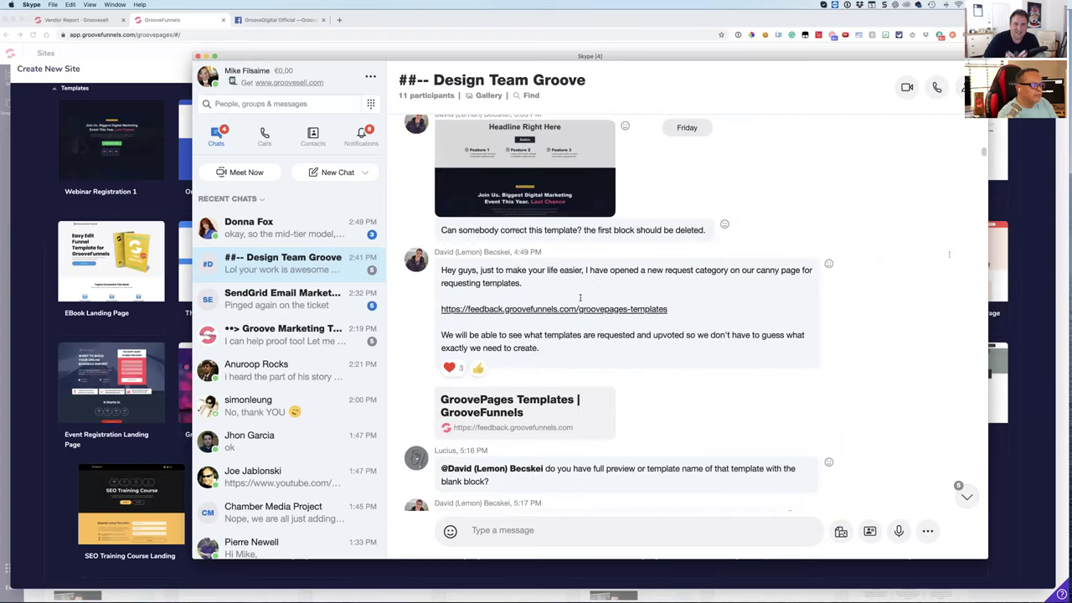
{"action": "scroll", "coordinate": [578, 303], "scroll_direction": "up", "scroll_amount": 5}
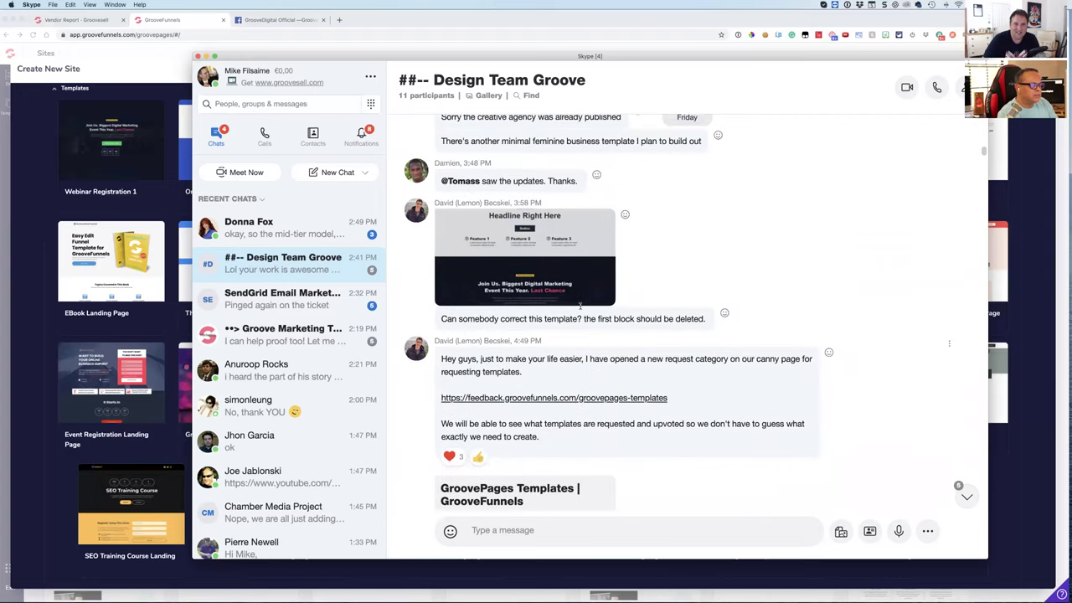
{"action": "scroll", "coordinate": [580, 307], "scroll_direction": "up", "scroll_amount": 15}
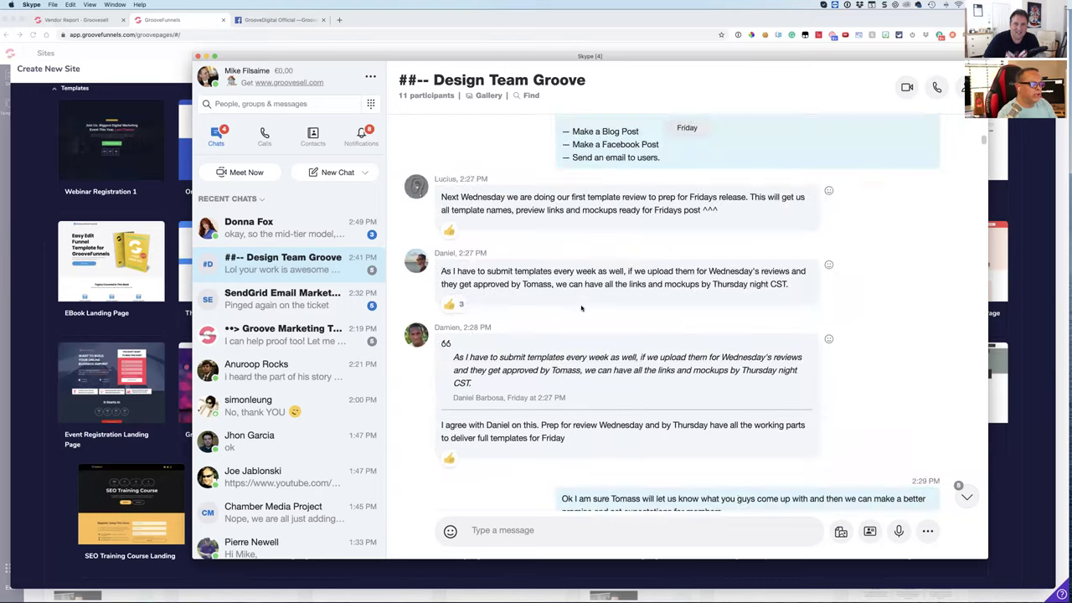
{"action": "scroll", "coordinate": [581, 309], "scroll_direction": "up", "scroll_amount": 20}
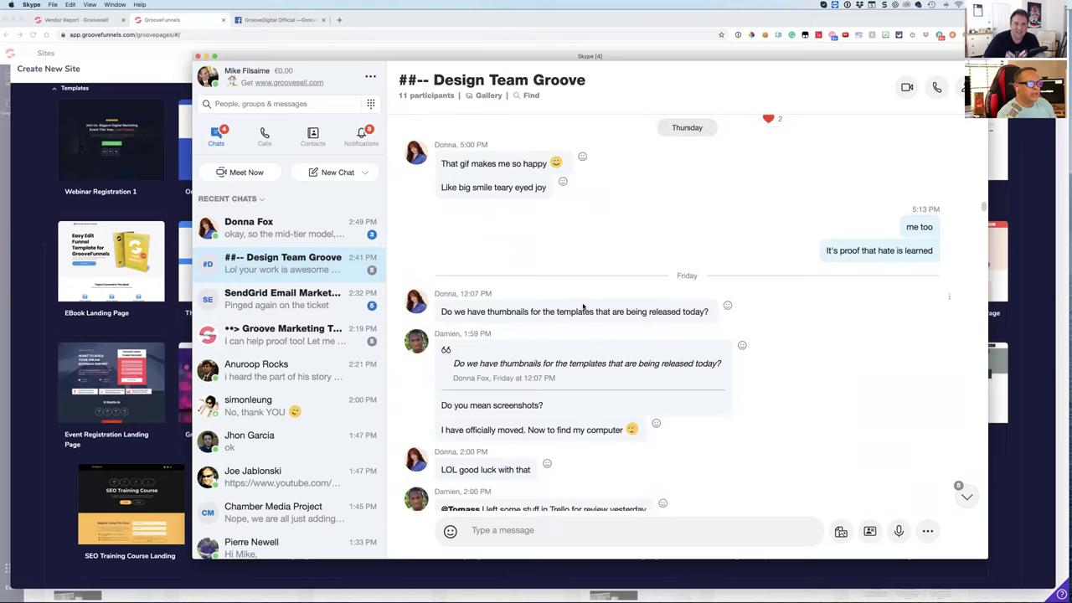
{"action": "scroll", "coordinate": [582, 305], "scroll_direction": "up", "scroll_amount": 20}
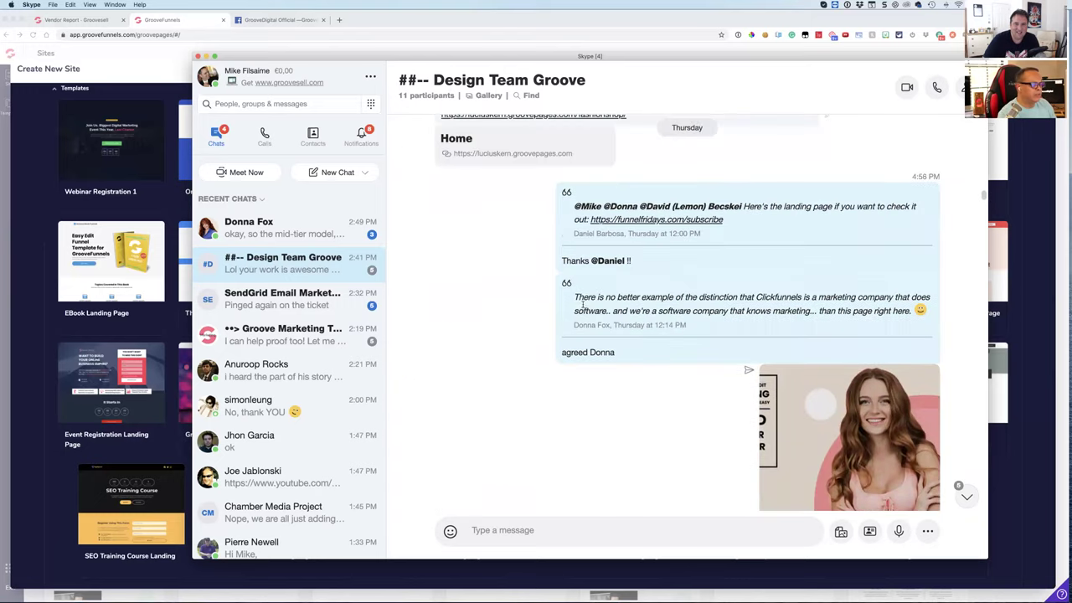
{"action": "scroll", "coordinate": [582, 306], "scroll_direction": "up", "scroll_amount": 10}
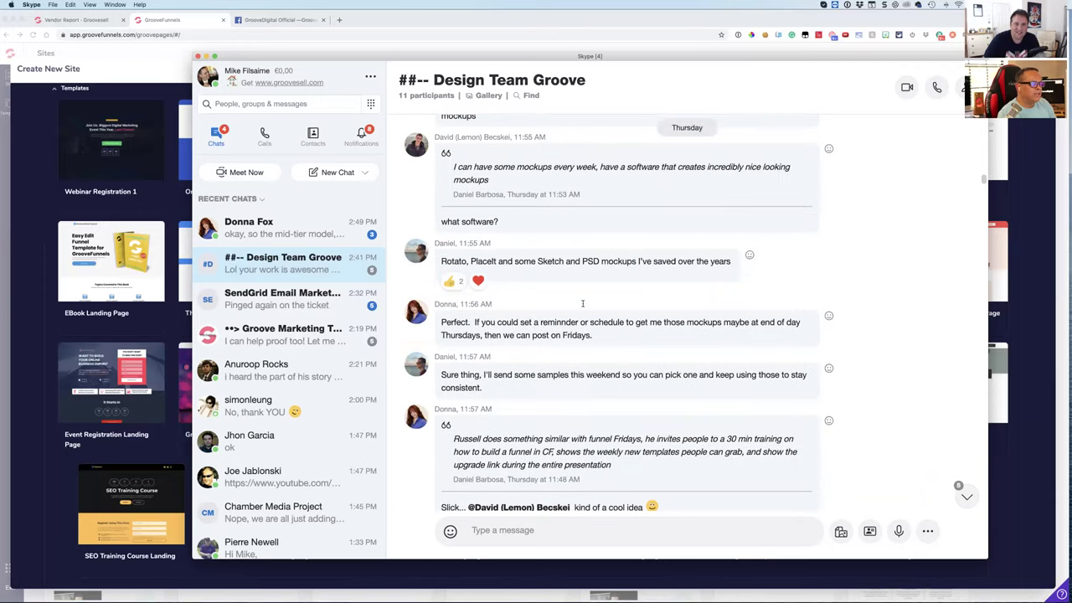
{"action": "scroll", "coordinate": [582, 308], "scroll_direction": "up", "scroll_amount": 15}
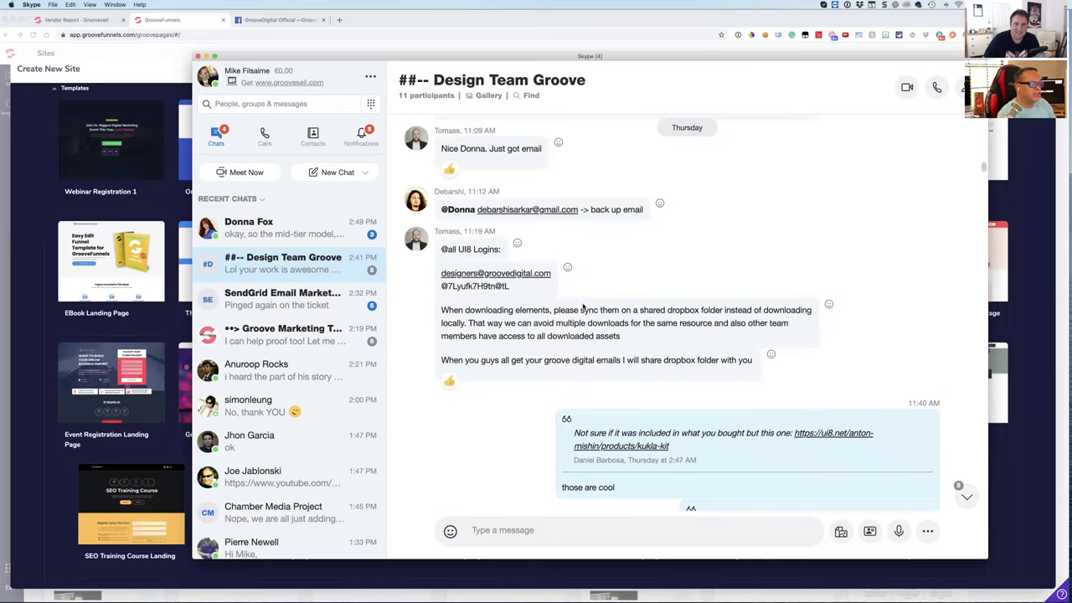
{"action": "scroll", "coordinate": [583, 306], "scroll_direction": "up", "scroll_amount": 15}
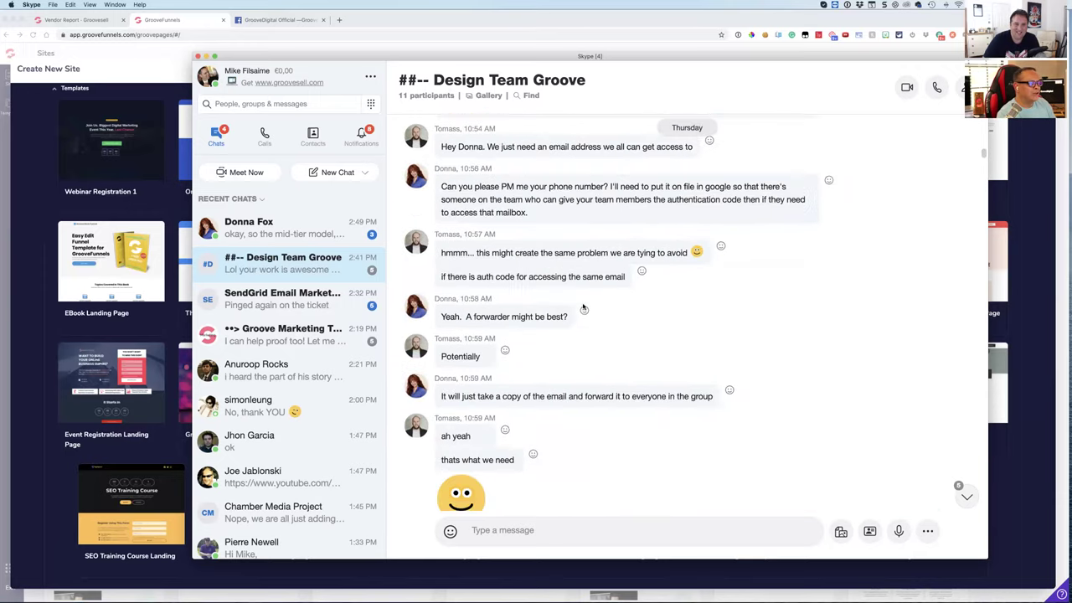
{"action": "scroll", "coordinate": [582, 306], "scroll_direction": "up", "scroll_amount": 10}
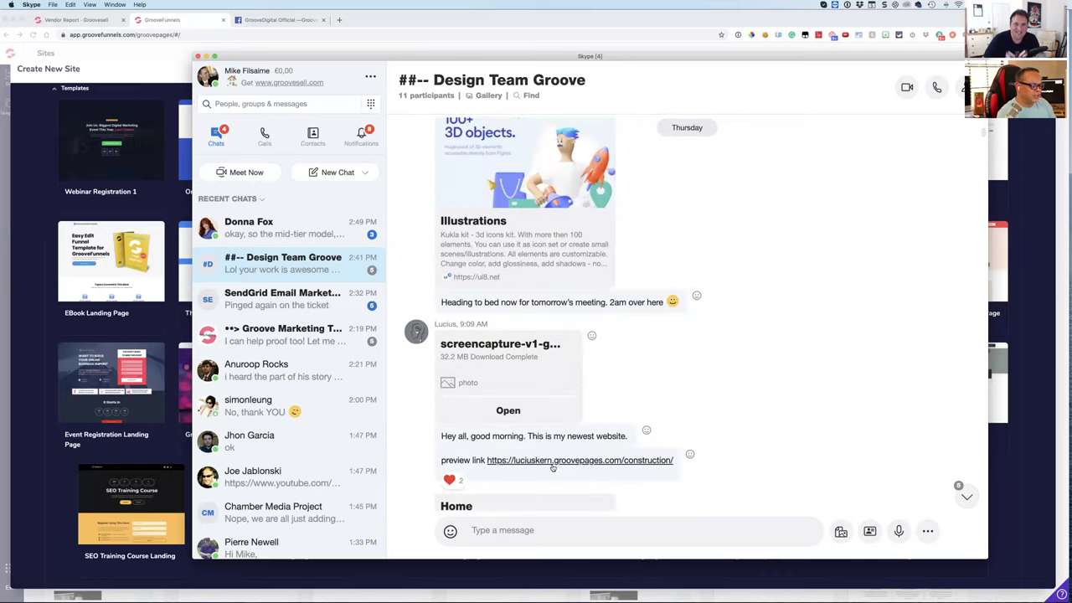
{"action": "left_click", "coordinate": [552, 460]}
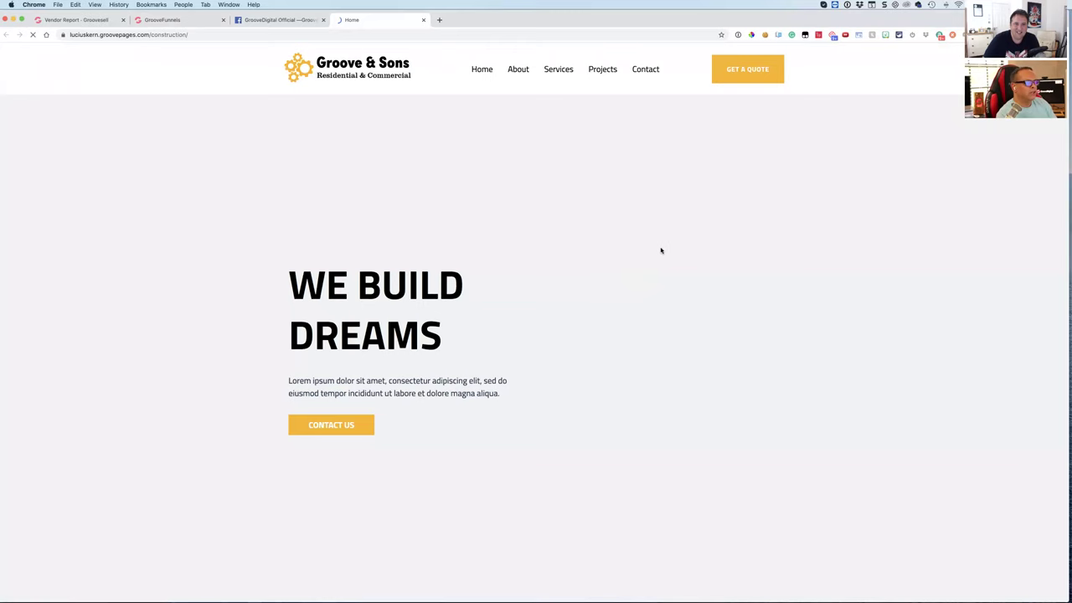
Step: Scroll through the Groove & Sons 'We Build Dreams' site, then close its tab
{"action": "scroll", "coordinate": [660, 248], "scroll_direction": "down", "scroll_amount": 10}
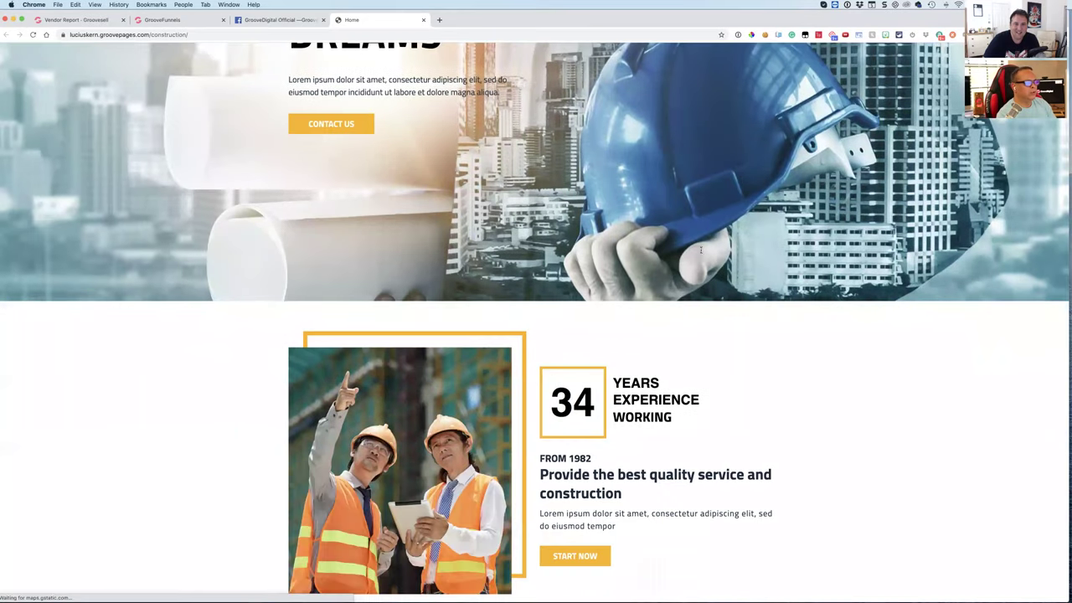
{"action": "scroll", "coordinate": [682, 253], "scroll_direction": "down", "scroll_amount": 3}
{"action": "scroll", "coordinate": [459, 123], "scroll_direction": "down", "scroll_amount": 15}
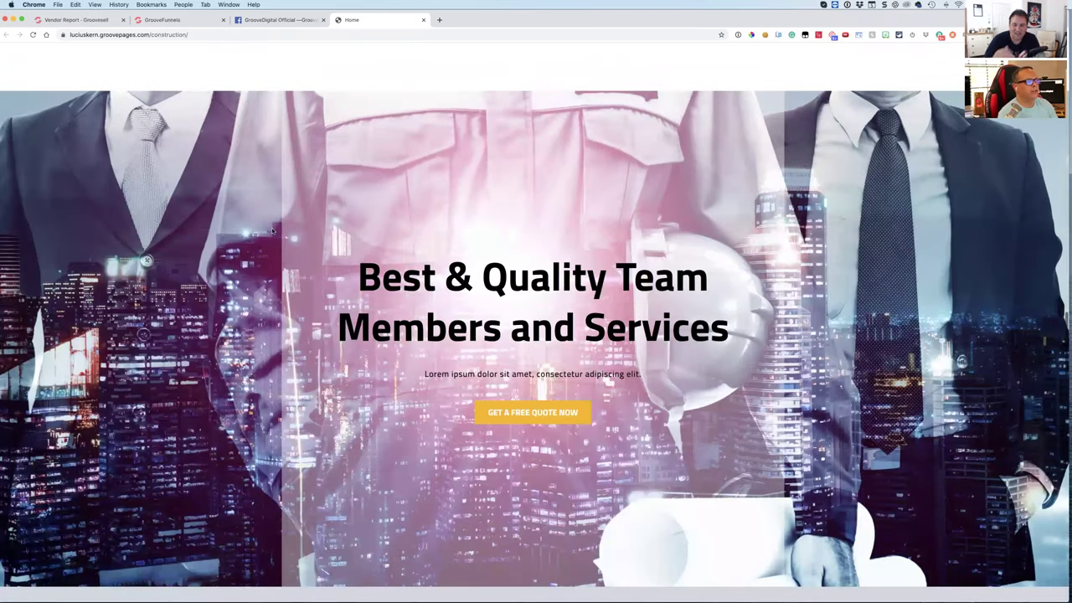
{"action": "scroll", "coordinate": [558, 195], "scroll_direction": "down", "scroll_amount": 5}
{"action": "key", "text": "super+w"}
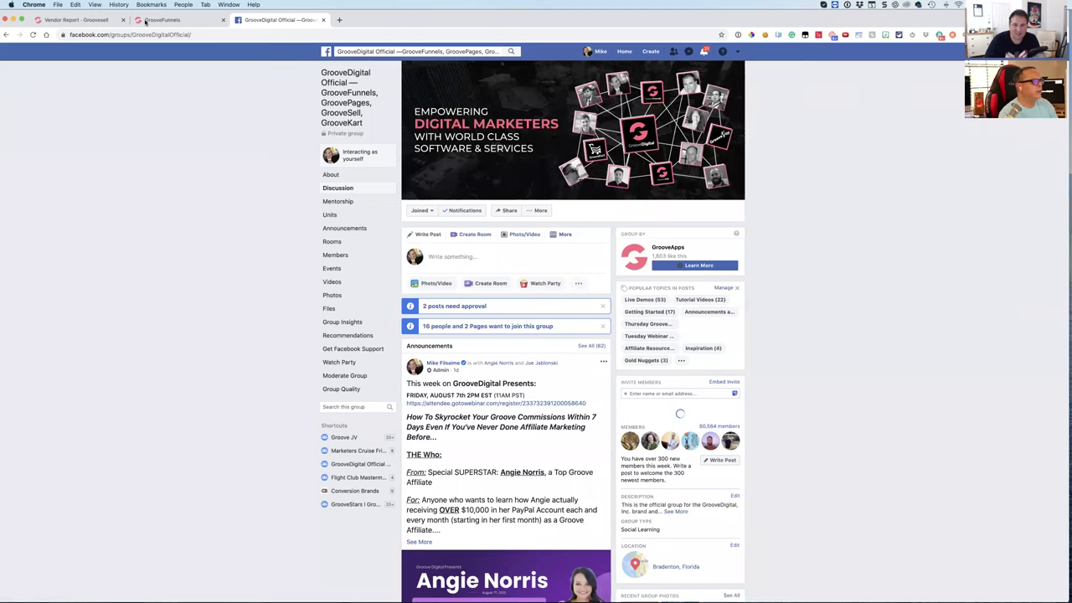
Step: Switch back to the GrooveFunnels Create New Site tab and scroll to the top
{"action": "key", "text": "super+Tab"}
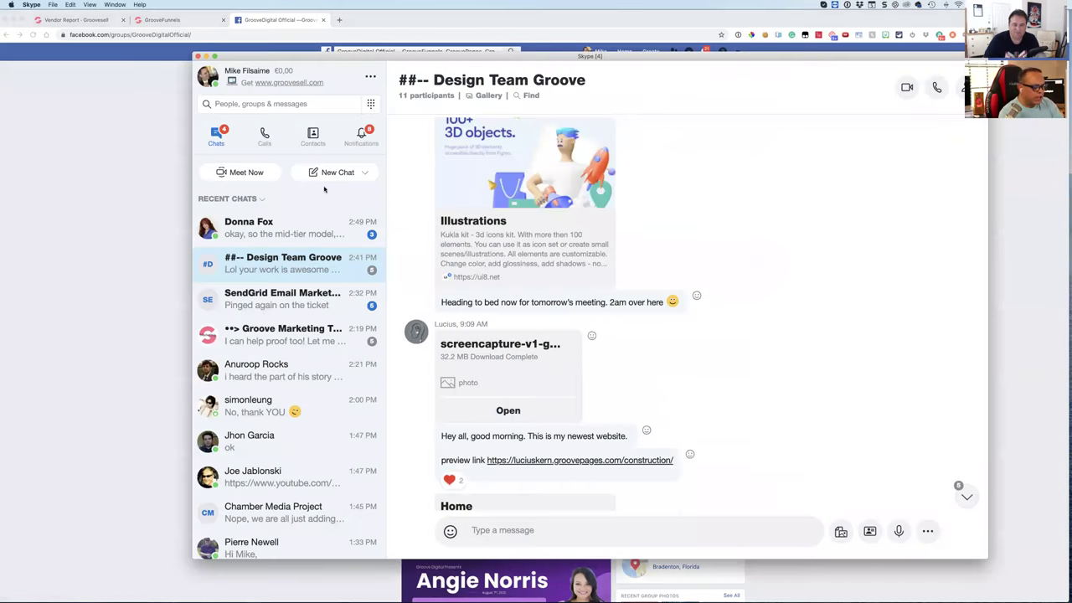
{"action": "key", "text": "super+Tab"}
{"action": "key", "text": "ctrl+shift+Tab"}
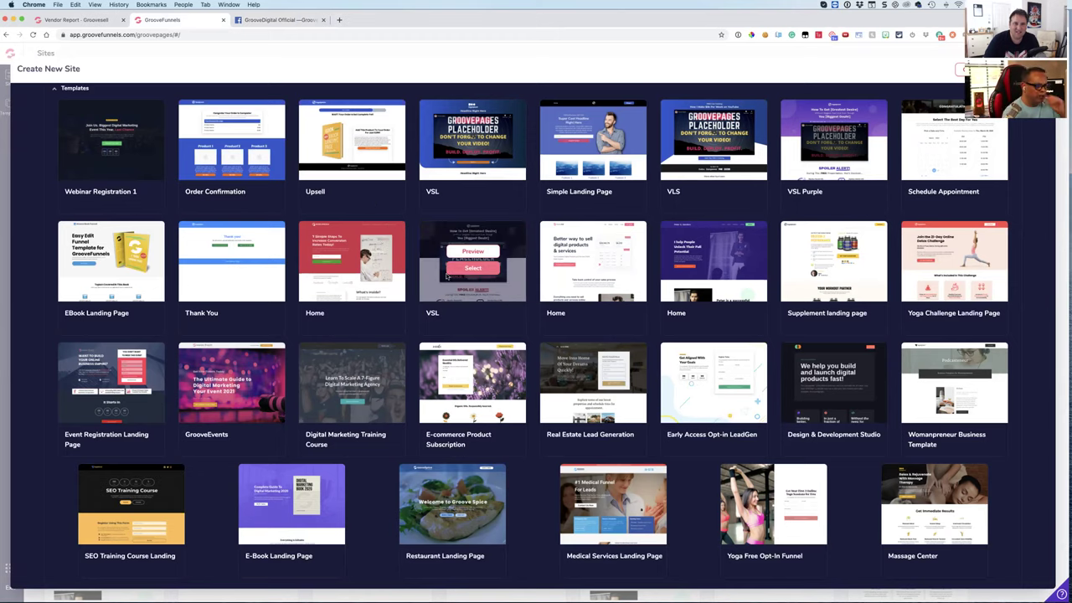
{"action": "scroll", "coordinate": [159, 201], "scroll_direction": "up", "scroll_amount": 1}
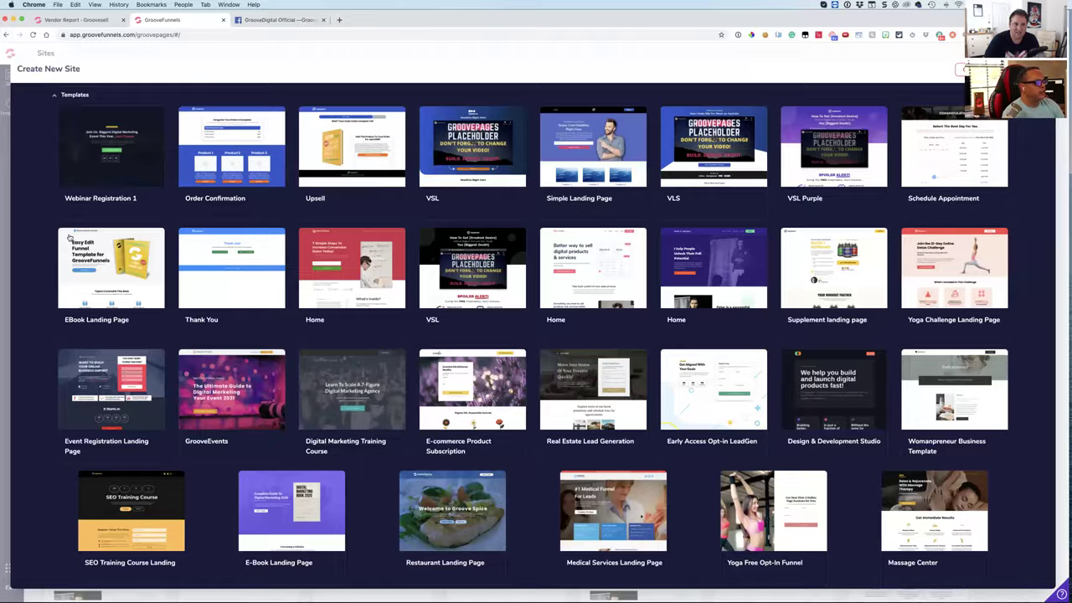
{"action": "scroll", "coordinate": [70, 237], "scroll_direction": "up", "scroll_amount": 3}
Step: Collapse, expand and re-collapse the Templates section, then dismiss the crash report notice
{"action": "left_click", "coordinate": [71, 235]}
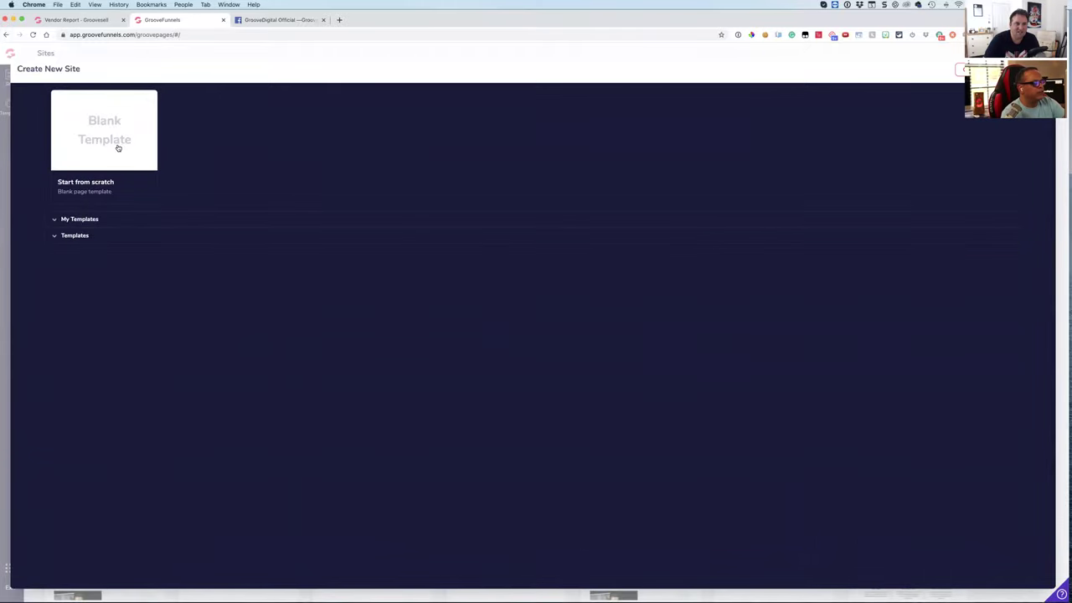
{"action": "left_click", "coordinate": [95, 237]}
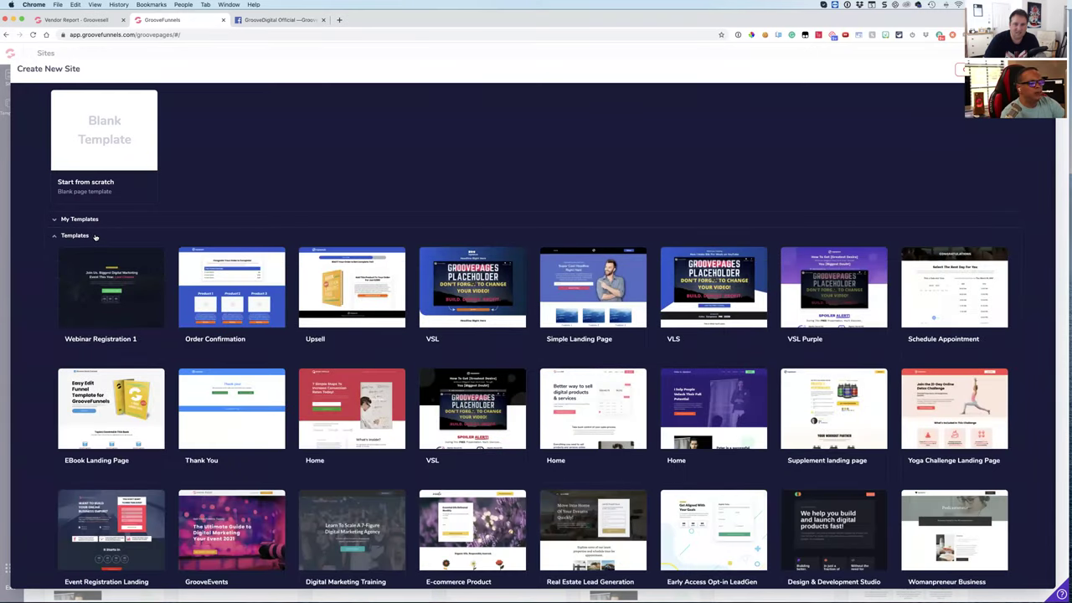
{"action": "left_click", "coordinate": [95, 236]}
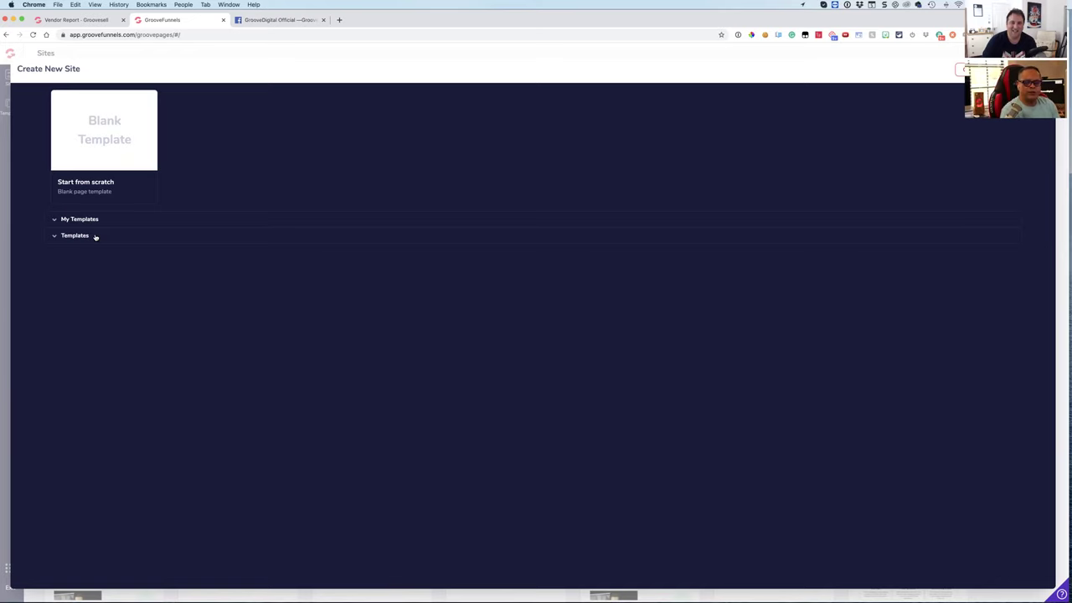
{"action": "mouse_move", "coordinate": [117, 598]}
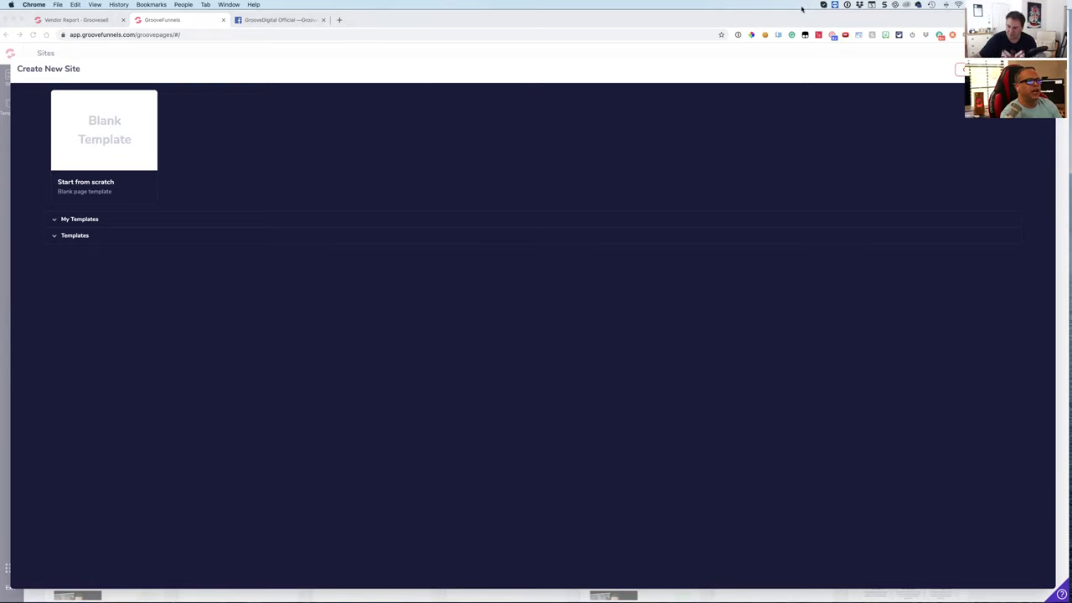
{"action": "left_click", "coordinate": [587, 256]}
Step: Open the recent SneakPeekImportFunnelsandPages recording and scrub to the imported webinar page at 00:36
{"action": "left_click", "coordinate": [39, 7]}
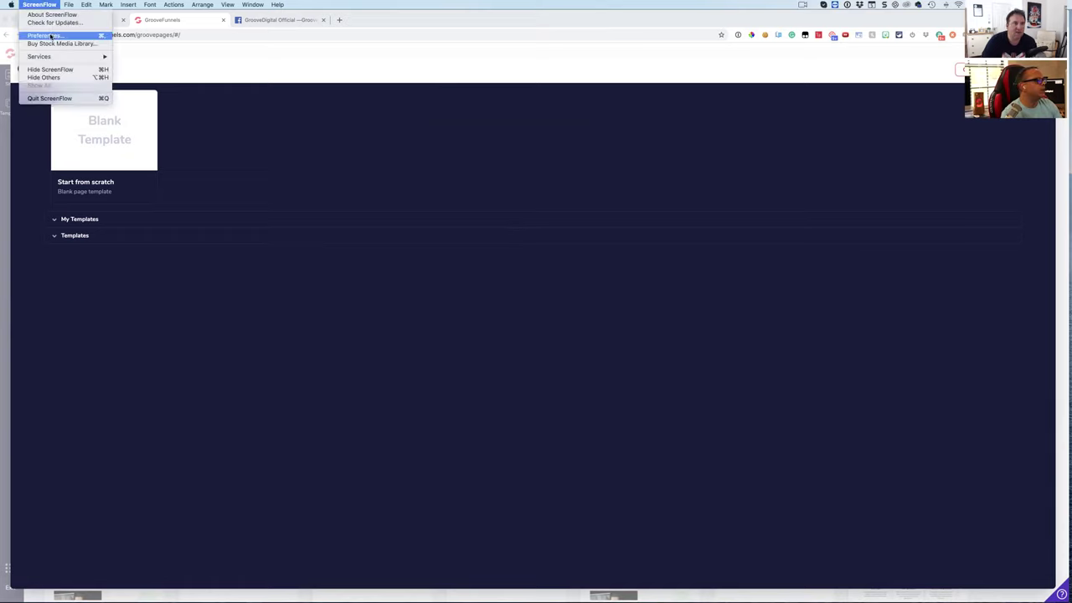
{"action": "mouse_move", "coordinate": [92, 30]}
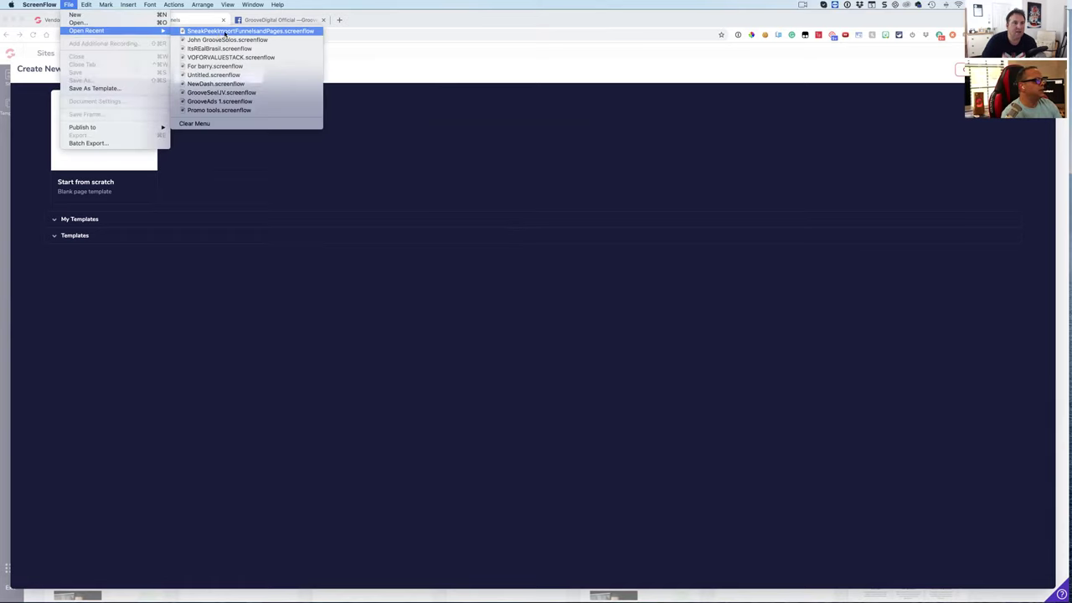
{"action": "left_click", "coordinate": [233, 33]}
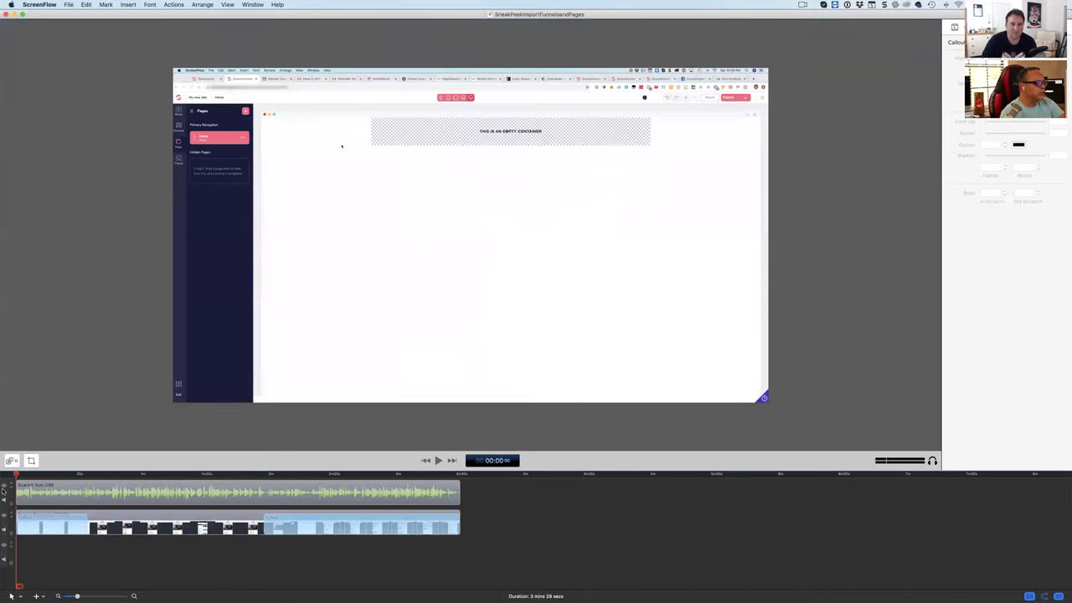
{"action": "left_click_drag", "start_coordinate": [20, 490], "coordinate": [80, 485]}
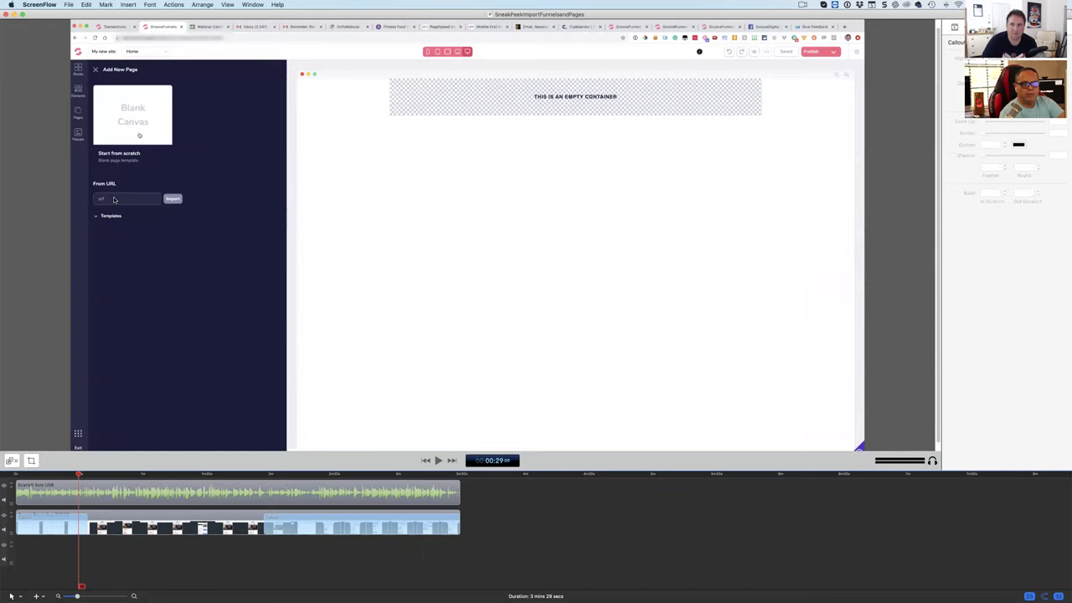
{"action": "left_click_drag", "start_coordinate": [79, 475], "coordinate": [93, 475]}
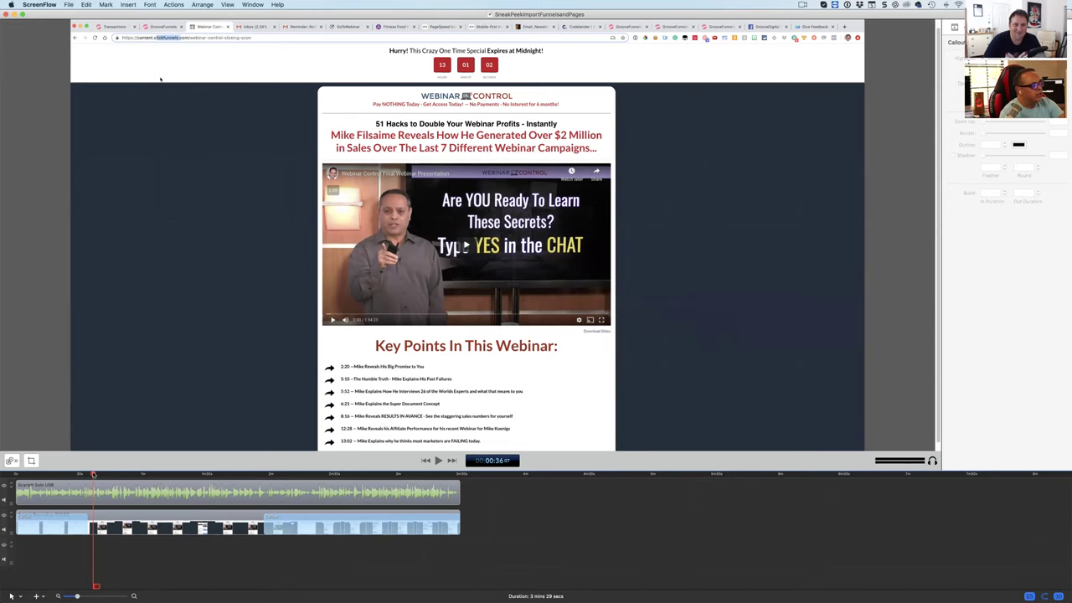
Step: Scrub to 00:57, play from 02:08 to 02:22, then jump ahead to 02:27
{"action": "left_click_drag", "start_coordinate": [95, 474], "coordinate": [290, 474]}
{"action": "key", "text": "space"}
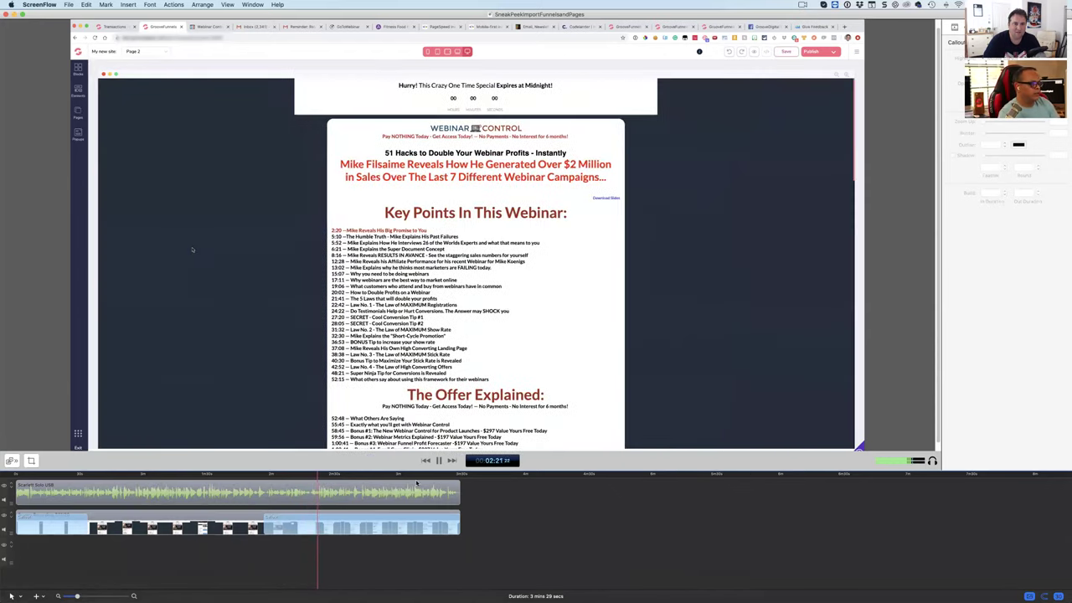
{"action": "key", "text": "space"}
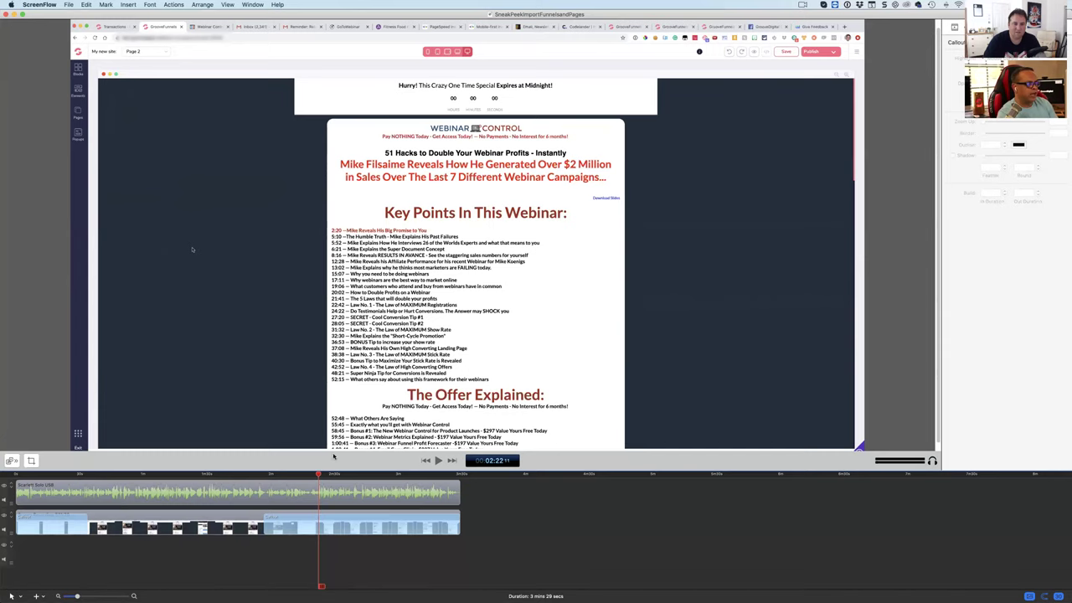
{"action": "left_click_drag", "start_coordinate": [318, 474], "coordinate": [345, 473]}
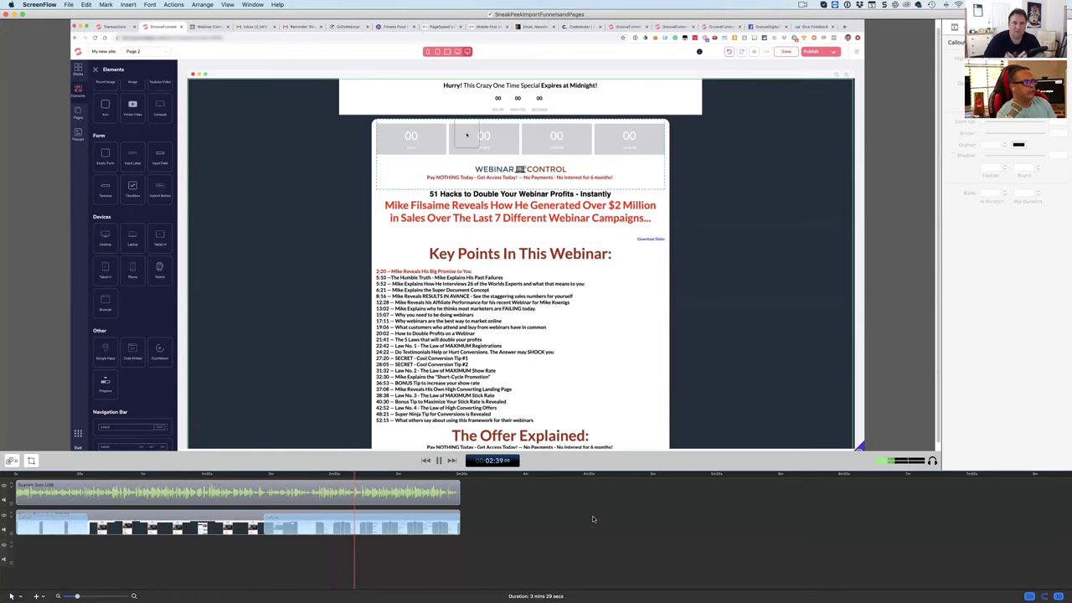
Step: Pause at 02:40, jump to the Offer Explained section and play through to 03:15
{"action": "key", "text": "space"}
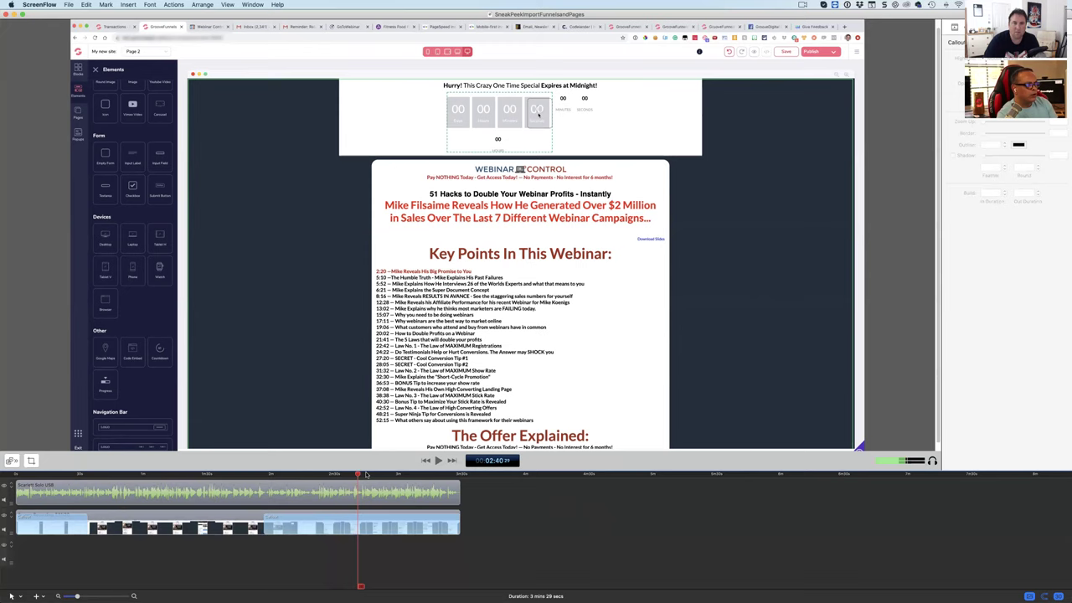
{"action": "left_click_drag", "start_coordinate": [357, 474], "coordinate": [421, 475]}
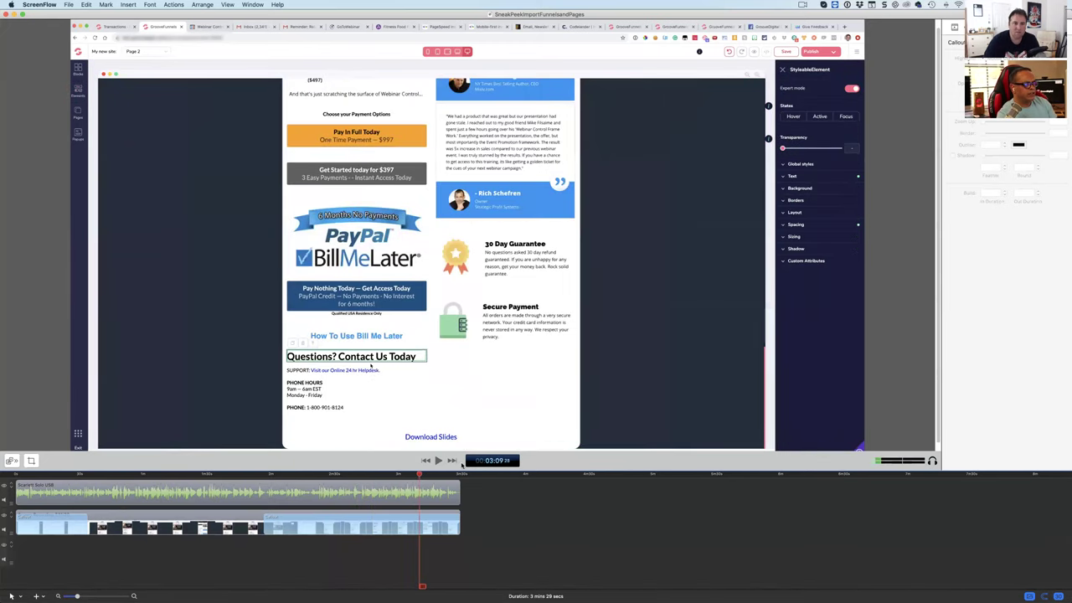
{"action": "key", "text": "space"}
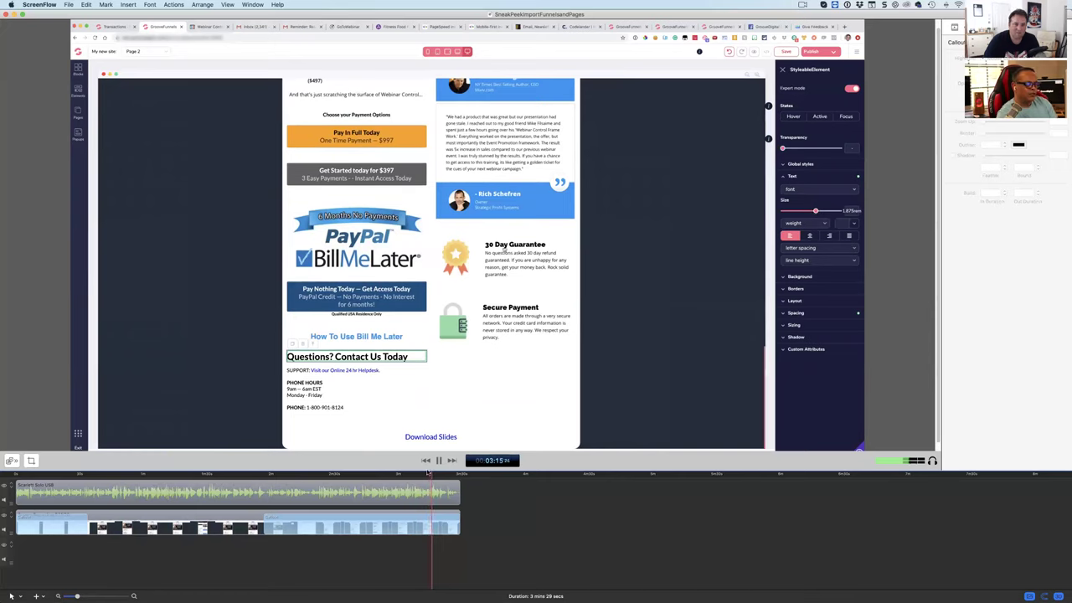
{"action": "key", "text": "space"}
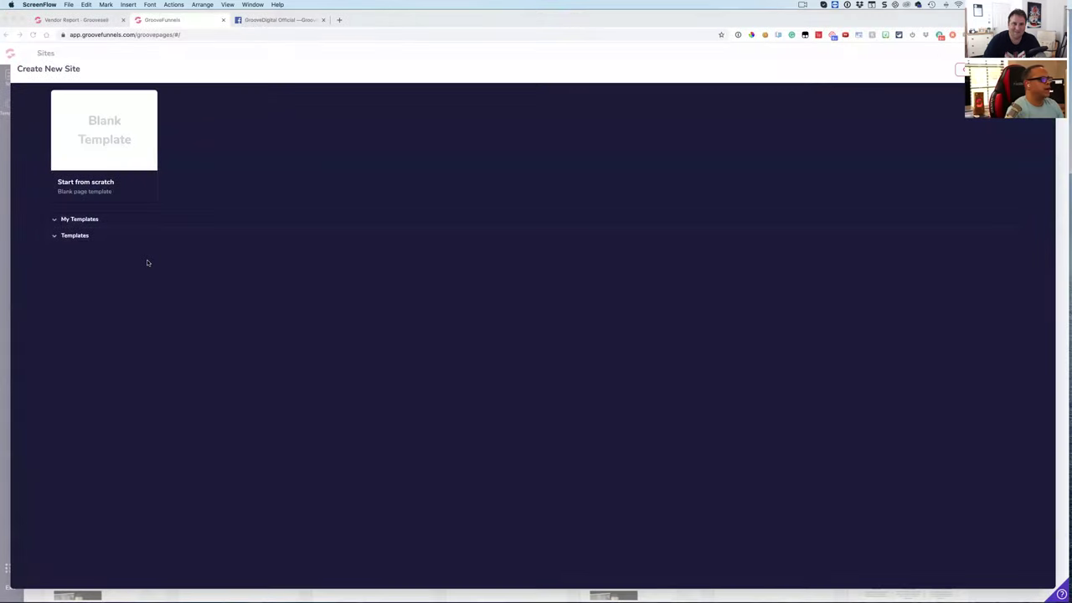
Step: Show all templates, scroll the gallery and select the coaching Home template
{"action": "left_click", "coordinate": [142, 240]}
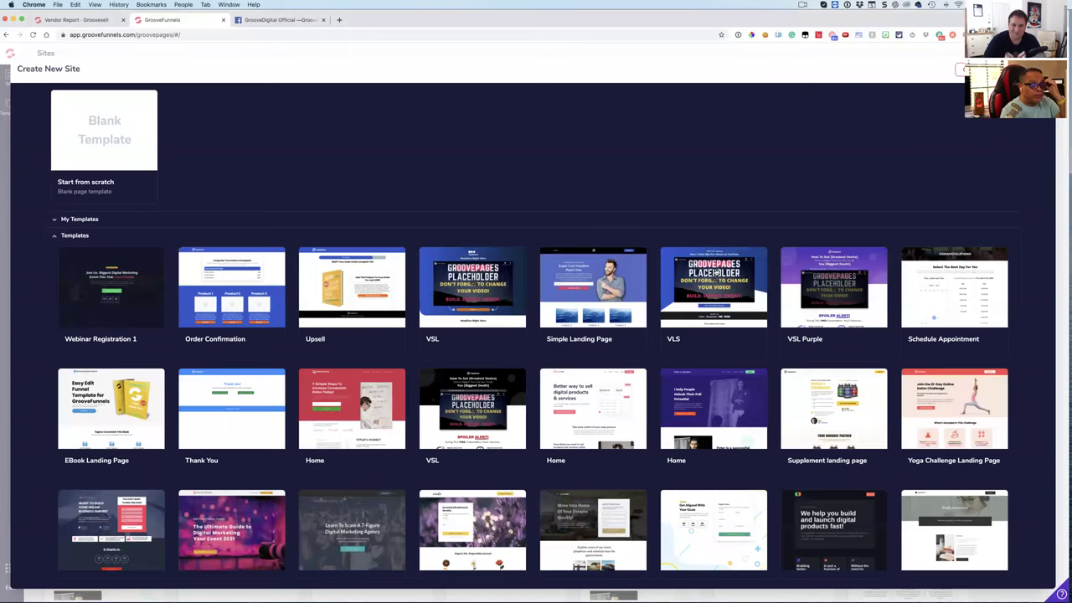
{"action": "scroll", "coordinate": [713, 272], "scroll_direction": "down", "scroll_amount": 3}
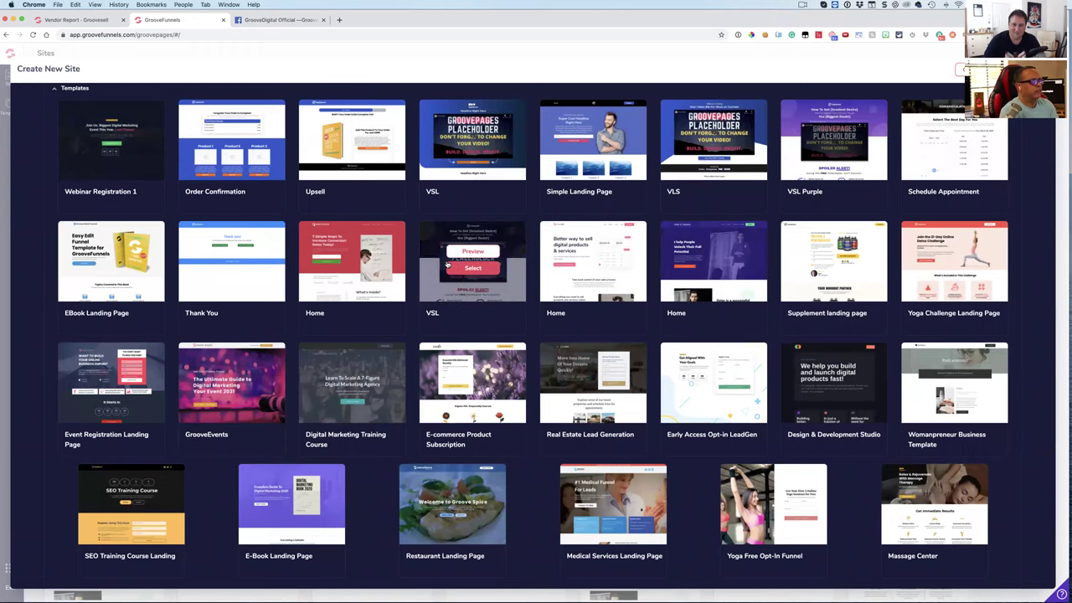
{"action": "left_click", "coordinate": [558, 242]}
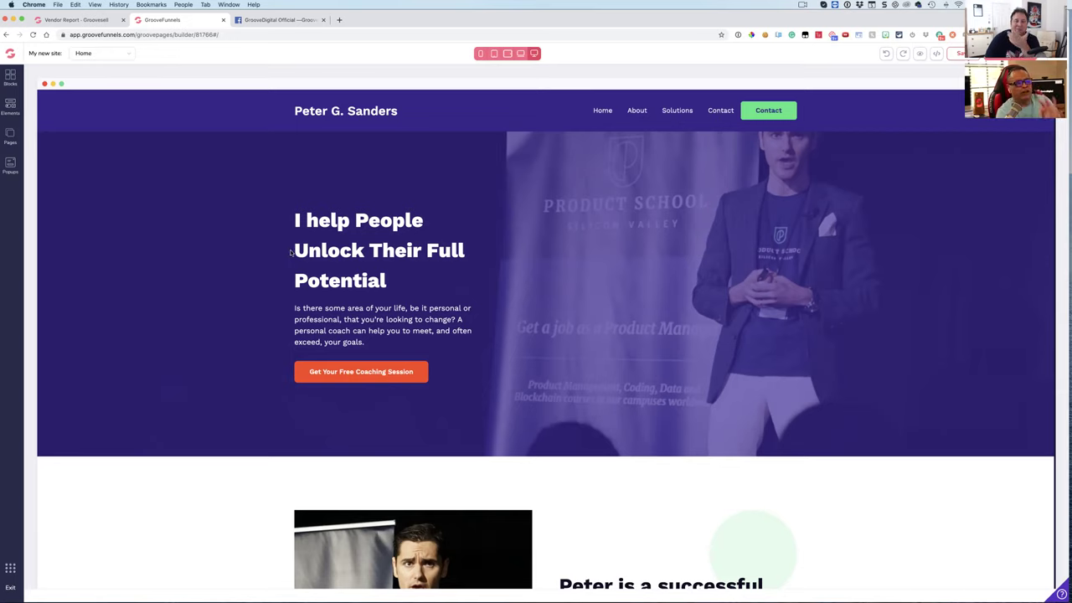
Step: Select the Home page hero section, then open a new empty Chrome tab
{"action": "left_click", "coordinate": [285, 258]}
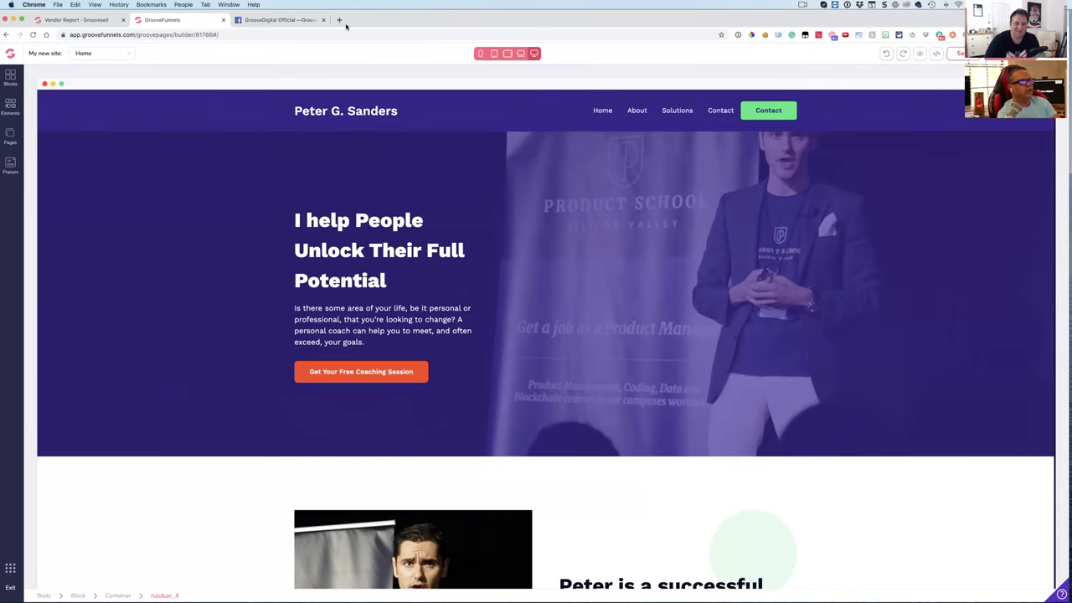
{"action": "left_click", "coordinate": [339, 21]}
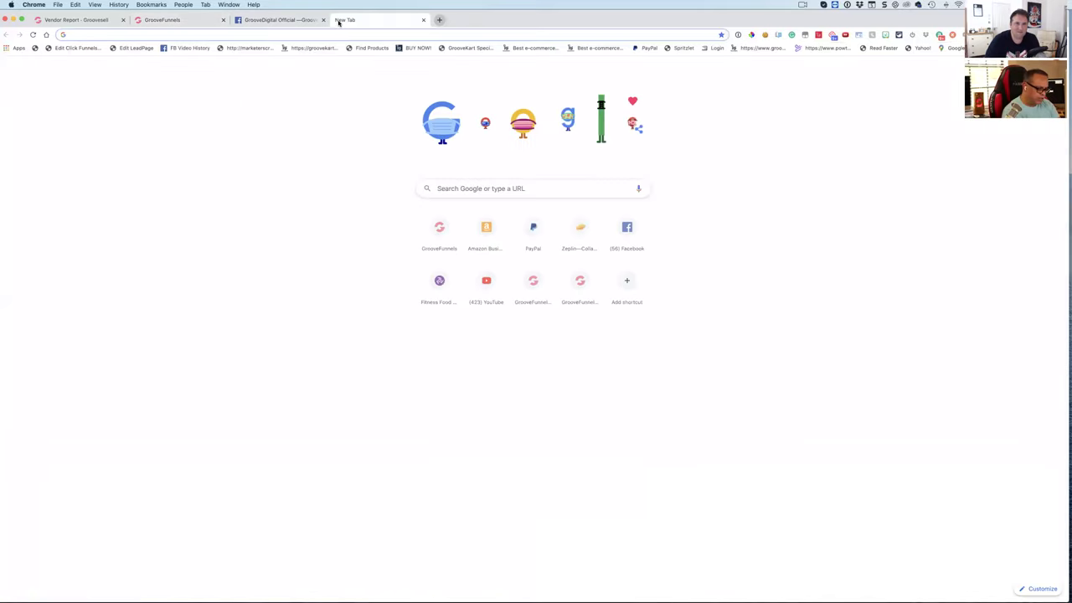
Step: Load fitnessfoodfun.com from the address bar using the 'fit' suggestion
{"action": "type", "text": "fitnessfoodfun.com"}
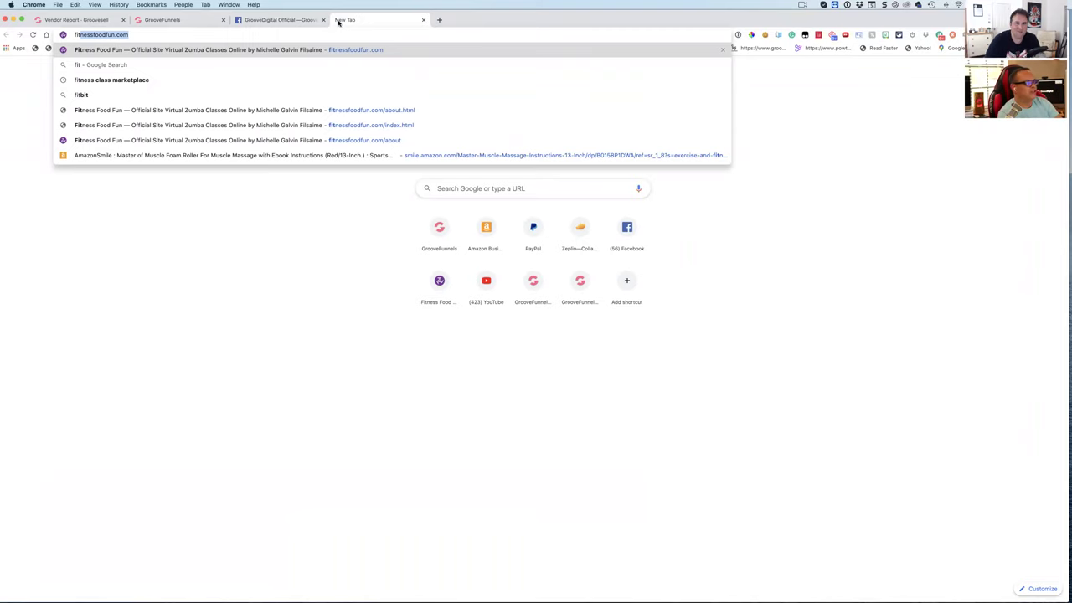
{"action": "key", "text": "Return"}
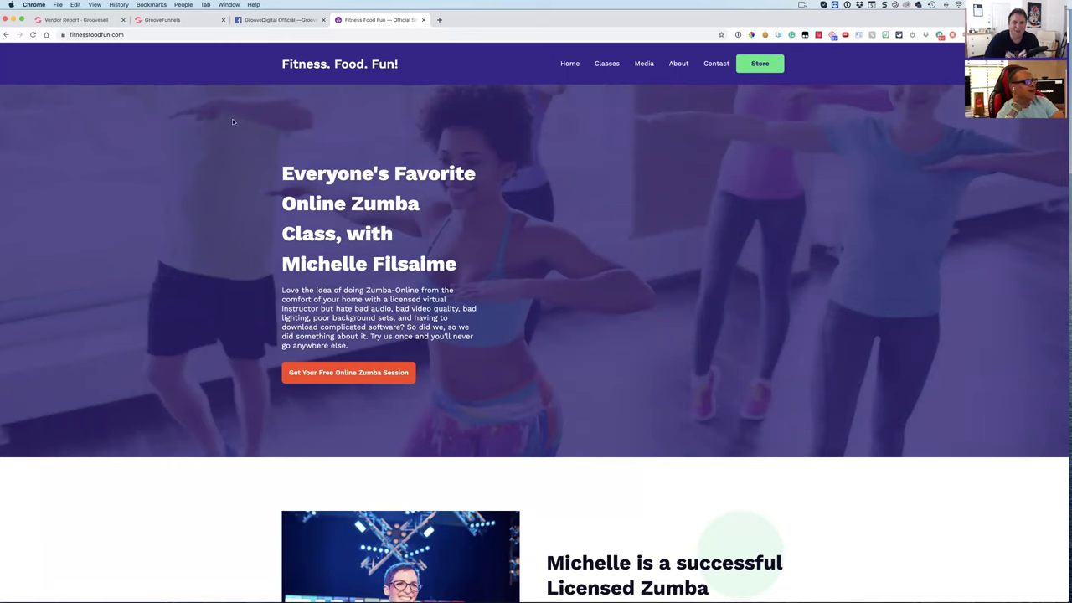
Step: Place the Fitness Food Fun site tab beside the builder and compare their sections
{"action": "left_click_drag", "start_coordinate": [339, 20], "coordinate": [192, 24]}
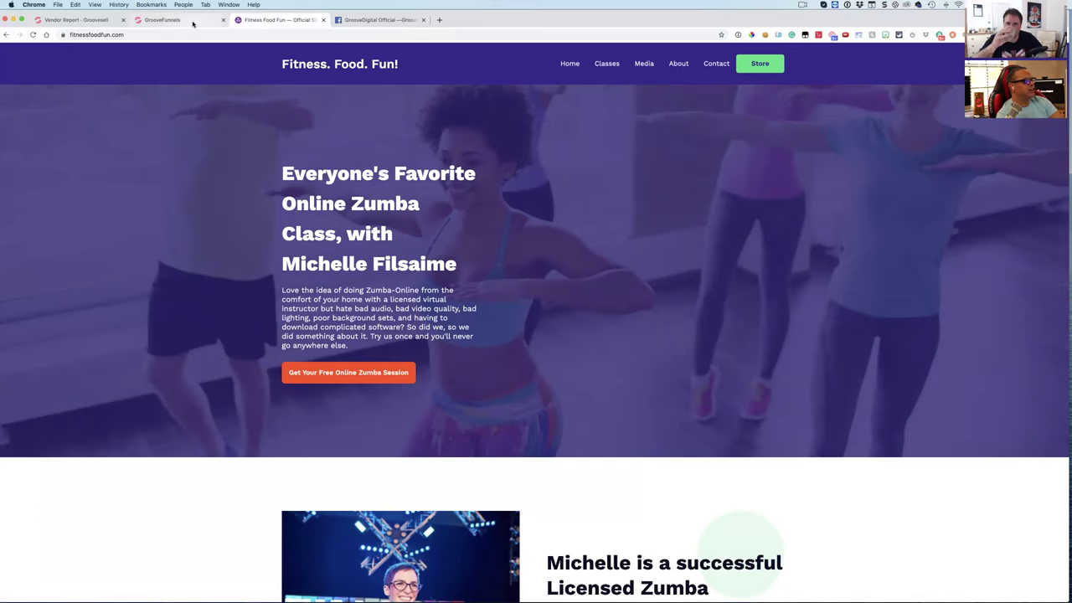
{"action": "left_click", "coordinate": [192, 23]}
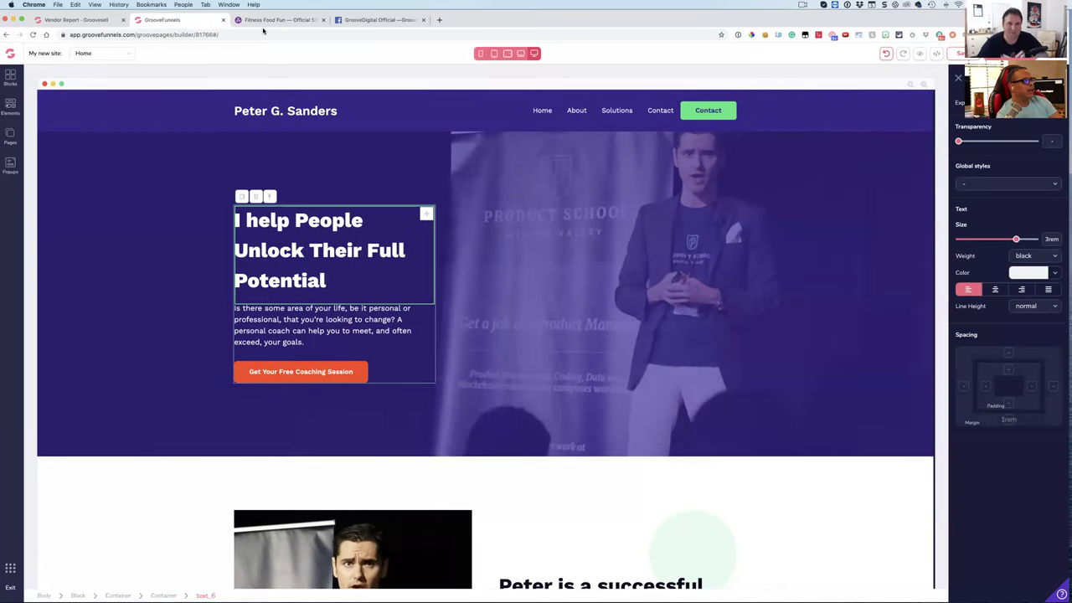
{"action": "left_click", "coordinate": [264, 20]}
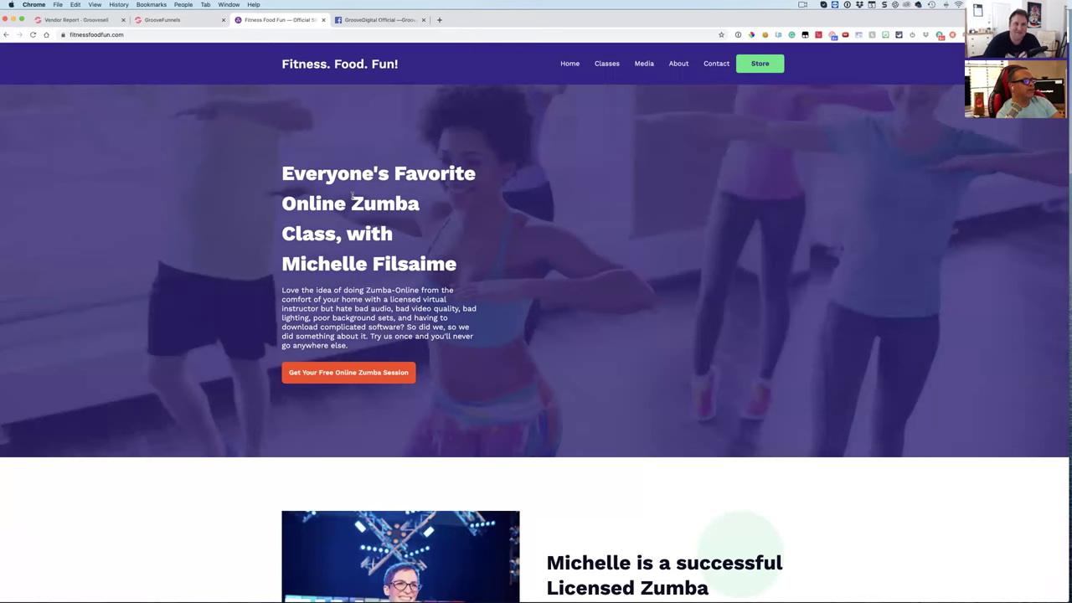
{"action": "scroll", "coordinate": [353, 198], "scroll_direction": "down", "scroll_amount": 5}
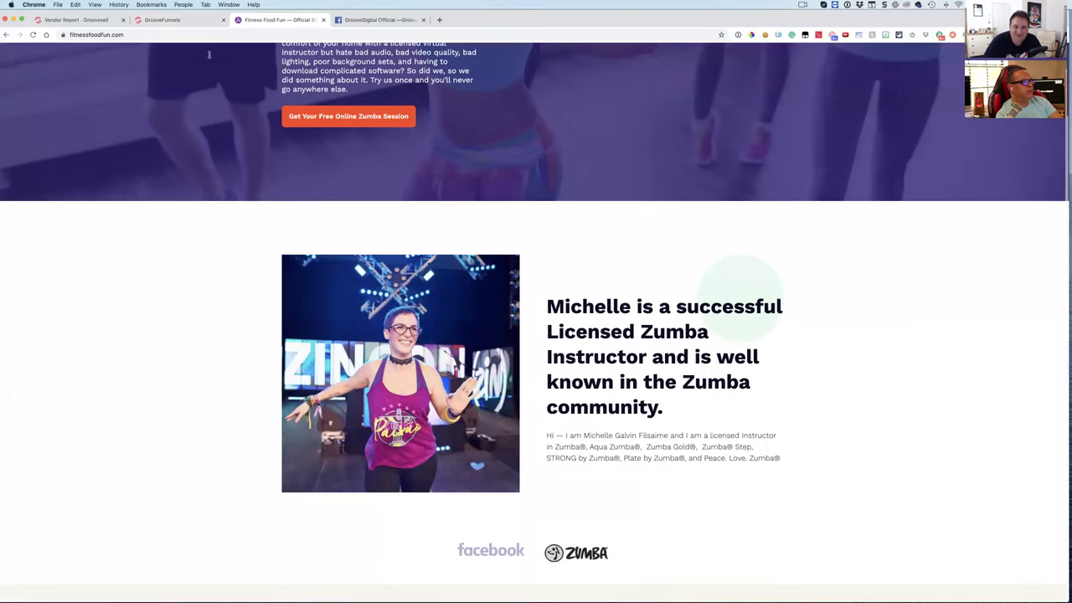
{"action": "left_click", "coordinate": [163, 19]}
{"action": "scroll", "coordinate": [390, 380], "scroll_direction": "down", "scroll_amount": 5}
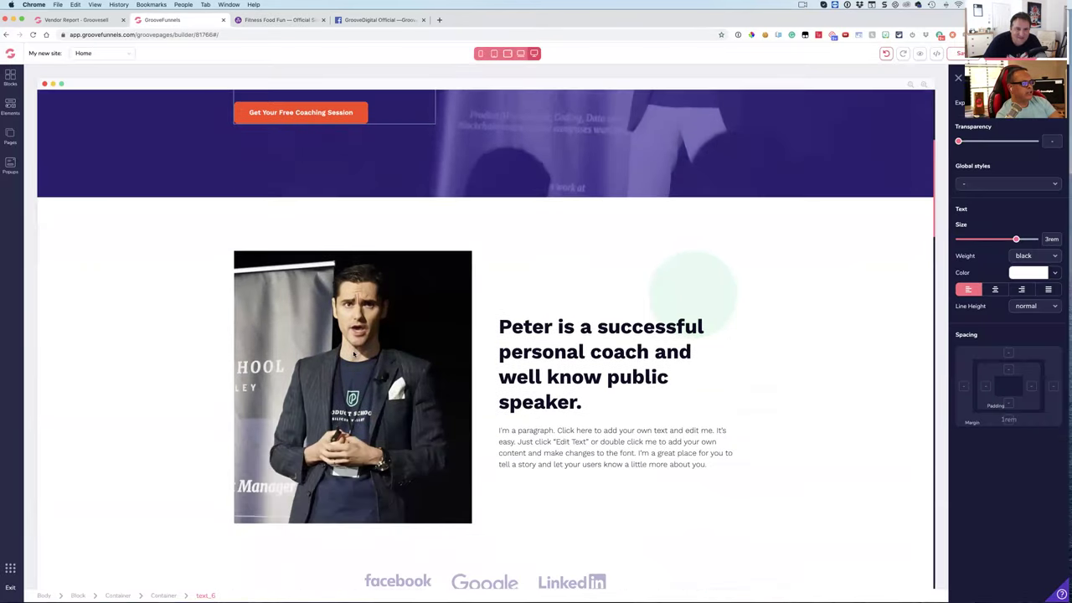
{"action": "left_click", "coordinate": [465, 167]}
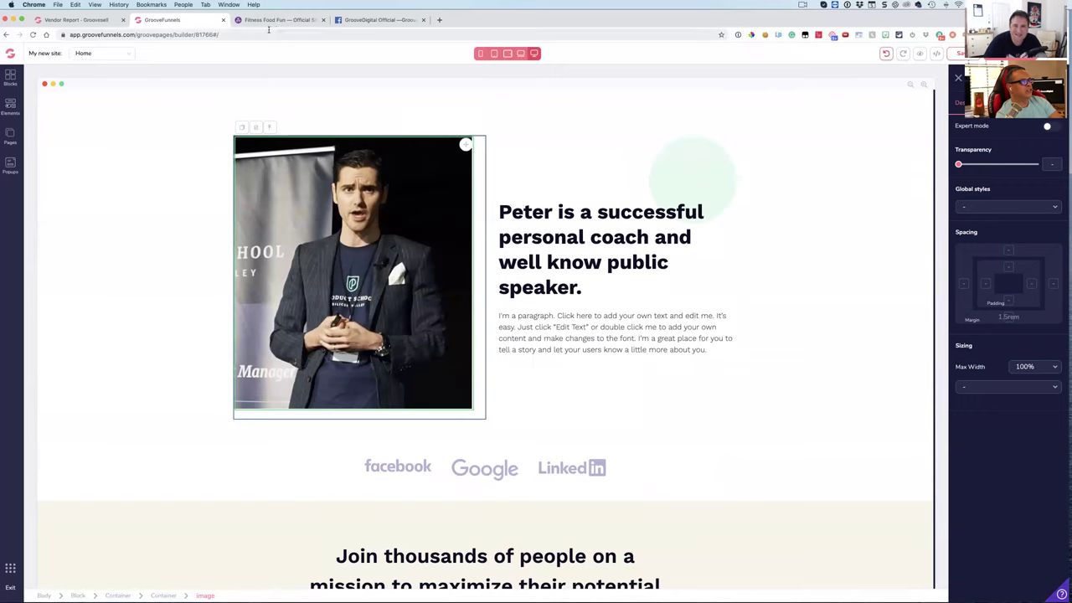
{"action": "key", "text": "ctrl+Tab"}
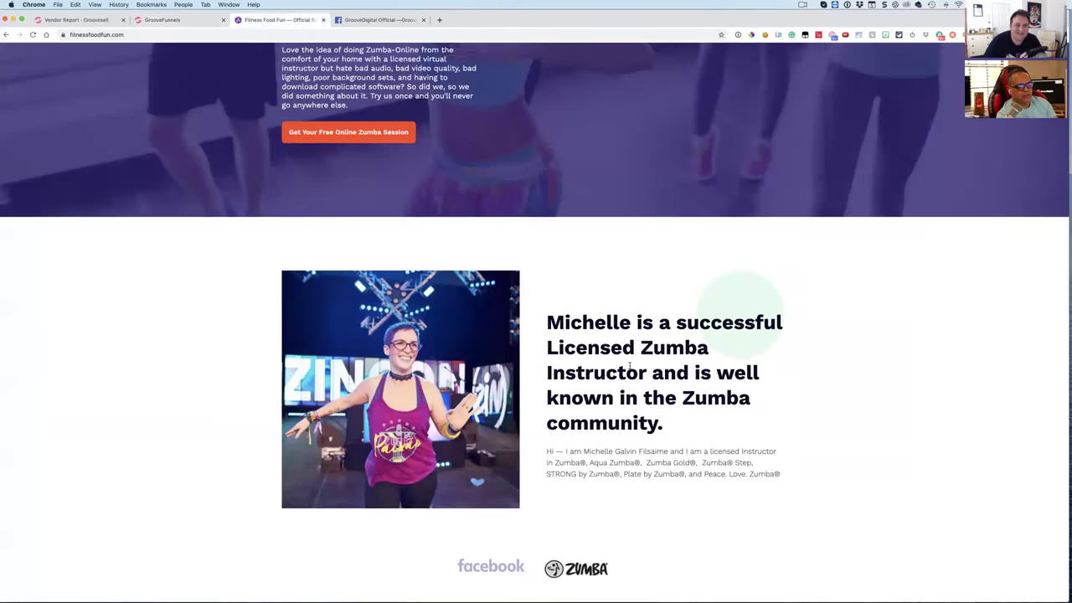
{"action": "scroll", "coordinate": [630, 365], "scroll_direction": "down", "scroll_amount": 4}
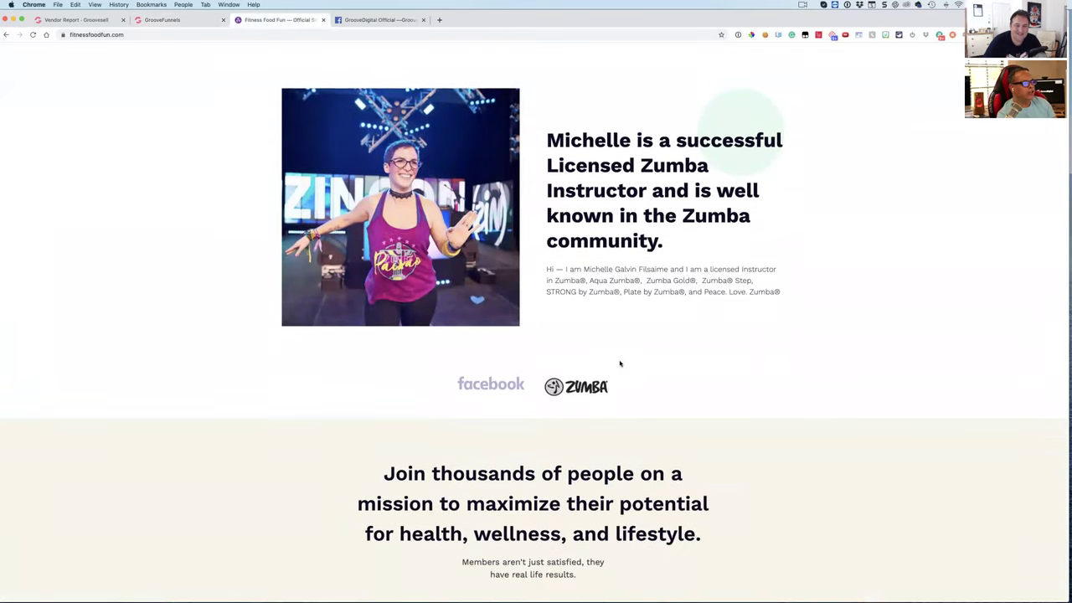
{"action": "scroll", "coordinate": [618, 363], "scroll_direction": "up", "scroll_amount": 10}
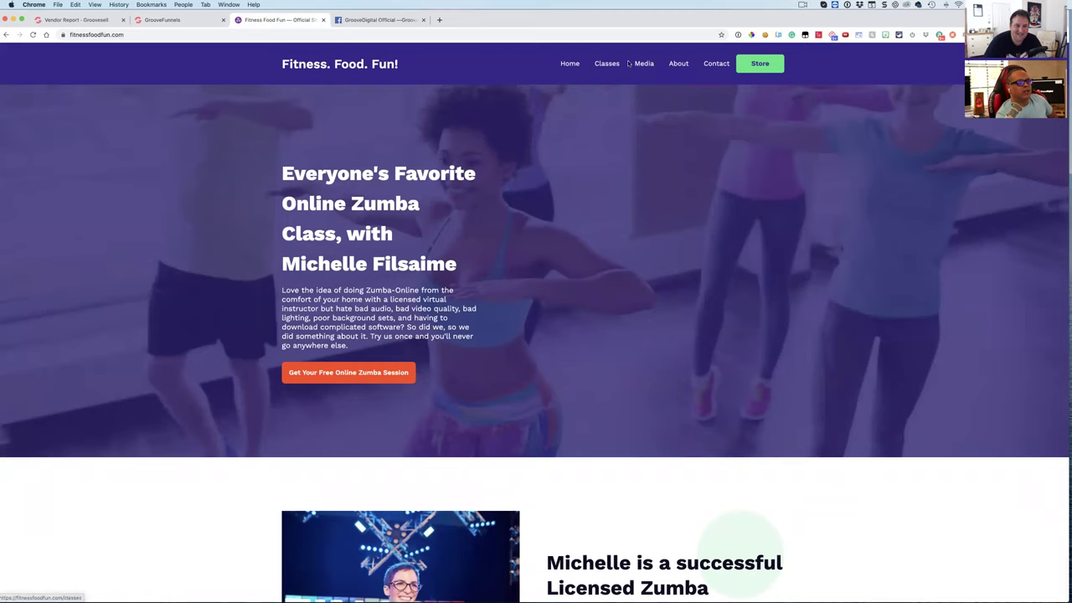
Step: Browse the site's About and Home pages, then open its online store
{"action": "left_click", "coordinate": [678, 66]}
{"action": "left_click", "coordinate": [753, 66]}
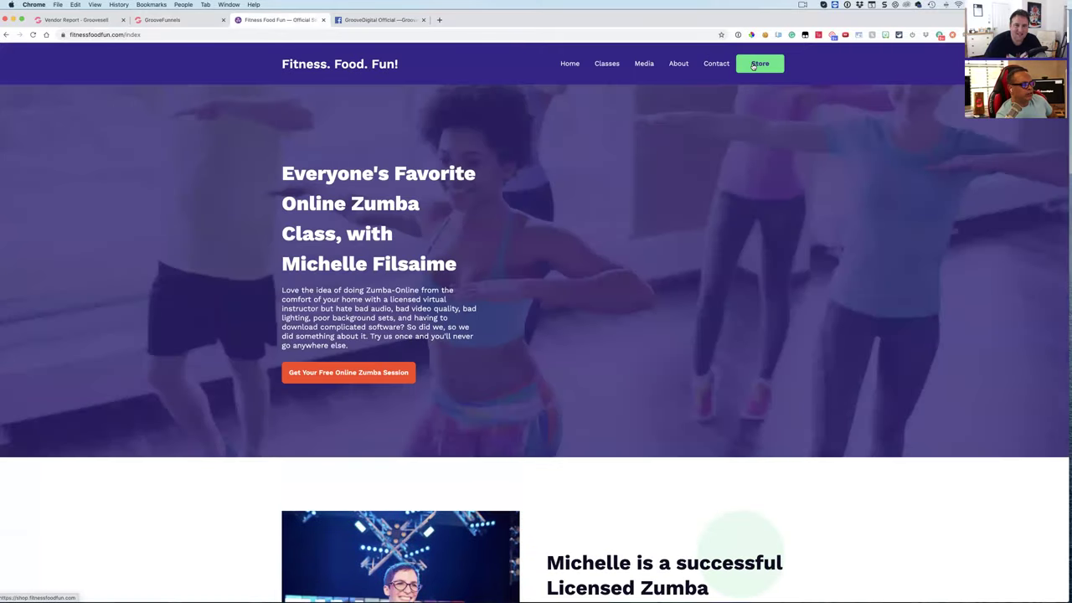
{"action": "left_click", "coordinate": [753, 67]}
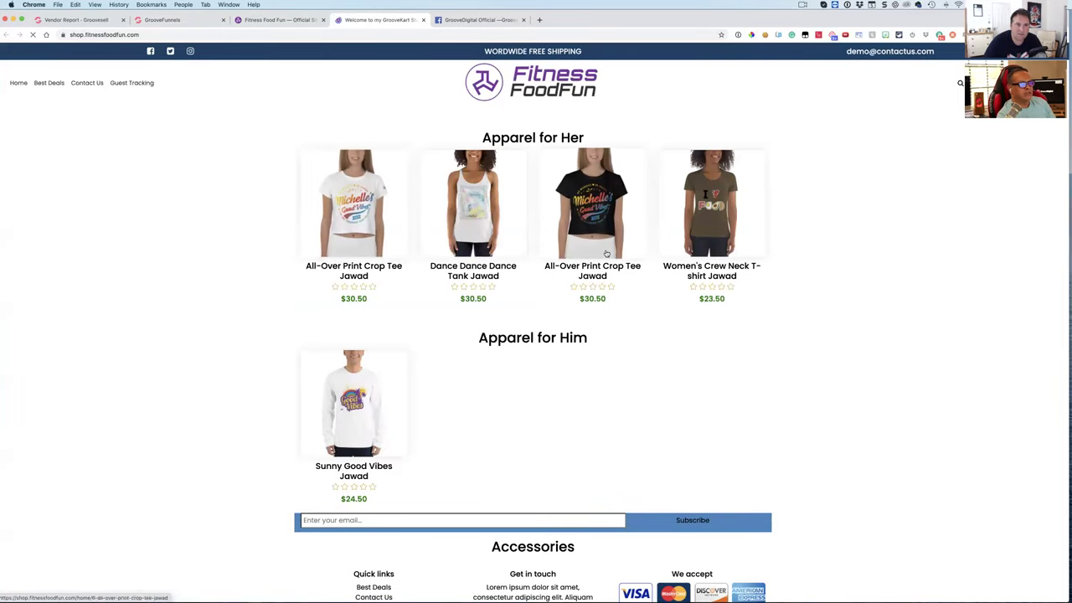
Step: Scroll through the GrooveKart shop and close its tab with Cmd+W
{"action": "scroll", "coordinate": [583, 265], "scroll_direction": "down", "scroll_amount": 5}
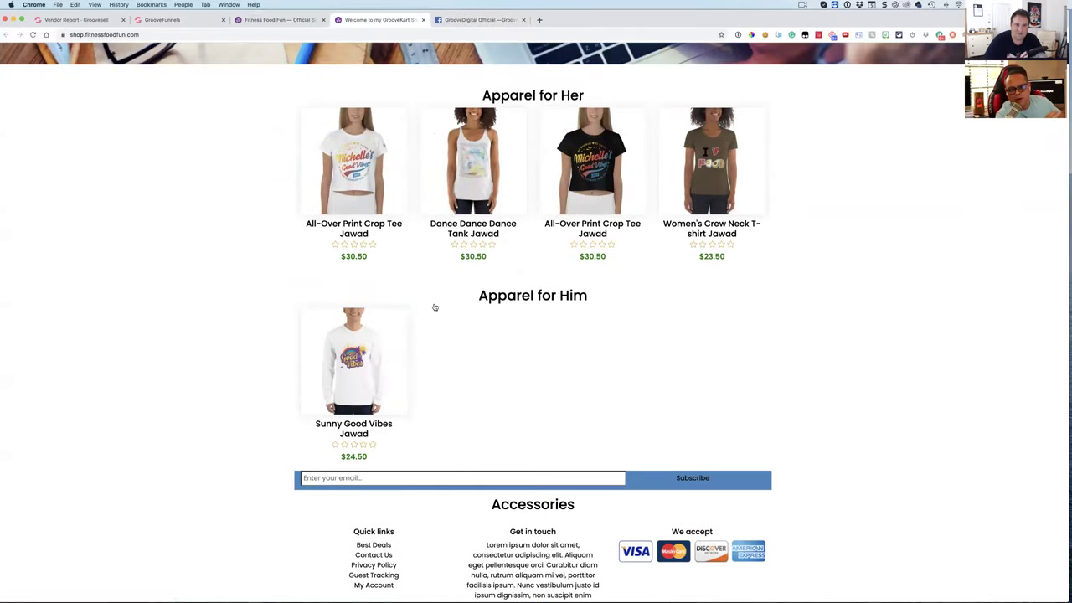
{"action": "scroll", "coordinate": [434, 307], "scroll_direction": "up", "scroll_amount": 5}
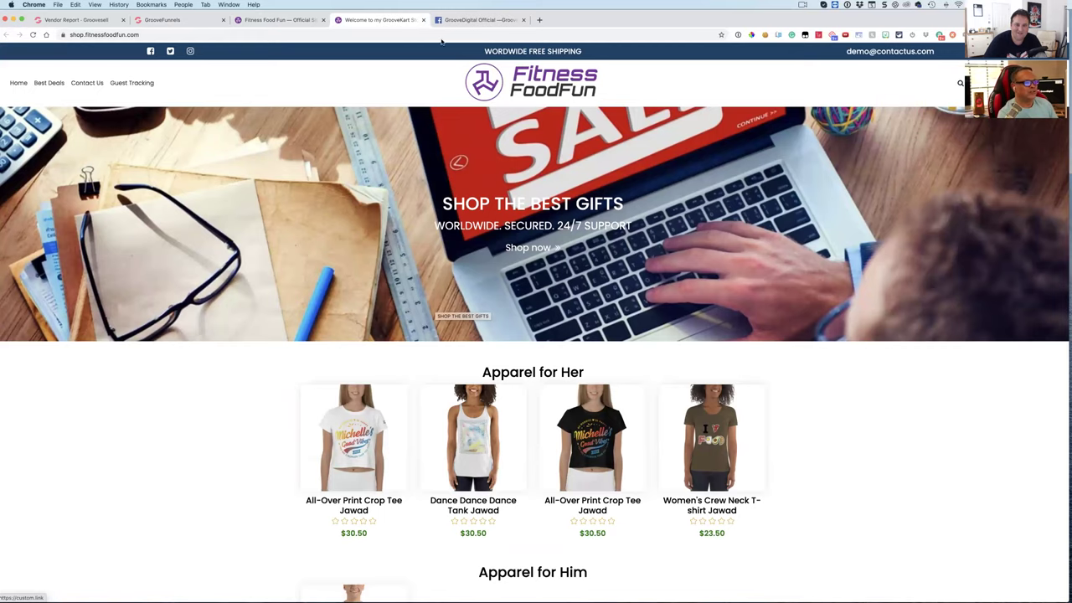
{"action": "key", "text": "super+w"}
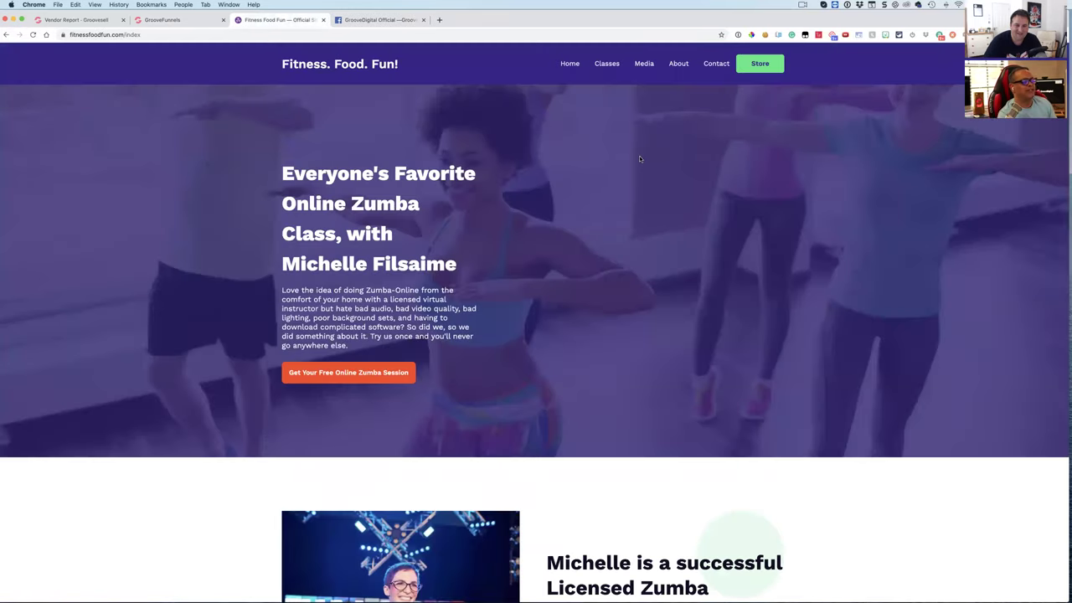
Step: Close the Fitness Food Fun site tab and return to the GroovePages builder
{"action": "scroll", "coordinate": [661, 188], "scroll_direction": "down", "scroll_amount": 20}
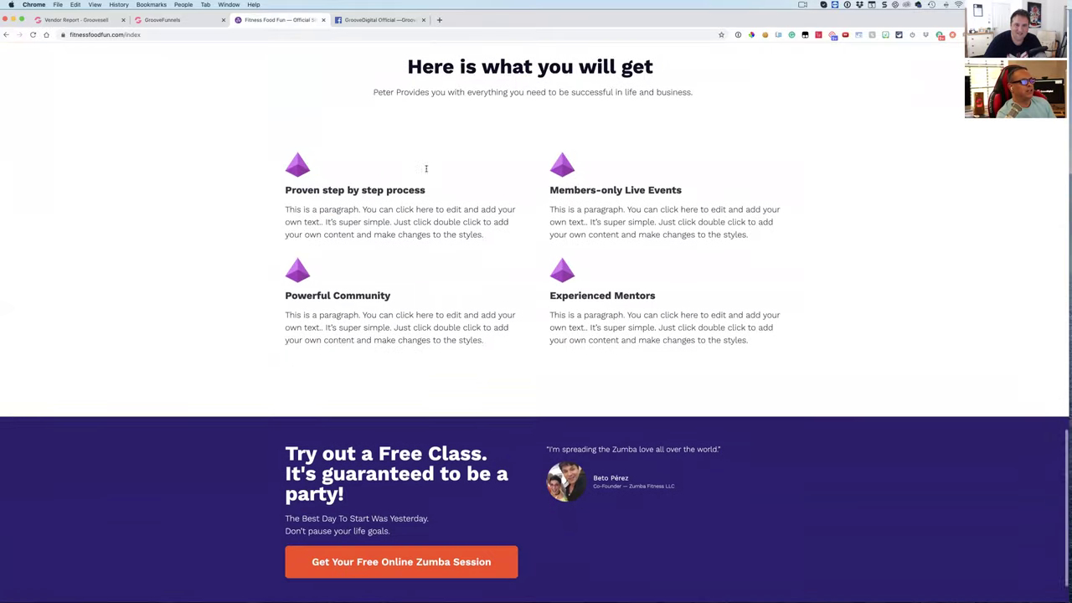
{"action": "scroll", "coordinate": [425, 168], "scroll_direction": "down", "scroll_amount": 1}
{"action": "left_click_drag", "start_coordinate": [425, 168], "coordinate": [304, 156]}
{"action": "left_click", "coordinate": [410, 202]}
{"action": "scroll", "coordinate": [410, 202], "scroll_direction": "up", "scroll_amount": 1}
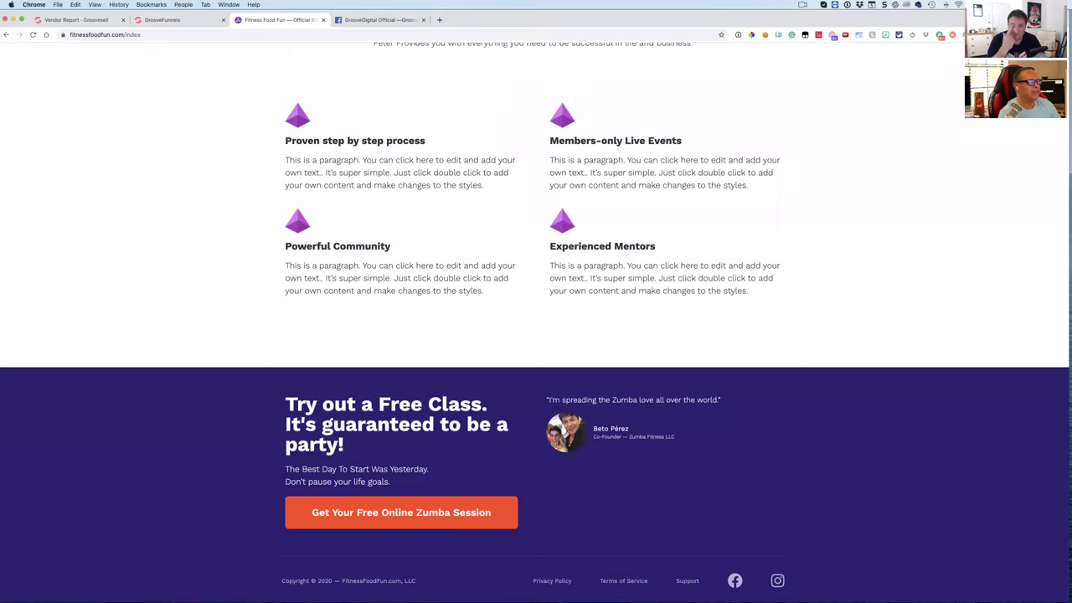
{"action": "scroll", "coordinate": [462, 89], "scroll_direction": "up", "scroll_amount": 6}
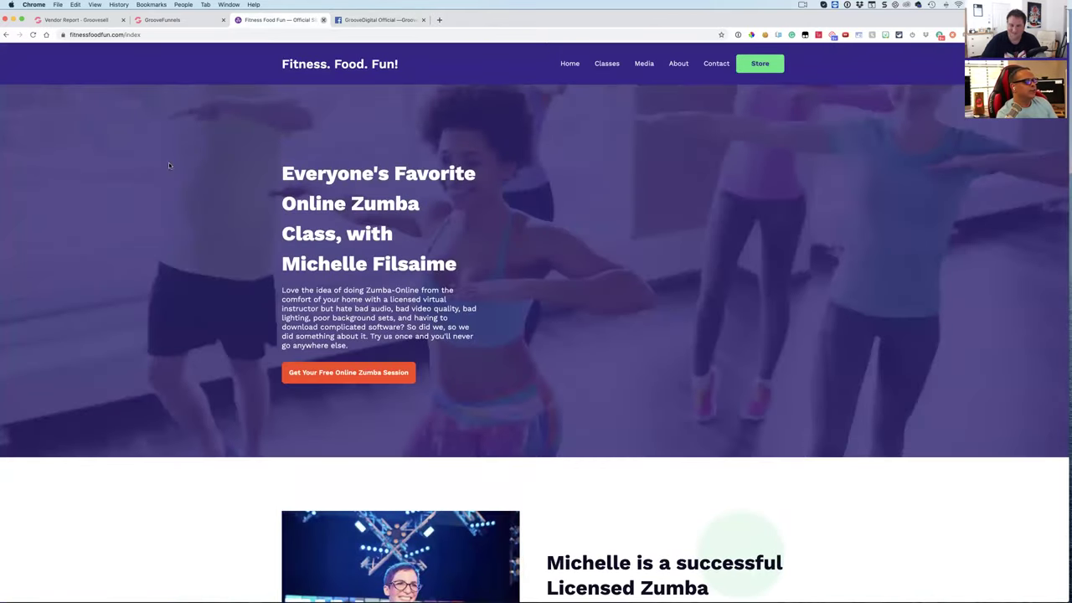
{"action": "key", "text": "super+w"}
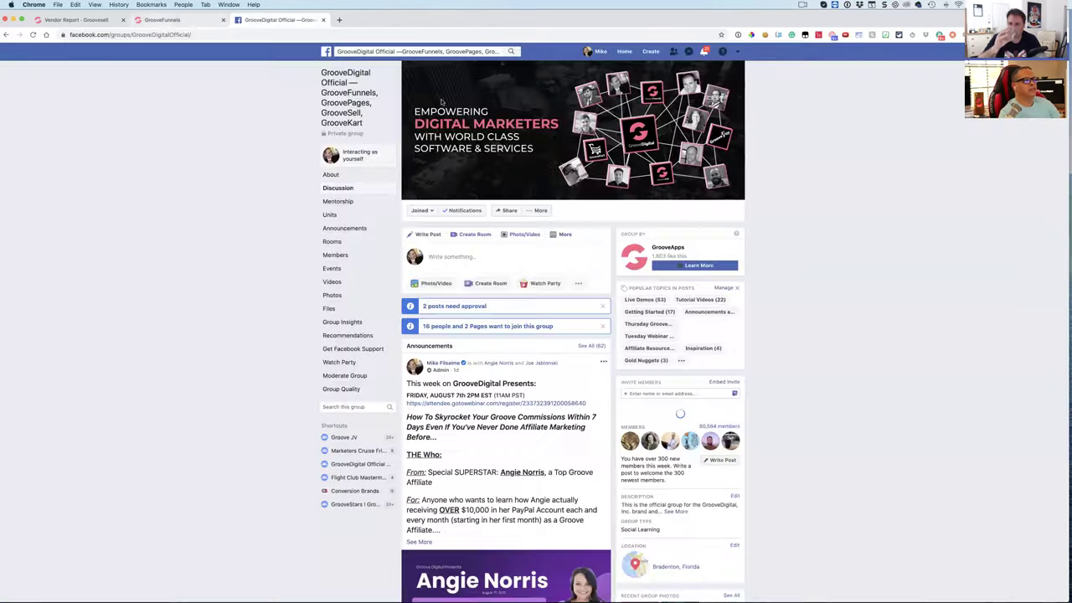
{"action": "key", "text": "ctrl+shift+Tab"}
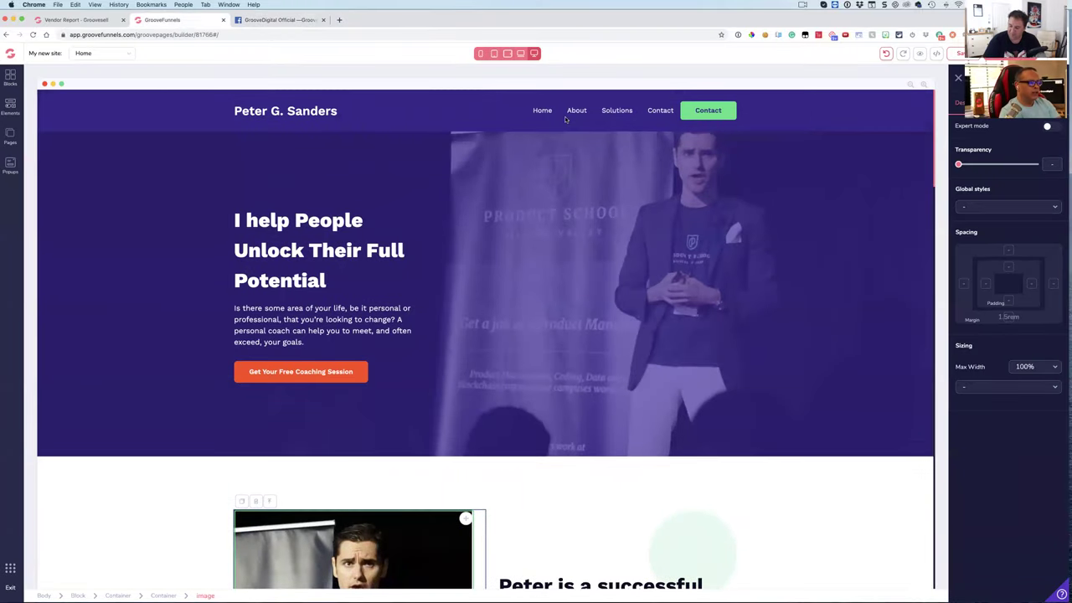
Step: Select the navigation menu links and review their style settings
{"action": "left_click", "coordinate": [594, 114]}
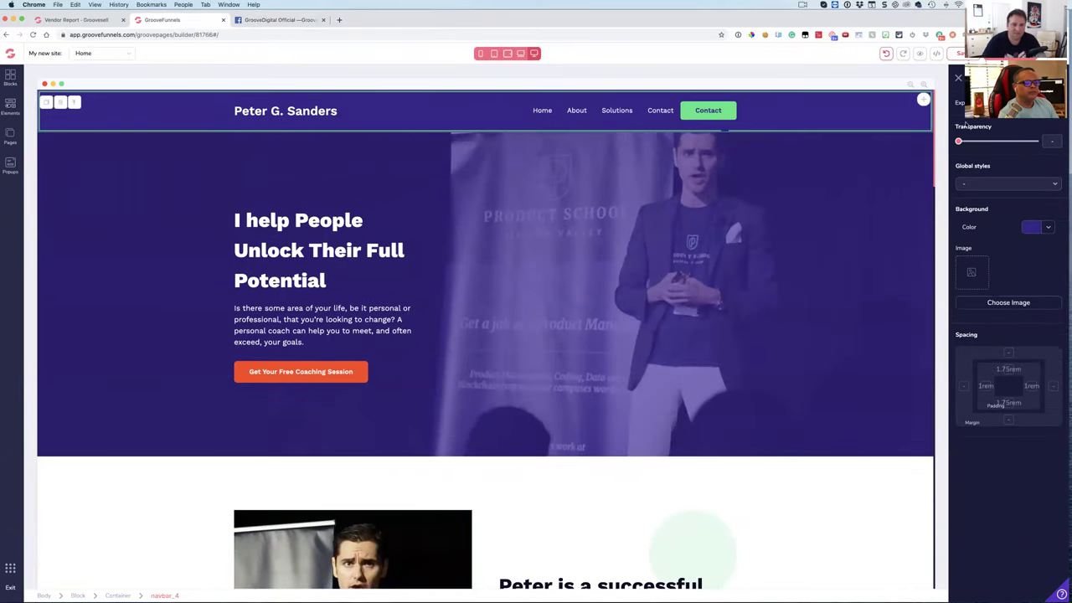
{"action": "left_click", "coordinate": [590, 111]}
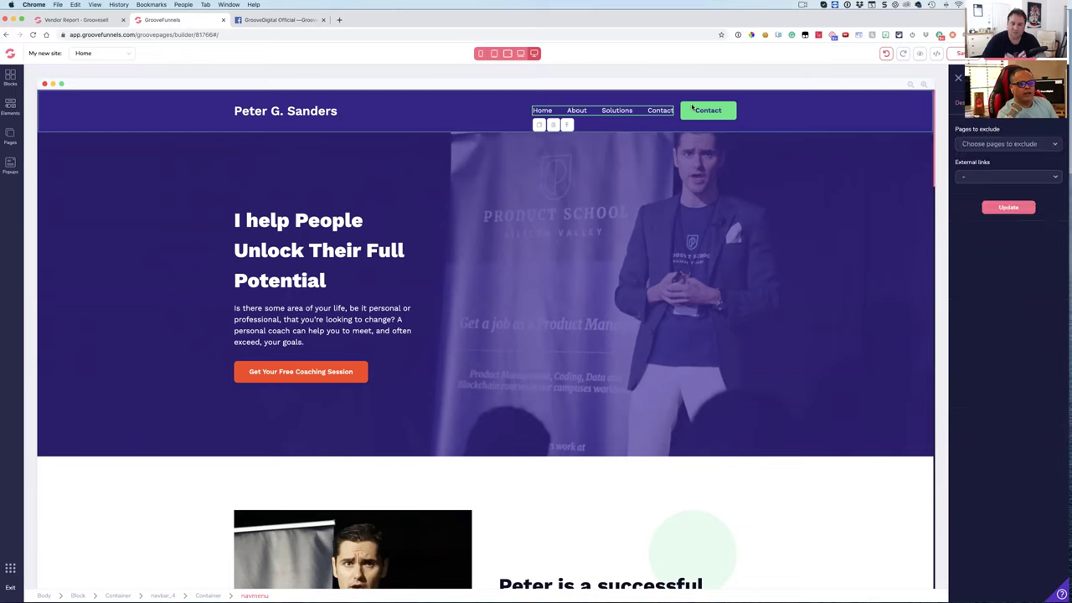
{"action": "left_click", "coordinate": [612, 114]}
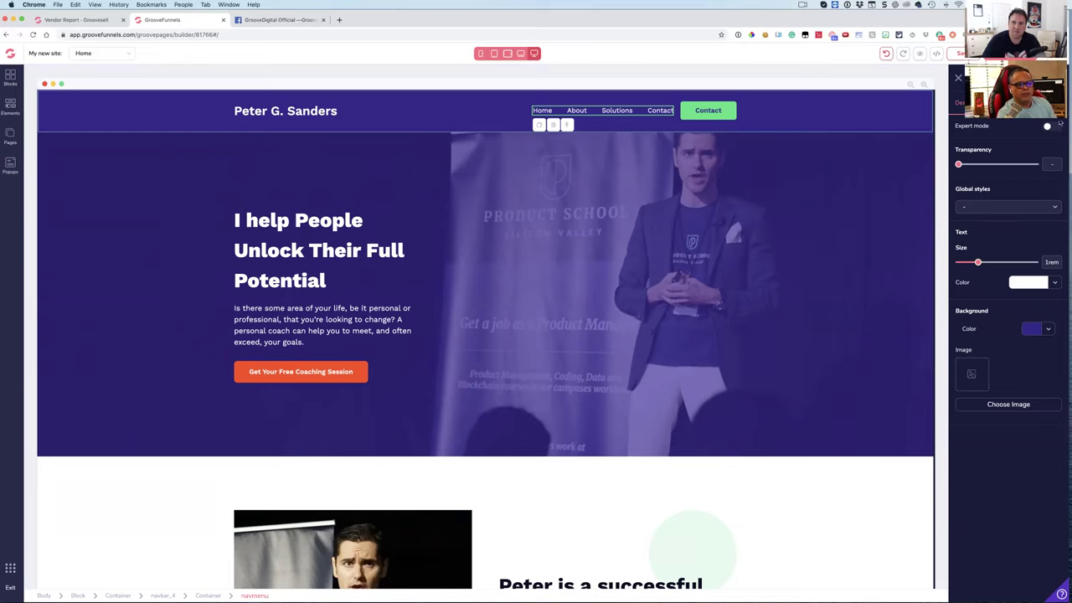
{"action": "left_click", "coordinate": [1048, 126]}
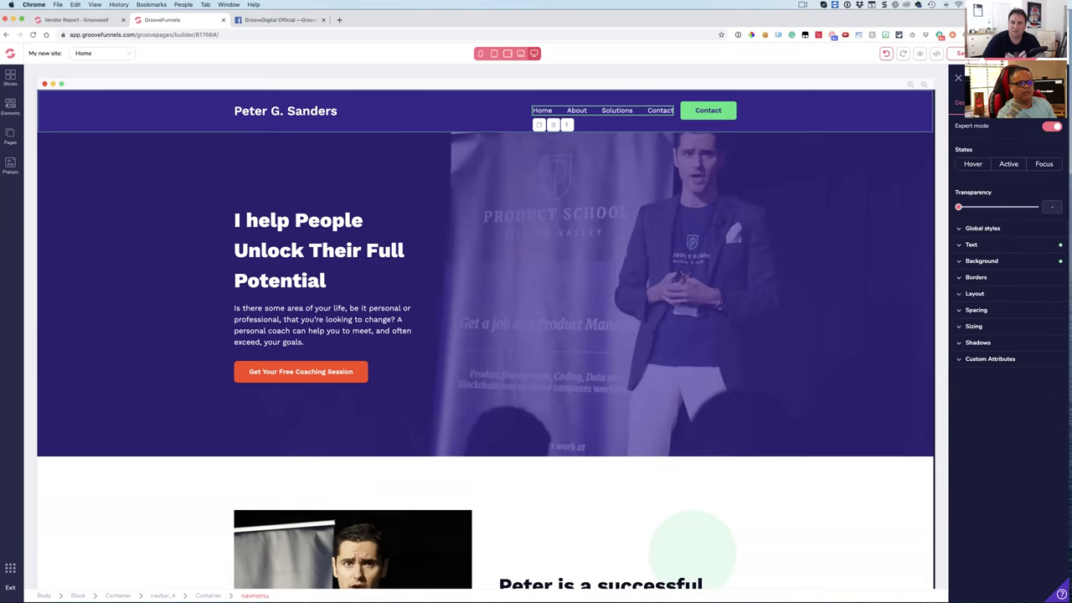
{"action": "left_click", "coordinate": [996, 102]}
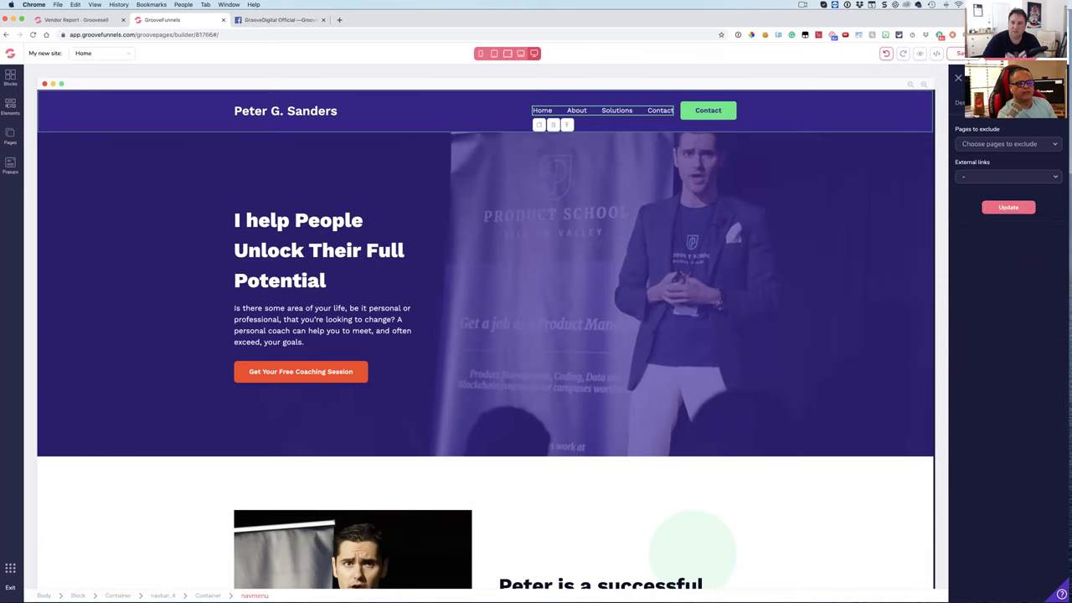
Step: Set External links to 0, apply the menu settings, and leave no pages excluded
{"action": "left_click", "coordinate": [962, 178]}
{"action": "left_click", "coordinate": [966, 191]}
{"action": "left_click", "coordinate": [1007, 208]}
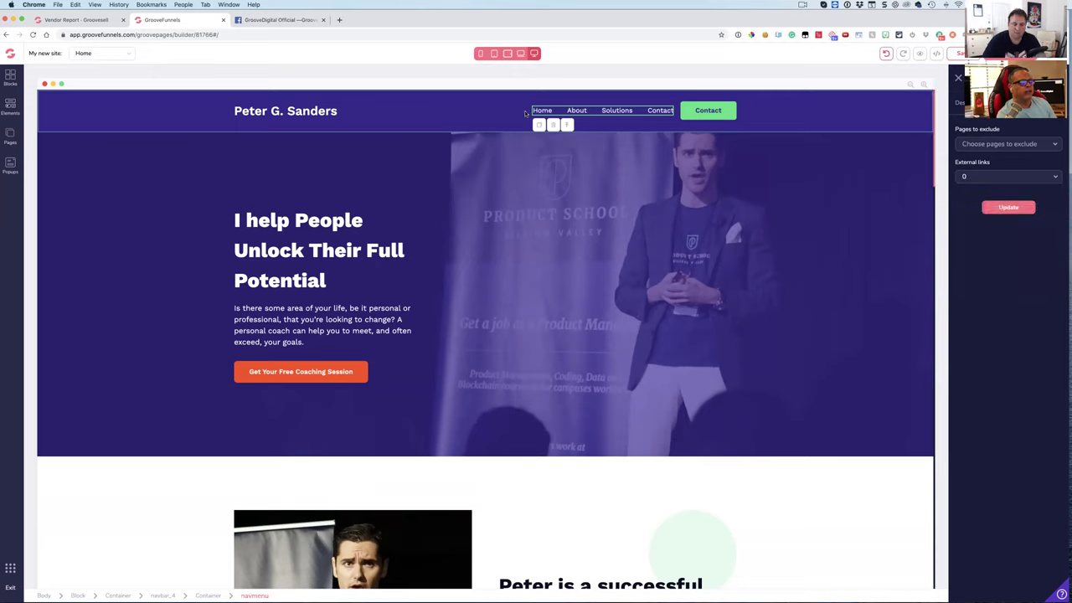
{"action": "left_click", "coordinate": [975, 144]}
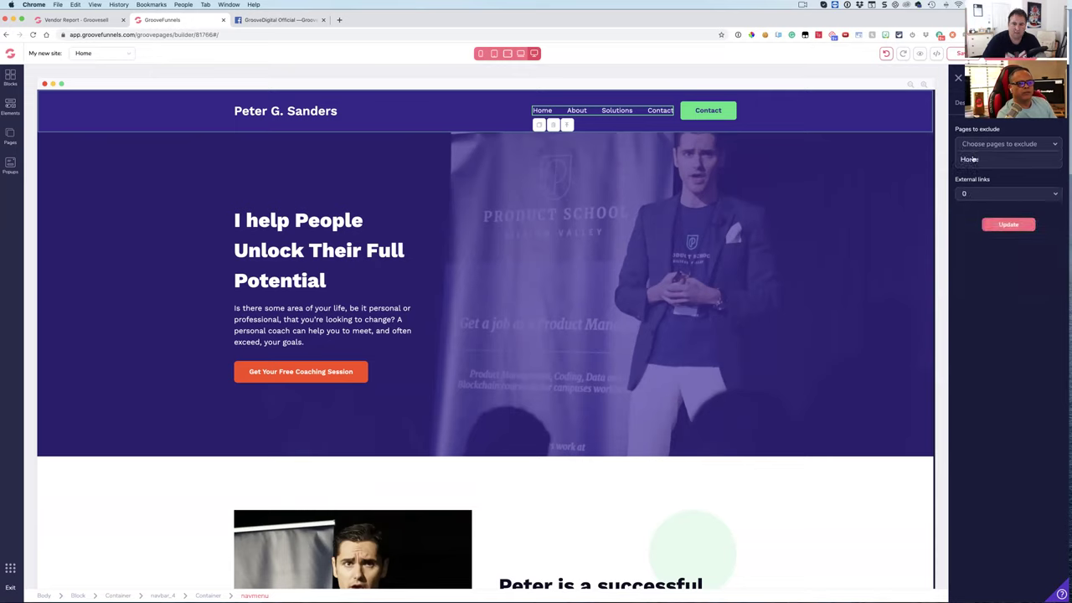
{"action": "left_click", "coordinate": [1010, 237]}
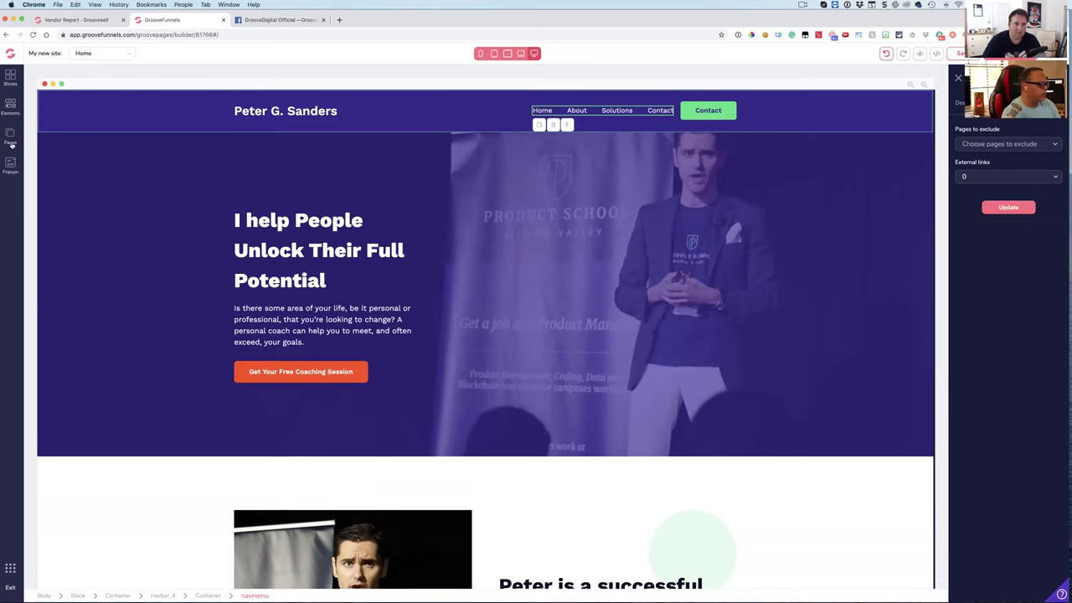
Step: Add Page 2 to the site from the GrooveEvents template
{"action": "left_click", "coordinate": [10, 135]}
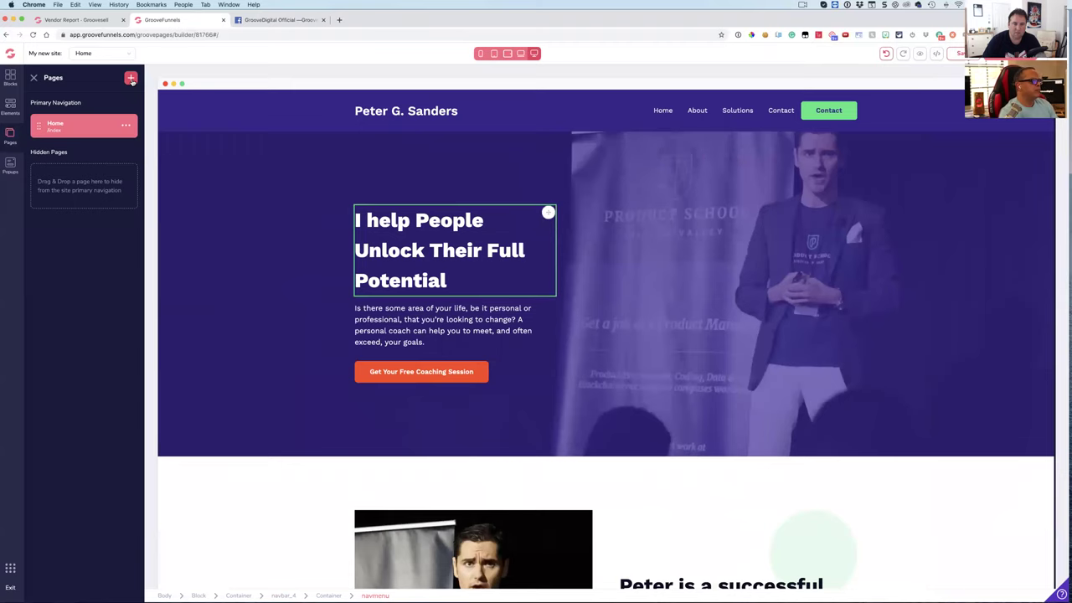
{"action": "left_click", "coordinate": [10, 135]}
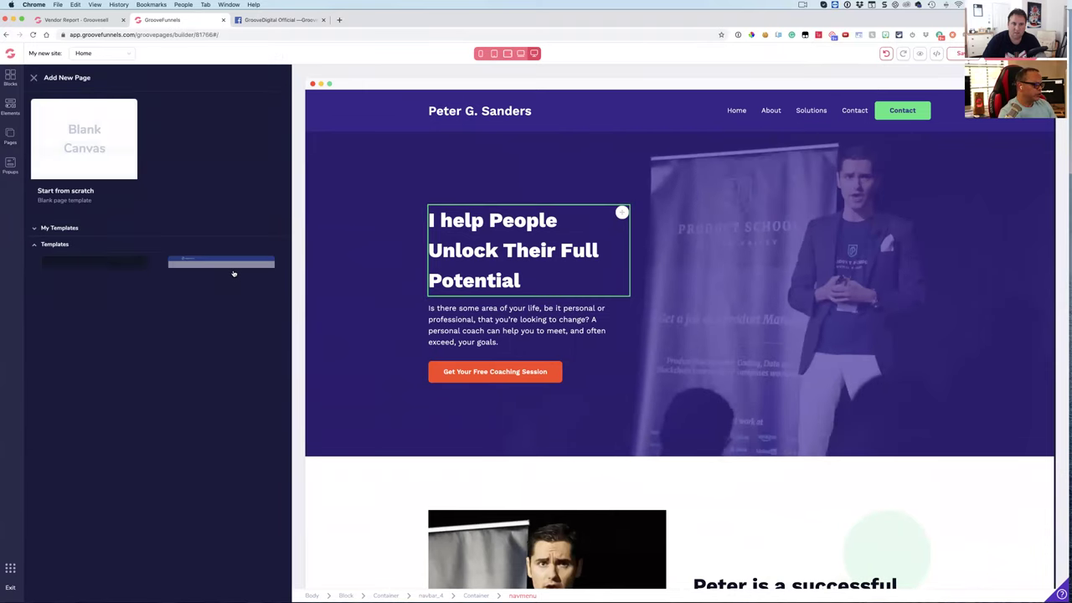
{"action": "scroll", "coordinate": [233, 275], "scroll_direction": "down", "scroll_amount": 3}
{"action": "scroll", "coordinate": [226, 267], "scroll_direction": "down", "scroll_amount": 8}
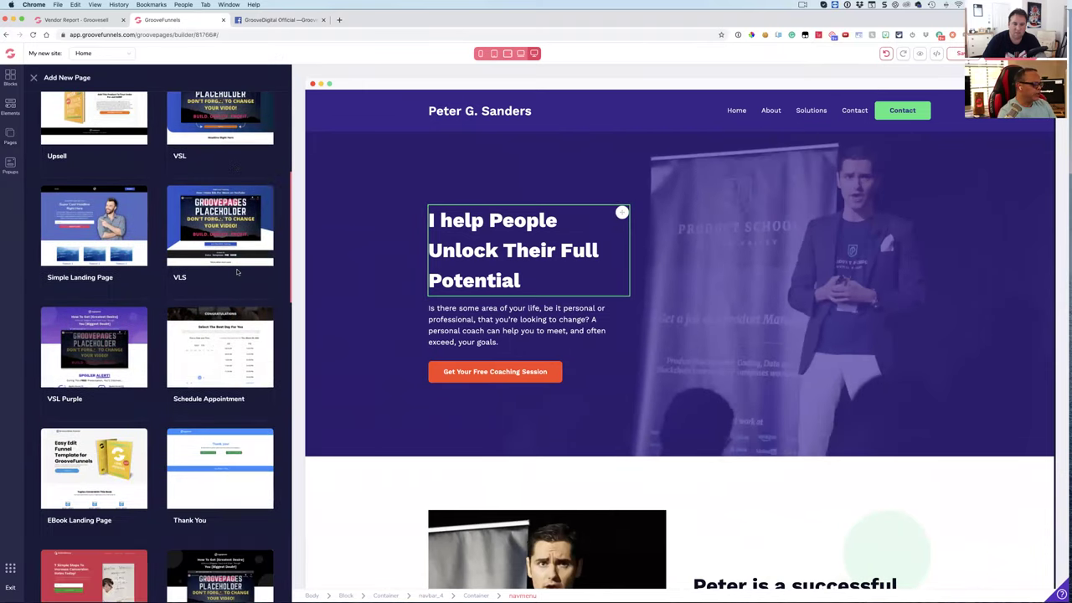
{"action": "scroll", "coordinate": [205, 248], "scroll_direction": "down", "scroll_amount": 5}
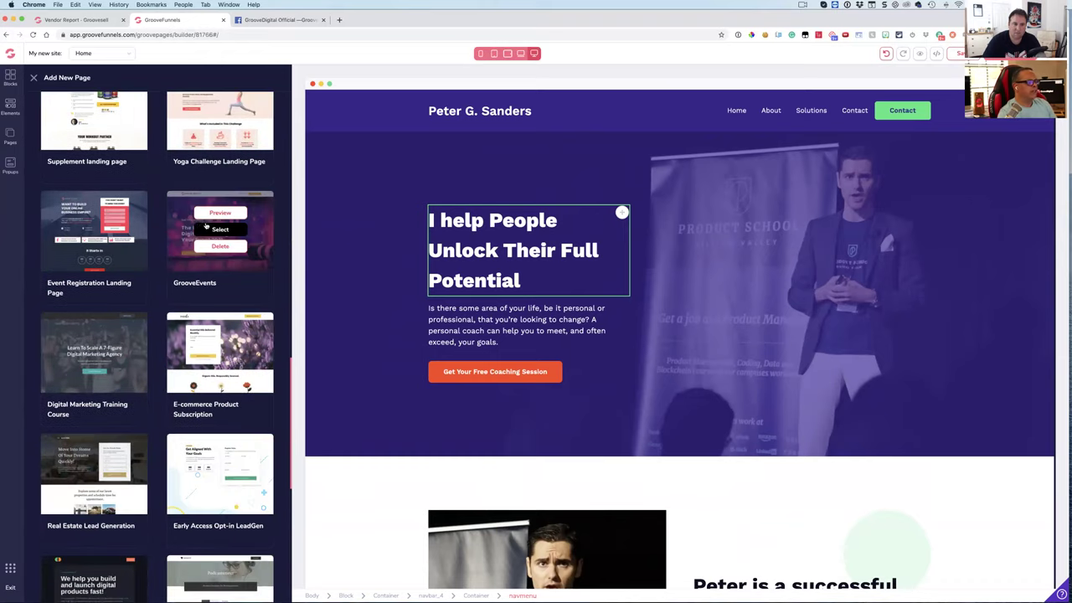
{"action": "left_click", "coordinate": [205, 224]}
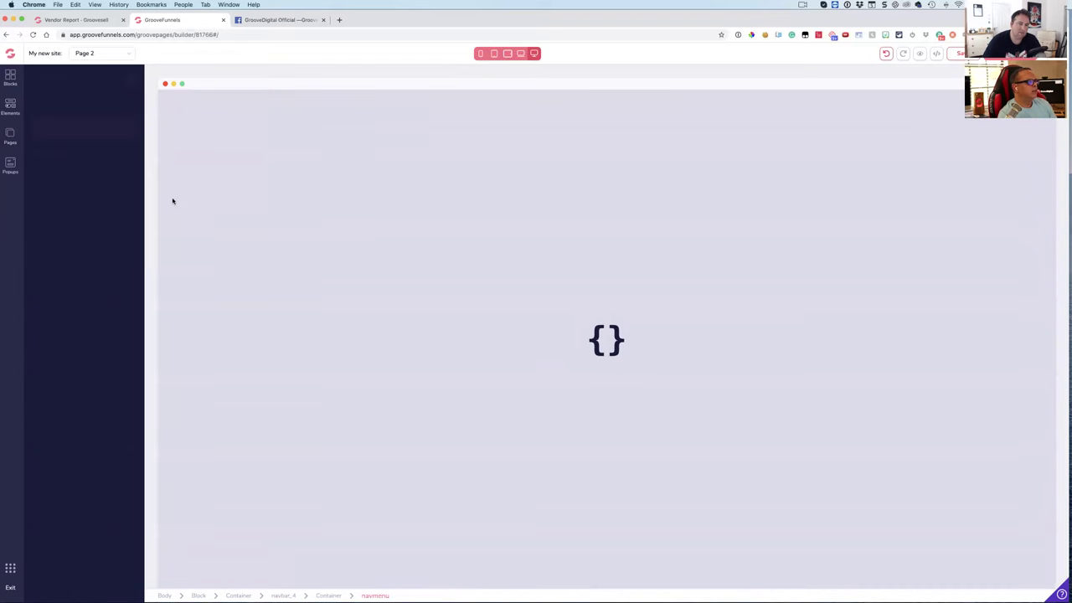
{"action": "scroll", "coordinate": [180, 200], "scroll_direction": "down", "scroll_amount": 15}
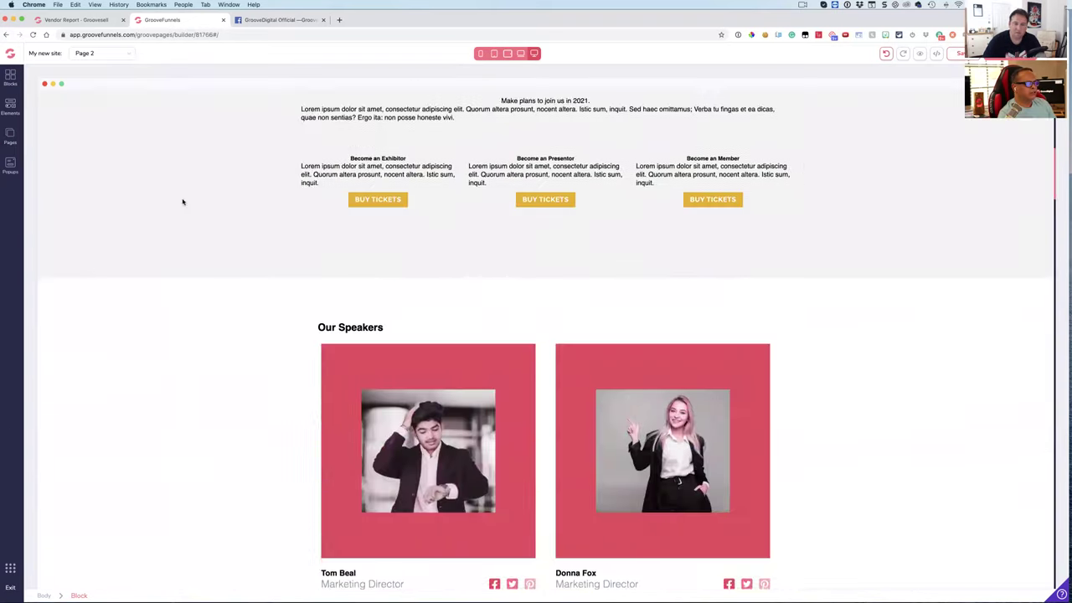
{"action": "scroll", "coordinate": [187, 204], "scroll_direction": "down", "scroll_amount": 15}
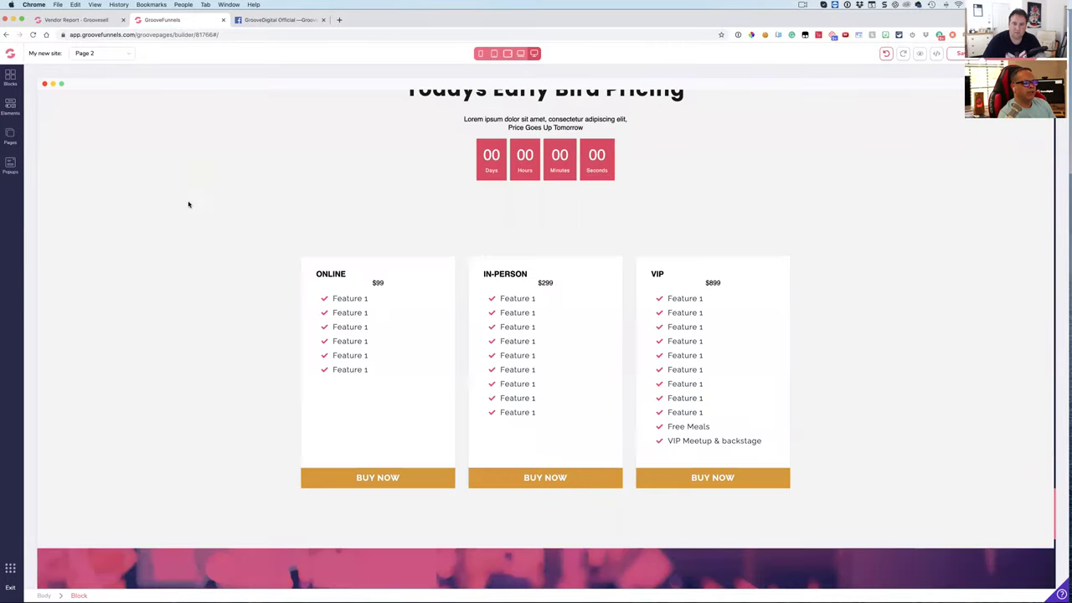
{"action": "scroll", "coordinate": [124, 182], "scroll_direction": "down", "scroll_amount": 10}
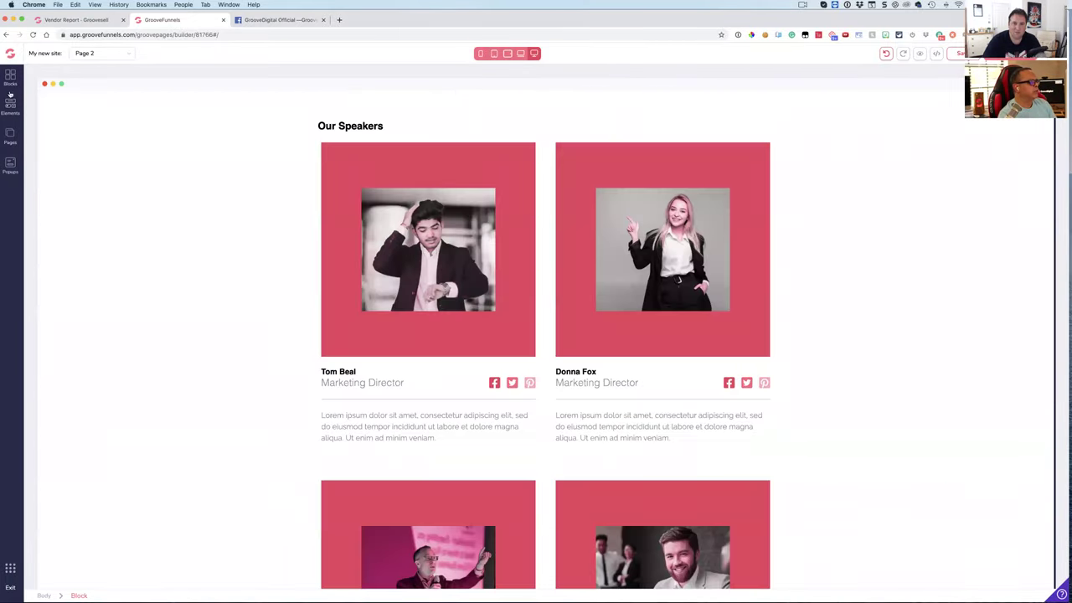
Step: Add Page 3 from the Supplement landing page template and review its Protein-X content
{"action": "left_click", "coordinate": [11, 136]}
{"action": "left_click", "coordinate": [129, 73]}
{"action": "left_click", "coordinate": [151, 245]}
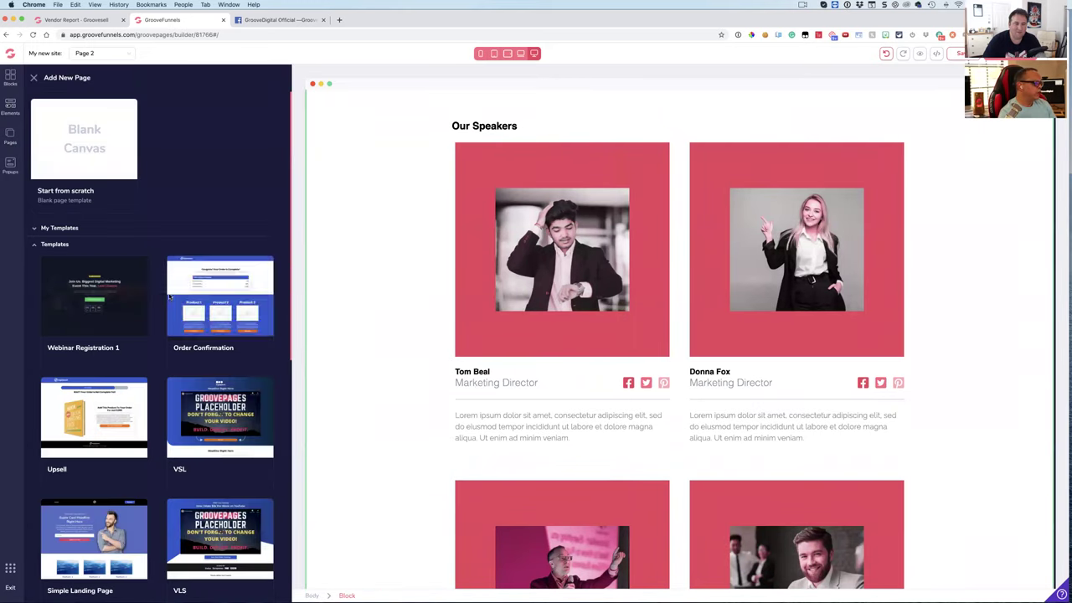
{"action": "scroll", "coordinate": [180, 306], "scroll_direction": "down", "scroll_amount": 3}
{"action": "scroll", "coordinate": [180, 306], "scroll_direction": "down", "scroll_amount": 10}
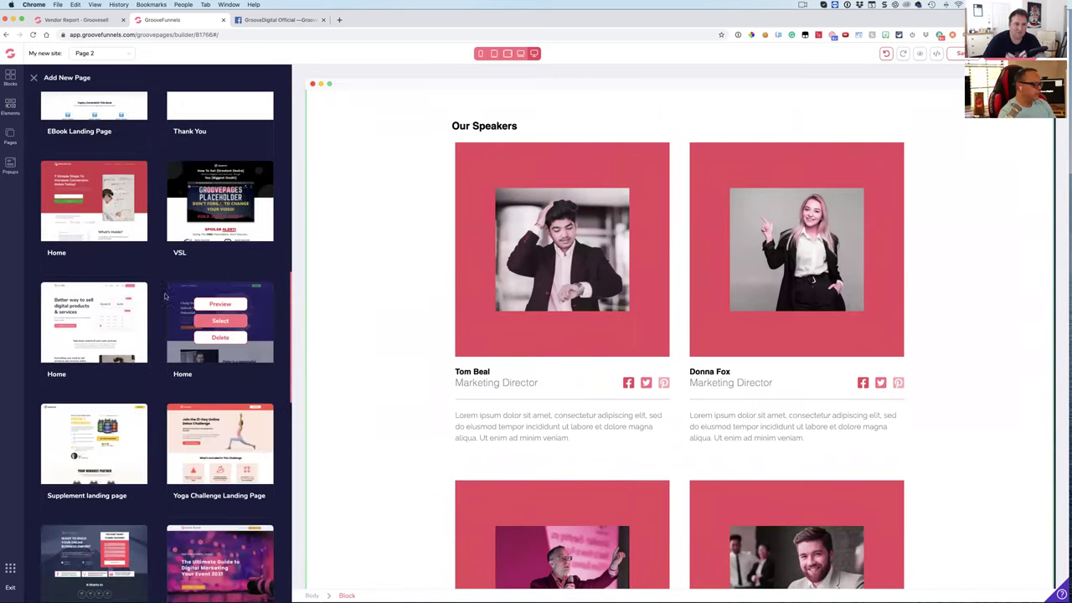
{"action": "left_click", "coordinate": [87, 207]}
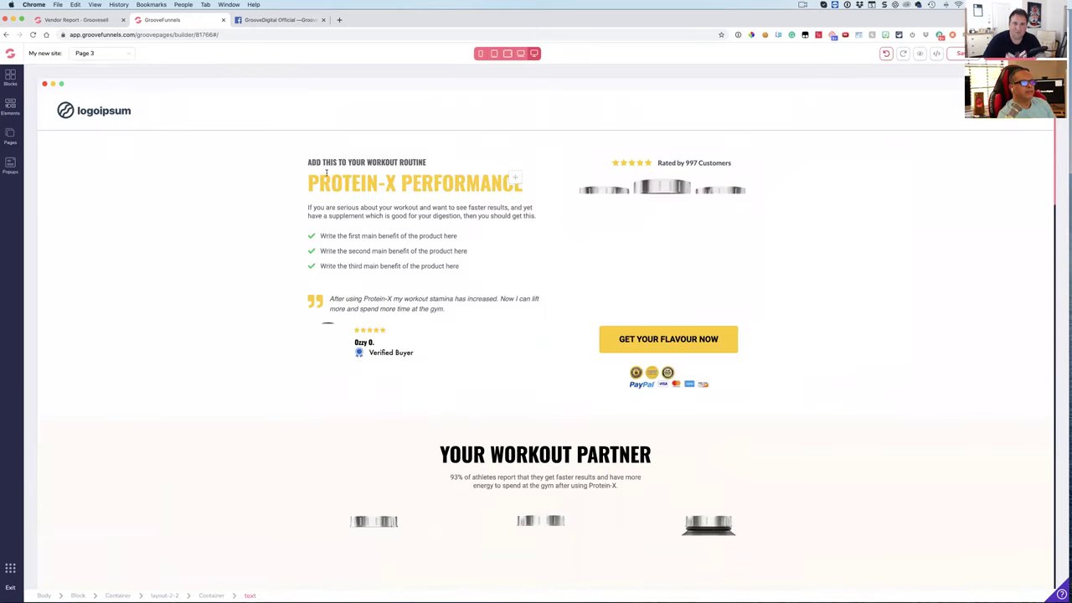
{"action": "scroll", "coordinate": [327, 168], "scroll_direction": "down", "scroll_amount": 10}
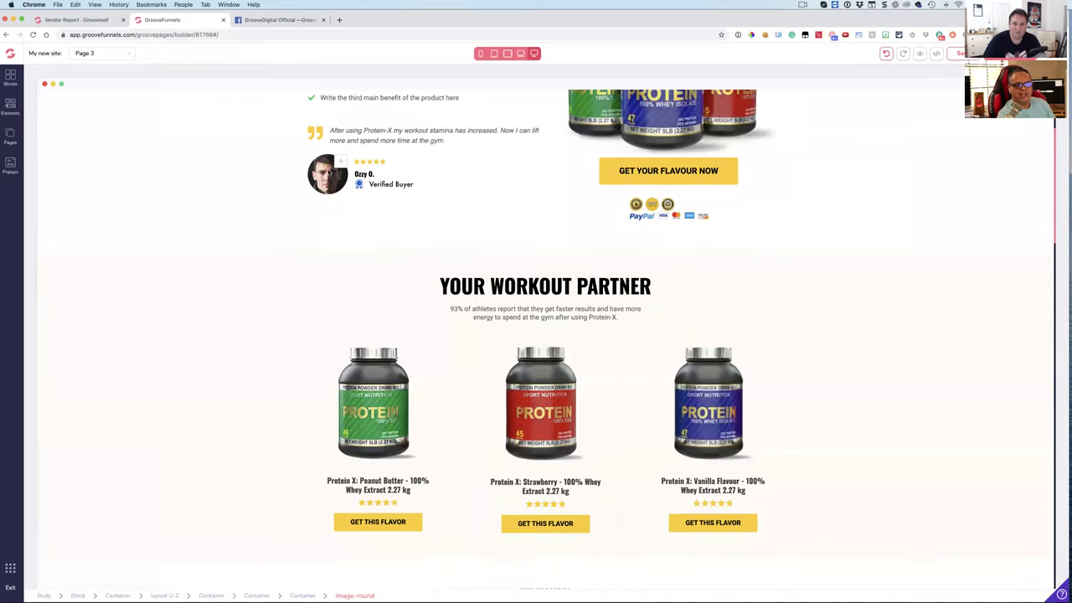
{"action": "scroll", "coordinate": [328, 168], "scroll_direction": "down", "scroll_amount": 10}
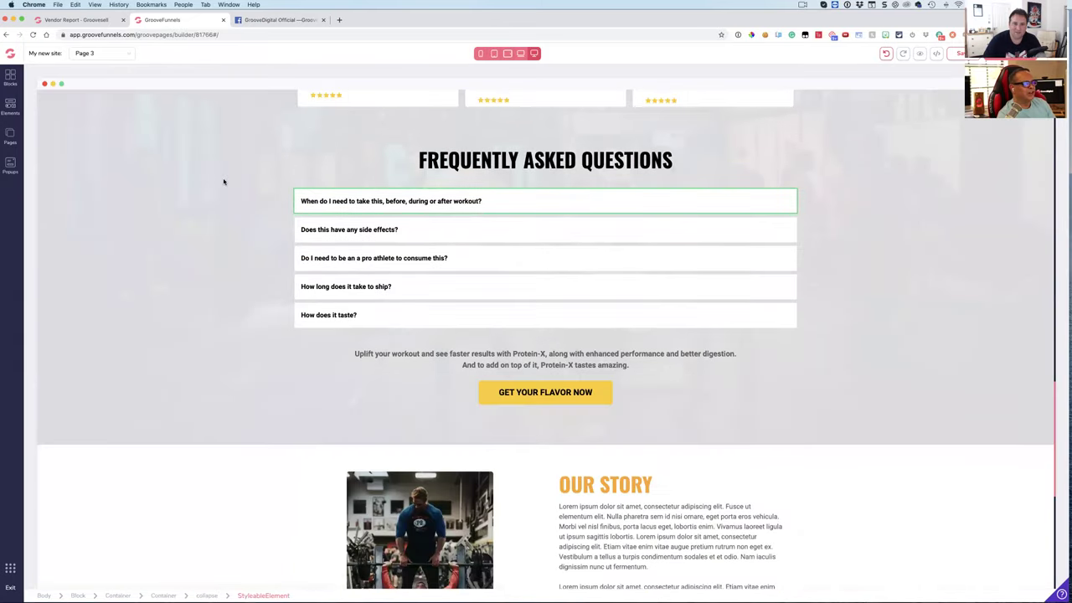
{"action": "left_click", "coordinate": [224, 182]}
{"action": "scroll", "coordinate": [142, 128], "scroll_direction": "down", "scroll_amount": 2}
{"action": "scroll", "coordinate": [131, 126], "scroll_direction": "up", "scroll_amount": 10}
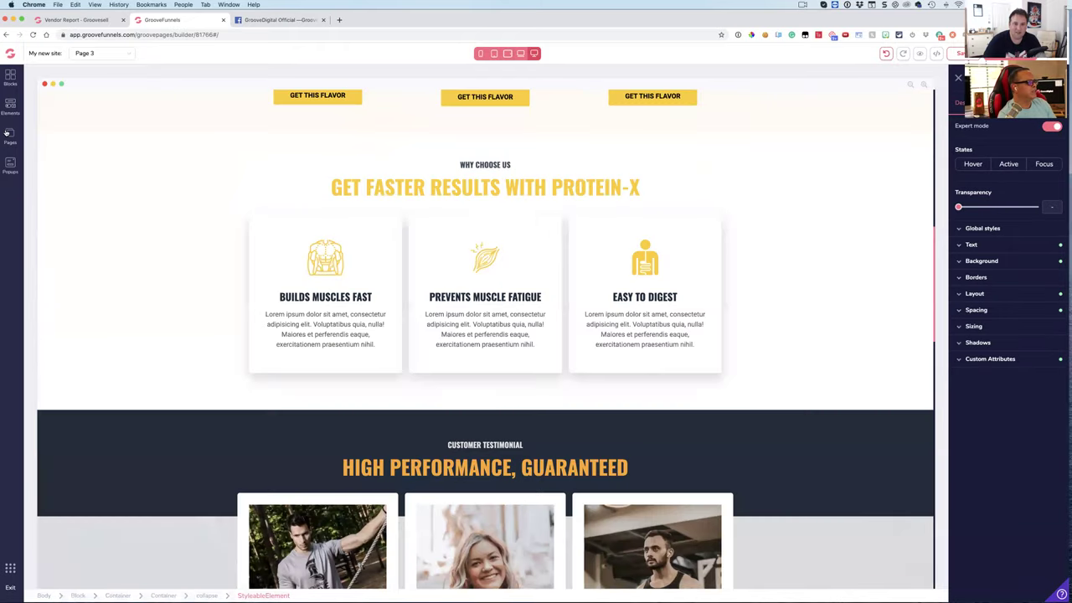
{"action": "scroll", "coordinate": [51, 131], "scroll_direction": "up", "scroll_amount": 5}
{"action": "left_click", "coordinate": [10, 136]}
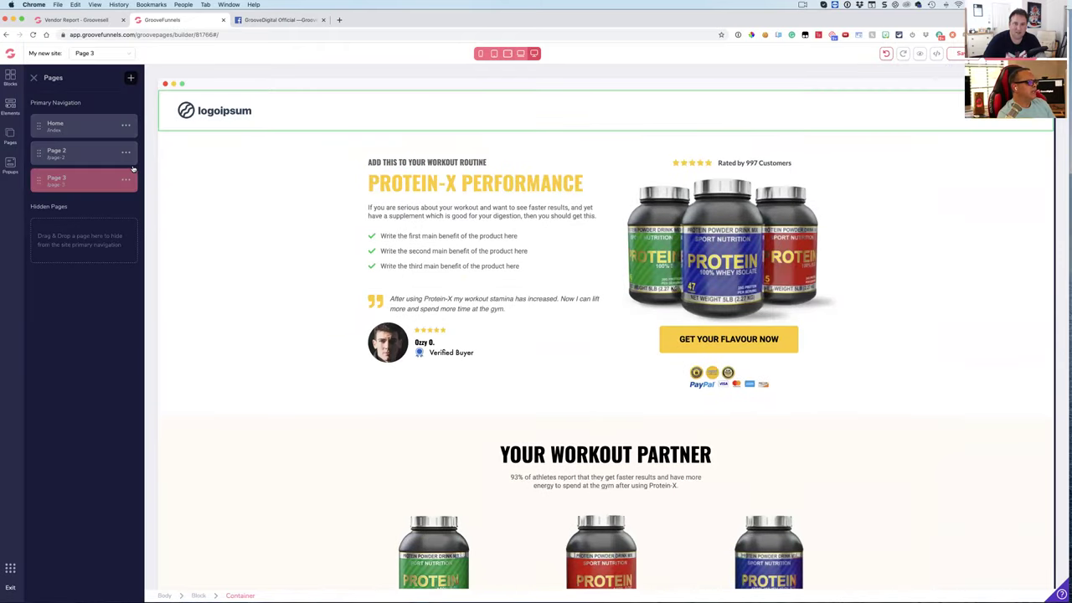
Step: Add Page 4 from the Design & Development Studio template
{"action": "scroll", "coordinate": [209, 262], "scroll_direction": "down", "scroll_amount": 5}
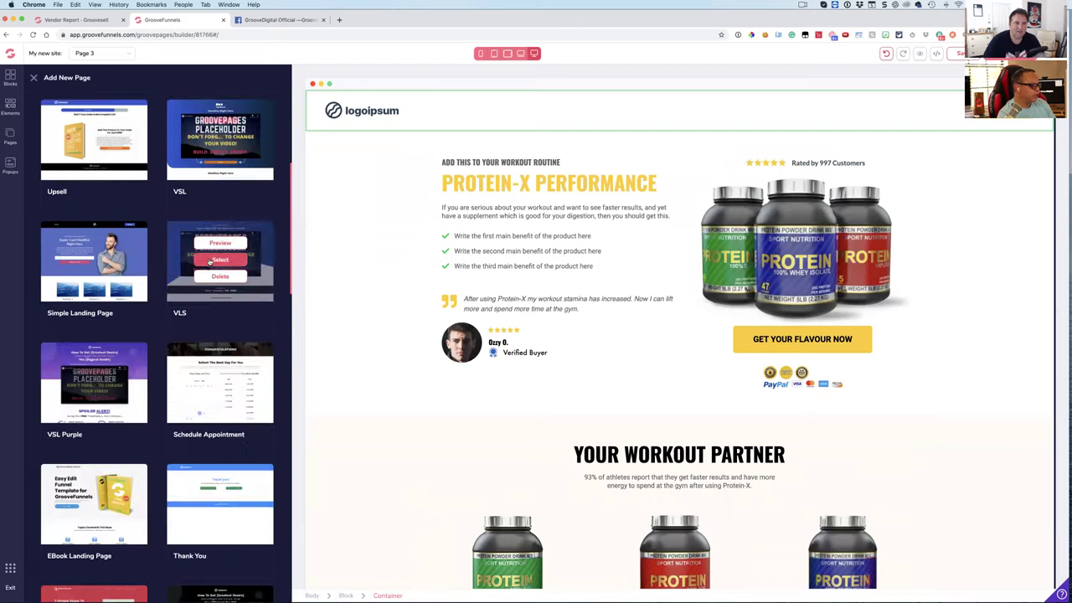
{"action": "scroll", "coordinate": [209, 262], "scroll_direction": "down", "scroll_amount": 8}
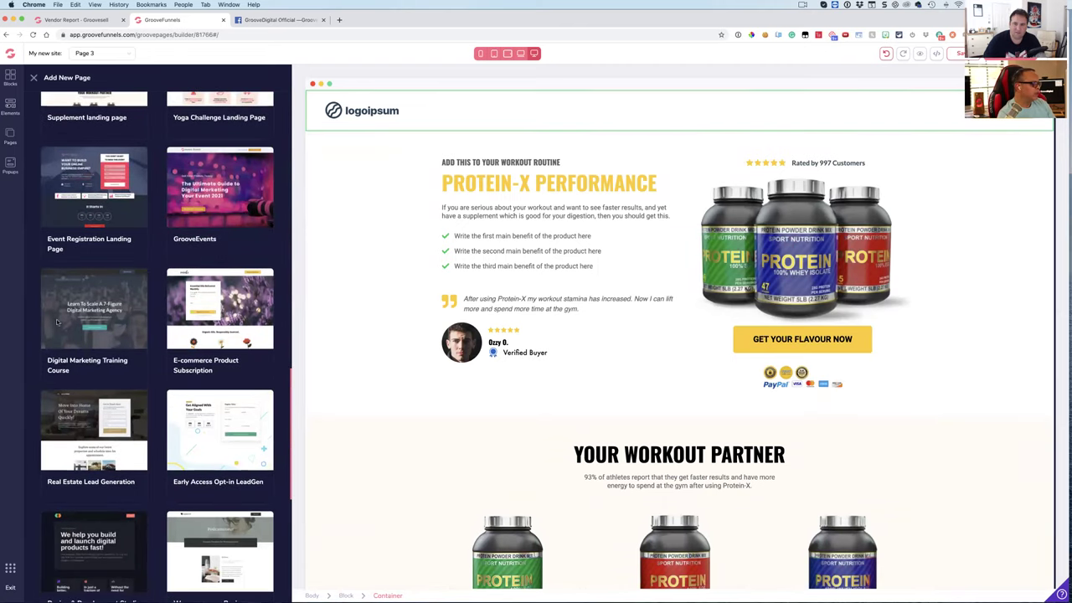
{"action": "scroll", "coordinate": [96, 310], "scroll_direction": "down", "scroll_amount": 4}
{"action": "left_click", "coordinate": [96, 307]}
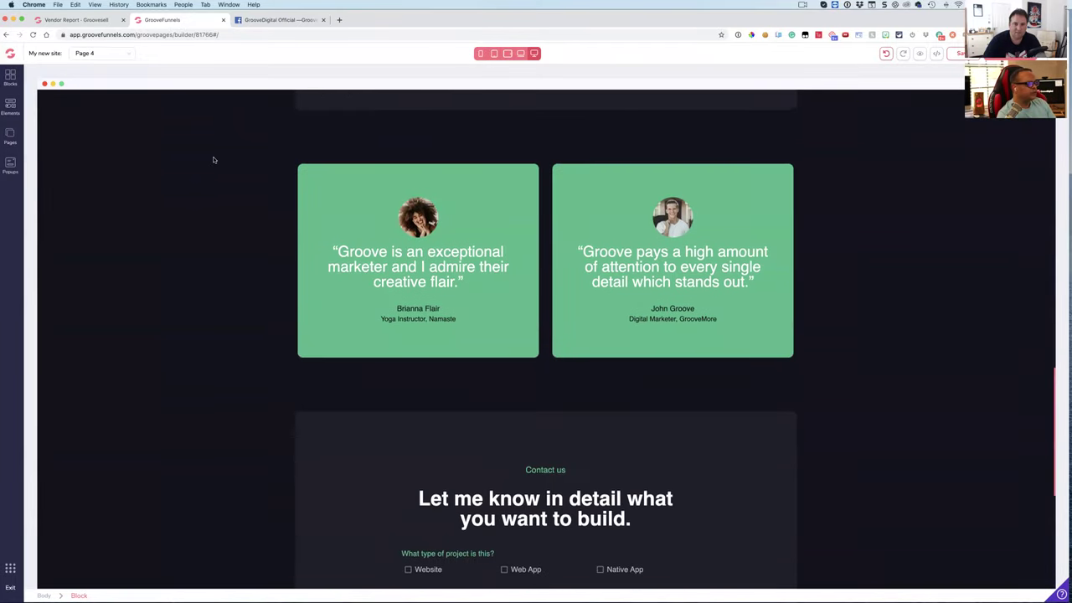
Step: Add Page 5 from the Event Registration template
{"action": "left_click", "coordinate": [12, 136]}
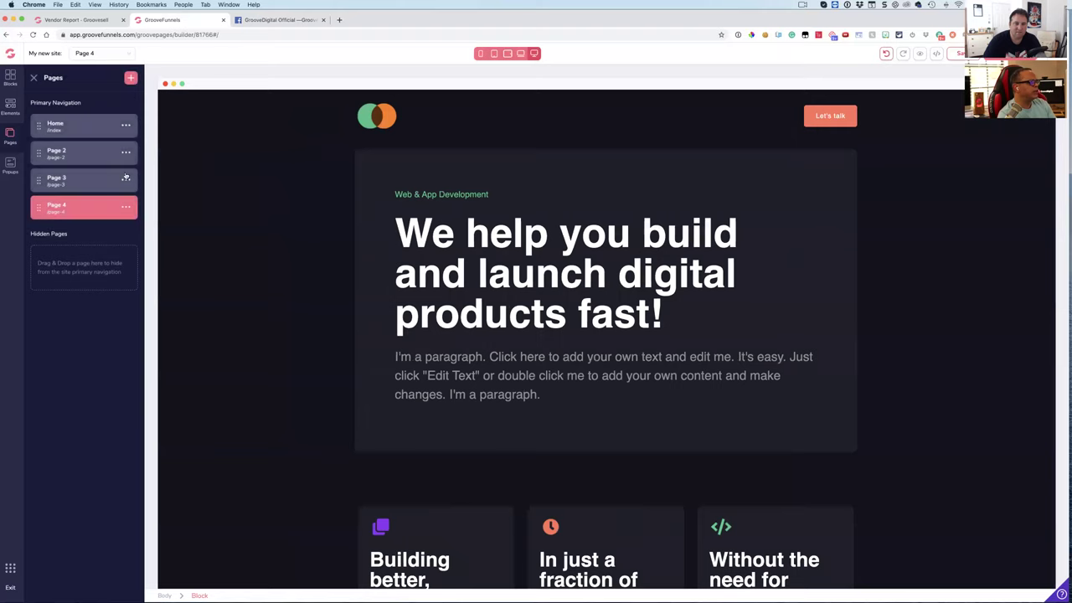
{"action": "left_click", "coordinate": [130, 79]}
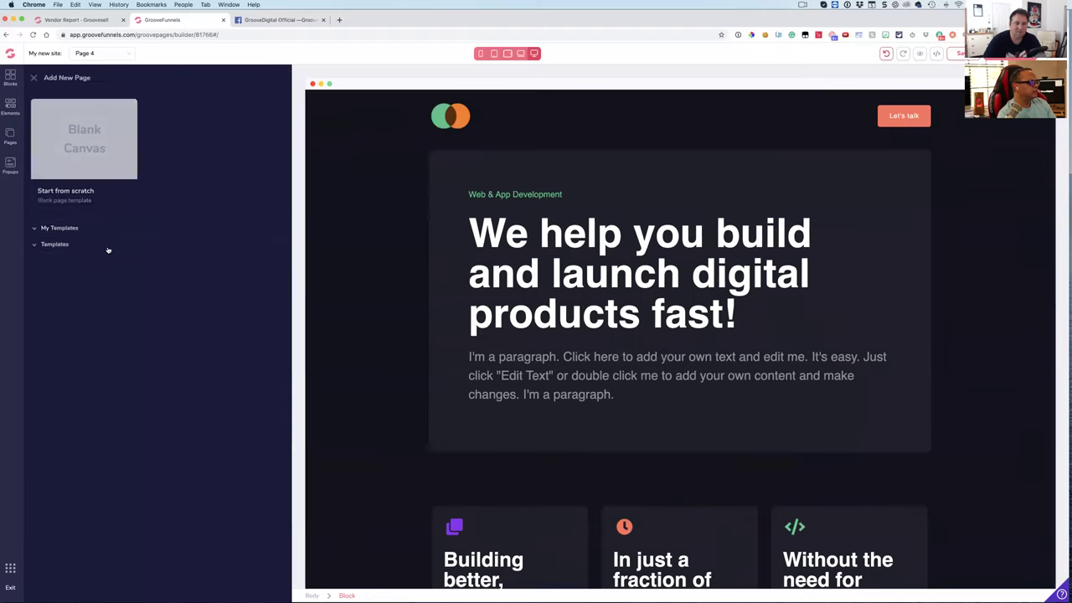
{"action": "scroll", "coordinate": [208, 294], "scroll_direction": "down", "scroll_amount": 10}
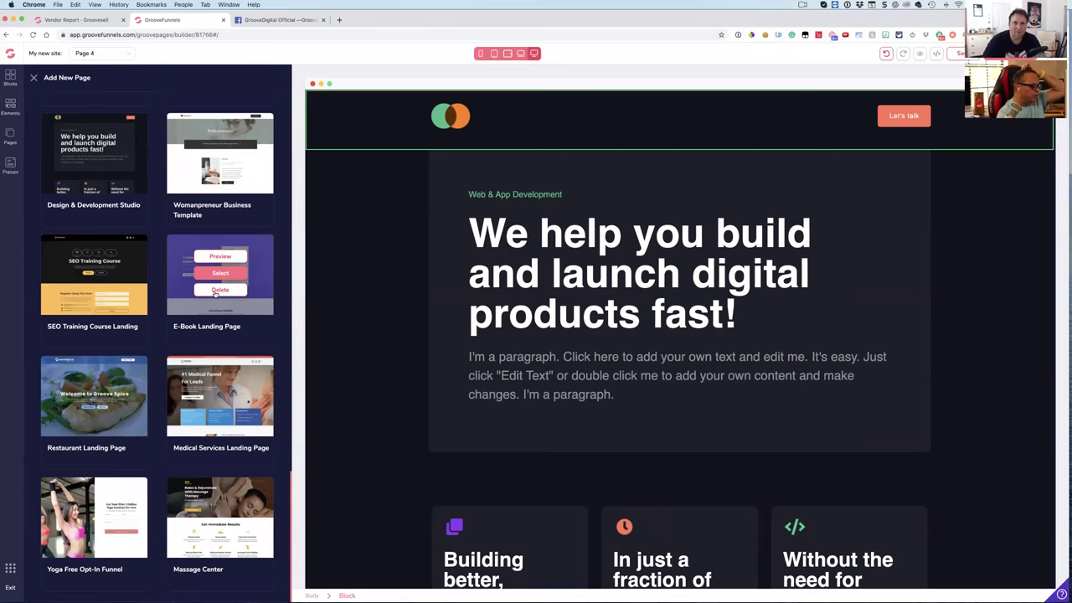
{"action": "scroll", "coordinate": [214, 295], "scroll_direction": "up", "scroll_amount": 5}
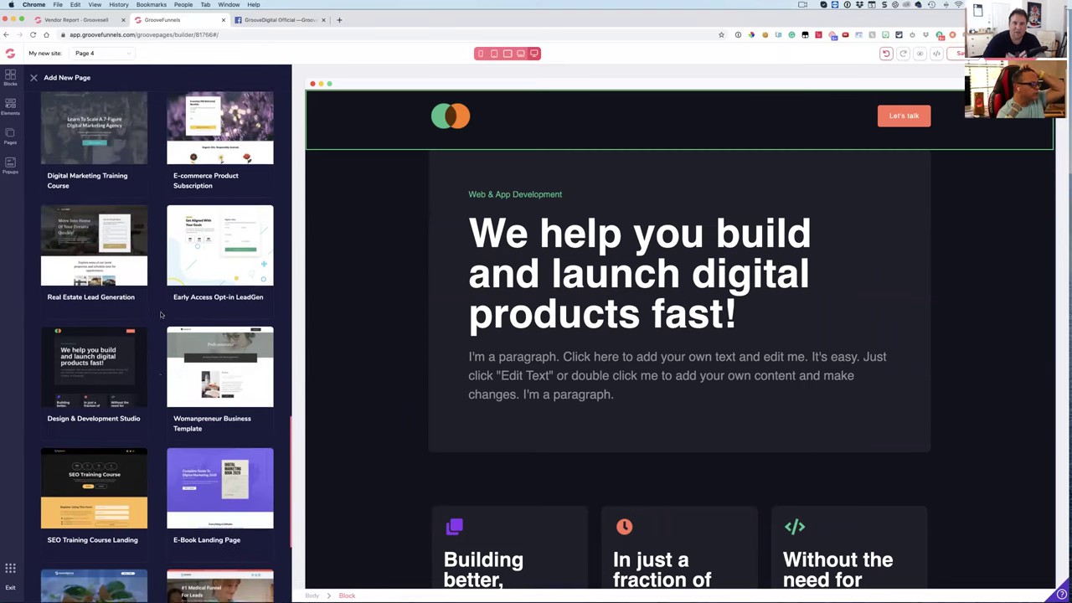
{"action": "scroll", "coordinate": [160, 314], "scroll_direction": "up", "scroll_amount": 4}
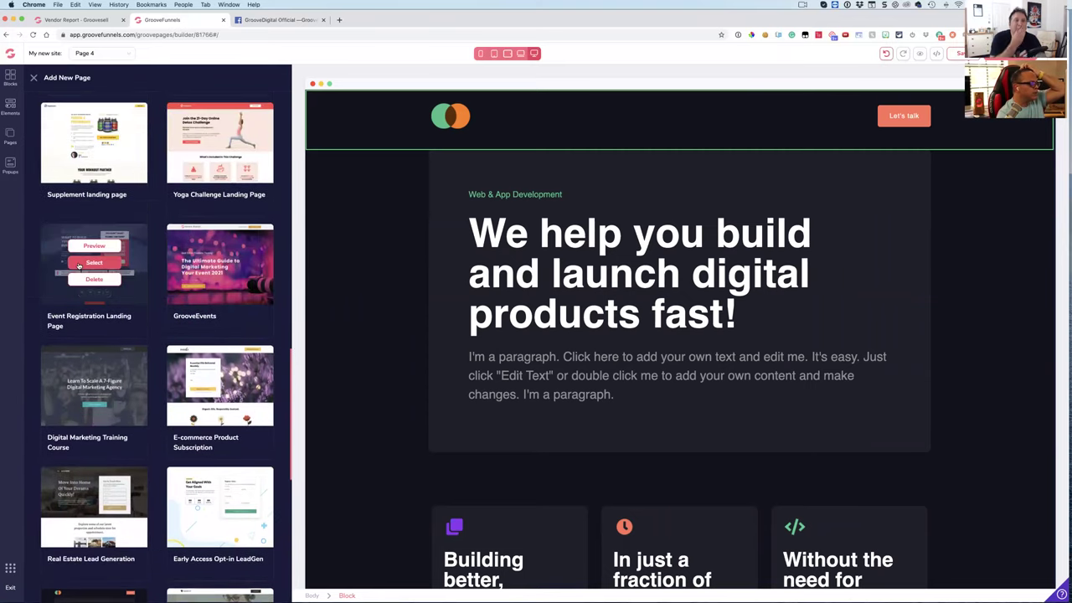
{"action": "left_click", "coordinate": [82, 264]}
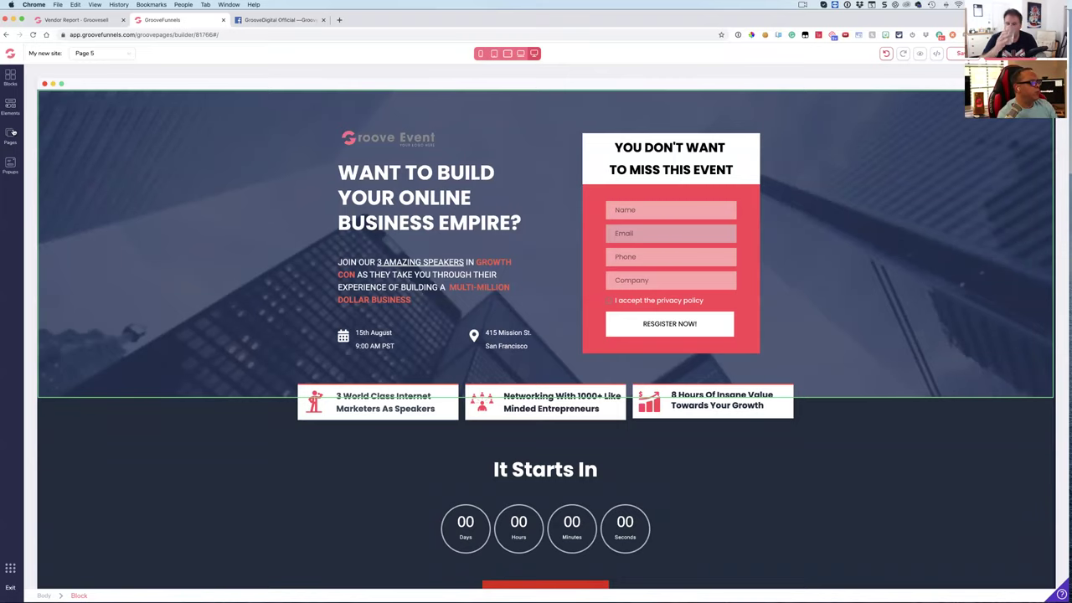
Step: Start renaming Page 2 from its options menu, selecting the old name
{"action": "left_click", "coordinate": [10, 134]}
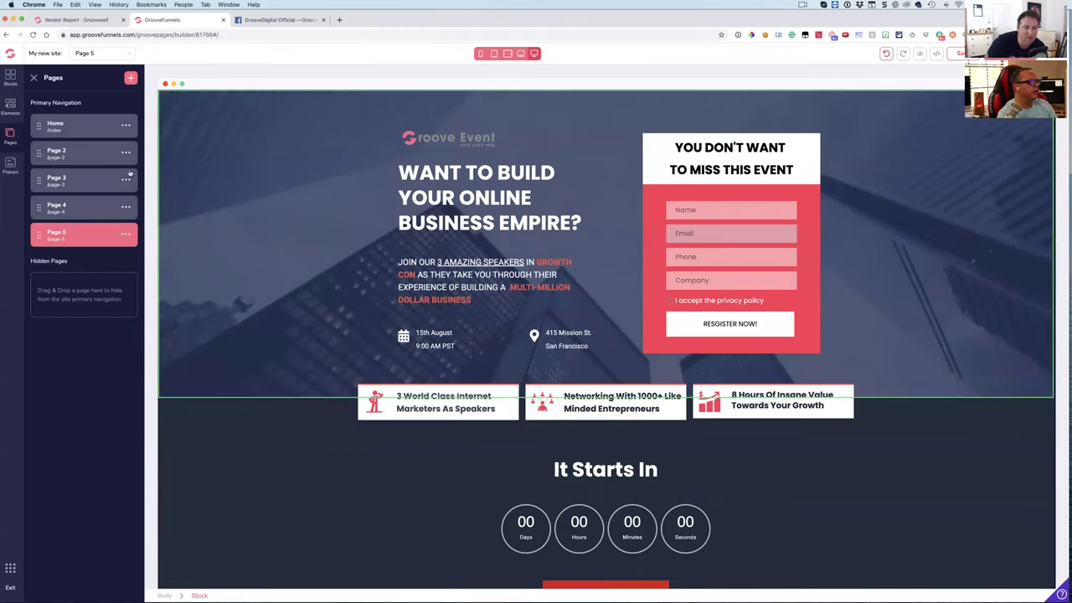
{"action": "left_click", "coordinate": [124, 152]}
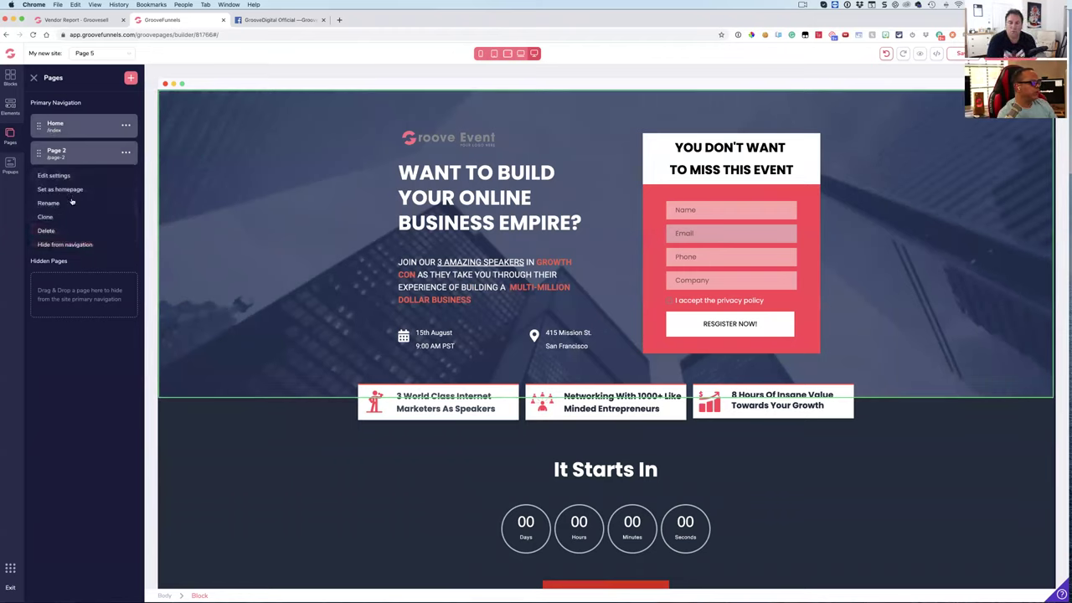
{"action": "left_click", "coordinate": [57, 203]}
{"action": "key", "text": "super+a"}
Step: Rename Page 2 to 'About us' and Page 3 to 'Contact'
{"action": "type", "text": "A"}
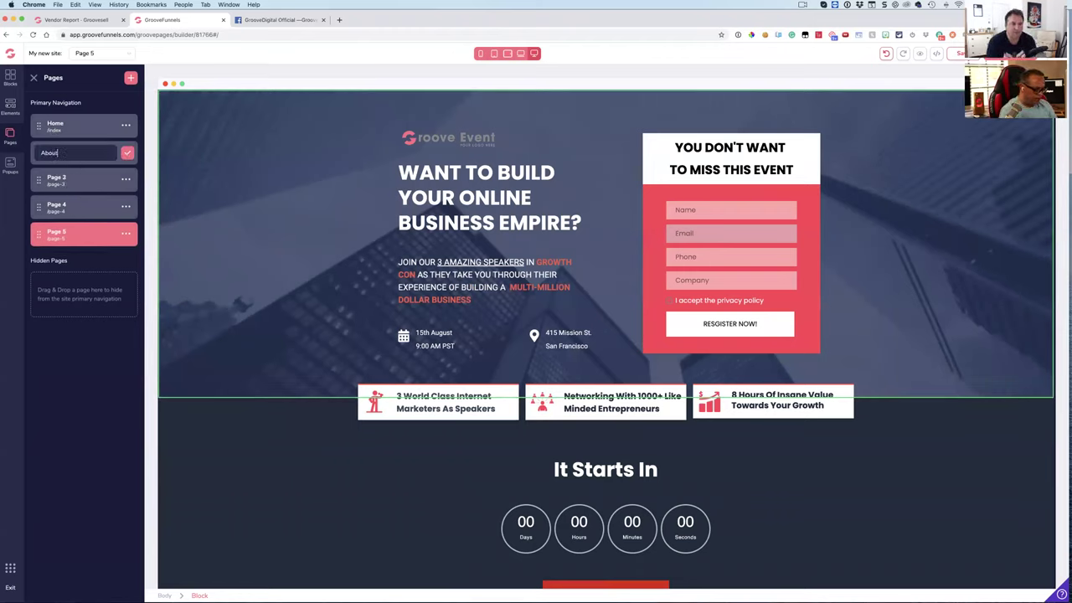
{"action": "type", "text": "bout us"}
{"action": "left_click", "coordinate": [126, 154]}
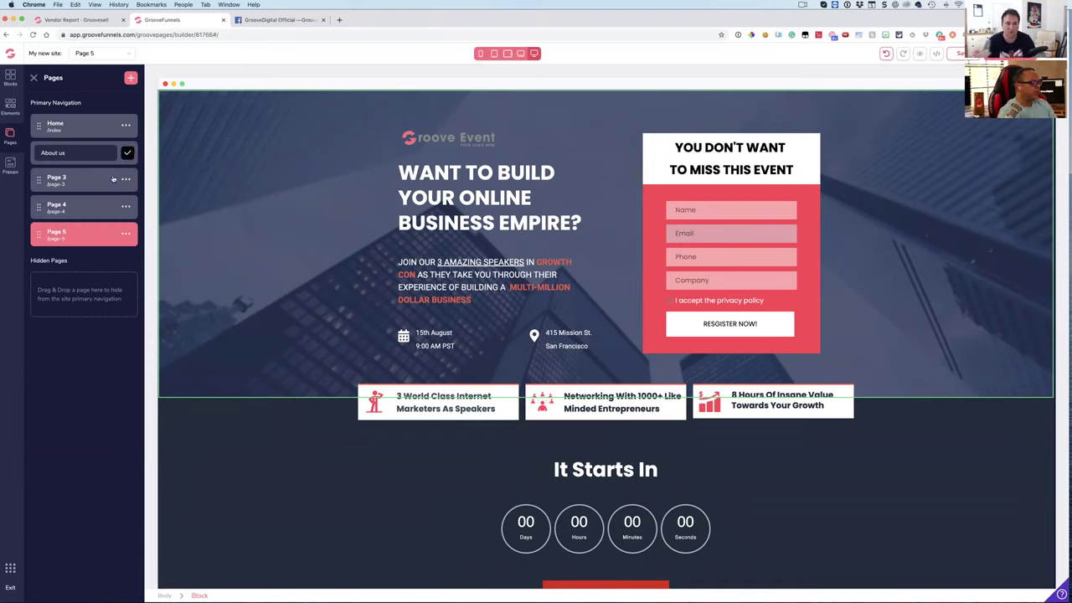
{"action": "left_click", "coordinate": [125, 180]}
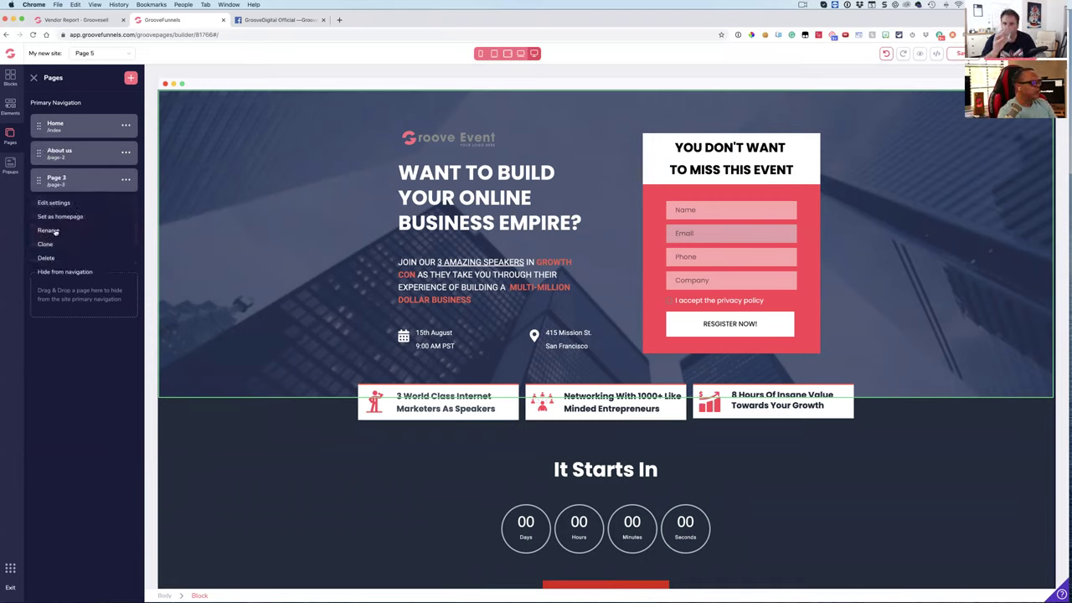
{"action": "left_click", "coordinate": [57, 231]}
{"action": "key", "text": "super+a"}
{"action": "type", "text": "C"}
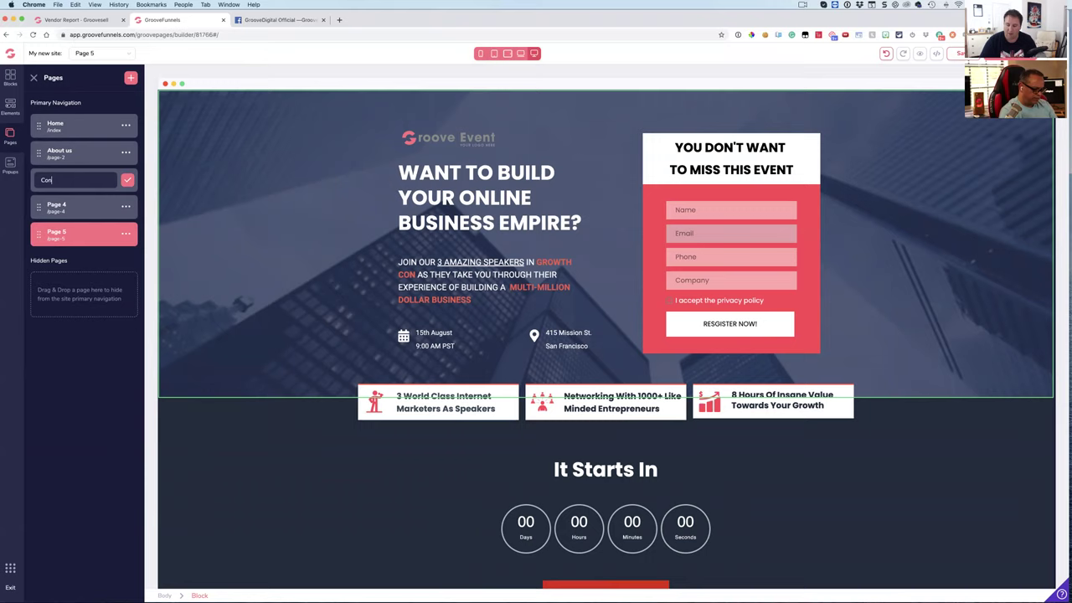
{"action": "left_click", "coordinate": [127, 180]}
Step: Rename Page 4 to 'Media' and Page 5 to 'Speaking'
{"action": "left_click", "coordinate": [126, 206]}
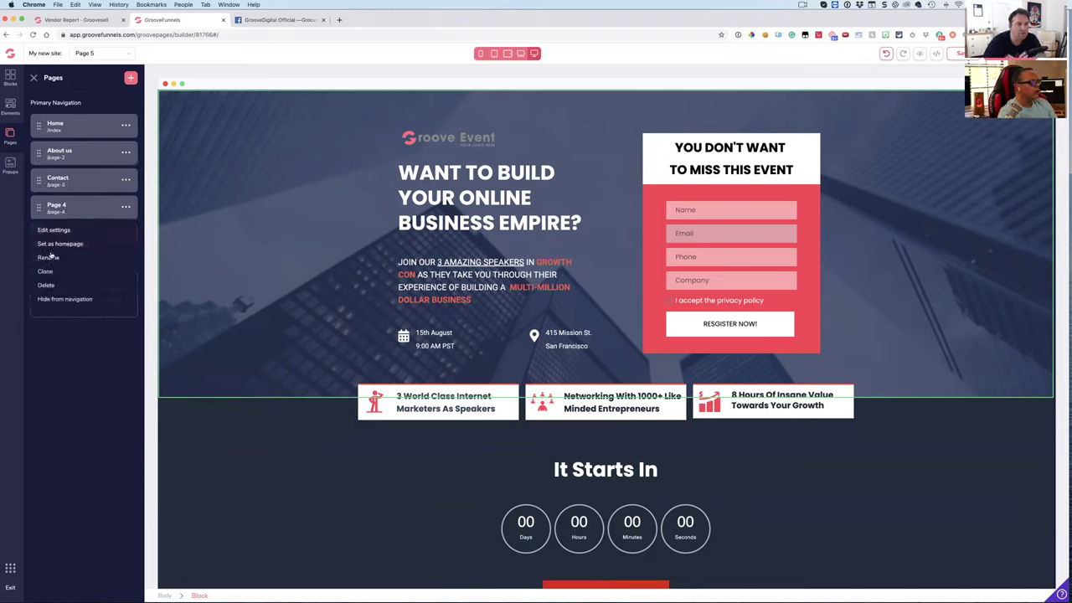
{"action": "left_click", "coordinate": [55, 257]}
{"action": "triple_click", "coordinate": [62, 205]}
{"action": "type", "text": "medi"}
{"action": "key", "text": "BackSpace"}
{"action": "key", "text": "BackSpace"}
{"action": "key", "text": "BackSpace"}
{"action": "key", "text": "BackSpace"}
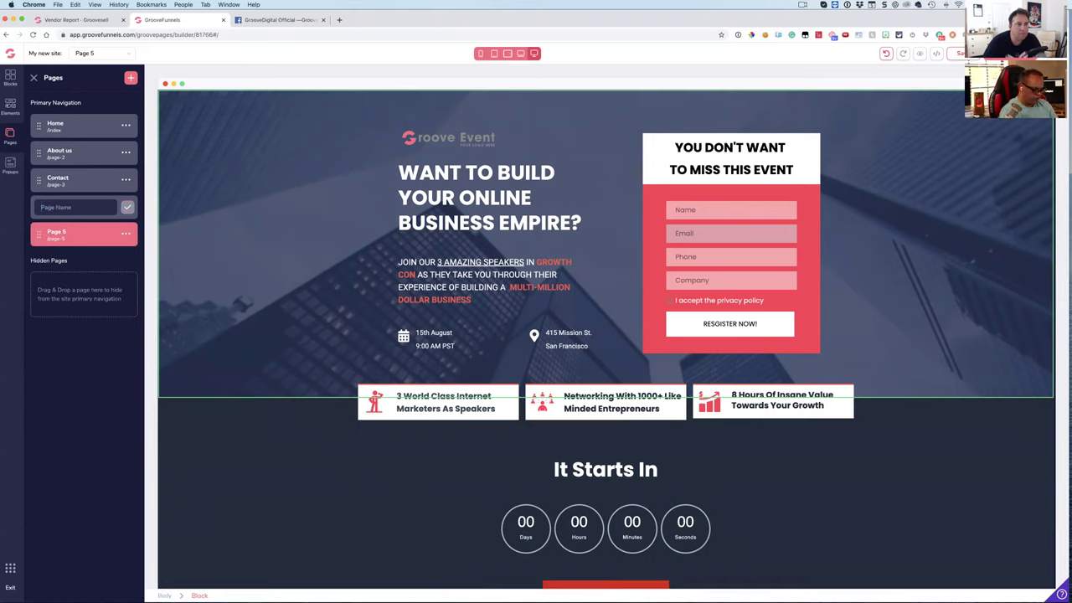
{"action": "type", "text": "Medi"}
{"action": "key", "text": "BackSpace"}
{"action": "key", "text": "BackSpace"}
{"action": "key", "text": "BackSpace"}
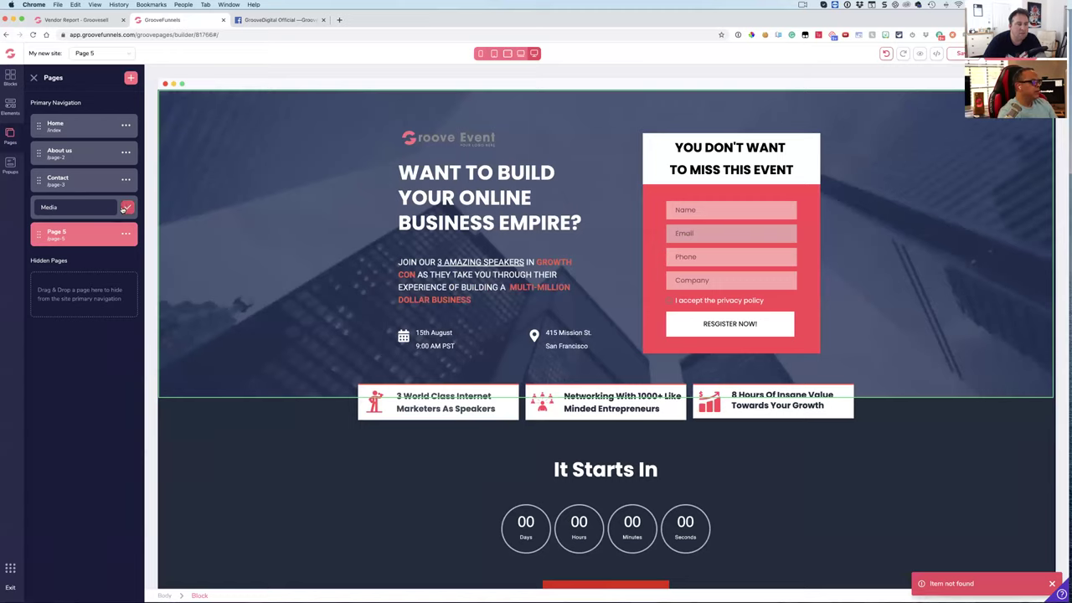
{"action": "left_click", "coordinate": [126, 207]}
{"action": "left_click", "coordinate": [125, 235]}
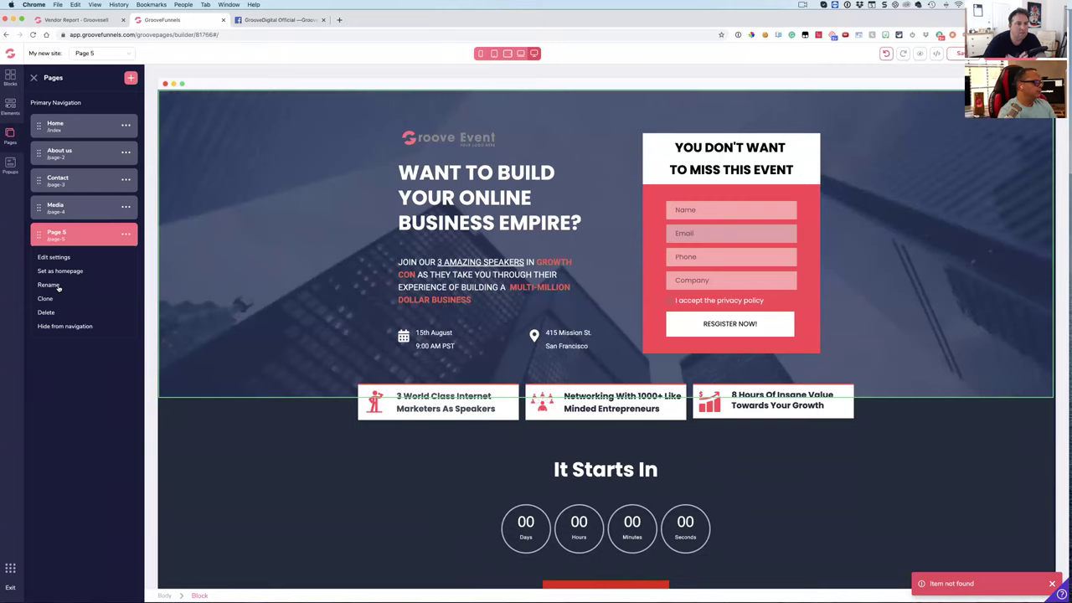
{"action": "left_click", "coordinate": [57, 286]}
{"action": "type", "text": "Speak"}
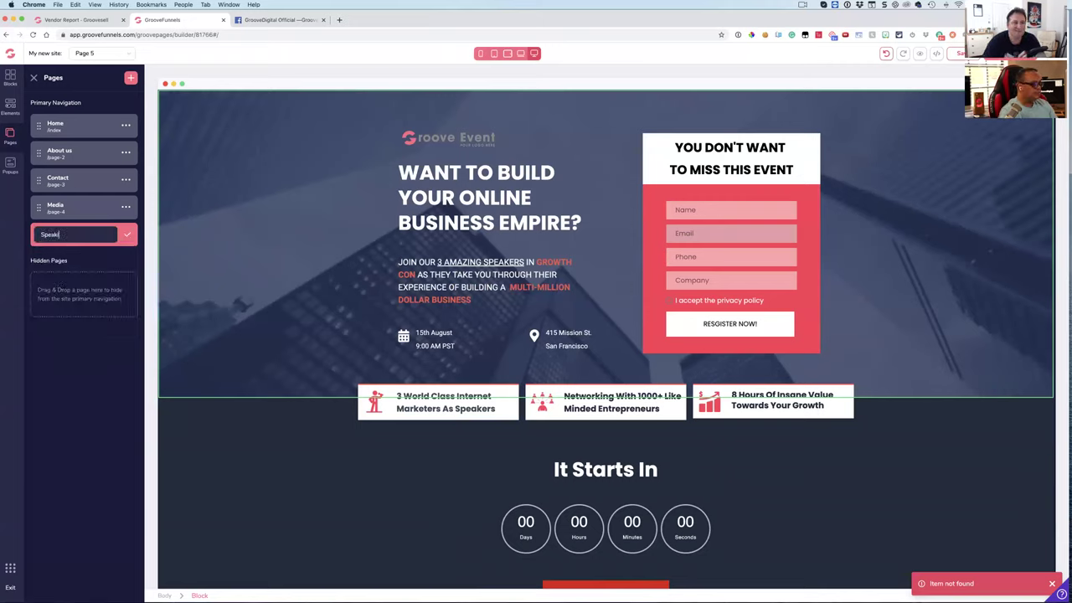
{"action": "type", "text": "ing"}
{"action": "left_click", "coordinate": [126, 234]}
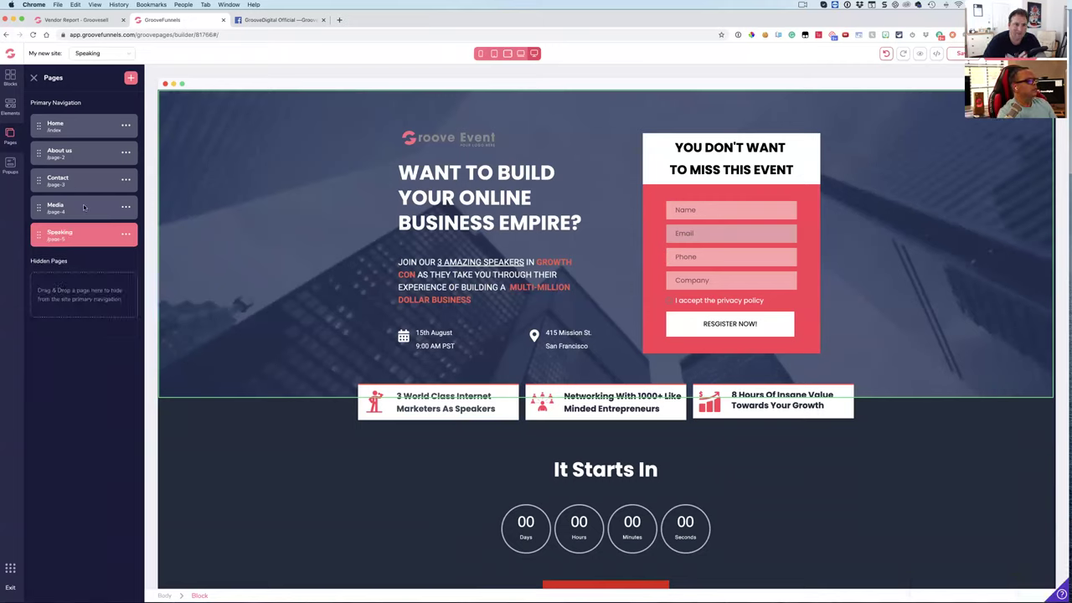
{"action": "left_click", "coordinate": [61, 132]}
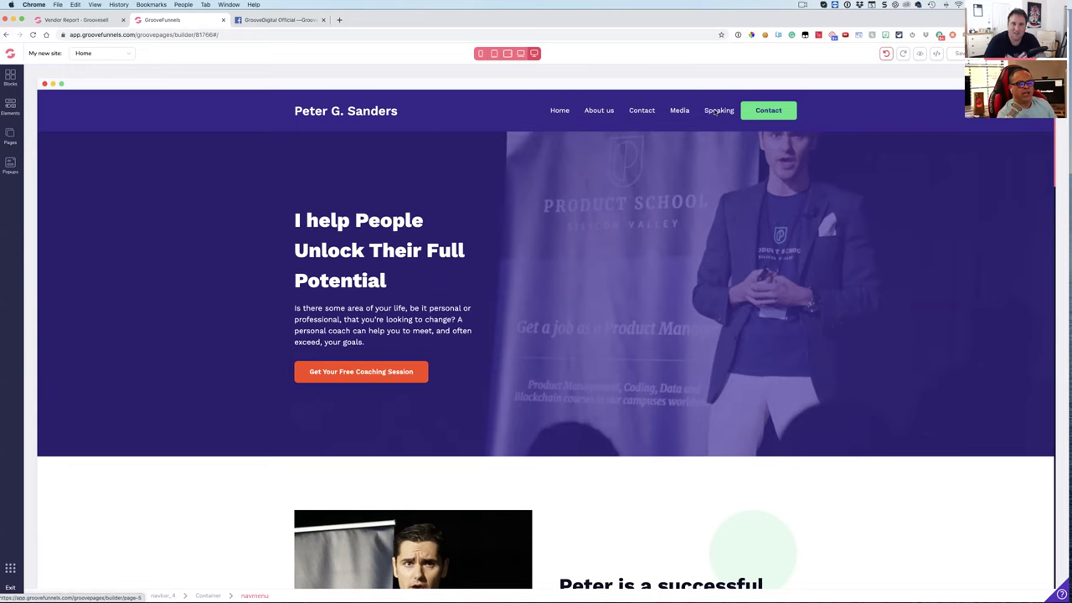
Step: Move About us to the end of the page list and nest Media beneath it
{"action": "left_click", "coordinate": [10, 135]}
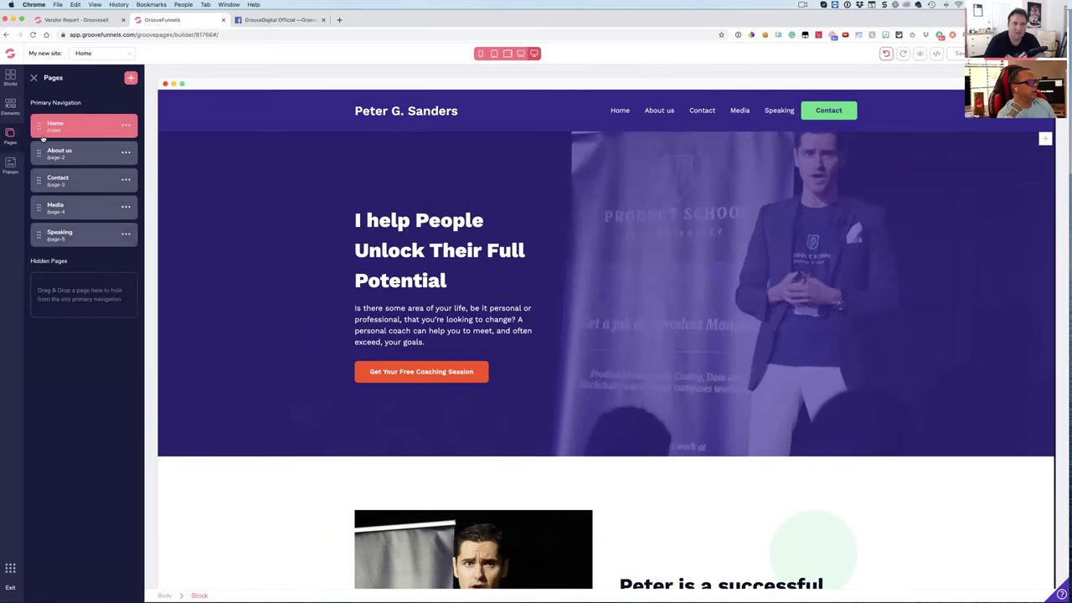
{"action": "left_click_drag", "start_coordinate": [36, 171], "coordinate": [34, 236]}
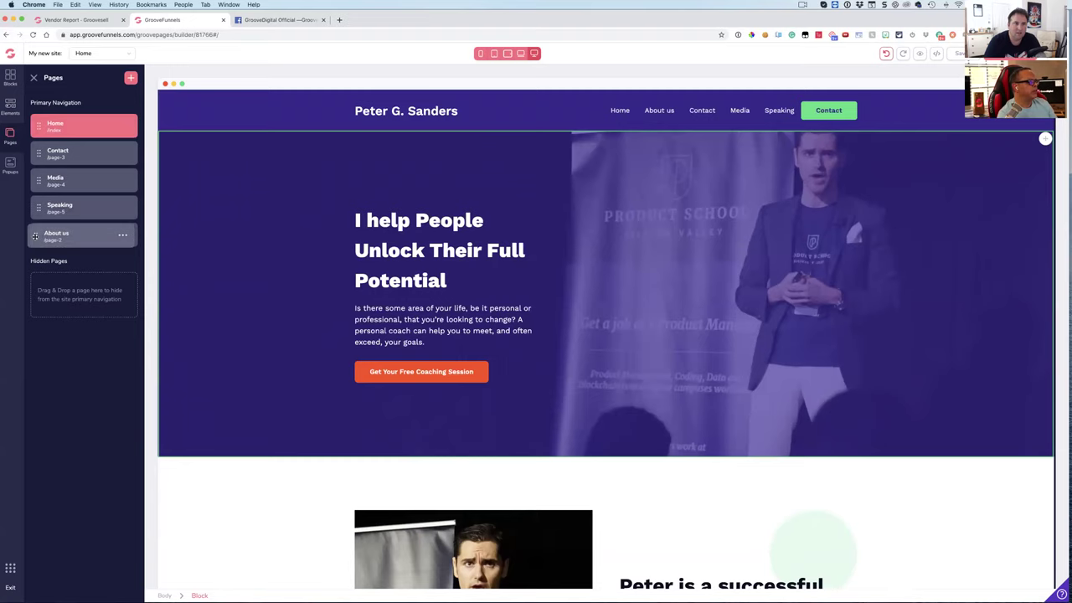
{"action": "left_click", "coordinate": [47, 153]}
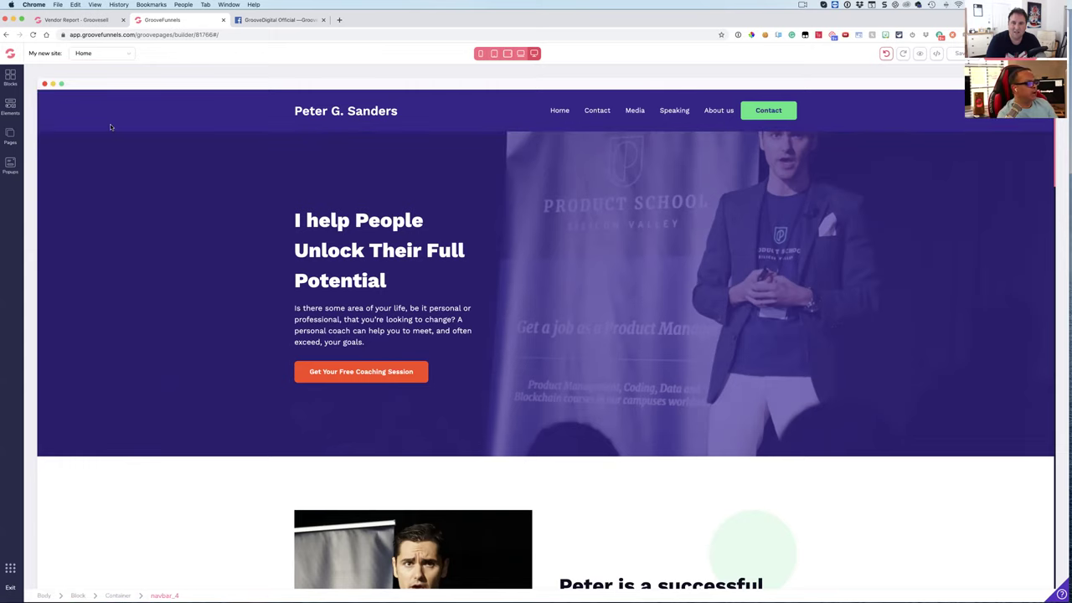
{"action": "left_click", "coordinate": [11, 136]}
{"action": "left_click_drag", "start_coordinate": [48, 178], "coordinate": [82, 241]}
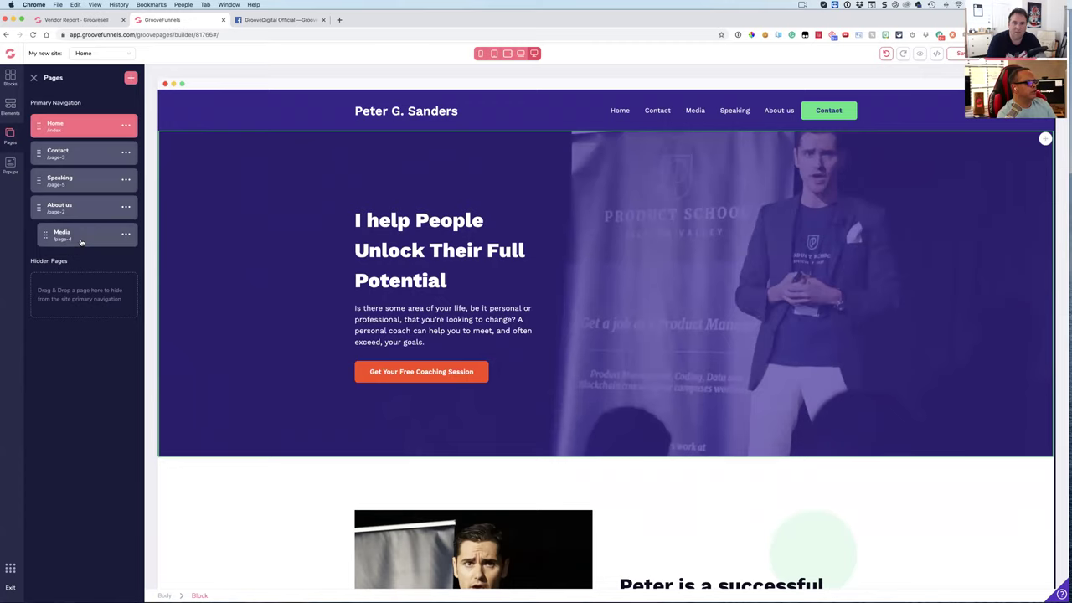
{"action": "left_click", "coordinate": [46, 151]}
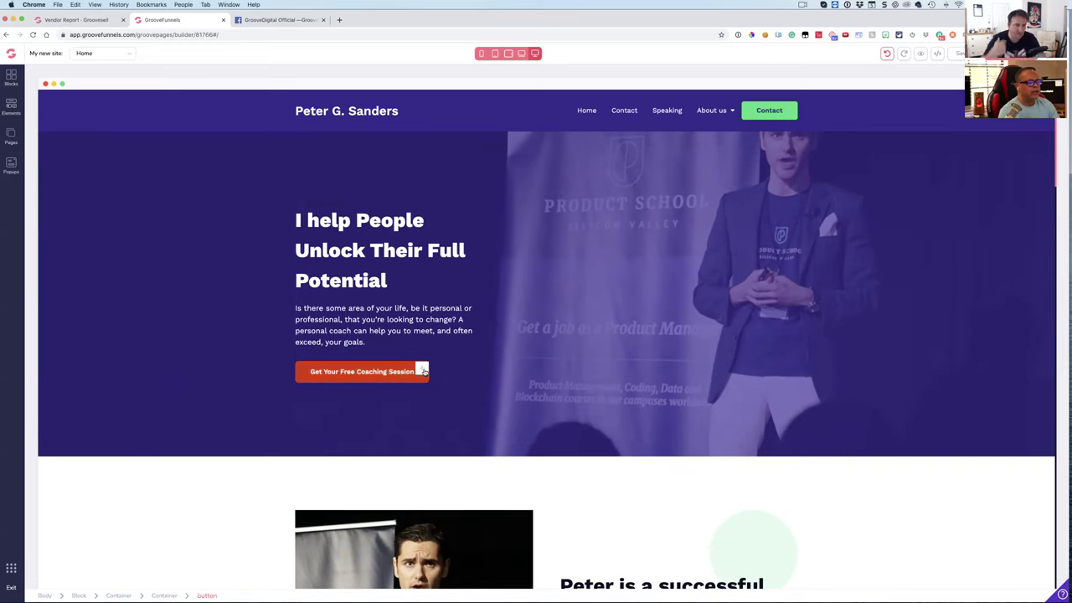
{"action": "left_click_drag", "start_coordinate": [425, 363], "coordinate": [416, 364]}
{"action": "left_click", "coordinate": [426, 215]}
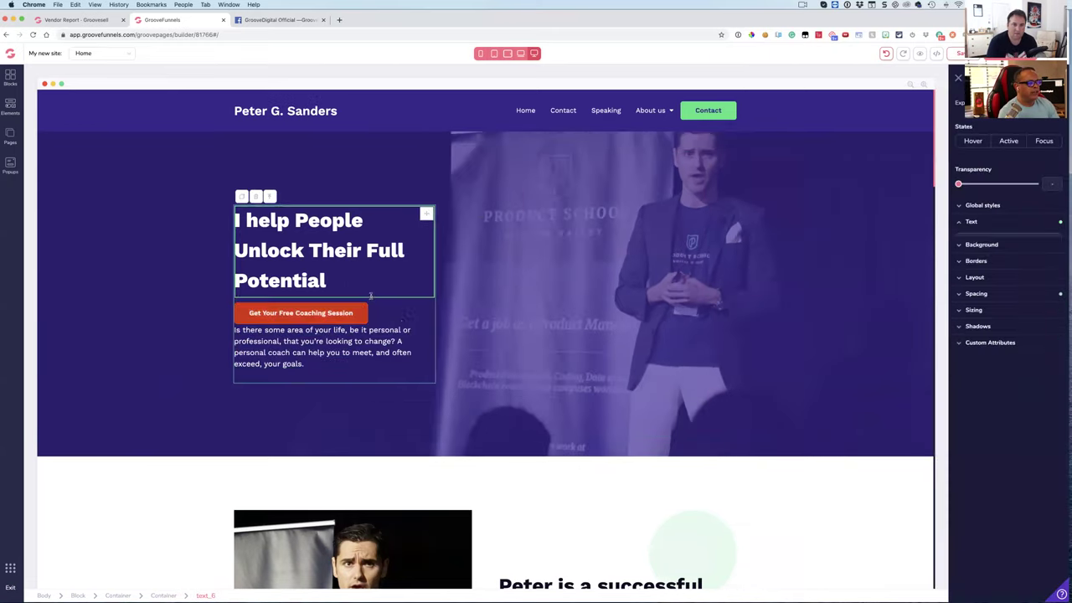
{"action": "left_click_drag", "start_coordinate": [425, 215], "coordinate": [419, 273]}
{"action": "left_click", "coordinate": [420, 273]}
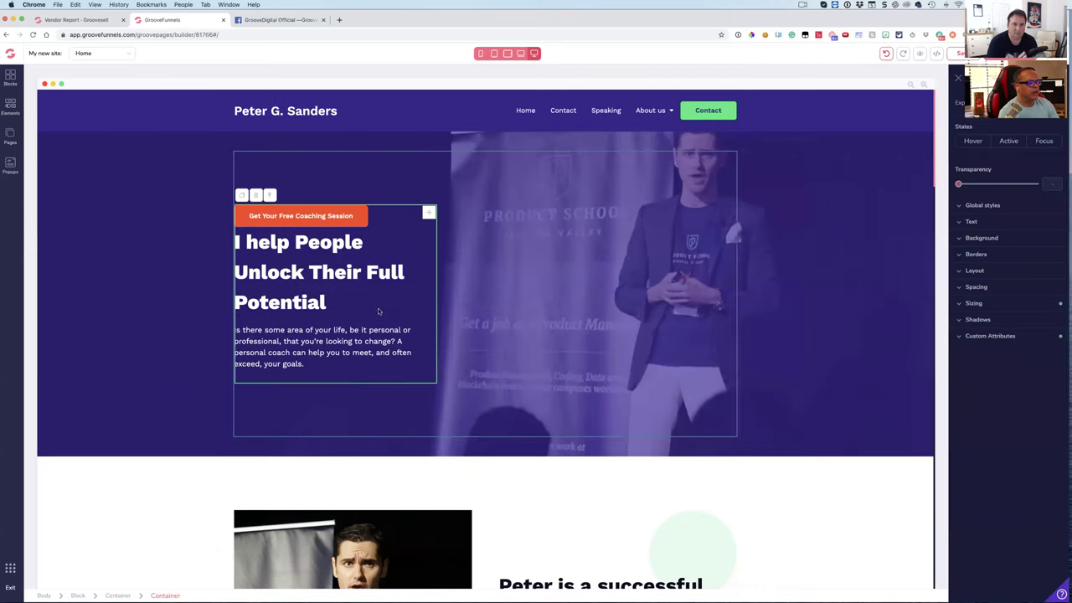
{"action": "left_click", "coordinate": [350, 223]}
{"action": "left_click_drag", "start_coordinate": [348, 223], "coordinate": [392, 329]}
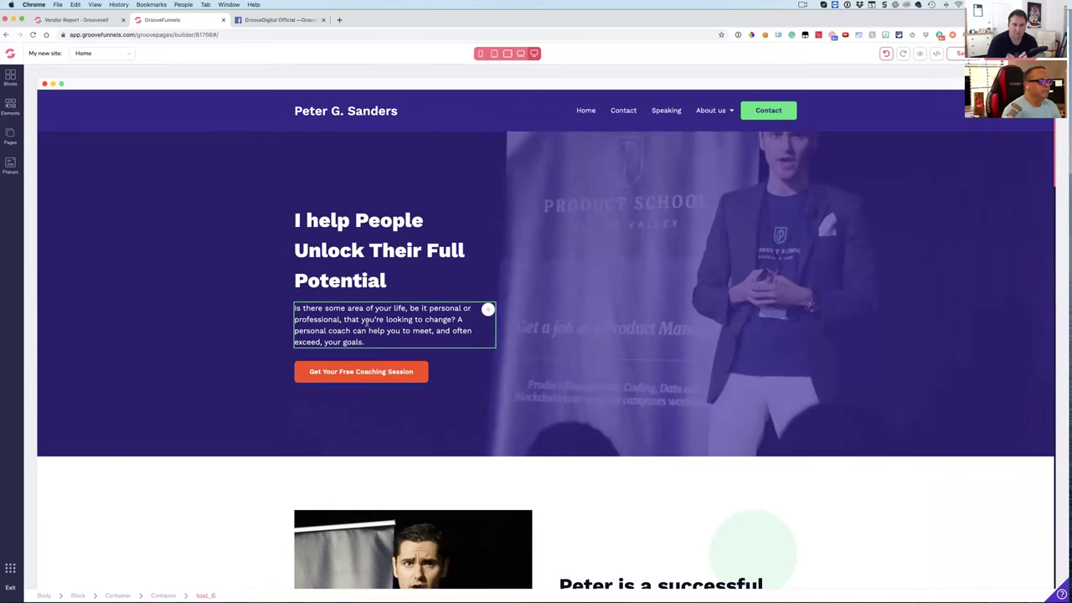
Step: Remove stray characters from the hero paragraph and undo an accidental link paste
{"action": "left_click", "coordinate": [362, 322]}
{"action": "type", "text": "3223c."}
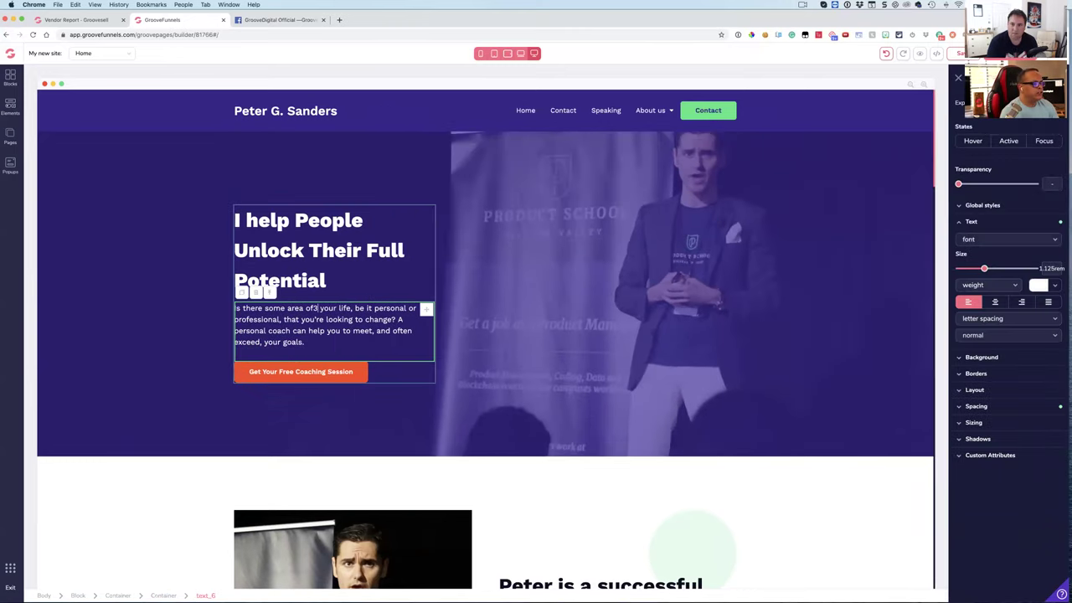
{"action": "key", "text": "BackSpace"}
{"action": "key", "text": "BackSpace"}
{"action": "key", "text": "BackSpace"}
{"action": "key", "text": "BackSpace"}
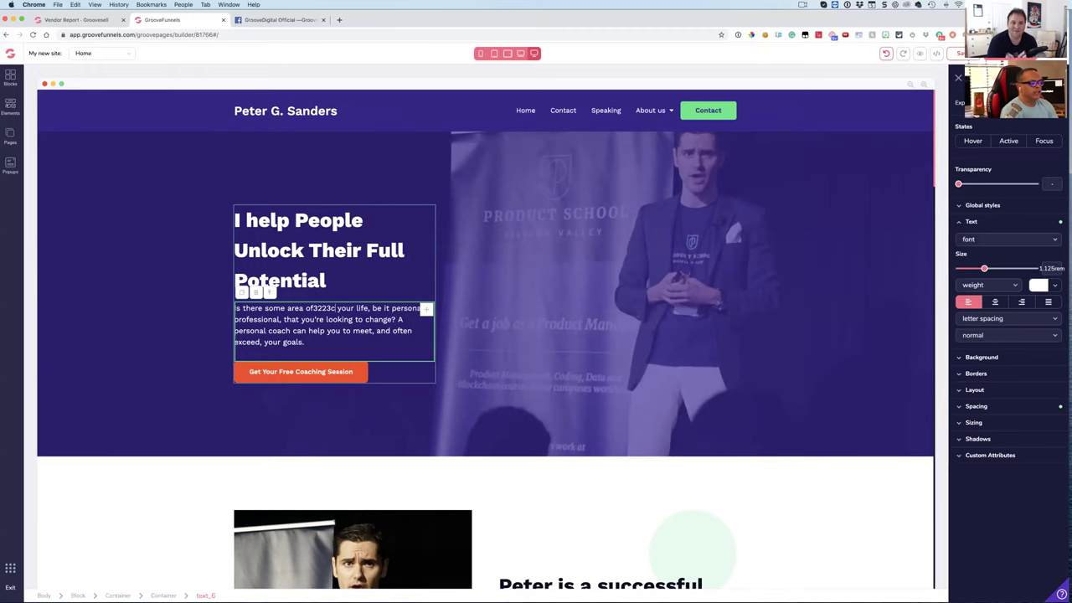
{"action": "key", "text": "BackSpace"}
{"action": "key", "text": "BackSpace"}
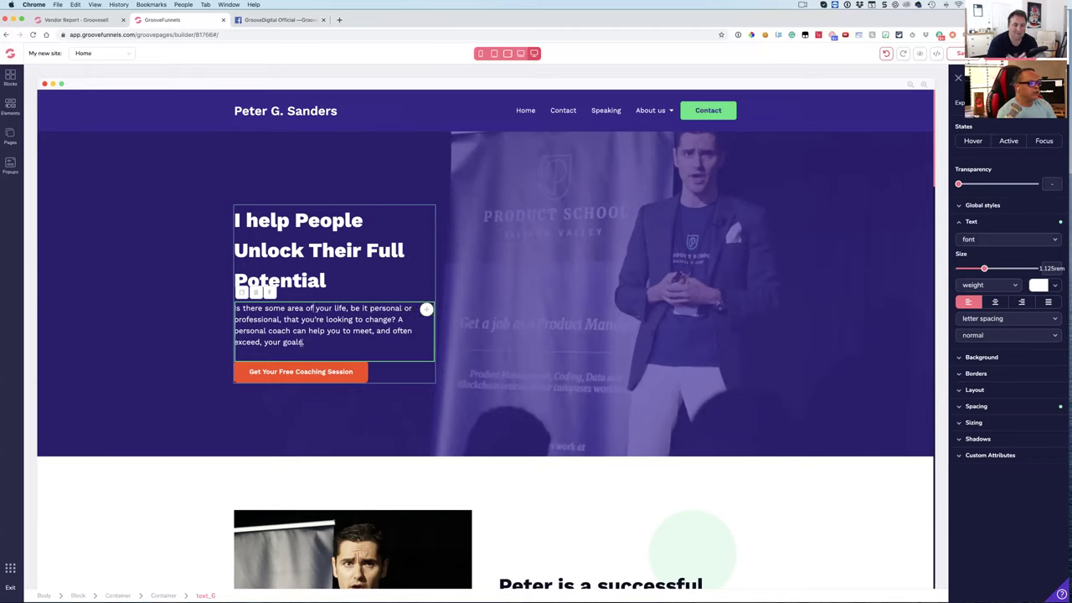
{"action": "left_click", "coordinate": [308, 341]}
{"action": "key", "text": "Escape"}
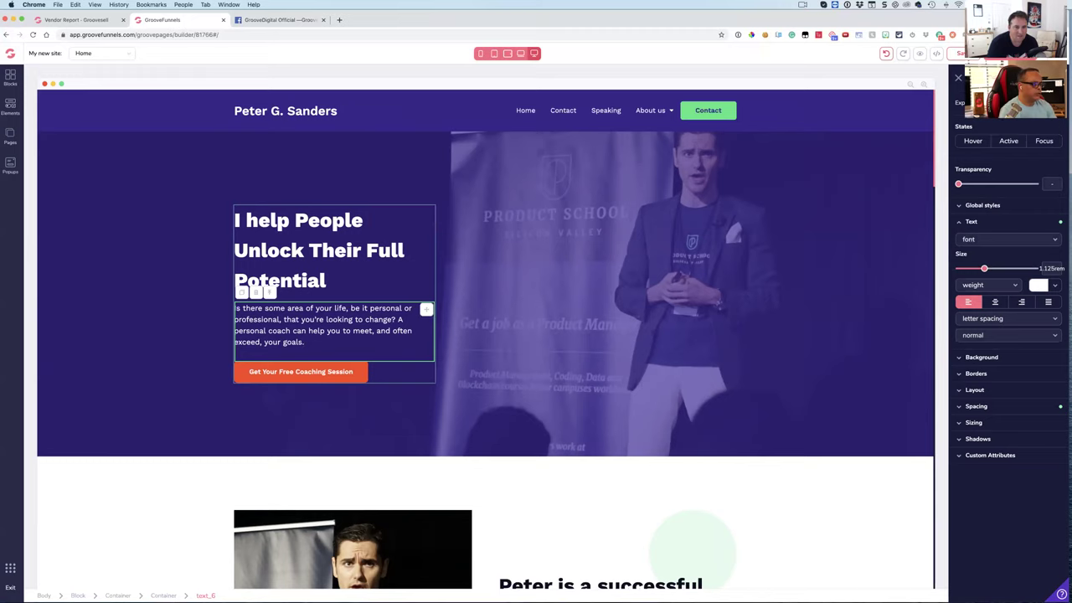
{"action": "triple_click", "coordinate": [308, 342]}
{"action": "left_click", "coordinate": [319, 342]}
{"action": "left_click", "coordinate": [319, 341]}
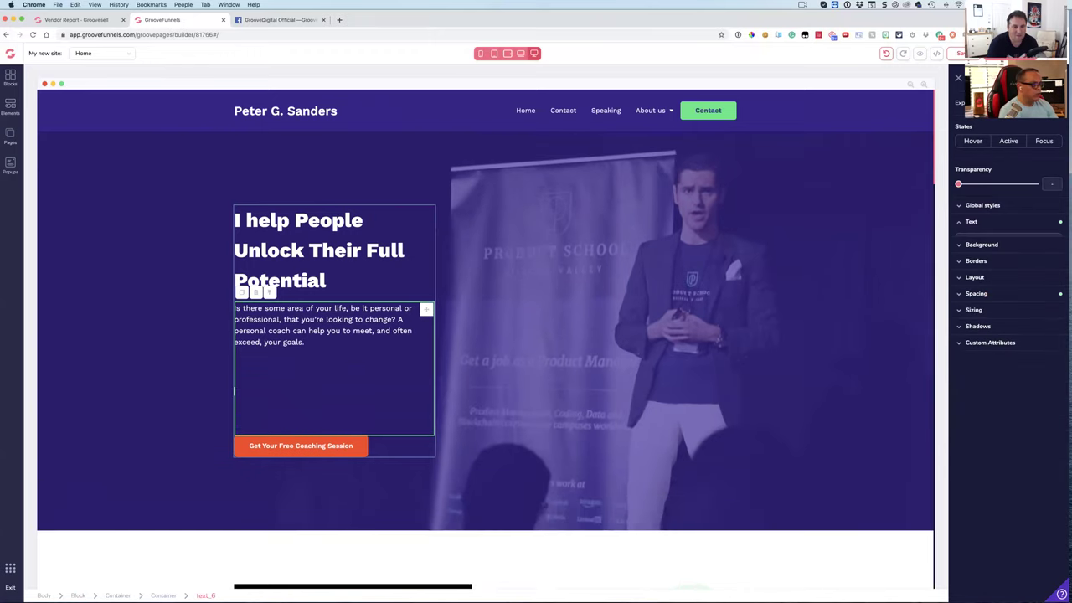
{"action": "type", "text": "http://tripfunnels.com/groove"}
{"action": "key", "text": "ctrl+z"}
Step: Paste two copies of the paragraph text after it and remove extra blank lines
{"action": "left_click_drag", "start_coordinate": [304, 342], "coordinate": [236, 308]}
{"action": "key", "text": "ctrl+c"}
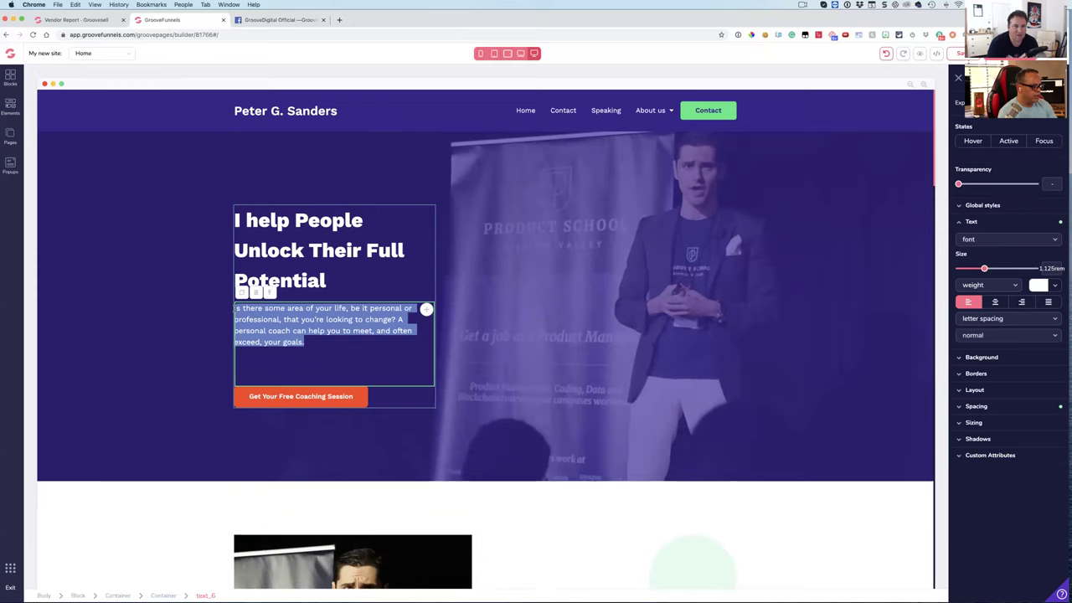
{"action": "left_click", "coordinate": [235, 390]}
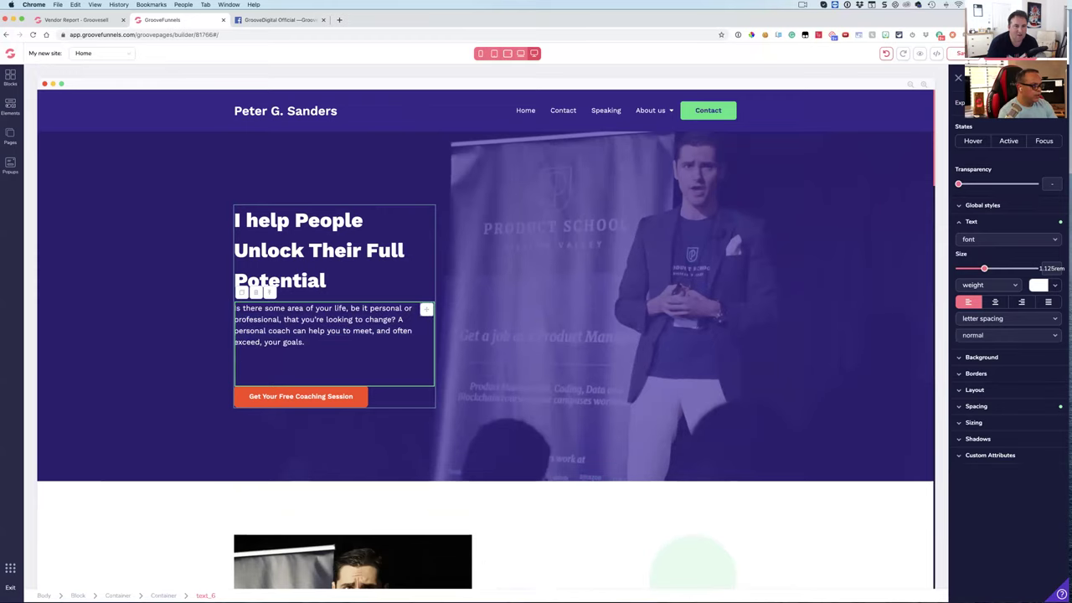
{"action": "key", "text": "ctrl+v"}
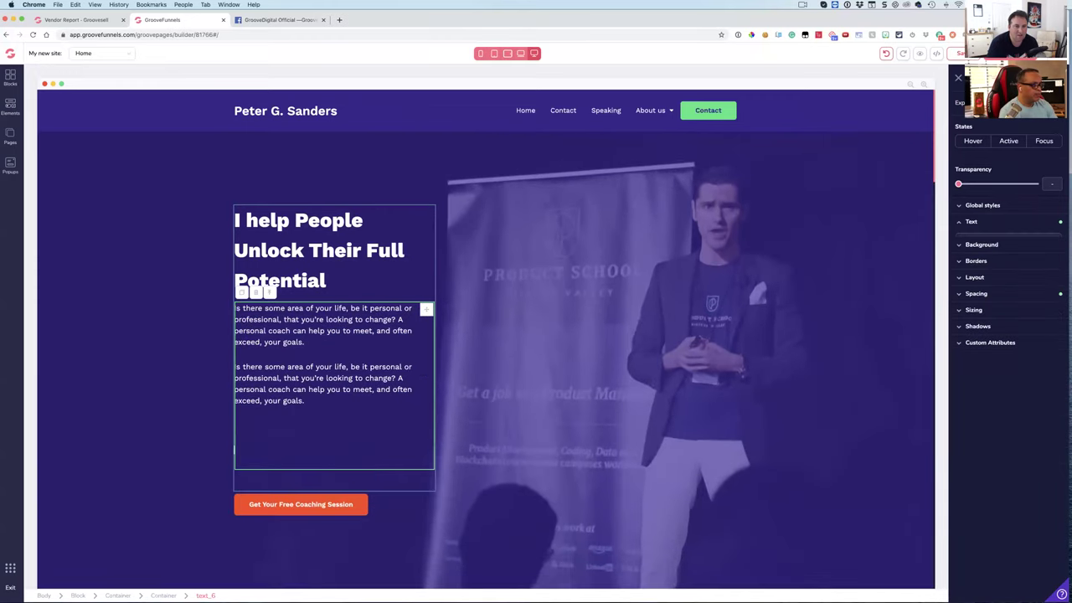
{"action": "key", "text": "ctrl+v"}
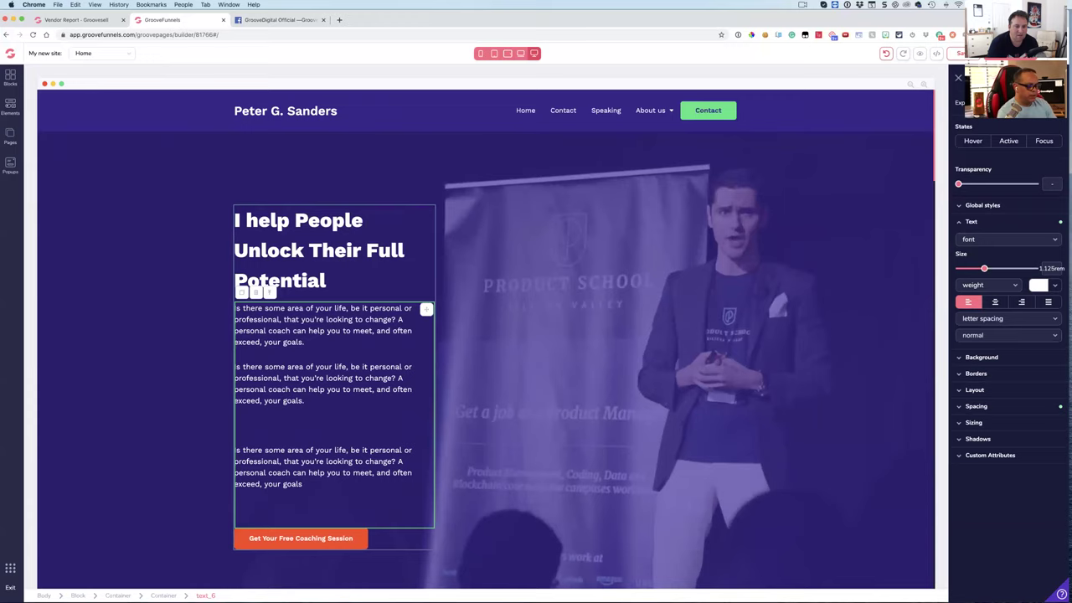
{"action": "left_click", "coordinate": [296, 412]}
{"action": "key", "text": "BackSpace"}
{"action": "key", "text": "BackSpace"}
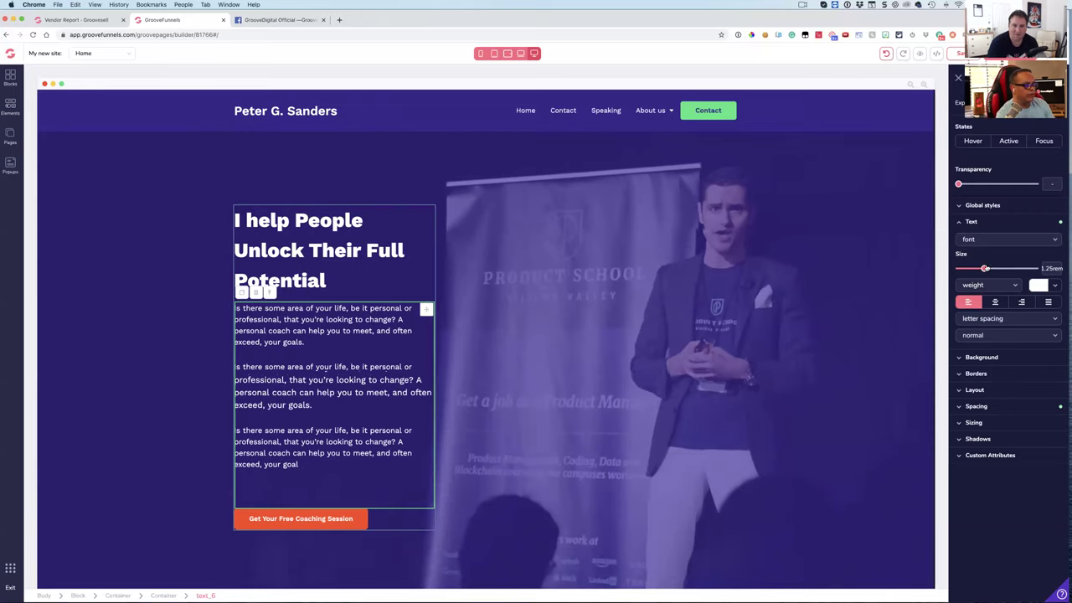
Step: Select 'some area o' in the first hero paragraph and make it 72px
{"action": "left_click_drag", "start_coordinate": [327, 448], "coordinate": [301, 319]}
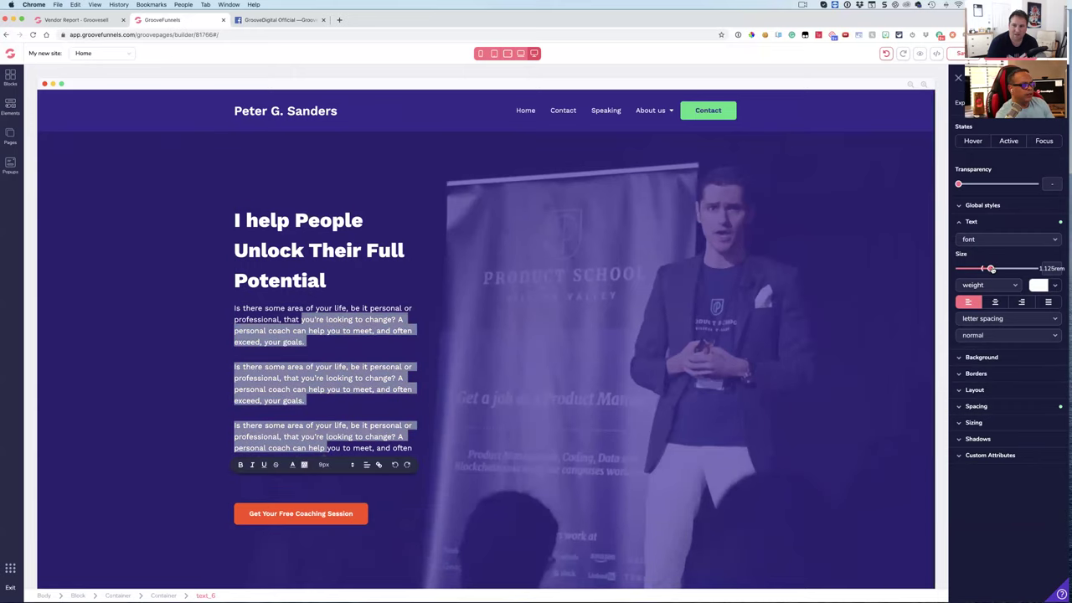
{"action": "left_click", "coordinate": [311, 340]}
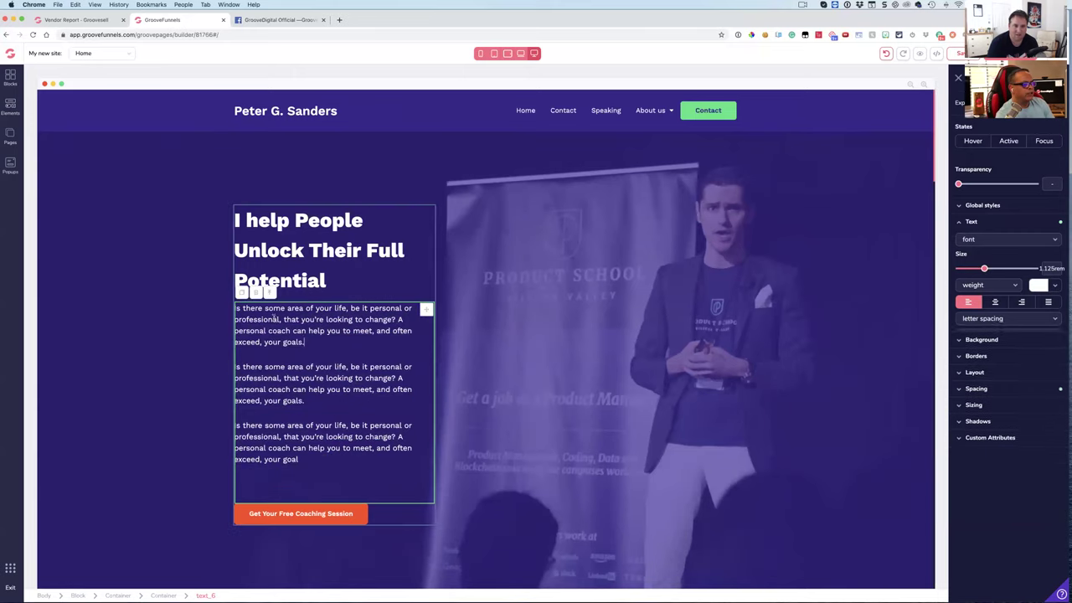
{"action": "left_click_drag", "start_coordinate": [311, 339], "coordinate": [273, 320]}
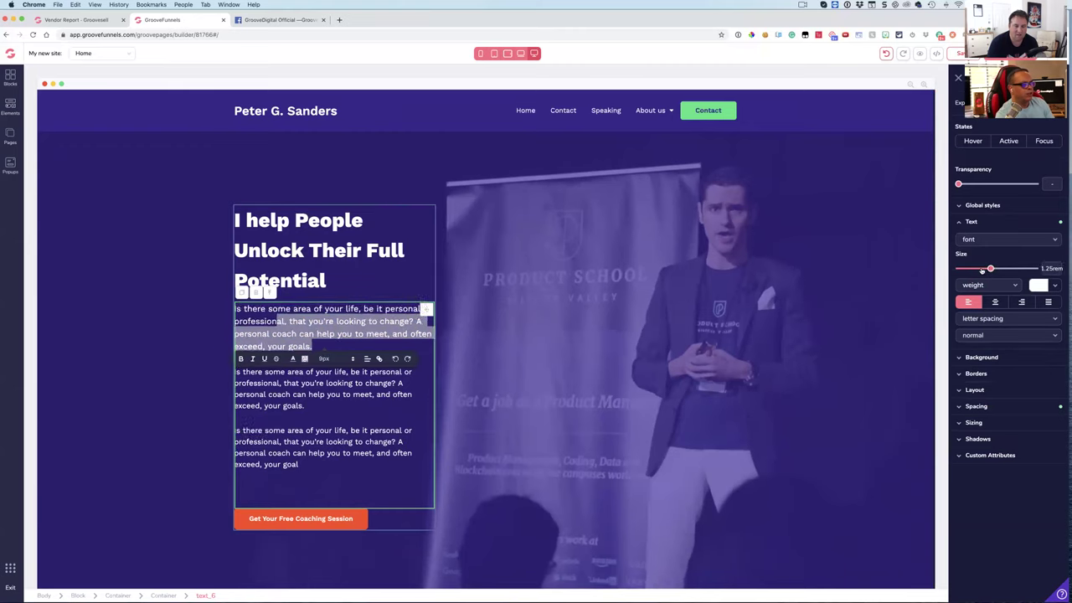
{"action": "left_click", "coordinate": [316, 302]}
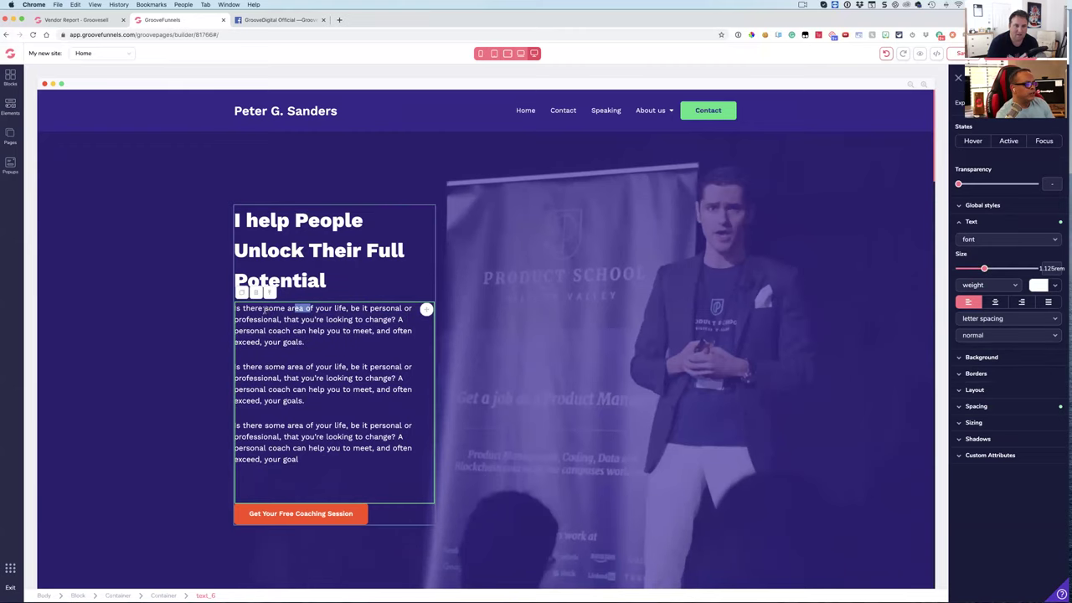
{"action": "left_click_drag", "start_coordinate": [265, 310], "coordinate": [264, 310]}
{"action": "left_click", "coordinate": [288, 326]}
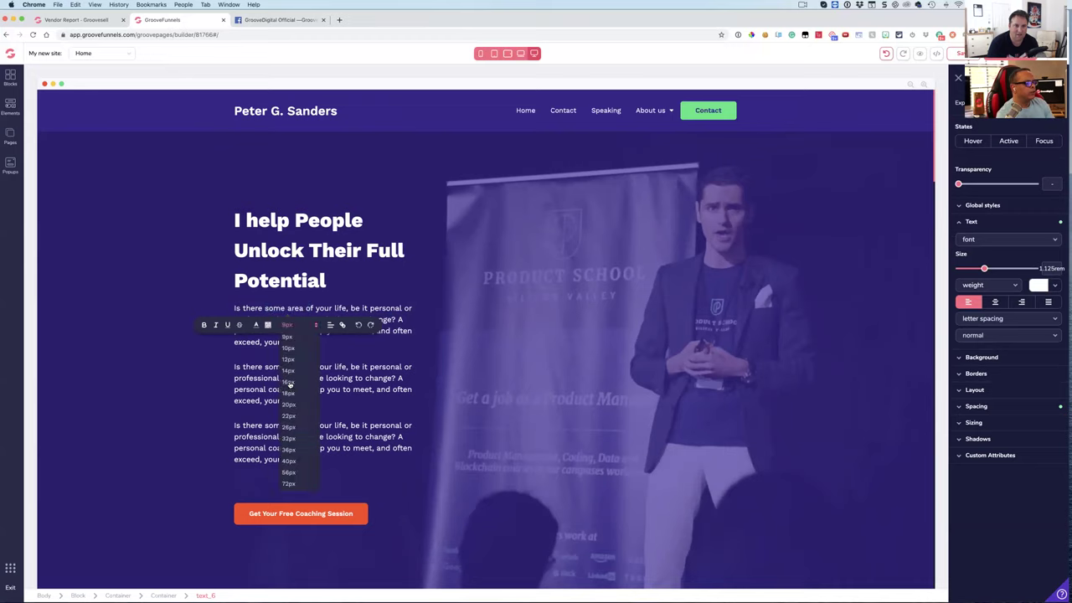
{"action": "scroll", "coordinate": [289, 369], "scroll_direction": "down", "scroll_amount": 3}
{"action": "left_click", "coordinate": [289, 378]}
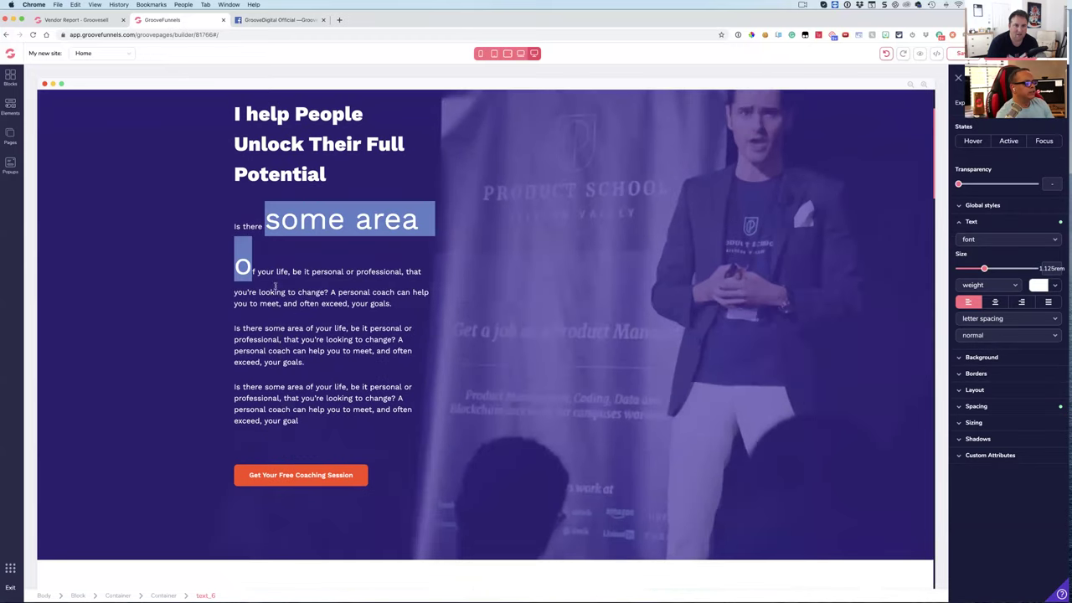
Step: Reduce the enlarged words to a smaller size, strike them through, and preview at mobile width
{"action": "left_click", "coordinate": [280, 219]}
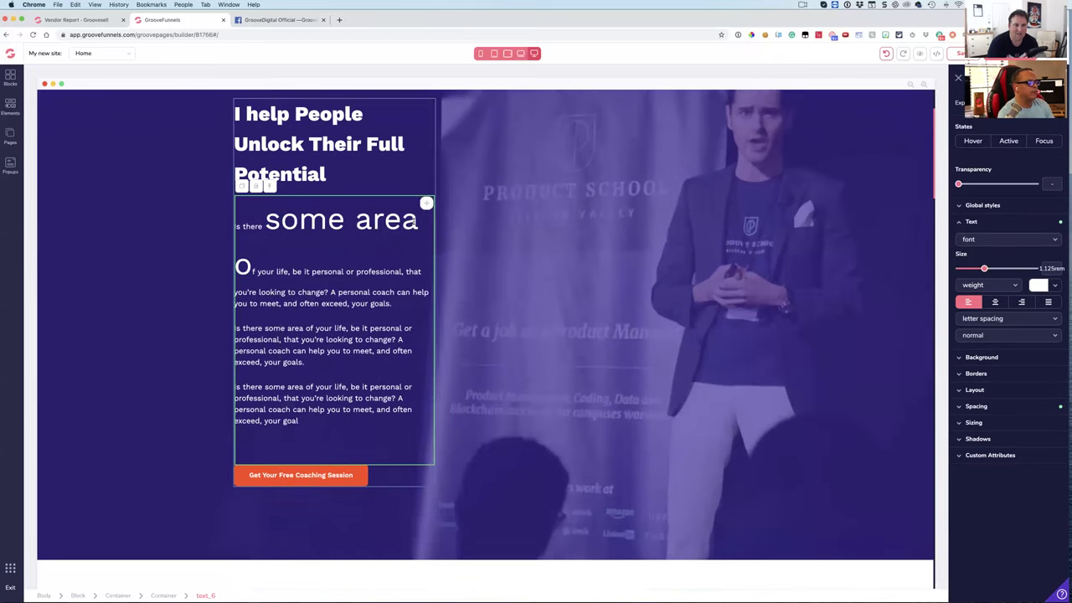
{"action": "left_click_drag", "start_coordinate": [414, 221], "coordinate": [265, 221]}
{"action": "left_click", "coordinate": [290, 232]}
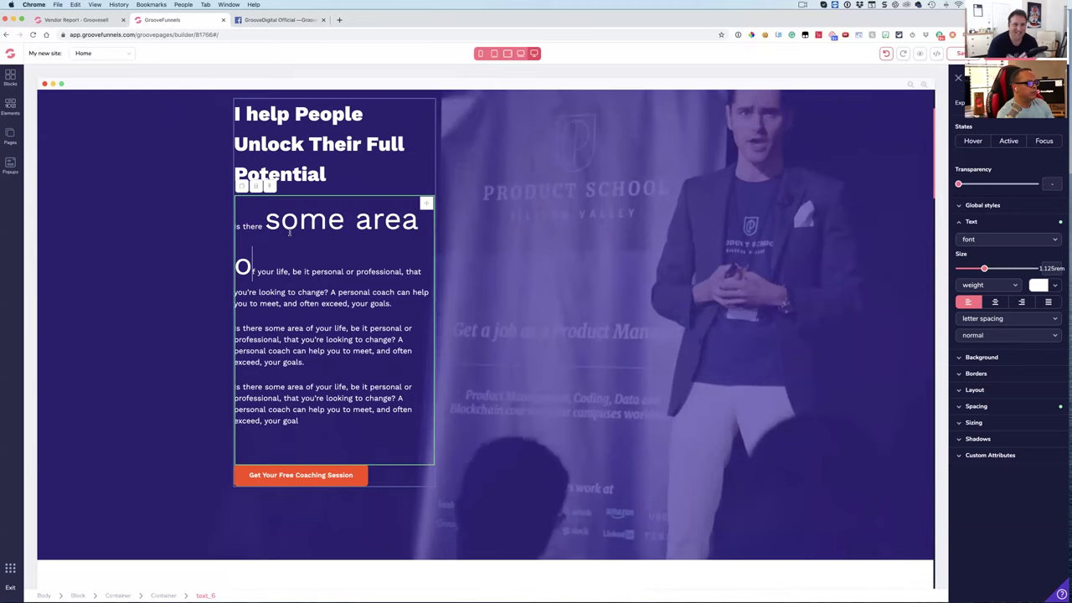
{"action": "left_click", "coordinate": [266, 219], "text": "shift"}
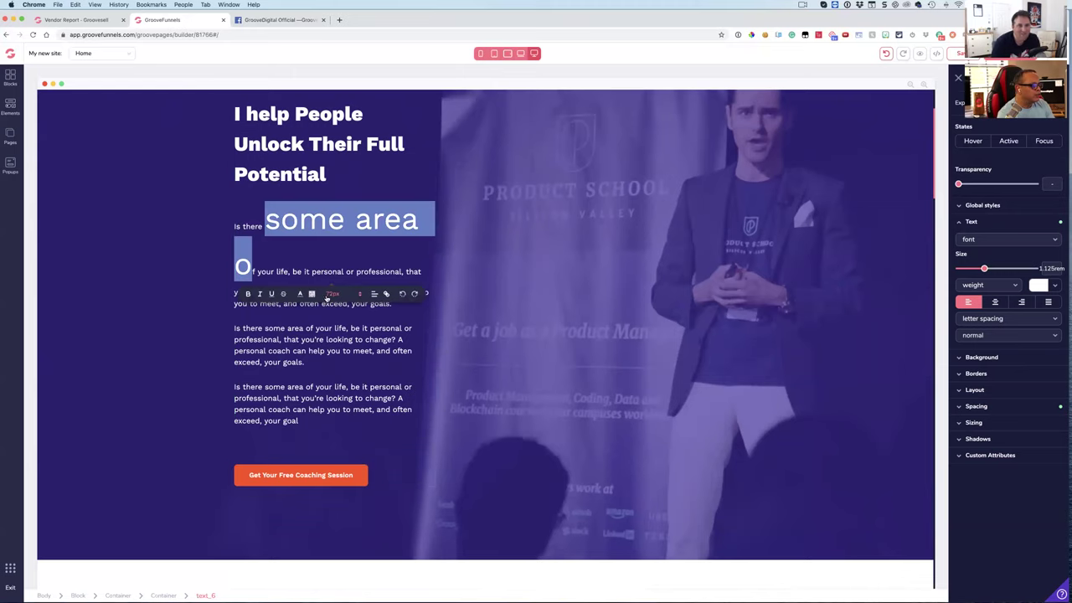
{"action": "left_click", "coordinate": [327, 294]}
{"action": "left_click", "coordinate": [337, 429]}
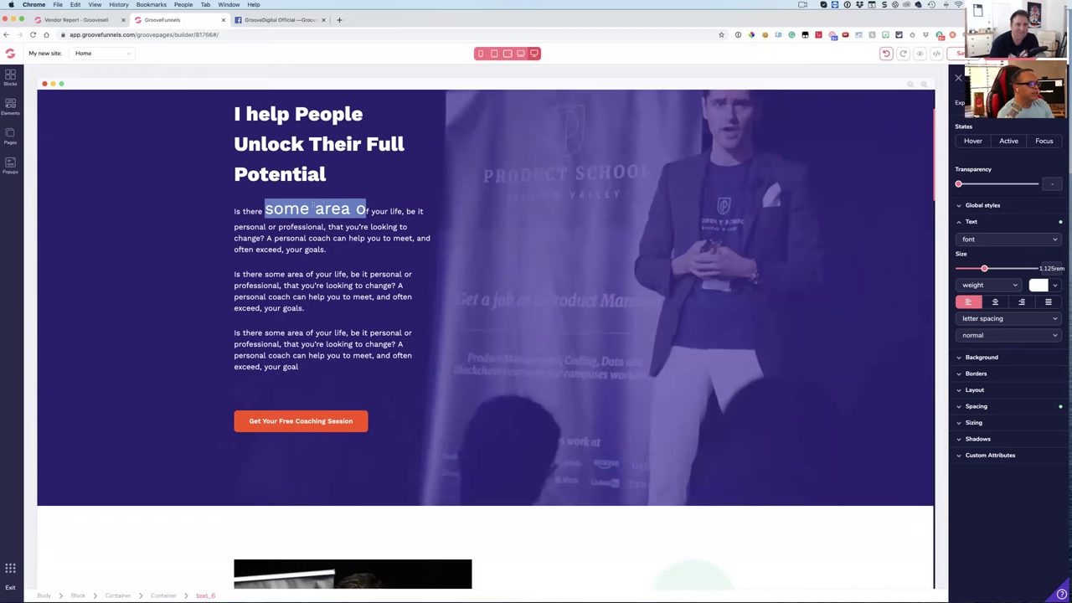
{"action": "left_click_drag", "start_coordinate": [366, 211], "coordinate": [274, 211]}
{"action": "left_click", "coordinate": [270, 230]}
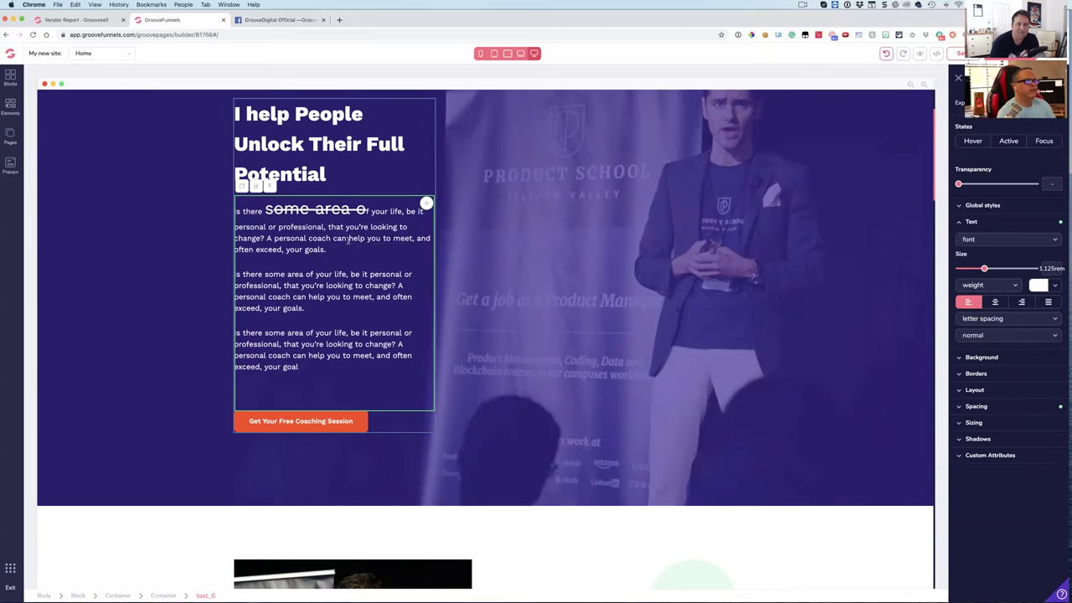
{"action": "scroll", "coordinate": [349, 239], "scroll_direction": "up", "scroll_amount": 3}
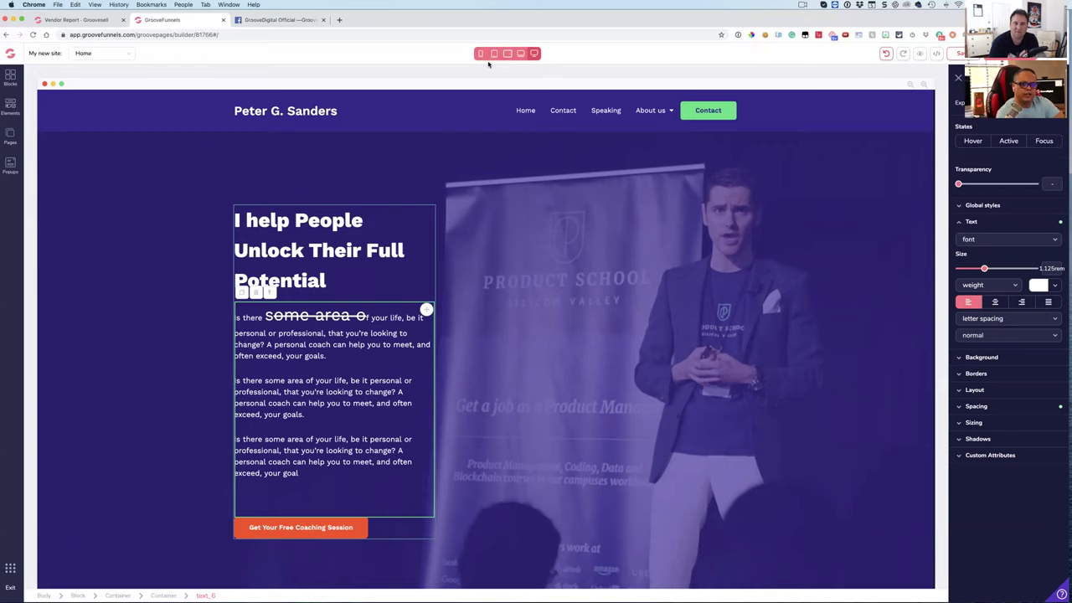
{"action": "left_click", "coordinate": [481, 54]}
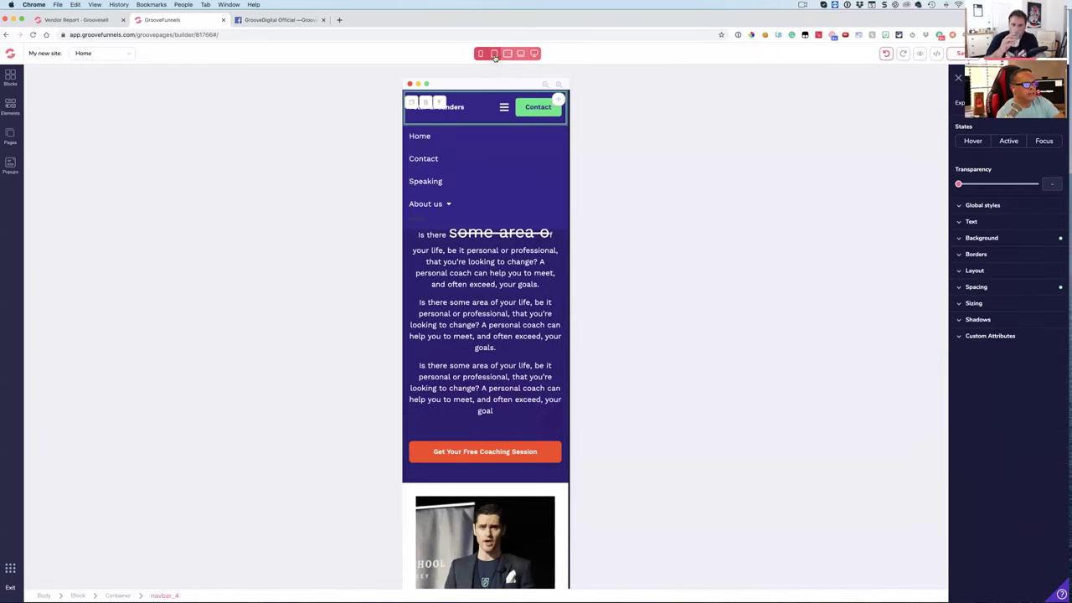
{"action": "left_click", "coordinate": [507, 54]}
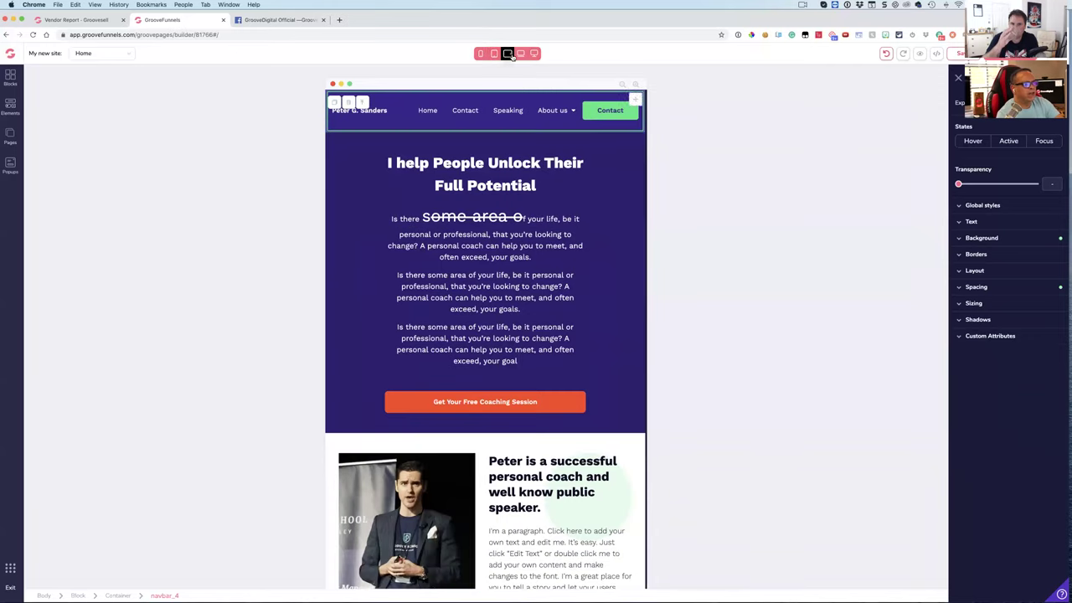
{"action": "left_click", "coordinate": [521, 55]}
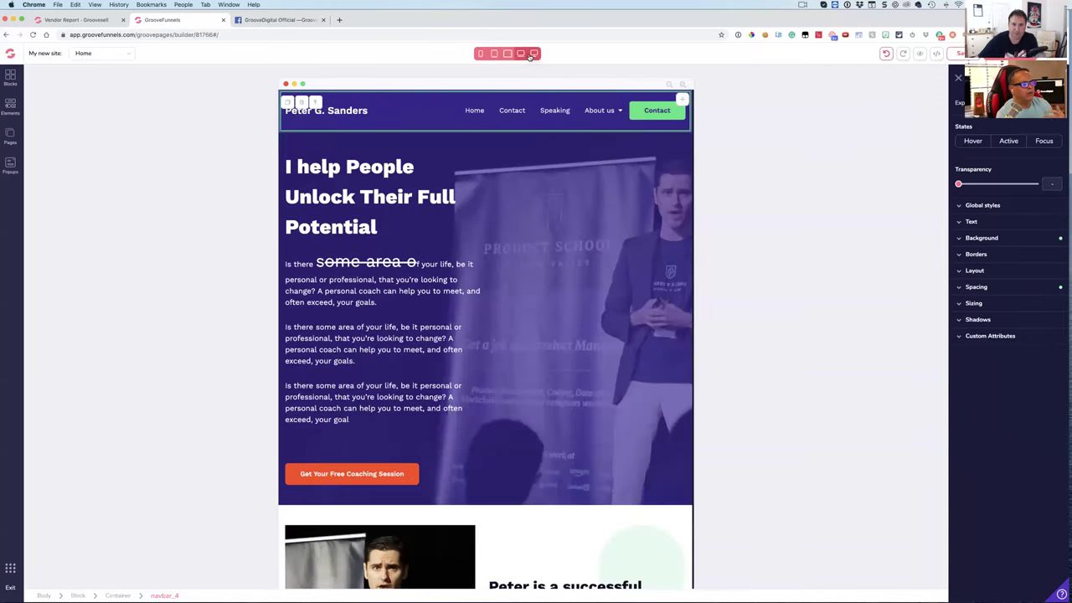
{"action": "left_click", "coordinate": [532, 54]}
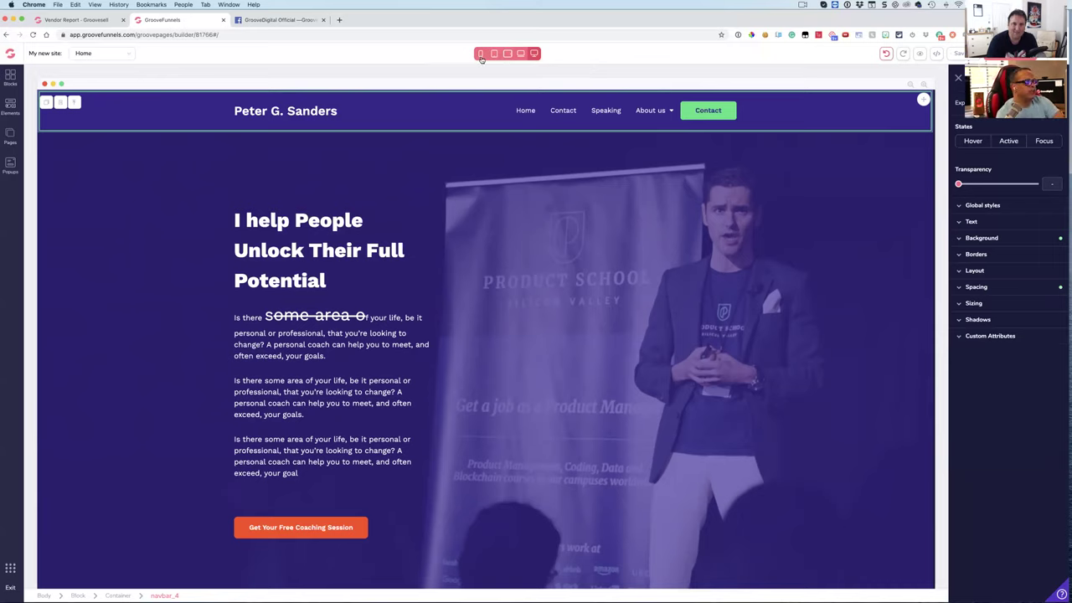
{"action": "left_click", "coordinate": [360, 252]}
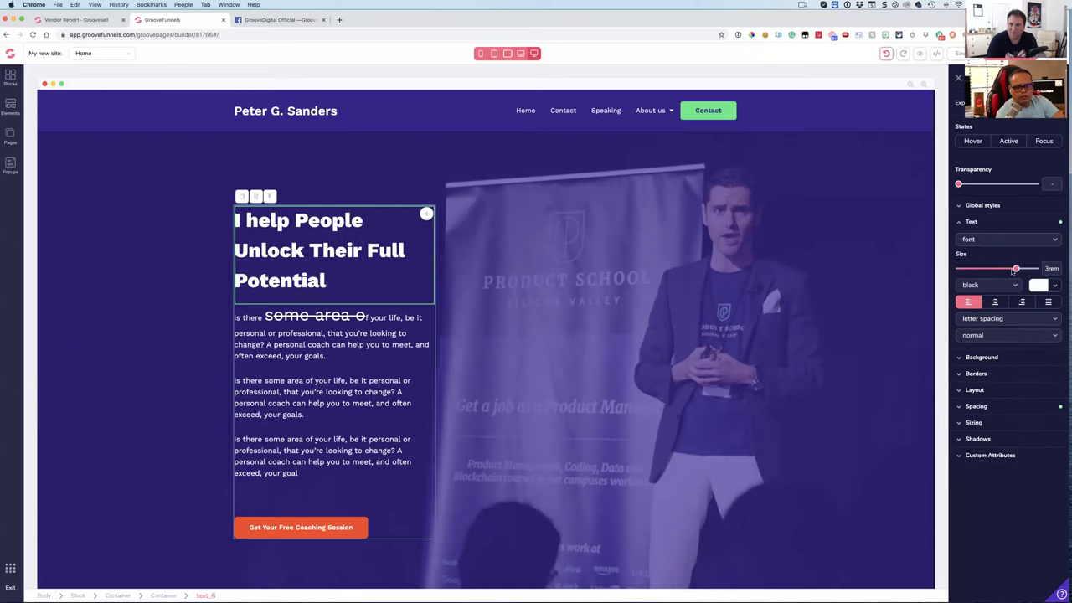
Step: Resize the hero heading with the Text Size slider, checking mobile width, ending at 2.25rem
{"action": "left_click_drag", "start_coordinate": [1023, 270], "coordinate": [1029, 269]}
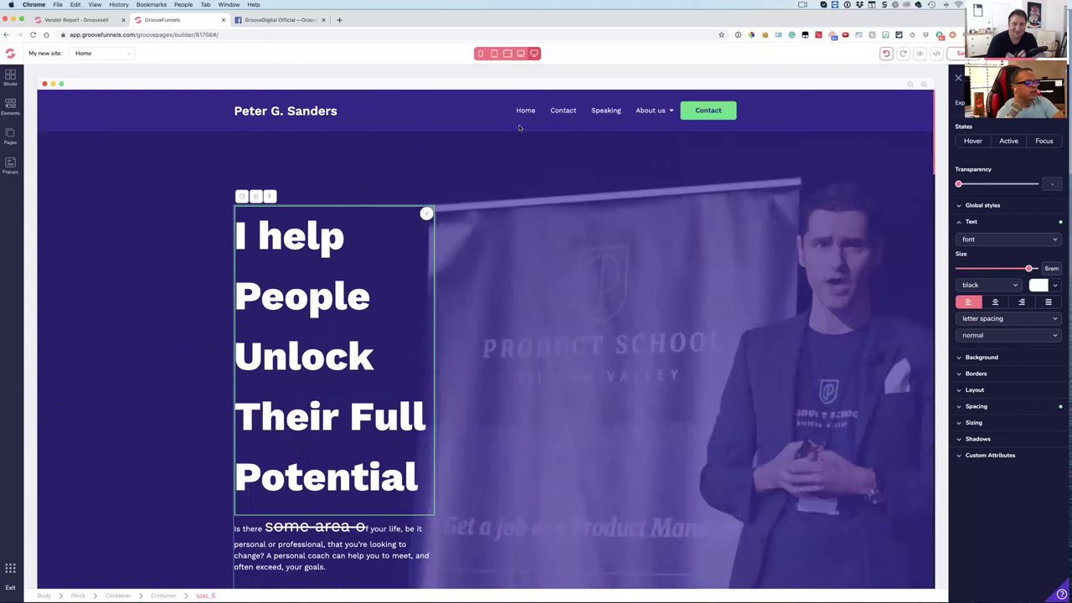
{"action": "left_click", "coordinate": [481, 56]}
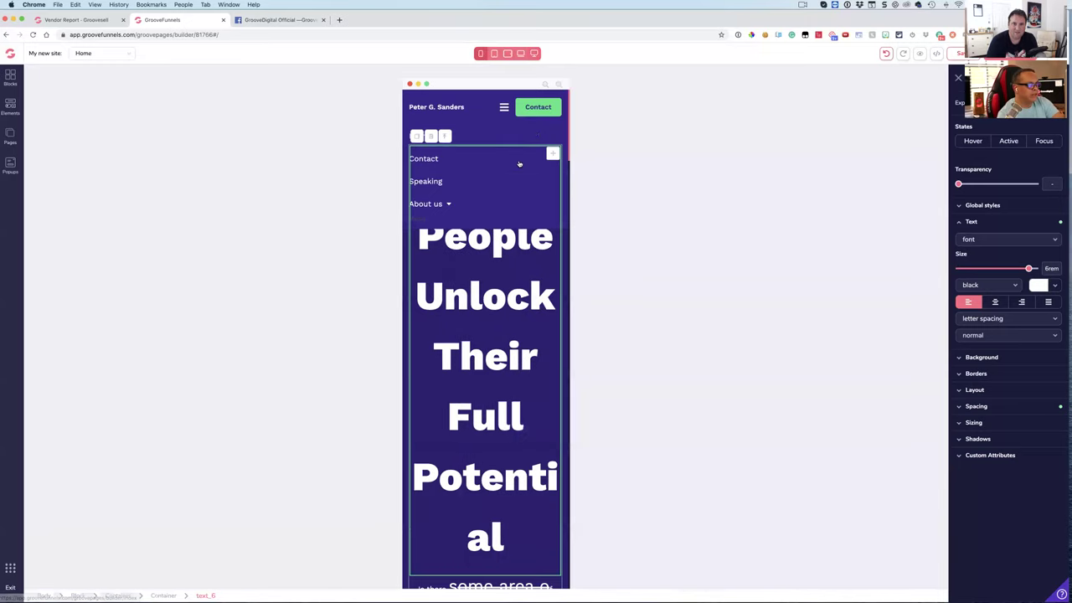
{"action": "left_click", "coordinate": [508, 109]}
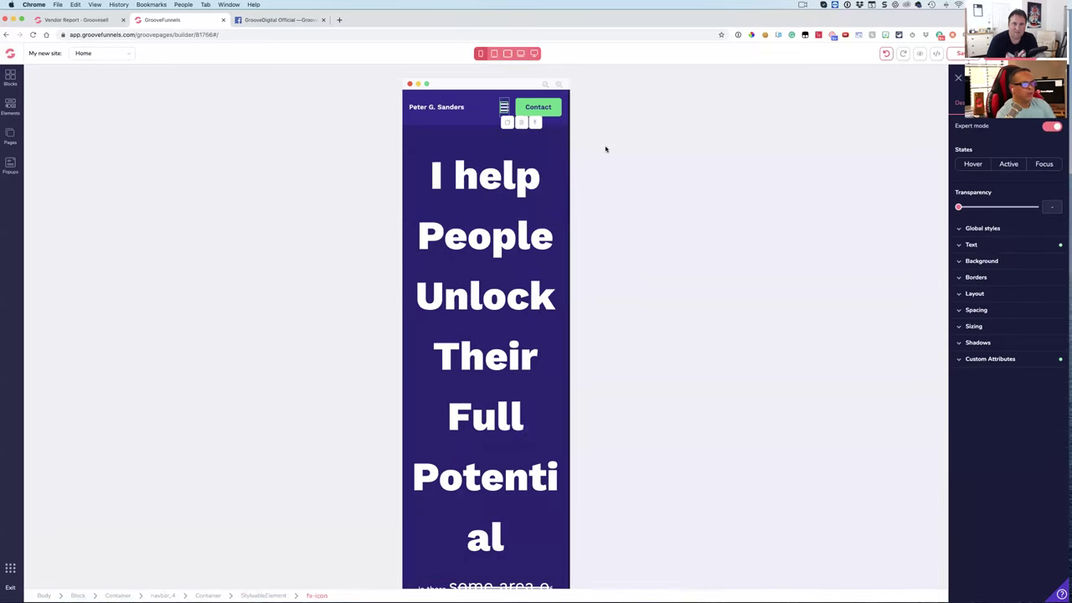
{"action": "left_click", "coordinate": [501, 201]}
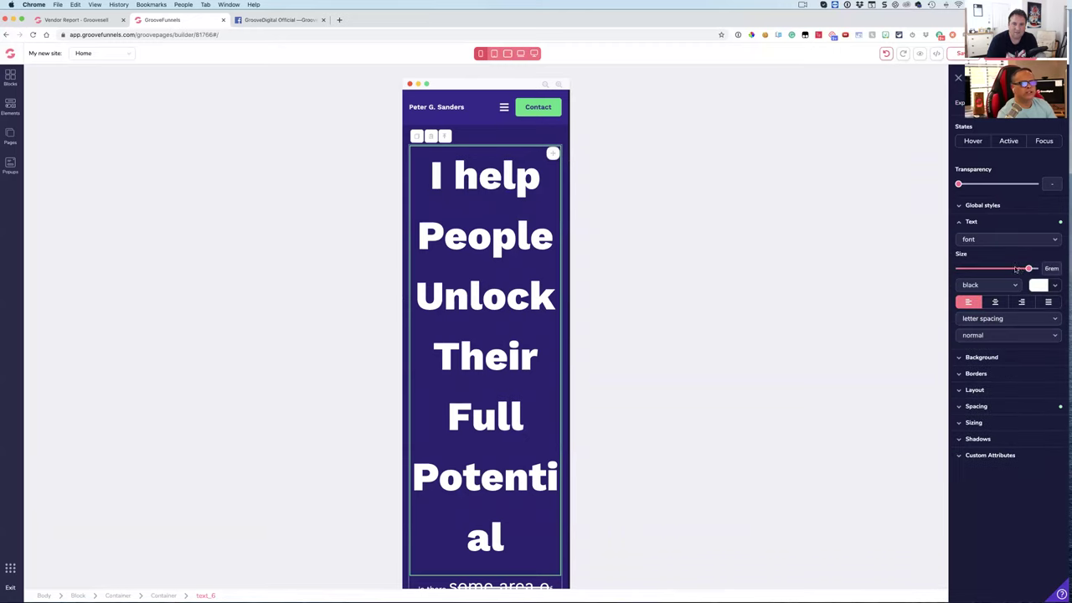
{"action": "left_click_drag", "start_coordinate": [1023, 269], "coordinate": [978, 269]}
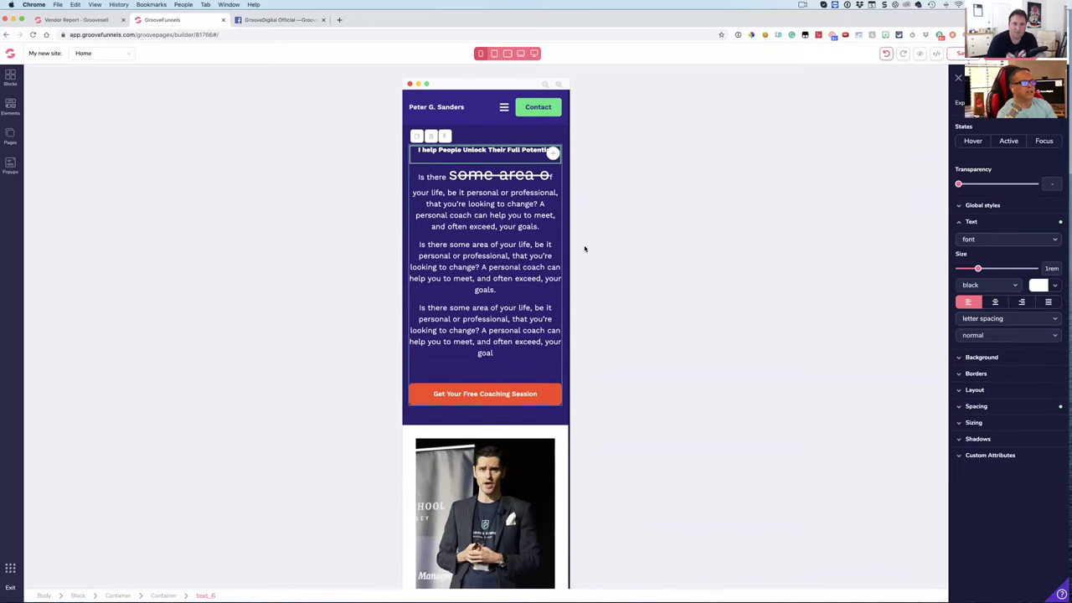
{"action": "left_click", "coordinate": [533, 57]}
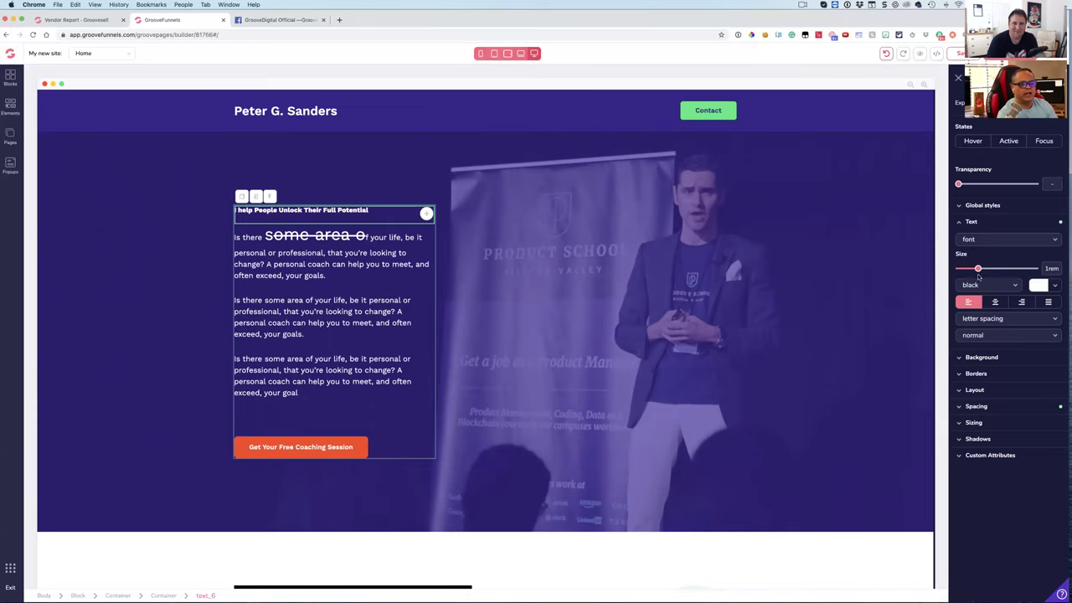
{"action": "left_click_drag", "start_coordinate": [979, 269], "coordinate": [1008, 269]}
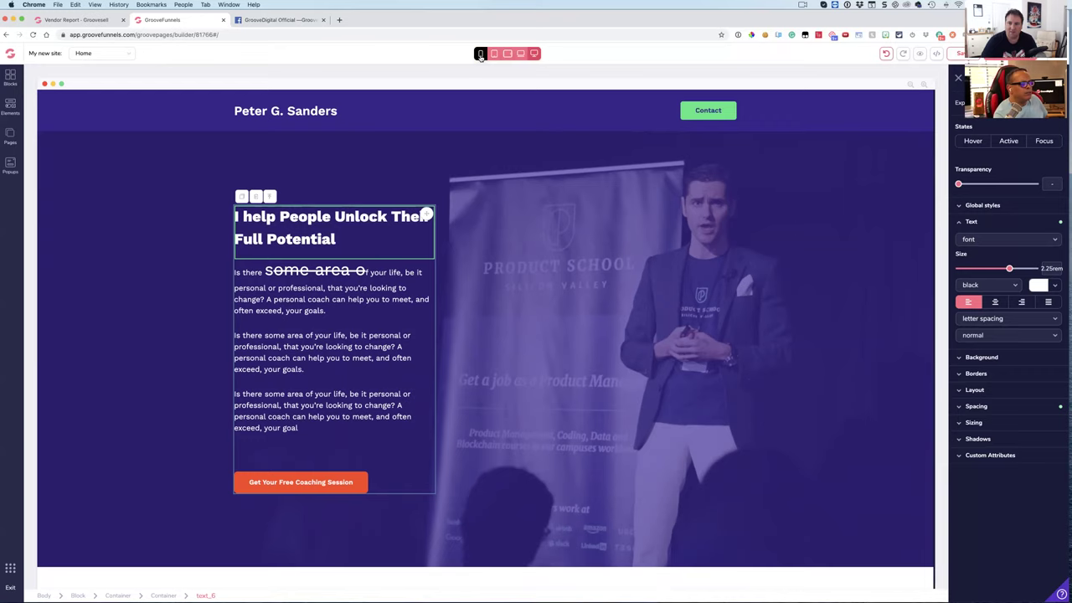
{"action": "left_click", "coordinate": [480, 55]}
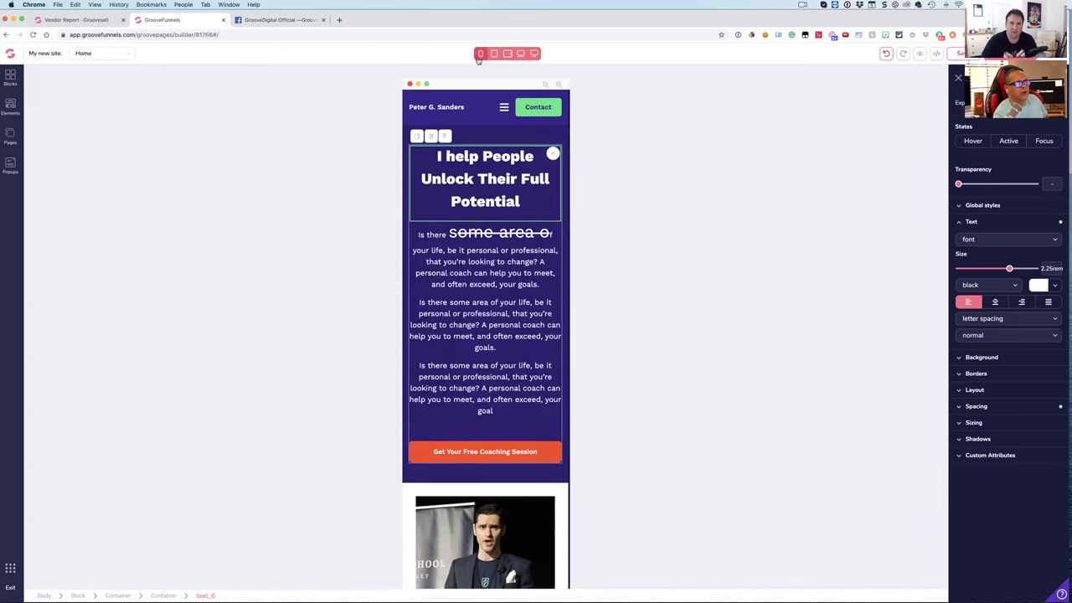
Step: Compare the page in the mobile, desktop, tablet and laptop previews
{"action": "left_click", "coordinate": [480, 53]}
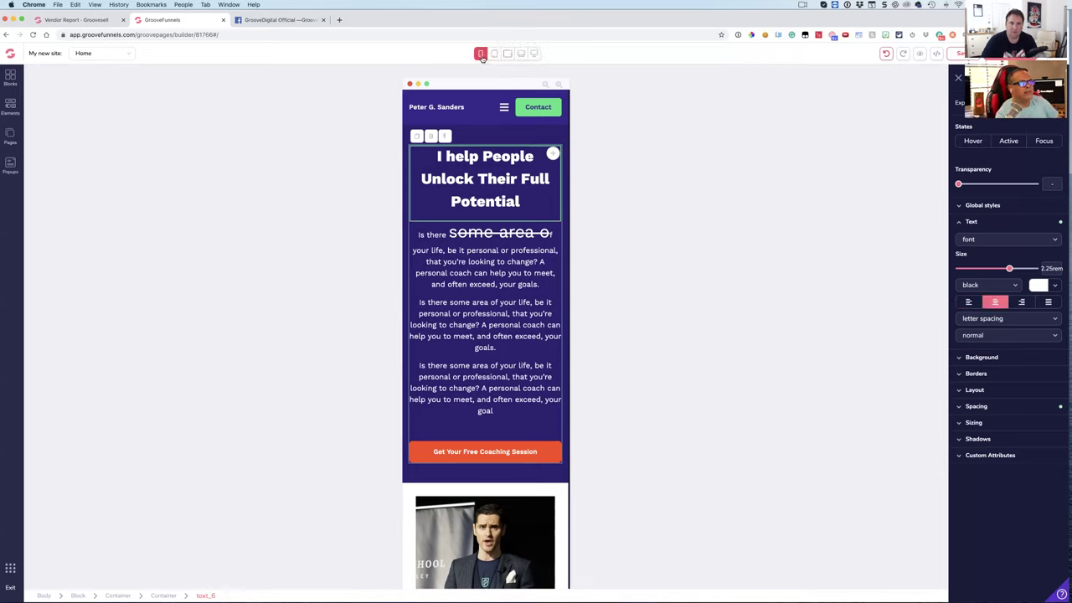
{"action": "left_click", "coordinate": [534, 54]}
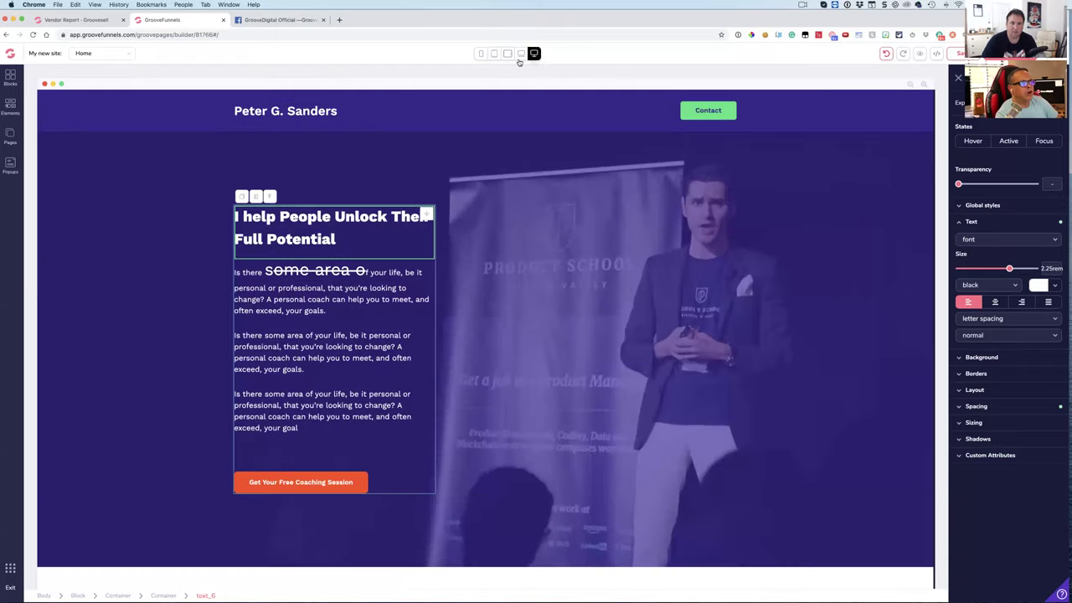
{"action": "left_click", "coordinate": [481, 59]}
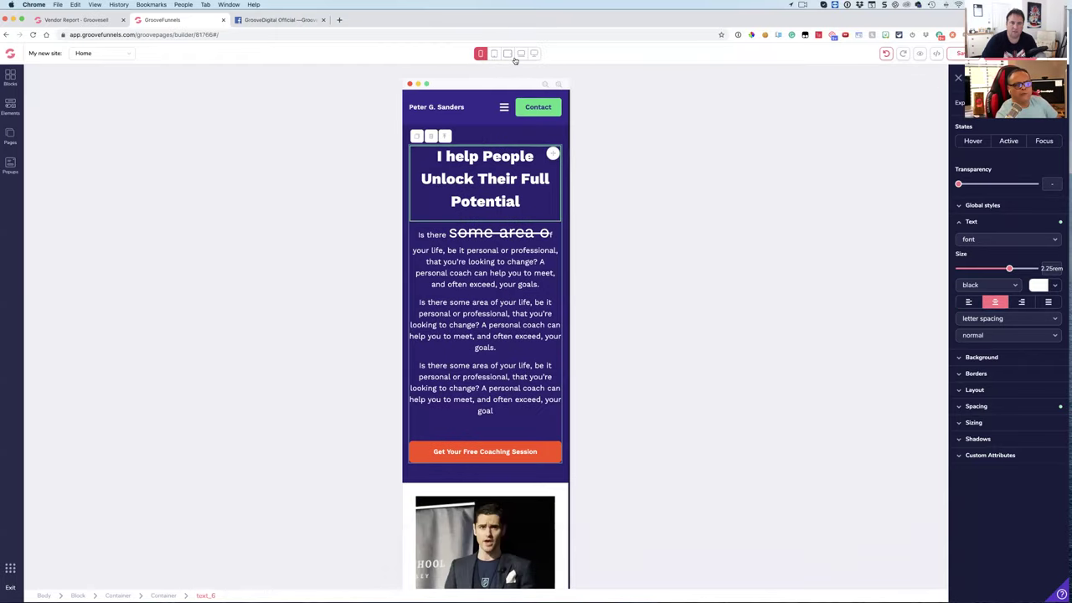
{"action": "left_click", "coordinate": [507, 55]}
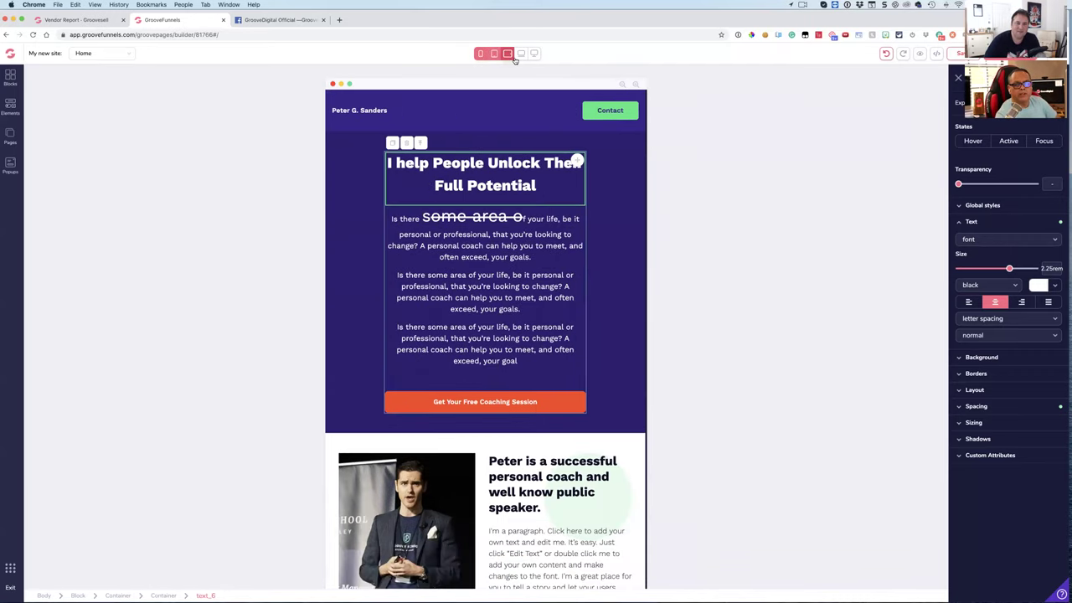
{"action": "left_click", "coordinate": [521, 55]}
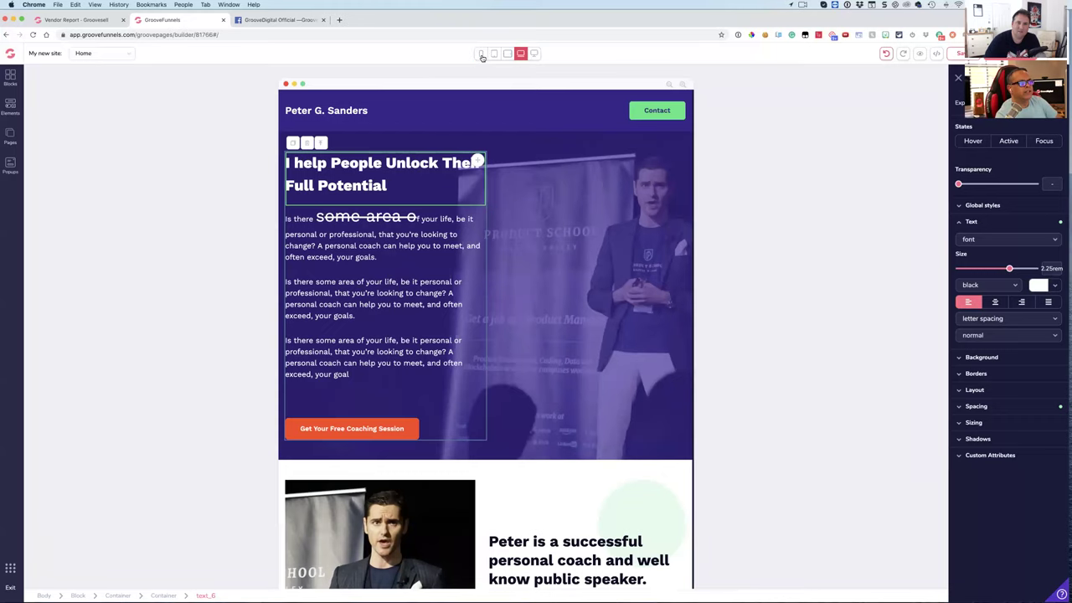
Step: Shrink the mobile hero heading to .75rem so it fits on one line
{"action": "left_click", "coordinate": [481, 55]}
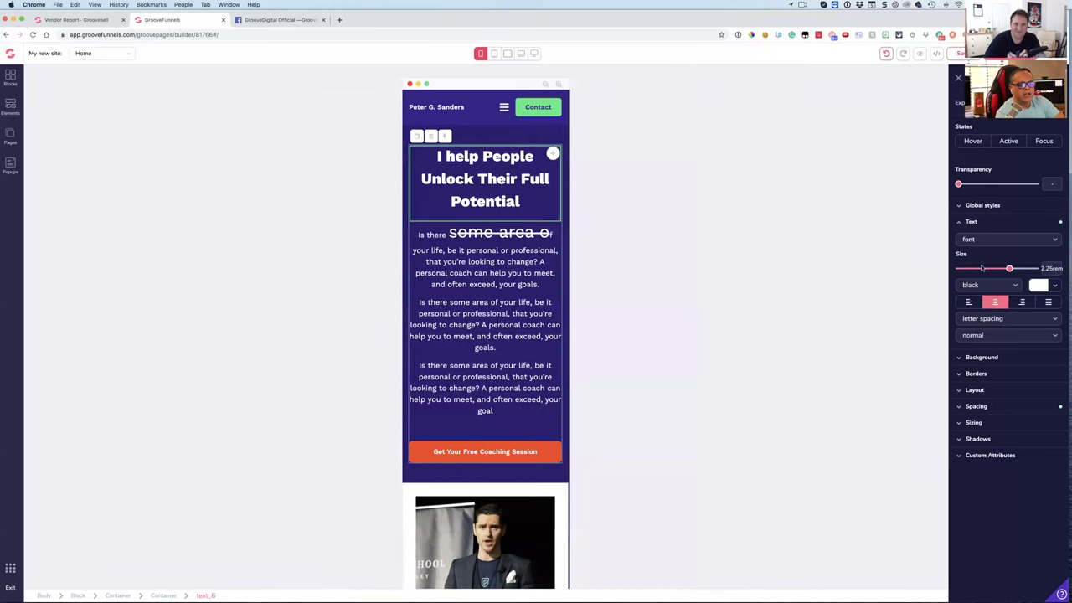
{"action": "left_click_drag", "start_coordinate": [1008, 269], "coordinate": [965, 268]}
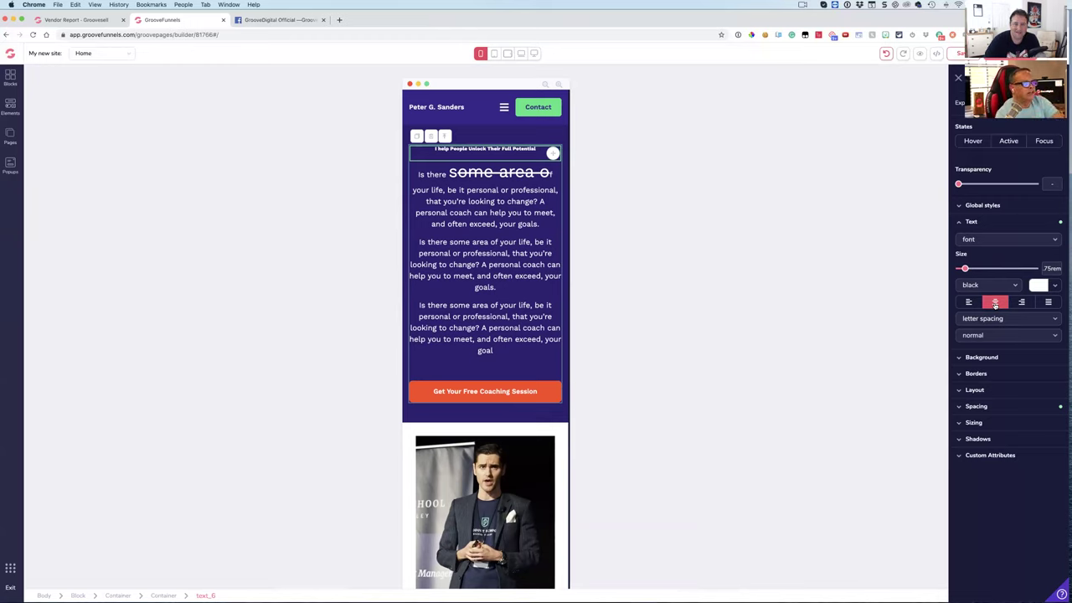
{"action": "left_click", "coordinate": [494, 54]}
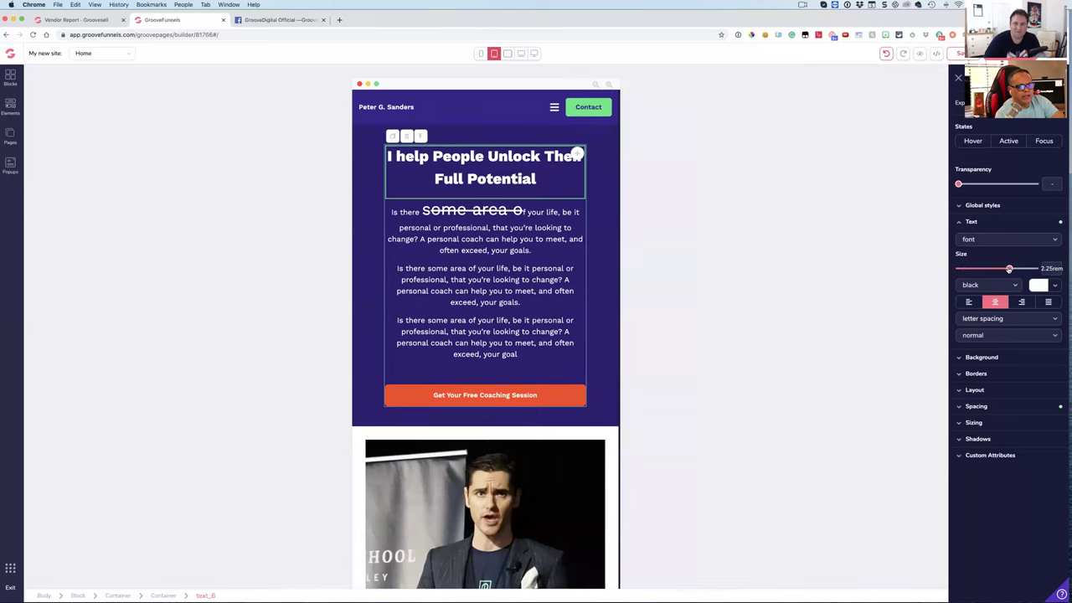
Step: Set the tablet heading to 1.125rem, then centre it at 1.5rem on the next wider layout
{"action": "left_click", "coordinate": [990, 270]}
{"action": "left_click", "coordinate": [984, 269]}
{"action": "left_click", "coordinate": [507, 55]}
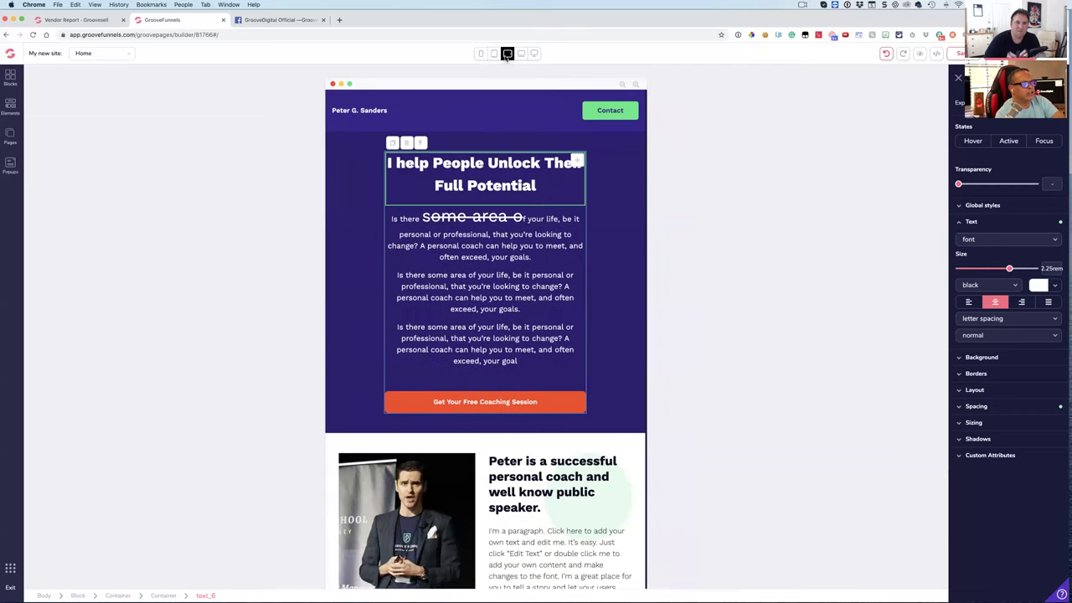
{"action": "left_click_drag", "start_coordinate": [1009, 269], "coordinate": [1002, 269]}
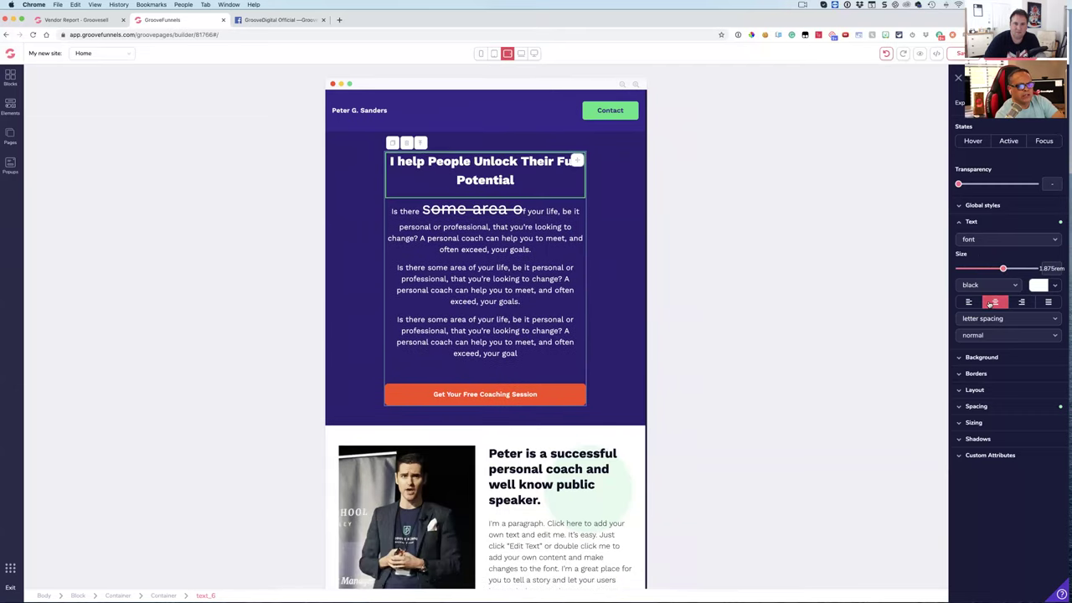
{"action": "left_click", "coordinate": [994, 302]}
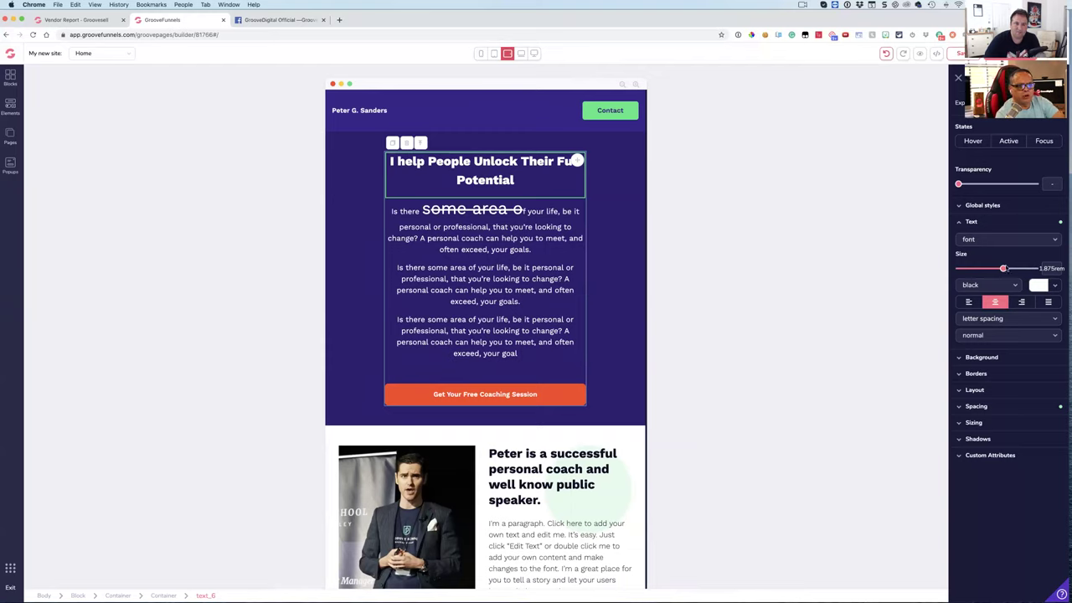
{"action": "left_click_drag", "start_coordinate": [1002, 269], "coordinate": [996, 269]}
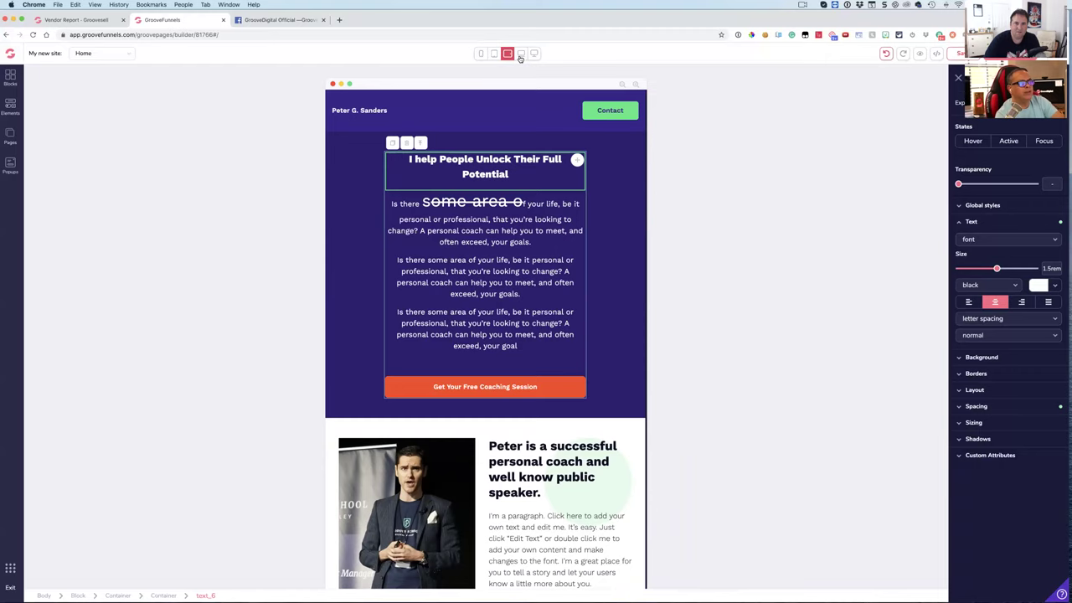
Step: Adjust alignment and enlarge the heading to 3rem on laptop and 6rem on desktop
{"action": "left_click", "coordinate": [520, 55]}
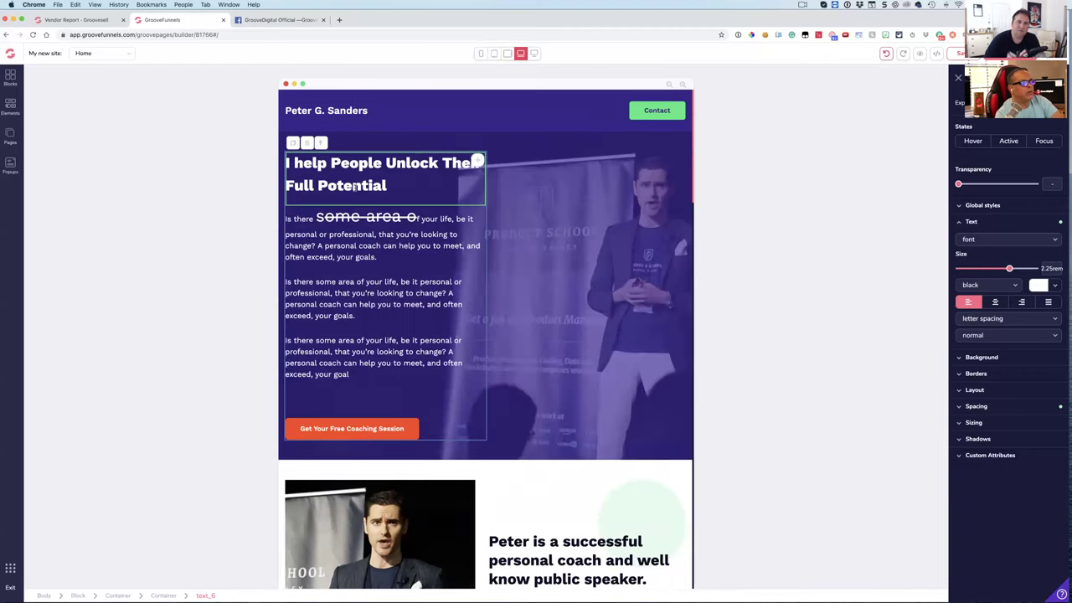
{"action": "left_click", "coordinate": [969, 303]}
{"action": "left_click", "coordinate": [994, 304]}
{"action": "left_click", "coordinate": [994, 304]}
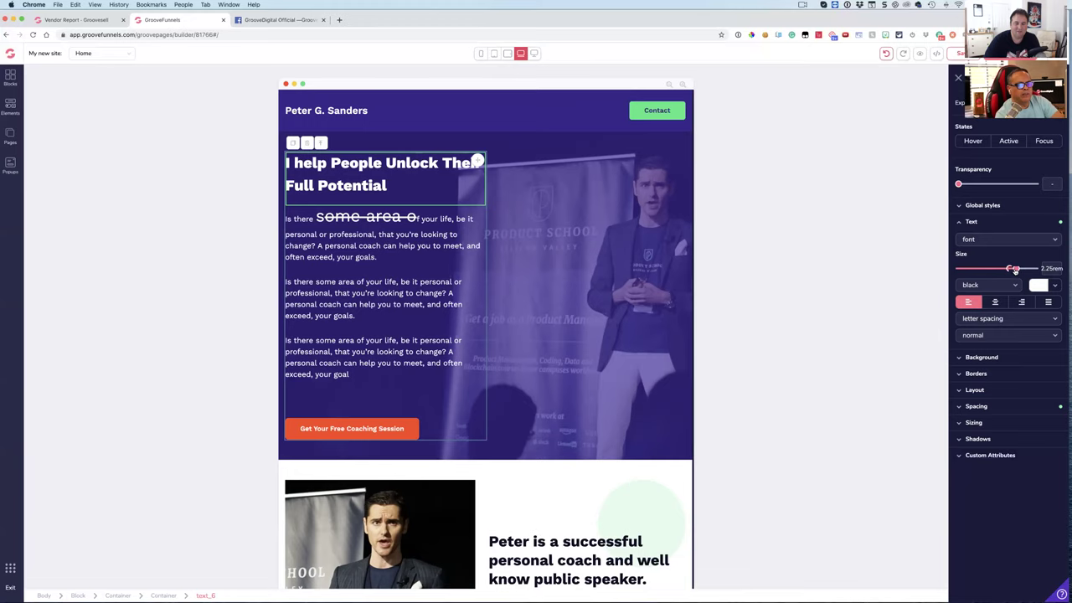
{"action": "left_click_drag", "start_coordinate": [1012, 271], "coordinate": [1016, 269]}
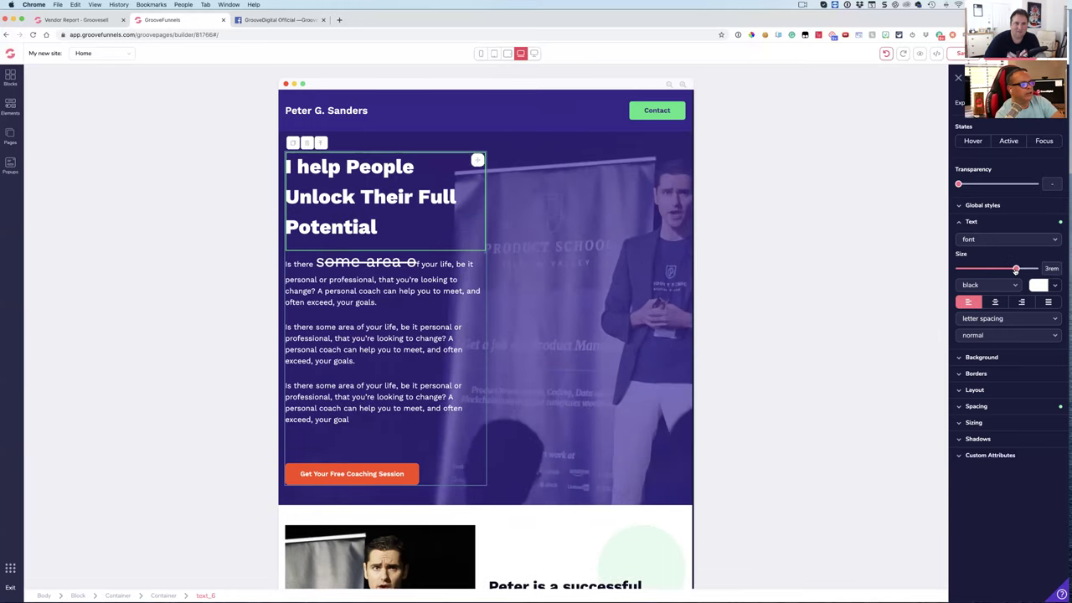
{"action": "left_click", "coordinate": [533, 53]}
{"action": "left_click_drag", "start_coordinate": [1008, 268], "coordinate": [1028, 269]}
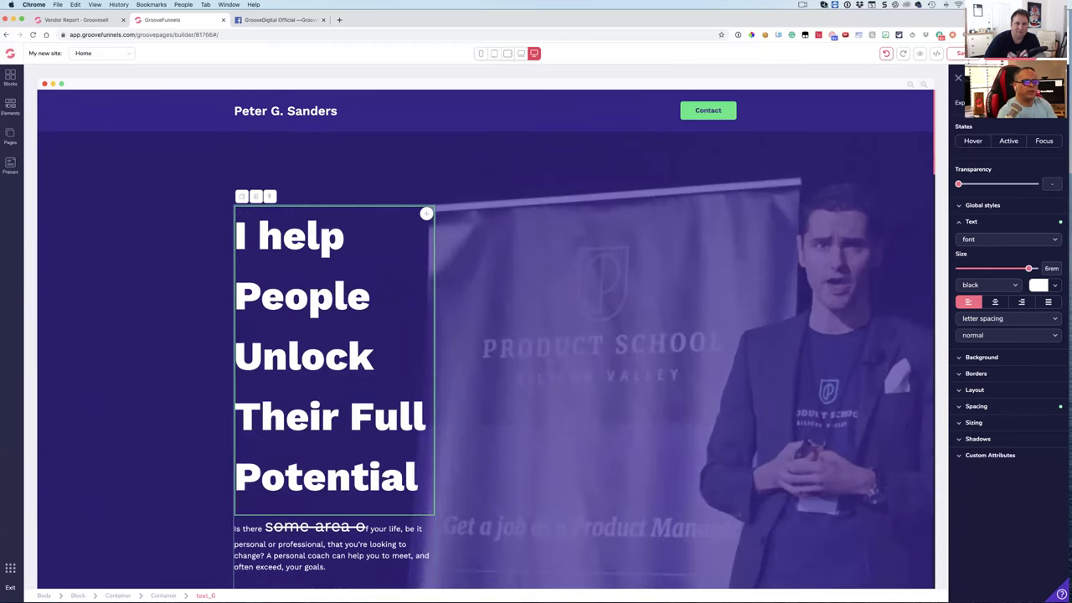
{"action": "left_click", "coordinate": [918, 54]}
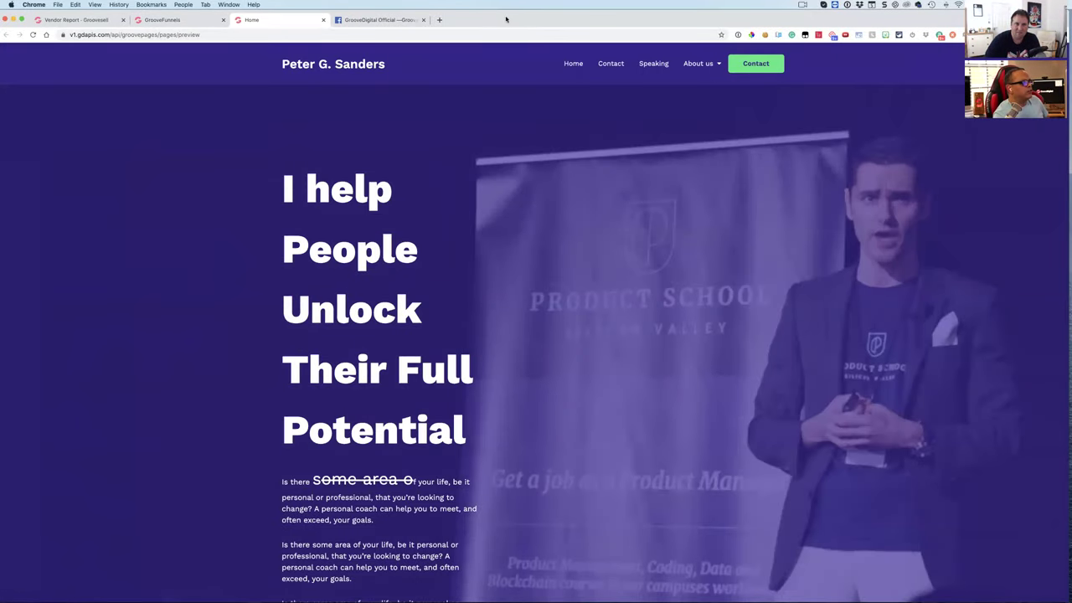
Step: Narrow the Chrome preview window so the Home page heading reflows to three lines
{"action": "left_click_drag", "start_coordinate": [506, 19], "coordinate": [511, 18]}
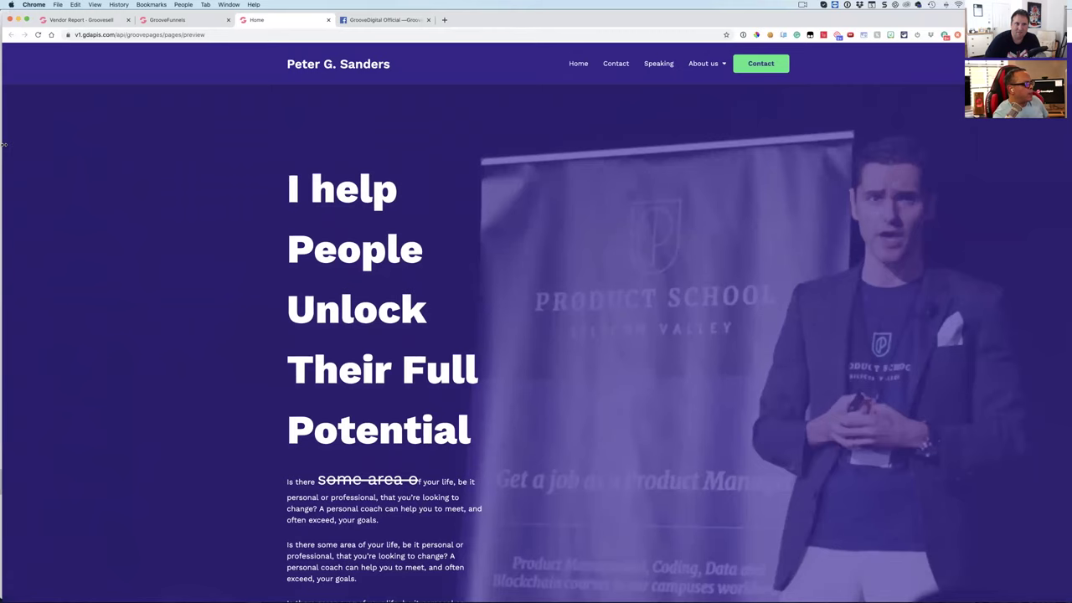
{"action": "left_click_drag", "start_coordinate": [10, 143], "coordinate": [69, 143]}
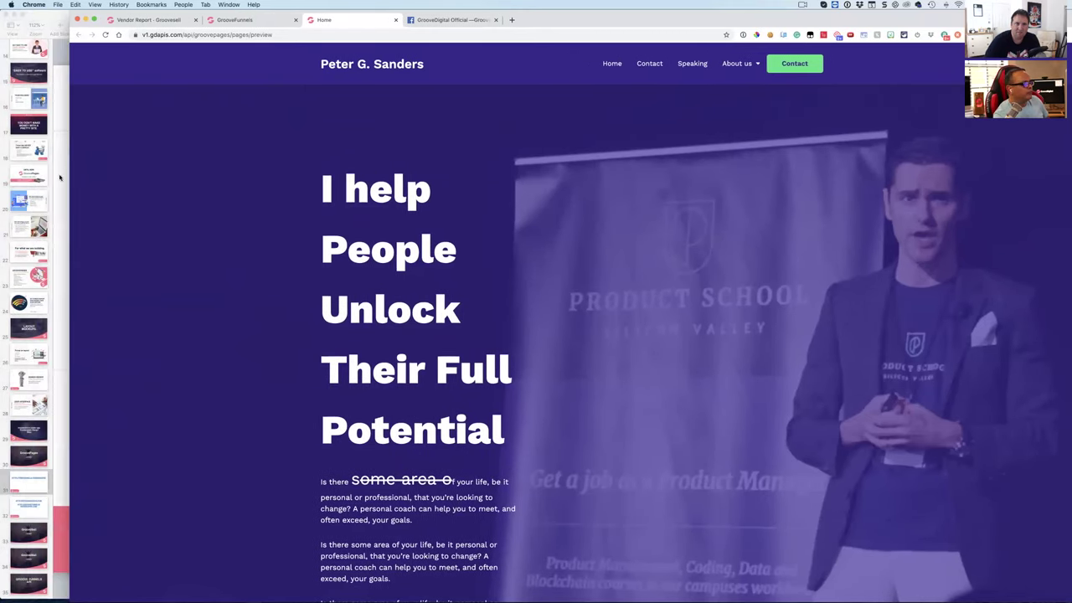
{"action": "left_click_drag", "start_coordinate": [105, 174], "coordinate": [624, 63]}
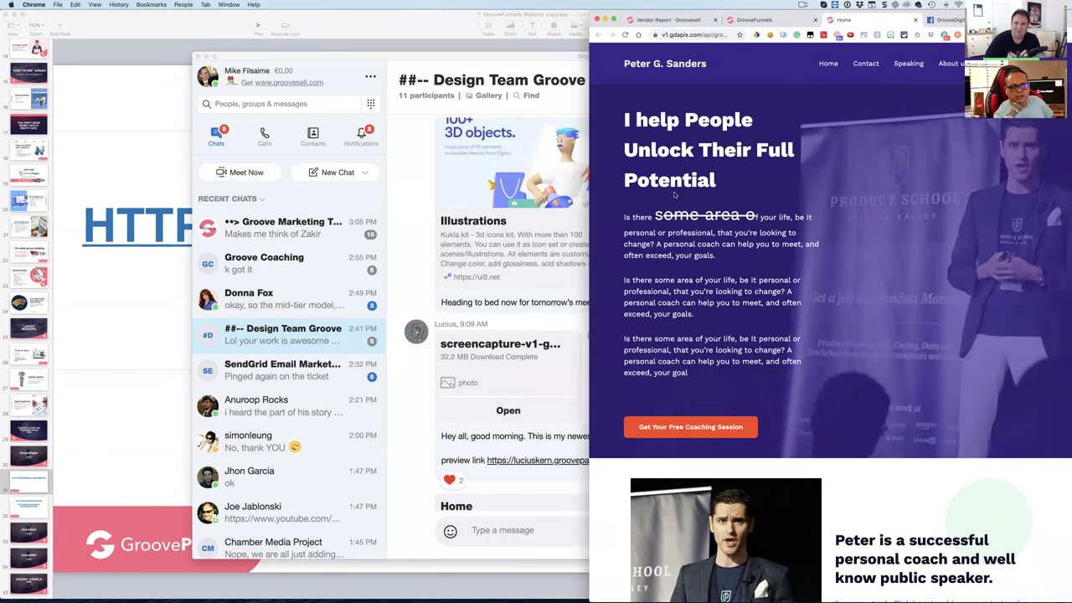
Step: Test a phone-like width, restore the window to full width, and return to the builder's mobile layout
{"action": "left_click_drag", "start_coordinate": [587, 168], "coordinate": [683, 170]}
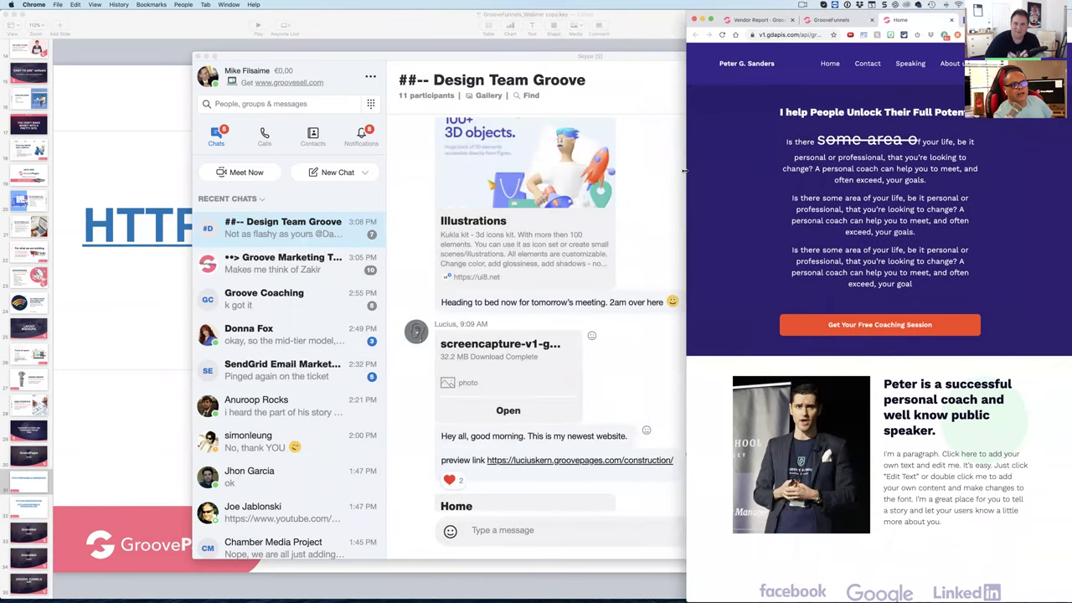
{"action": "left_click_drag", "start_coordinate": [683, 170], "coordinate": [818, 161]}
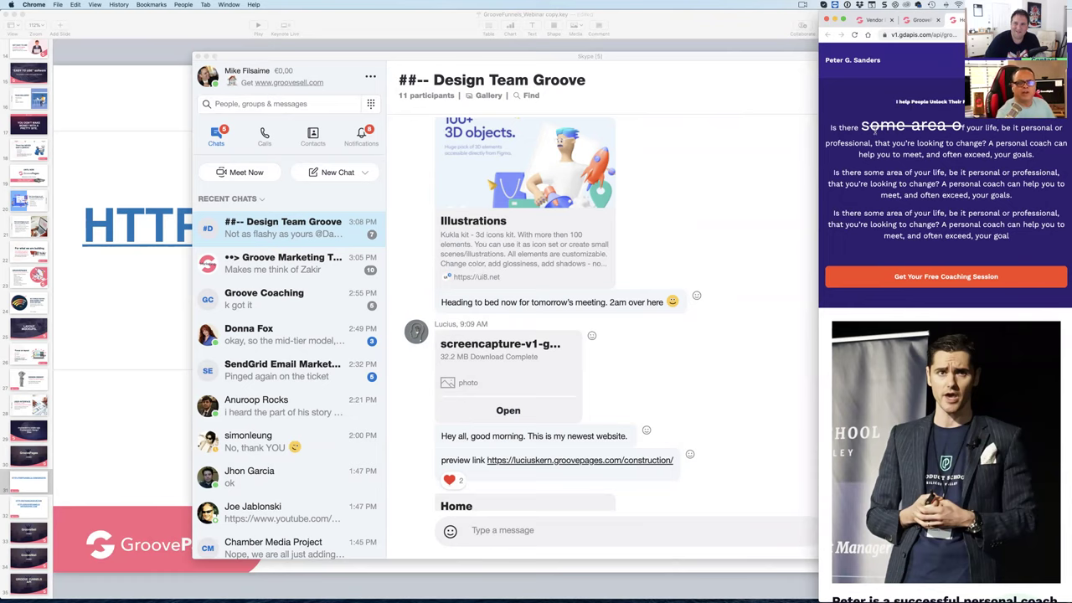
{"action": "left_click_drag", "start_coordinate": [817, 172], "coordinate": [409, 170]}
{"action": "left_click_drag", "start_coordinate": [189, 56], "coordinate": [46, 20]}
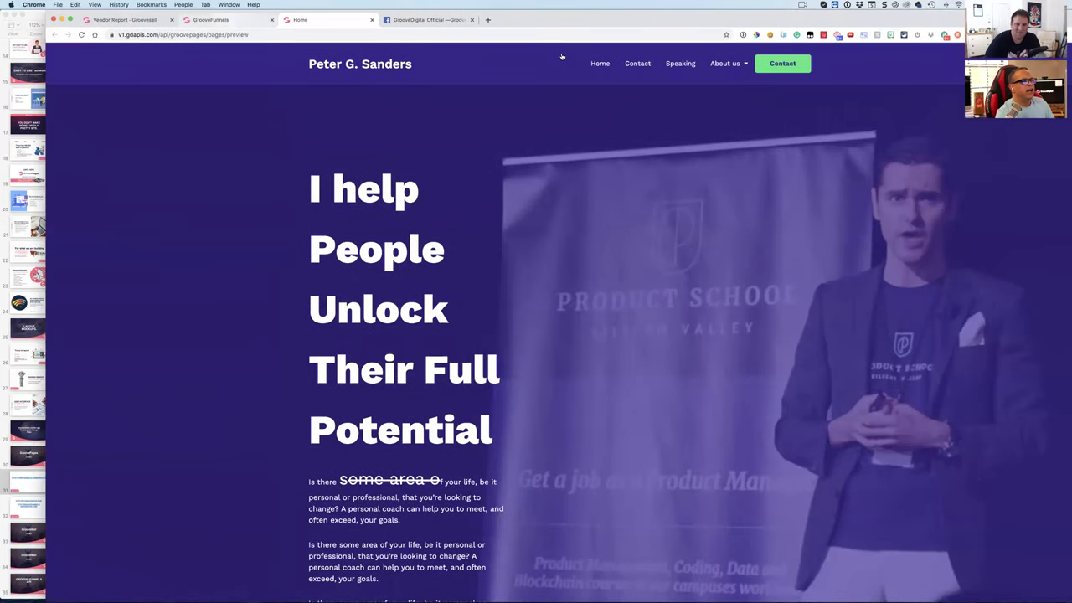
{"action": "key", "text": "ctrl+shift+Tab"}
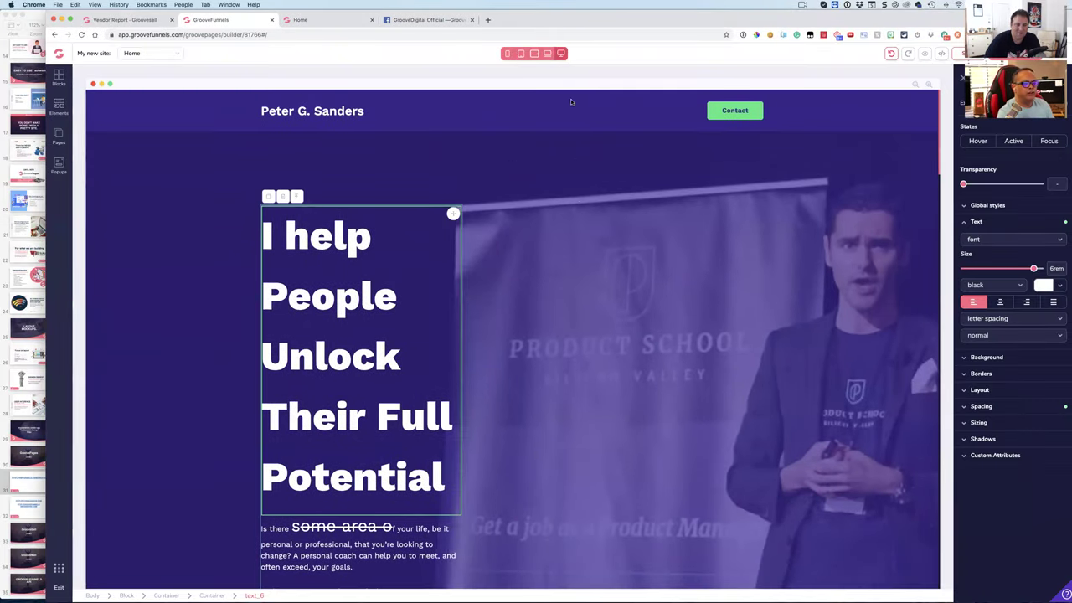
{"action": "left_click", "coordinate": [505, 54]}
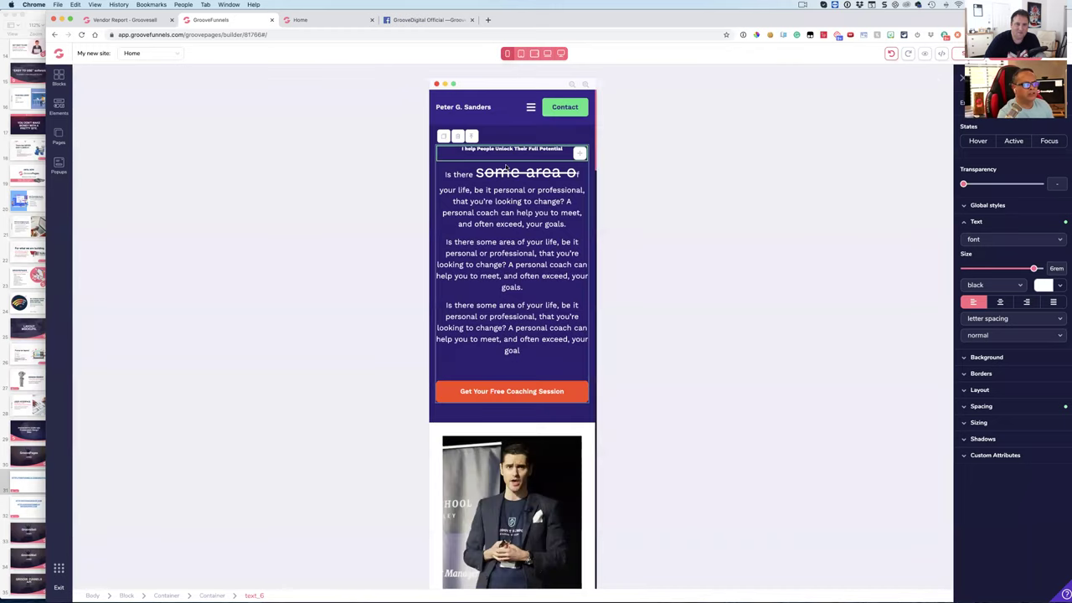
Step: Scroll through the mobile layout to check the page
{"action": "scroll", "coordinate": [506, 165], "scroll_direction": "down", "scroll_amount": 10}
{"action": "scroll", "coordinate": [506, 165], "scroll_direction": "down", "scroll_amount": 10}
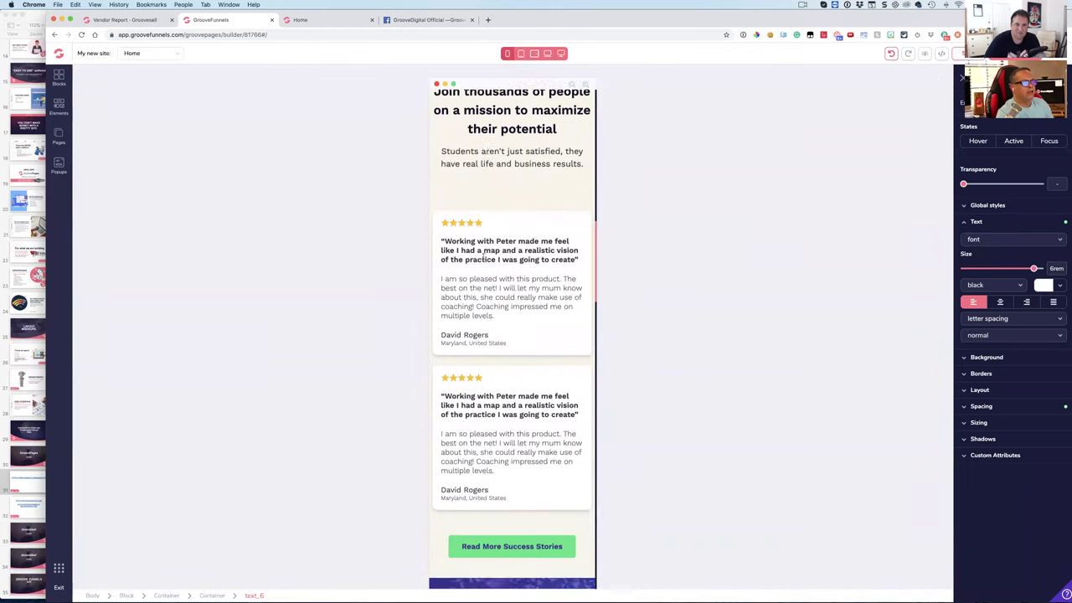
{"action": "scroll", "coordinate": [482, 320], "scroll_direction": "down", "scroll_amount": 2}
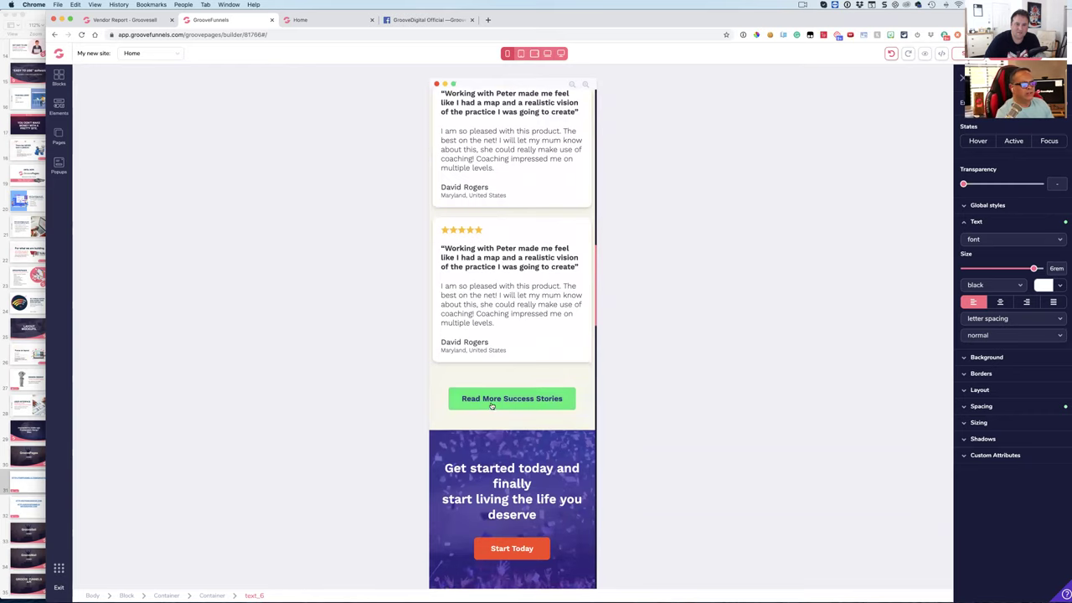
{"action": "scroll", "coordinate": [490, 402], "scroll_direction": "down", "scroll_amount": 3}
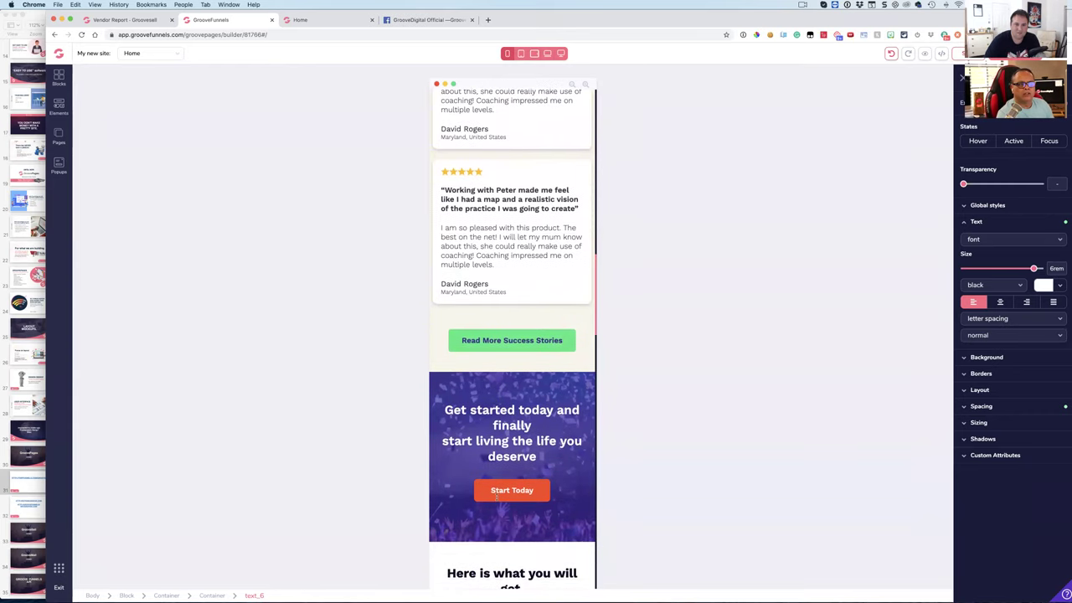
{"action": "scroll", "coordinate": [496, 496], "scroll_direction": "up", "scroll_amount": 12}
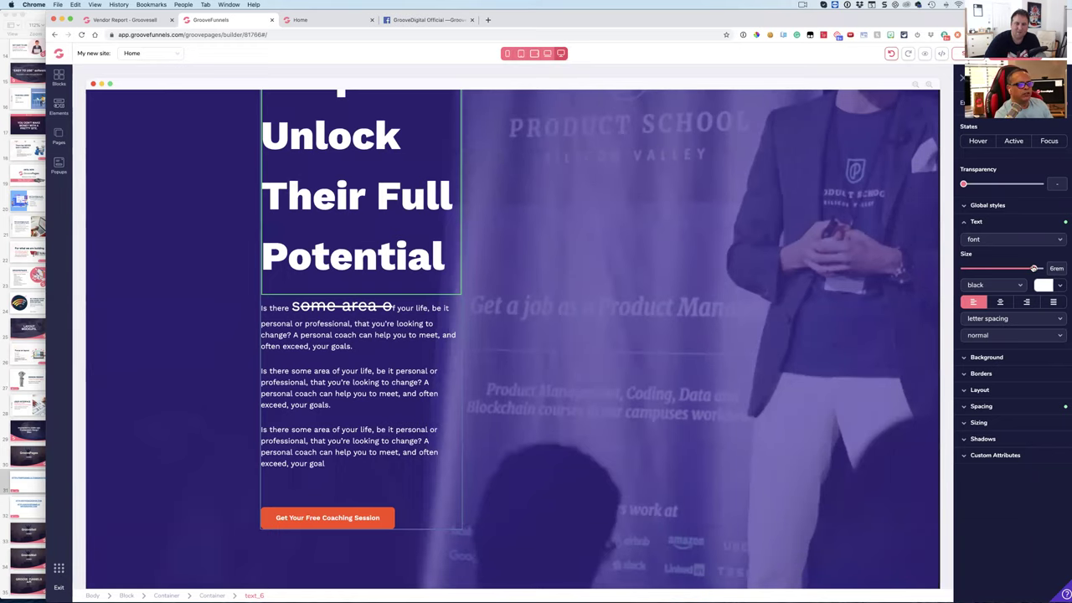
Step: Reduce the desktop hero heading to 3rem
{"action": "left_click", "coordinate": [1020, 269]}
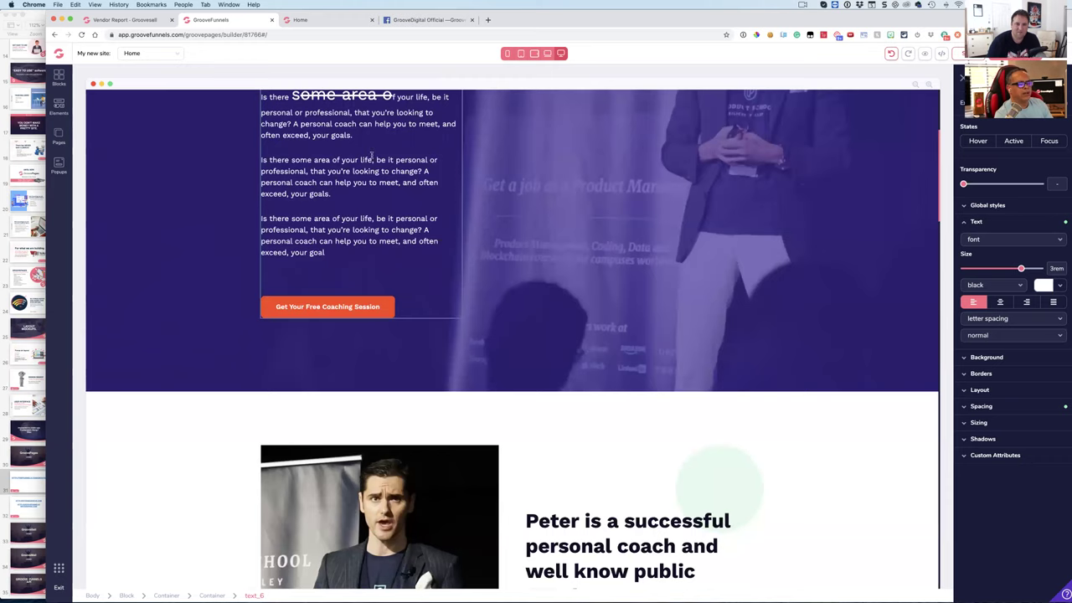
{"action": "scroll", "coordinate": [350, 148], "scroll_direction": "up", "scroll_amount": 1}
{"action": "scroll", "coordinate": [417, 352], "scroll_direction": "up", "scroll_amount": 1}
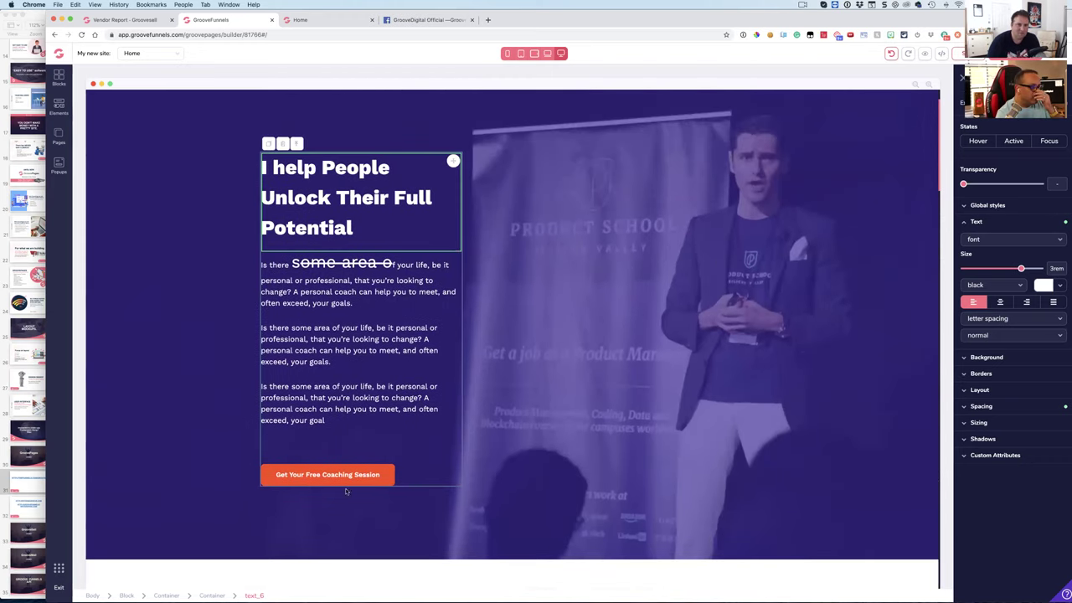
{"action": "left_click", "coordinate": [309, 473]}
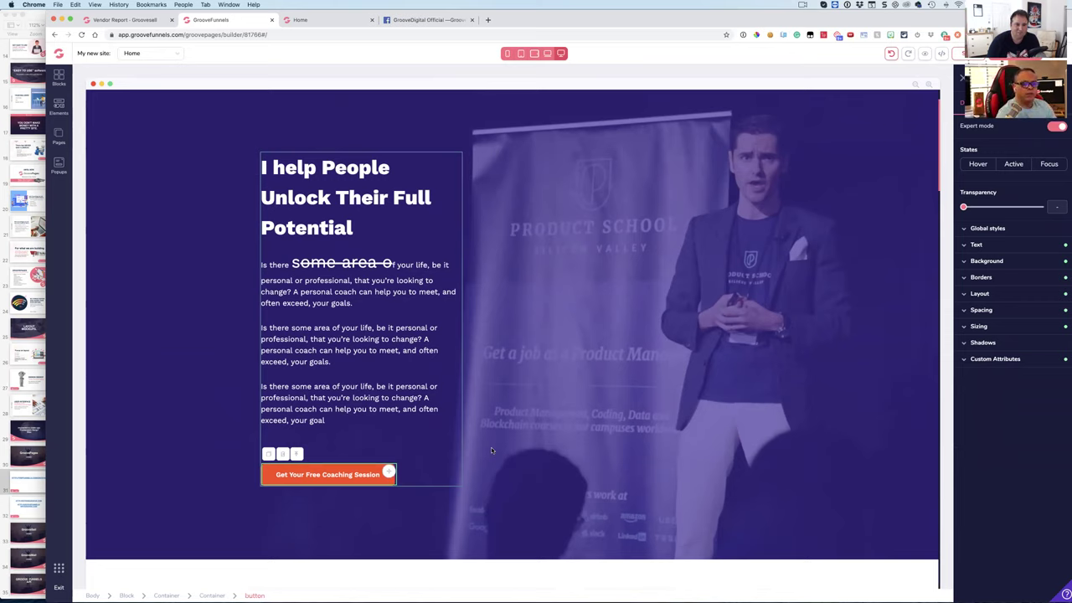
Step: Make the coaching button's background yellow #FFCC24
{"action": "left_click", "coordinate": [986, 261]}
{"action": "left_click", "coordinate": [1035, 279]}
{"action": "mouse_move", "coordinate": [967, 343]}
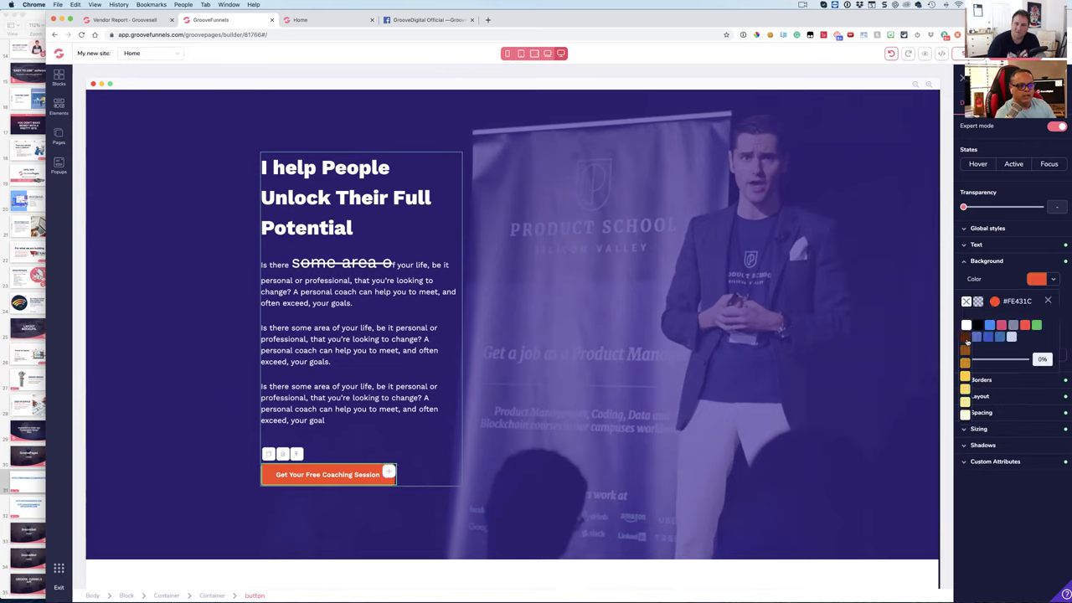
{"action": "left_click", "coordinate": [965, 378]}
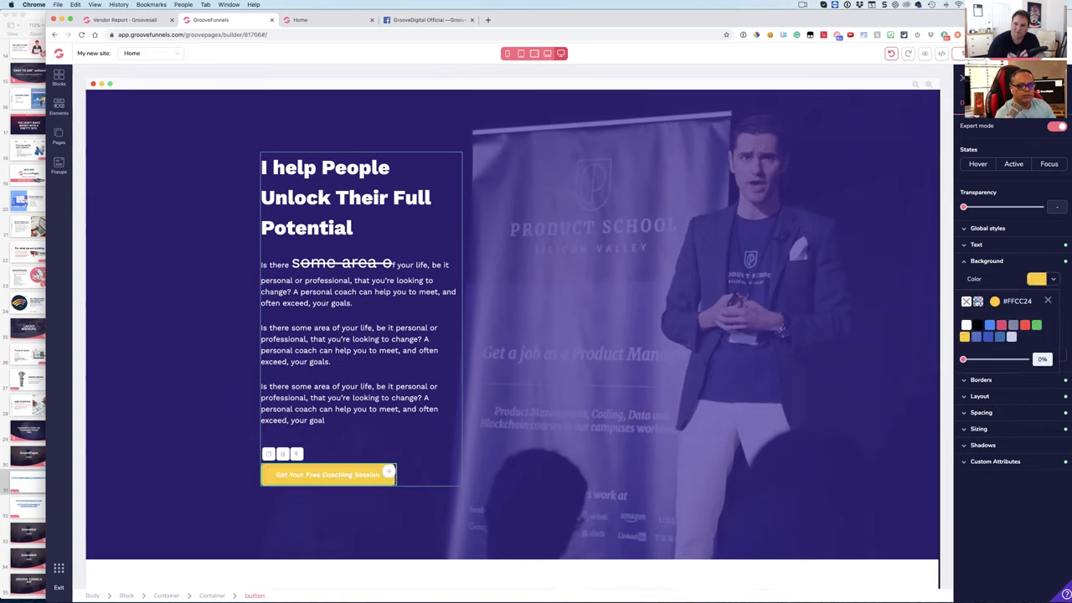
Step: Set the button label to black #000000 at 1.125rem size
{"action": "left_click", "coordinate": [976, 244]}
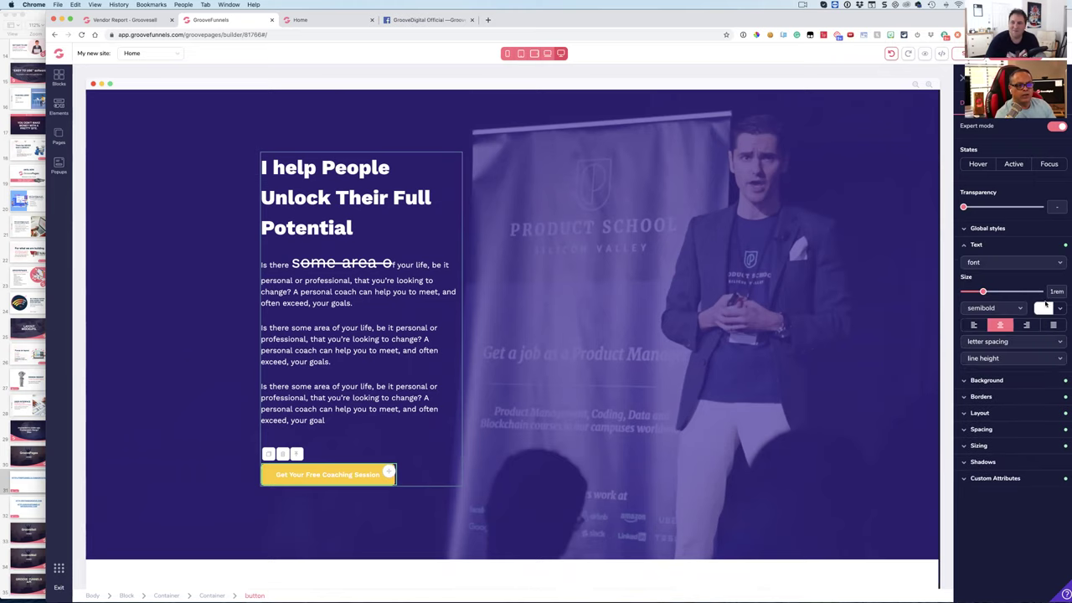
{"action": "left_click", "coordinate": [1043, 307]}
{"action": "left_click", "coordinate": [984, 355]}
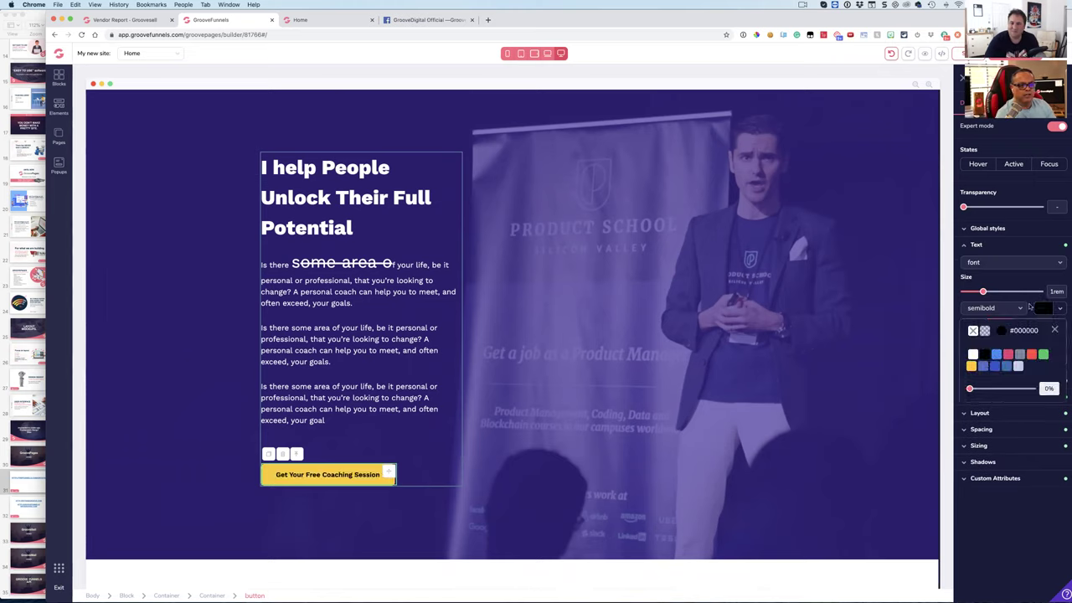
{"action": "left_click", "coordinate": [1055, 330]}
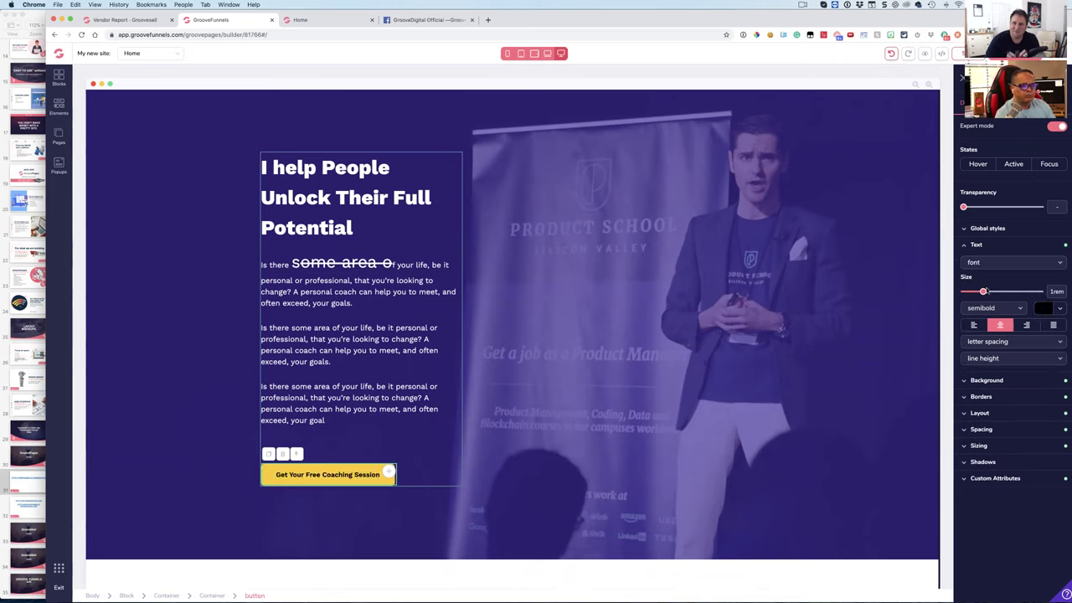
{"action": "left_click_drag", "start_coordinate": [985, 292], "coordinate": [989, 291]}
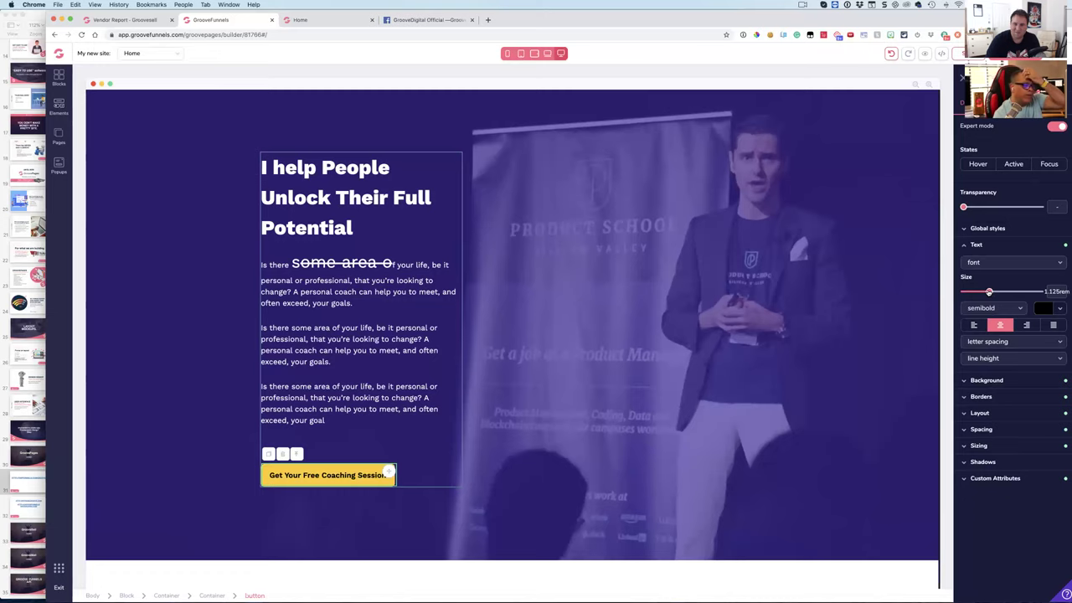
{"action": "left_click", "coordinate": [383, 475]}
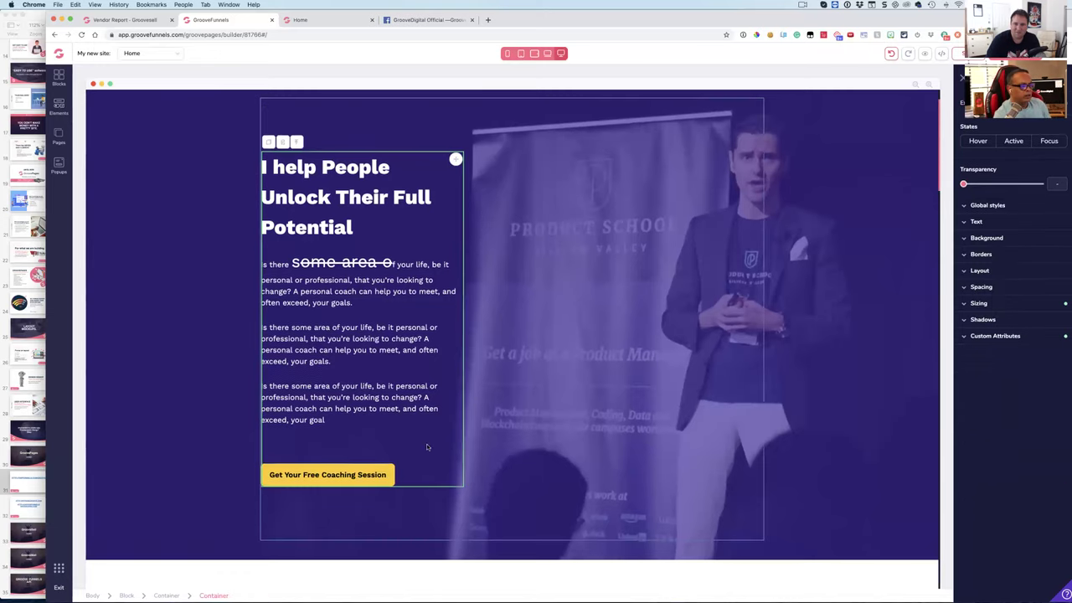
{"action": "scroll", "coordinate": [432, 447], "scroll_direction": "down", "scroll_amount": 5}
Step: Give the Read More Success Stories button an emboss shadow
{"action": "scroll", "coordinate": [432, 447], "scroll_direction": "down", "scroll_amount": 15}
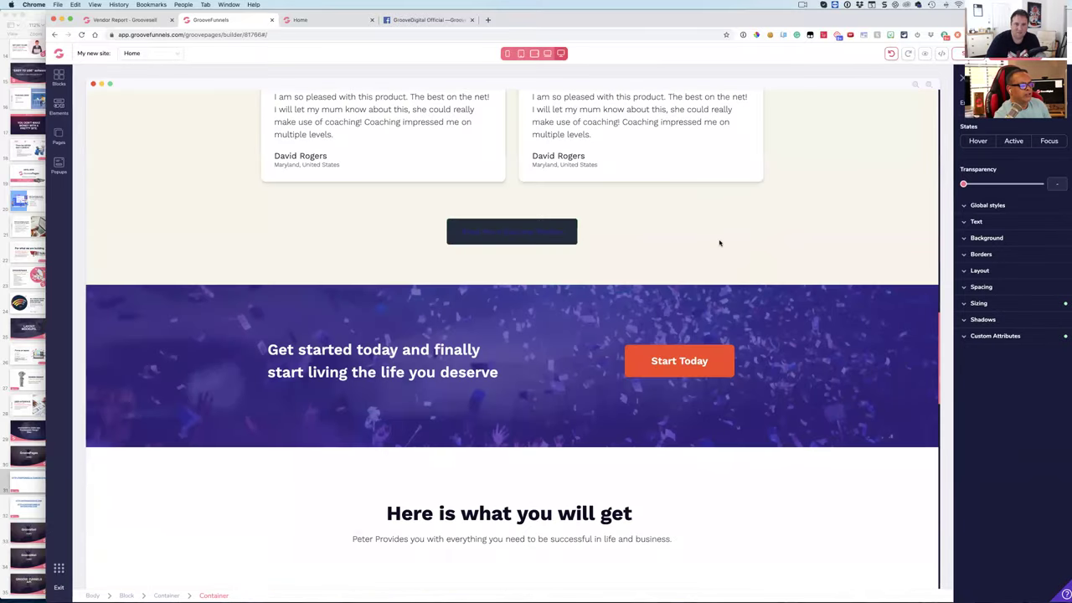
{"action": "left_click", "coordinate": [718, 242]}
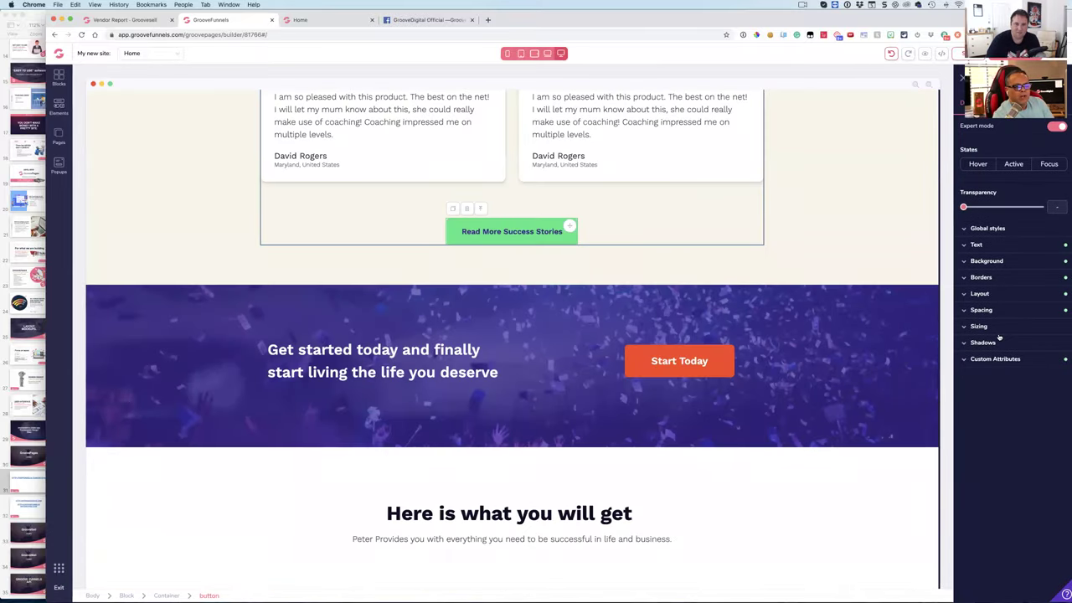
{"action": "left_click", "coordinate": [1009, 360]}
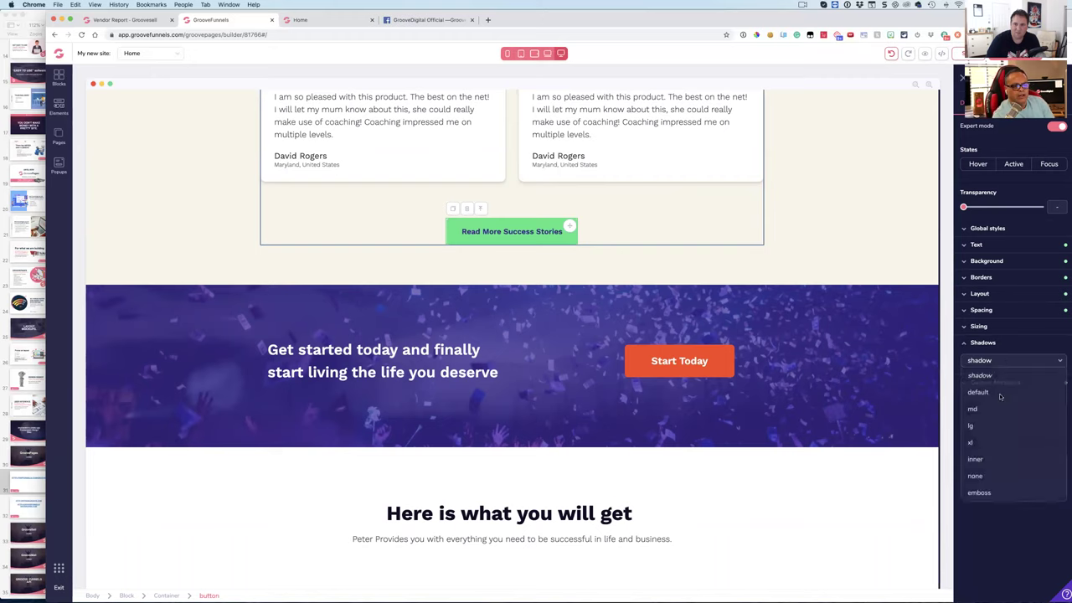
{"action": "left_click", "coordinate": [993, 494]}
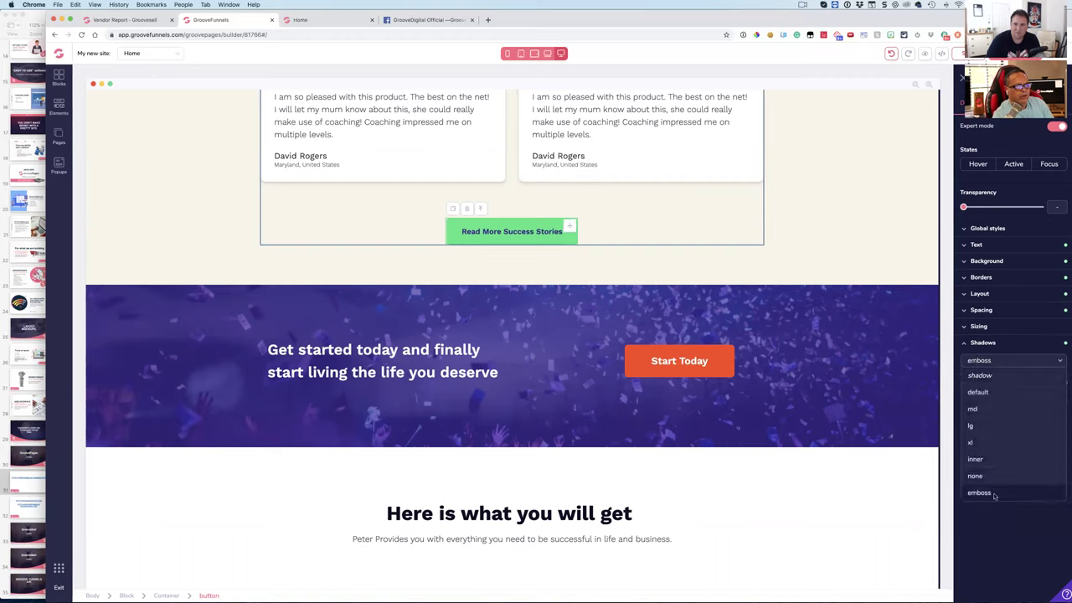
Step: Reselect the Read More Success Stories button and show its margin and padding settings
{"action": "left_click", "coordinate": [569, 281]}
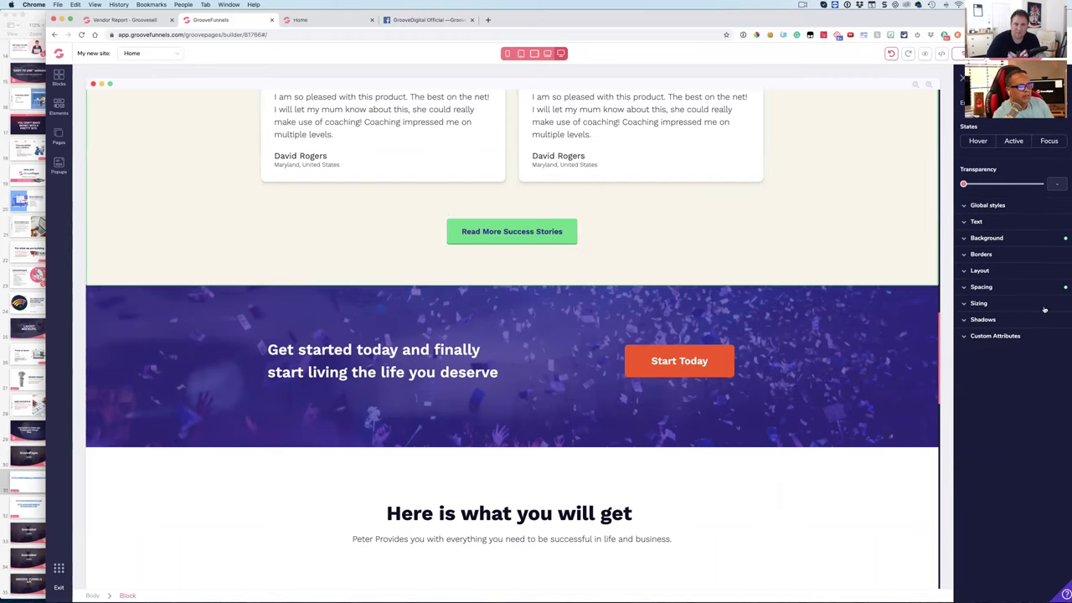
{"action": "left_click", "coordinate": [573, 237]}
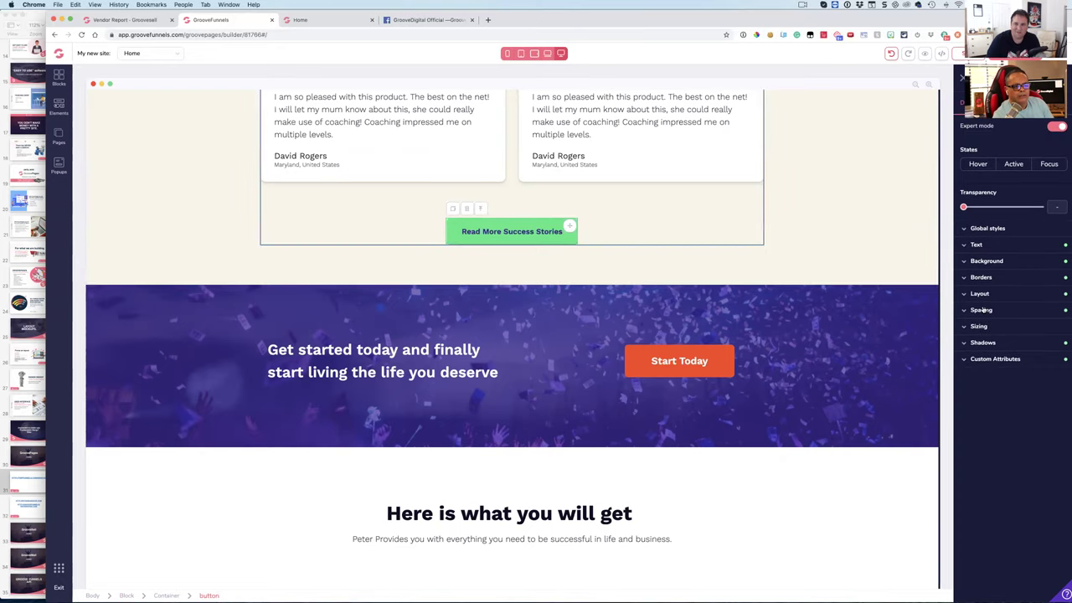
{"action": "left_click", "coordinate": [981, 310]}
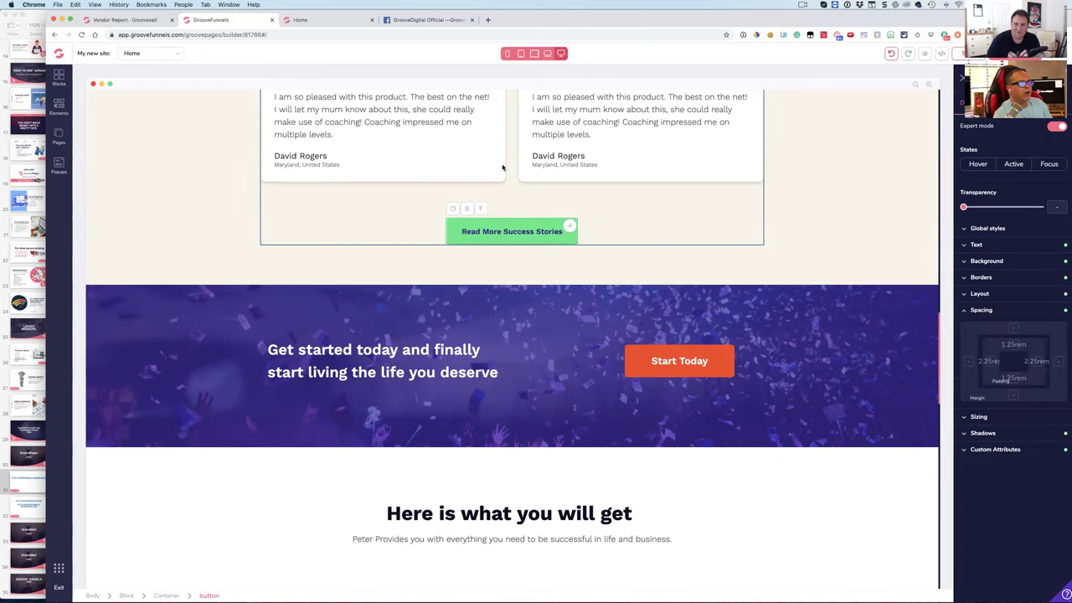
{"action": "scroll", "coordinate": [521, 182], "scroll_direction": "up", "scroll_amount": 10}
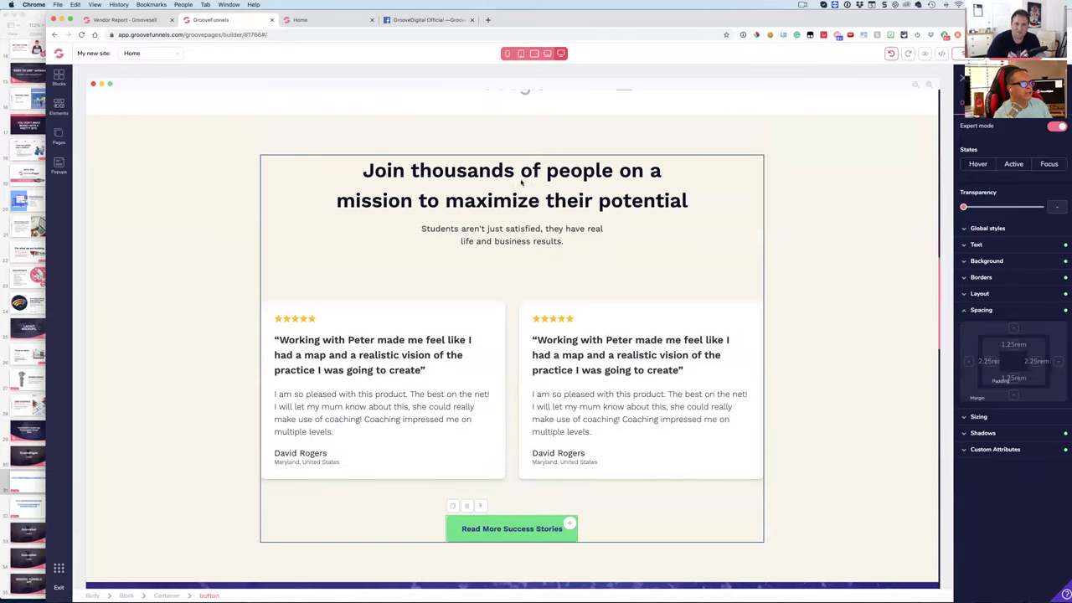
{"action": "scroll", "coordinate": [342, 308], "scroll_direction": "up", "scroll_amount": 8}
Step: Add top margin to the coaching button and reduce the hero paragraph's margin to 1.75rem
{"action": "scroll", "coordinate": [342, 308], "scroll_direction": "down", "scroll_amount": 3}
{"action": "left_click", "coordinate": [327, 317]}
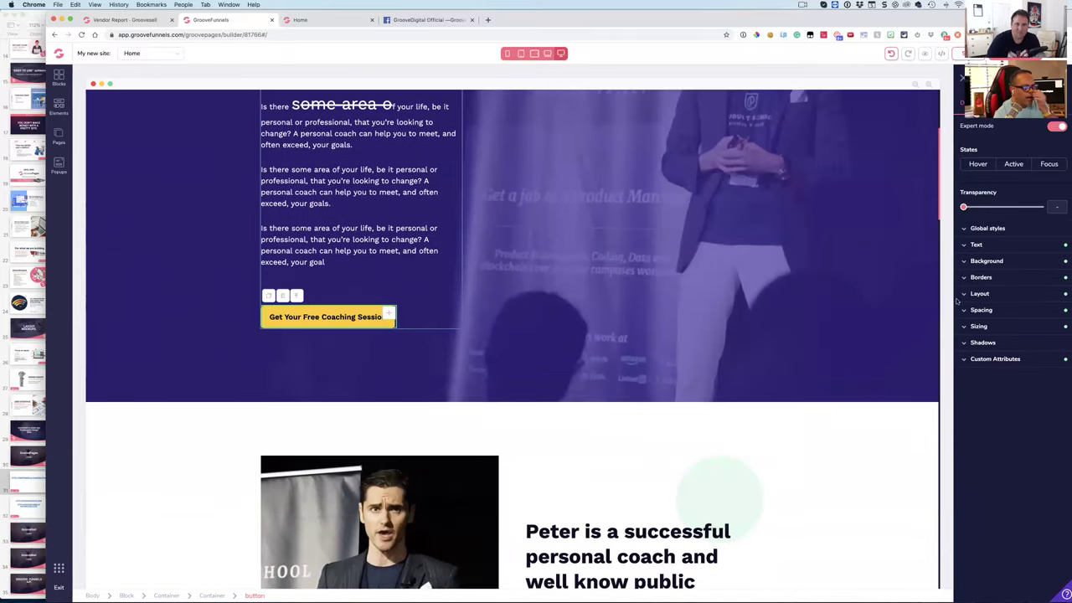
{"action": "left_click", "coordinate": [1001, 311]}
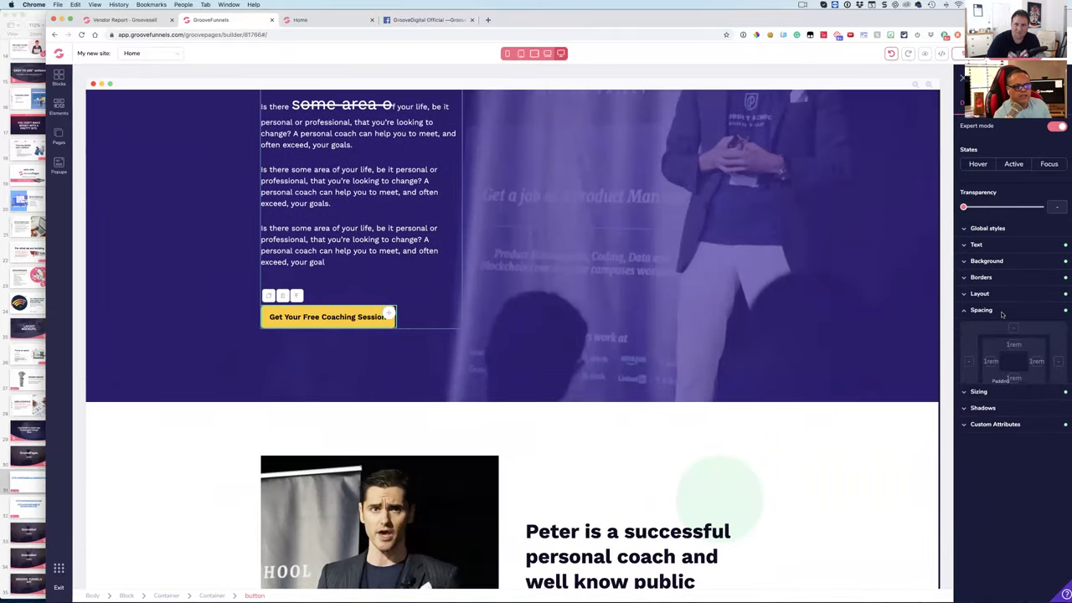
{"action": "left_click", "coordinate": [1014, 330]}
{"action": "left_click_drag", "start_coordinate": [962, 411], "coordinate": [983, 412]}
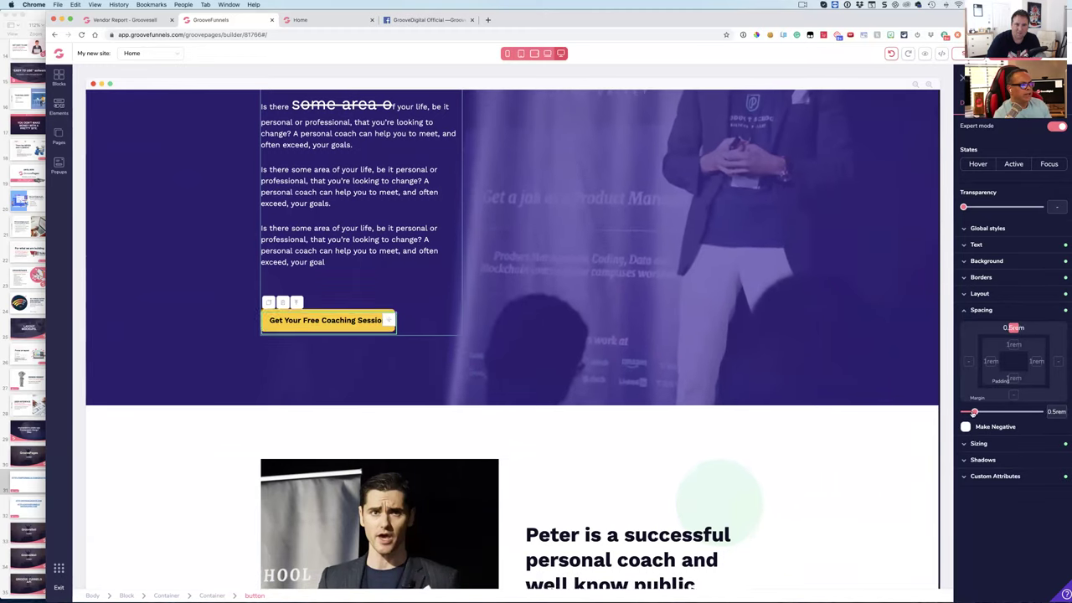
{"action": "left_click", "coordinate": [332, 238]}
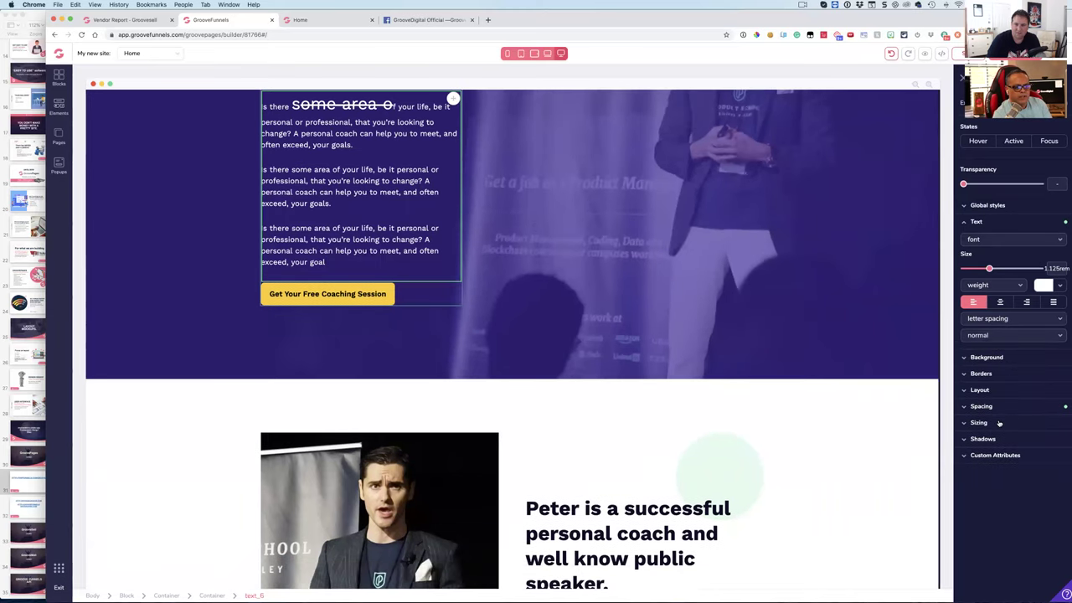
{"action": "left_click", "coordinate": [999, 407]}
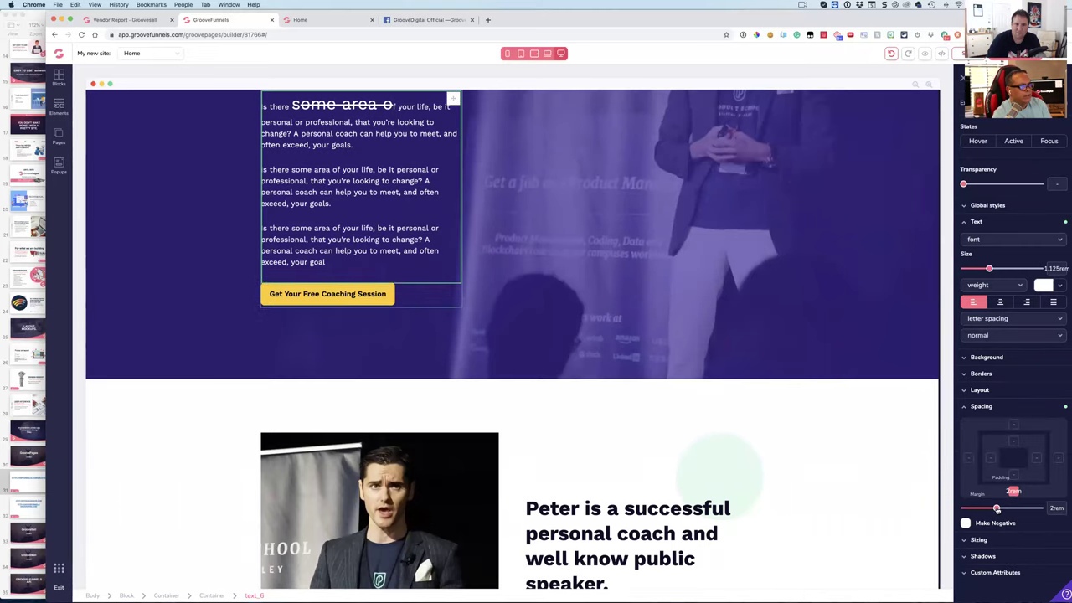
{"action": "left_click_drag", "start_coordinate": [995, 508], "coordinate": [992, 508]}
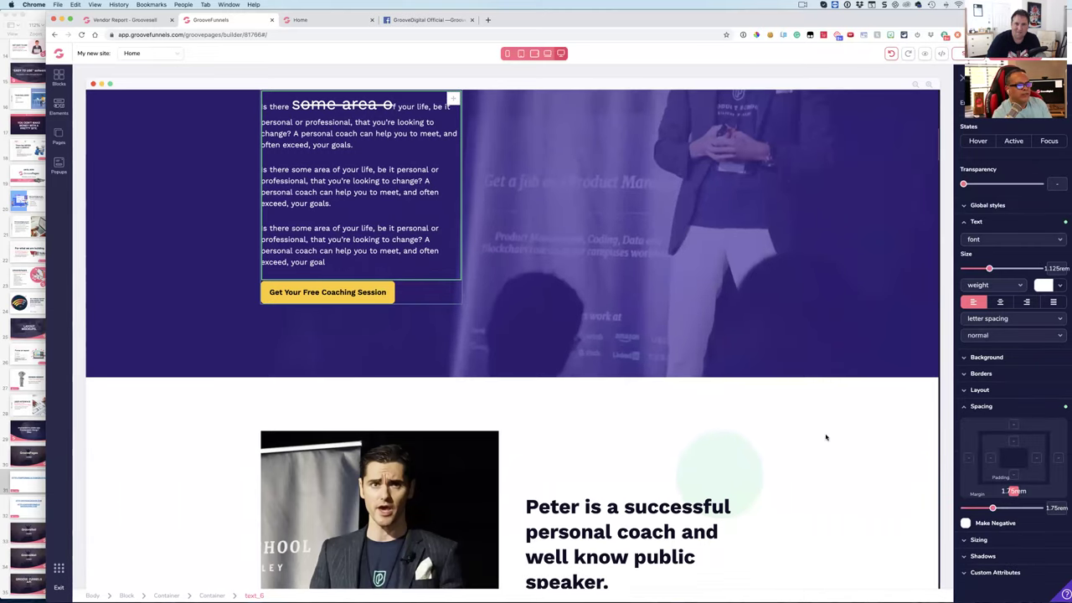
Step: Give the coaching button a 0.5rem top margin and 1.25rem top and bottom padding
{"action": "left_click", "coordinate": [357, 294]}
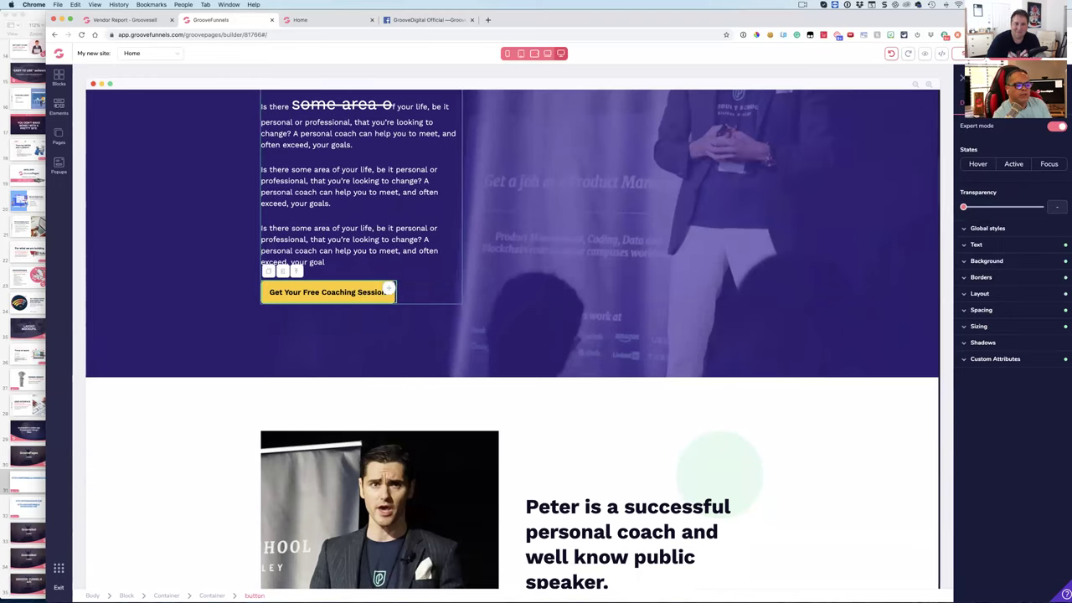
{"action": "left_click", "coordinate": [981, 310]}
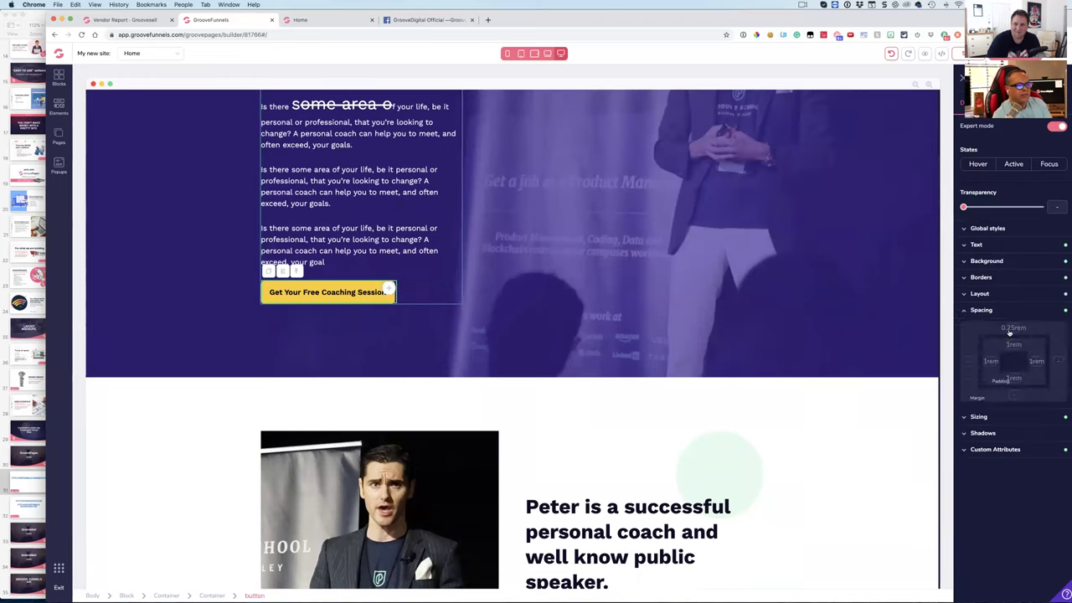
{"action": "left_click", "coordinate": [1012, 328]}
{"action": "left_click_drag", "start_coordinate": [970, 412], "coordinate": [974, 412]}
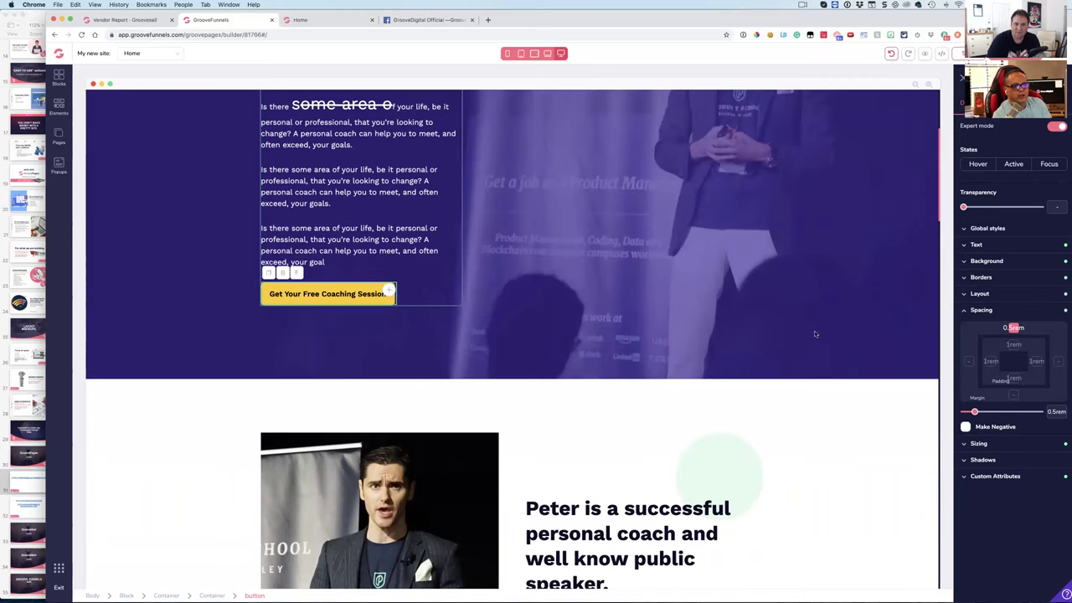
{"action": "left_click", "coordinate": [1013, 344]}
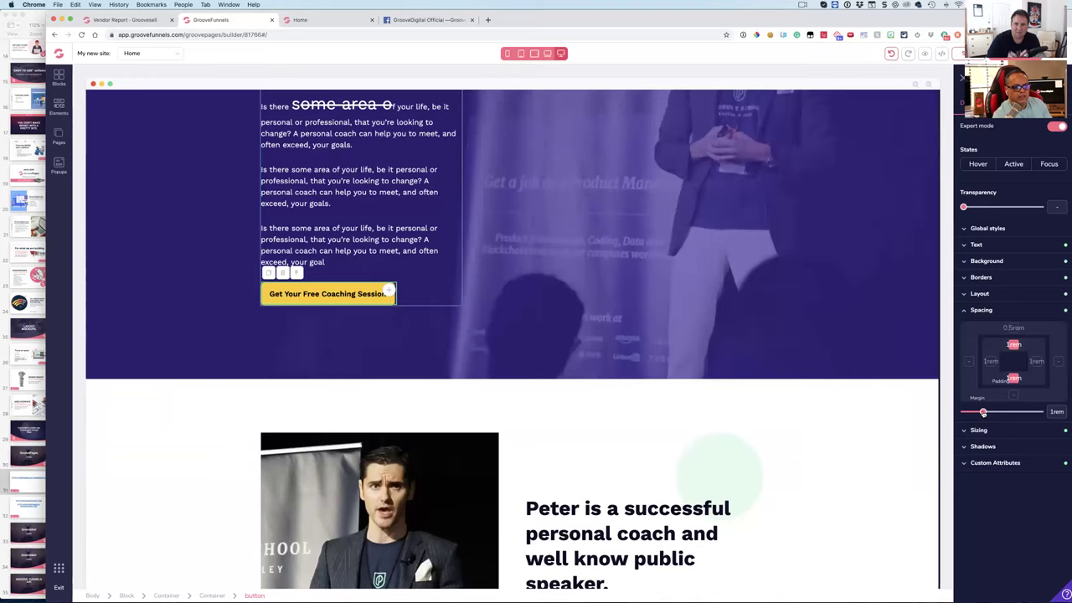
{"action": "left_click_drag", "start_coordinate": [984, 412], "coordinate": [986, 412]}
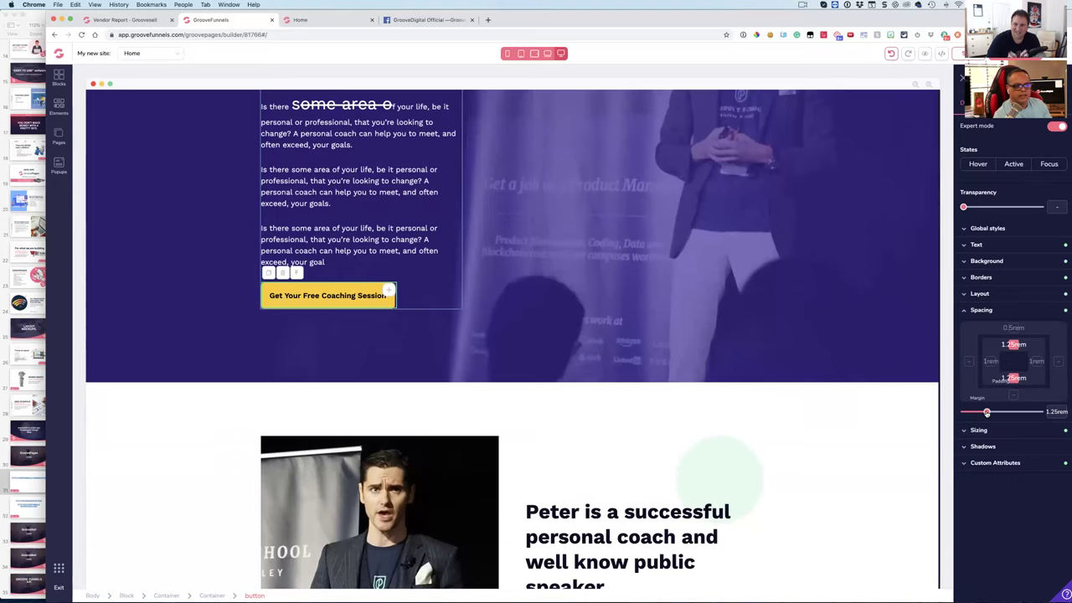
{"action": "left_click", "coordinate": [977, 310]}
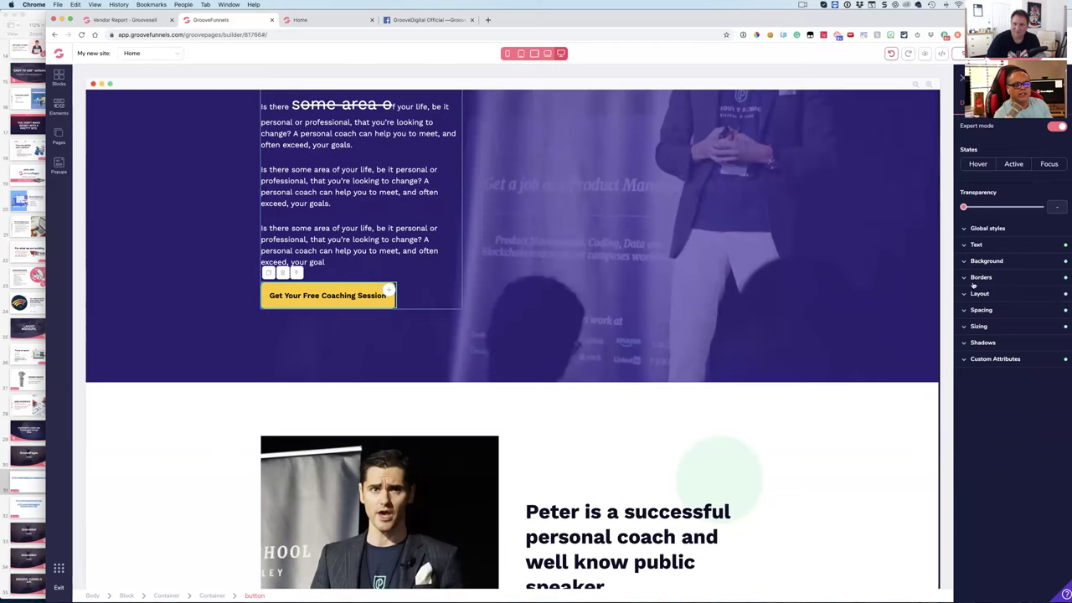
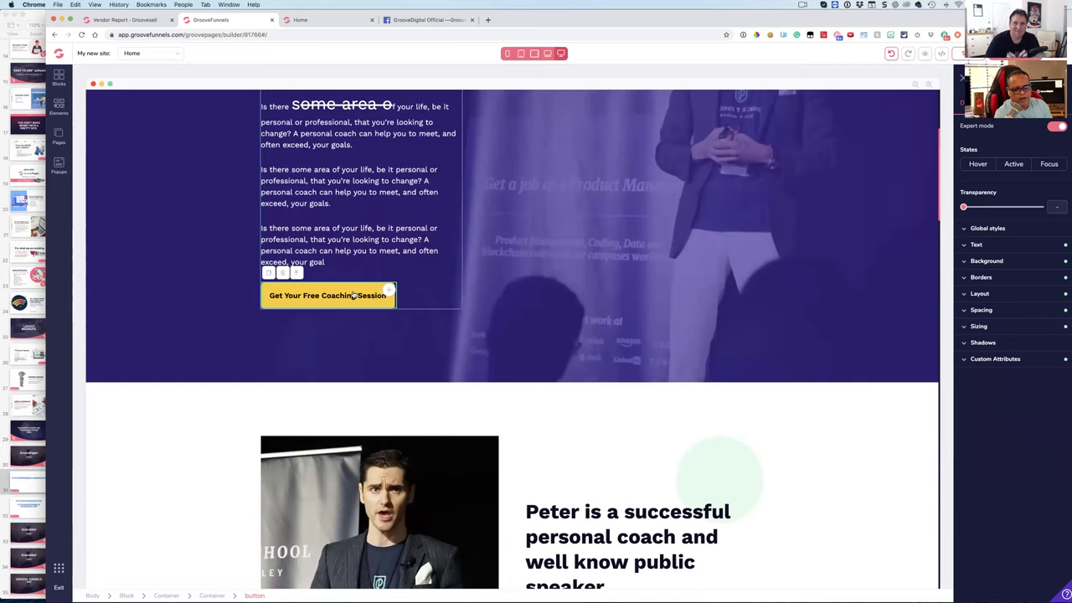
Step: Change the 'Get Your Free Coaching Session' button text weight from semibold to black
{"action": "scroll", "coordinate": [354, 295], "scroll_direction": "down", "scroll_amount": 1}
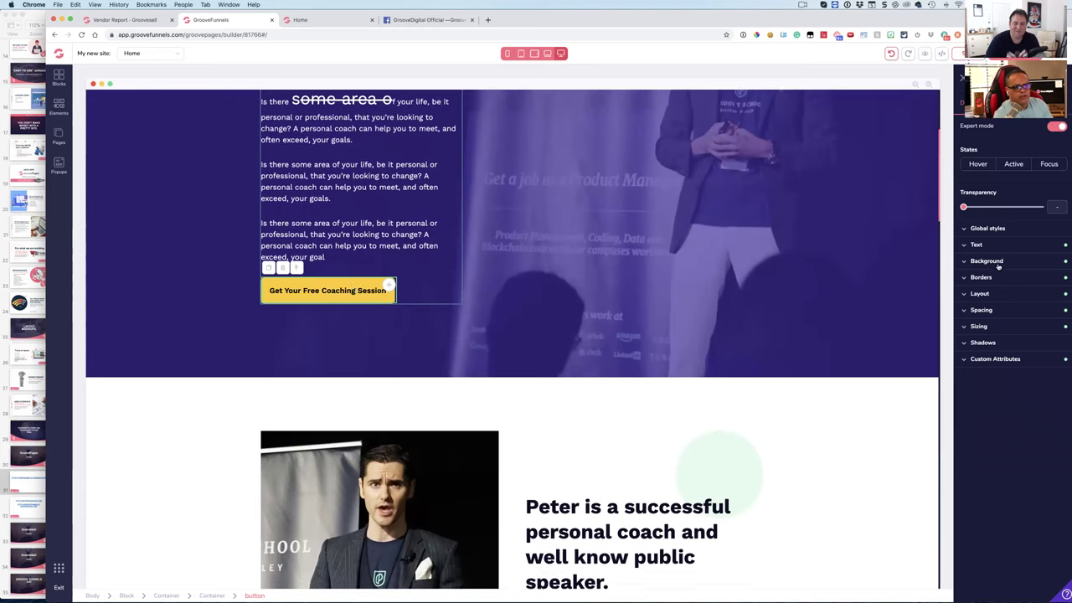
{"action": "left_click", "coordinate": [994, 262]}
{"action": "left_click", "coordinate": [995, 265]}
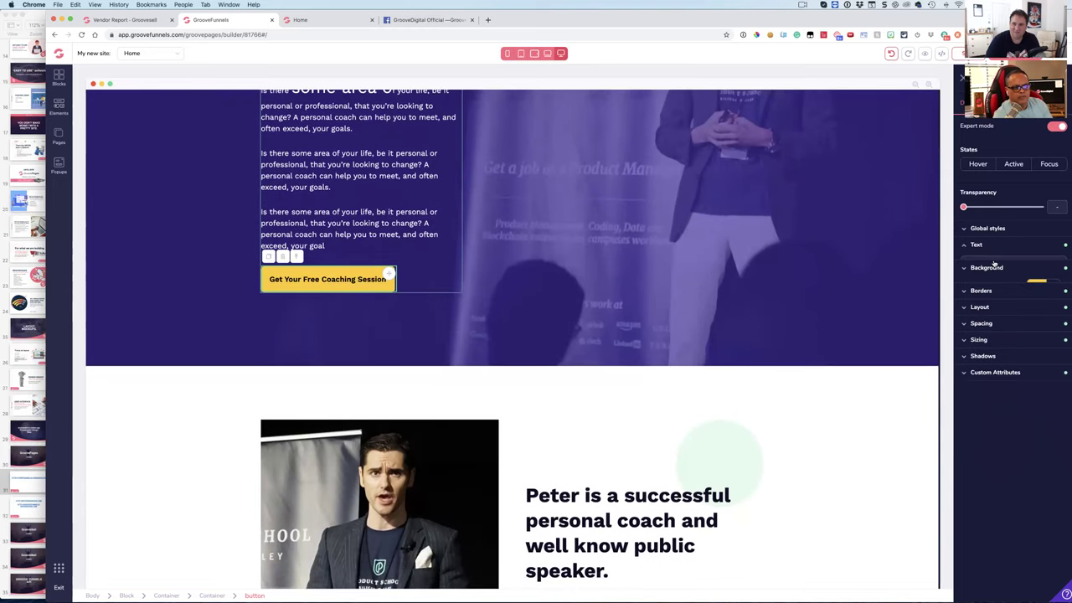
{"action": "left_click", "coordinate": [976, 244]}
{"action": "left_click", "coordinate": [989, 262]}
{"action": "left_click", "coordinate": [991, 263]}
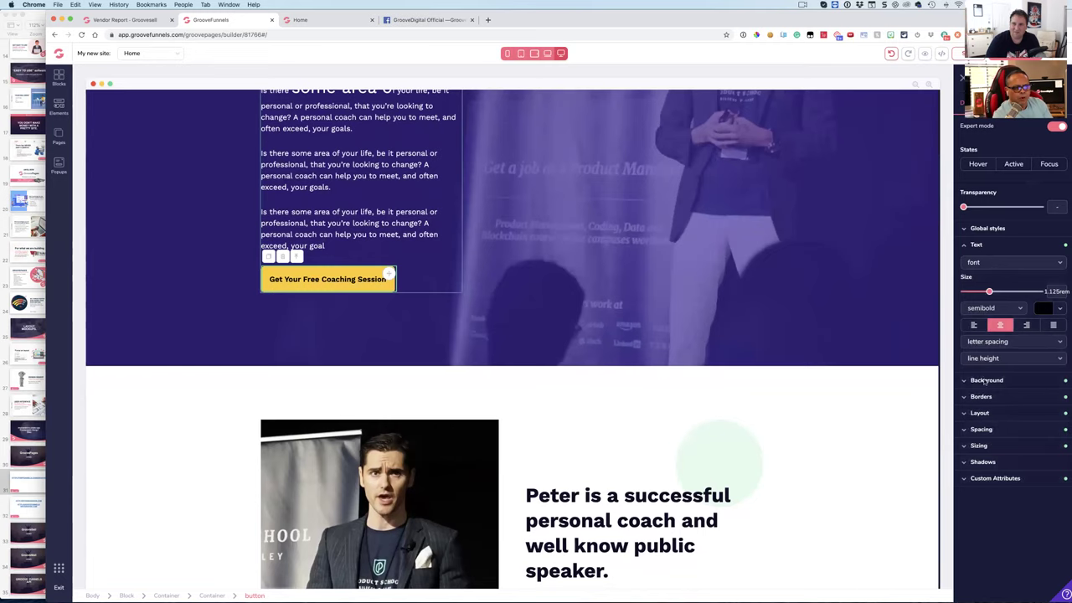
{"action": "left_click", "coordinate": [994, 307]}
{"action": "left_click", "coordinate": [976, 424]}
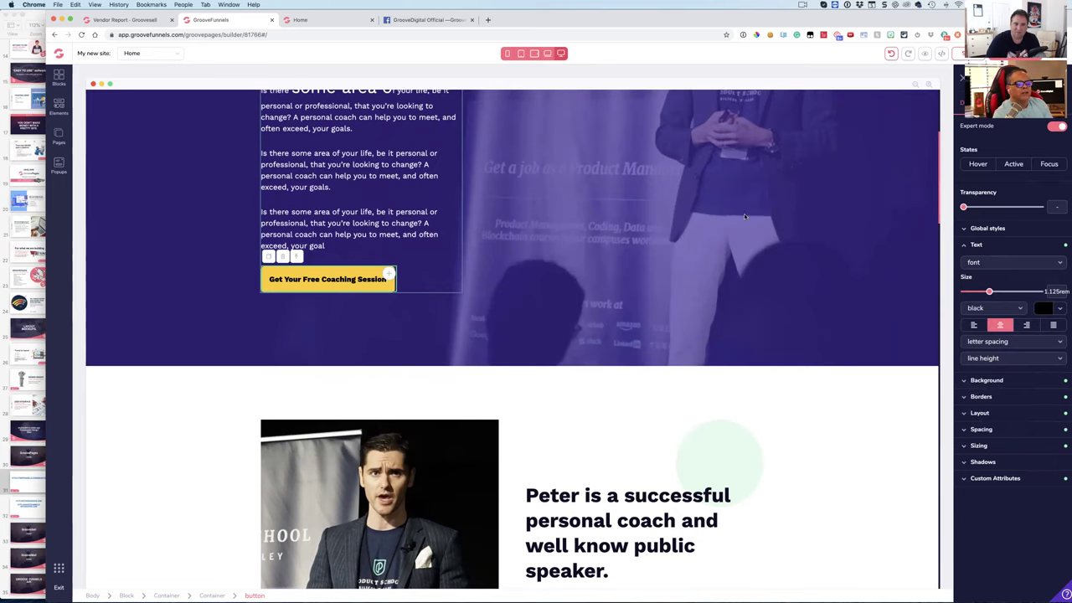
{"action": "scroll", "coordinate": [455, 264], "scroll_direction": "down", "scroll_amount": 10}
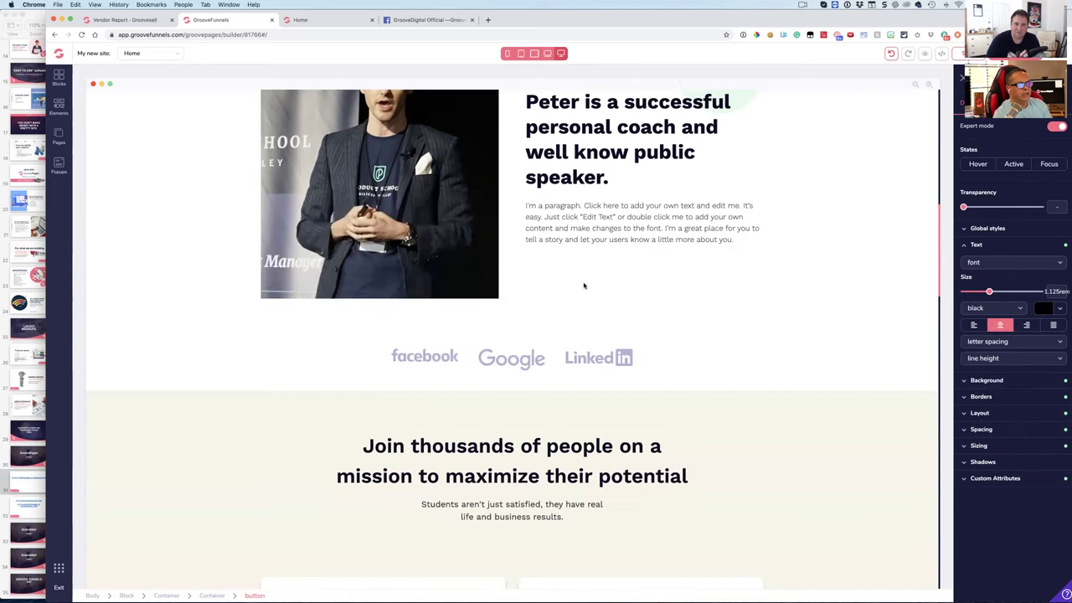
{"action": "scroll", "coordinate": [642, 374], "scroll_direction": "down", "scroll_amount": 8}
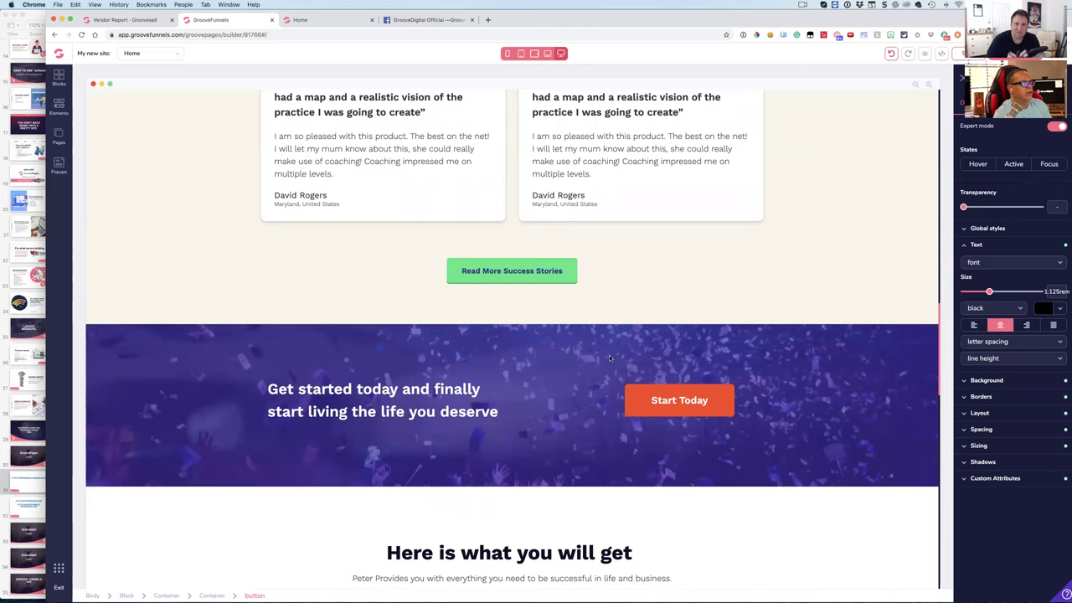
{"action": "scroll", "coordinate": [609, 358], "scroll_direction": "up", "scroll_amount": 17}
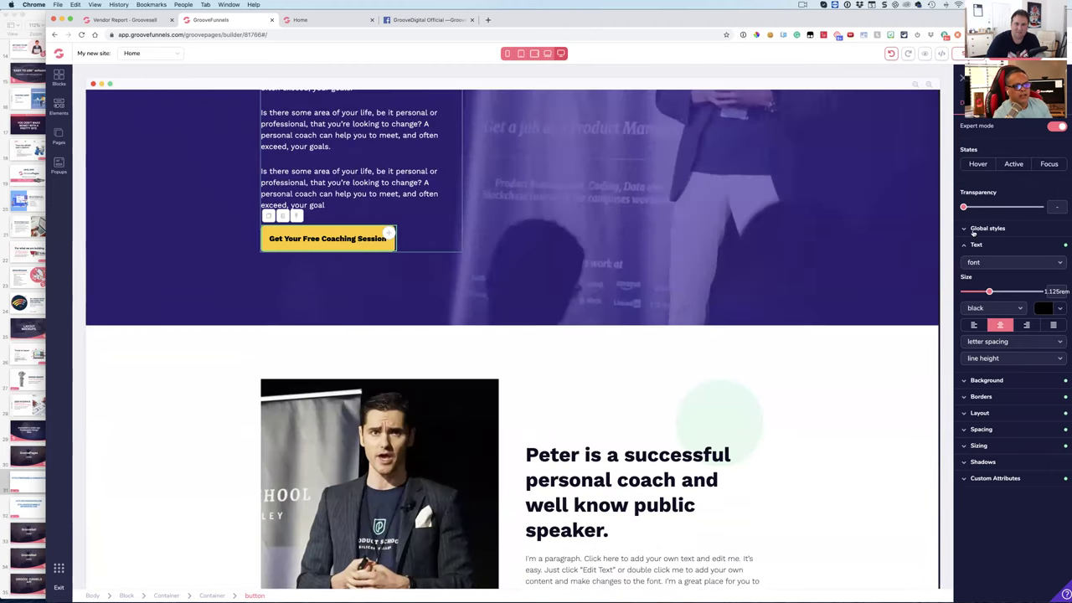
{"action": "left_click", "coordinate": [973, 232]}
Step: Save the coaching-session button's current styling as a new global style named 'BB'
{"action": "left_click", "coordinate": [989, 248]}
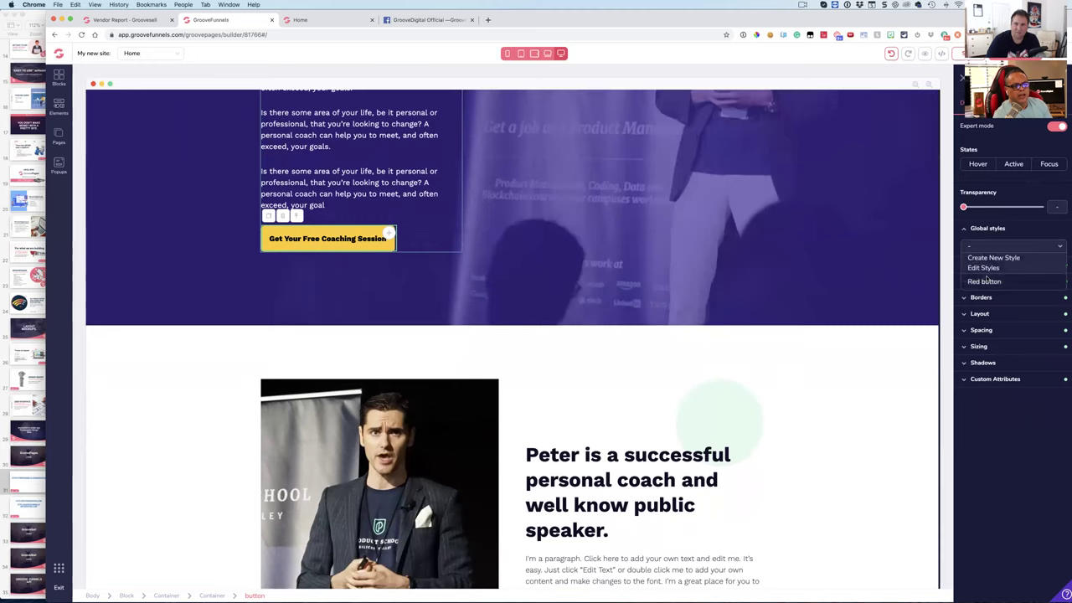
{"action": "left_click", "coordinate": [990, 258]}
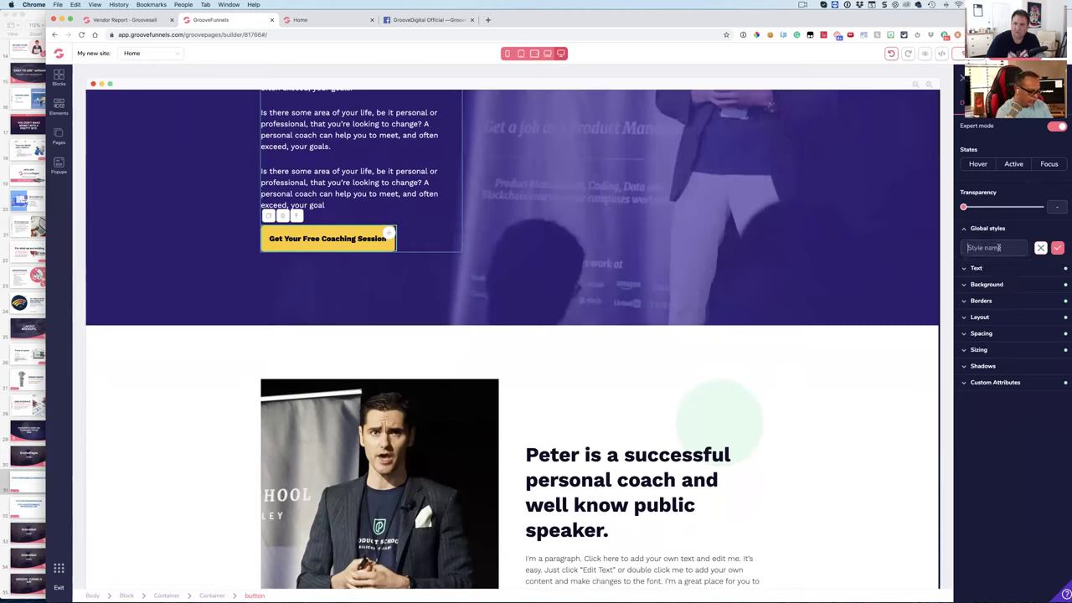
{"action": "type", "text": "BB"}
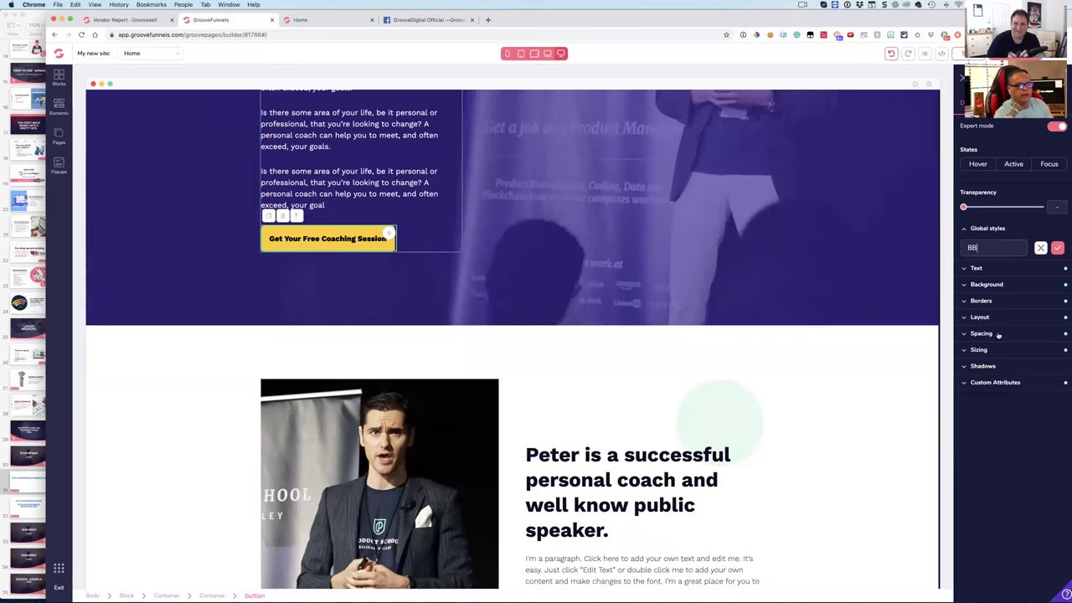
{"action": "left_click", "coordinate": [1058, 248]}
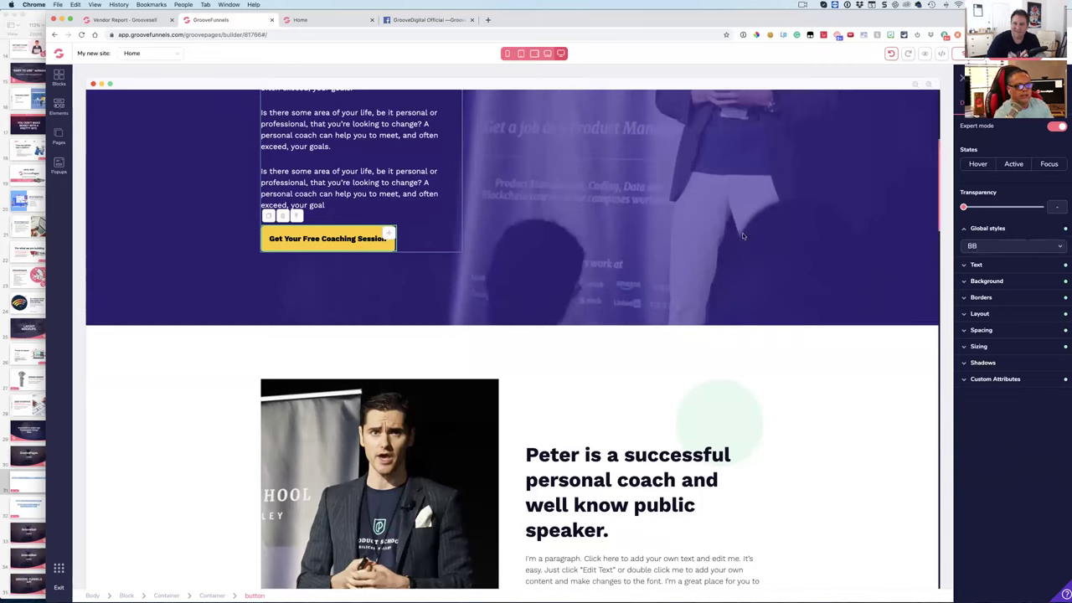
{"action": "left_click", "coordinate": [962, 230]}
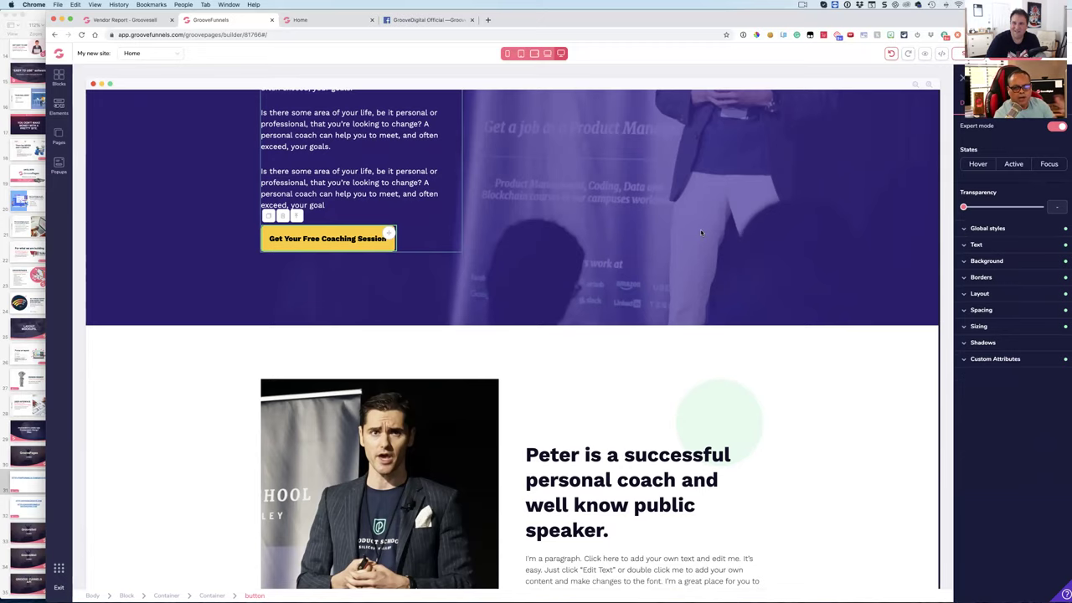
{"action": "scroll", "coordinate": [694, 236], "scroll_direction": "down", "scroll_amount": 6}
Step: Apply the BB global style to the Start Today and Read More Success Stories buttons
{"action": "scroll", "coordinate": [703, 232], "scroll_direction": "down", "scroll_amount": 7}
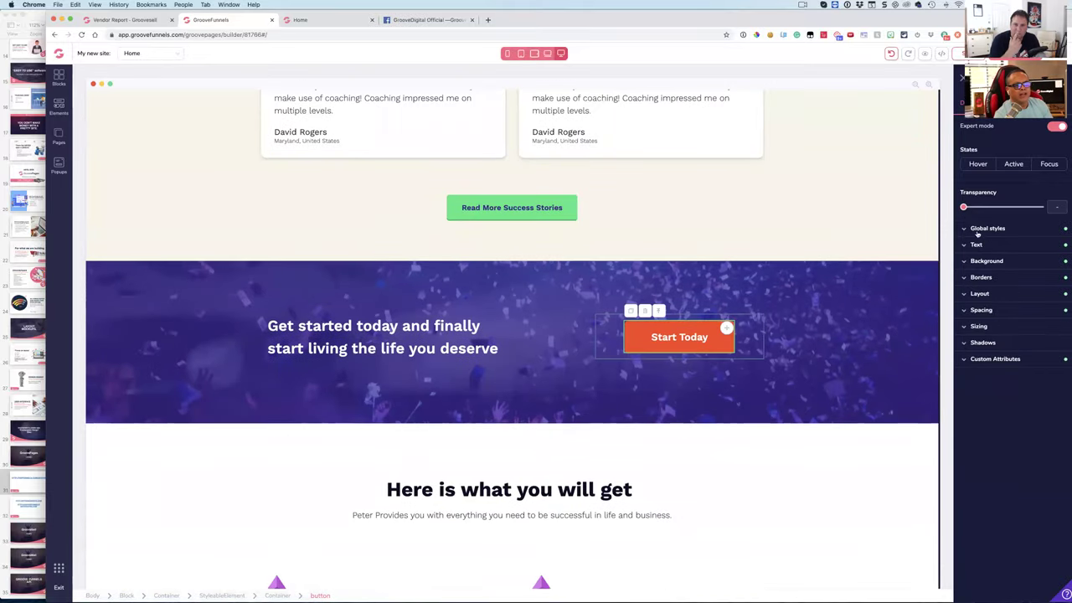
{"action": "left_click", "coordinate": [973, 229]}
{"action": "left_click", "coordinate": [985, 245]}
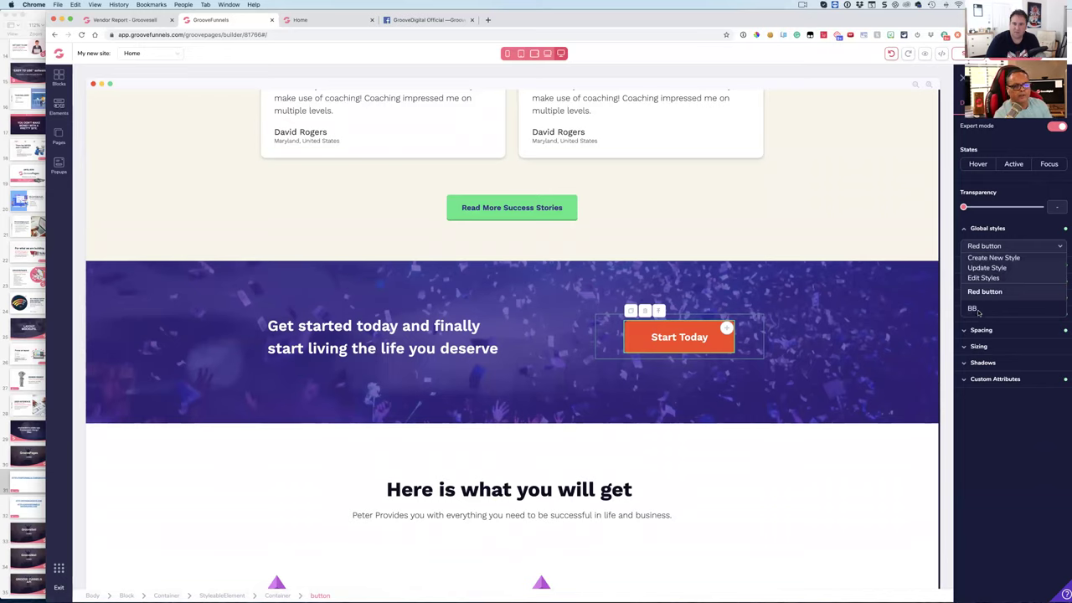
{"action": "left_click", "coordinate": [972, 308]}
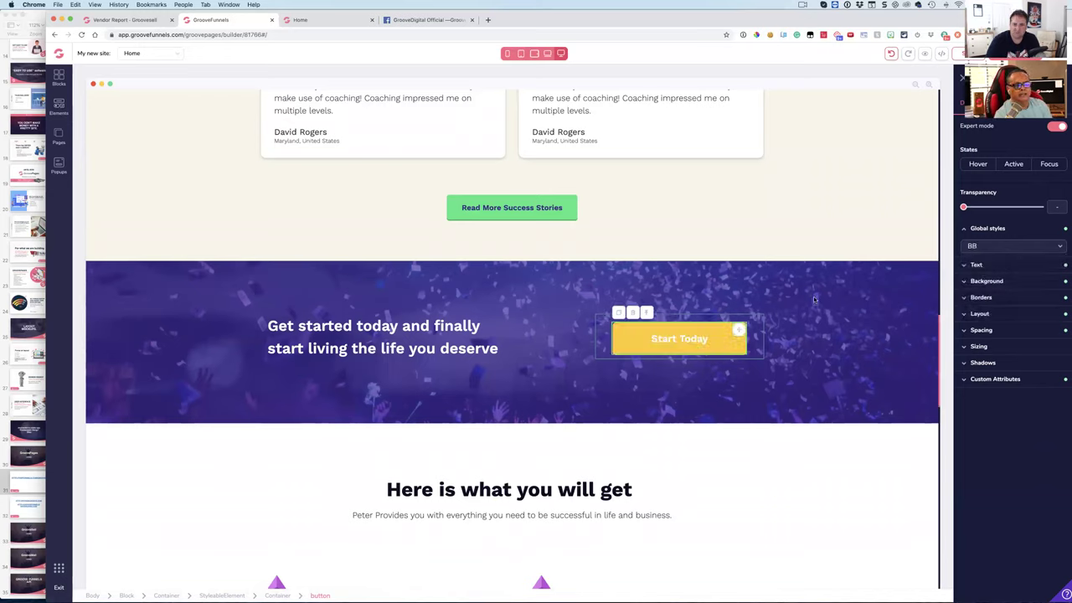
{"action": "left_click", "coordinate": [516, 212]}
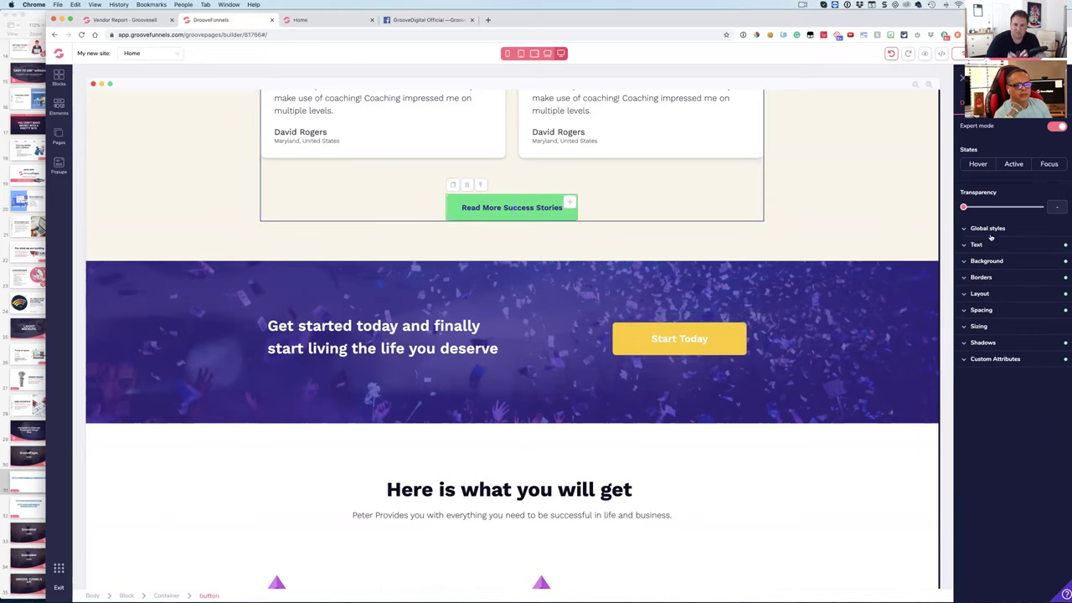
{"action": "left_click", "coordinate": [988, 228]}
{"action": "left_click", "coordinate": [1013, 246]}
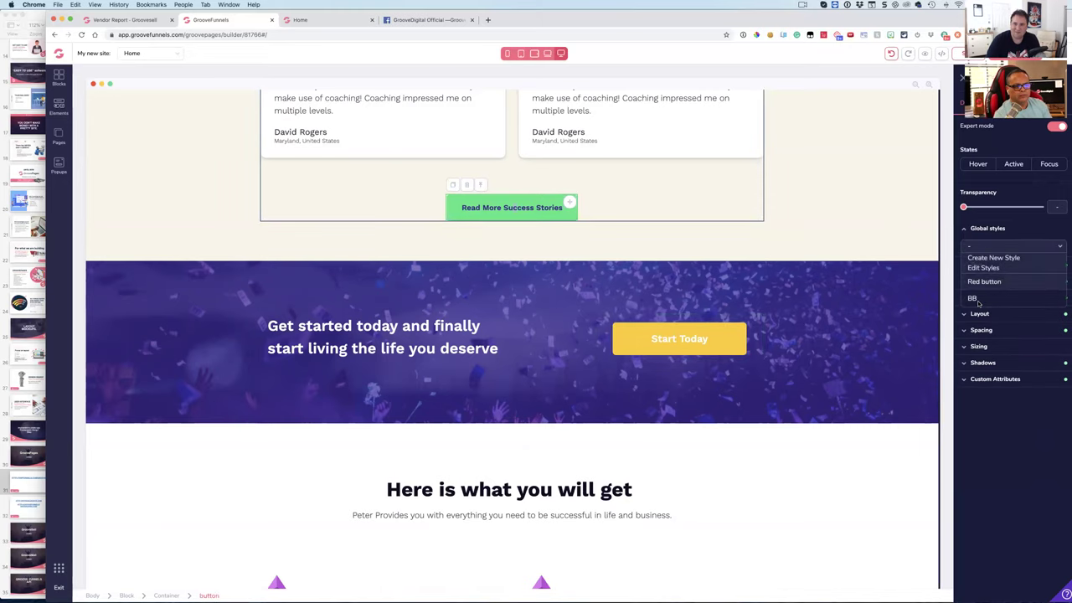
{"action": "left_click", "coordinate": [976, 305]}
{"action": "left_click", "coordinate": [337, 230]}
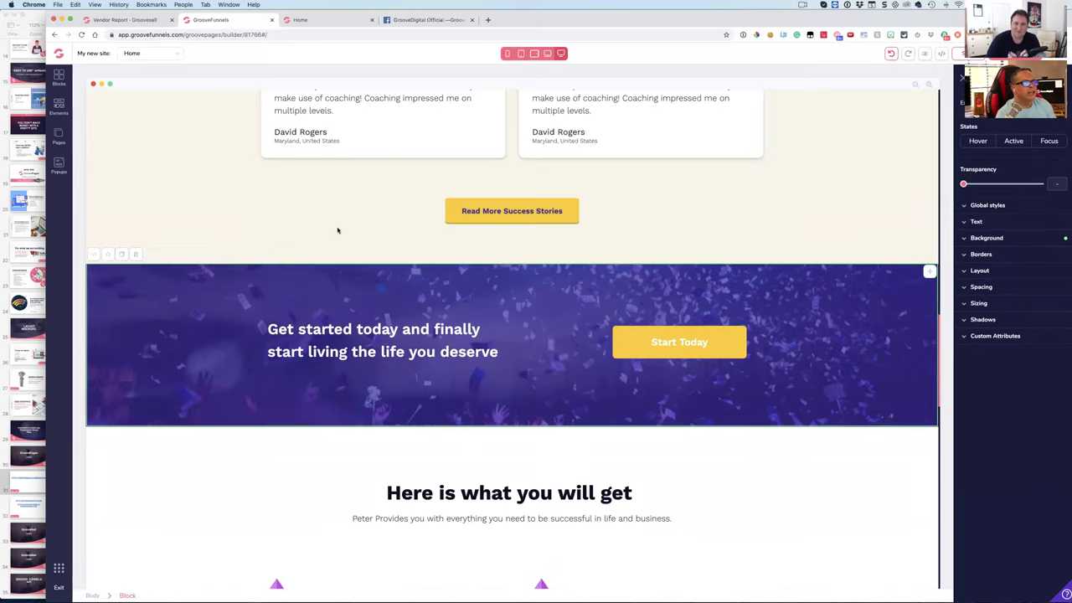
Step: Return to the top of the Home page and open the Blocks library
{"action": "scroll", "coordinate": [337, 231], "scroll_direction": "up", "scroll_amount": 3}
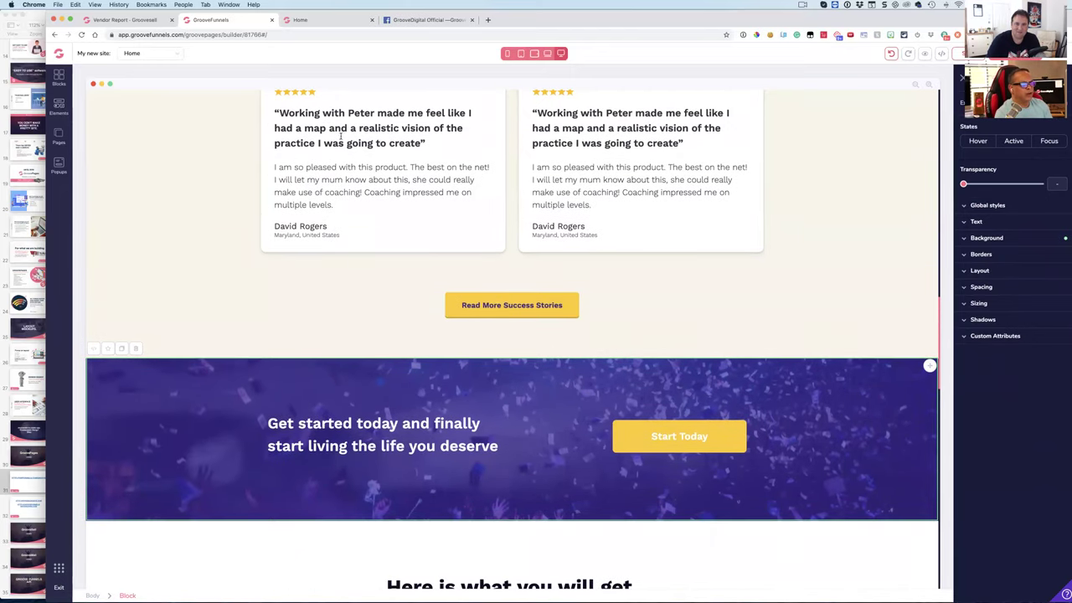
{"action": "scroll", "coordinate": [358, 146], "scroll_direction": "up", "scroll_amount": 8}
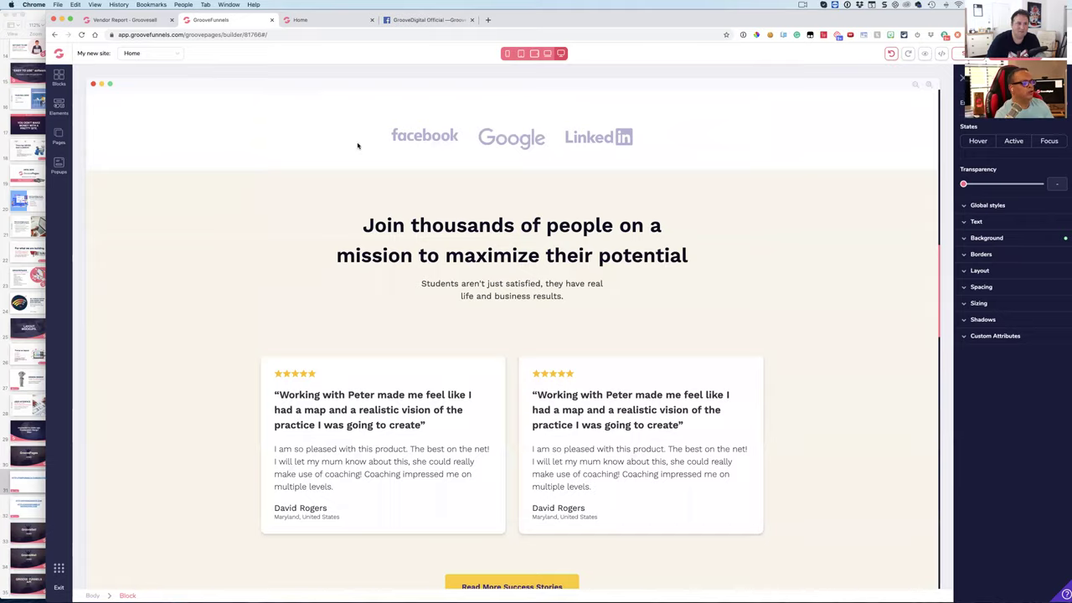
{"action": "scroll", "coordinate": [357, 146], "scroll_direction": "up", "scroll_amount": 20}
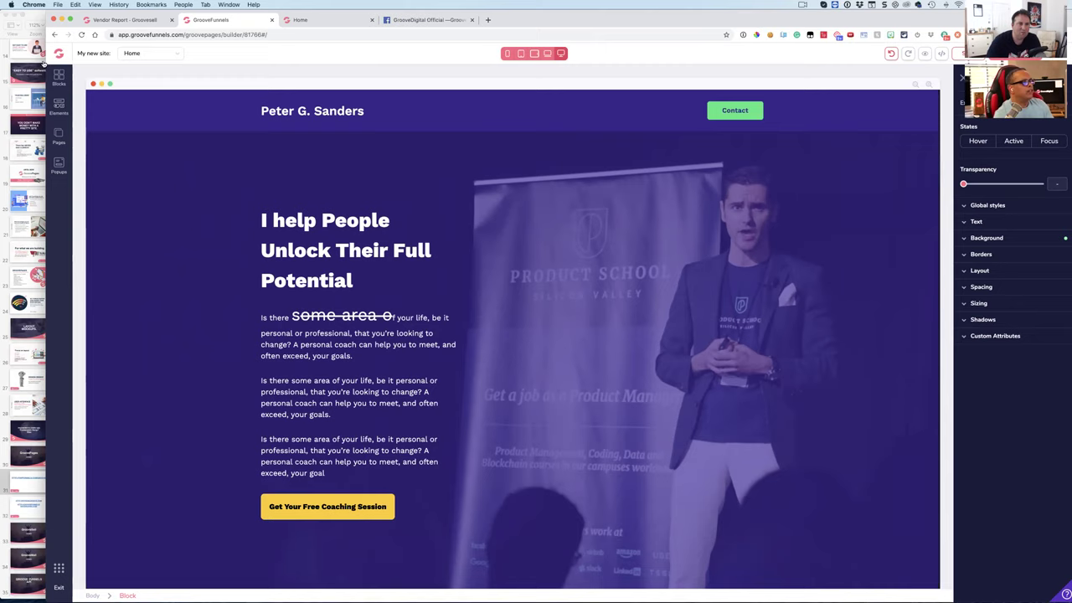
{"action": "left_click", "coordinate": [63, 79]}
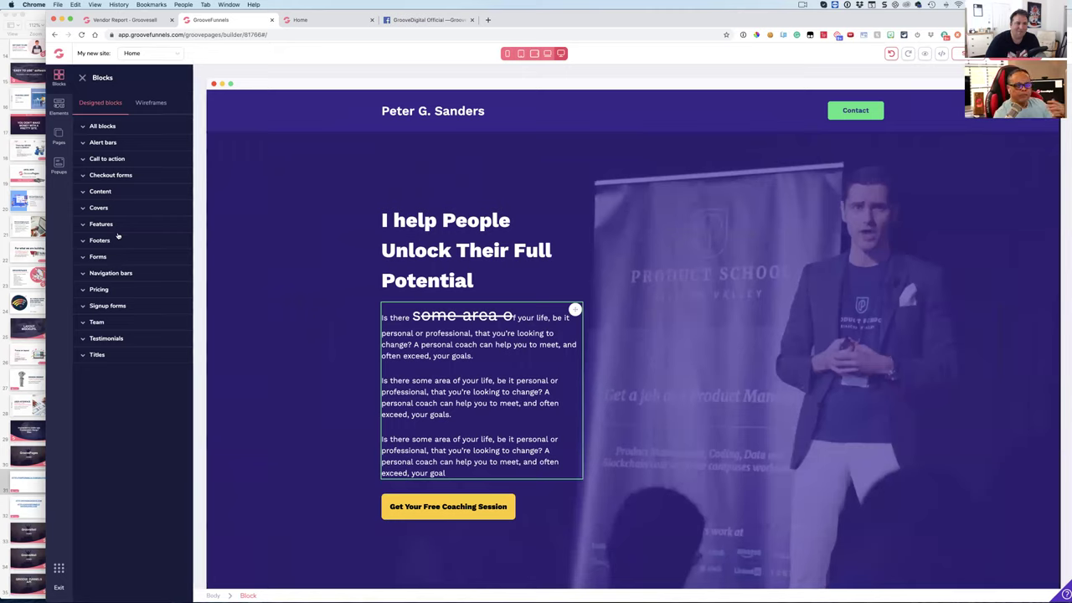
Step: Browse the Features, Content and Footers block categories in the library
{"action": "left_click", "coordinate": [120, 226]}
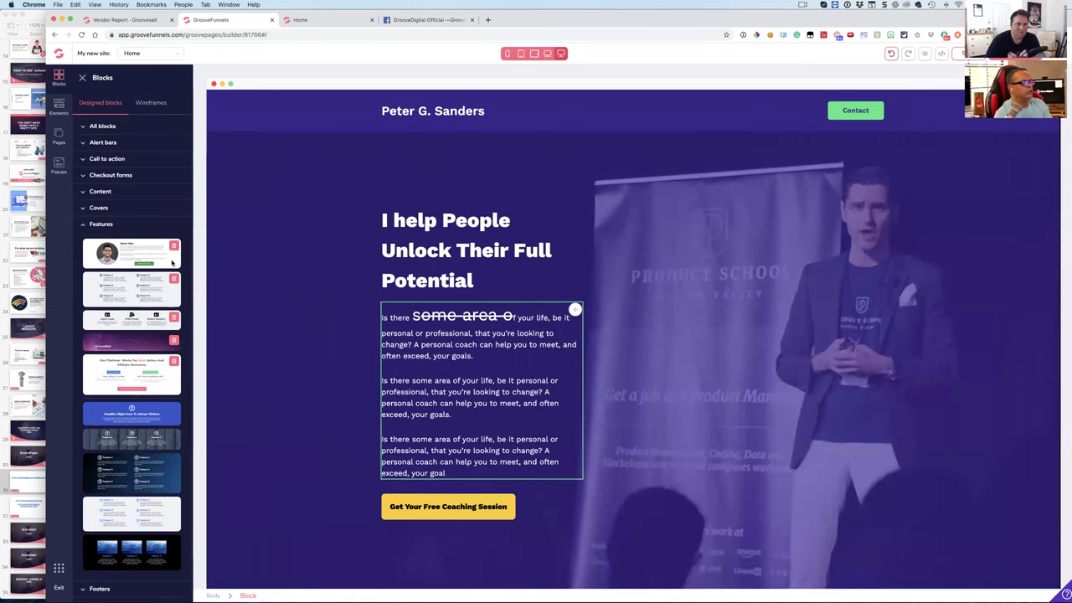
{"action": "scroll", "coordinate": [546, 365], "scroll_direction": "down", "scroll_amount": 5}
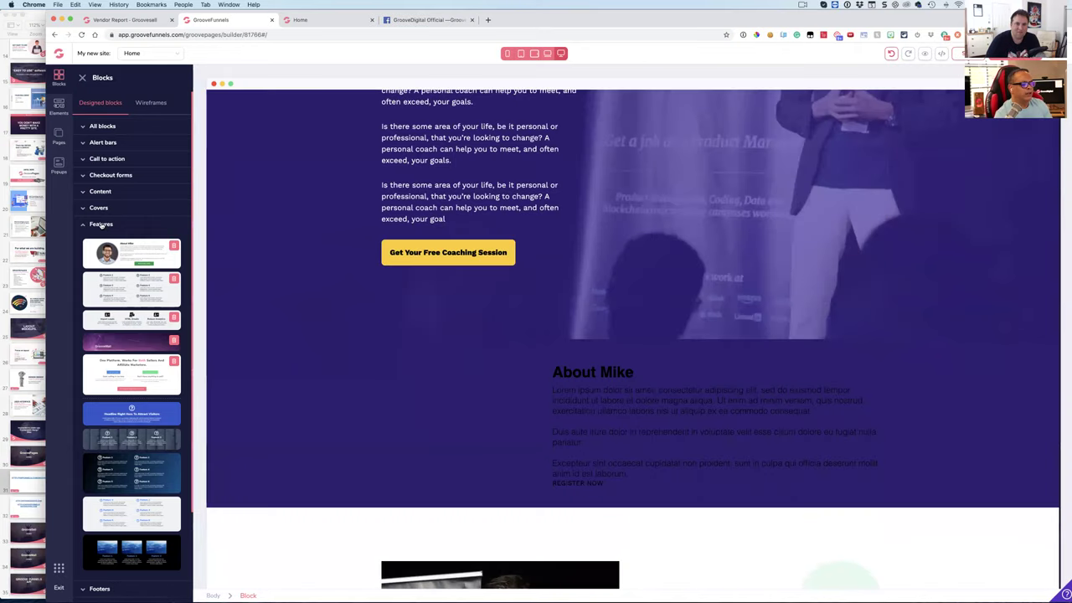
{"action": "left_click", "coordinate": [100, 224]}
{"action": "left_click", "coordinate": [111, 192]}
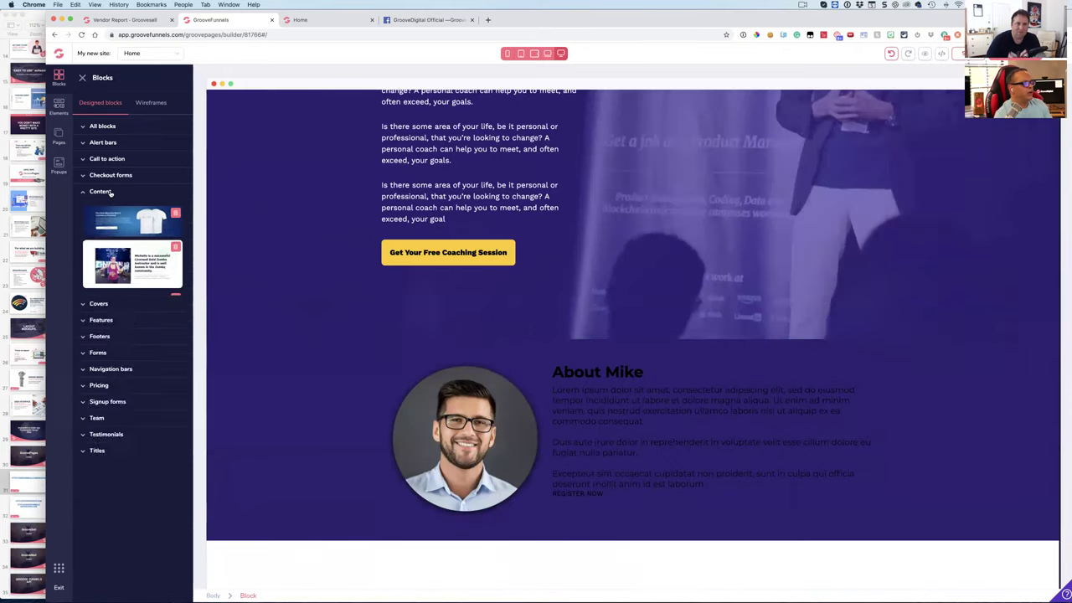
{"action": "left_click", "coordinate": [104, 192]}
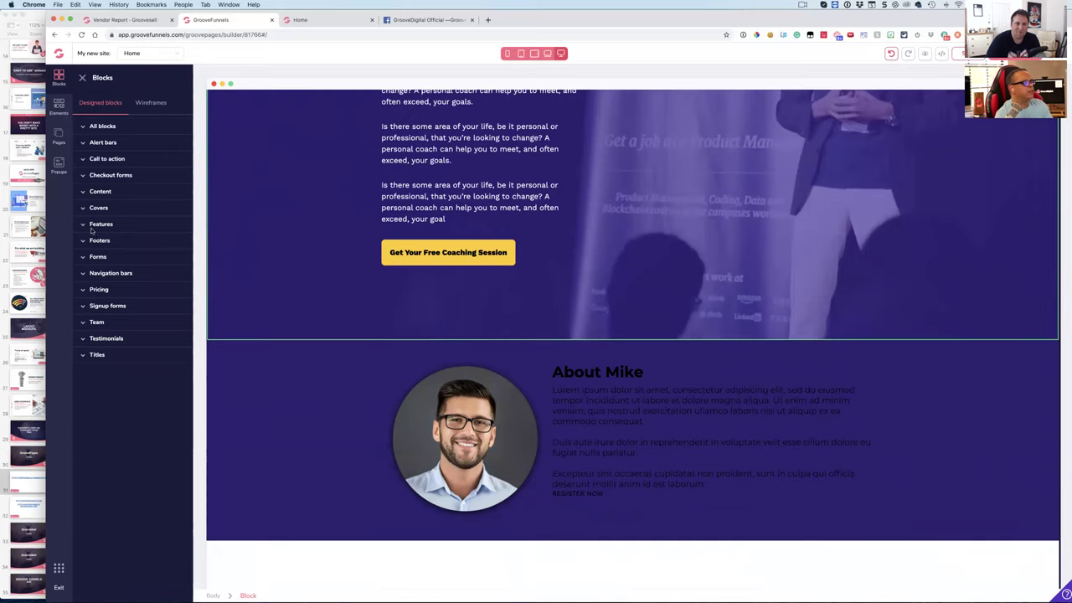
{"action": "left_click", "coordinate": [101, 240]}
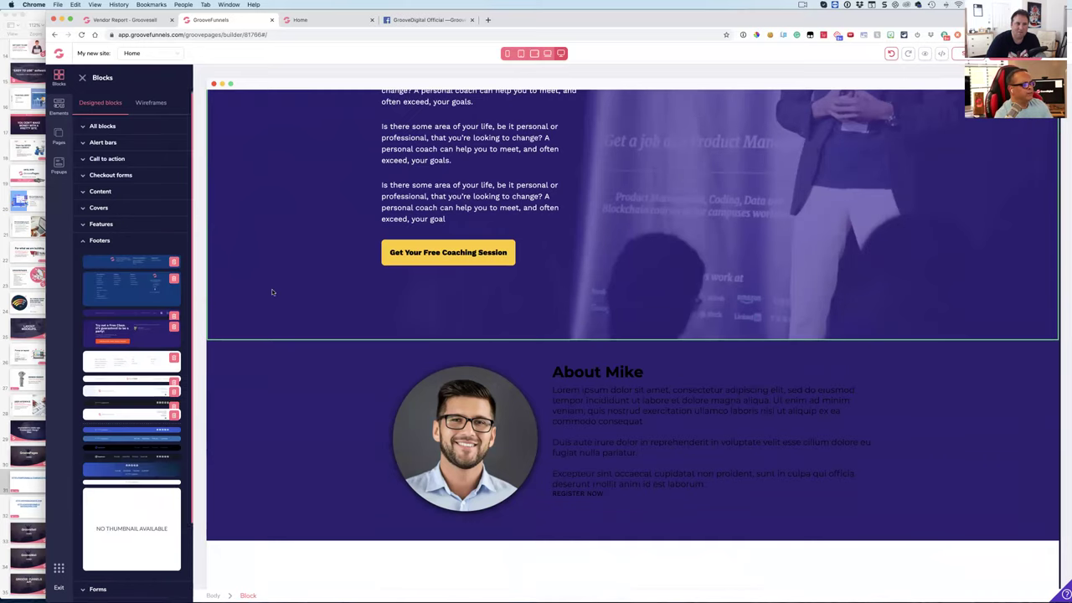
Step: Select the 'Request a free coaching session' block at the page bottom and delete it
{"action": "scroll", "coordinate": [291, 300], "scroll_direction": "down", "scroll_amount": 2}
{"action": "scroll", "coordinate": [296, 303], "scroll_direction": "down", "scroll_amount": 20}
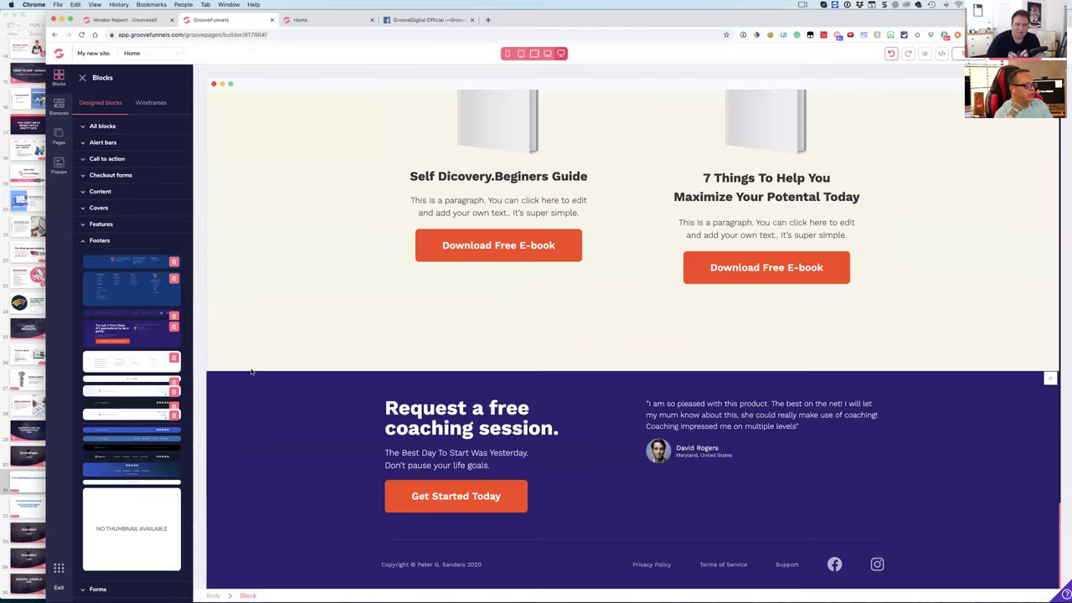
{"action": "left_click", "coordinate": [249, 374]}
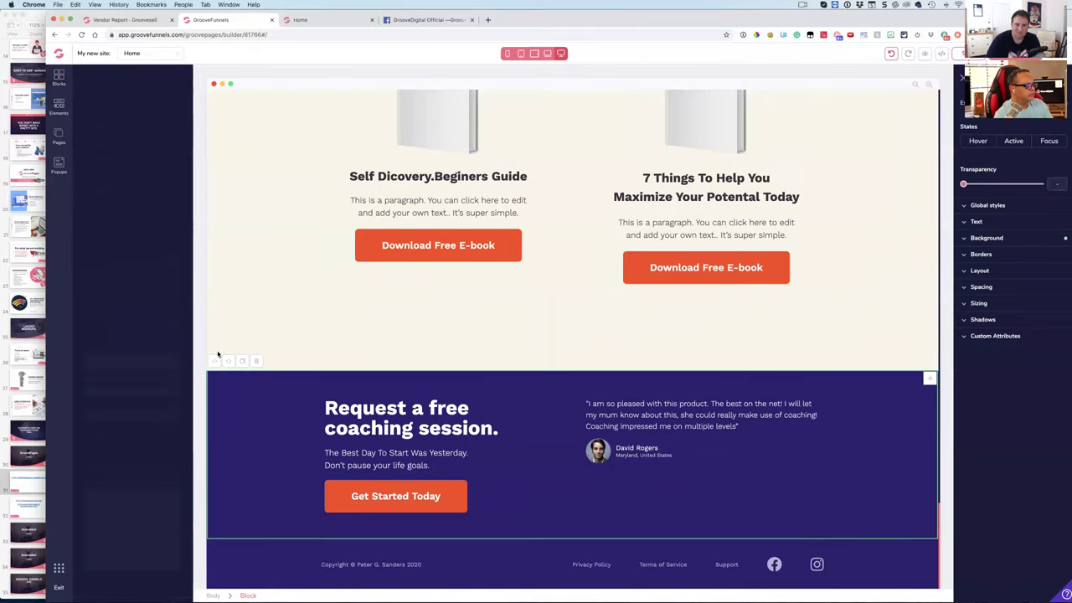
{"action": "key", "text": "Delete"}
{"action": "key", "text": "Escape"}
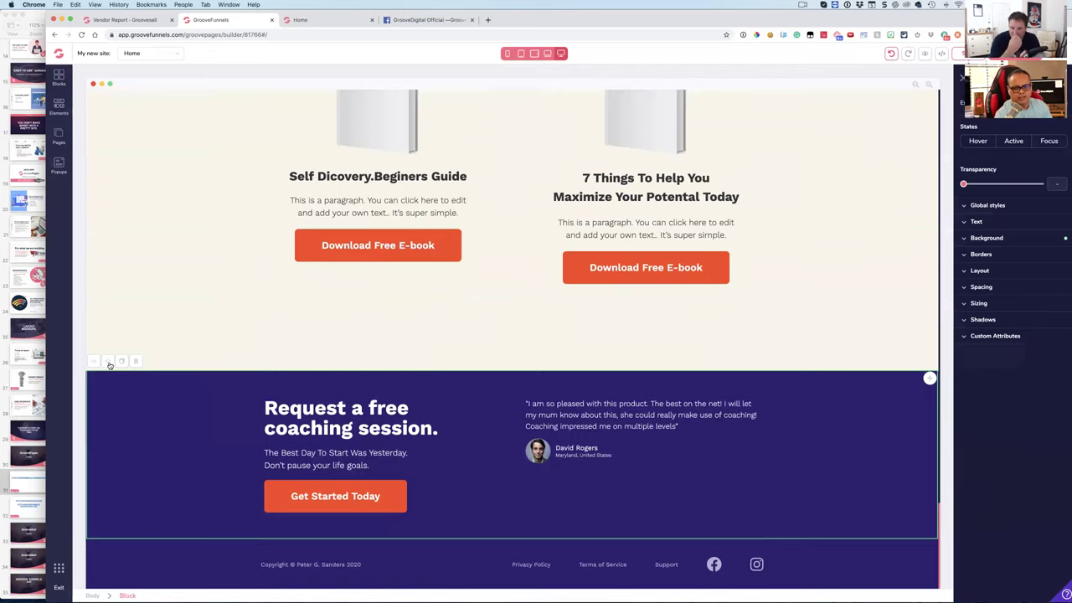
{"action": "key", "text": "Delete"}
Step: Confirm the coaching block deletion and drag a Footers block onto the bottom of the Home page
{"action": "left_click", "coordinate": [580, 336]}
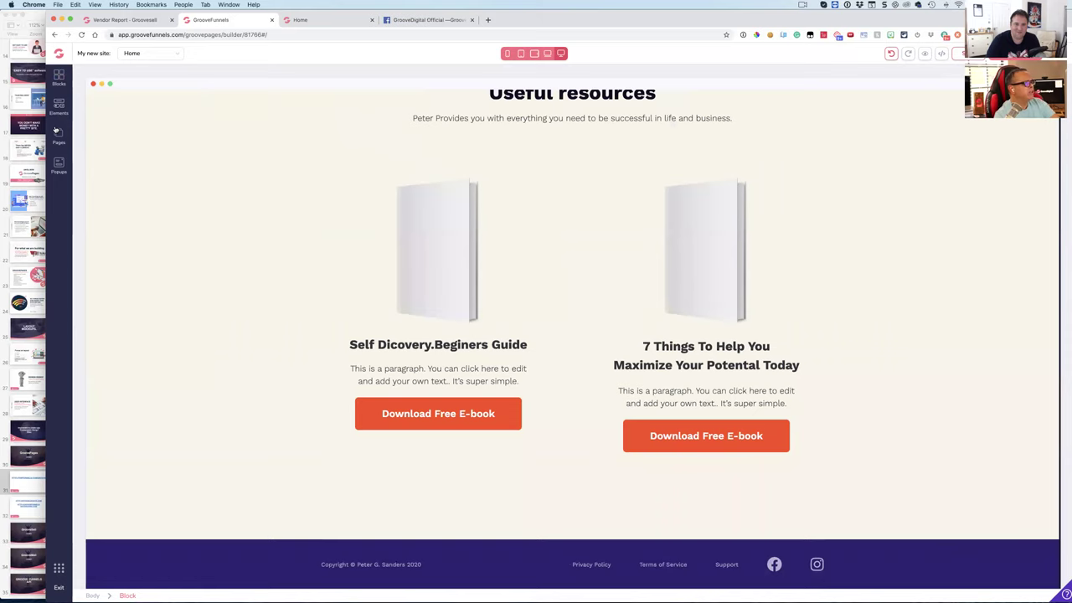
{"action": "left_click", "coordinate": [57, 134]}
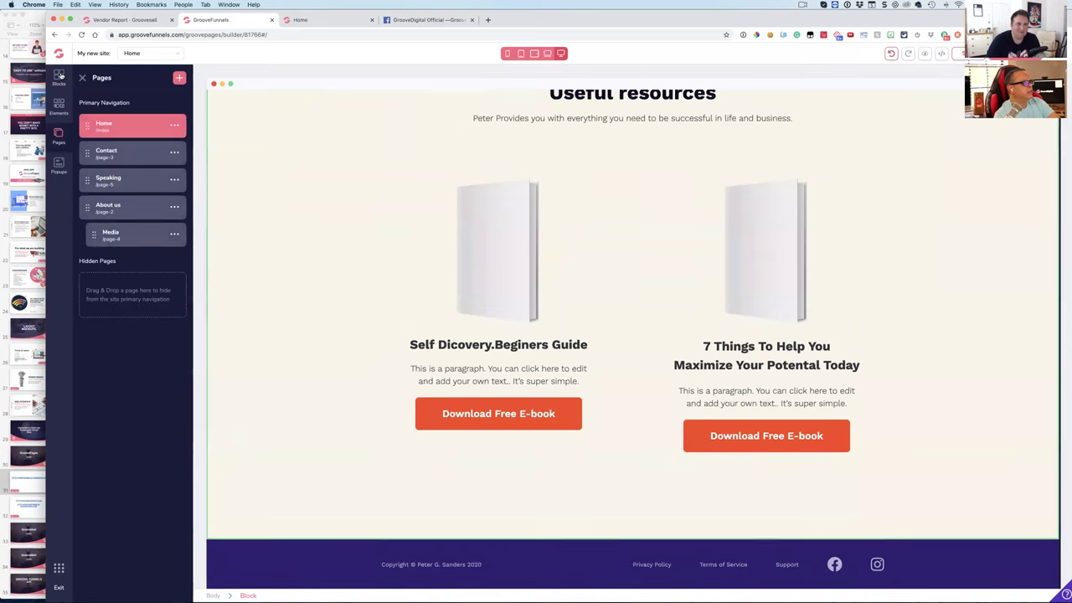
{"action": "left_click", "coordinate": [59, 77]}
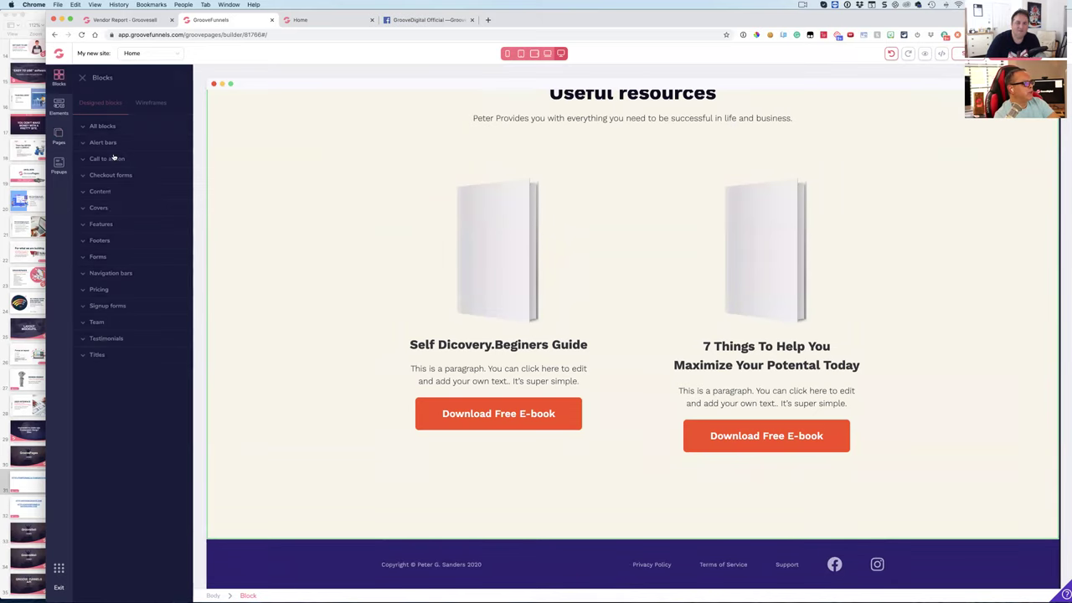
{"action": "left_click", "coordinate": [115, 242]}
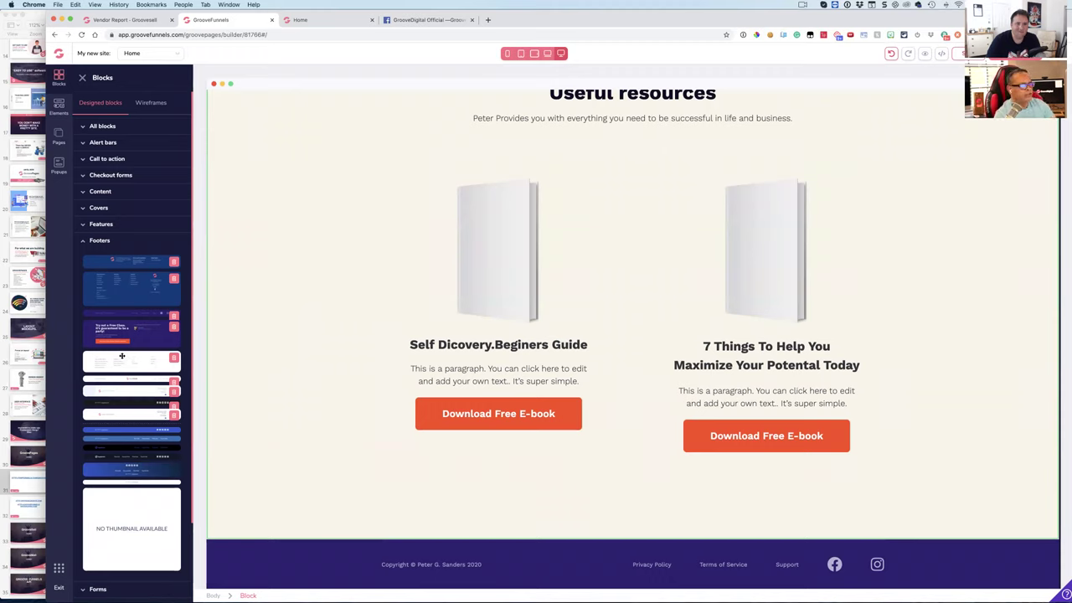
{"action": "left_click_drag", "start_coordinate": [500, 552], "coordinate": [452, 381]}
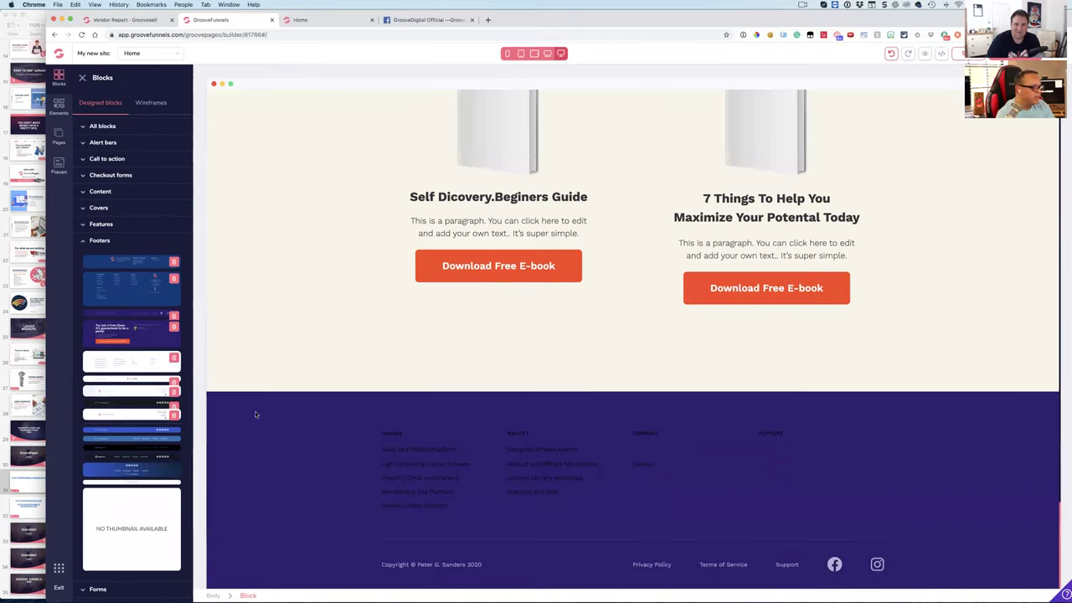
{"action": "left_click", "coordinate": [277, 531]}
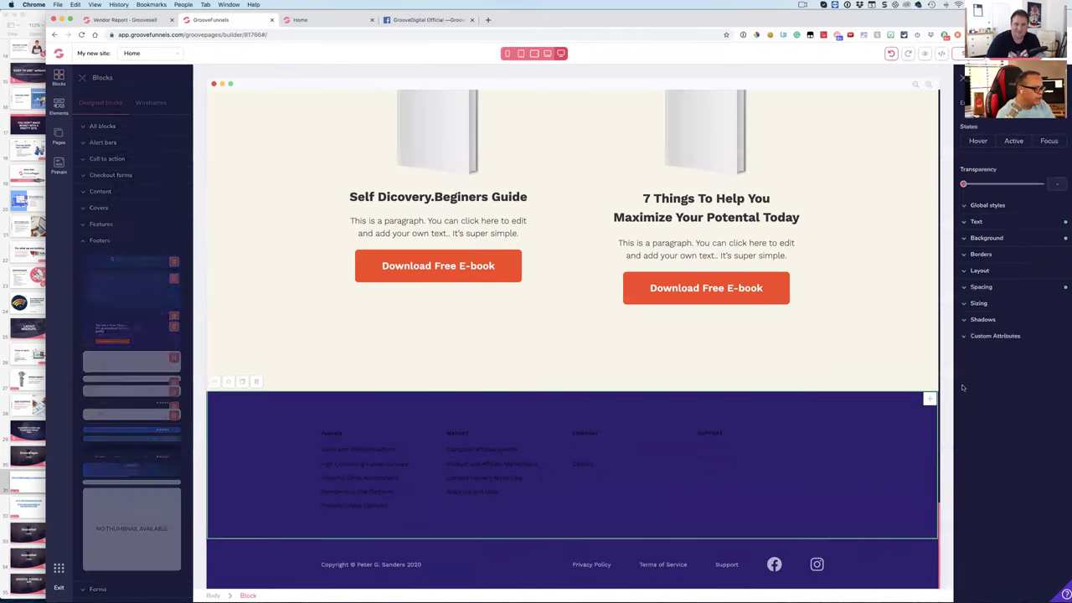
Step: Set the background of the new footer block and the copyright bar to white
{"action": "left_click", "coordinate": [986, 237]}
{"action": "left_click", "coordinate": [1037, 255]}
{"action": "left_click", "coordinate": [965, 302]}
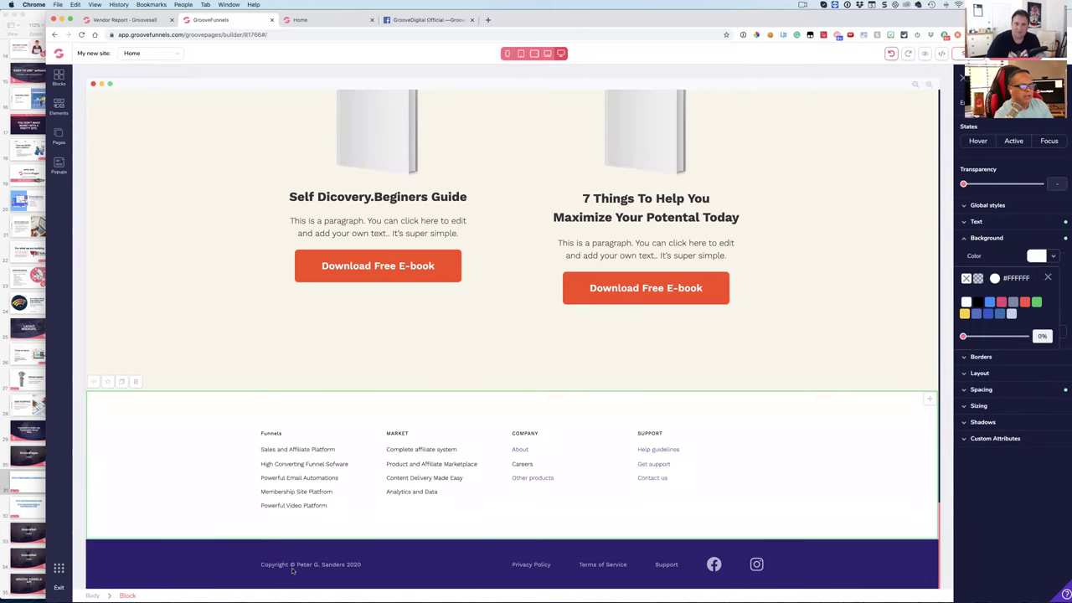
{"action": "left_click", "coordinate": [938, 295]}
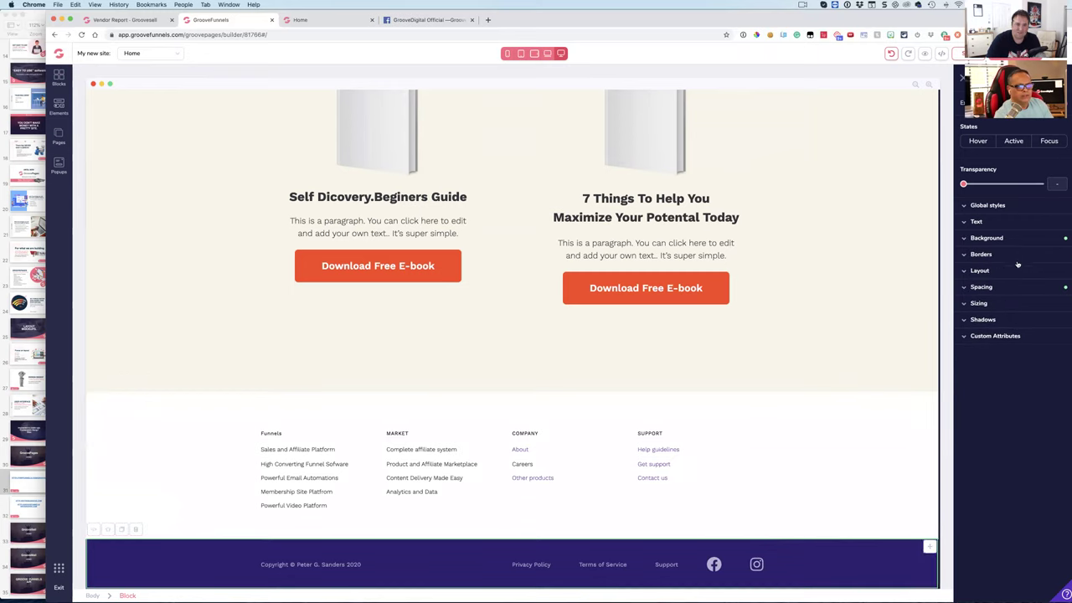
{"action": "left_click", "coordinate": [1020, 257]}
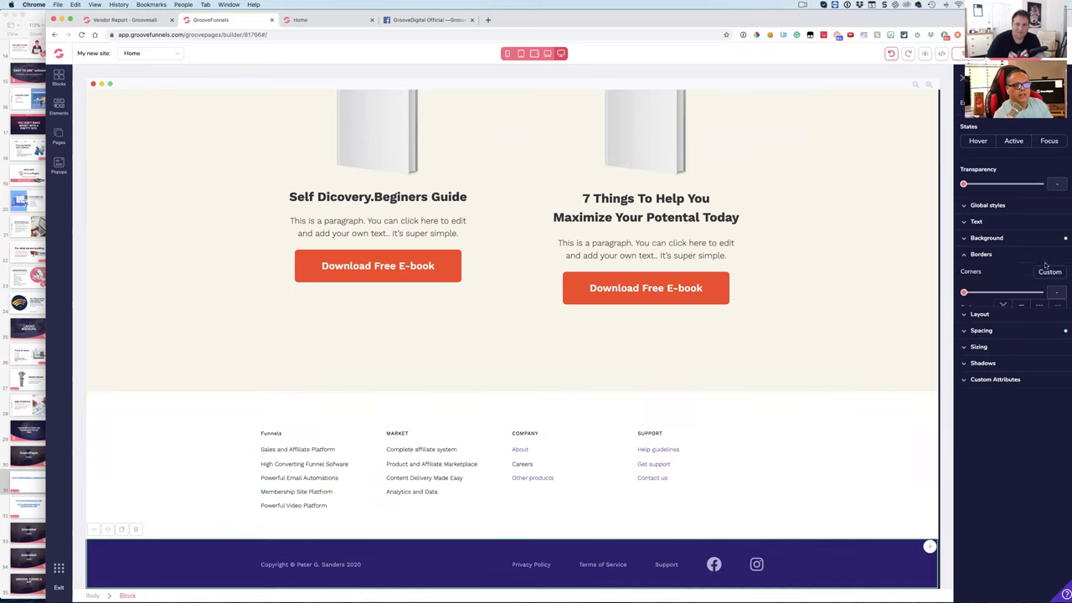
{"action": "left_click", "coordinate": [1020, 242]}
{"action": "left_click", "coordinate": [1037, 256]}
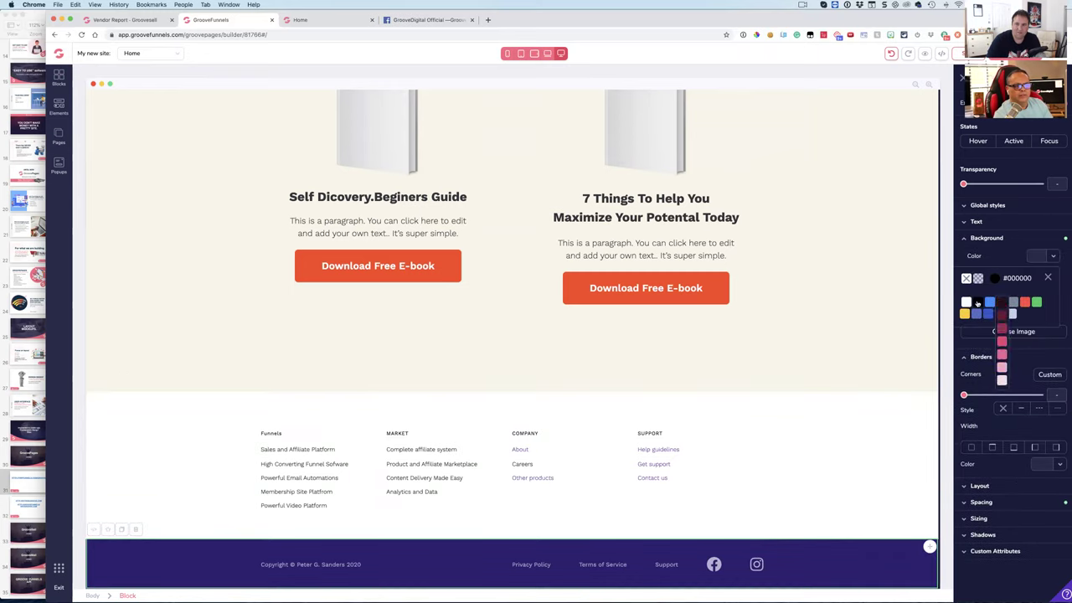
{"action": "left_click", "coordinate": [965, 301]}
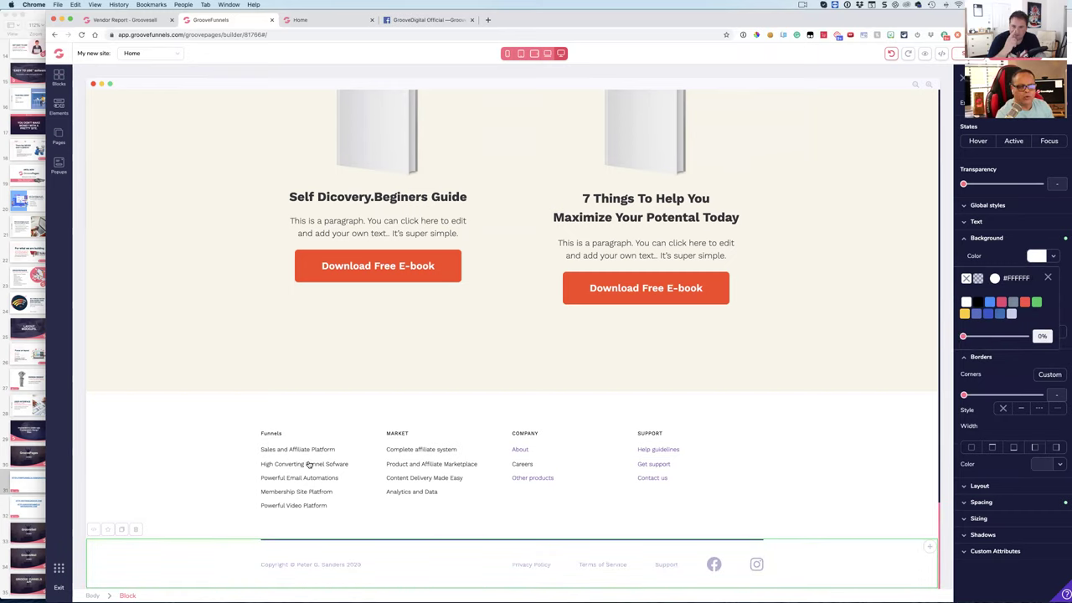
{"action": "scroll", "coordinate": [270, 359], "scroll_direction": "up", "scroll_amount": 15}
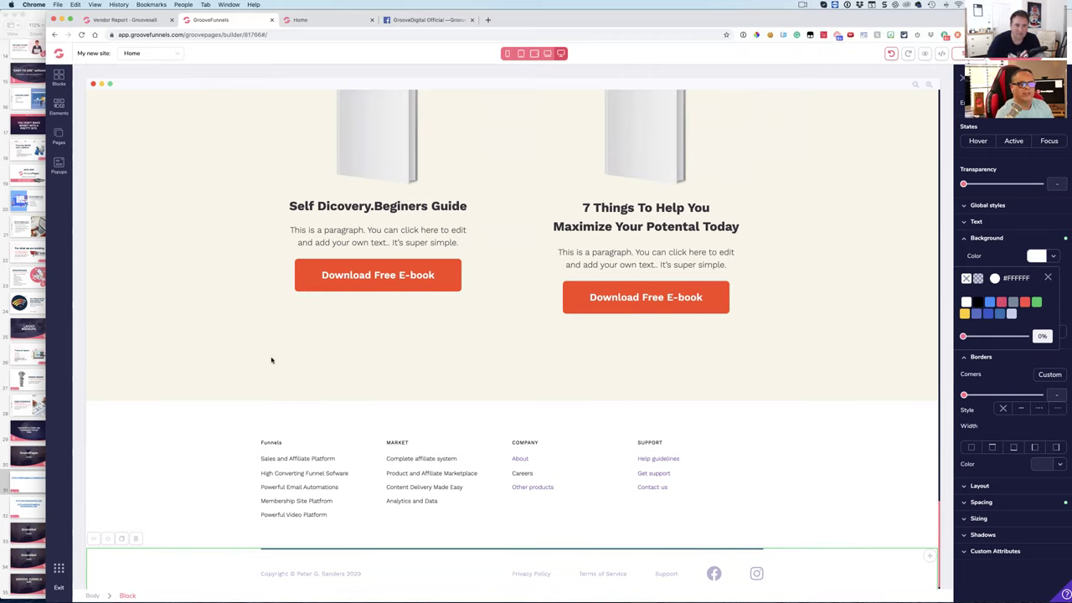
{"action": "scroll", "coordinate": [270, 359], "scroll_direction": "up", "scroll_amount": 20}
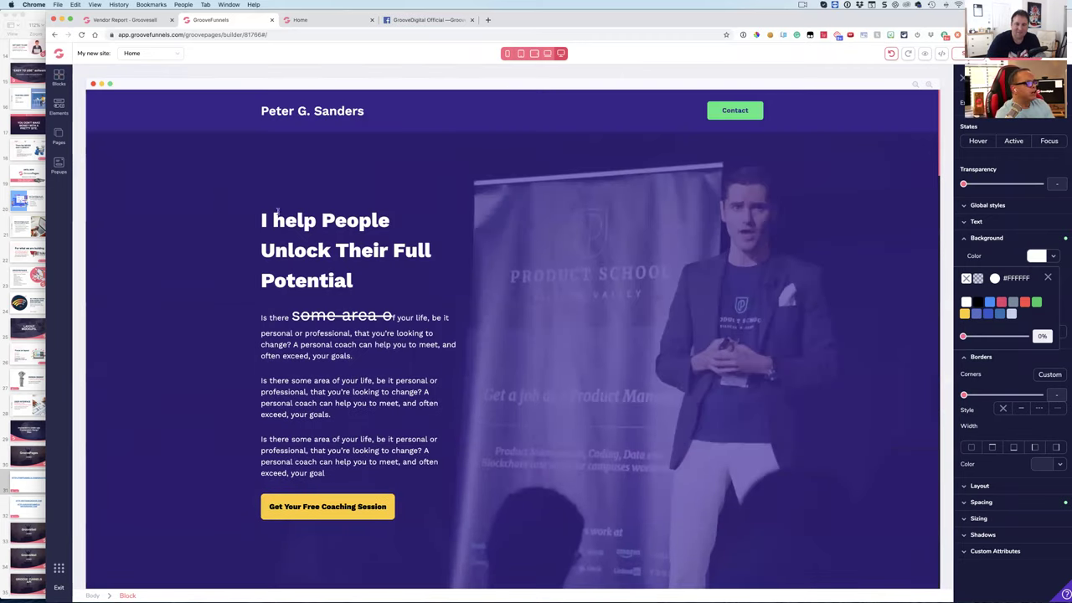
{"action": "scroll", "coordinate": [284, 209], "scroll_direction": "down", "scroll_amount": 15}
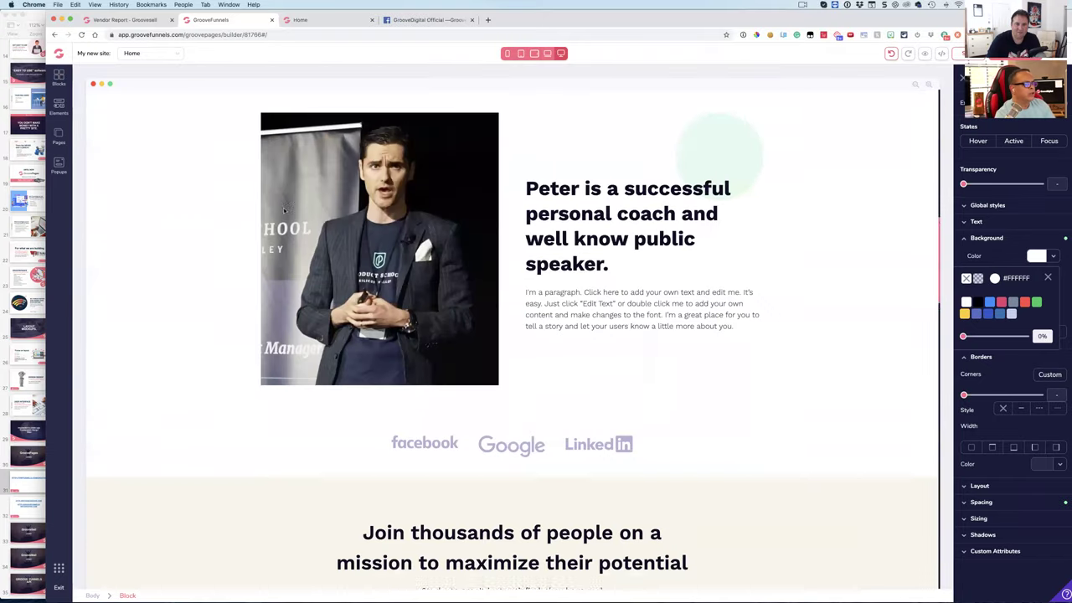
Step: Add a Solid Button under 'Proven step by step process' and apply the BB global style
{"action": "scroll", "coordinate": [159, 163], "scroll_direction": "down", "scroll_amount": 12}
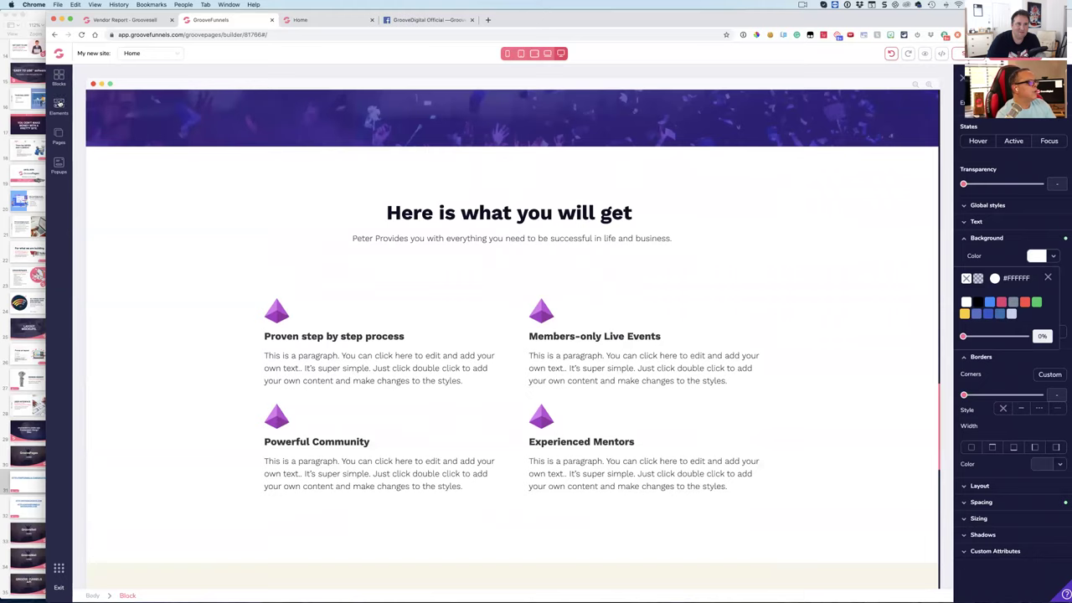
{"action": "left_click", "coordinate": [58, 103]}
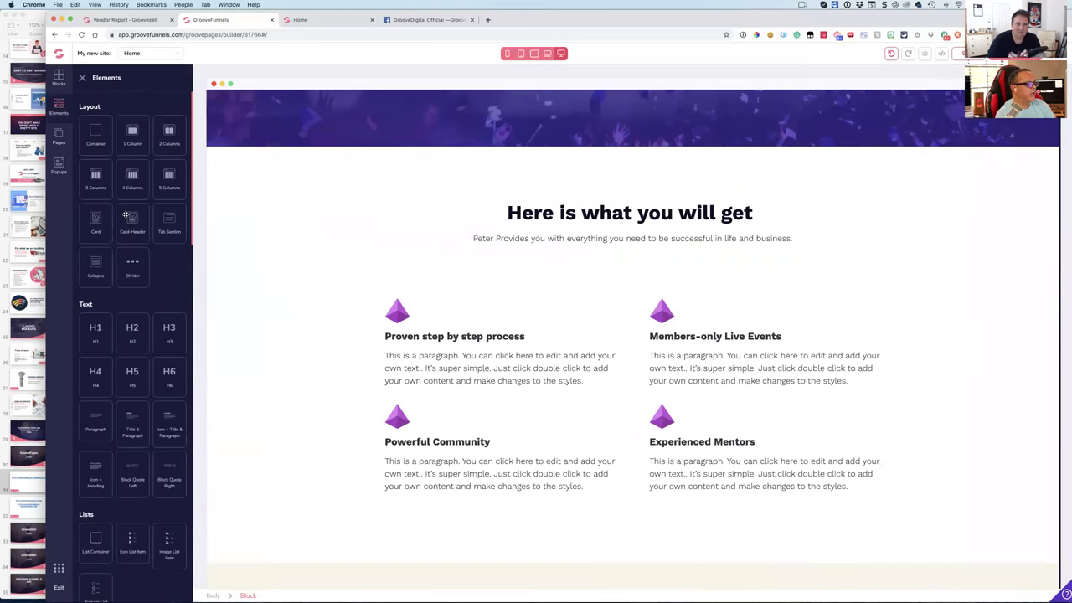
{"action": "scroll", "coordinate": [125, 216], "scroll_direction": "down", "scroll_amount": 6}
{"action": "left_click_drag", "start_coordinate": [108, 317], "coordinate": [407, 356]}
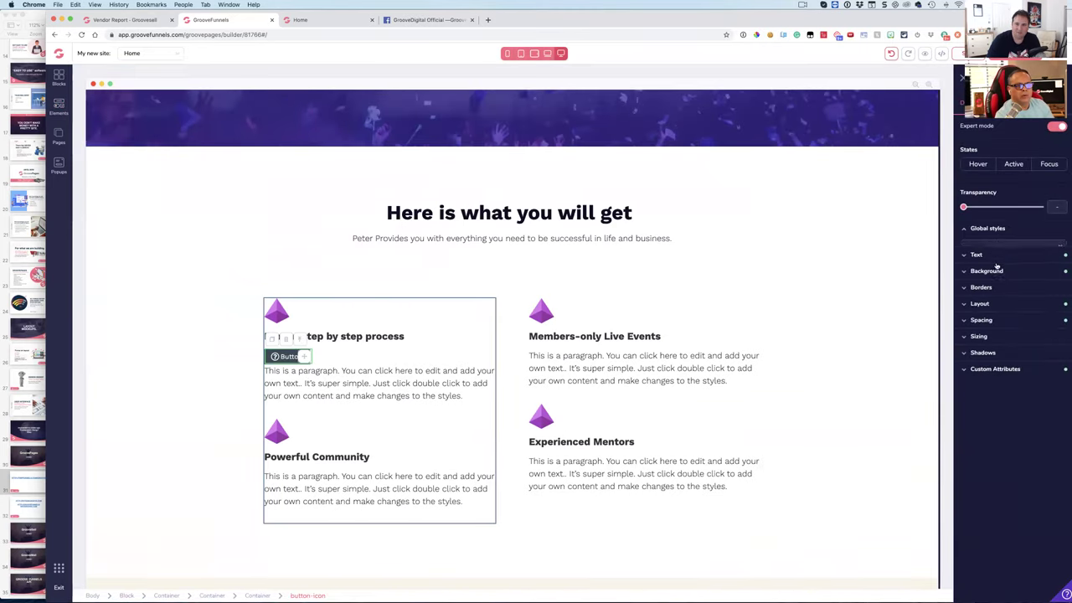
{"action": "left_click", "coordinate": [1005, 245]}
{"action": "left_click", "coordinate": [981, 299]}
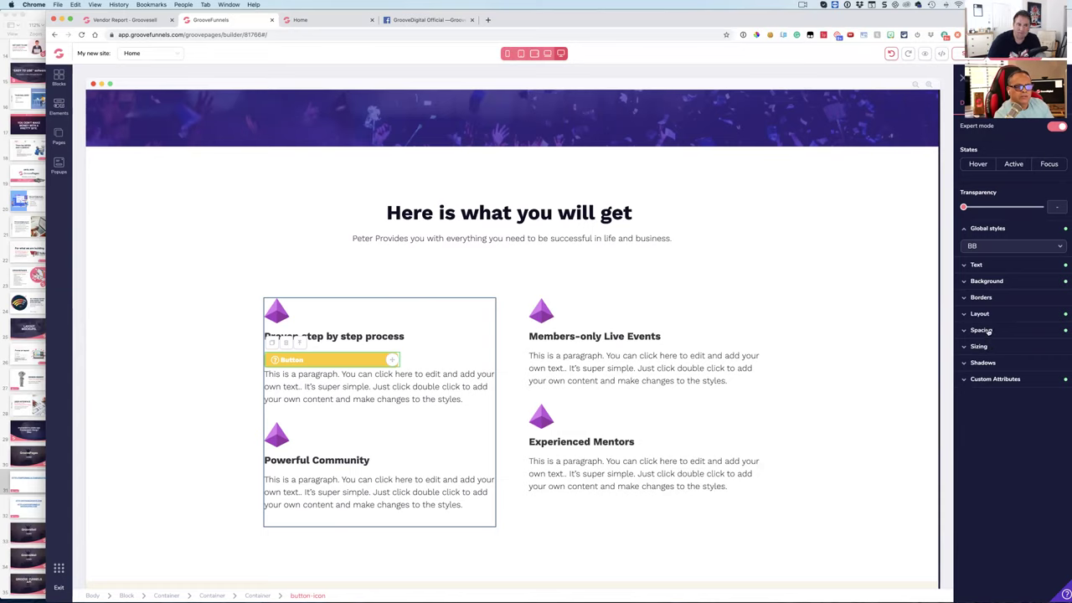
Step: Increase the spacing above the yellow button to 1.75rem
{"action": "left_click", "coordinate": [984, 330]}
{"action": "left_click", "coordinate": [1011, 364]}
{"action": "left_click_drag", "start_coordinate": [970, 431], "coordinate": [994, 432]}
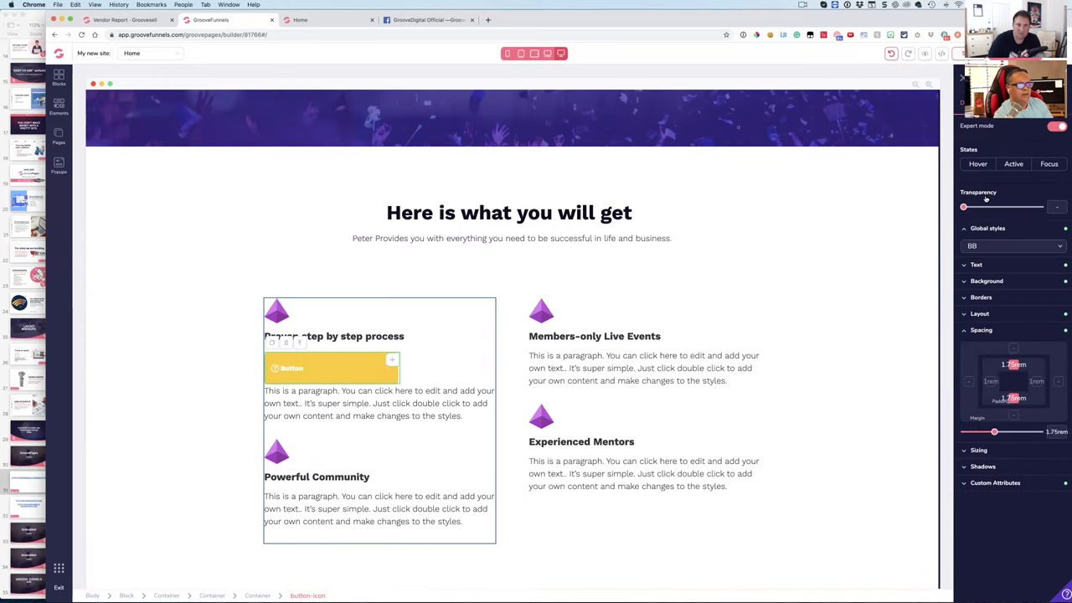
Step: Make the button label black and enlarge it to 1.5rem
{"action": "left_click", "coordinate": [977, 265]}
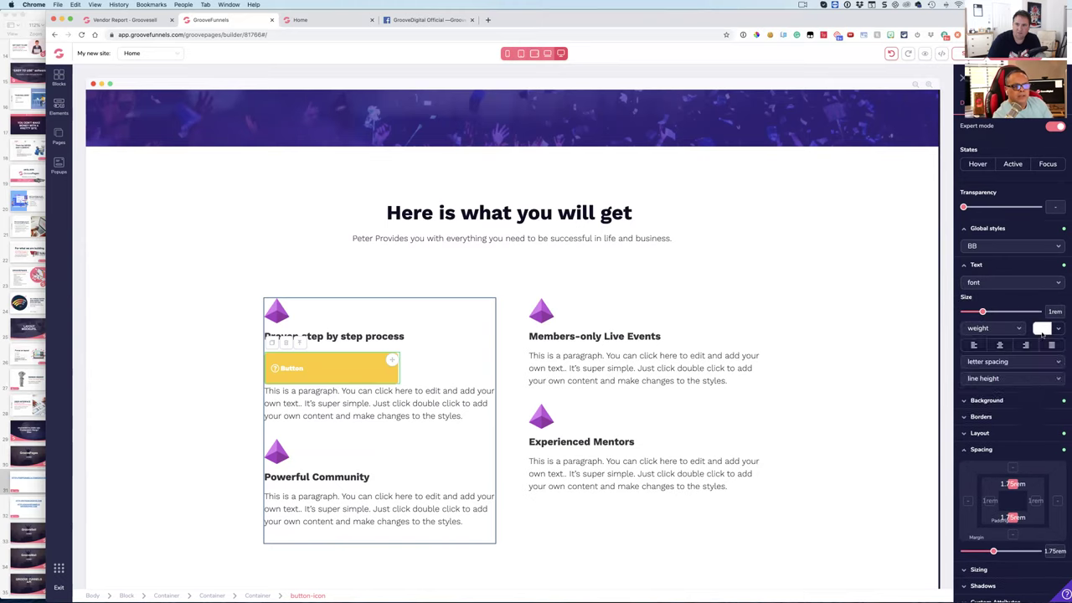
{"action": "left_click", "coordinate": [1040, 328]}
{"action": "left_click", "coordinate": [983, 375]}
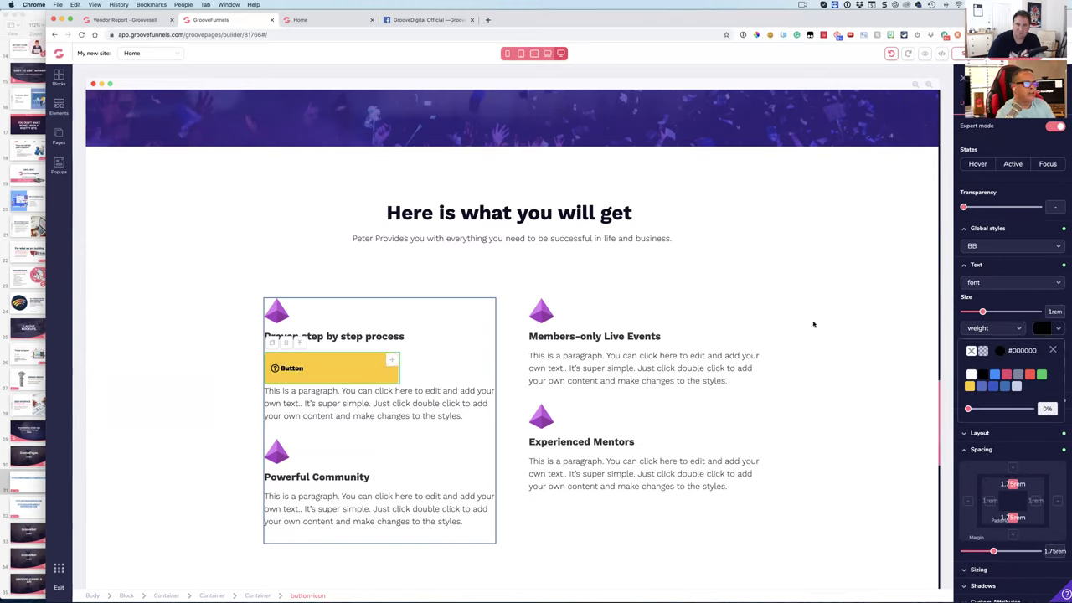
{"action": "left_click_drag", "start_coordinate": [984, 312], "coordinate": [1003, 312]}
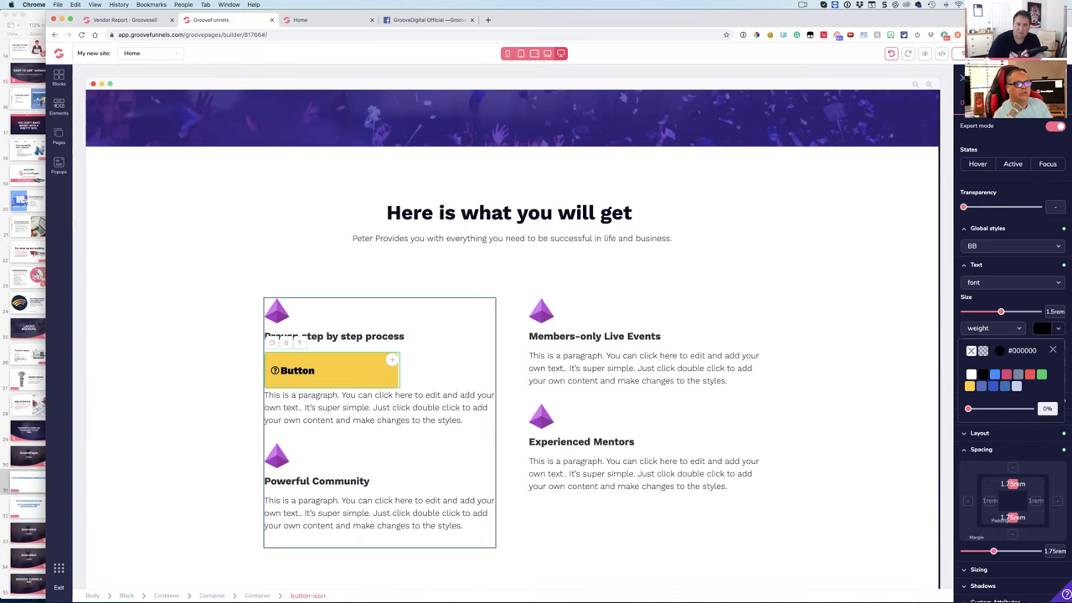
Step: Change the button's label text to 'Buy Bow'
{"action": "double_click", "coordinate": [275, 370]}
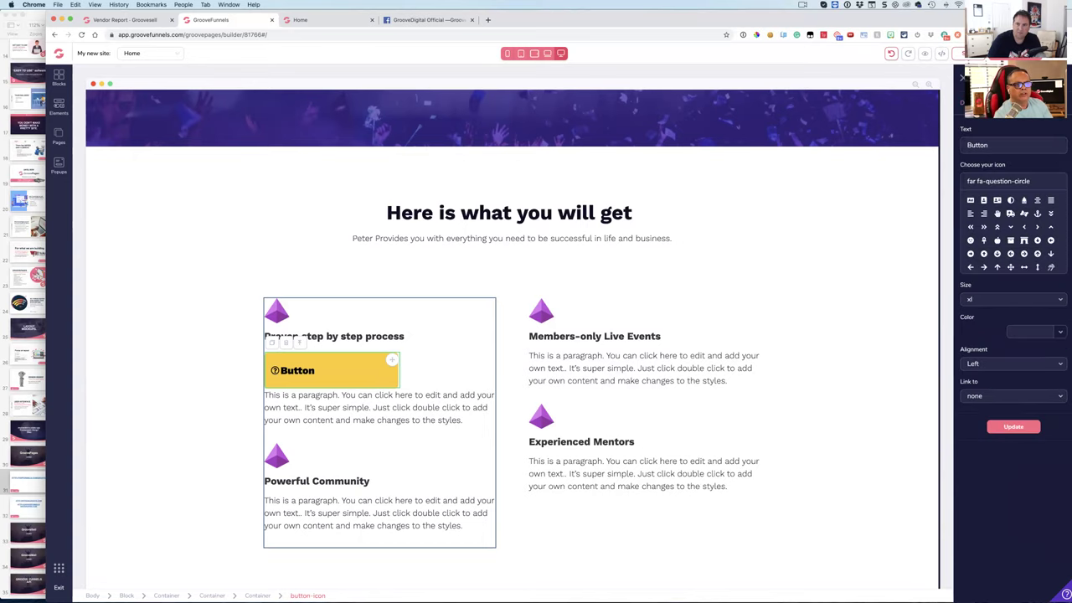
{"action": "double_click", "coordinate": [996, 144]}
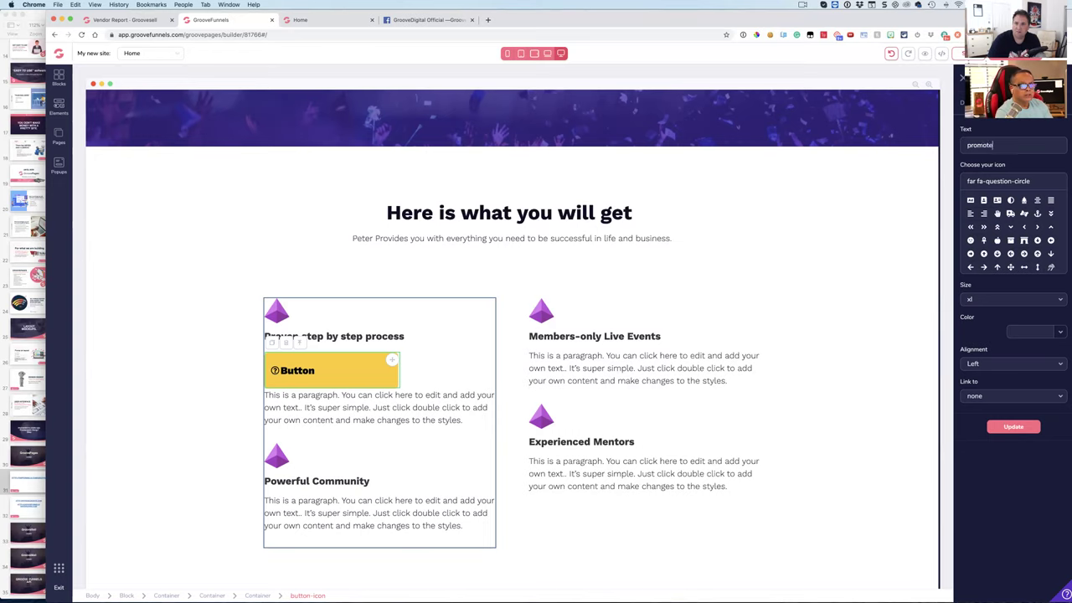
{"action": "double_click", "coordinate": [995, 143]}
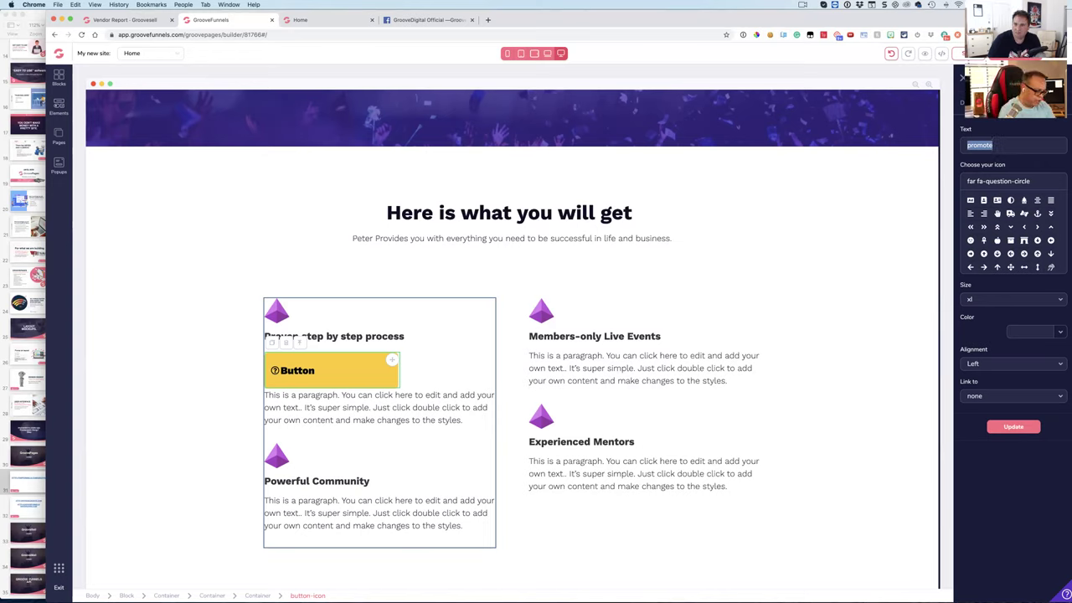
{"action": "type", "text": "Buy BNow"}
{"action": "key", "text": "BackSpace"}
{"action": "key", "text": "BackSpace"}
{"action": "key", "text": "BackSpace"}
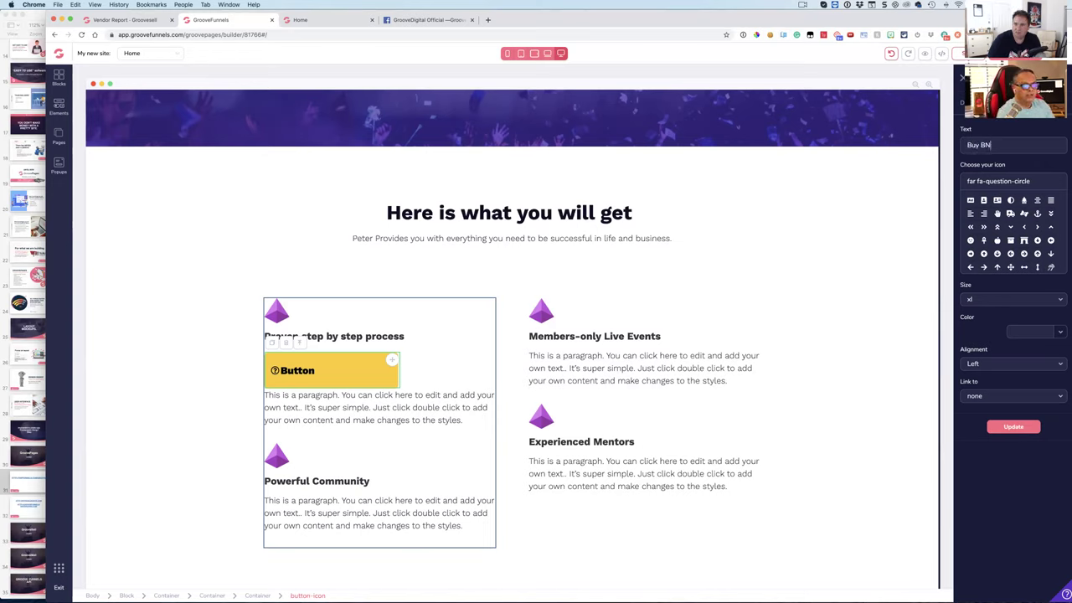
{"action": "type", "text": "ow"}
Step: Search the icons for 'promote', then 'horn', and pick the horn icon
{"action": "triple_click", "coordinate": [1005, 180]}
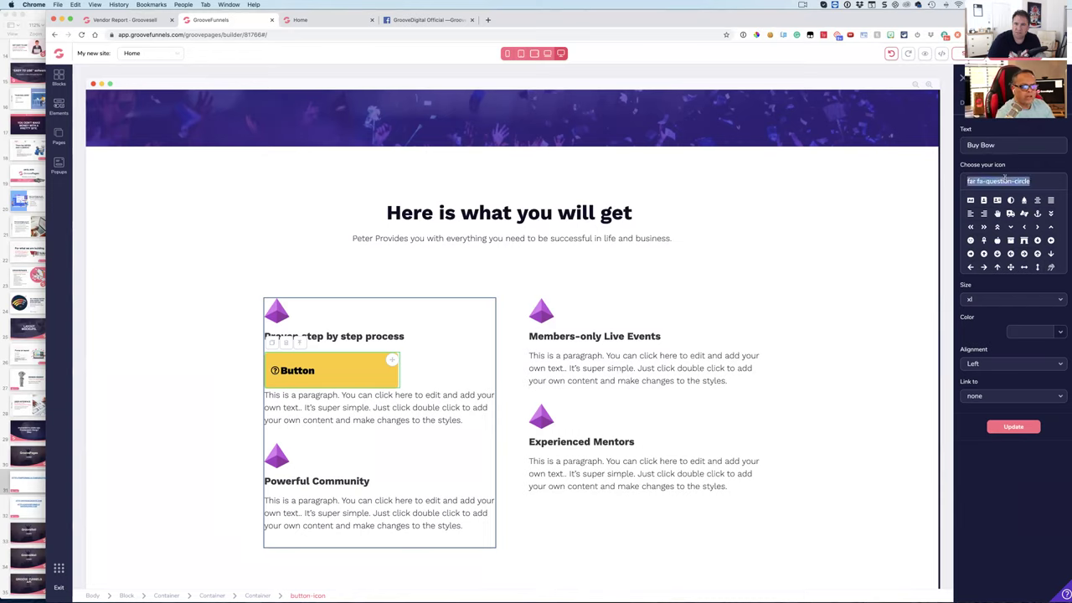
{"action": "type", "text": "prompte"}
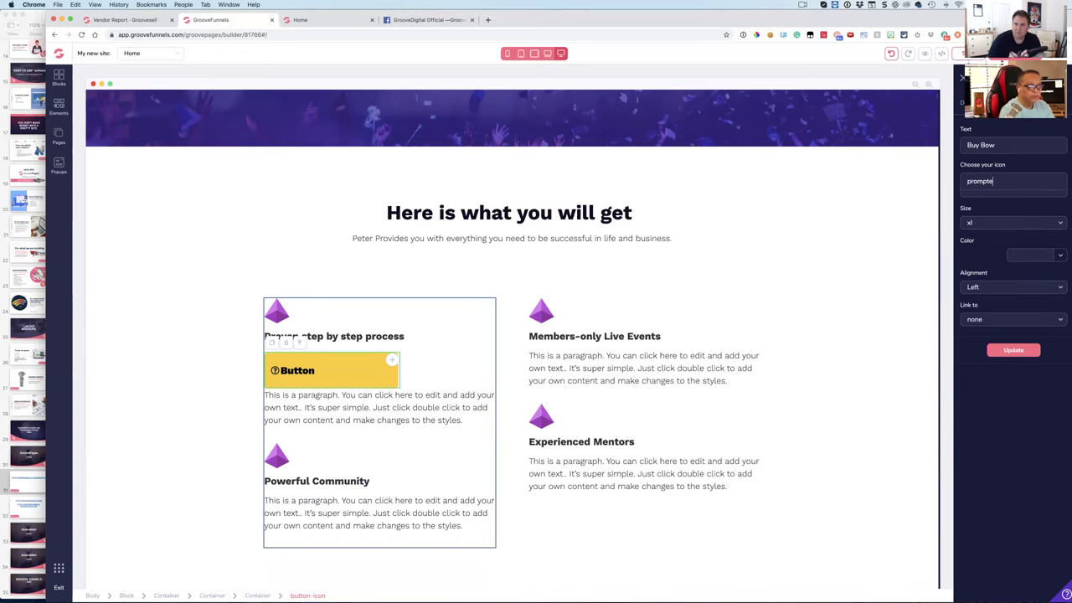
{"action": "key", "text": "BackSpace"}
{"action": "key", "text": "BackSpace"}
{"action": "key", "text": "BackSpace"}
{"action": "type", "text": "o"}
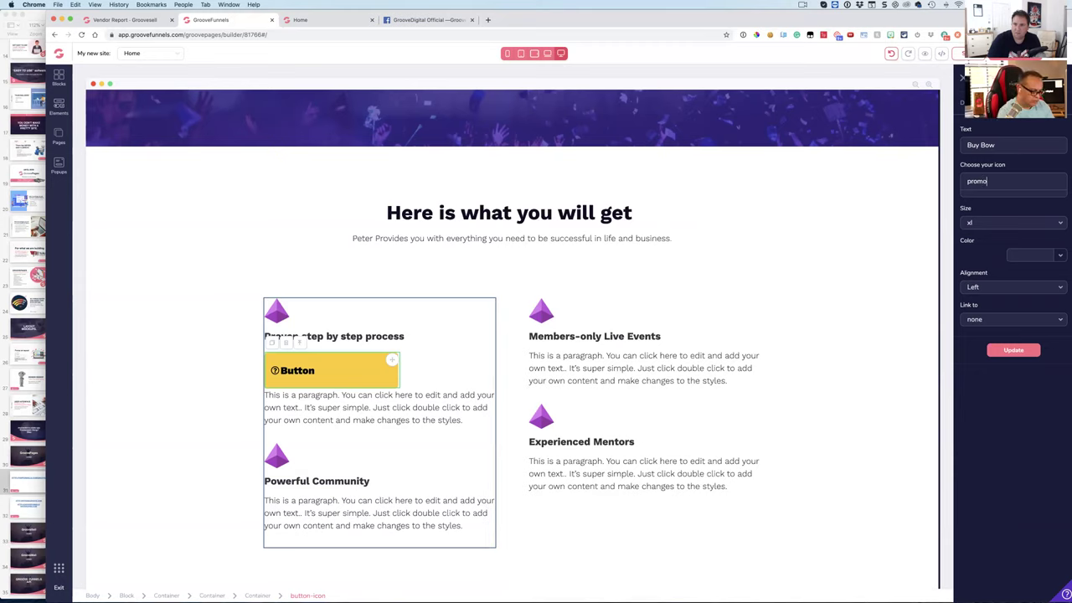
{"action": "type", "text": "te"}
{"action": "key", "text": "super+a"}
{"action": "type", "text": "horn"}
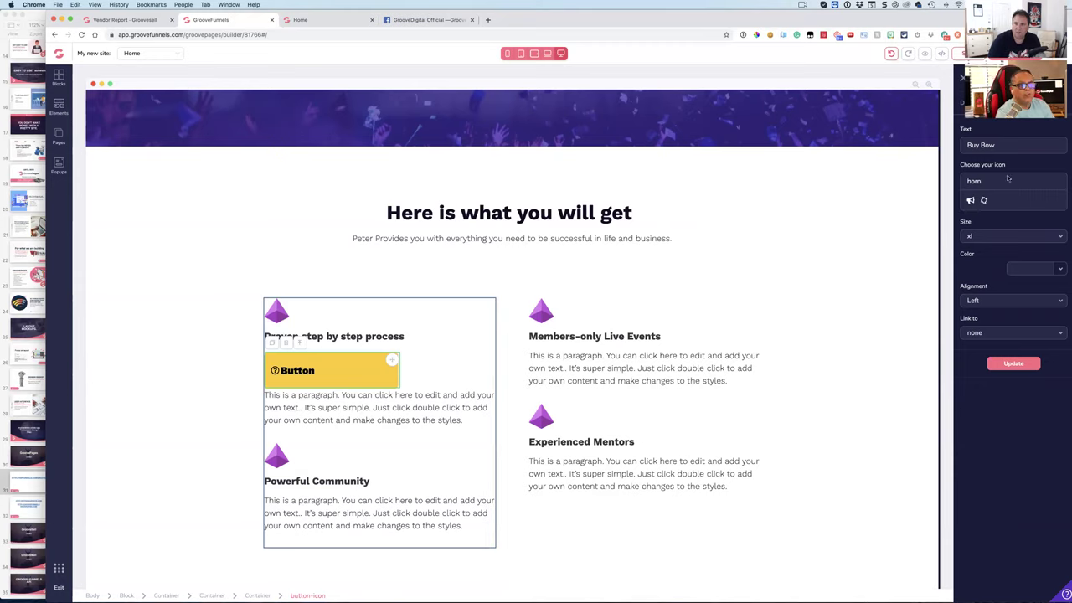
{"action": "left_click", "coordinate": [969, 201]}
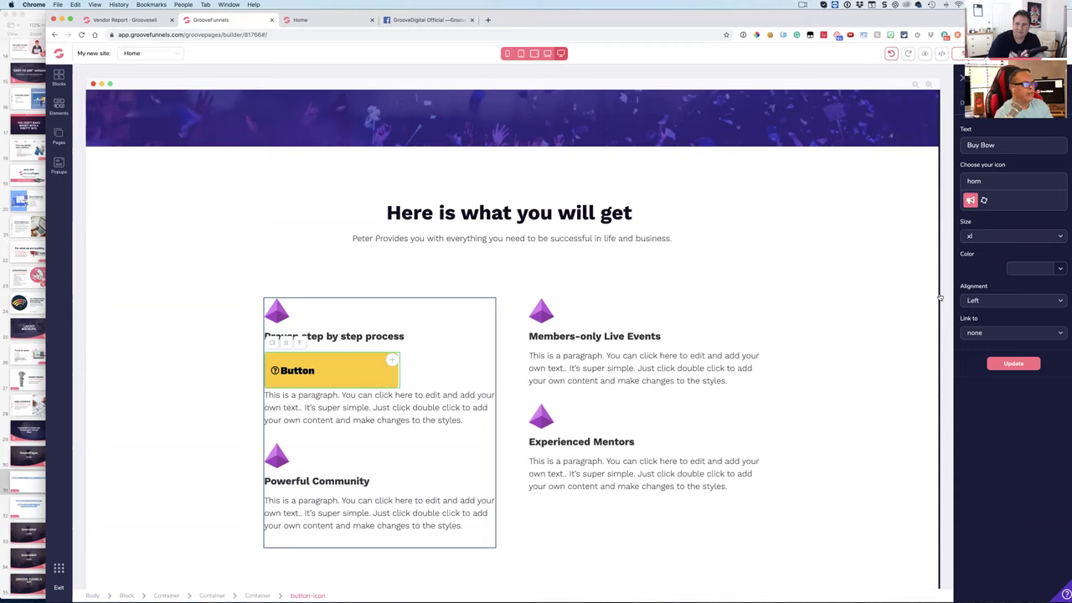
{"action": "left_click", "coordinate": [983, 240]}
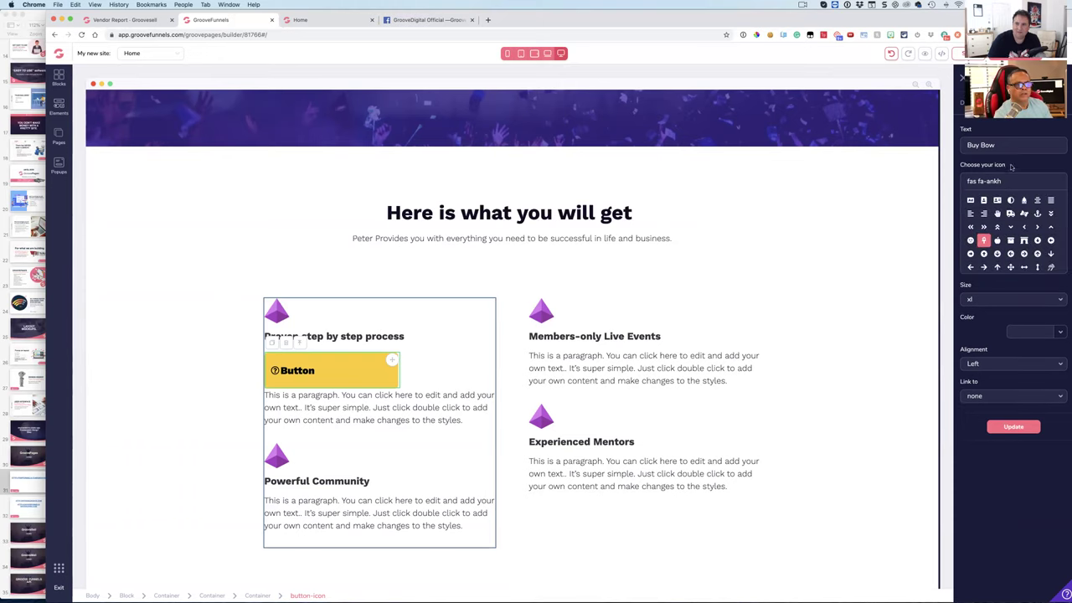
Step: Clear the icon search box and retype 'horn' to select the bullhorn icon
{"action": "triple_click", "coordinate": [1001, 181]}
{"action": "type", "text": "horn"}
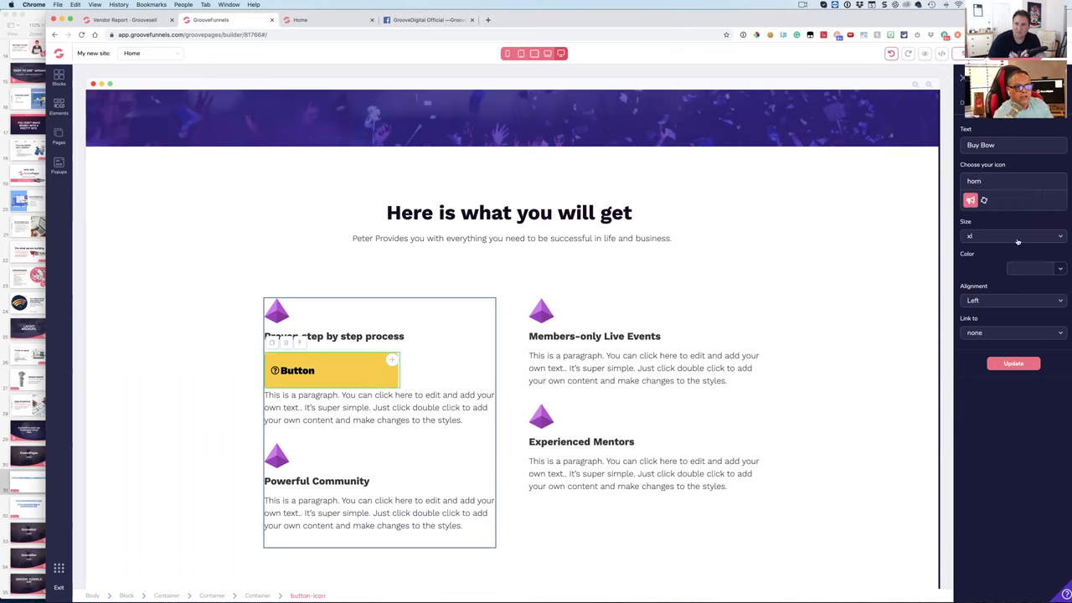
{"action": "key", "text": "BackSpace"}
{"action": "key", "text": "BackSpace"}
{"action": "key", "text": "BackSpace"}
{"action": "key", "text": "BackSpace"}
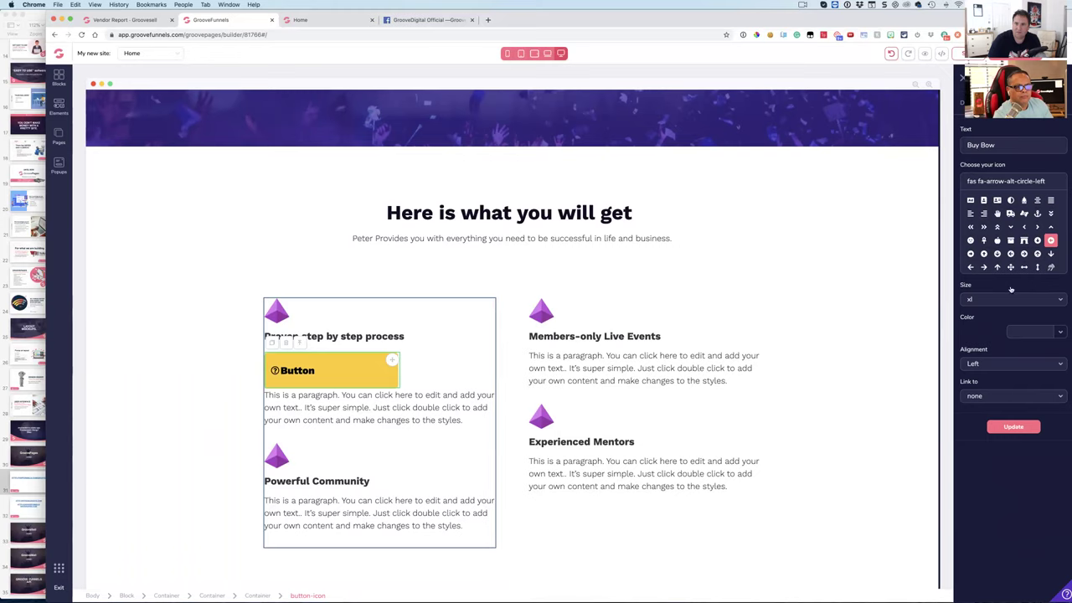
{"action": "key", "text": "super+a"}
{"action": "key", "text": "BackSpace"}
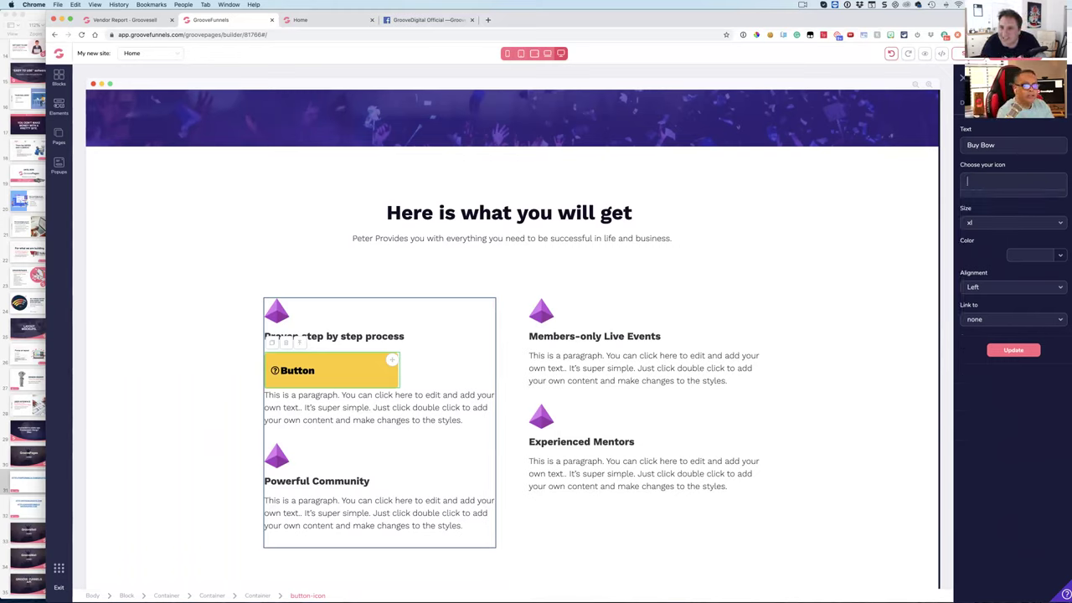
{"action": "type", "text": "horn"}
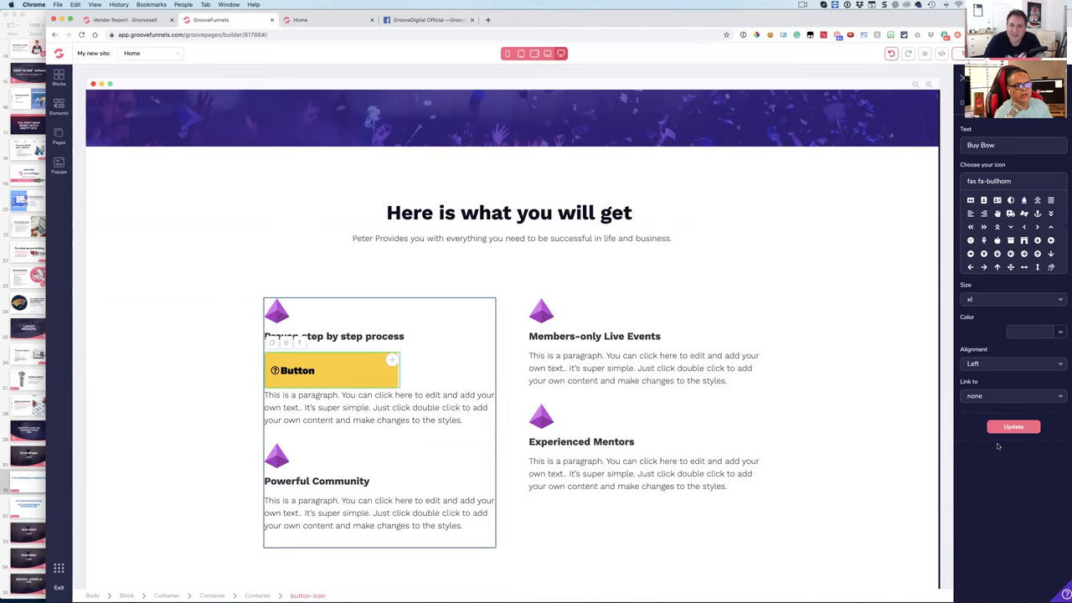
Step: Try icon size 5xl, then set the Buy Bow icon to xl size in white
{"action": "left_click", "coordinate": [981, 300]}
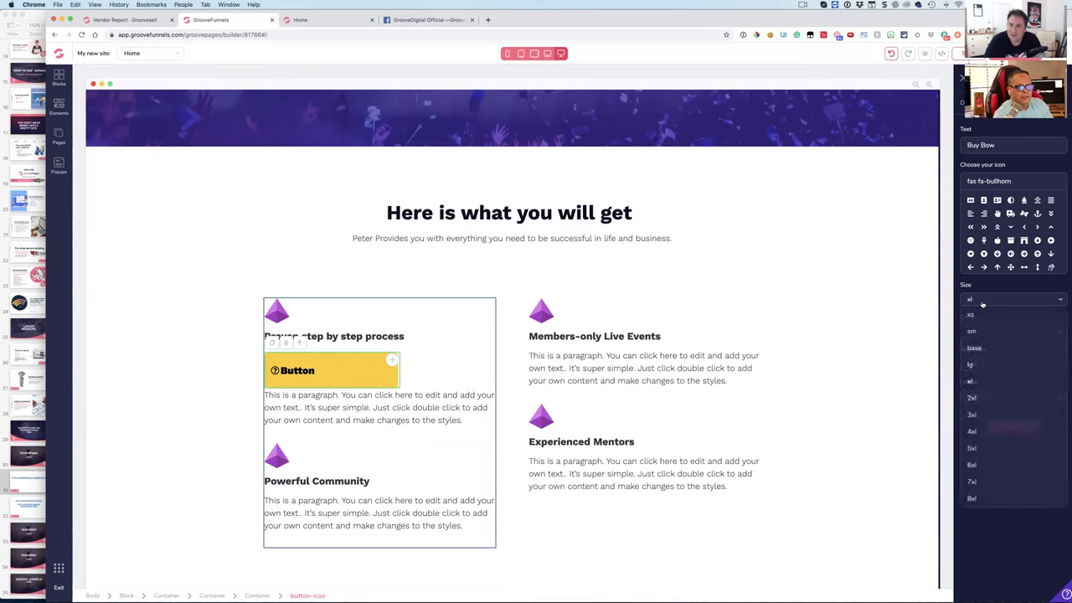
{"action": "left_click", "coordinate": [982, 448]}
{"action": "left_click", "coordinate": [1013, 427]}
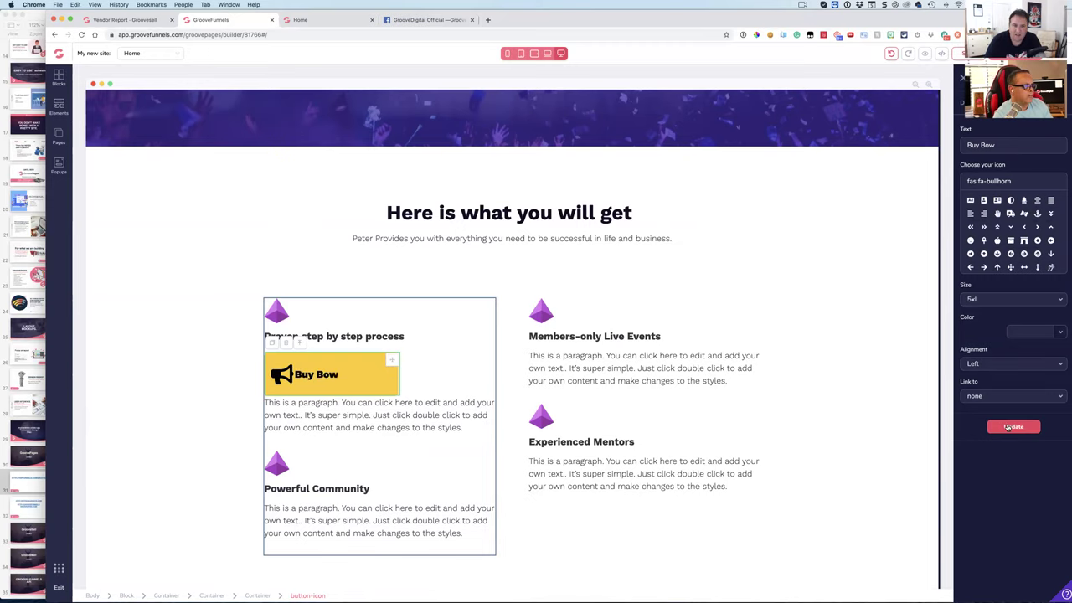
{"action": "left_click", "coordinate": [992, 300]}
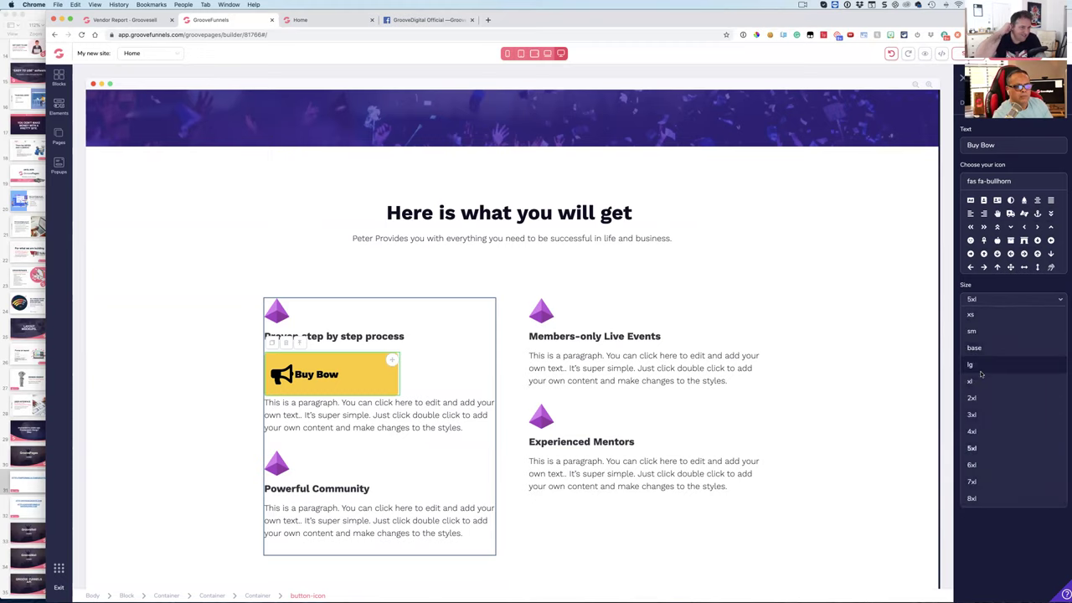
{"action": "left_click", "coordinate": [980, 381]}
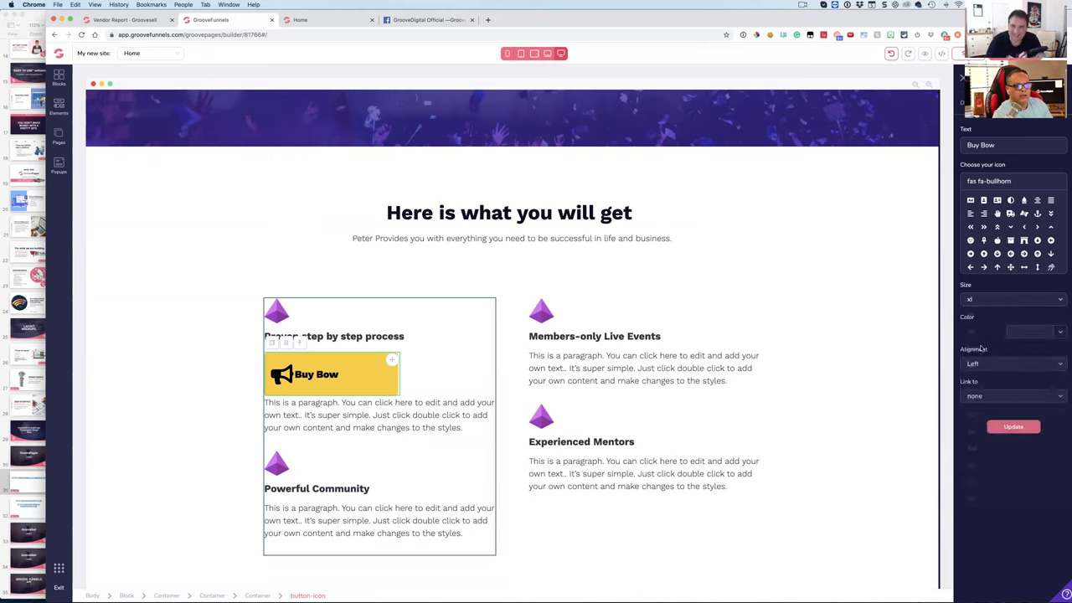
{"action": "left_click", "coordinate": [1023, 339]}
{"action": "left_click", "coordinate": [972, 388]}
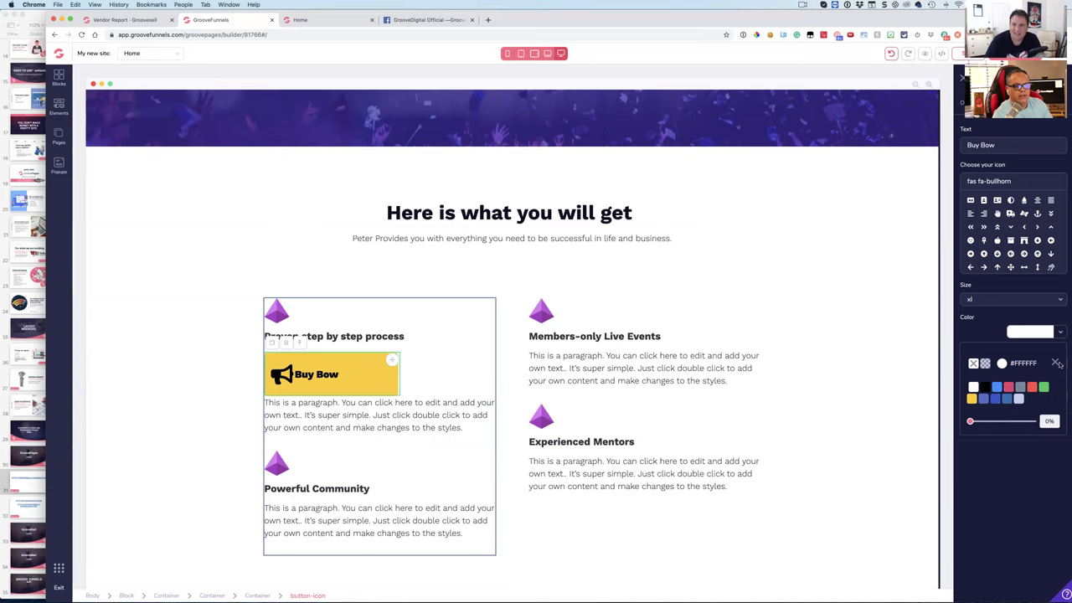
{"action": "left_click", "coordinate": [1056, 364]}
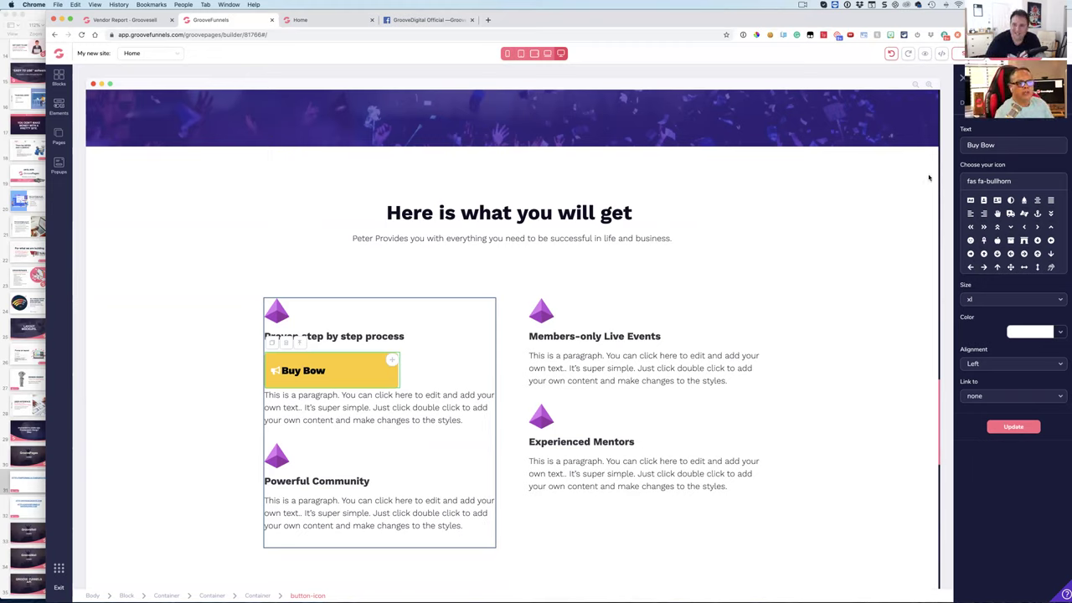
Step: Replace the icon with arrow-alt-circle-down, found by searching 'down', and apply it
{"action": "triple_click", "coordinate": [974, 181]}
{"action": "type", "text": "down"}
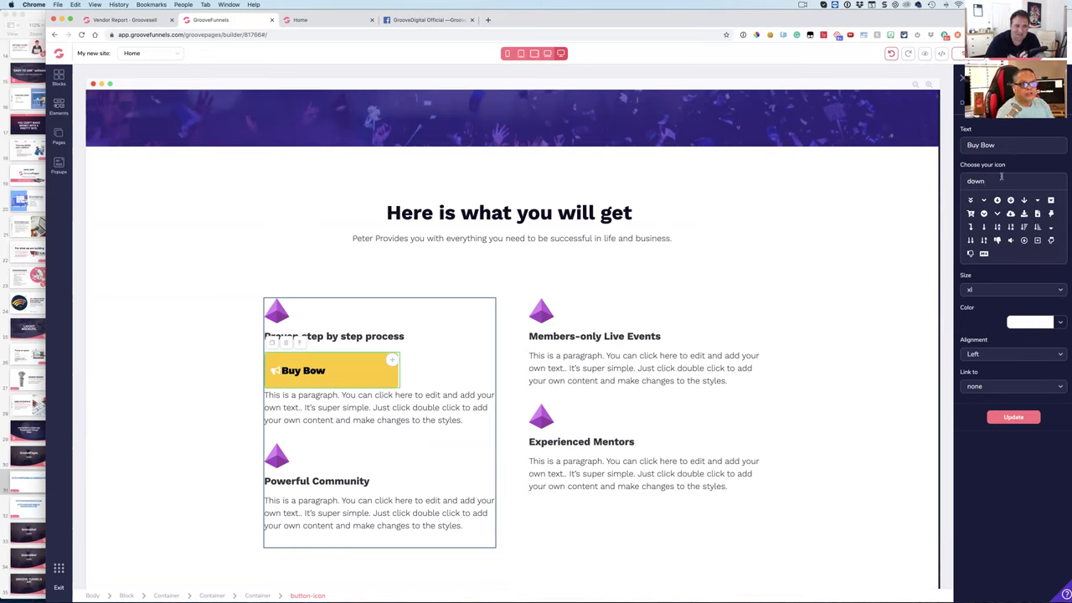
{"action": "left_click", "coordinate": [996, 200]}
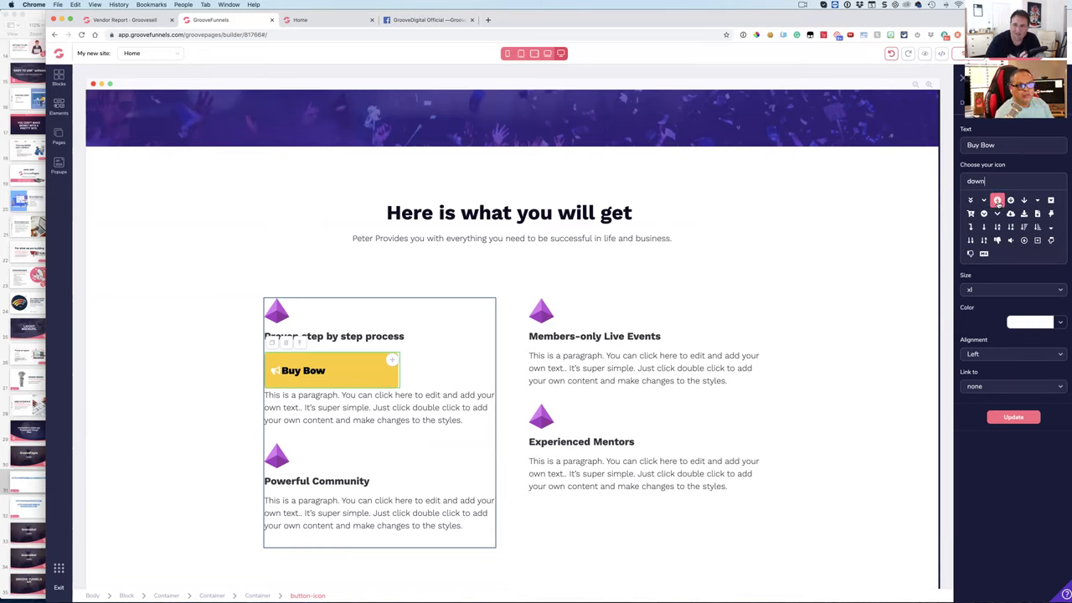
{"action": "left_click", "coordinate": [1014, 417]}
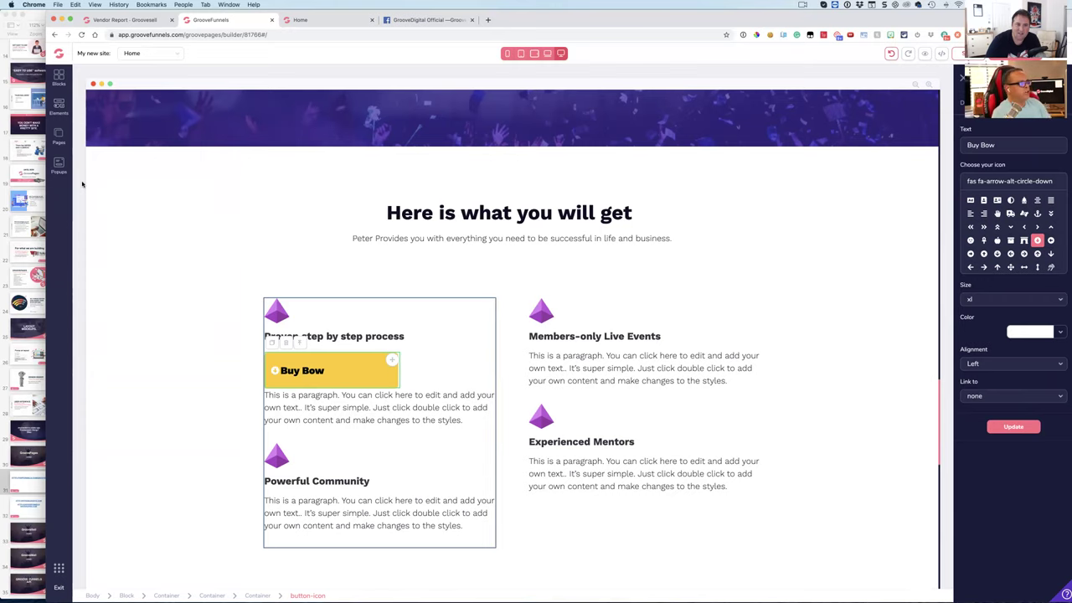
{"action": "left_click", "coordinate": [59, 104]}
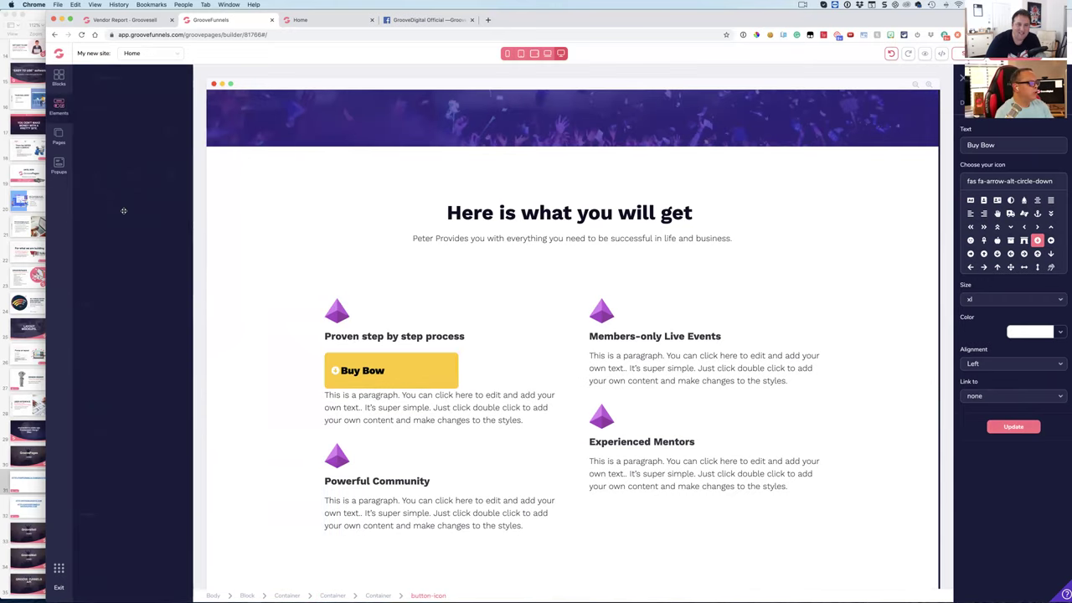
Step: Place a Tab Section under the 'Here is what you will get' heading
{"action": "scroll", "coordinate": [114, 193], "scroll_direction": "down", "scroll_amount": 2}
{"action": "scroll", "coordinate": [114, 194], "scroll_direction": "up", "scroll_amount": 1}
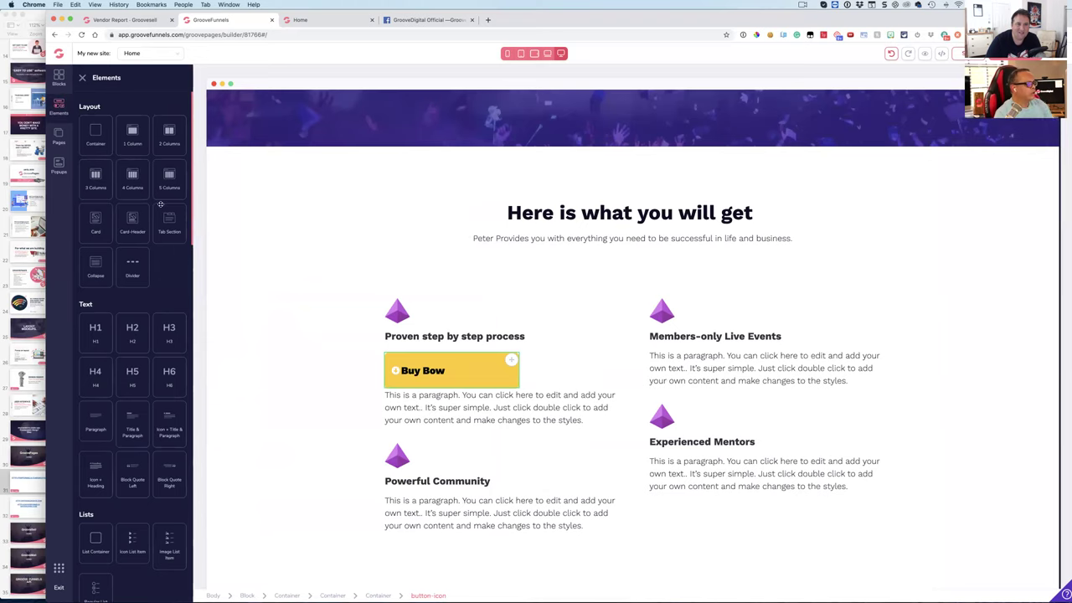
{"action": "scroll", "coordinate": [155, 192], "scroll_direction": "down", "scroll_amount": 2}
{"action": "scroll", "coordinate": [147, 174], "scroll_direction": "down", "scroll_amount": 2}
{"action": "scroll", "coordinate": [144, 176], "scroll_direction": "up", "scroll_amount": 1}
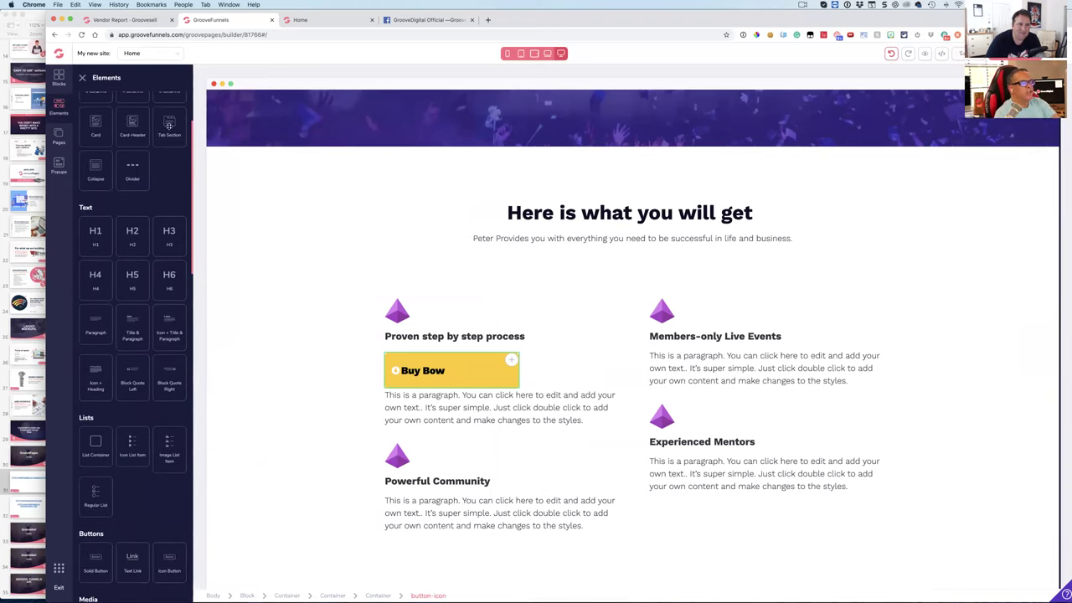
{"action": "left_click_drag", "start_coordinate": [176, 133], "coordinate": [575, 239]}
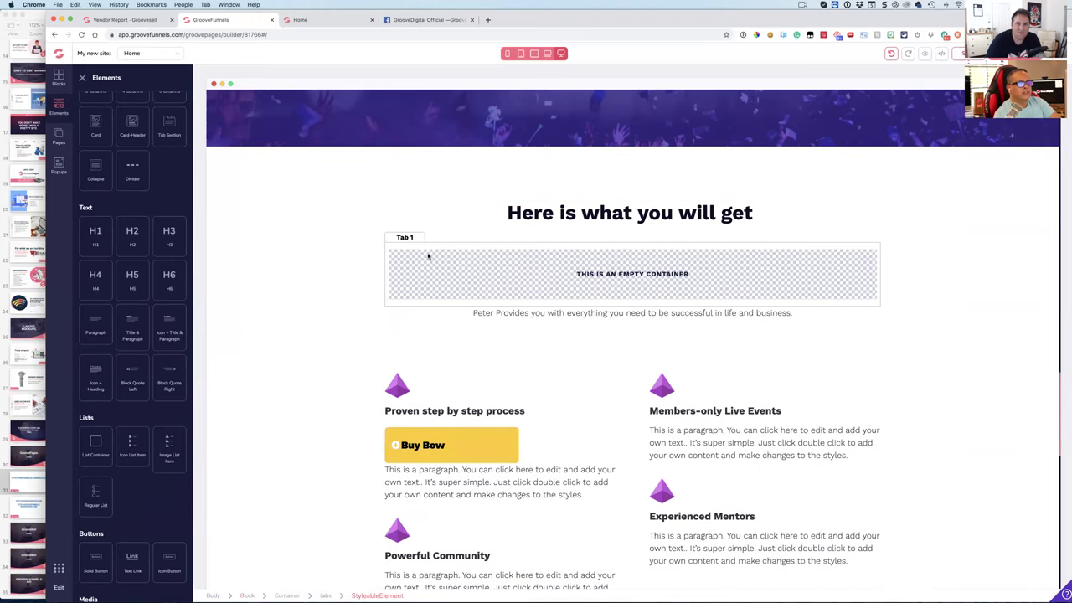
{"action": "left_click", "coordinate": [435, 244]}
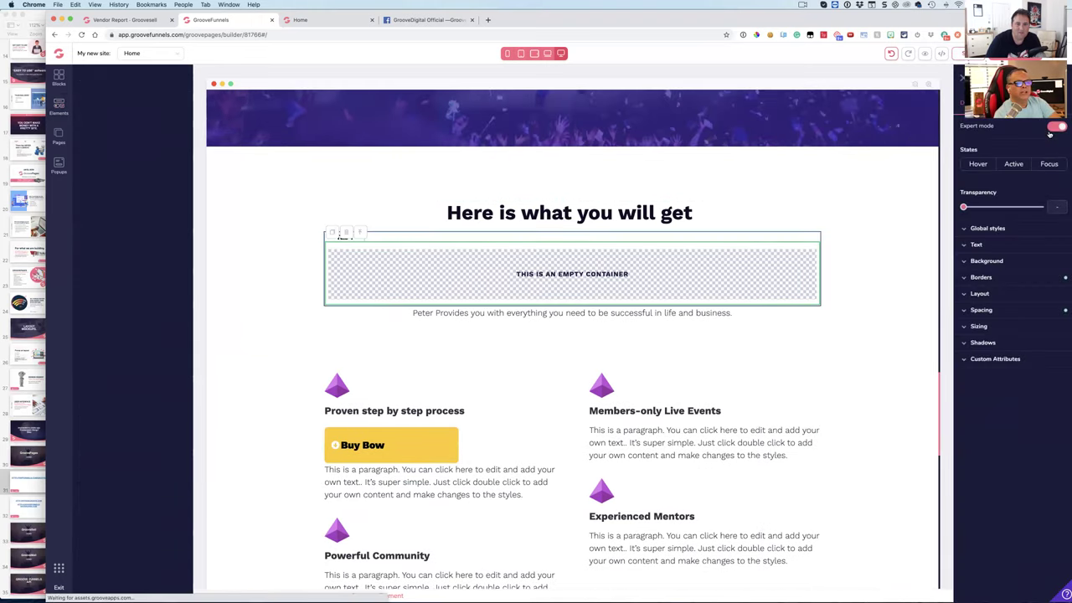
Step: Set the tab section to 4 tabs and switch to Tab 2
{"action": "left_click", "coordinate": [981, 146]}
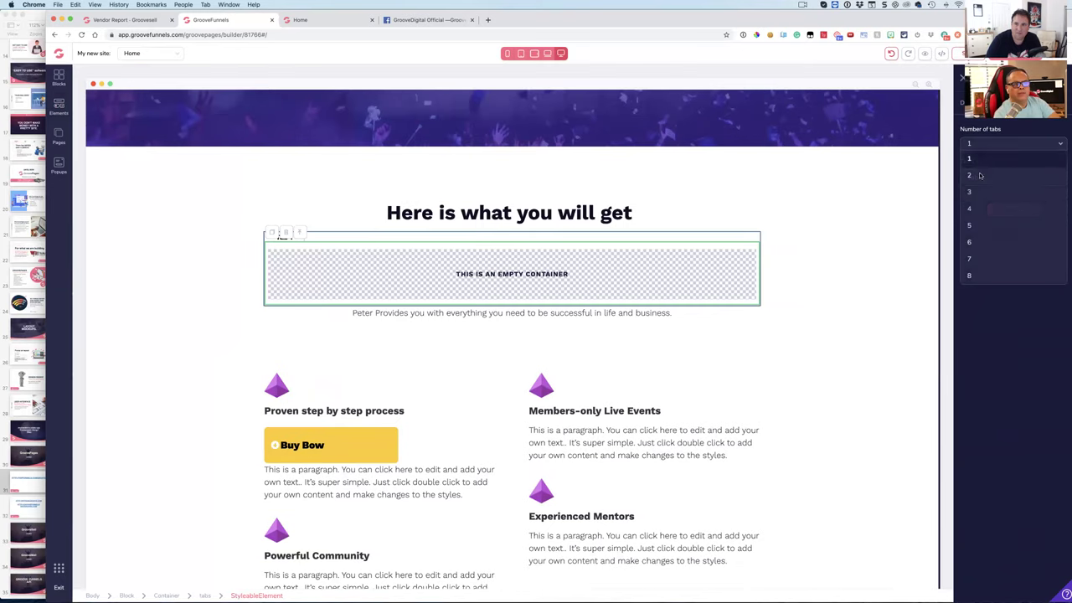
{"action": "left_click", "coordinate": [975, 210]}
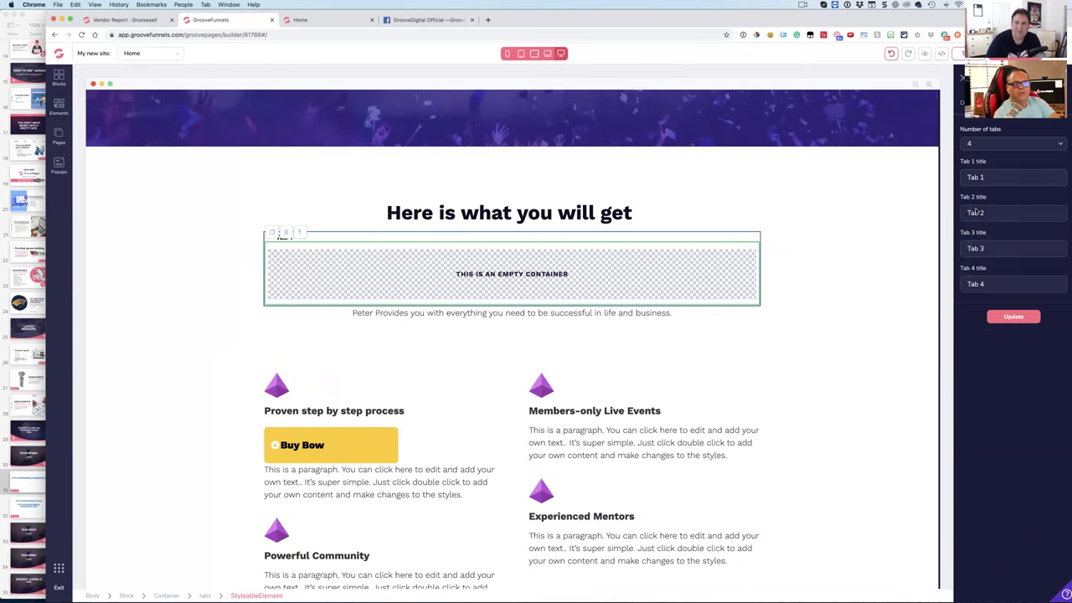
{"action": "left_click", "coordinate": [1002, 316]}
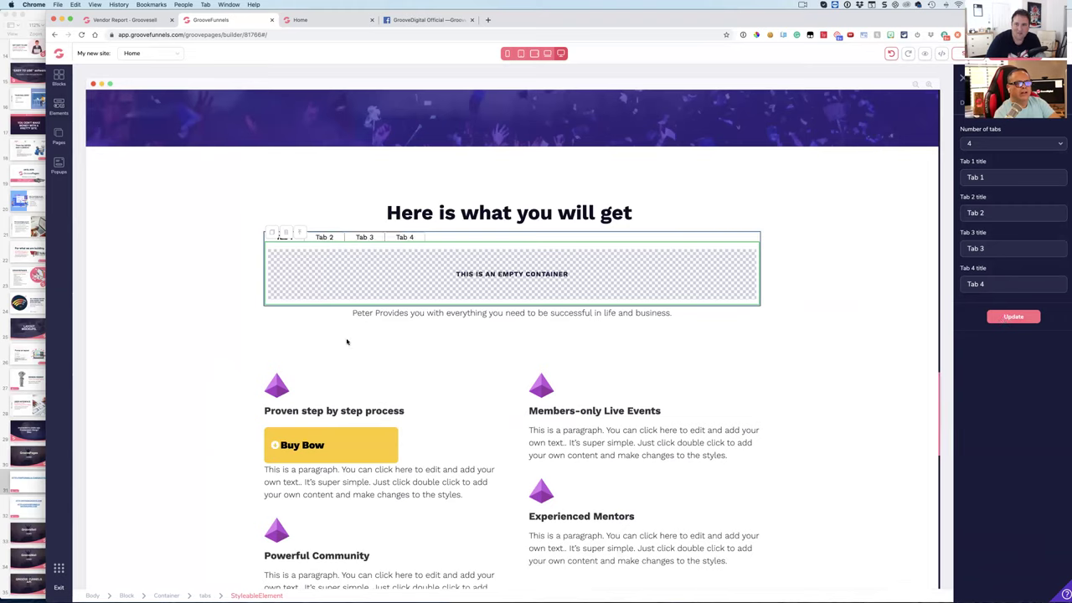
{"action": "left_click", "coordinate": [336, 237]}
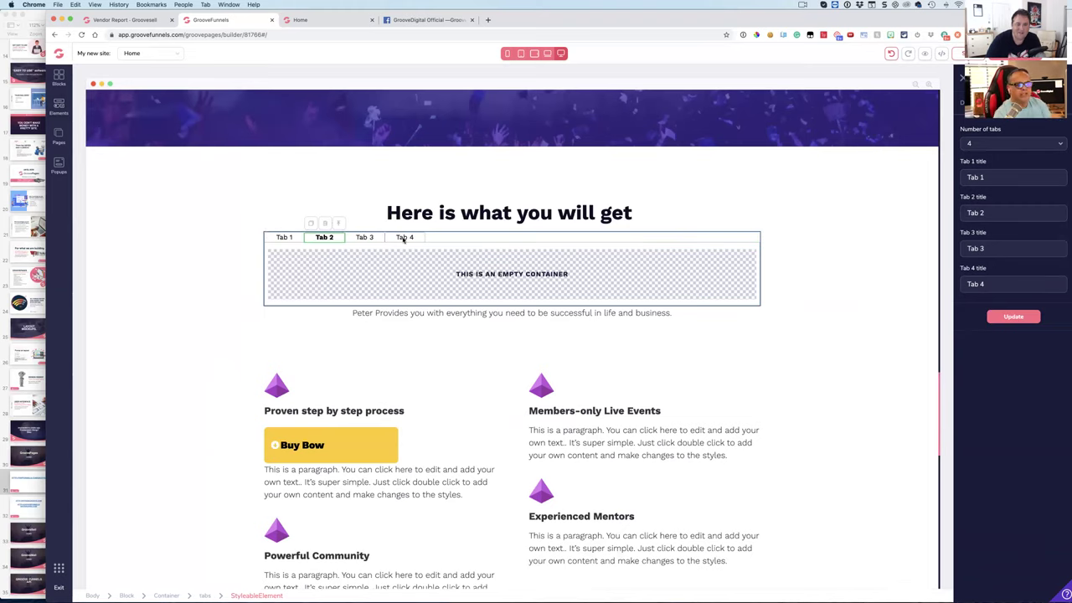
{"action": "left_click", "coordinate": [57, 102]}
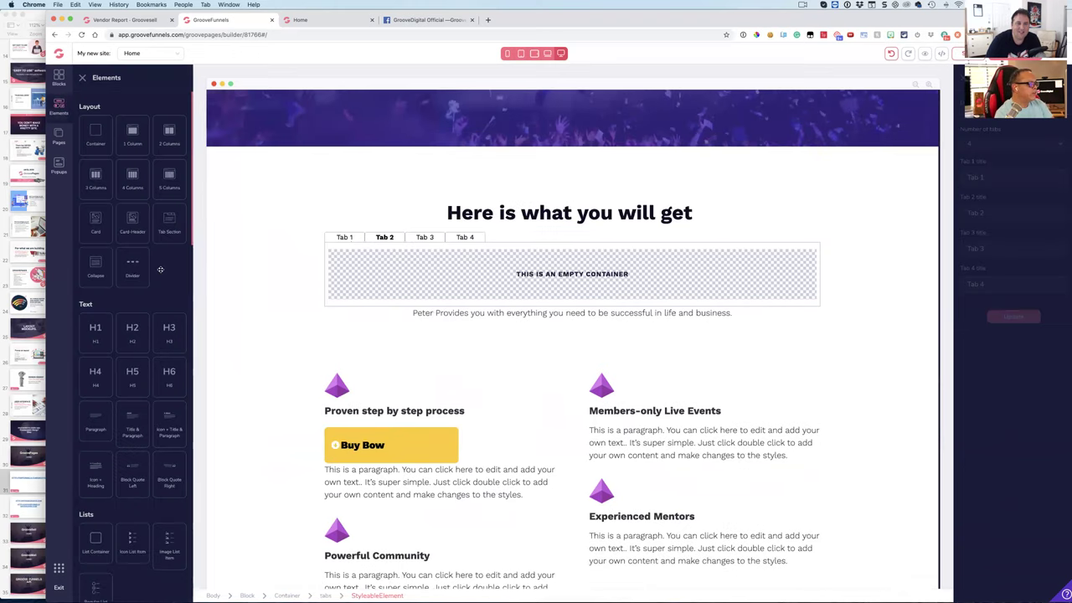
Step: Add a Progress bar under the heading and delete the tab section
{"action": "scroll", "coordinate": [141, 271], "scroll_direction": "down", "scroll_amount": 10}
{"action": "scroll", "coordinate": [138, 264], "scroll_direction": "up", "scroll_amount": 8}
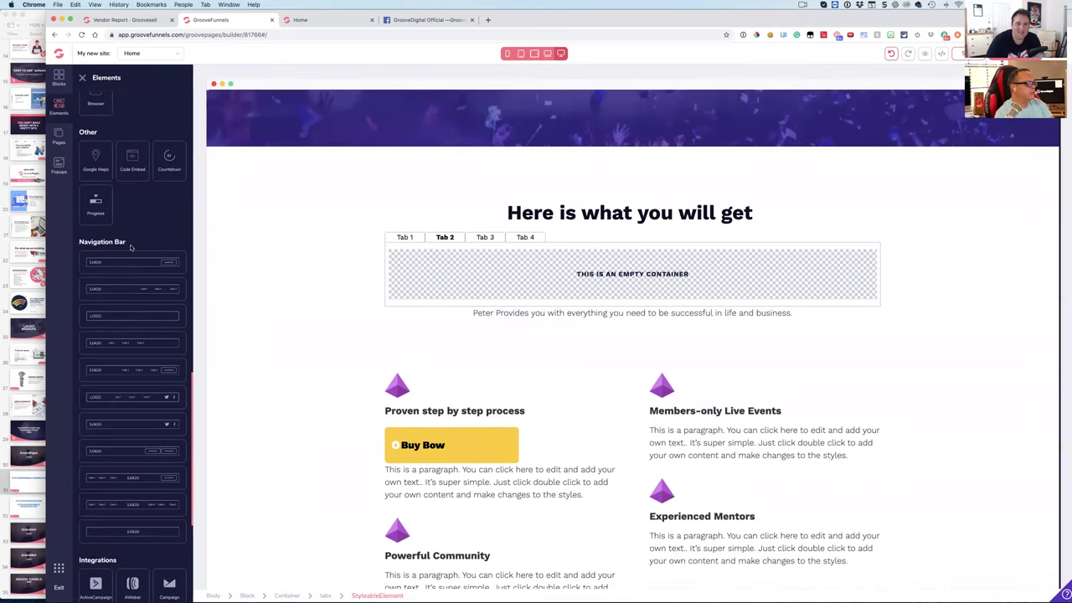
{"action": "left_click_drag", "start_coordinate": [105, 254], "coordinate": [542, 297]}
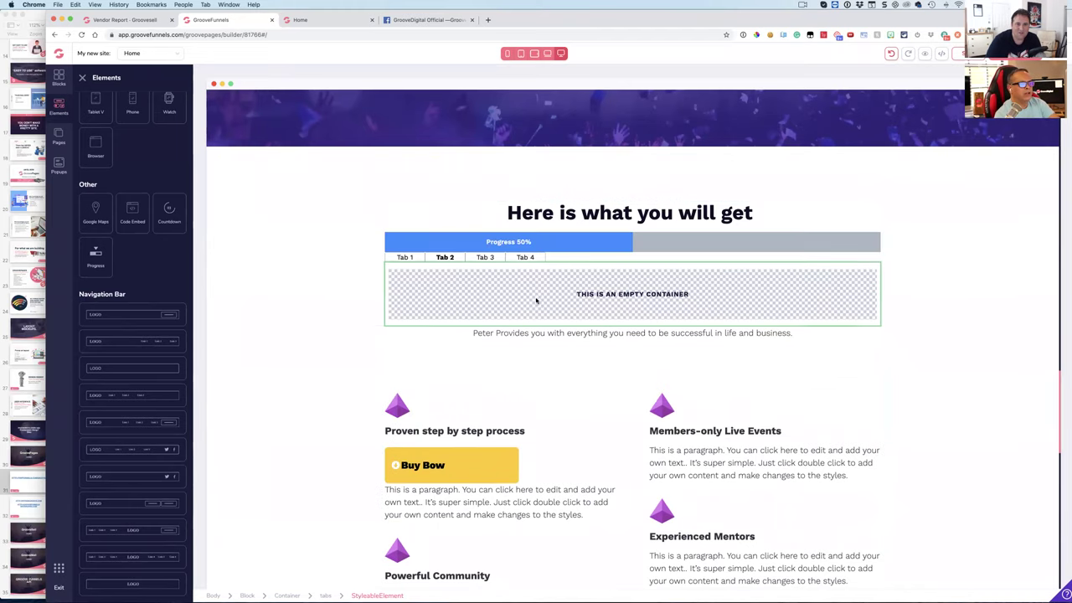
{"action": "left_click", "coordinate": [445, 283]}
{"action": "left_click", "coordinate": [208, 593]}
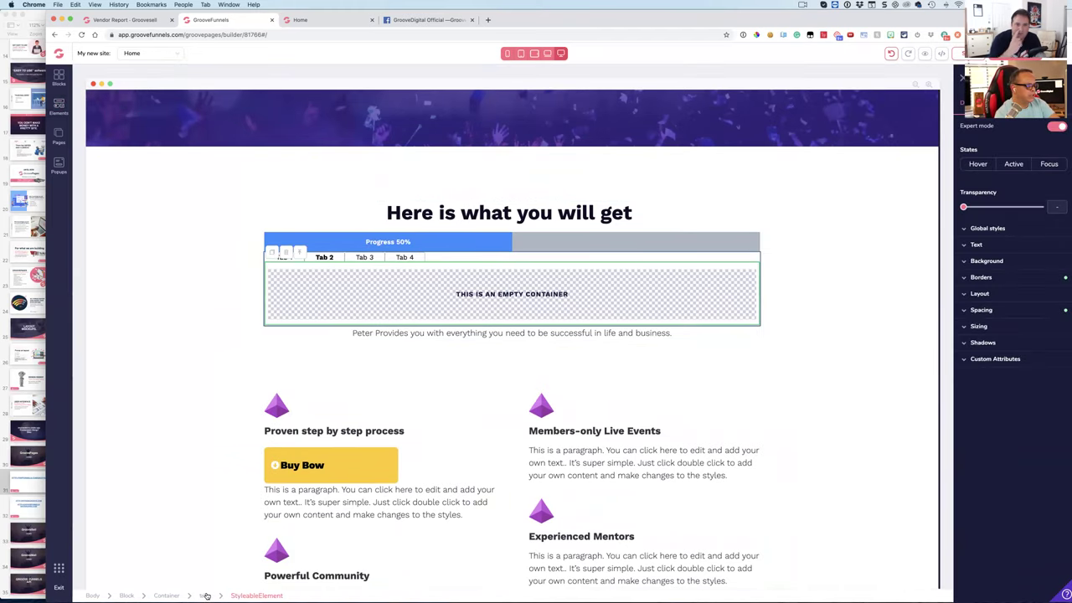
{"action": "left_click", "coordinate": [283, 243]}
{"action": "left_click", "coordinate": [580, 335]}
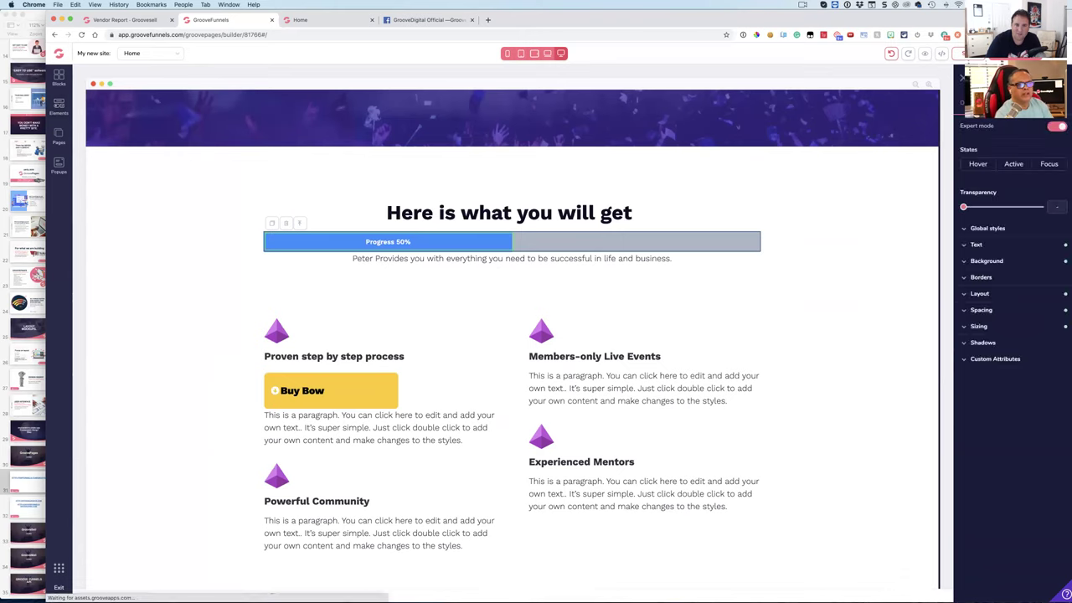
Step: Set the progress value to 70 with the label 'Progress 70%'
{"action": "type", "text": "70"}
{"action": "key", "text": "BackSpace"}
{"action": "key", "text": "BackSpace"}
{"action": "type", "text": "70"}
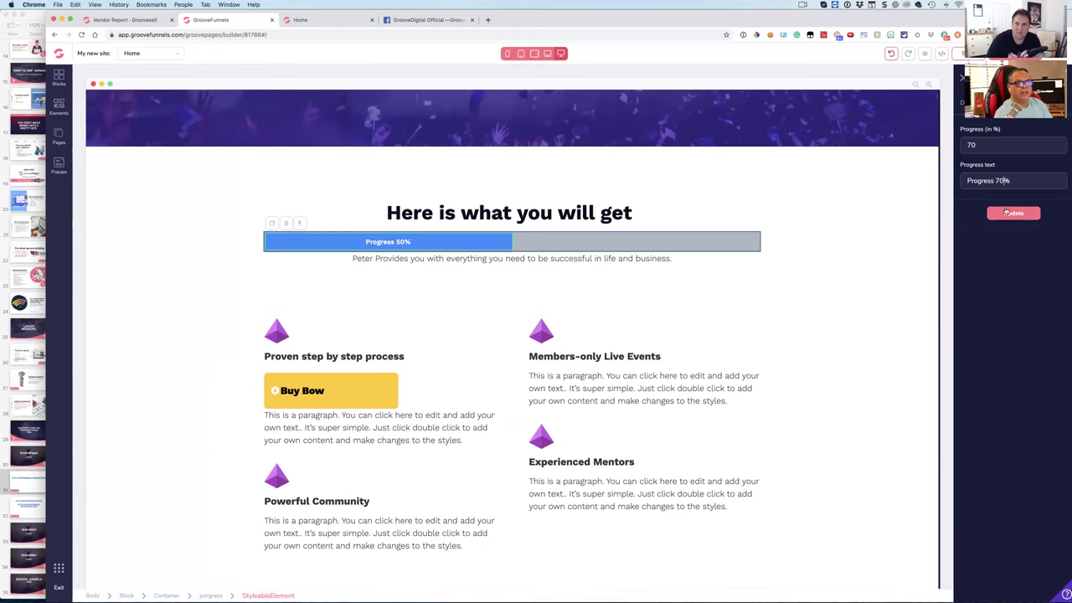
{"action": "left_click", "coordinate": [1012, 214]}
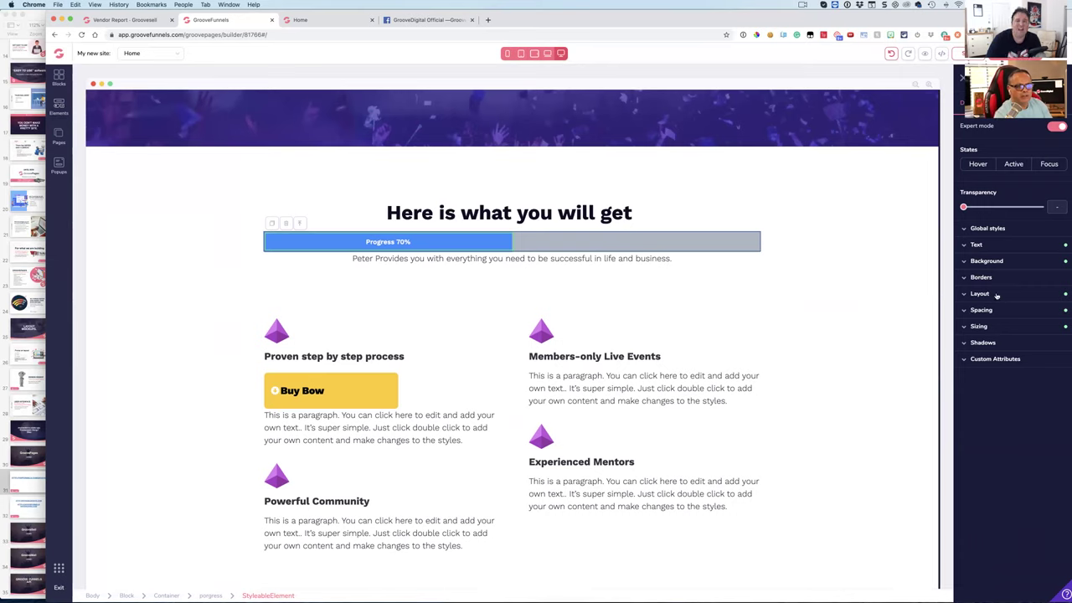
Step: Change the progress bar's background fill from blue to bright red #DC1818
{"action": "left_click", "coordinate": [986, 260]}
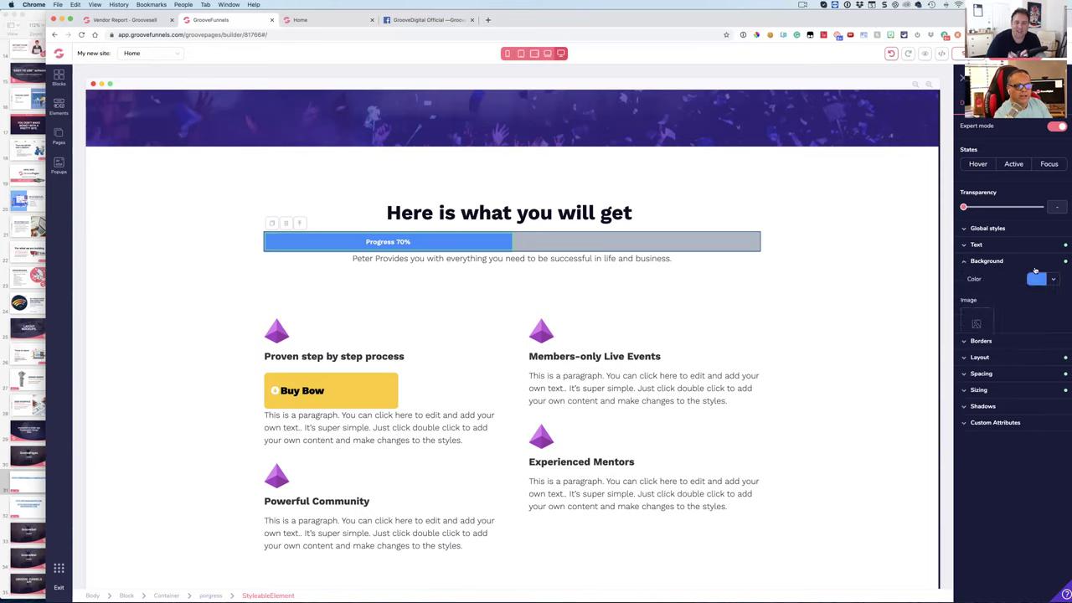
{"action": "left_click", "coordinate": [1036, 279]}
{"action": "mouse_move", "coordinate": [1010, 331]}
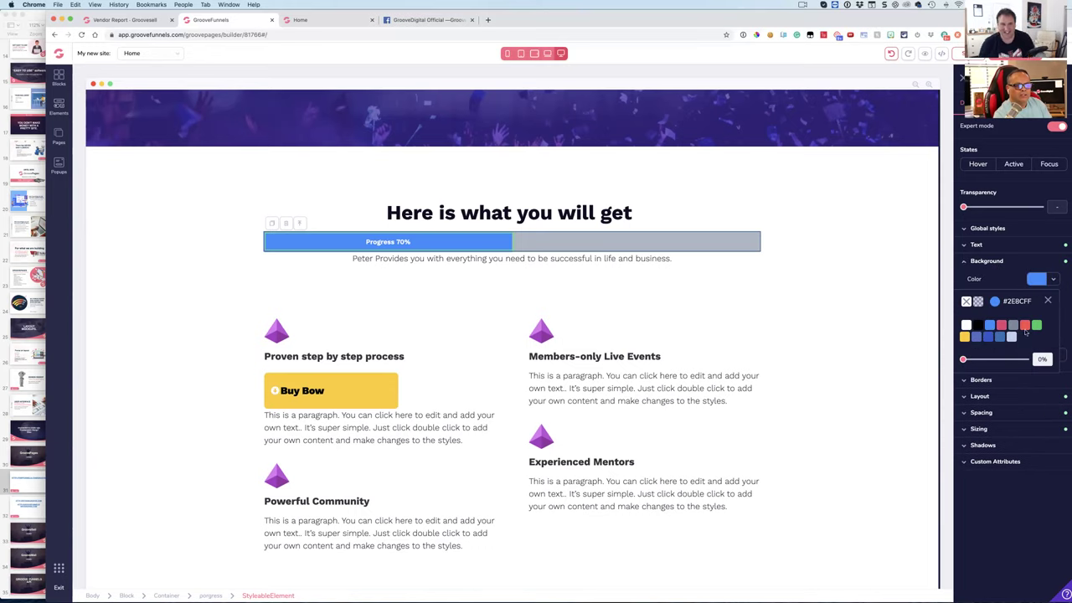
{"action": "left_click", "coordinate": [1026, 342]}
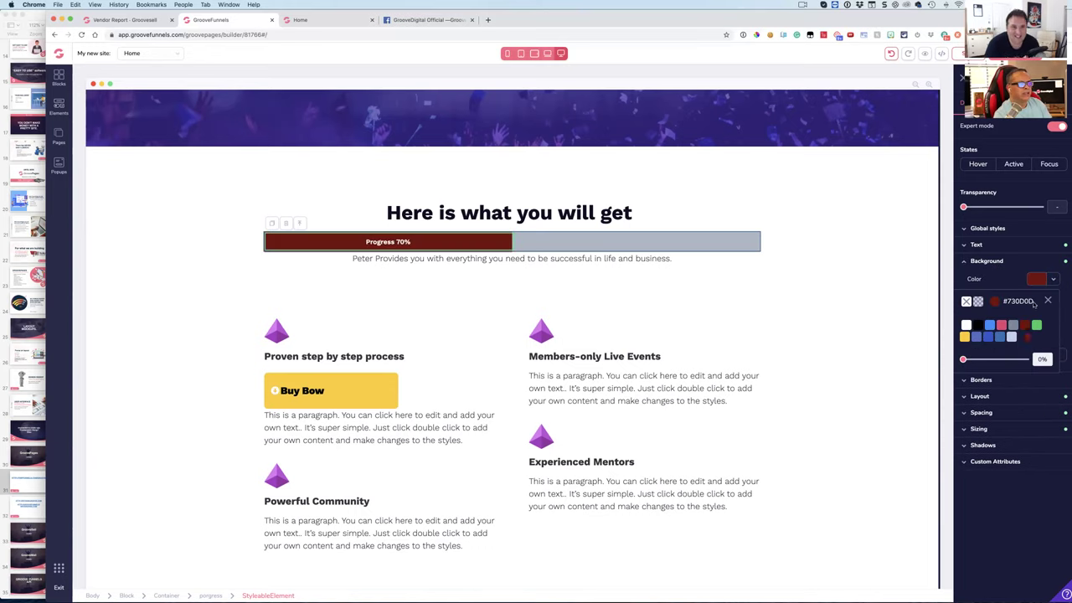
{"action": "left_click", "coordinate": [1021, 374]}
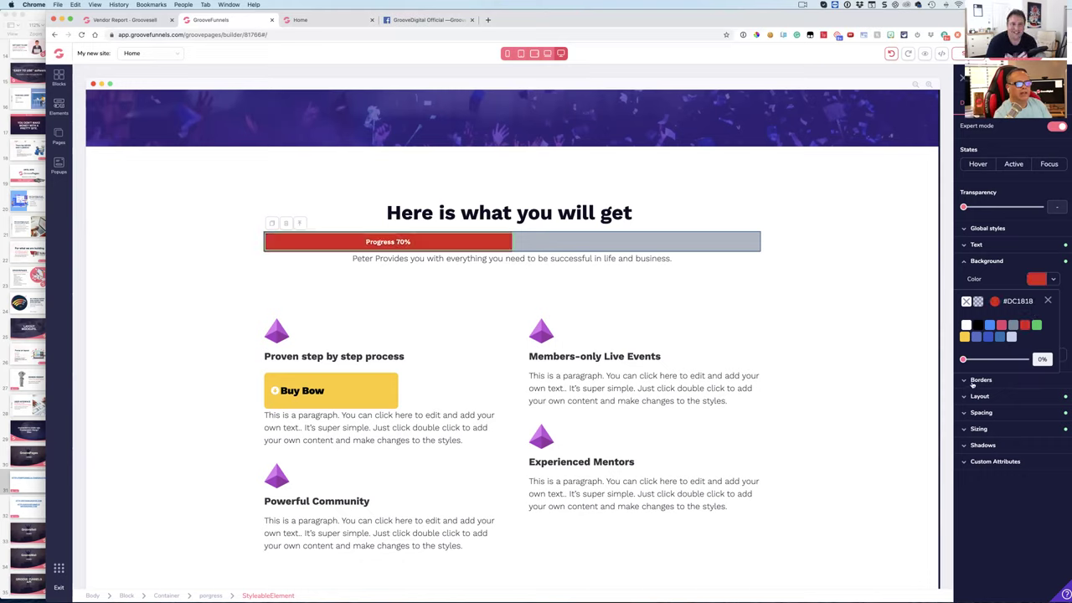
{"action": "left_click", "coordinate": [616, 244]}
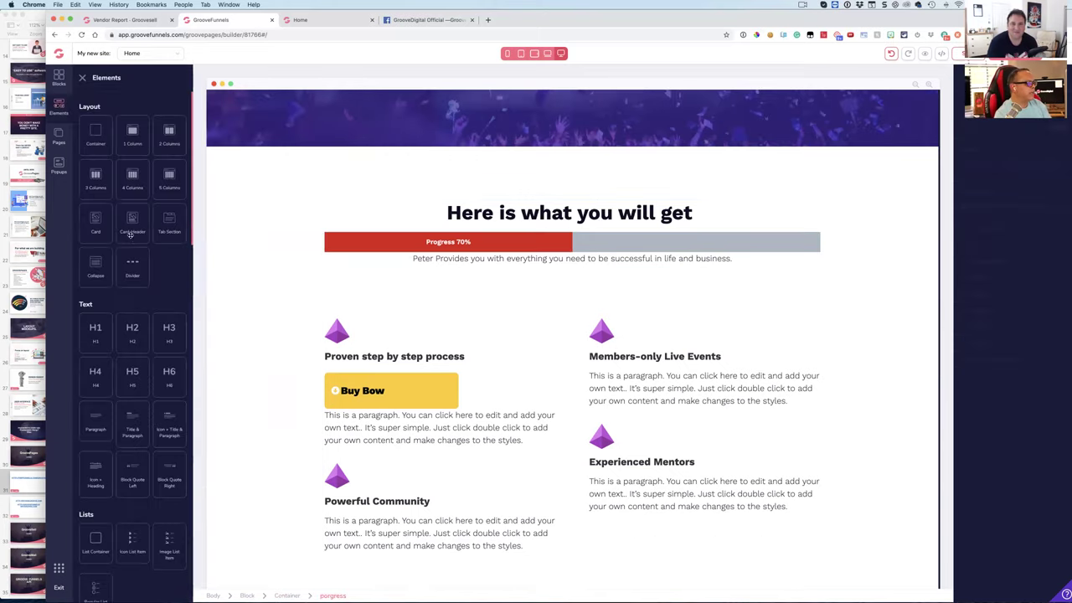
Step: Add a Countdown timer under the 'Proven step by step process' heading
{"action": "scroll", "coordinate": [134, 239], "scroll_direction": "down", "scroll_amount": 10}
{"action": "scroll", "coordinate": [136, 242], "scroll_direction": "down", "scroll_amount": 4}
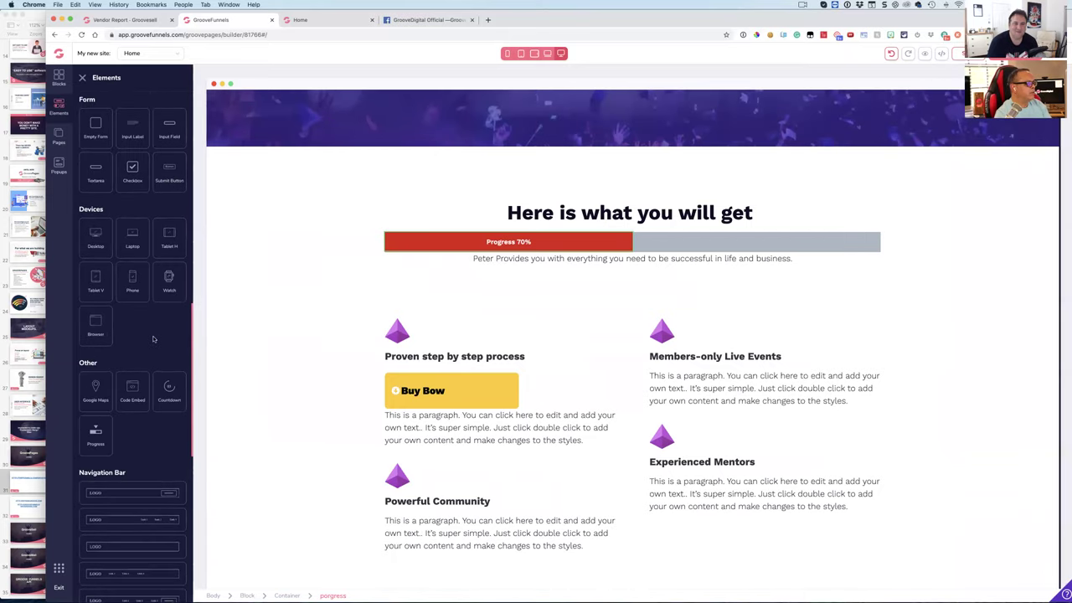
{"action": "left_click_drag", "start_coordinate": [170, 316], "coordinate": [474, 379]}
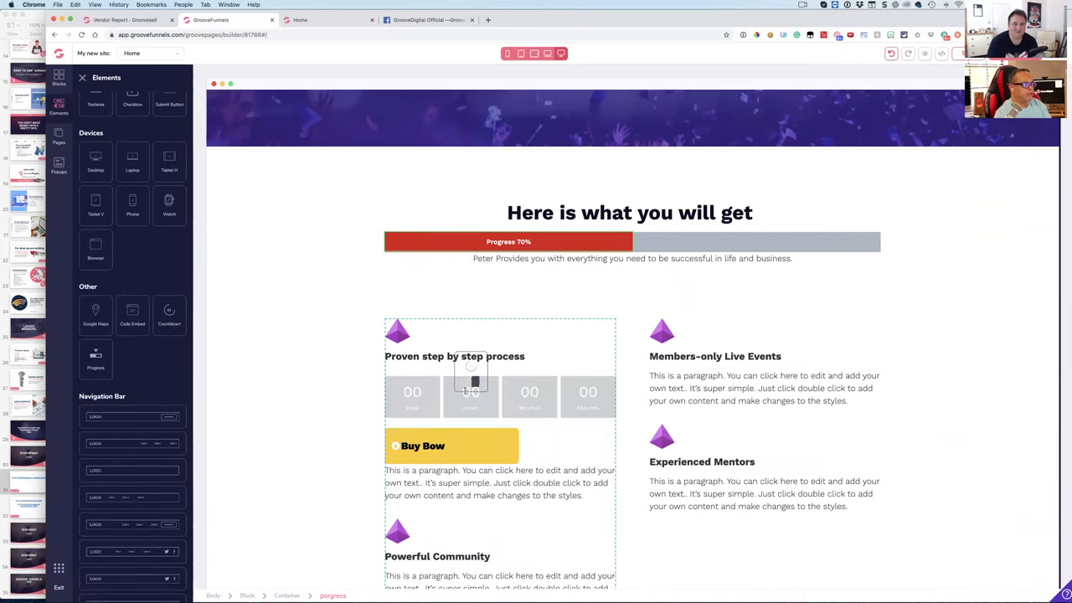
{"action": "left_click", "coordinate": [471, 390]}
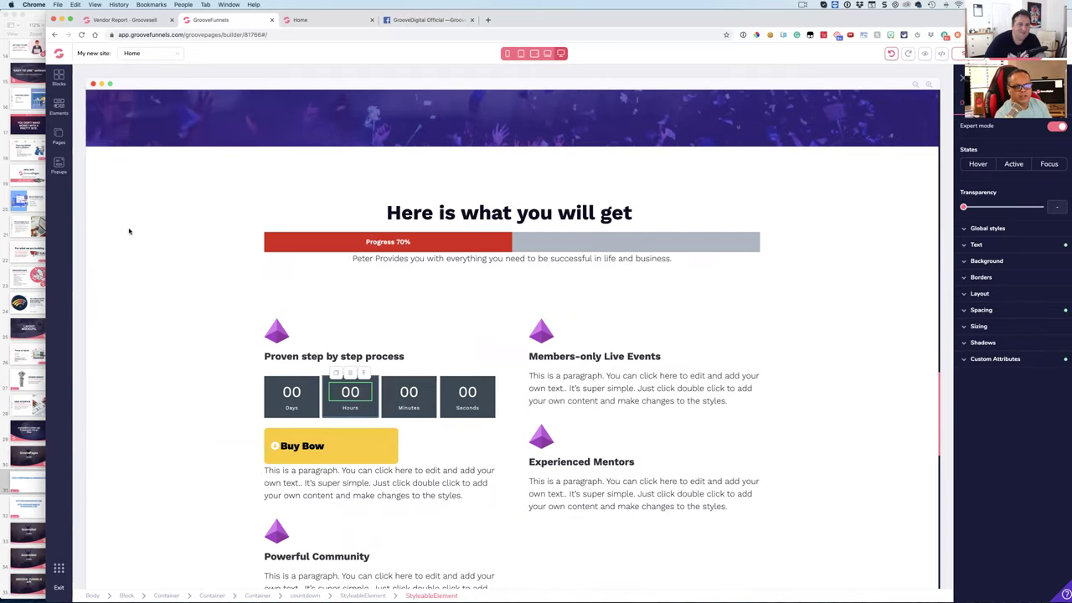
Step: Round the countdown's Days box into a circle with maximum border corners
{"action": "left_click", "coordinate": [296, 382]}
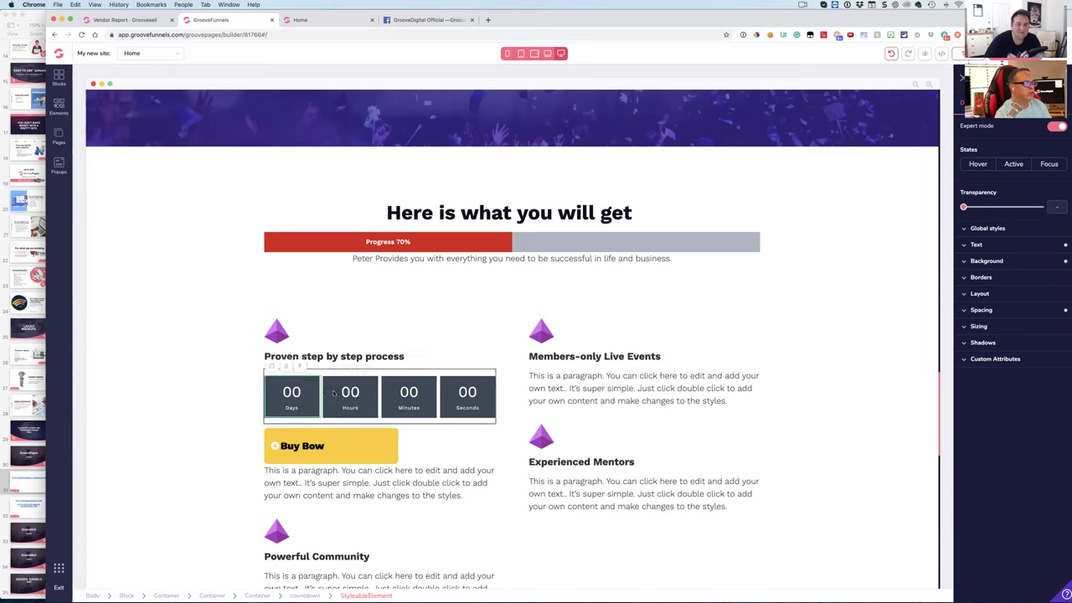
{"action": "left_click", "coordinate": [992, 280]}
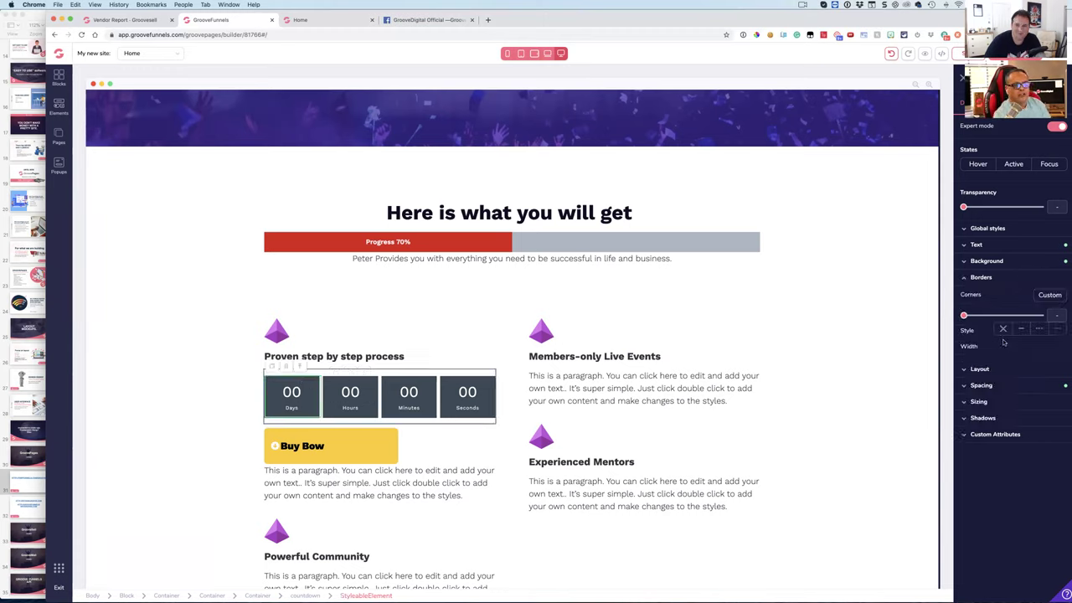
{"action": "left_click_drag", "start_coordinate": [963, 315], "coordinate": [1039, 316]}
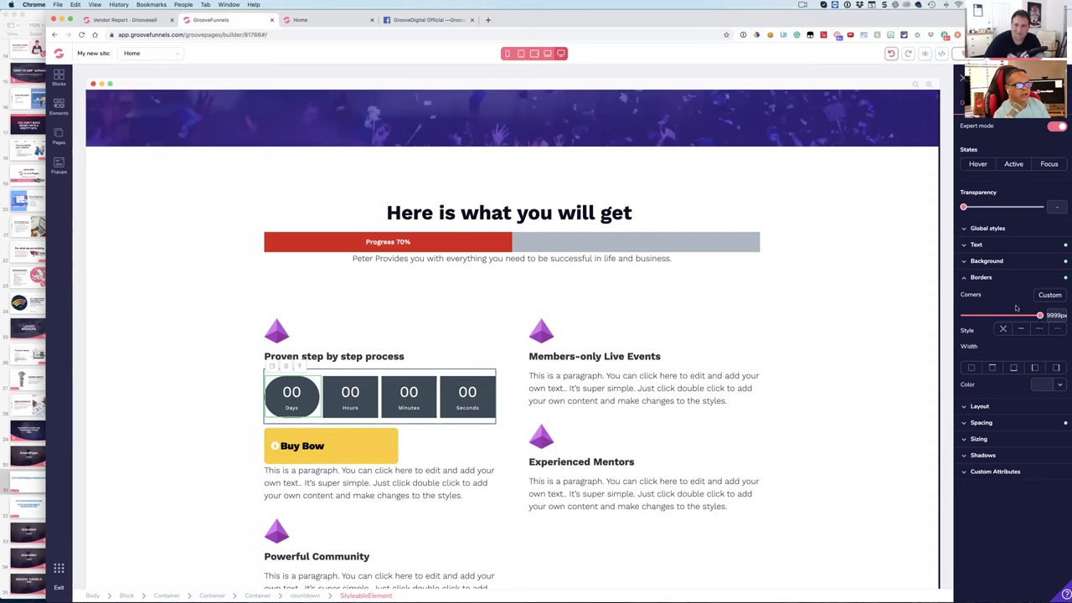
Step: Fill the Days circle's background with red #DC1818
{"action": "left_click", "coordinate": [980, 278]}
{"action": "left_click", "coordinate": [986, 261]}
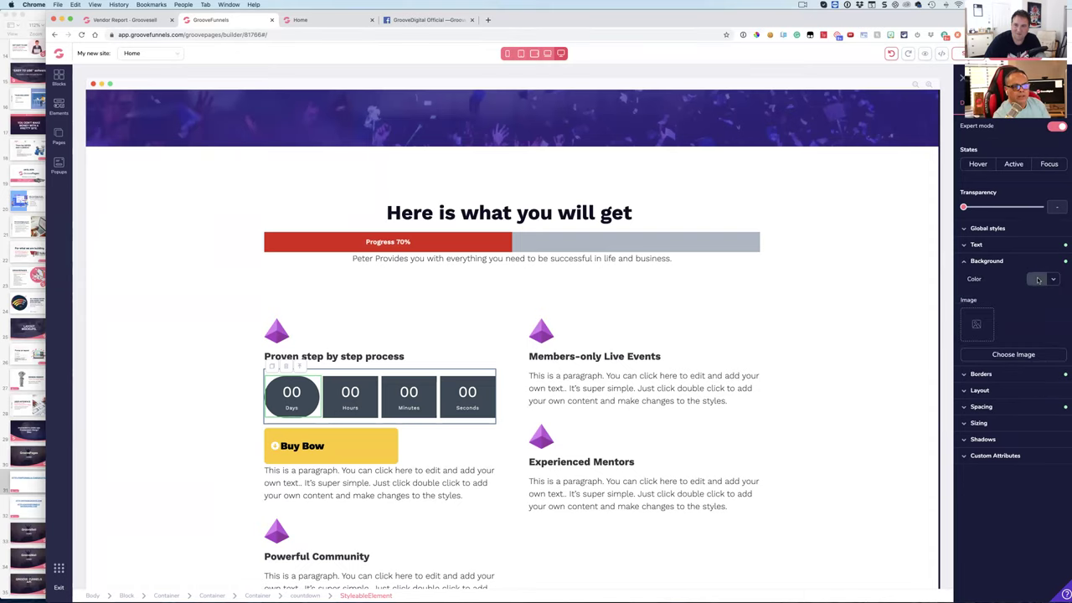
{"action": "left_click", "coordinate": [1038, 278]}
{"action": "mouse_move", "coordinate": [1018, 322]}
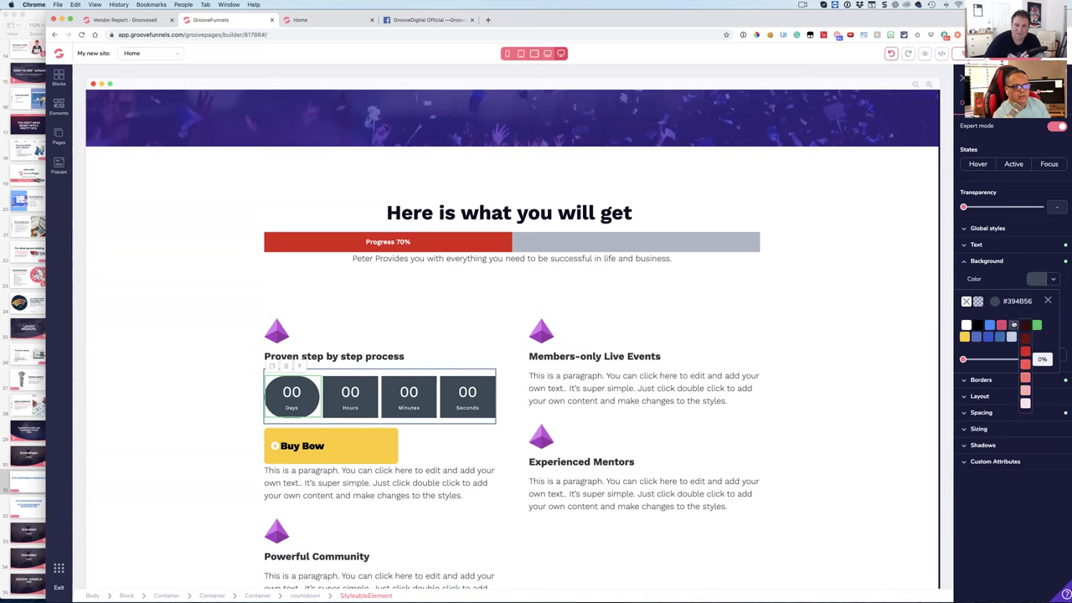
{"action": "left_click", "coordinate": [1024, 364]}
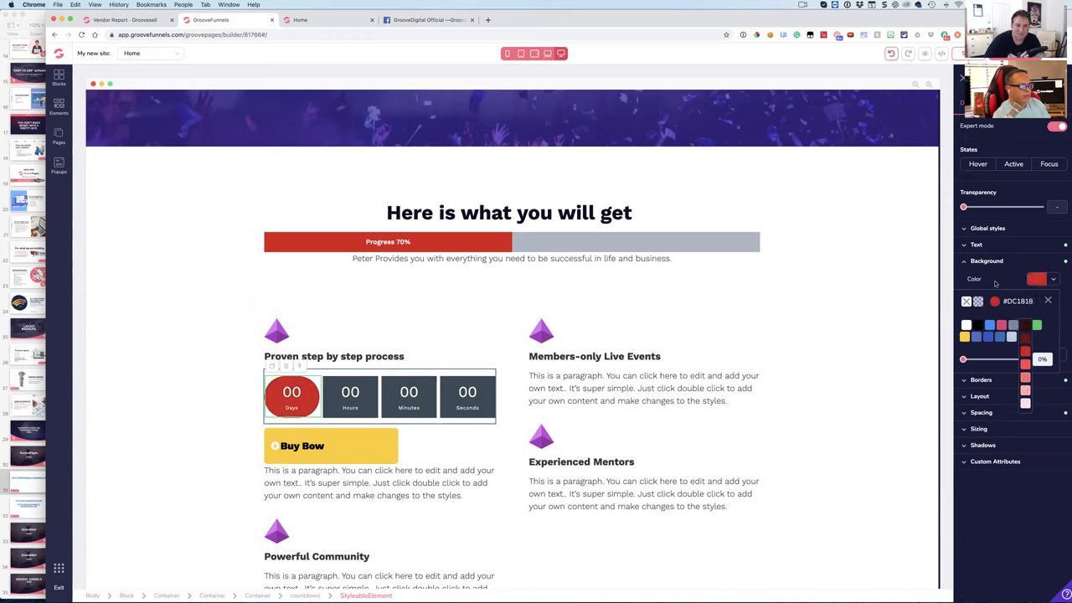
{"action": "left_click", "coordinate": [962, 261]}
{"action": "left_click", "coordinate": [963, 260]}
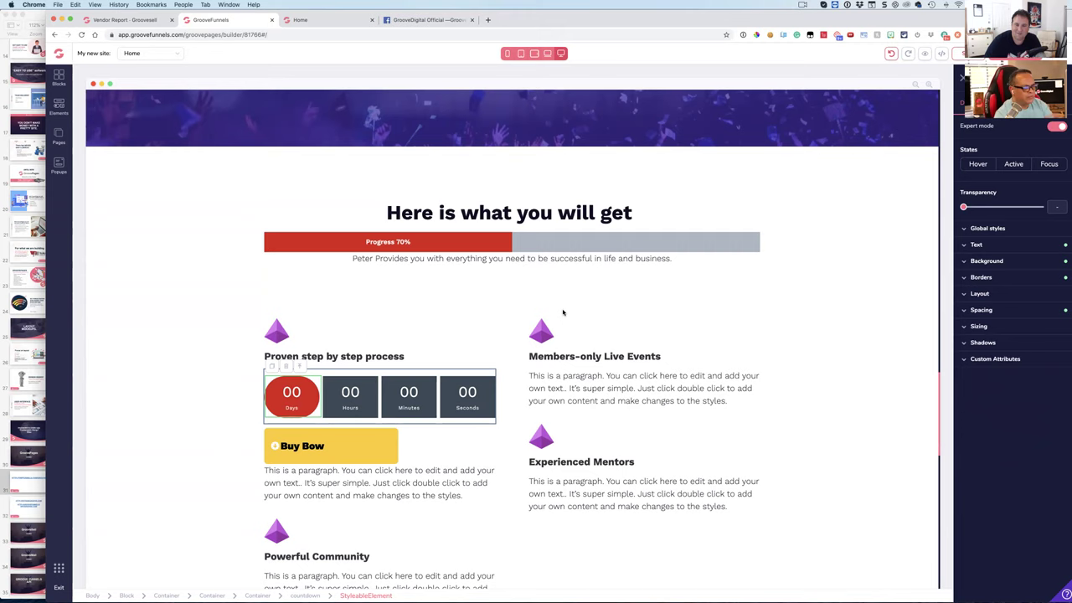
{"action": "scroll", "coordinate": [510, 305], "scroll_direction": "down", "scroll_amount": 1}
{"action": "scroll", "coordinate": [510, 304], "scroll_direction": "down", "scroll_amount": 4}
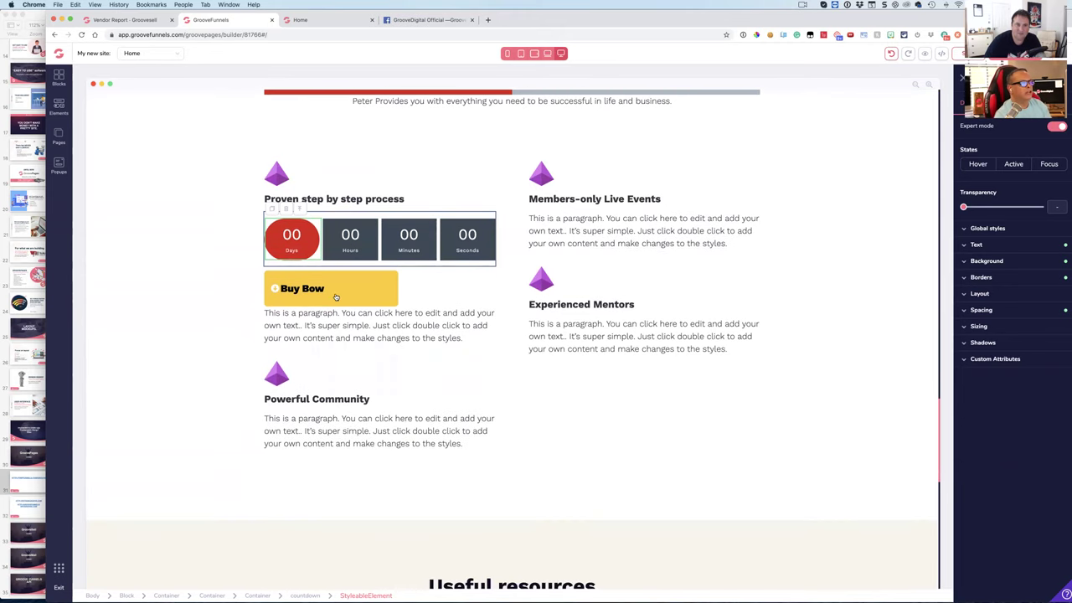
Step: Select the Start Today button and set its link destination to a site Page
{"action": "double_click", "coordinate": [338, 296]}
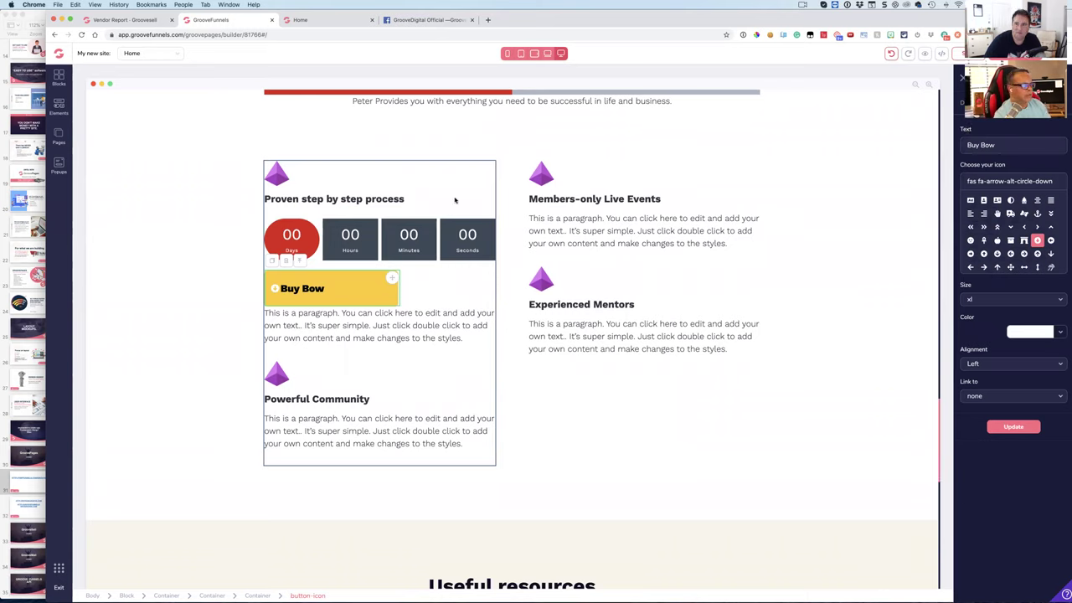
{"action": "scroll", "coordinate": [459, 193], "scroll_direction": "up", "scroll_amount": 2}
{"action": "scroll", "coordinate": [460, 192], "scroll_direction": "up", "scroll_amount": 2}
{"action": "scroll", "coordinate": [536, 287], "scroll_direction": "up", "scroll_amount": 10}
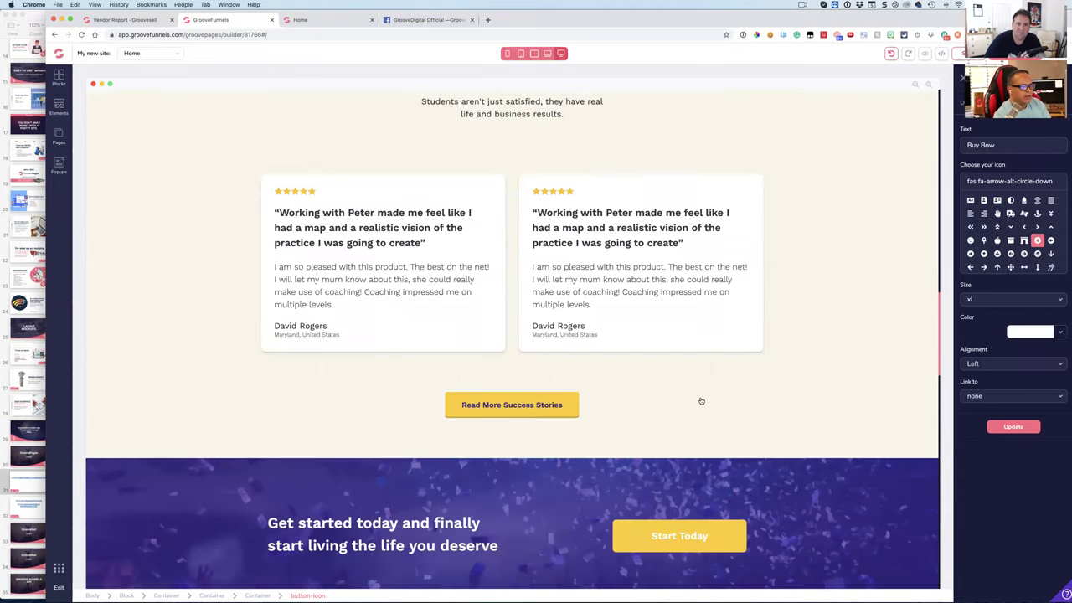
{"action": "scroll", "coordinate": [701, 399], "scroll_direction": "down", "scroll_amount": 3}
{"action": "left_click", "coordinate": [708, 396]}
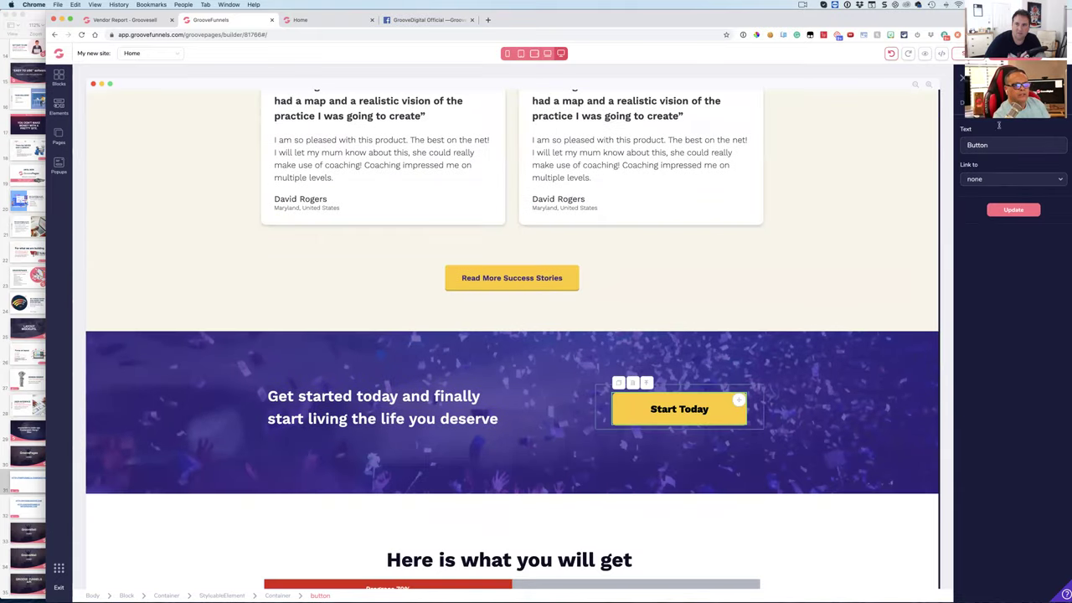
{"action": "left_click", "coordinate": [981, 180]}
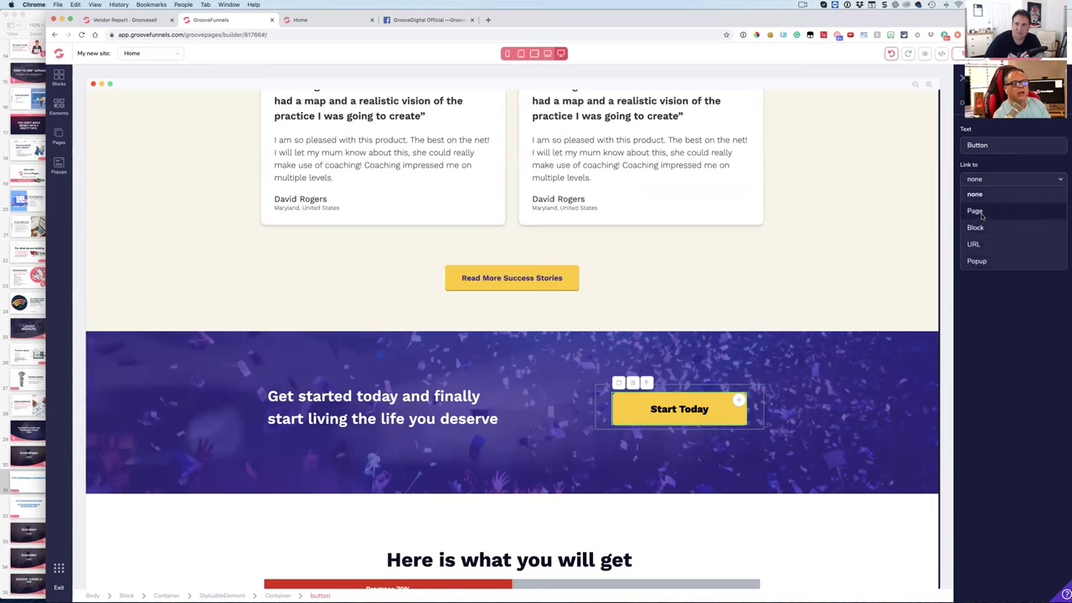
{"action": "left_click", "coordinate": [981, 211]}
Step: Switch the button's link to URL and open the empty Popups panel
{"action": "left_click", "coordinate": [983, 211]}
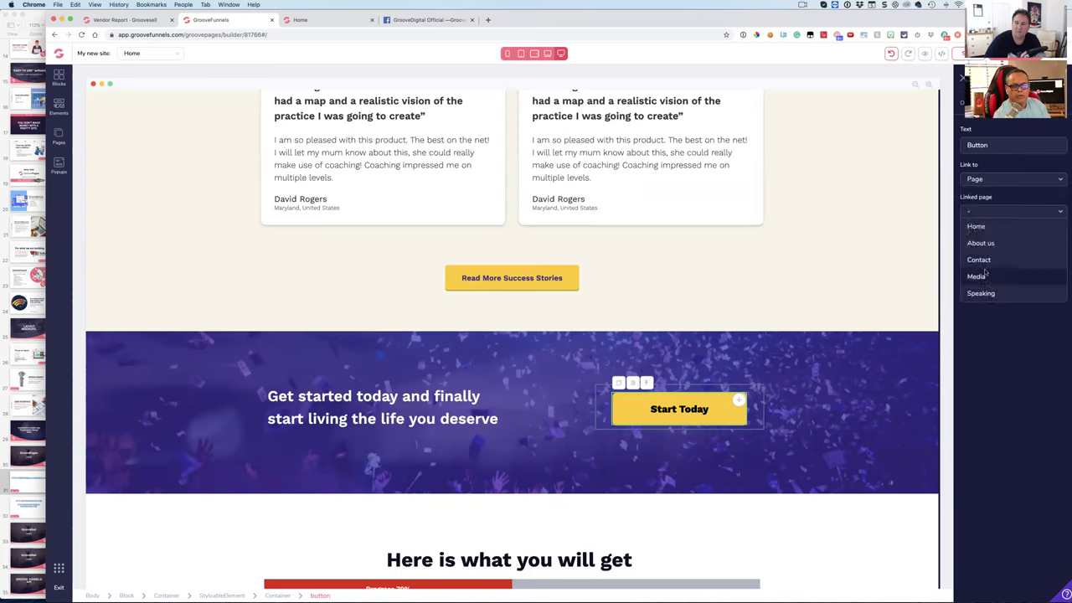
{"action": "left_click", "coordinate": [976, 213]}
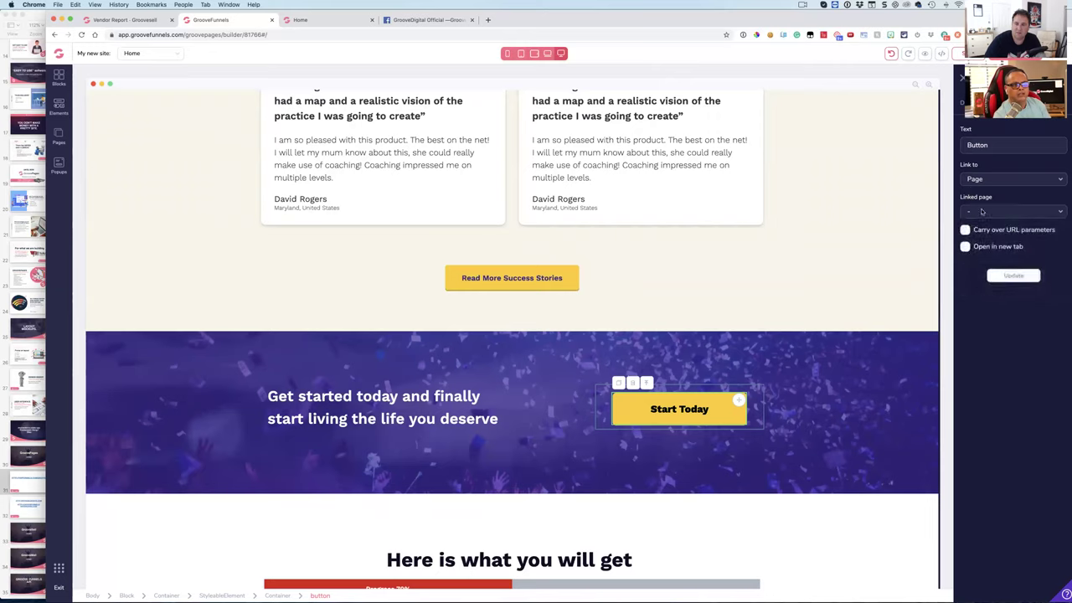
{"action": "left_click", "coordinate": [980, 181]}
{"action": "left_click", "coordinate": [974, 244]}
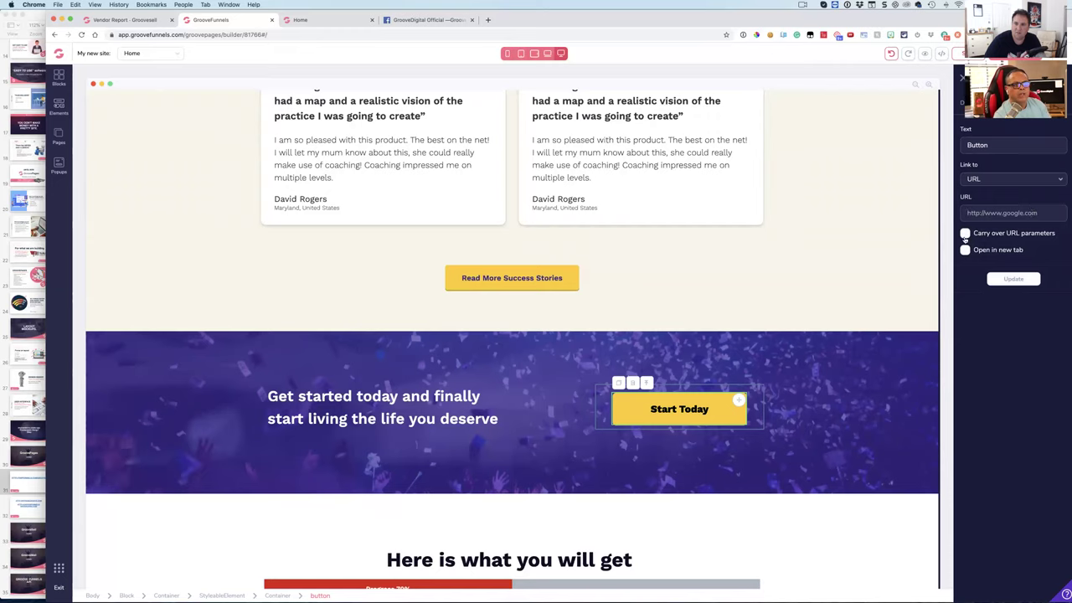
{"action": "left_click", "coordinate": [971, 179]}
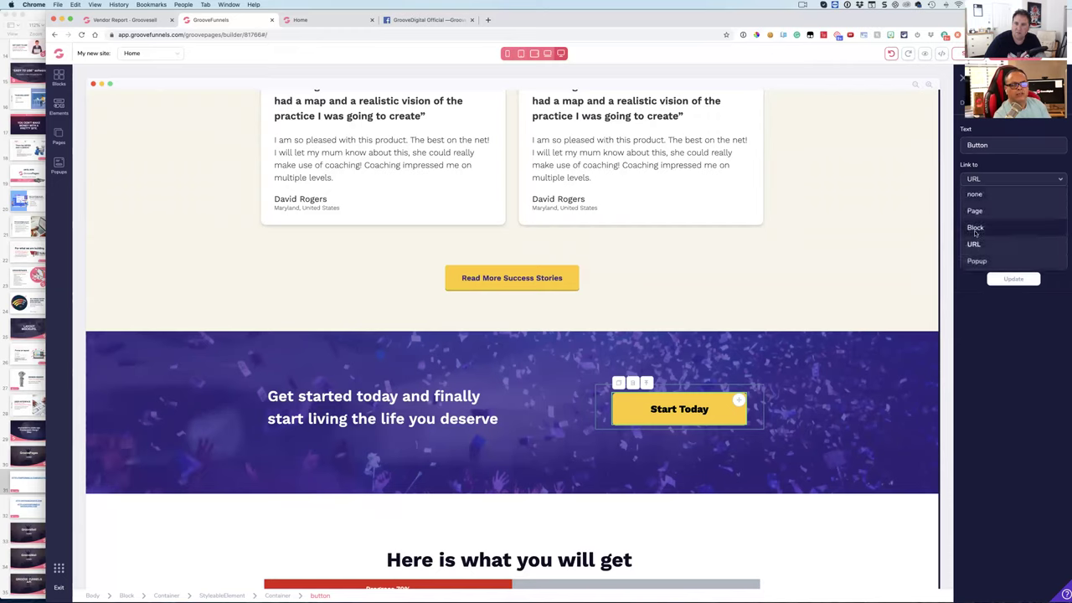
{"action": "left_click", "coordinate": [319, 221]}
{"action": "left_click", "coordinate": [58, 164]}
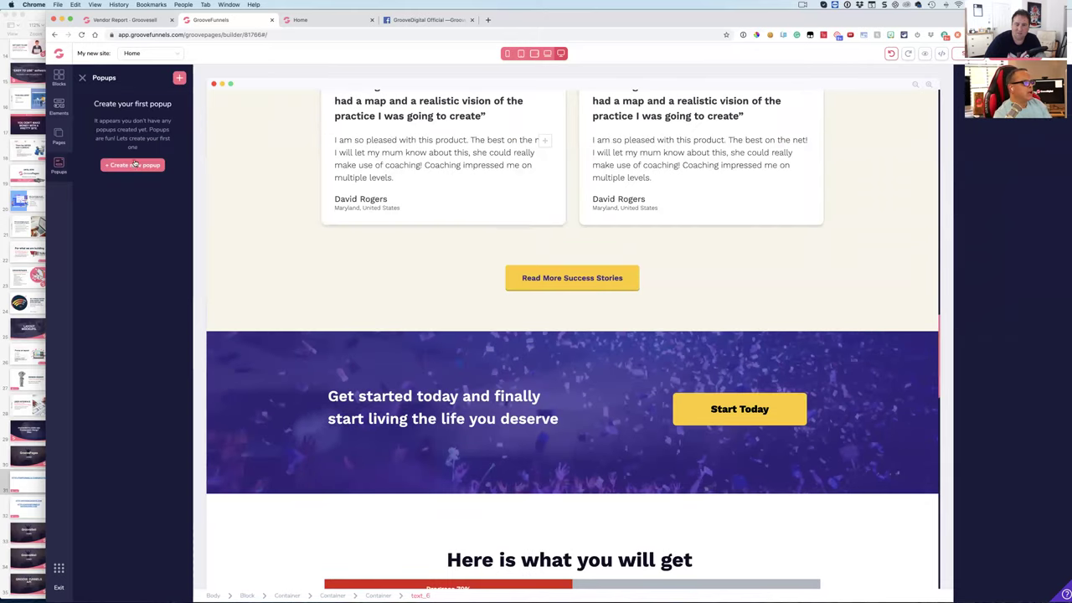
{"action": "left_click", "coordinate": [135, 164]}
Step: Apply the phone newsletter template to Popup 1 and set the phone mockup style to Dark 2
{"action": "left_click", "coordinate": [1013, 272]}
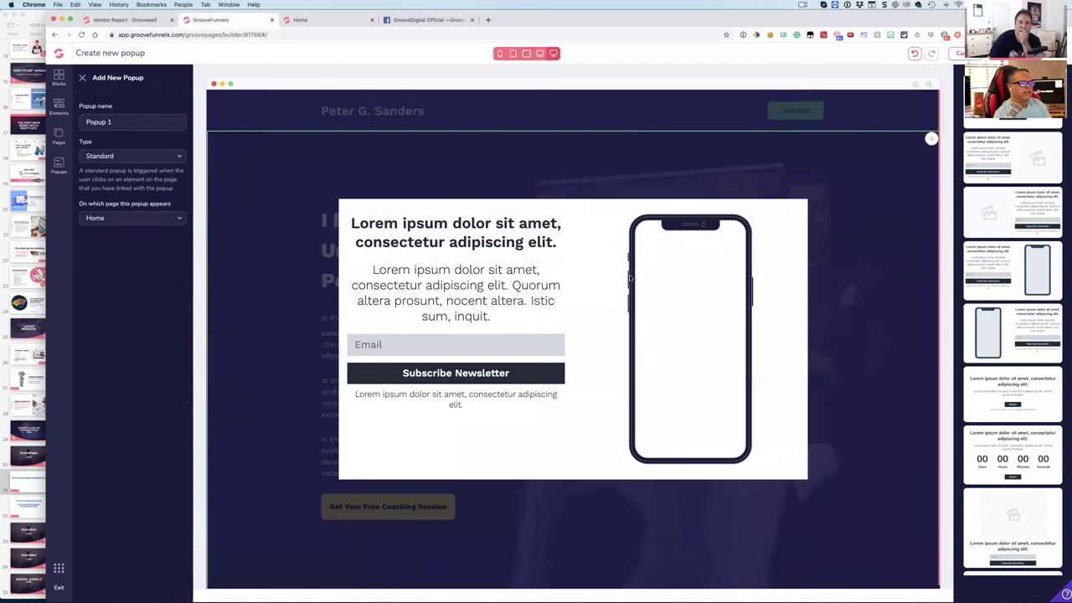
{"action": "left_click", "coordinate": [674, 268]}
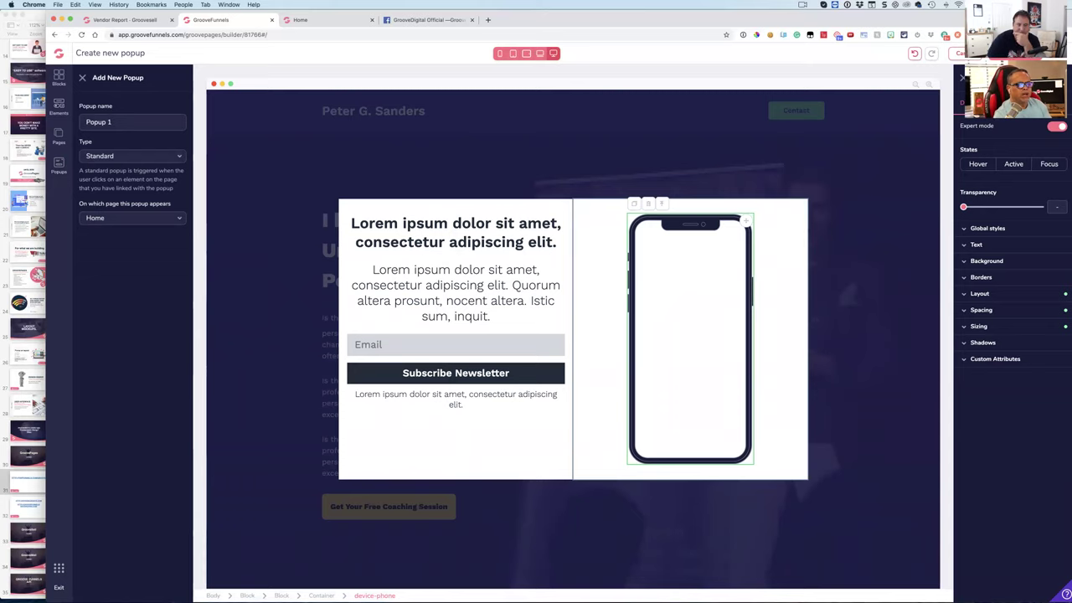
{"action": "left_click", "coordinate": [1004, 118]}
{"action": "left_click", "coordinate": [986, 144]}
{"action": "left_click", "coordinate": [986, 209]}
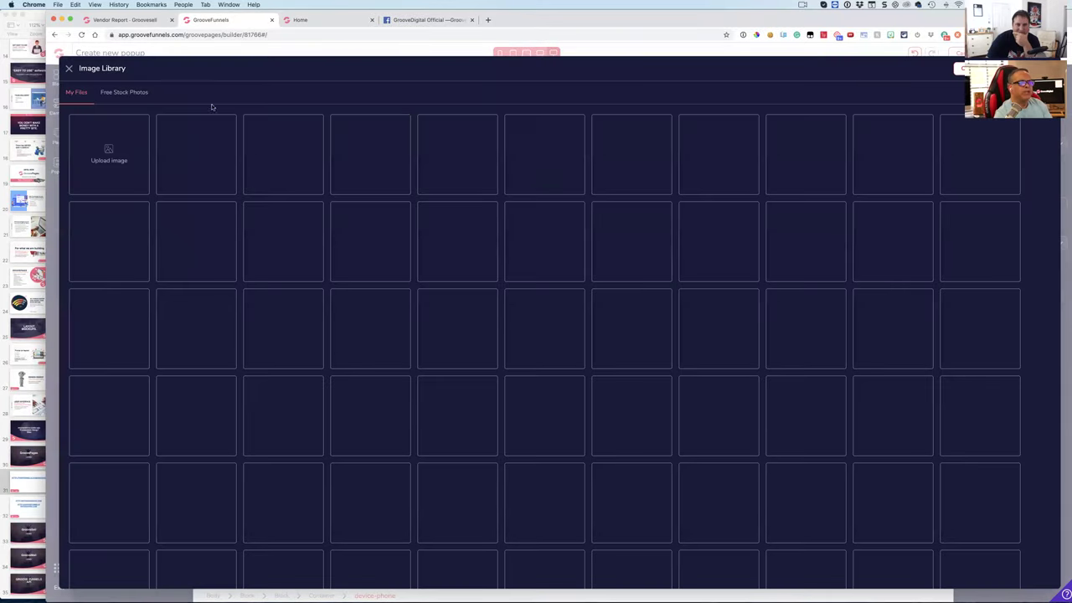
Step: Search Free Stock Photos for 'affiliate'
{"action": "left_click", "coordinate": [126, 92]}
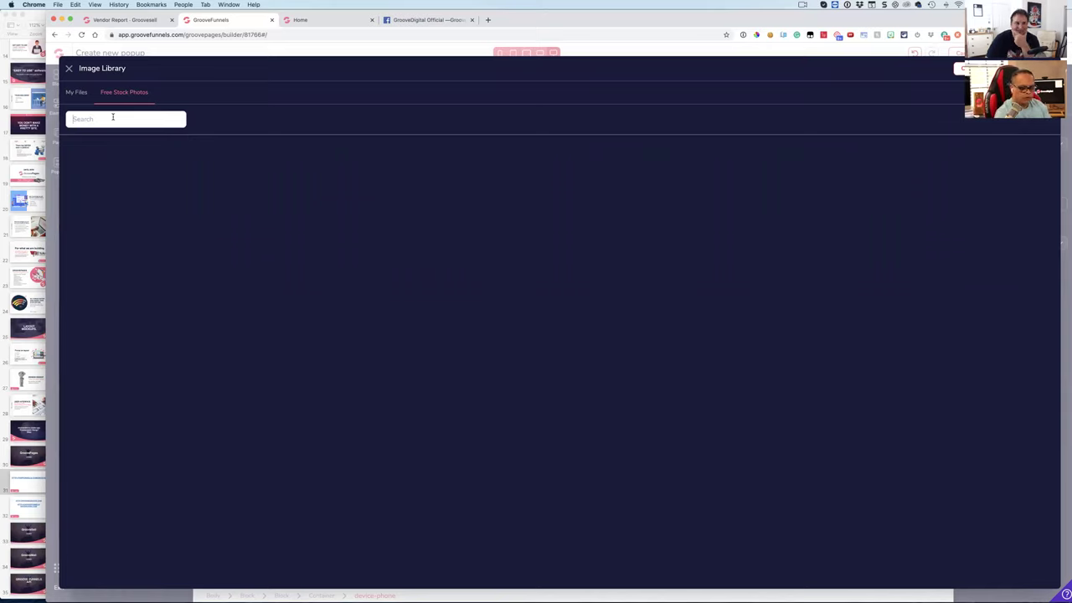
{"action": "type", "text": "affiliate"}
{"action": "key", "text": "super+a"}
{"action": "type", "text": "affiliate"}
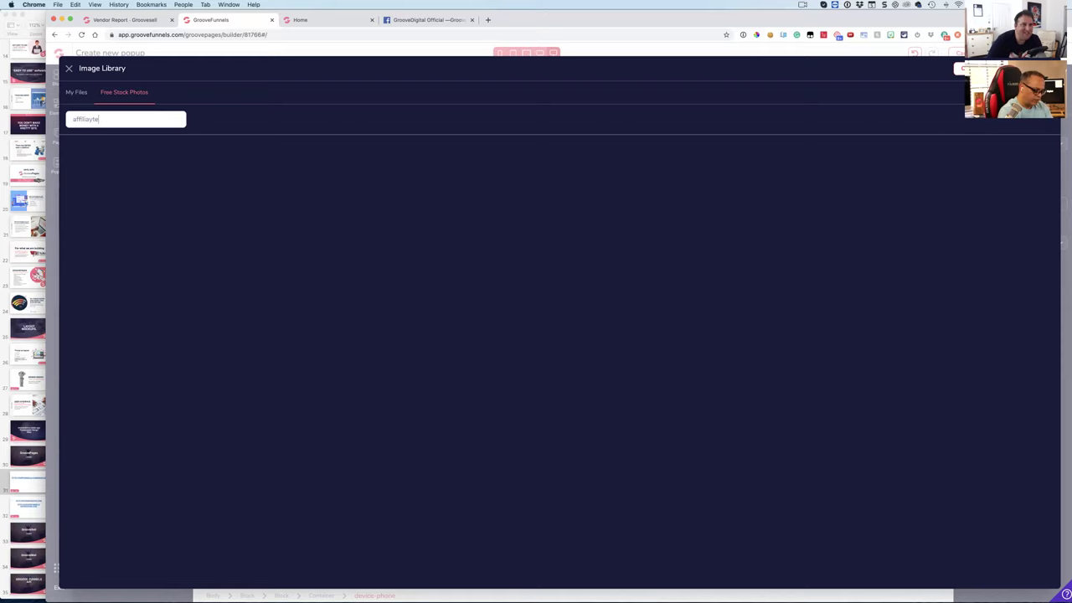
{"action": "key", "text": "Return"}
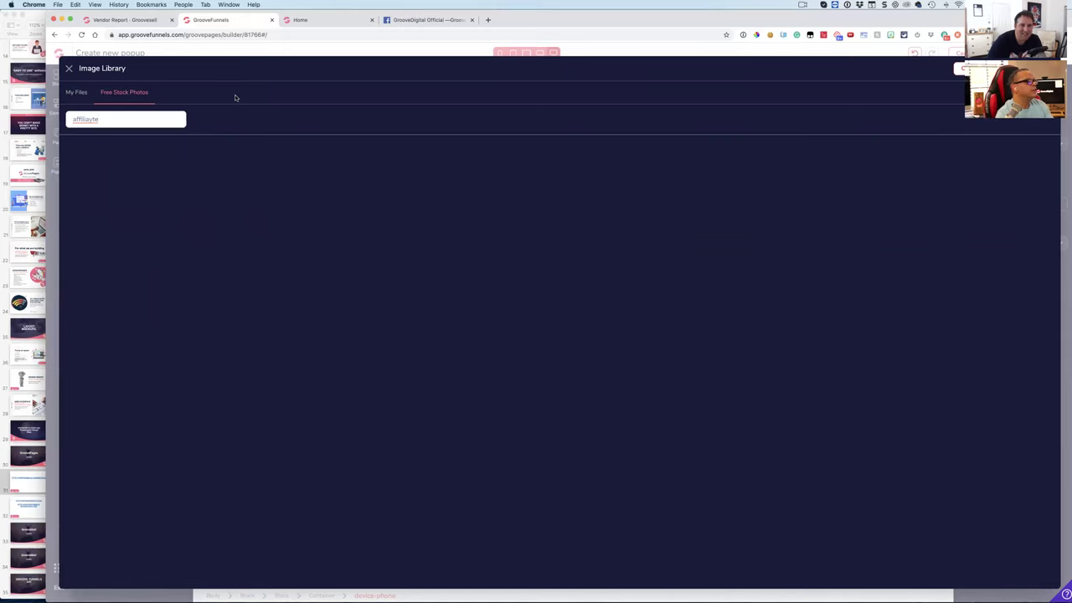
{"action": "key", "text": "BackSpace"}
{"action": "key", "text": "BackSpace"}
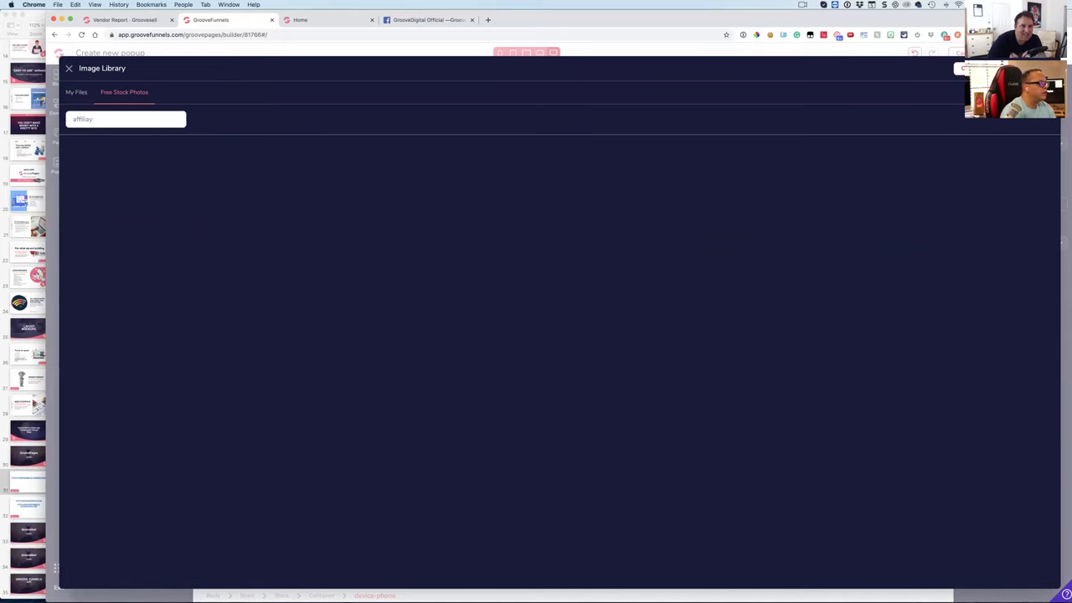
{"action": "type", "text": "te"}
{"action": "key", "text": "Return"}
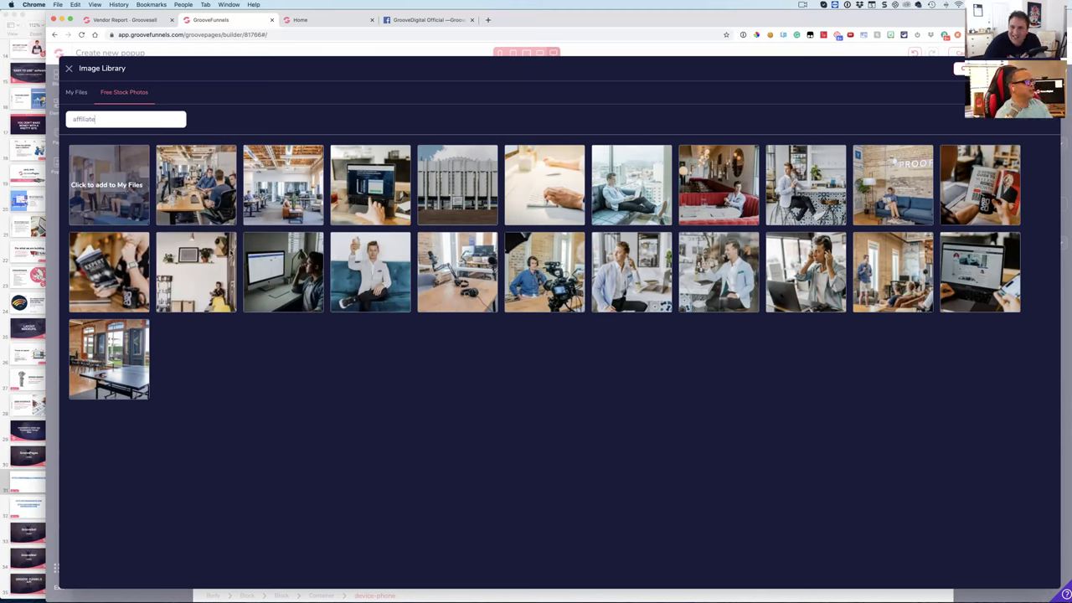
Step: Add an office photo to My Files and place it in the phone mockup
{"action": "left_click", "coordinate": [108, 184]}
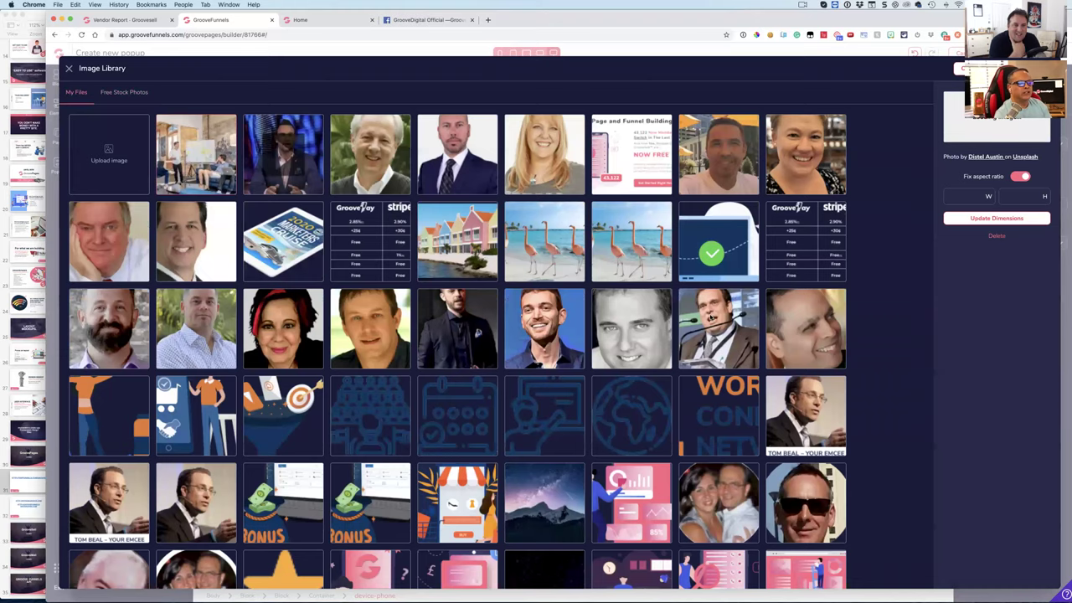
{"action": "left_click", "coordinate": [1005, 285]}
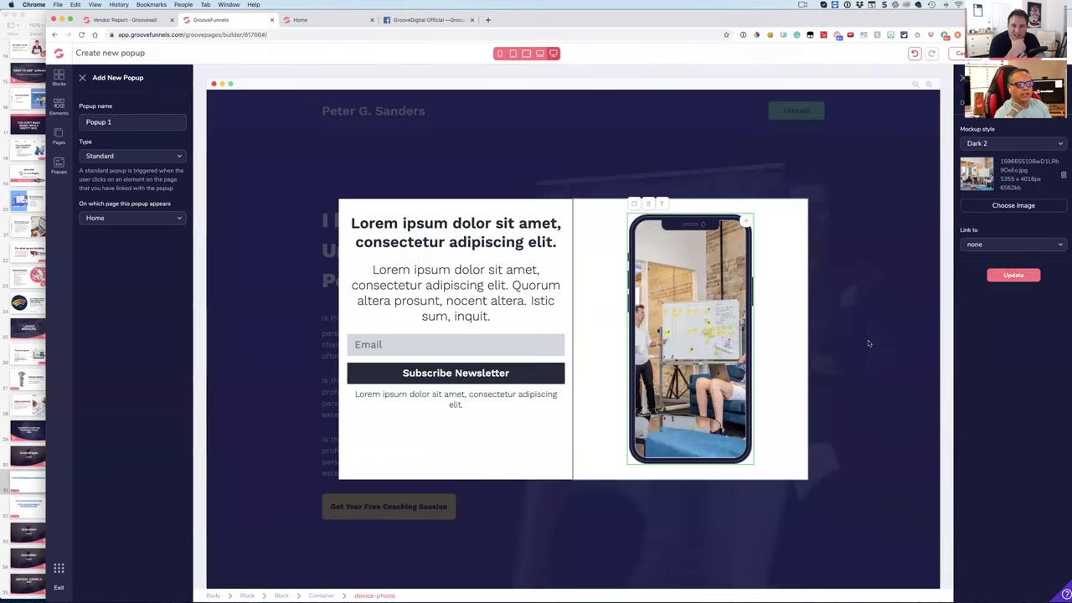
{"action": "left_click", "coordinate": [445, 378]}
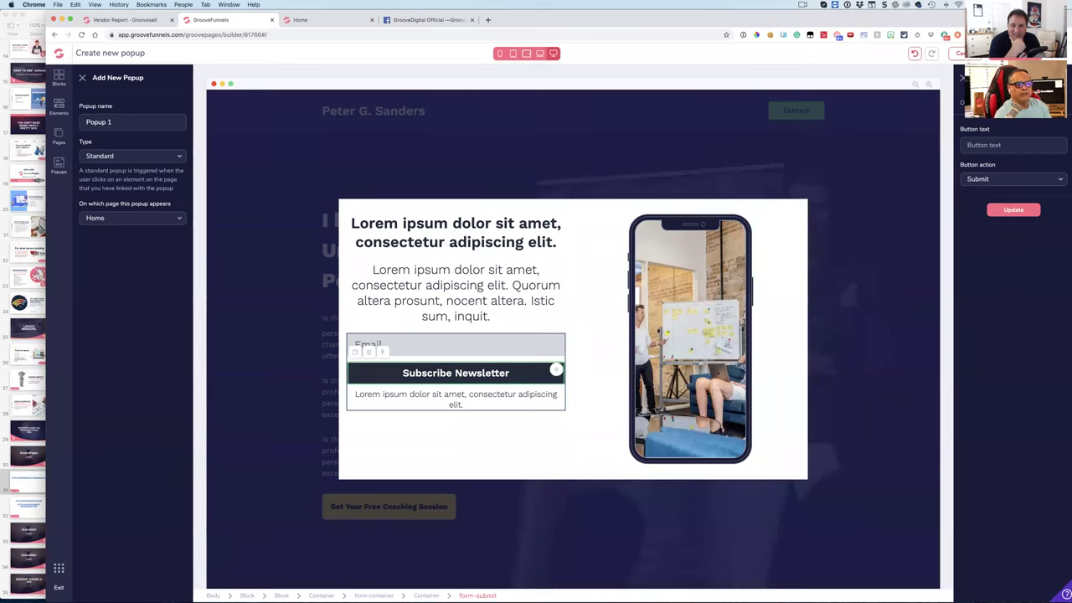
Step: Set the popup signup form's action to Integration and return to the Home page editor
{"action": "left_click", "coordinate": [371, 595]}
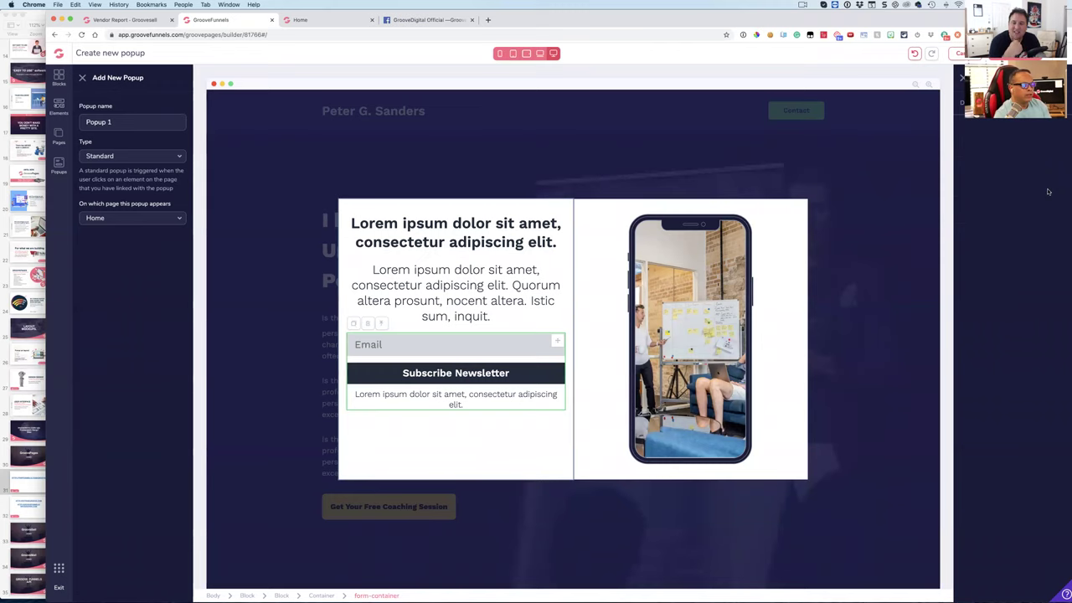
{"action": "left_click", "coordinate": [982, 145]}
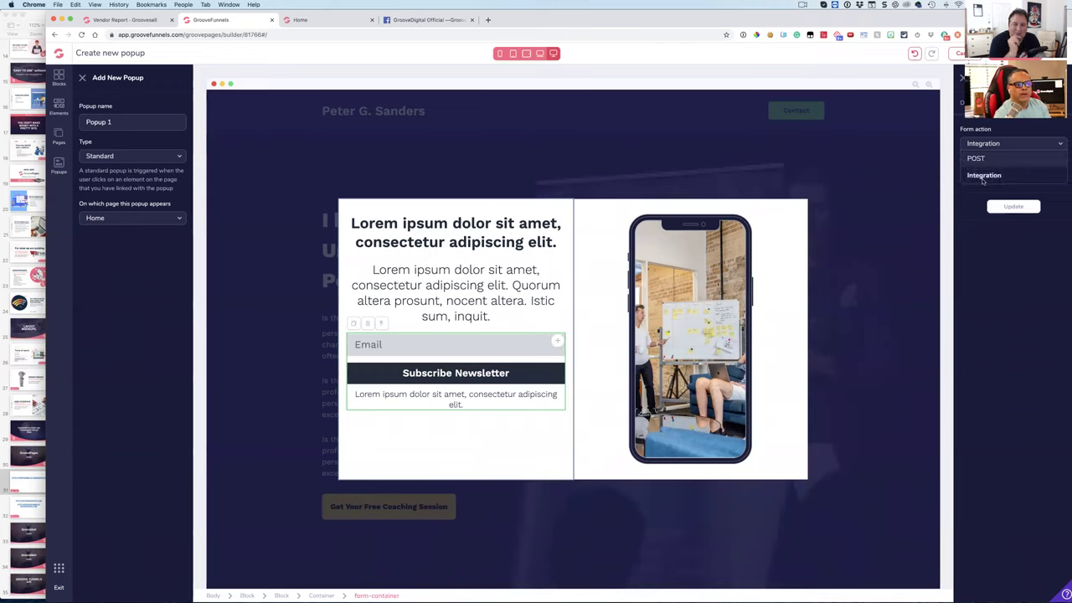
{"action": "left_click", "coordinate": [997, 124]}
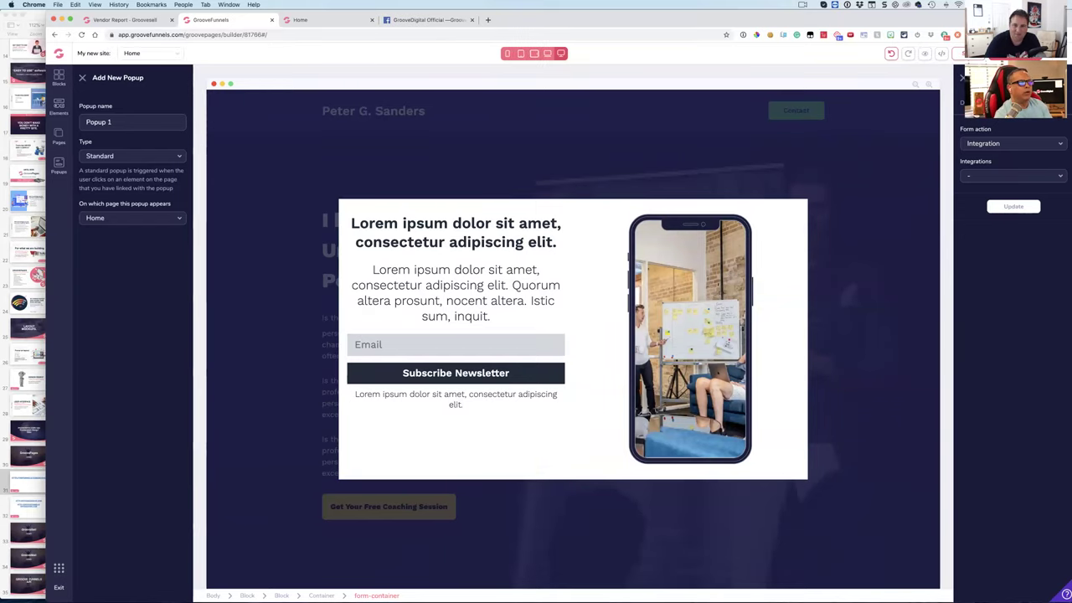
{"action": "left_click", "coordinate": [940, 222]}
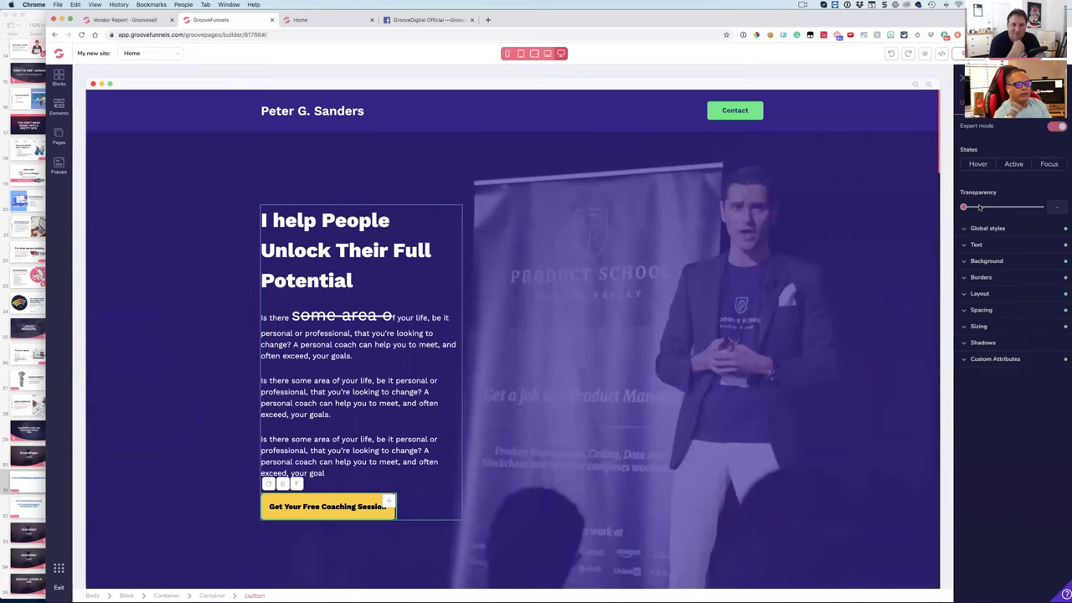
Step: Link the hero's yellow button to Popup 1 and apply the change
{"action": "left_click", "coordinate": [989, 180]}
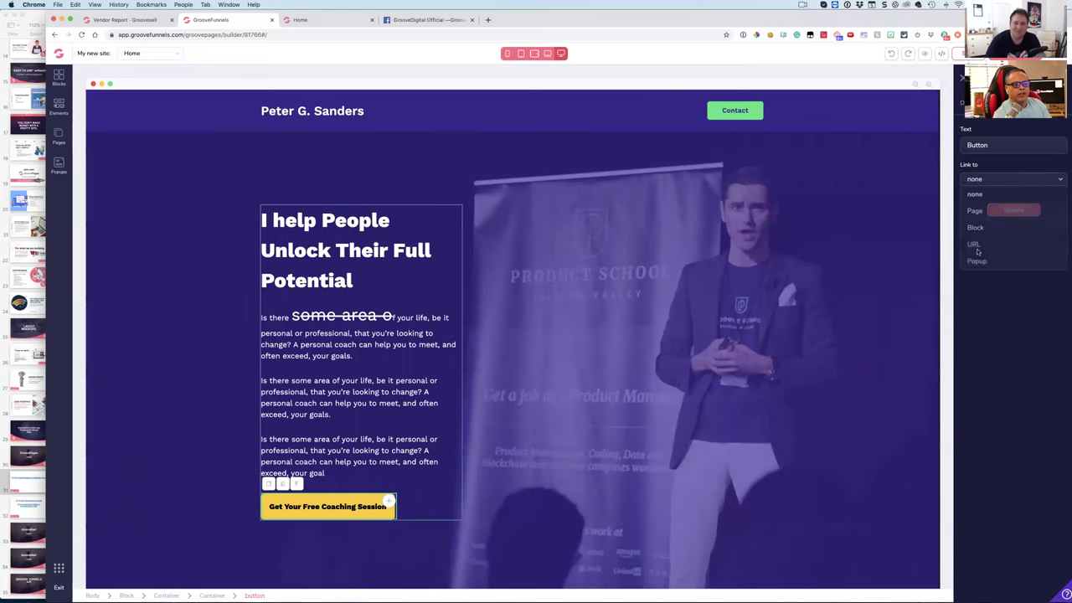
{"action": "left_click", "coordinate": [992, 215]}
{"action": "left_click", "coordinate": [992, 215]}
{"action": "left_click", "coordinate": [980, 230]}
{"action": "left_click", "coordinate": [1014, 243]}
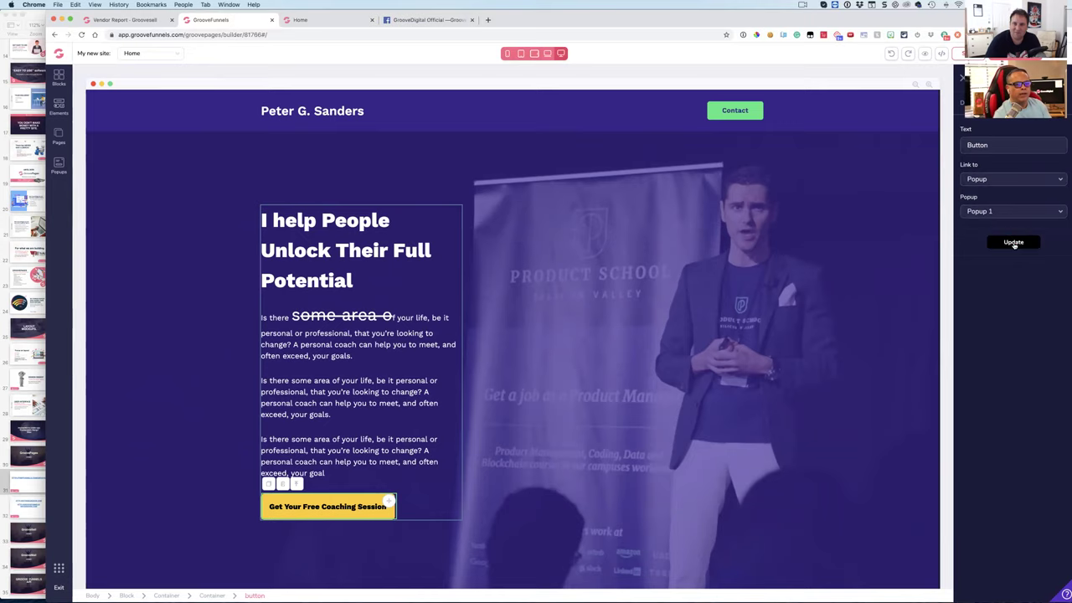
Step: Preview the Home page, confirm the button opens the newsletter popup, and close the preview
{"action": "left_click", "coordinate": [924, 54]}
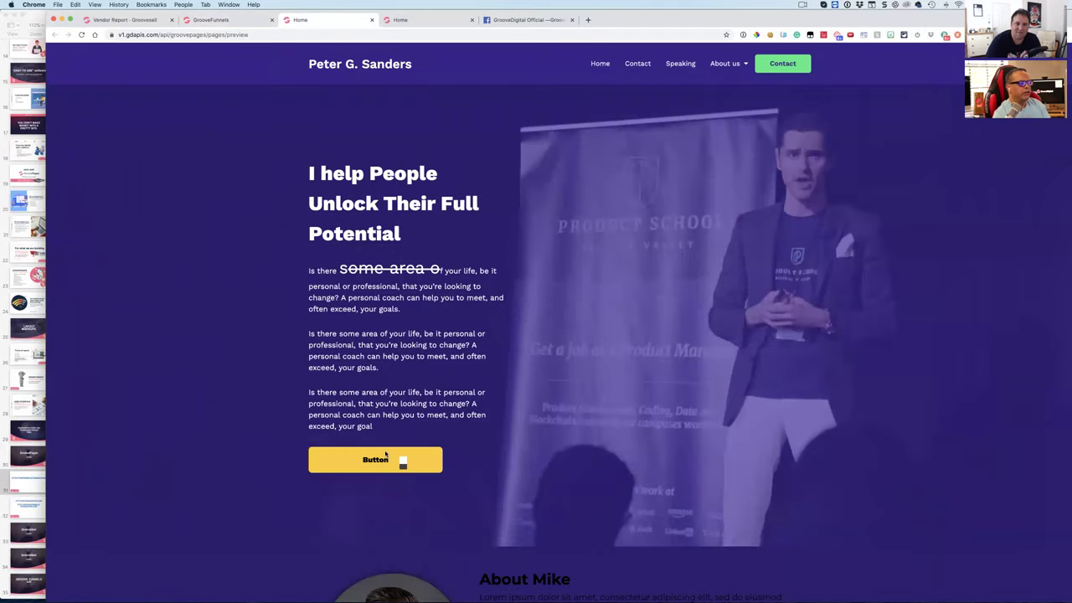
{"action": "left_click", "coordinate": [402, 462]}
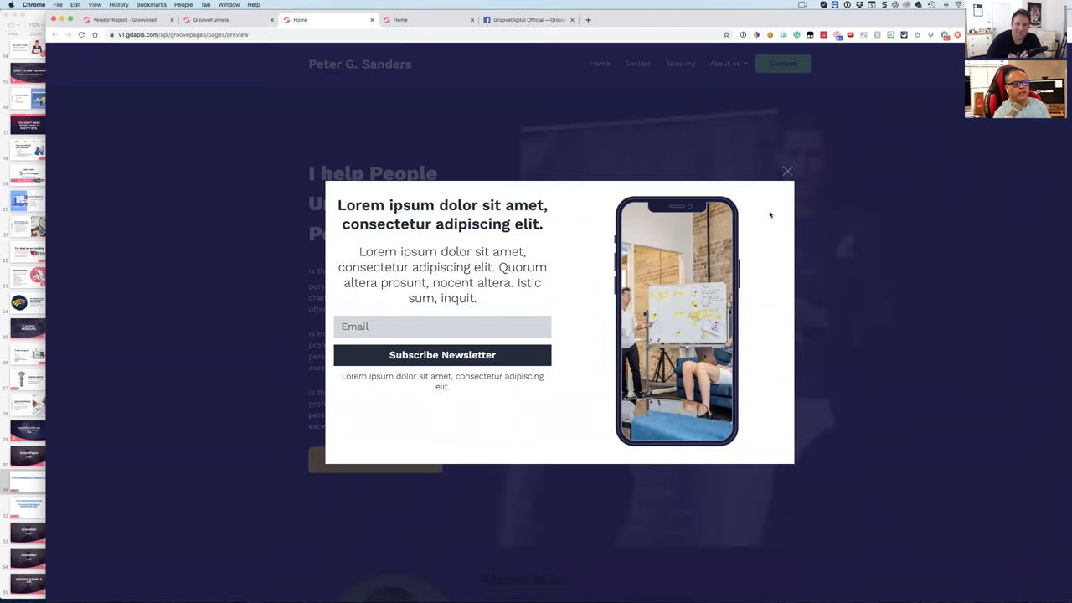
{"action": "left_click", "coordinate": [787, 170]}
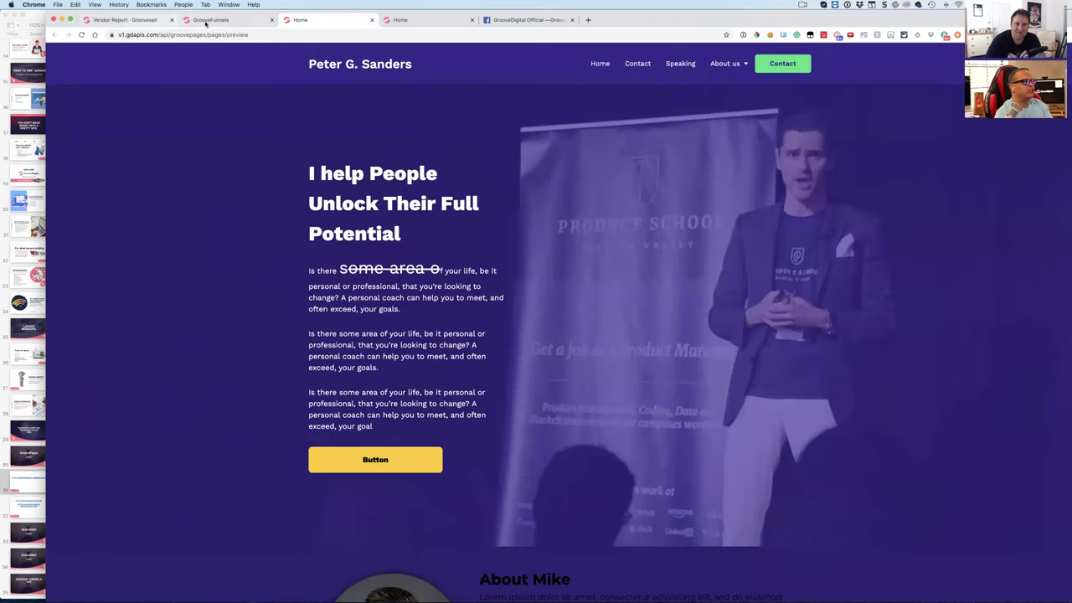
{"action": "key", "text": "super+w"}
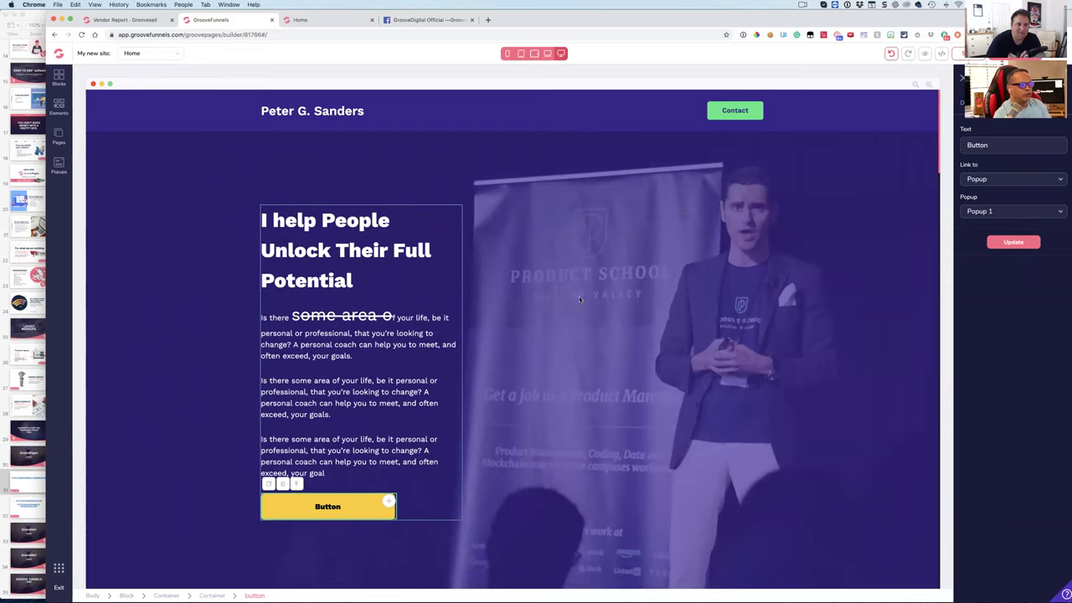
{"action": "key", "text": "Escape"}
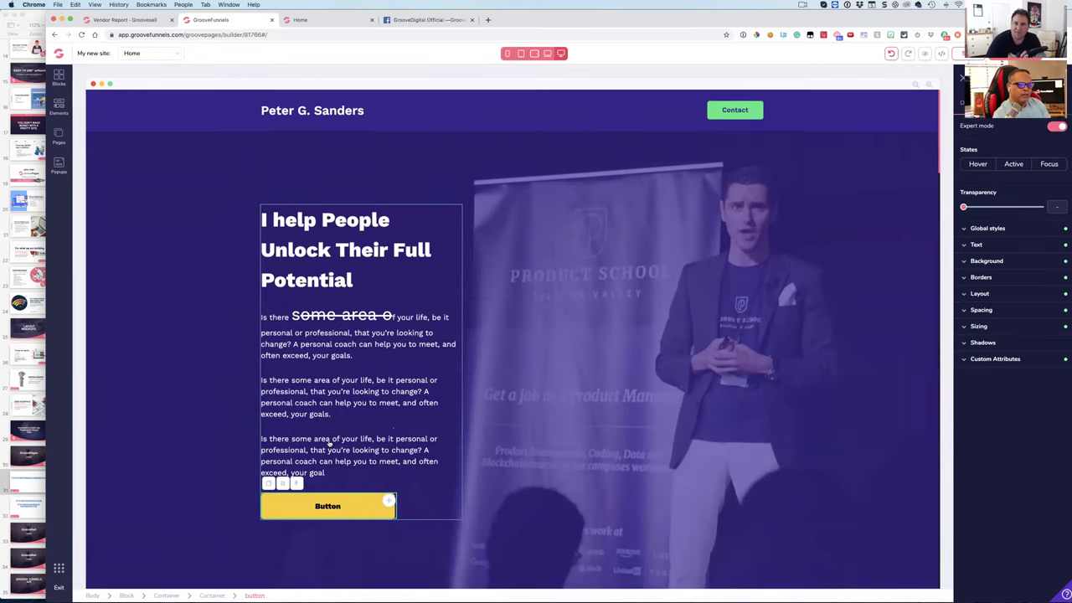
{"action": "scroll", "coordinate": [396, 431], "scroll_direction": "down", "scroll_amount": 2}
Step: Switch the hero button to its Hover state and give it a black background
{"action": "left_click", "coordinate": [977, 164]}
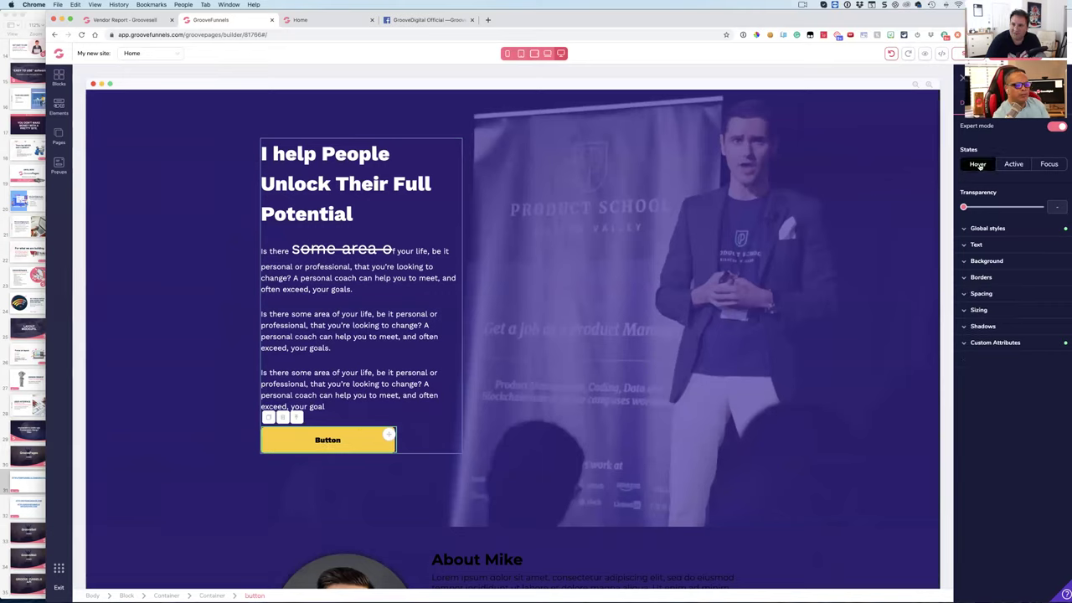
{"action": "left_click", "coordinate": [998, 262]}
{"action": "left_click", "coordinate": [1036, 279]}
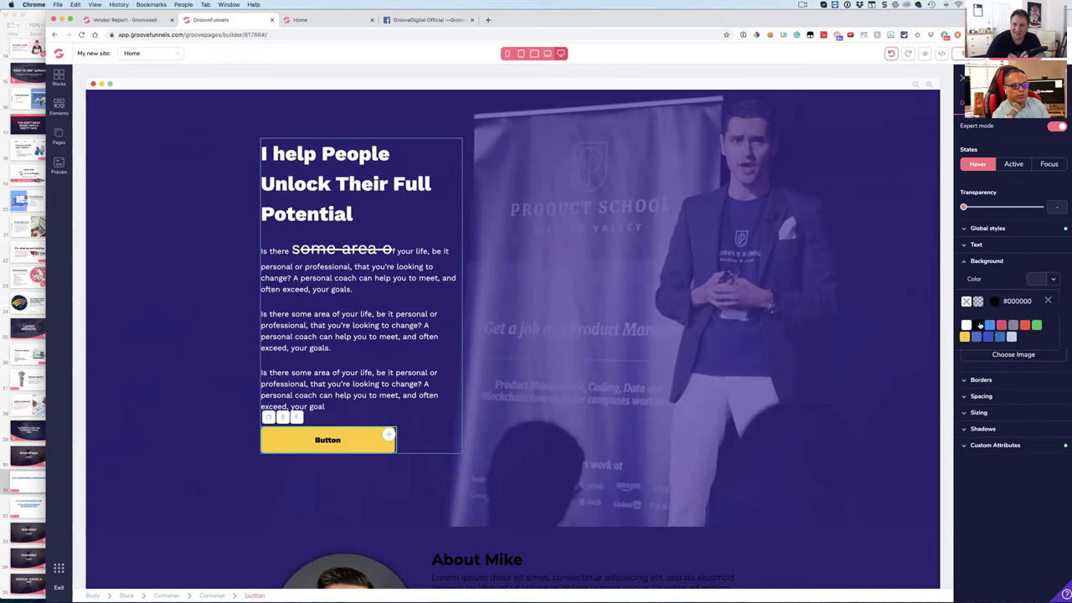
{"action": "left_click", "coordinate": [1047, 298]}
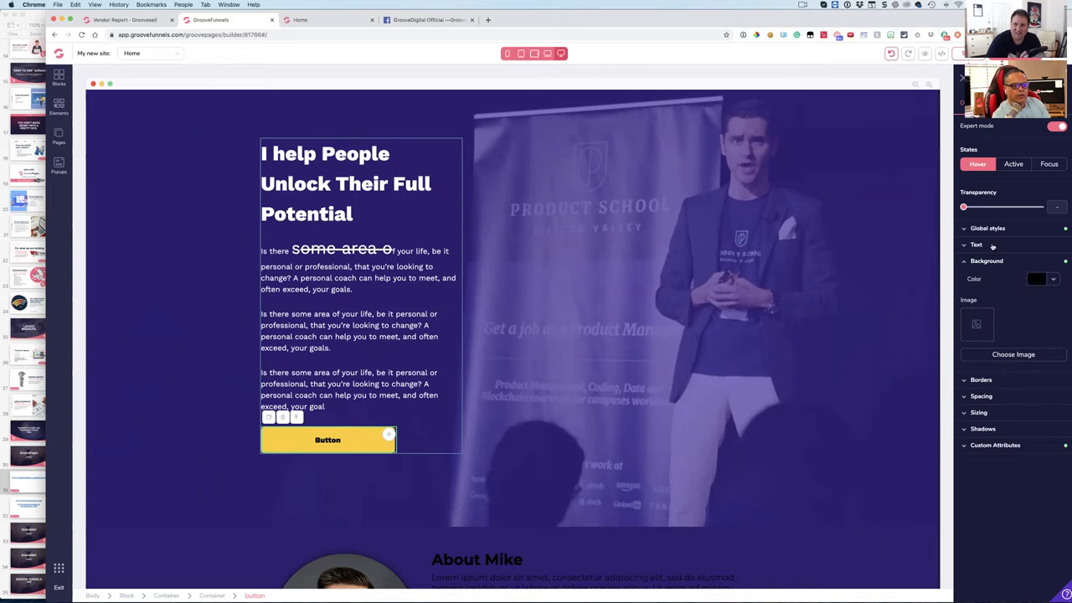
Step: Set the button's hover text colour to yellow #FFCC24
{"action": "left_click", "coordinate": [986, 246]}
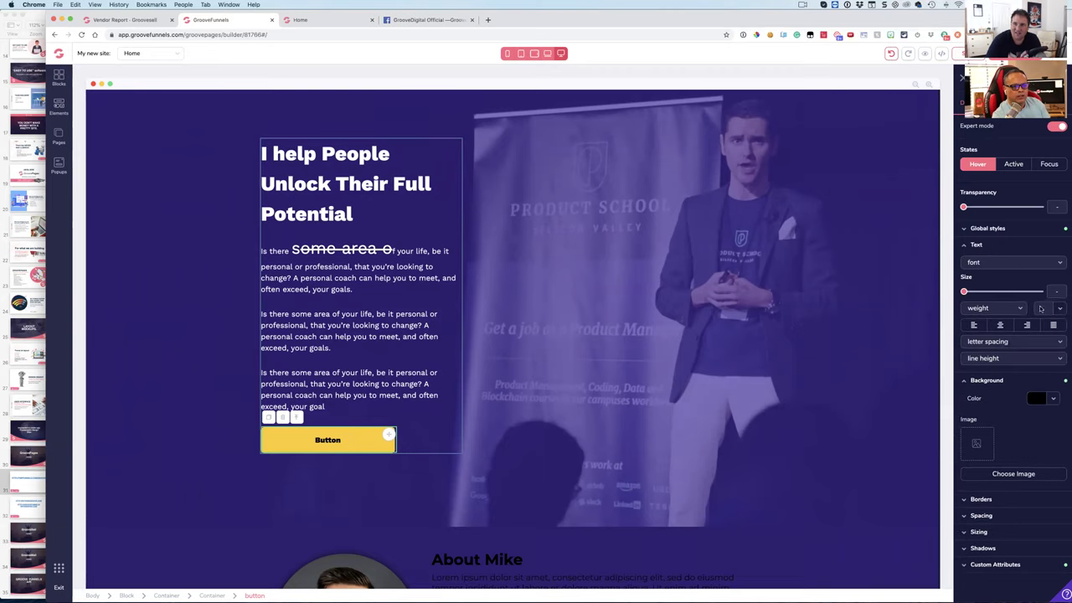
{"action": "left_click", "coordinate": [1042, 308]}
{"action": "mouse_move", "coordinate": [972, 373]}
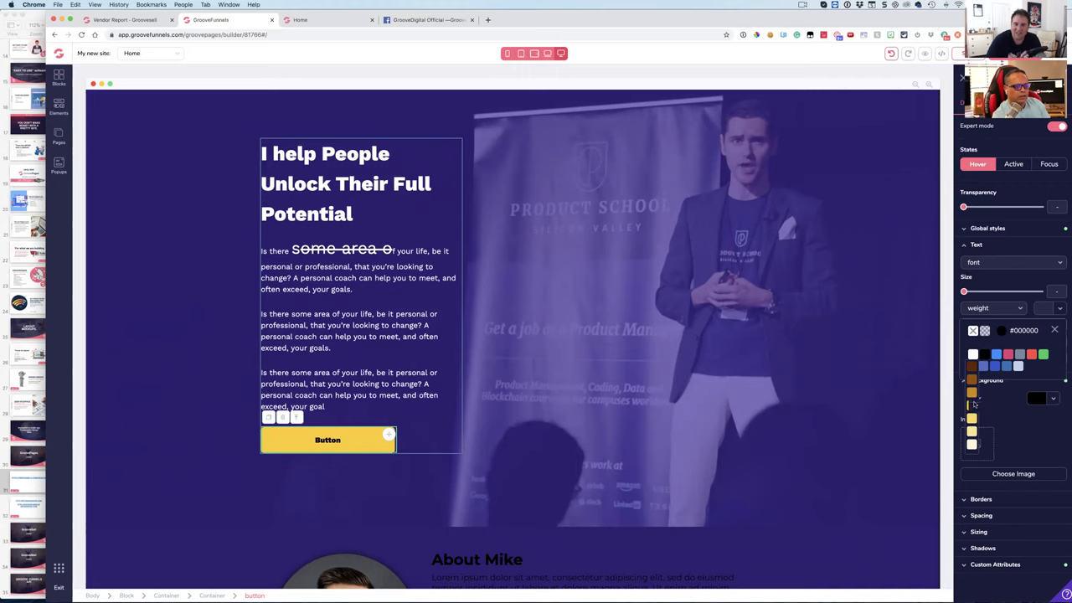
{"action": "left_click", "coordinate": [973, 405]}
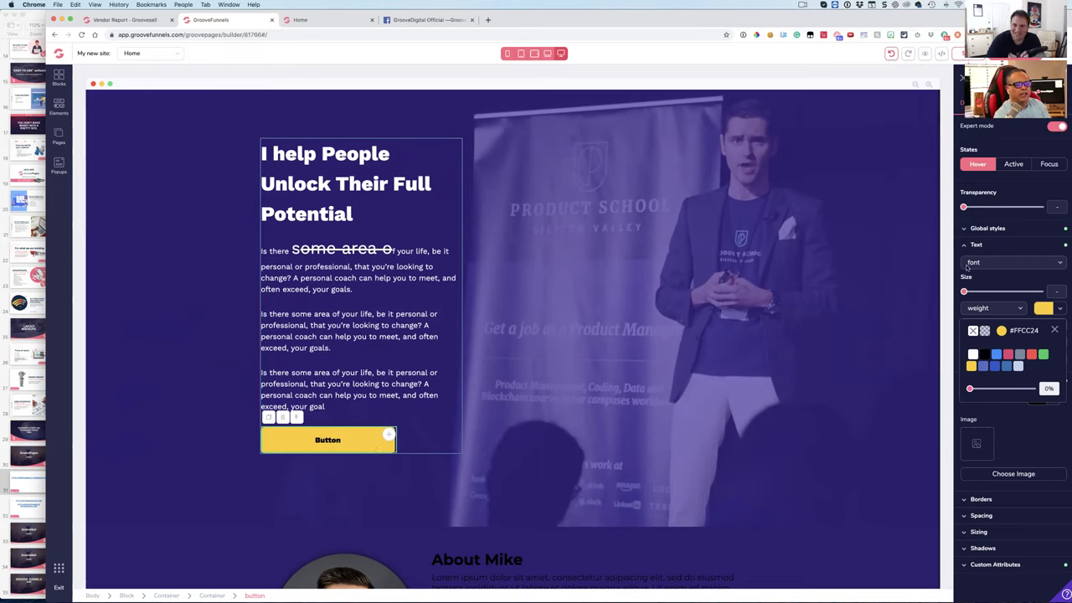
{"action": "left_click", "coordinate": [1034, 245]}
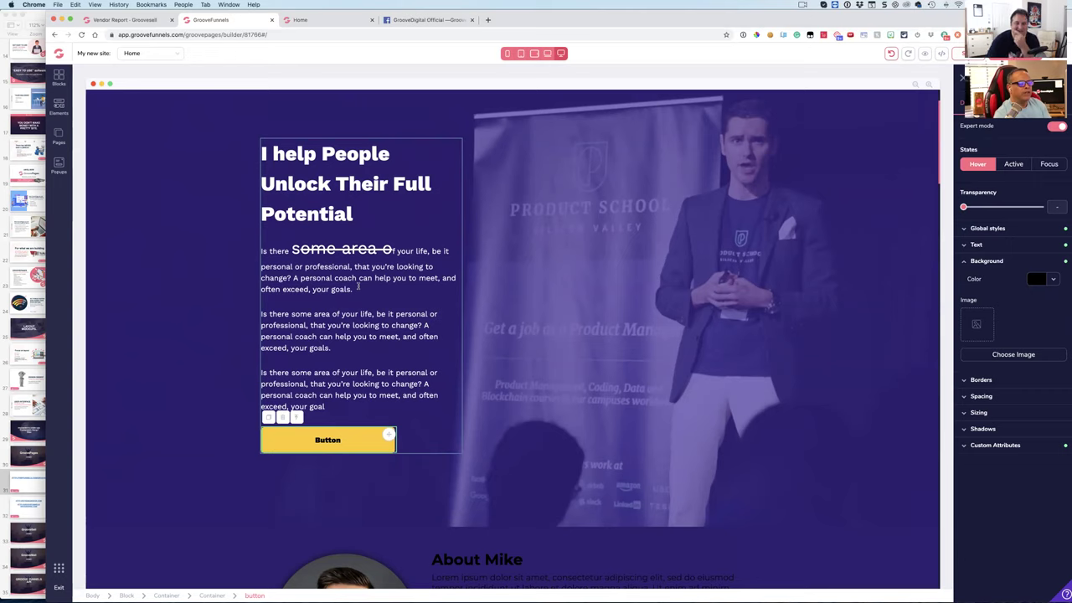
Step: Select the hero paragraph, scroll the page and bring up the Blocks library
{"action": "left_click", "coordinate": [392, 278]}
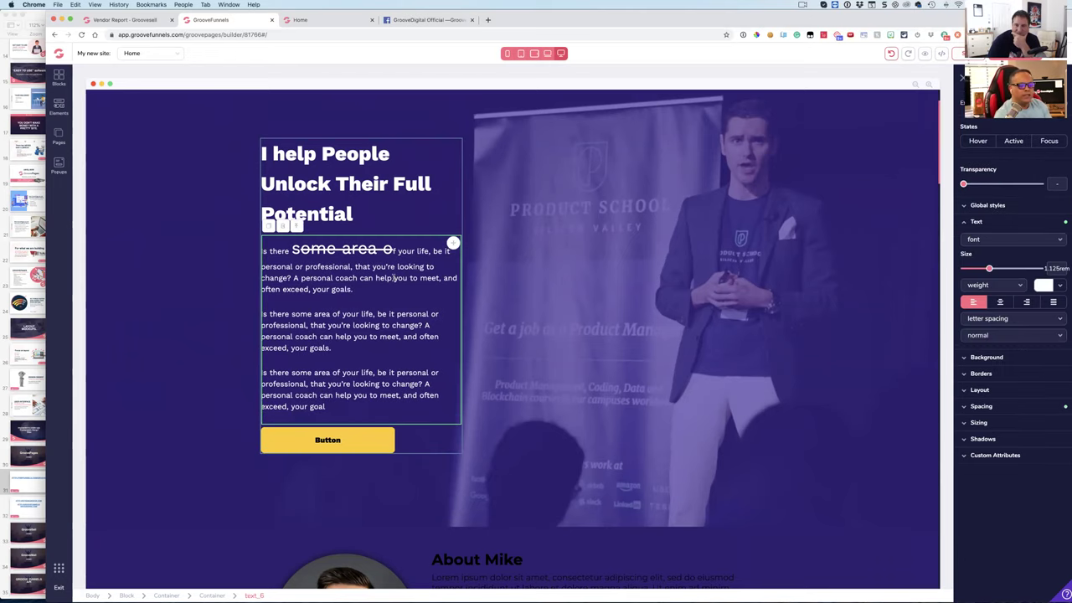
{"action": "scroll", "coordinate": [392, 278], "scroll_direction": "down", "scroll_amount": 3}
{"action": "scroll", "coordinate": [392, 278], "scroll_direction": "up", "scroll_amount": 3}
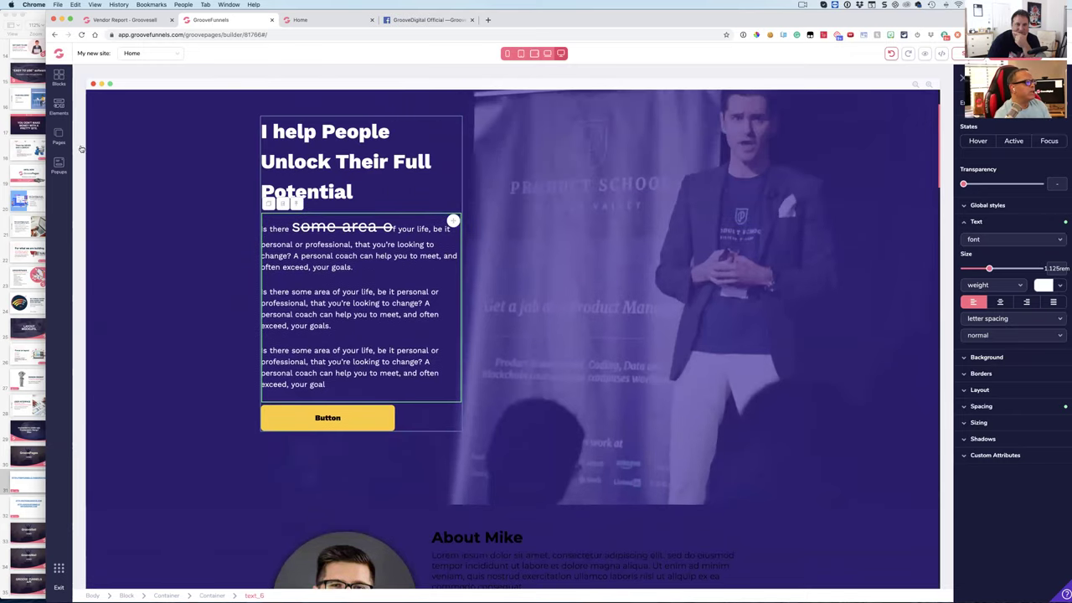
{"action": "left_click", "coordinate": [58, 77]}
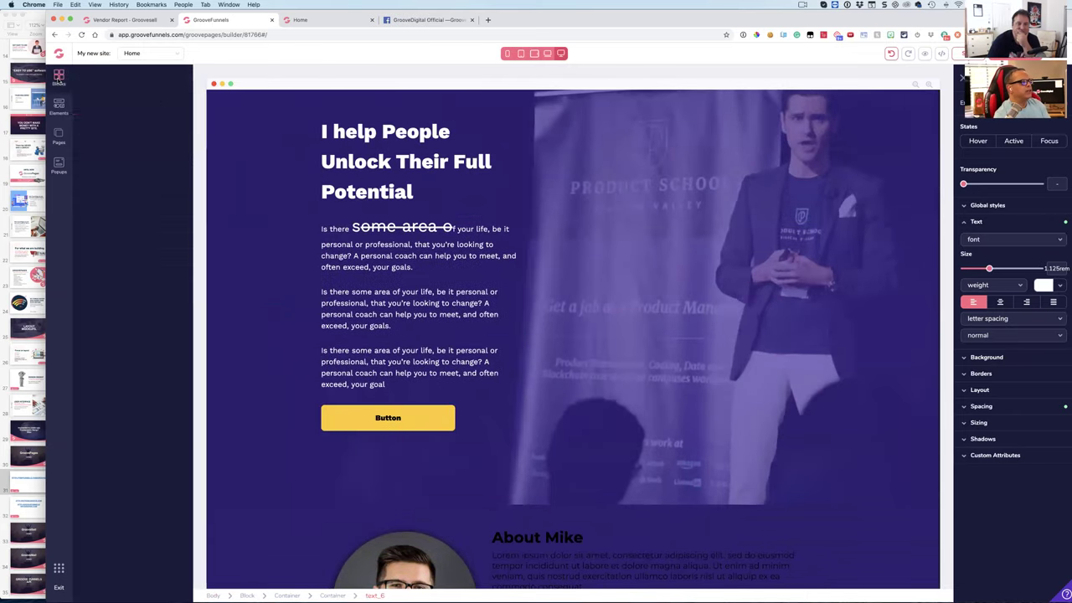
Step: Drag a Wireframes alert bar block to the very top of the Home page
{"action": "left_click", "coordinate": [152, 104]}
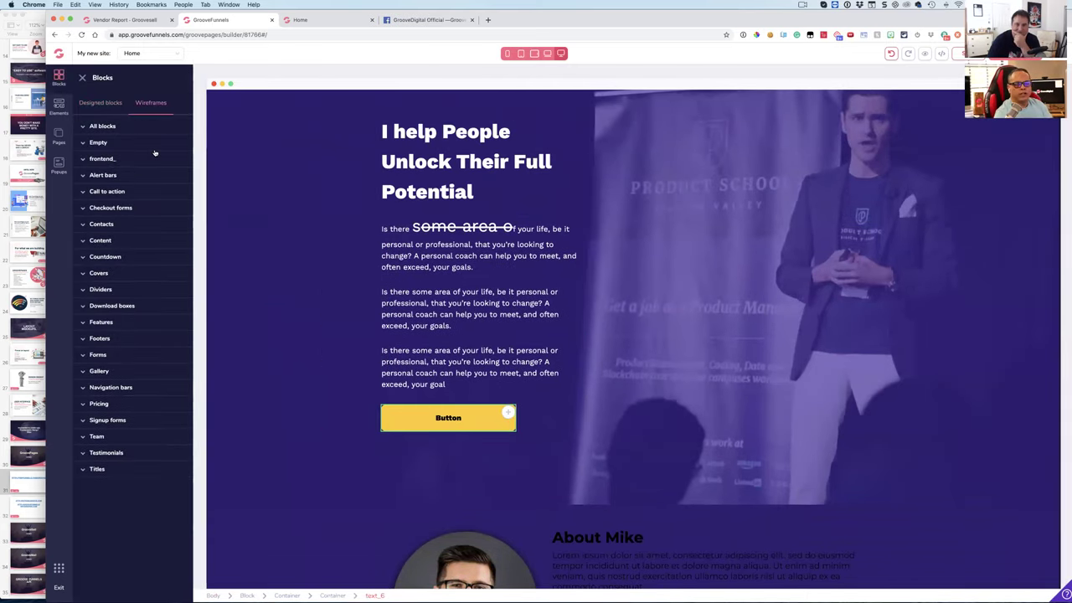
{"action": "scroll", "coordinate": [404, 202], "scroll_direction": "down", "scroll_amount": 1}
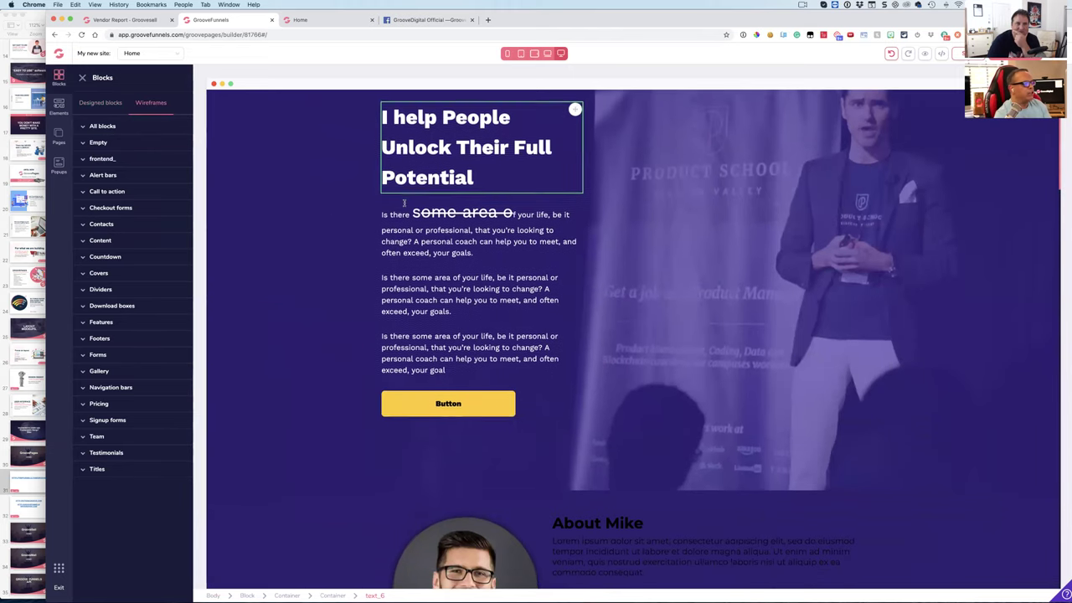
{"action": "scroll", "coordinate": [290, 242], "scroll_direction": "down", "scroll_amount": 3}
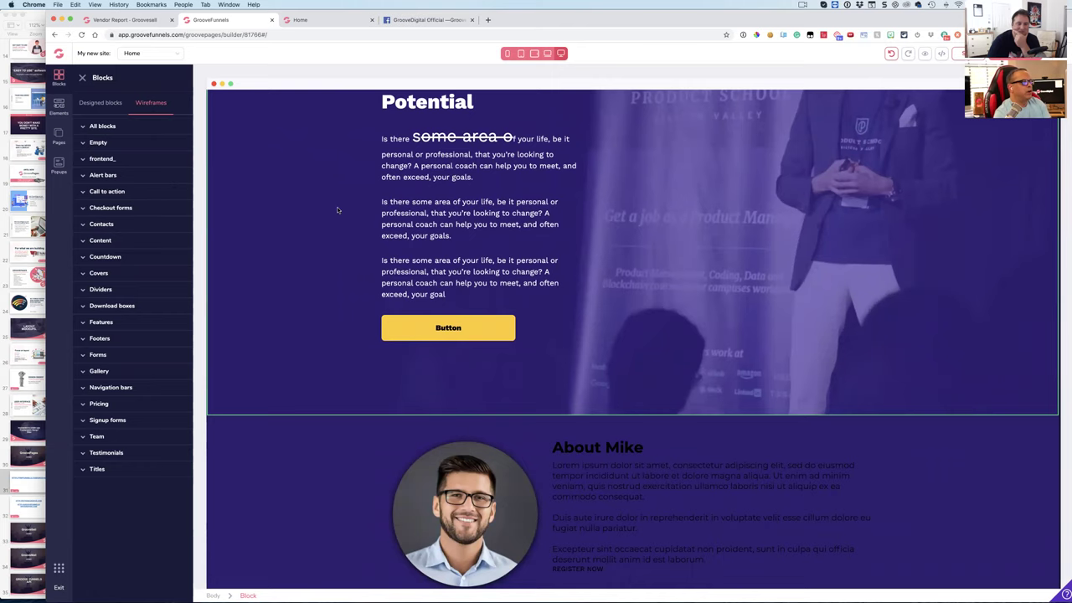
{"action": "scroll", "coordinate": [337, 210], "scroll_direction": "up", "scroll_amount": 7}
{"action": "left_click", "coordinate": [117, 176]}
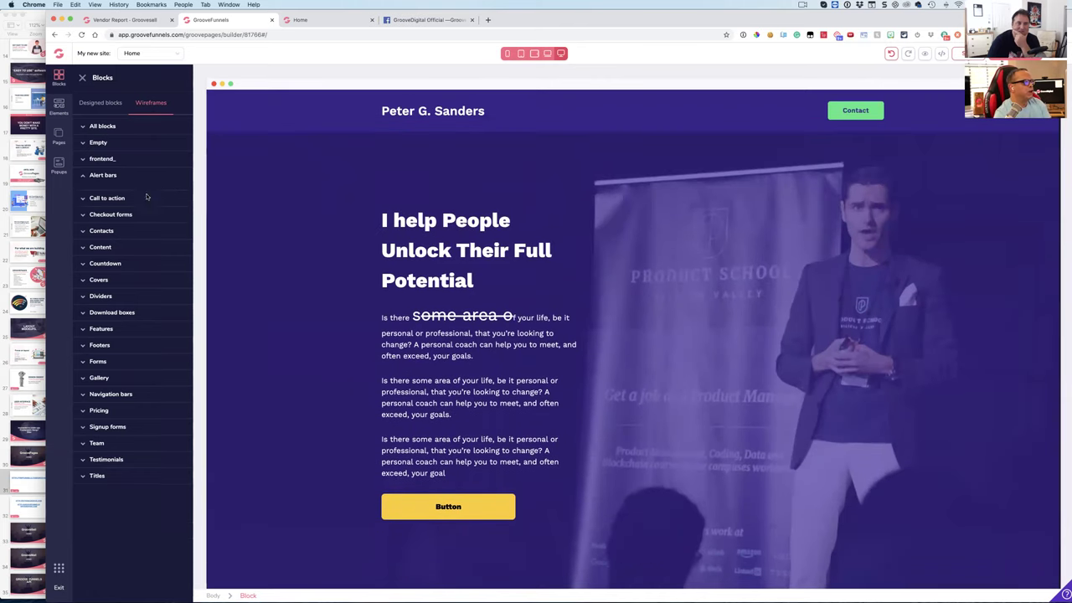
{"action": "left_click_drag", "start_coordinate": [147, 196], "coordinate": [410, 109]}
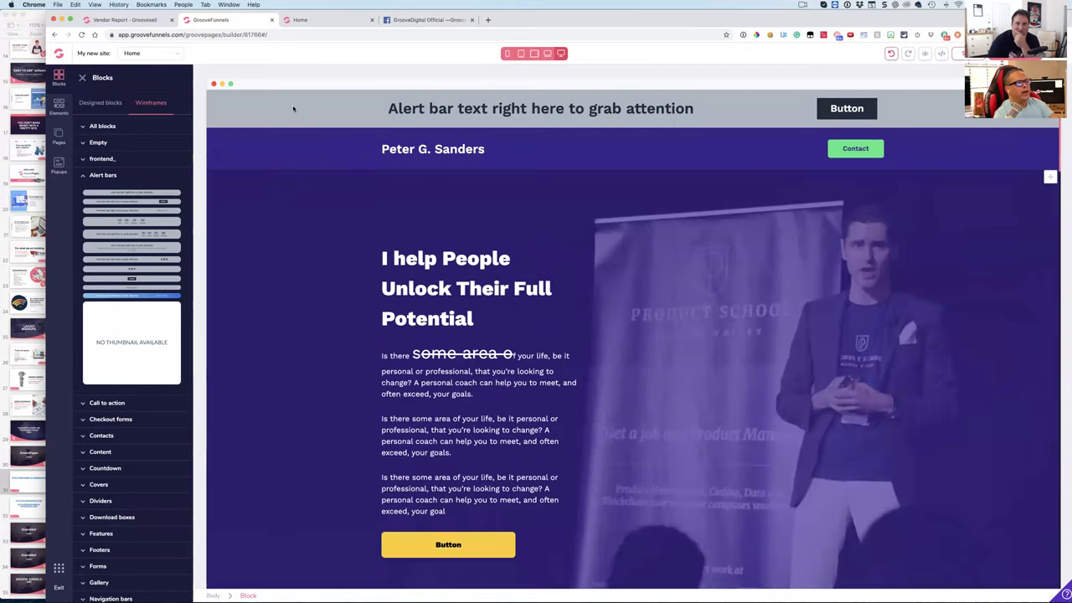
Step: Set the new alert bar's background colour to yellow #FFCC24
{"action": "left_click", "coordinate": [261, 106]}
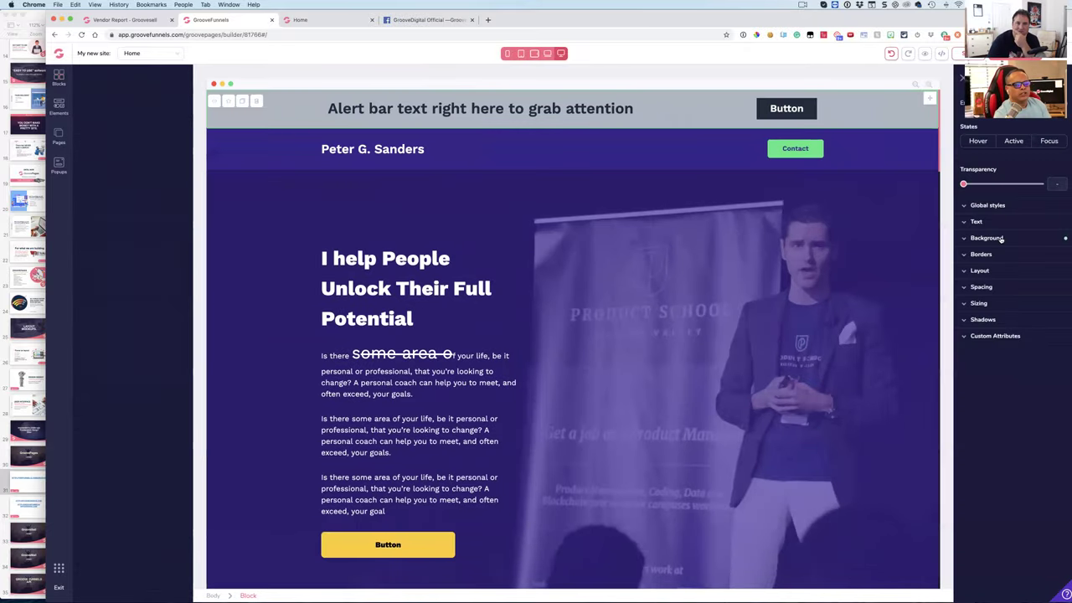
{"action": "left_click", "coordinate": [988, 238]}
{"action": "left_click", "coordinate": [1037, 255]}
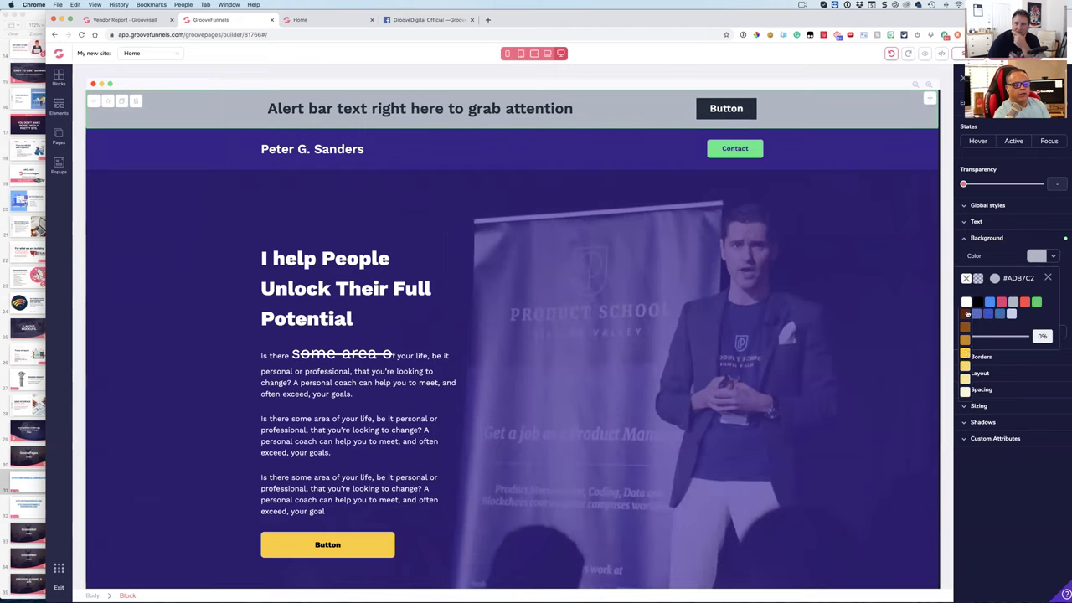
{"action": "left_click", "coordinate": [965, 353]}
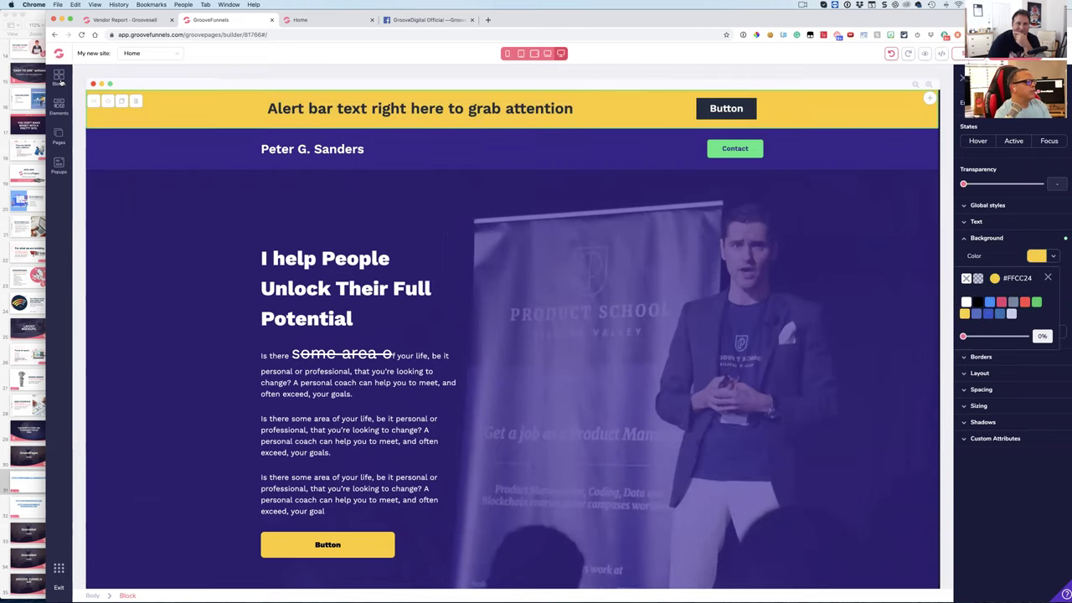
{"action": "left_click", "coordinate": [61, 81]}
{"action": "left_click", "coordinate": [149, 103]}
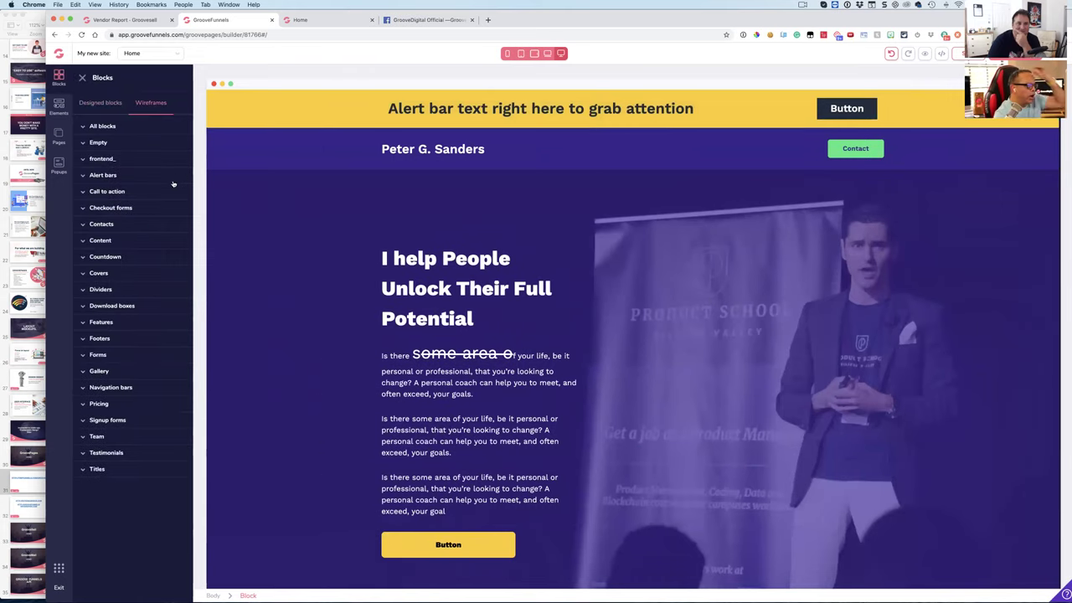
Step: Place a Checkout forms wireframe block on the Home page near the footer
{"action": "left_click", "coordinate": [125, 208]}
{"action": "scroll", "coordinate": [287, 226], "scroll_direction": "down", "scroll_amount": 2}
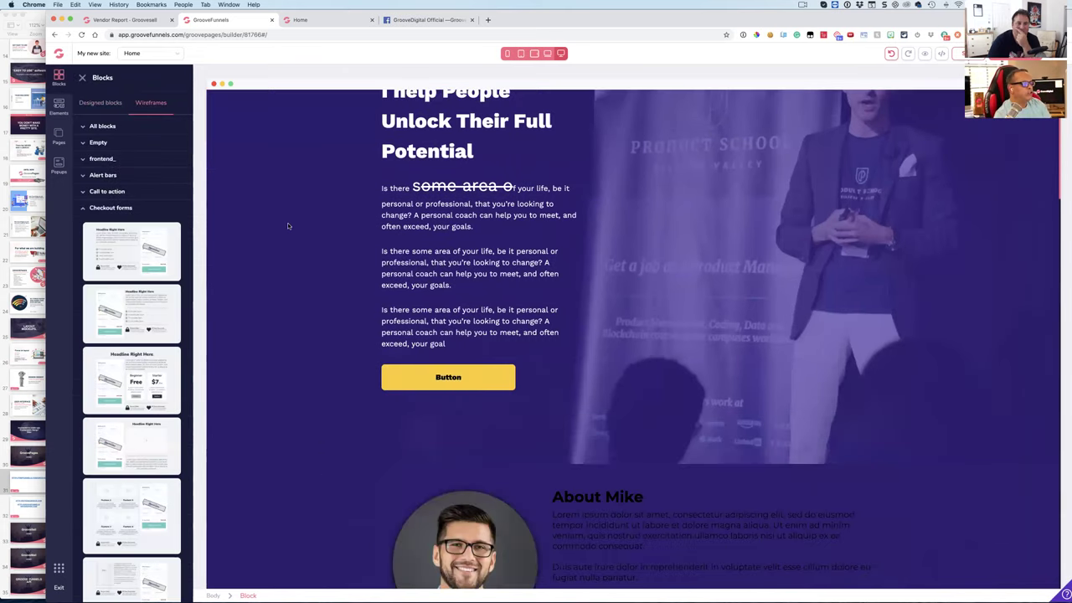
{"action": "scroll", "coordinate": [288, 225], "scroll_direction": "down", "scroll_amount": 15}
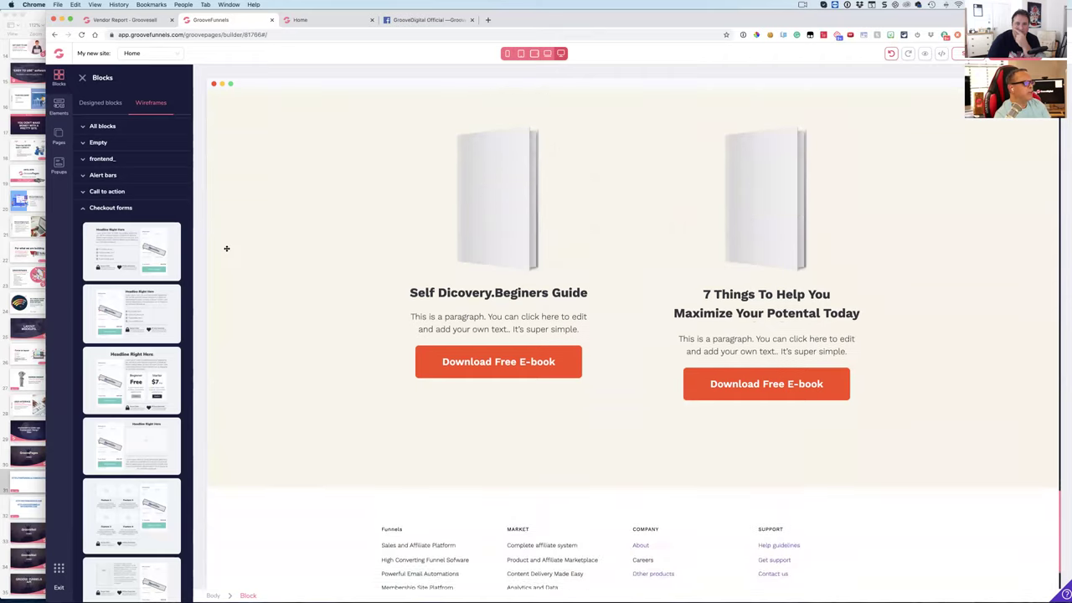
{"action": "left_click_drag", "start_coordinate": [160, 292], "coordinate": [512, 434]}
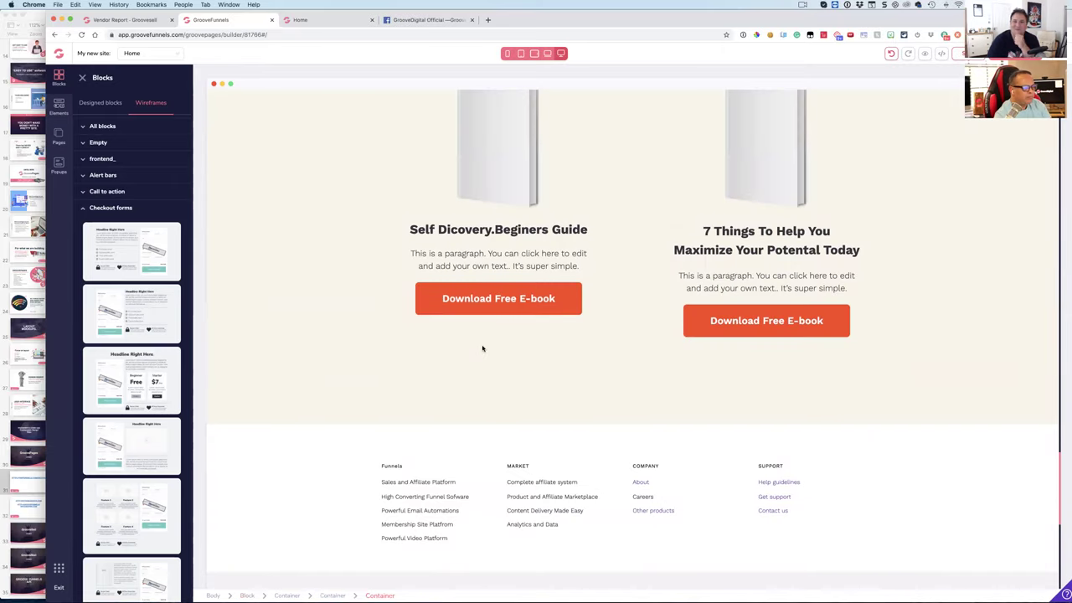
{"action": "scroll", "coordinate": [483, 350], "scroll_direction": "down", "scroll_amount": 3}
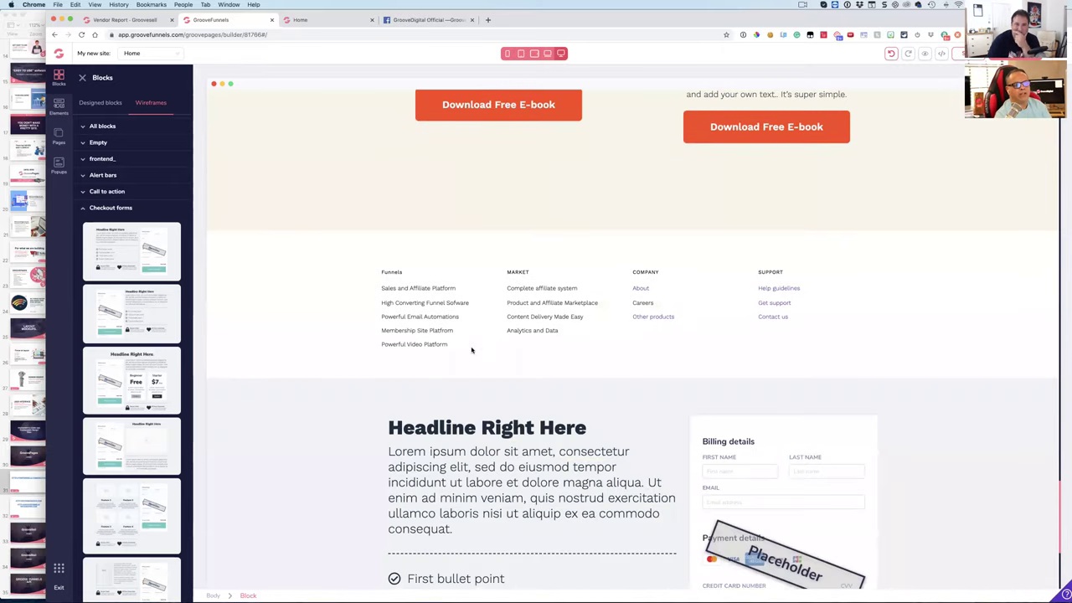
{"action": "scroll", "coordinate": [471, 349], "scroll_direction": "down", "scroll_amount": 3}
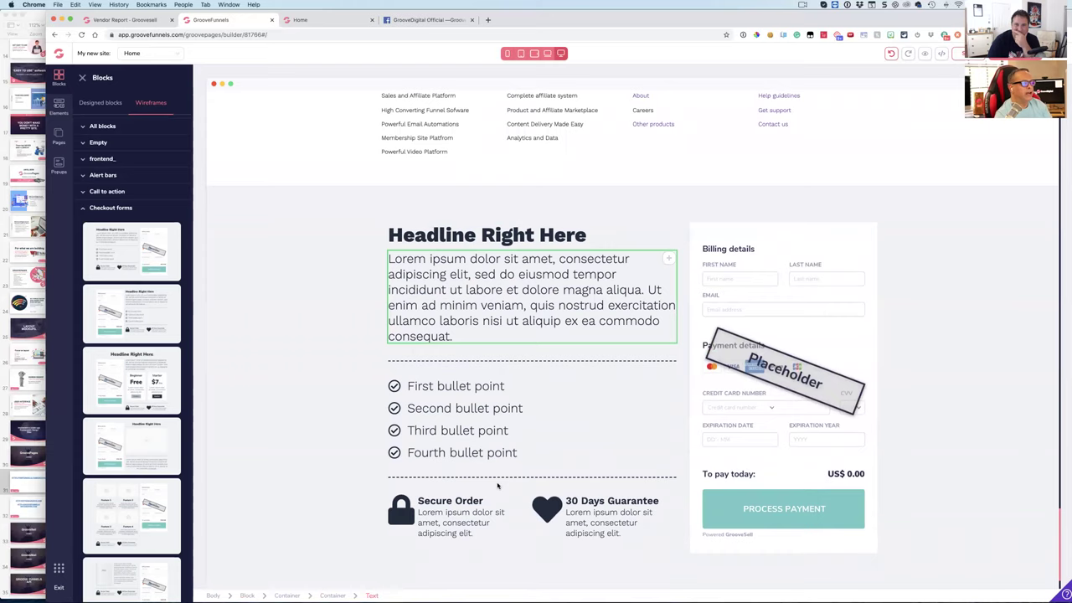
Step: Select the checkout form block to bring up its checkout style choices
{"action": "left_click", "coordinate": [443, 429]}
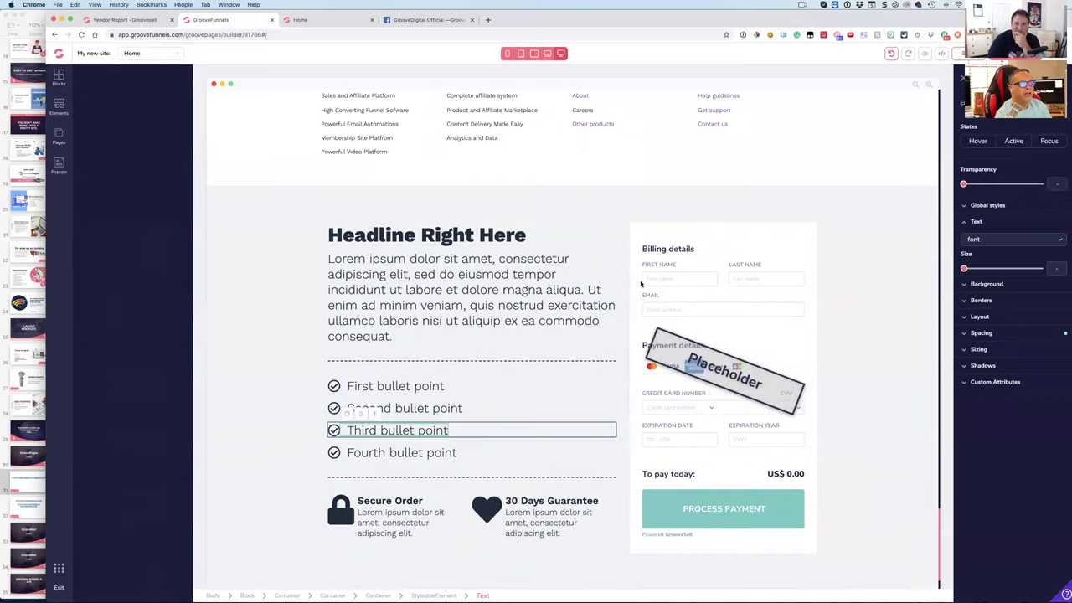
{"action": "left_click", "coordinate": [641, 284]}
{"action": "left_click", "coordinate": [994, 144]}
Step: Change the checkout style to 'Use embed code', update, then open and close the blank source editor
{"action": "left_click", "coordinate": [996, 175]}
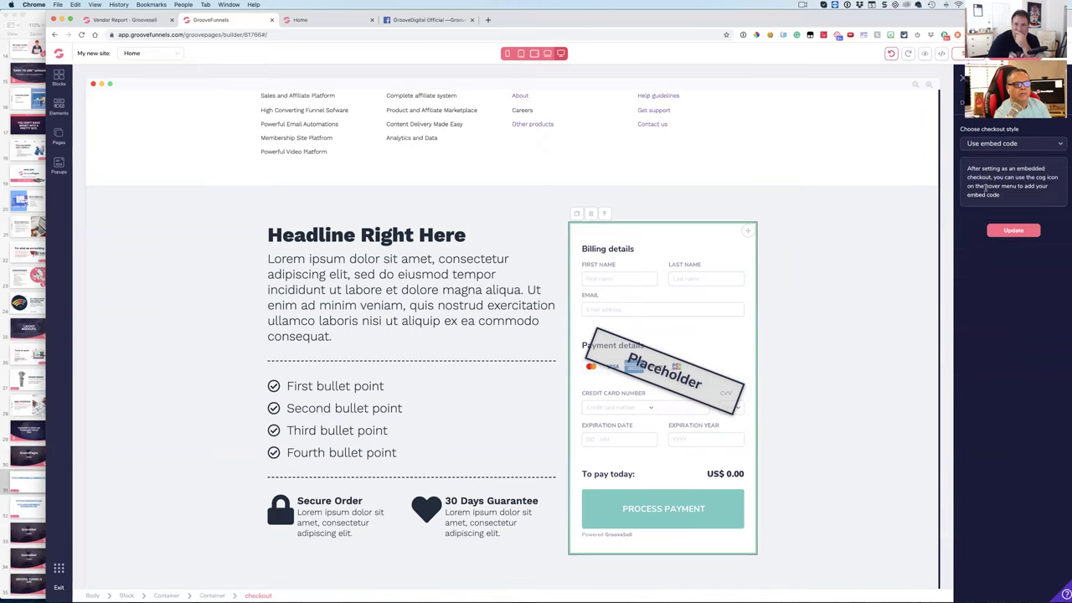
{"action": "left_click", "coordinate": [1010, 234]}
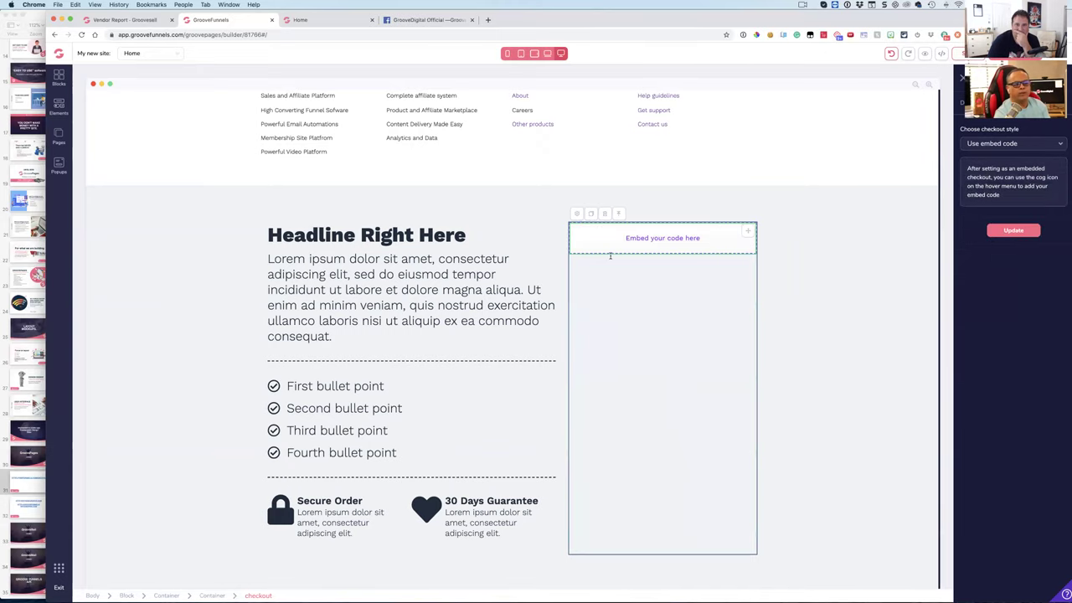
{"action": "double_click", "coordinate": [610, 255]}
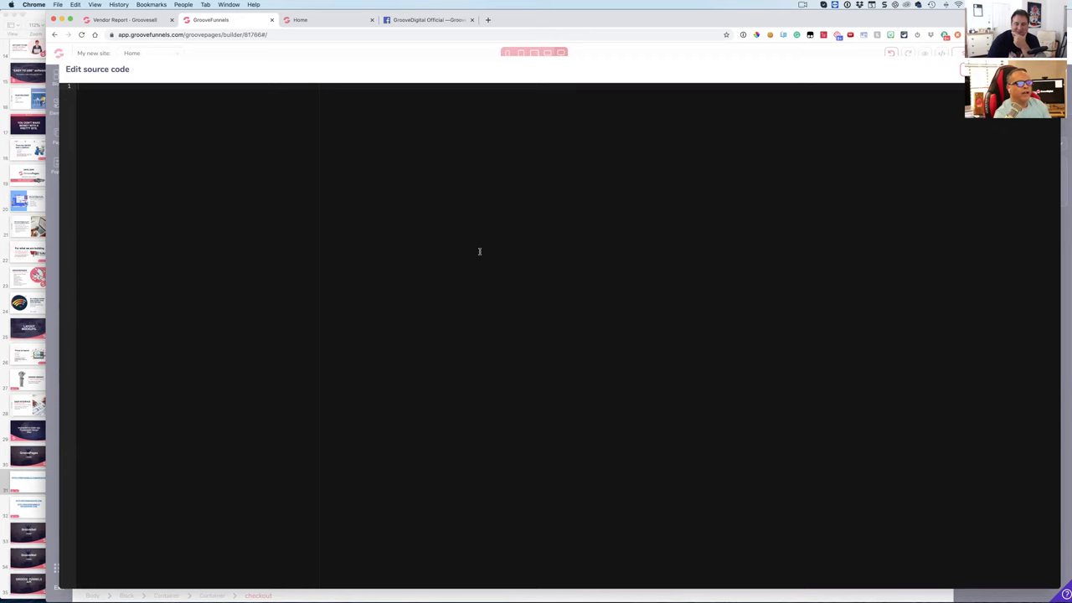
{"action": "key", "text": "Escape"}
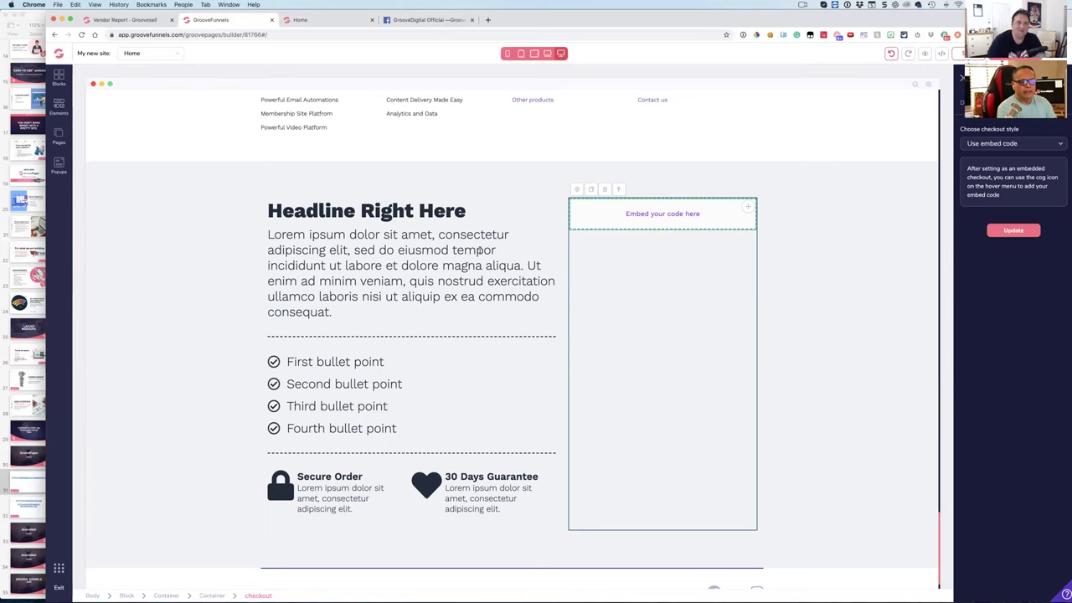
Step: Scroll back up the Home page and switch to the Contact page from the Pages list
{"action": "scroll", "coordinate": [495, 236], "scroll_direction": "up", "scroll_amount": 1}
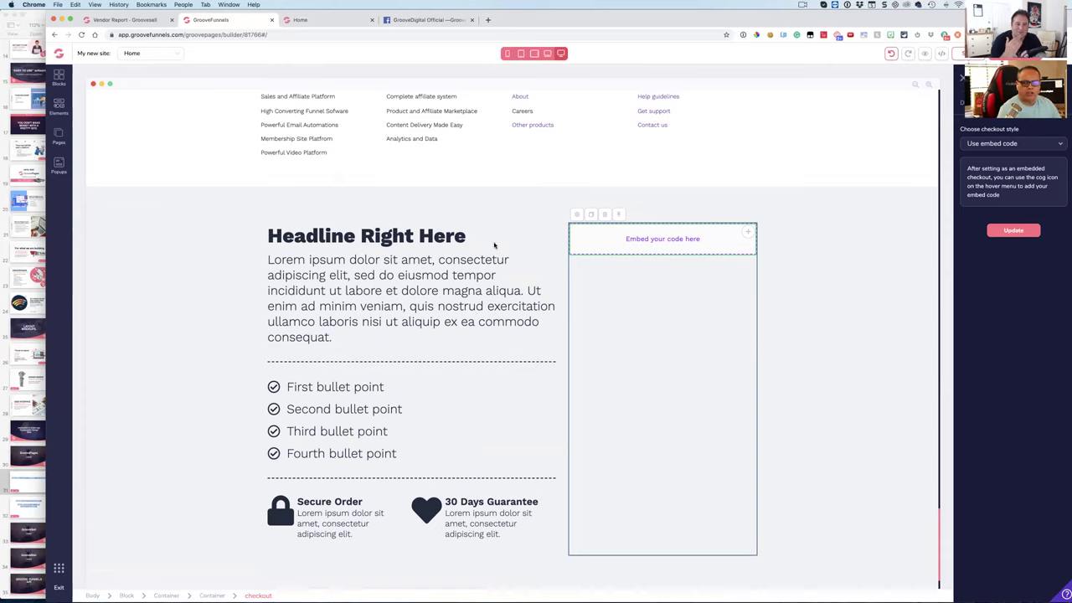
{"action": "scroll", "coordinate": [493, 247], "scroll_direction": "up", "scroll_amount": 10}
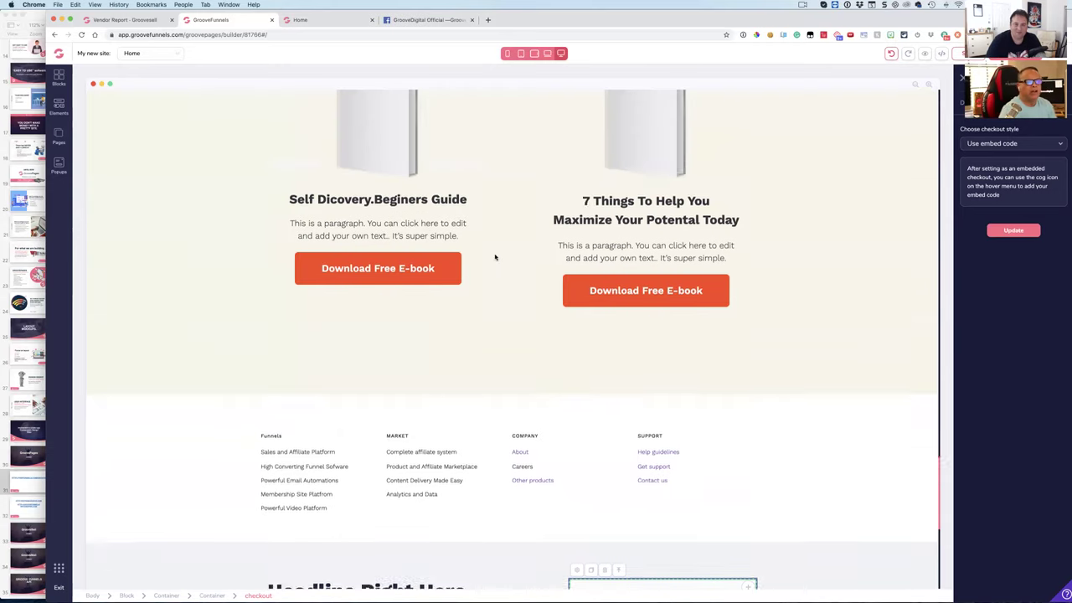
{"action": "scroll", "coordinate": [495, 257], "scroll_direction": "up", "scroll_amount": 15}
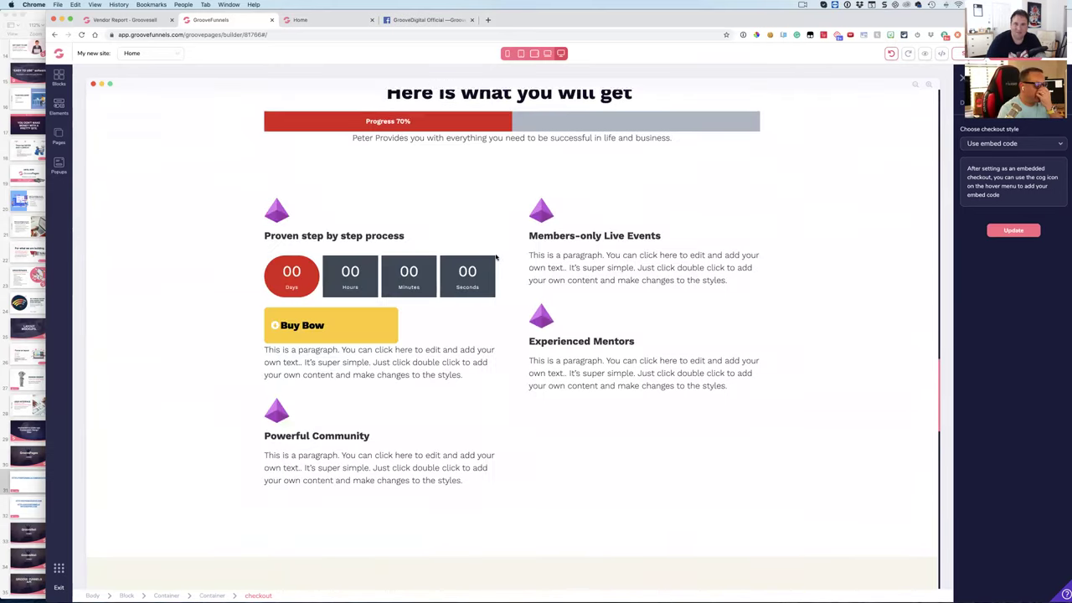
{"action": "scroll", "coordinate": [495, 257], "scroll_direction": "up", "scroll_amount": 15}
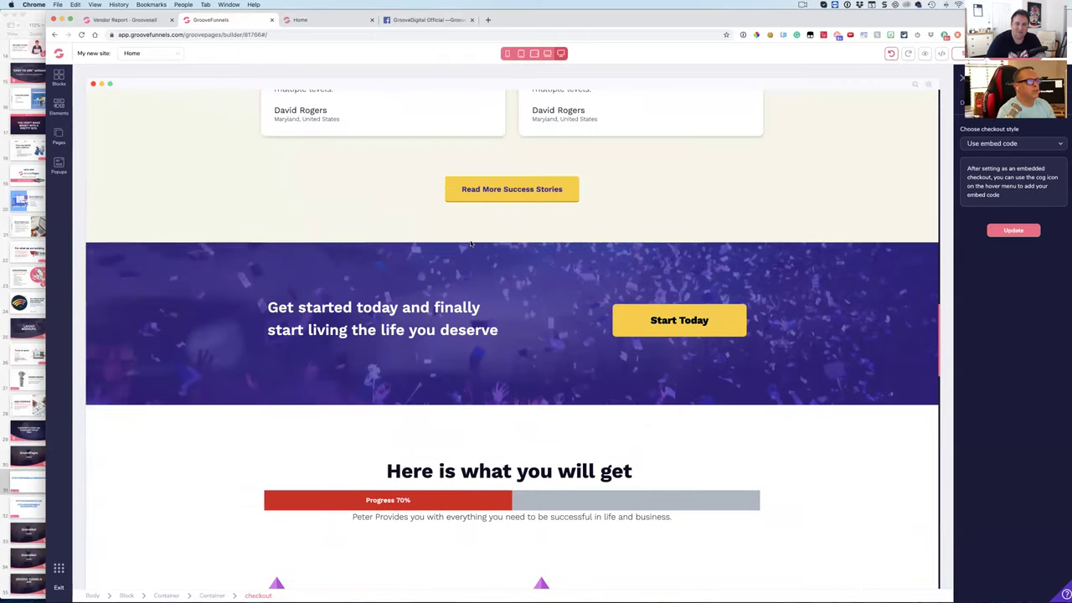
{"action": "scroll", "coordinate": [468, 245], "scroll_direction": "up", "scroll_amount": 5}
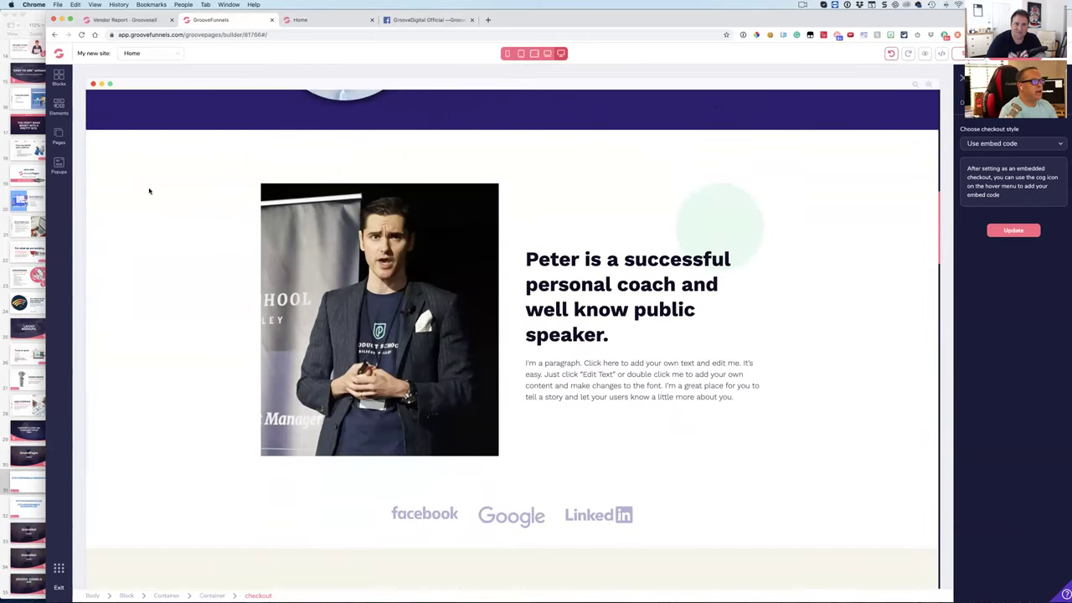
{"action": "left_click", "coordinate": [150, 188]}
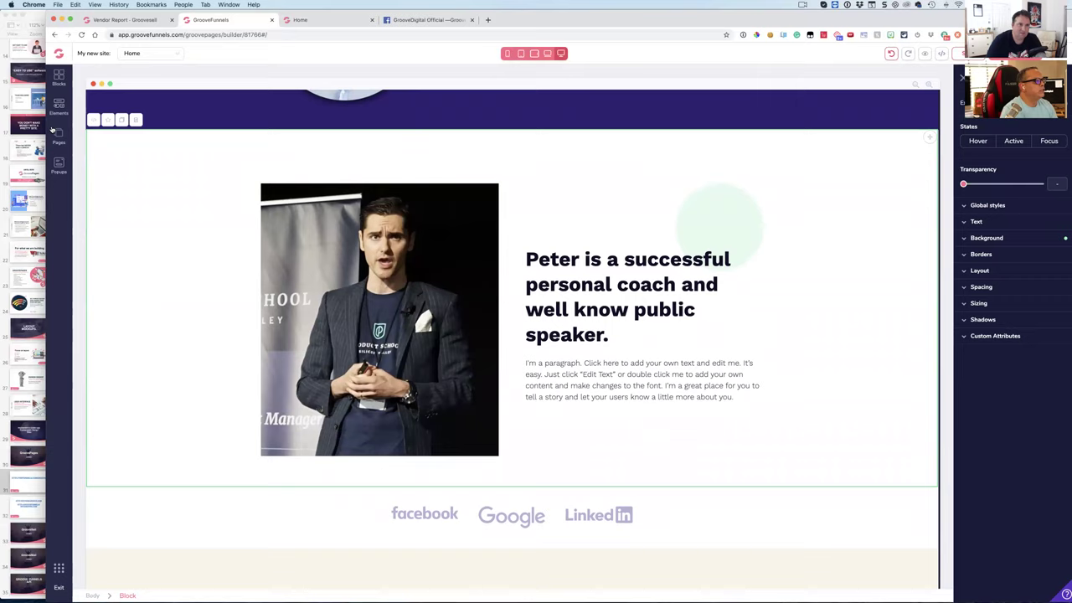
{"action": "left_click", "coordinate": [59, 135]}
{"action": "left_click", "coordinate": [121, 154]}
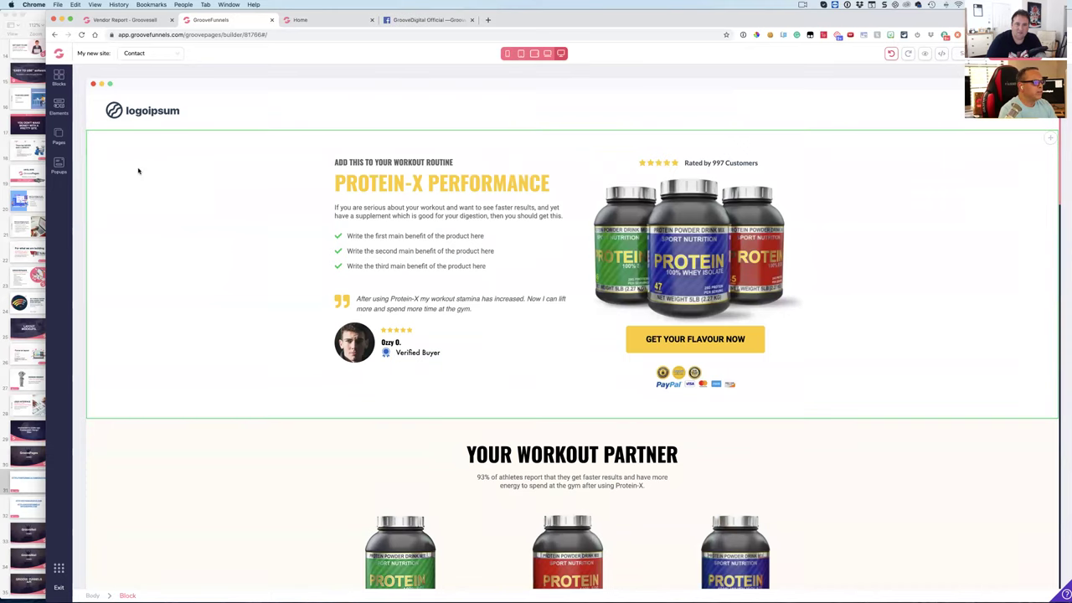
Step: Set the hero background to the vegetables photo from a Free Stock Photos 'health' search
{"action": "left_click", "coordinate": [129, 166]}
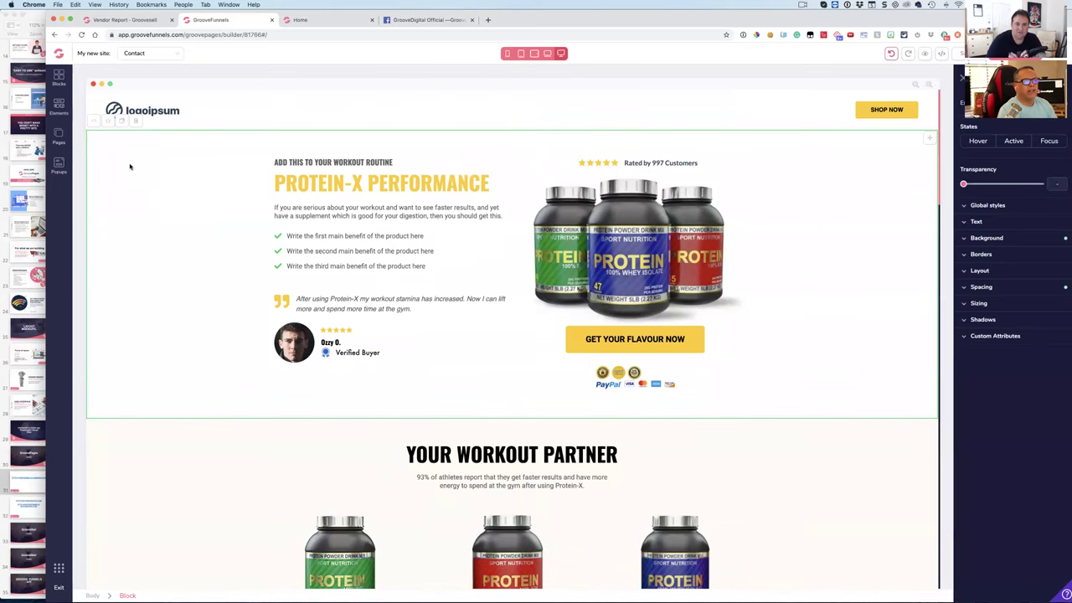
{"action": "left_click", "coordinate": [988, 239]}
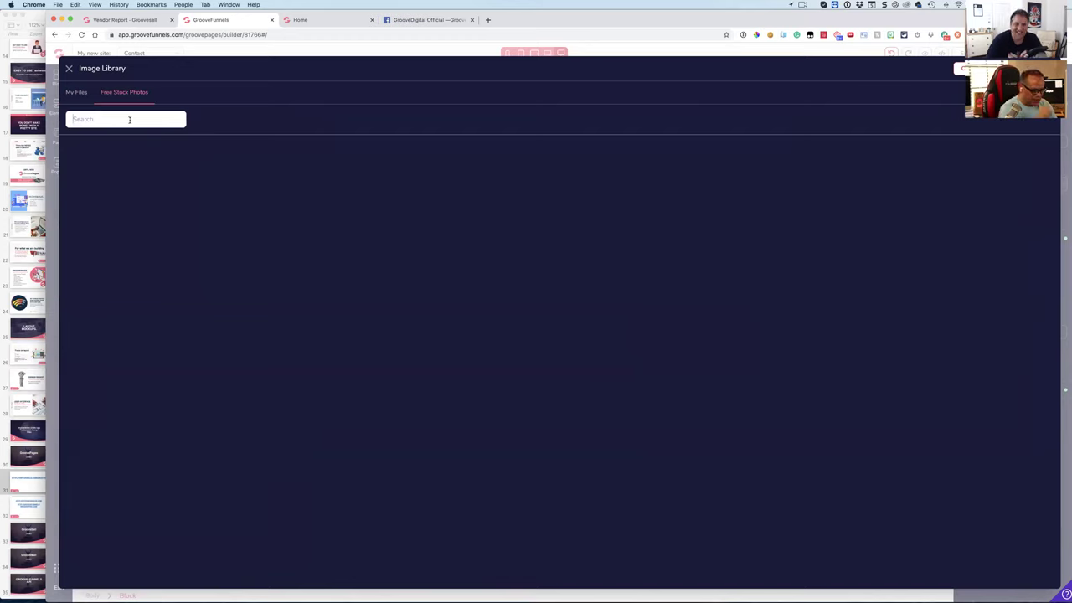
{"action": "type", "text": "health"}
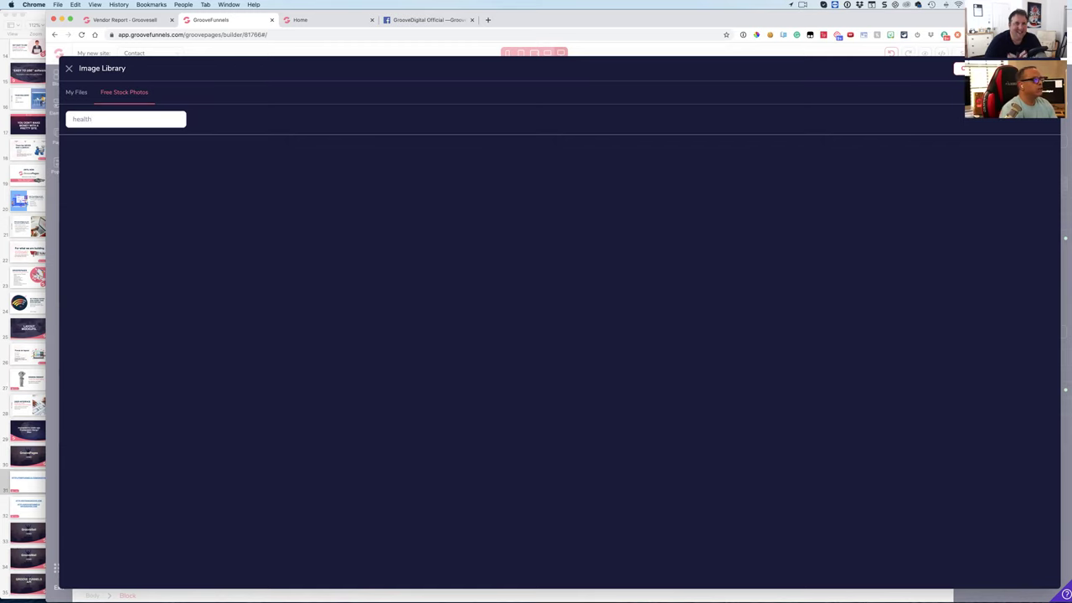
{"action": "key", "text": "Return"}
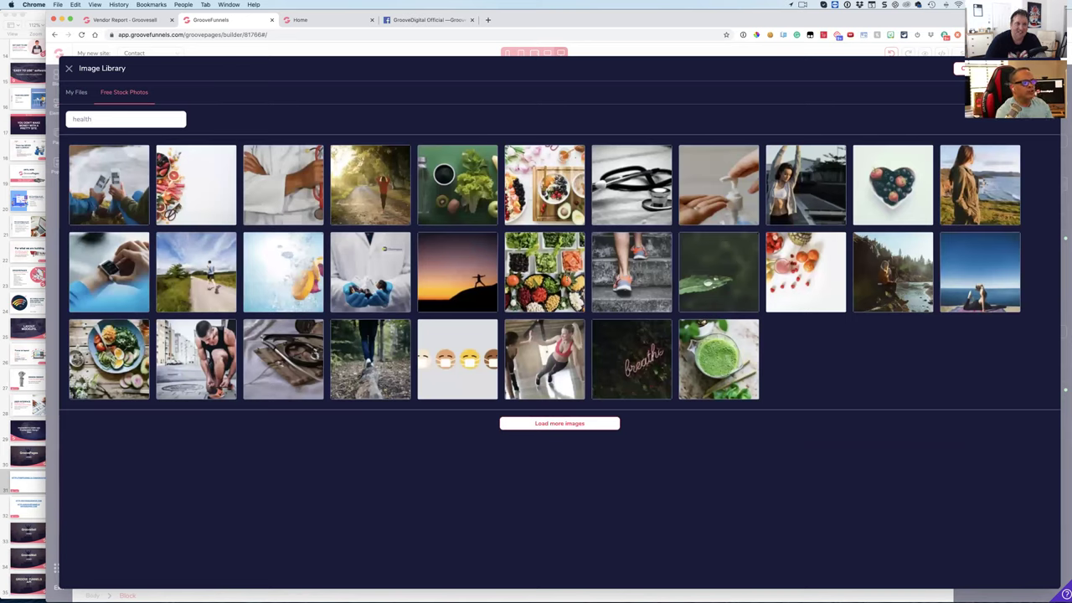
{"action": "left_click", "coordinate": [519, 298]}
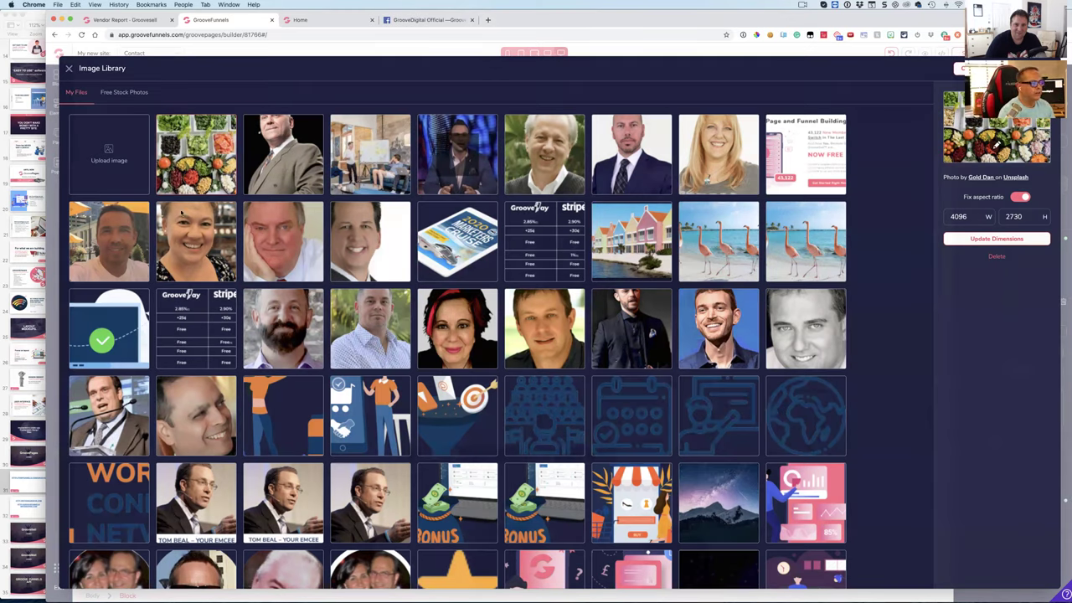
{"action": "key", "text": "Escape"}
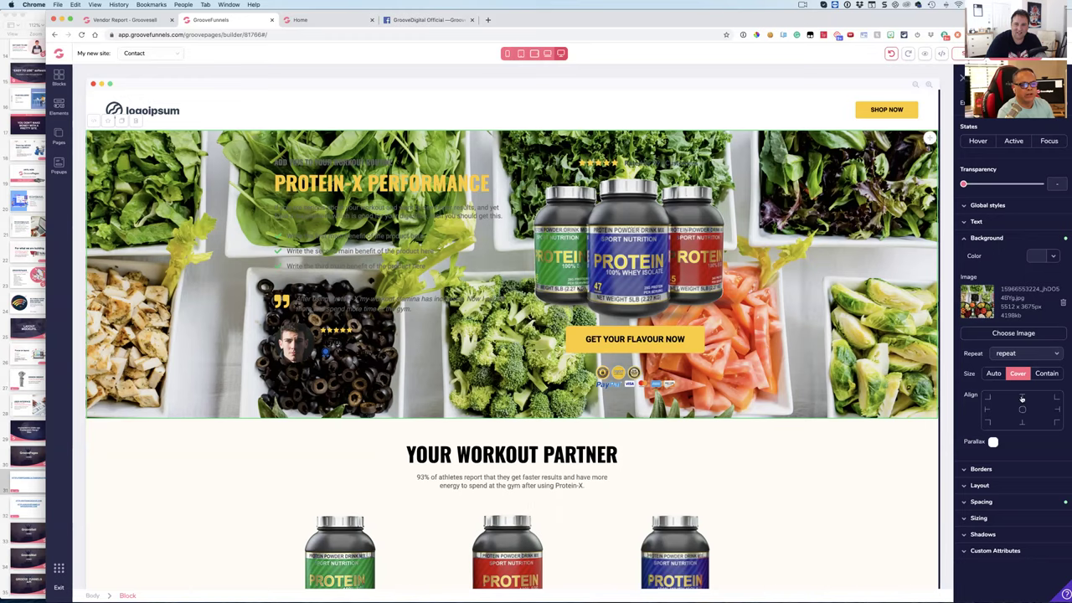
Step: Try several background image alignments, settling on a centred crop
{"action": "left_click", "coordinate": [1022, 423]}
{"action": "left_click", "coordinate": [981, 415]}
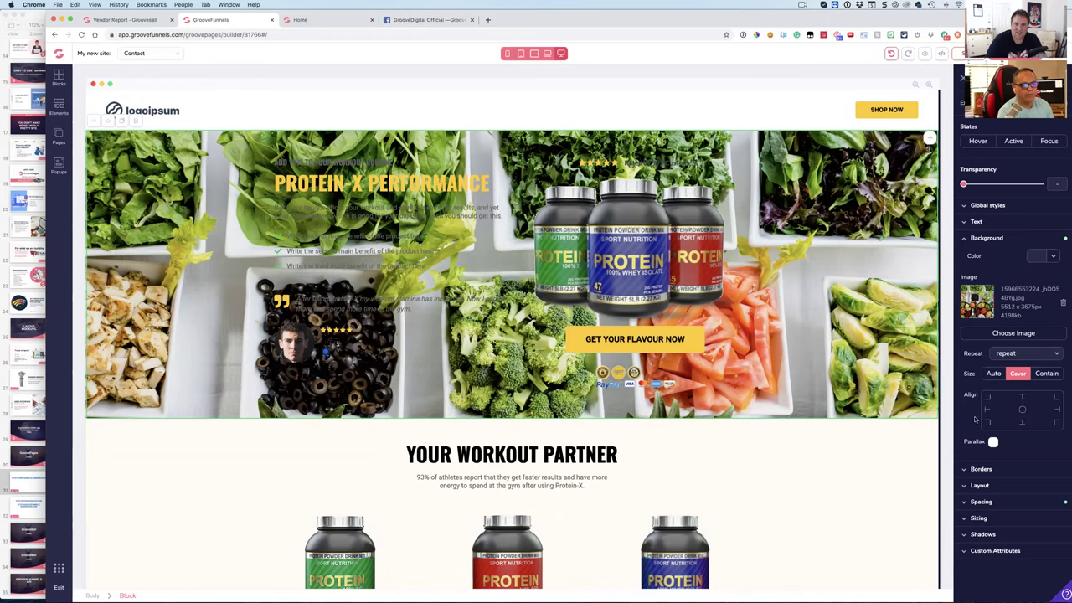
{"action": "left_click", "coordinate": [1021, 423]}
{"action": "left_click", "coordinate": [1022, 409]}
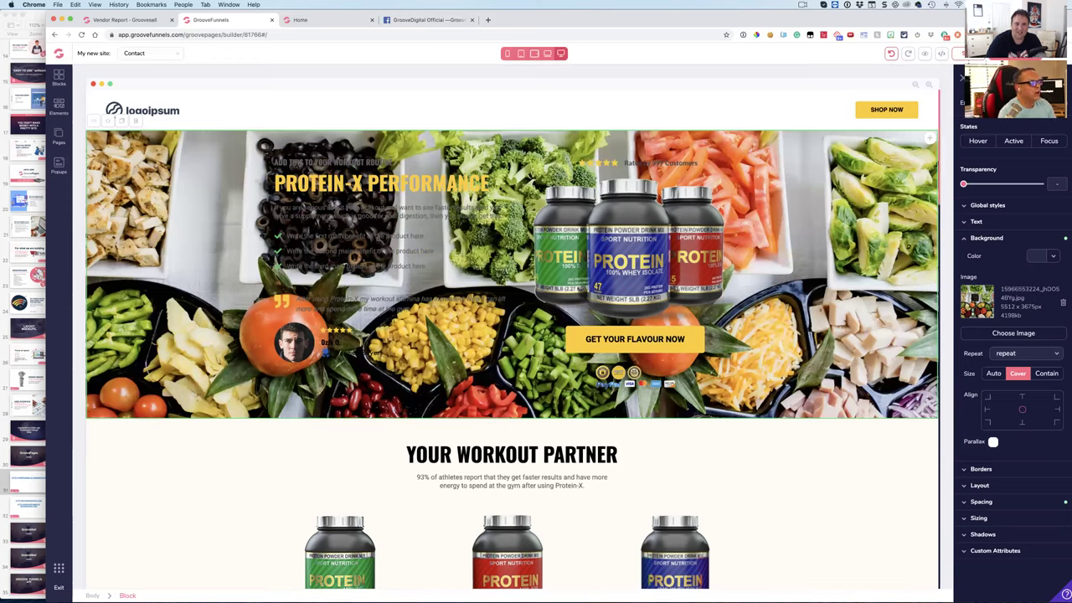
{"action": "left_click", "coordinate": [328, 215]}
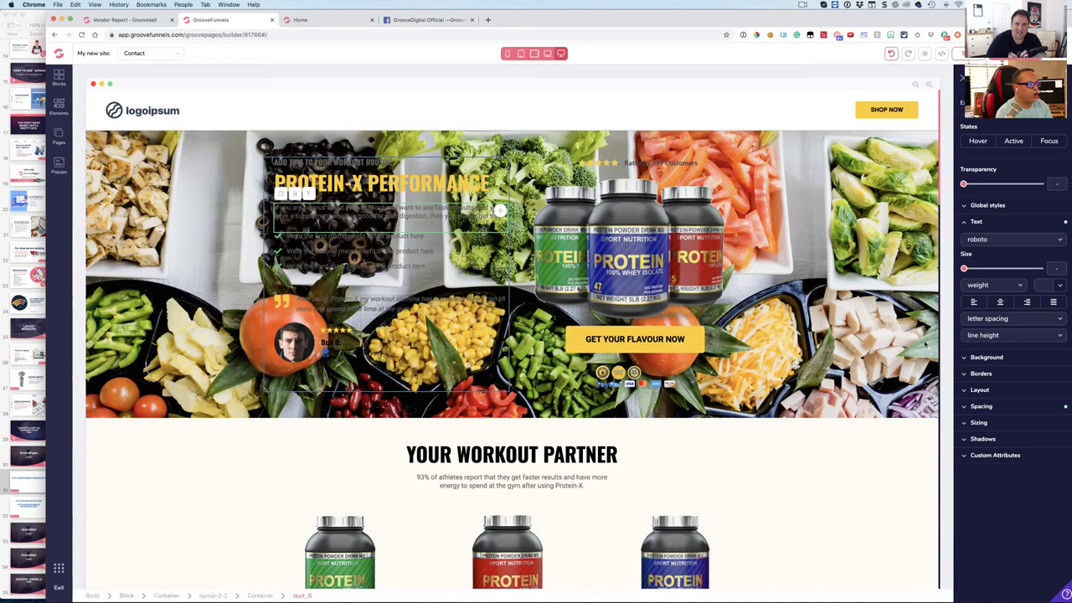
Step: Make the hero paragraph text dark red #69162F
{"action": "left_click", "coordinate": [1042, 284]}
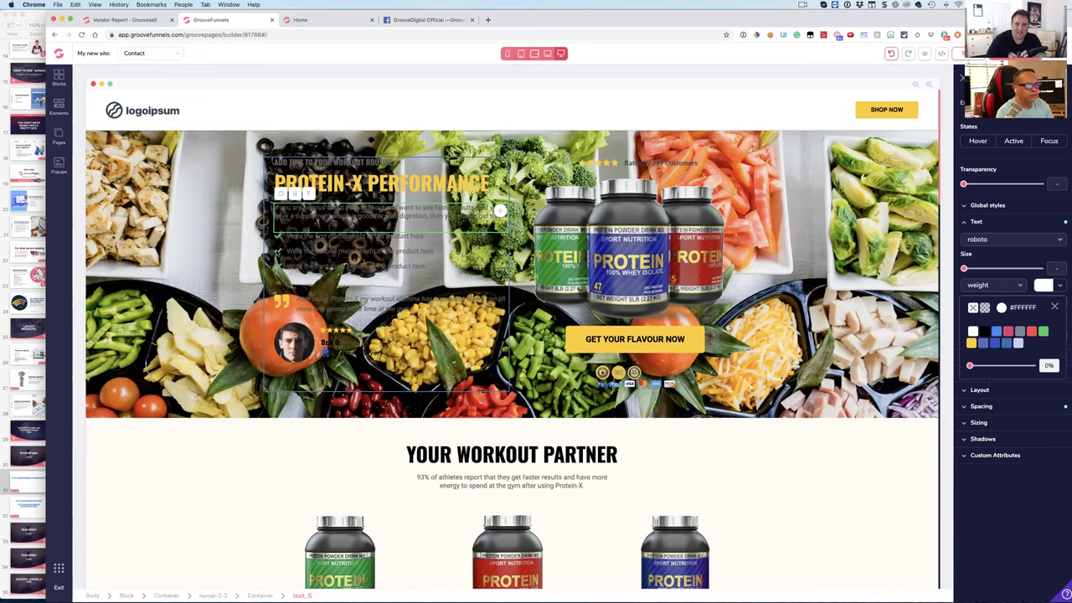
{"action": "left_click", "coordinate": [352, 250]}
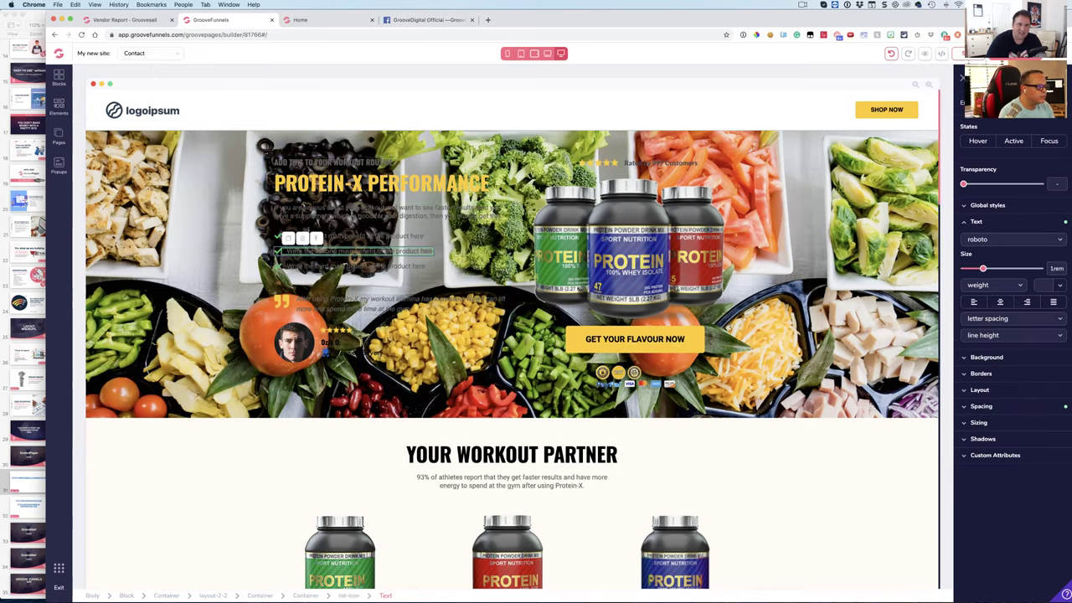
{"action": "left_click", "coordinate": [360, 211]}
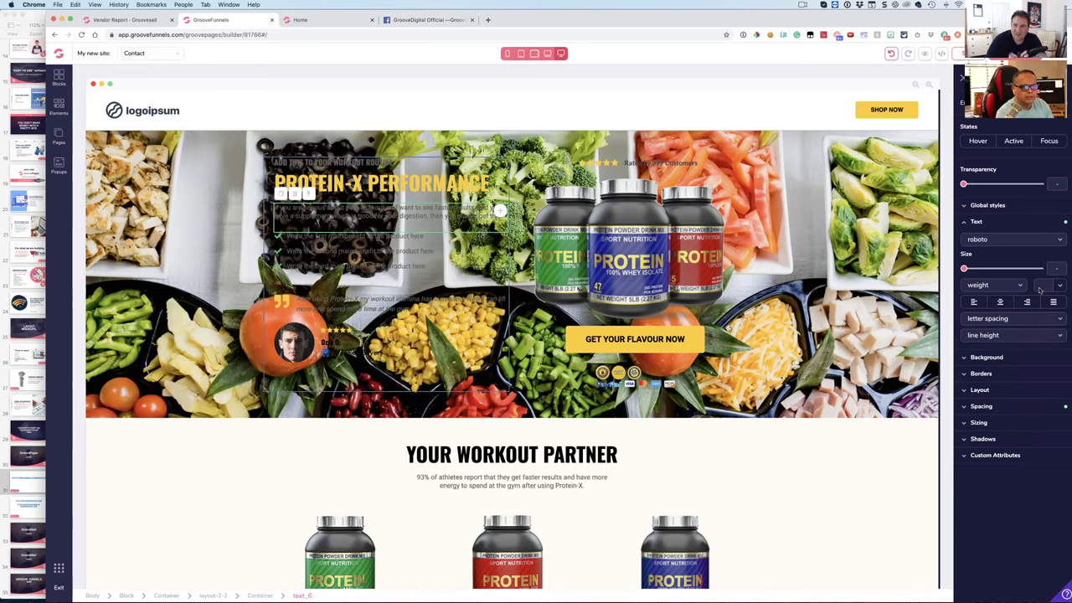
{"action": "left_click", "coordinate": [1040, 286]}
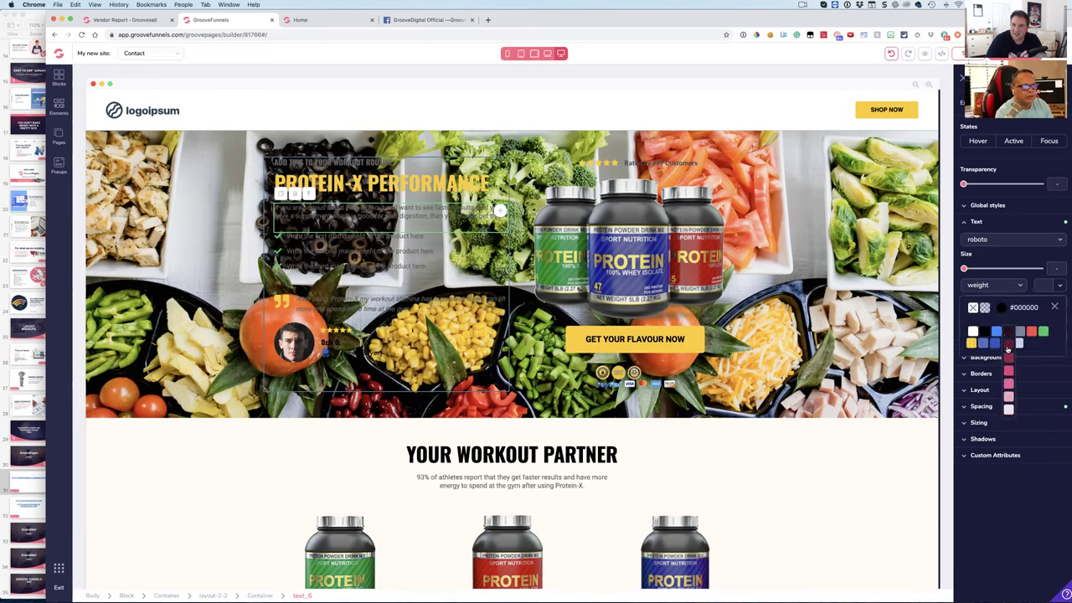
{"action": "left_click", "coordinate": [1008, 357]}
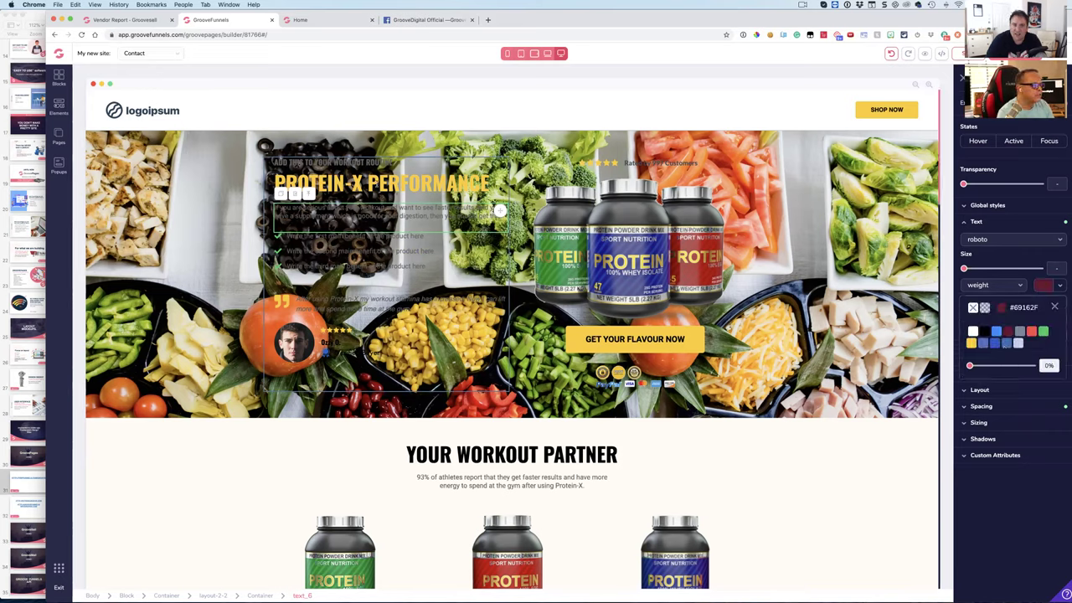
{"action": "left_click", "coordinate": [972, 330]}
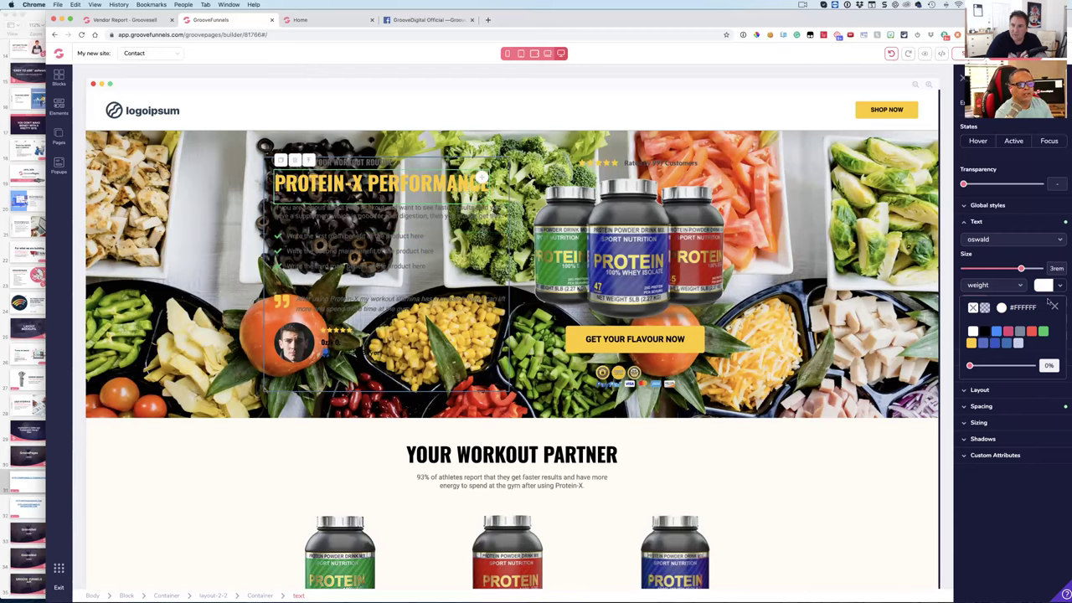
{"action": "left_click", "coordinate": [1054, 306]}
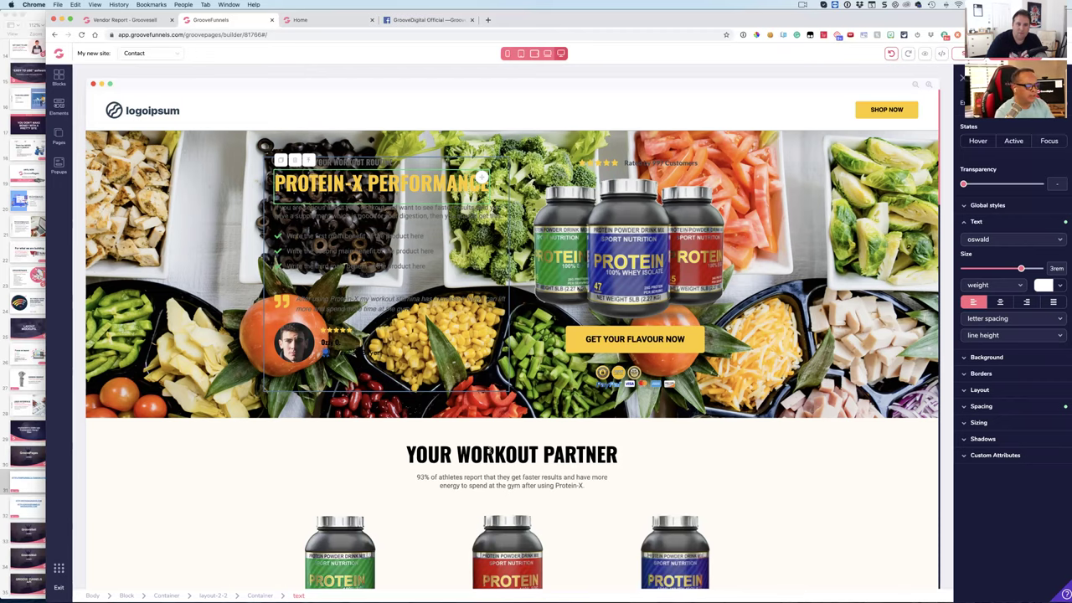
Step: Make the YOUR WORKOUT PARTNER heading white #FFFFFF
{"action": "left_click", "coordinate": [494, 452]}
{"action": "left_click", "coordinate": [1042, 284]}
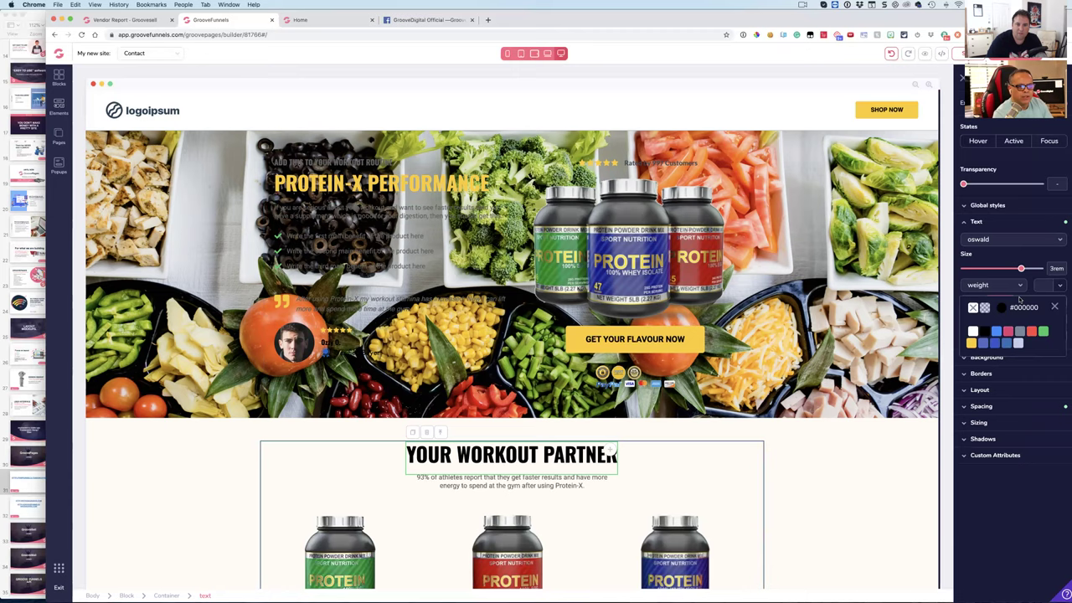
{"action": "left_click", "coordinate": [973, 332]}
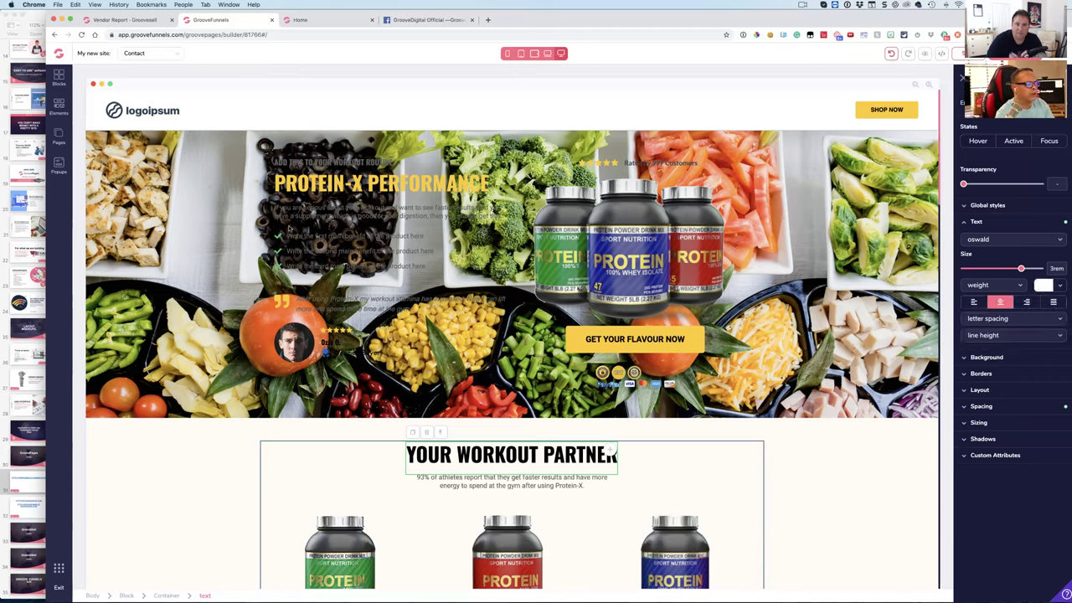
{"action": "left_click", "coordinate": [264, 204]}
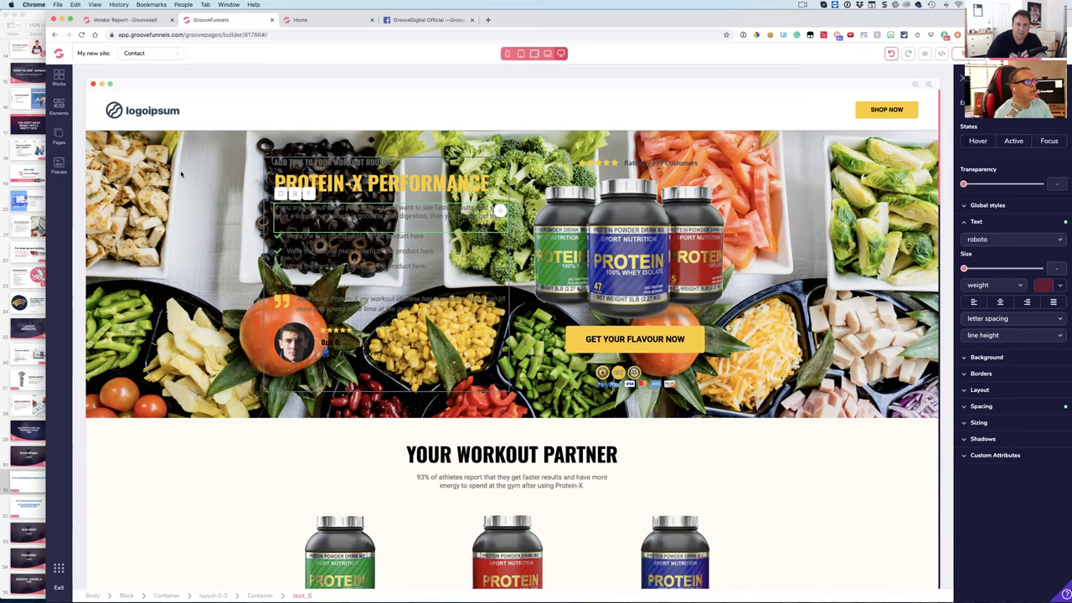
Step: Give the hero background a navy #033A7C overlay at 20% opacity with parallax turned on
{"action": "left_click", "coordinate": [221, 215]}
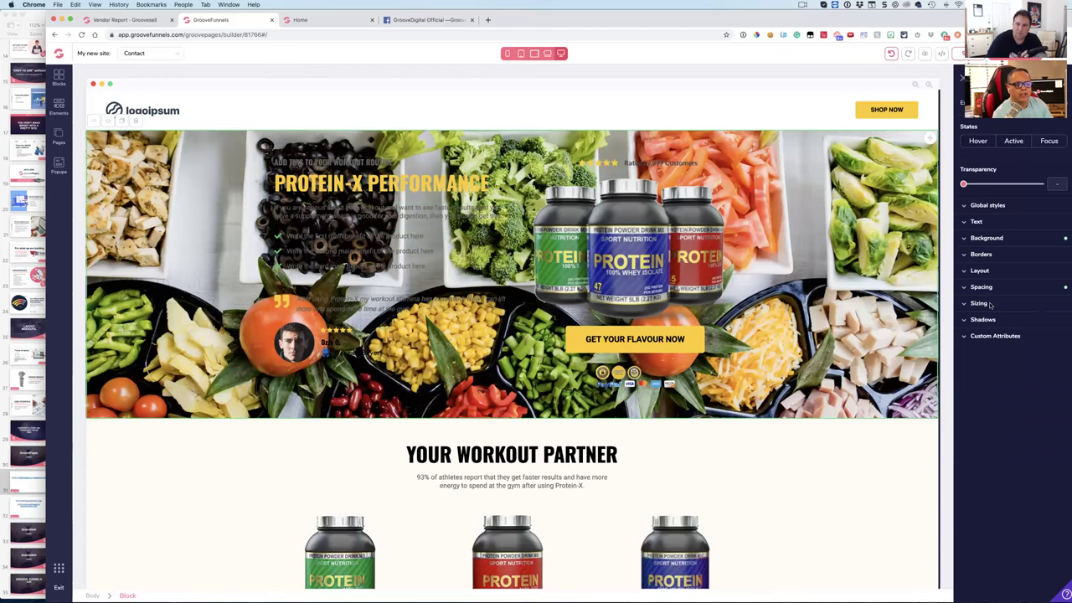
{"action": "left_click", "coordinate": [990, 238]}
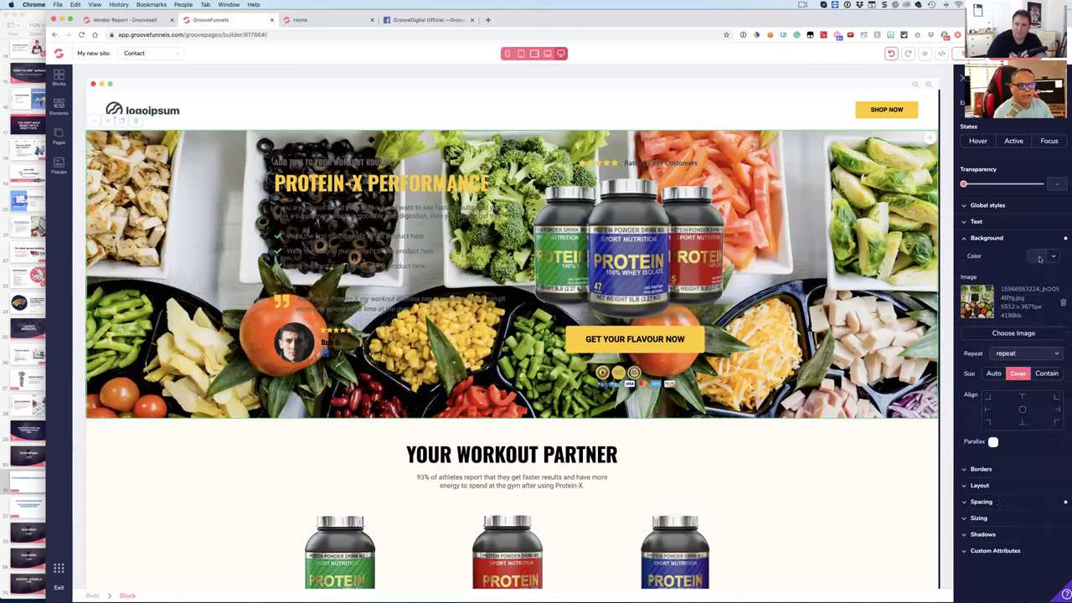
{"action": "left_click", "coordinate": [1039, 258]}
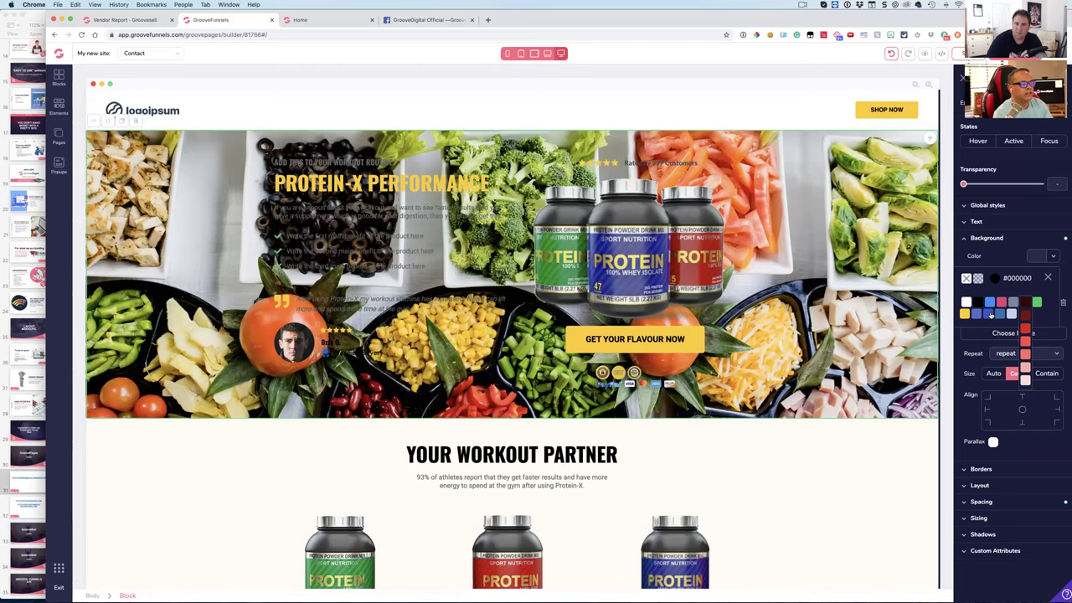
{"action": "left_click", "coordinate": [990, 314]}
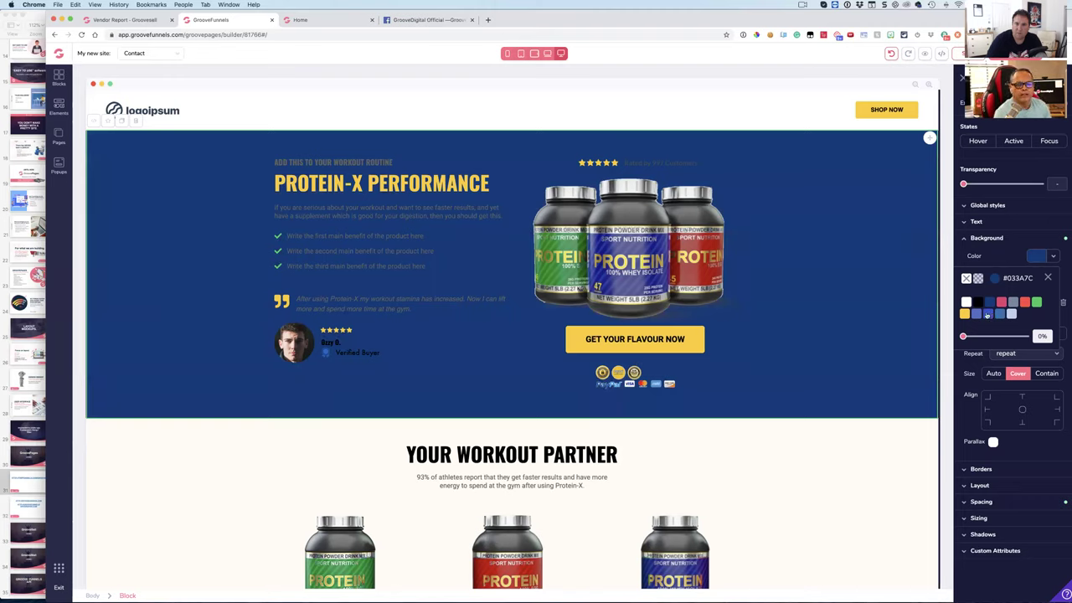
{"action": "left_click_drag", "start_coordinate": [968, 336], "coordinate": [982, 337]}
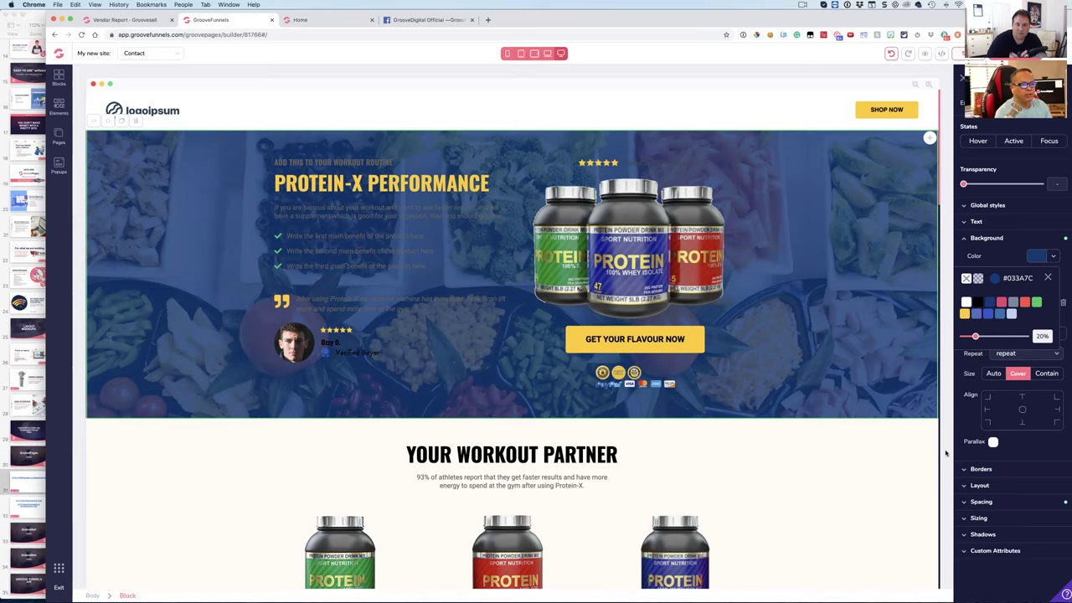
{"action": "left_click", "coordinate": [992, 443]}
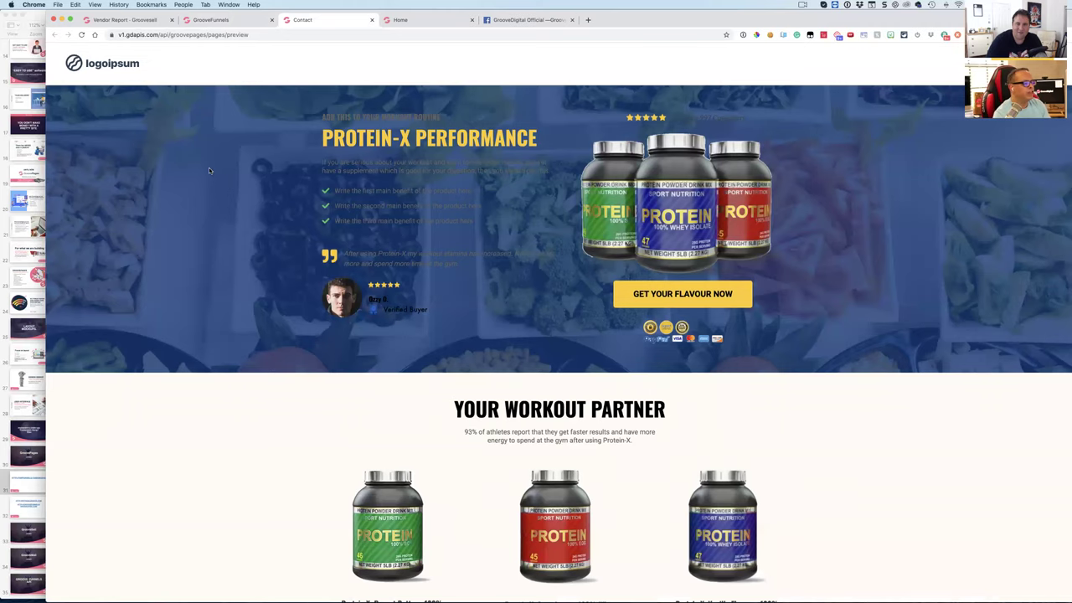
Step: Scroll through the Contact page preview, close it, and collapse the background settings
{"action": "scroll", "coordinate": [210, 171], "scroll_direction": "down", "scroll_amount": 3}
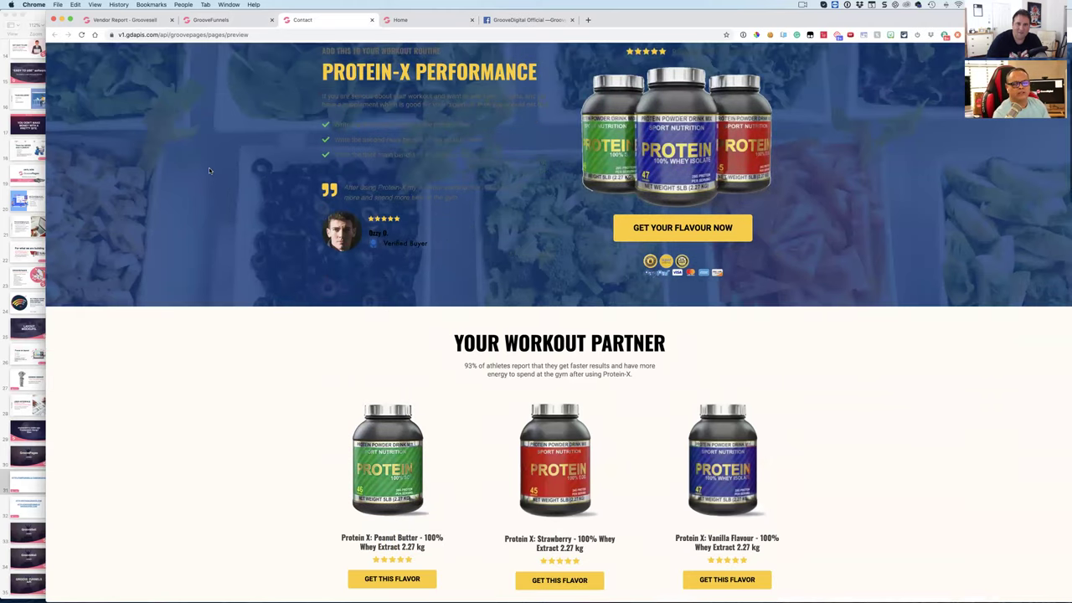
{"action": "scroll", "coordinate": [232, 137], "scroll_direction": "down", "scroll_amount": 4}
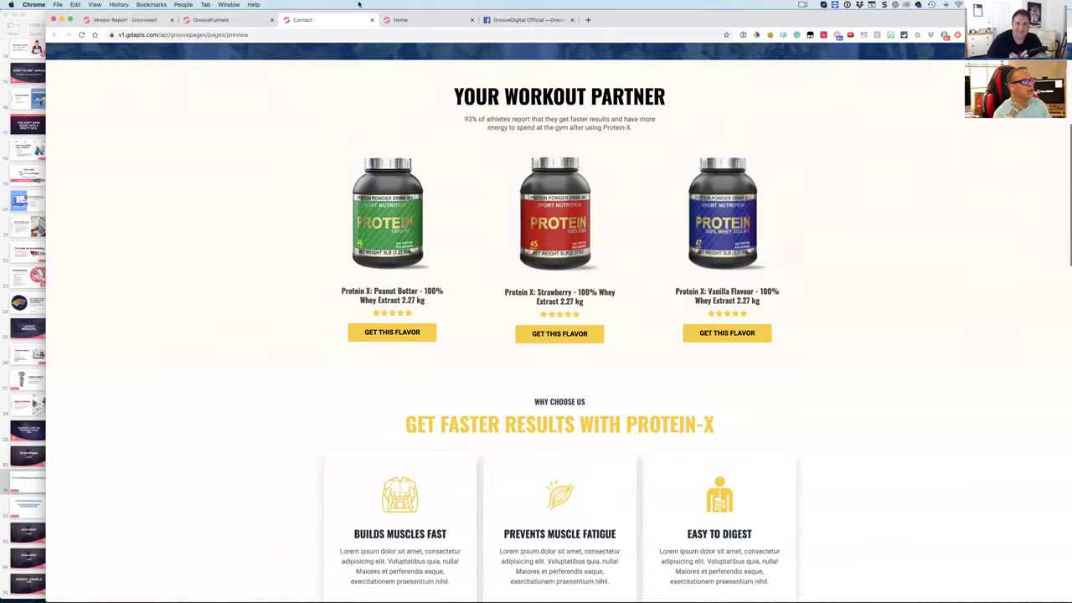
{"action": "scroll", "coordinate": [232, 137], "scroll_direction": "up", "scroll_amount": 8}
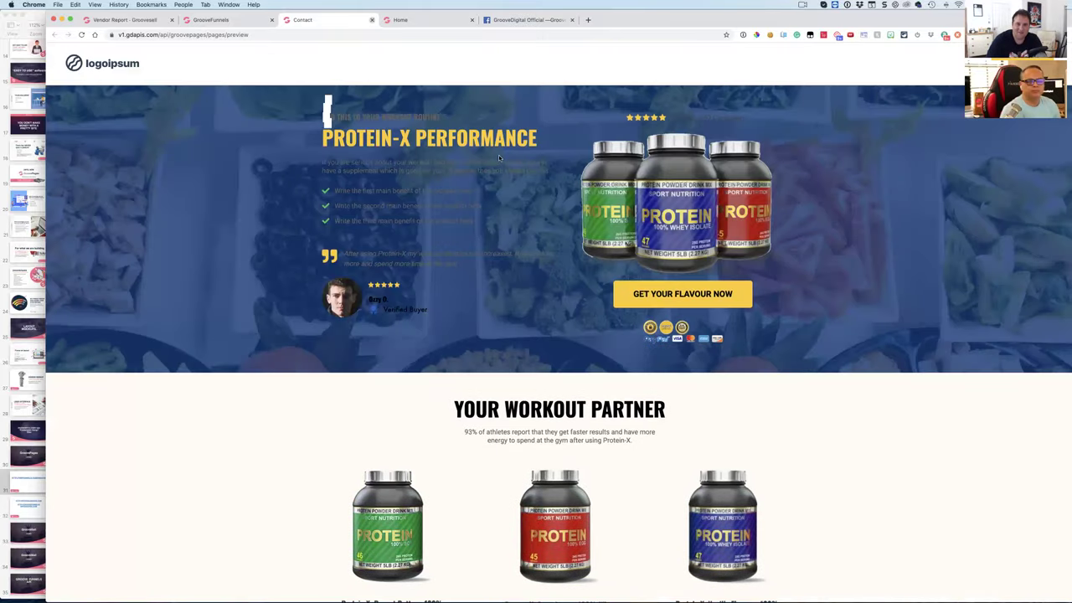
{"action": "key", "text": "super+w"}
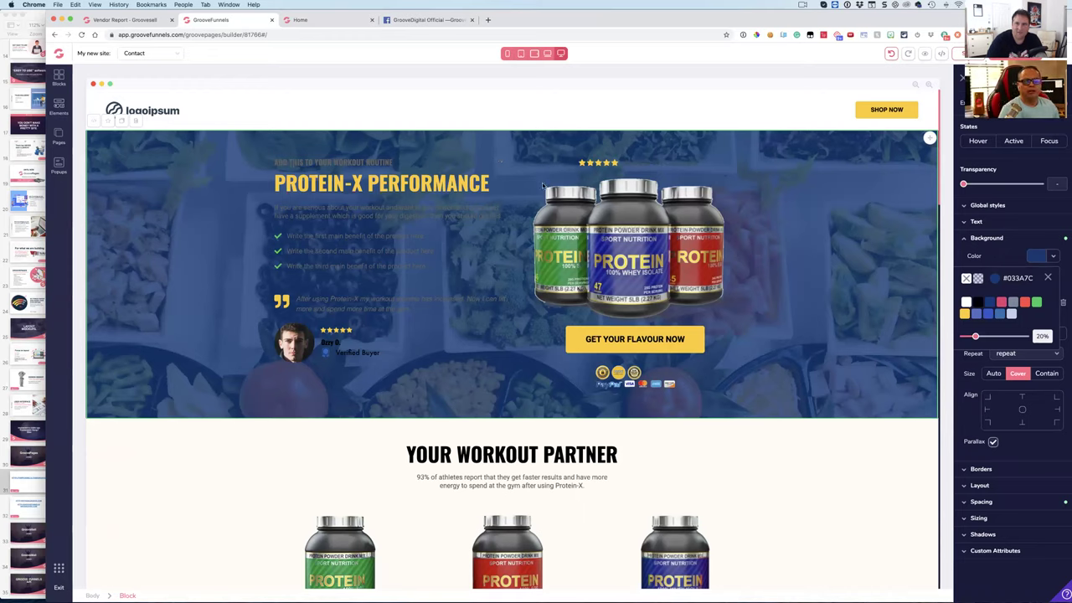
{"action": "left_click", "coordinate": [990, 240]}
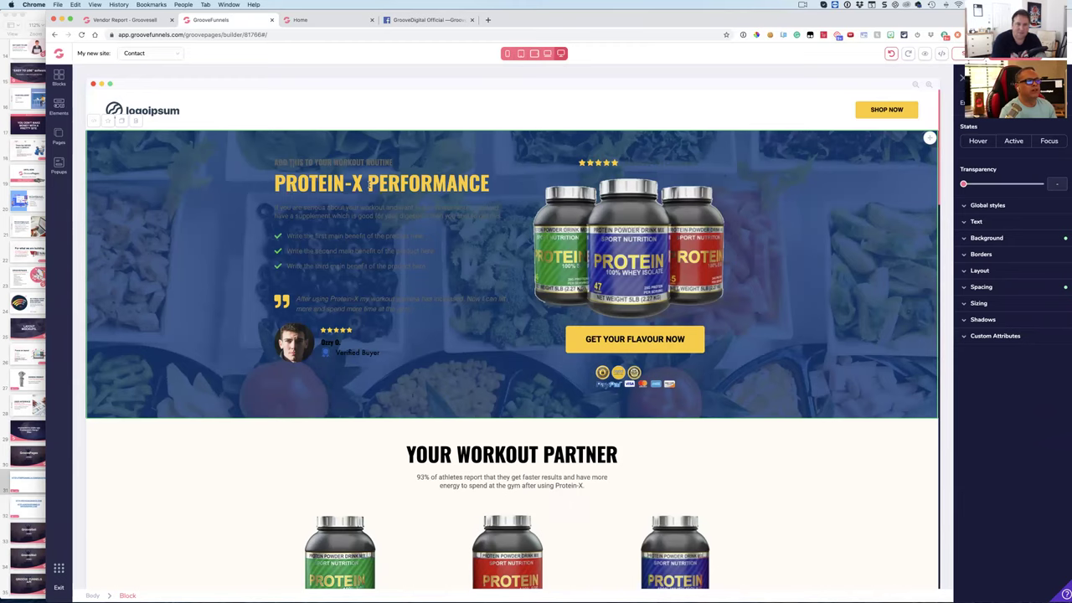
Step: Select the Contact page hero heading
{"action": "left_click", "coordinate": [368, 185]}
Step: Change the hero heading to 'Hello World' and select the checklist container below it
{"action": "double_click", "coordinate": [368, 185]}
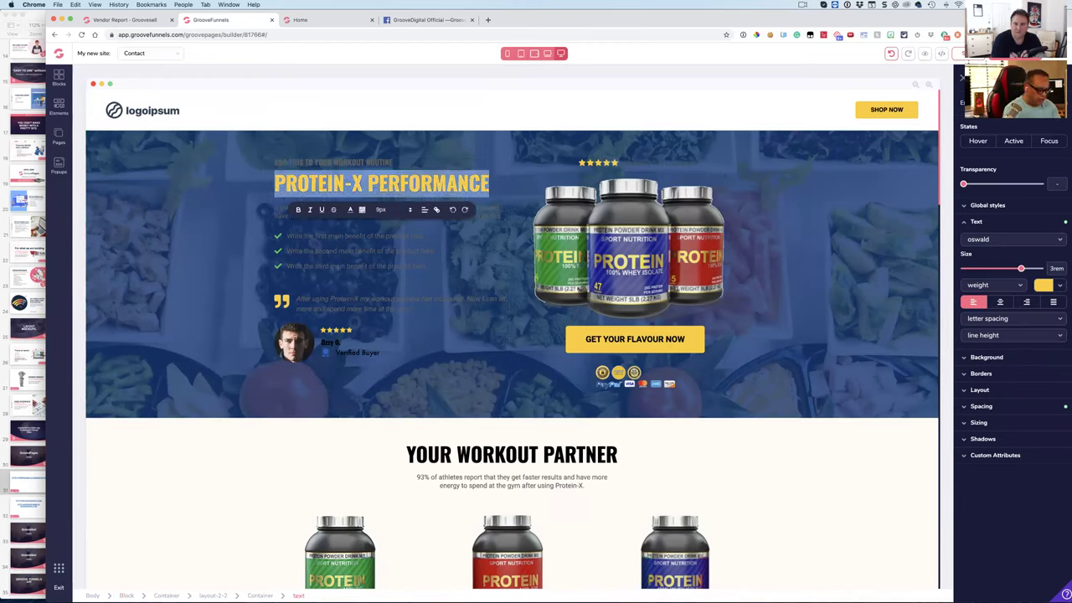
{"action": "type", "text": "Hello Worl"}
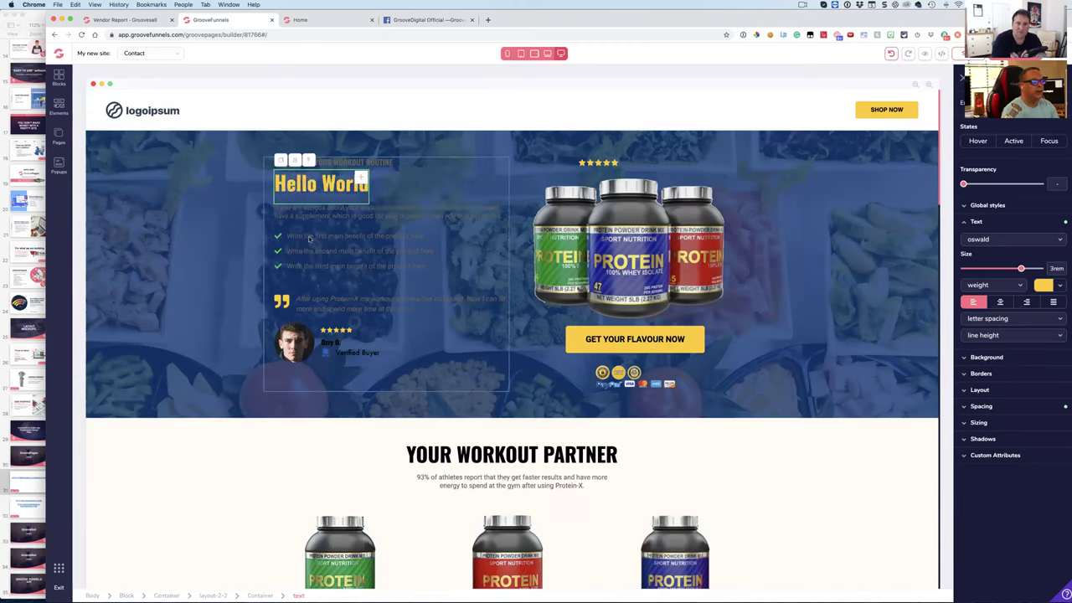
{"action": "type", "text": "d"}
{"action": "left_click", "coordinate": [316, 242]}
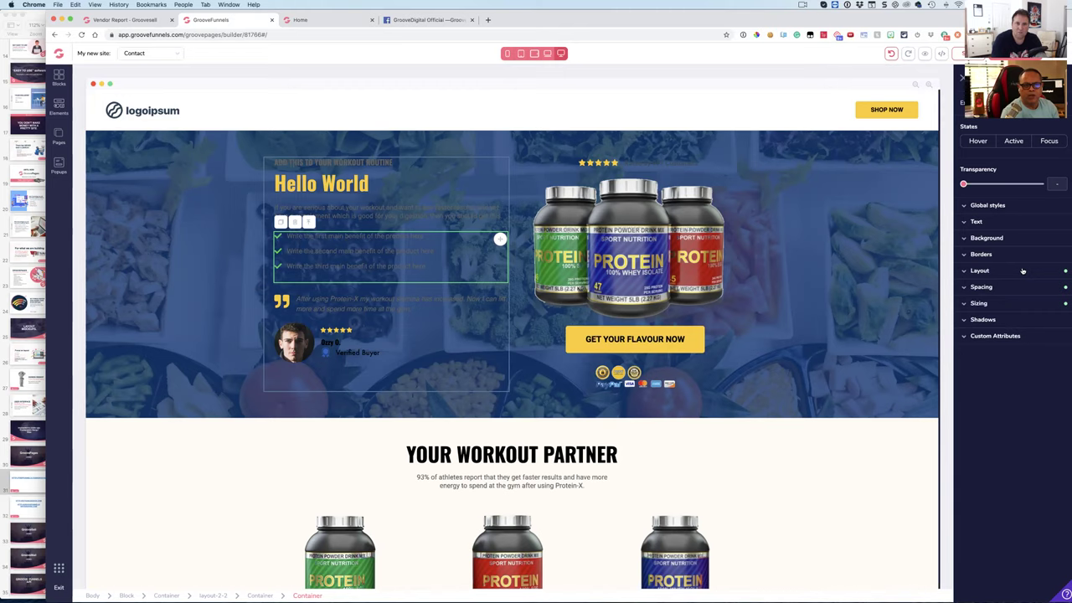
Step: Expand the container's custom attribute and CSS fields, then select the whole hero section
{"action": "left_click", "coordinate": [980, 271]}
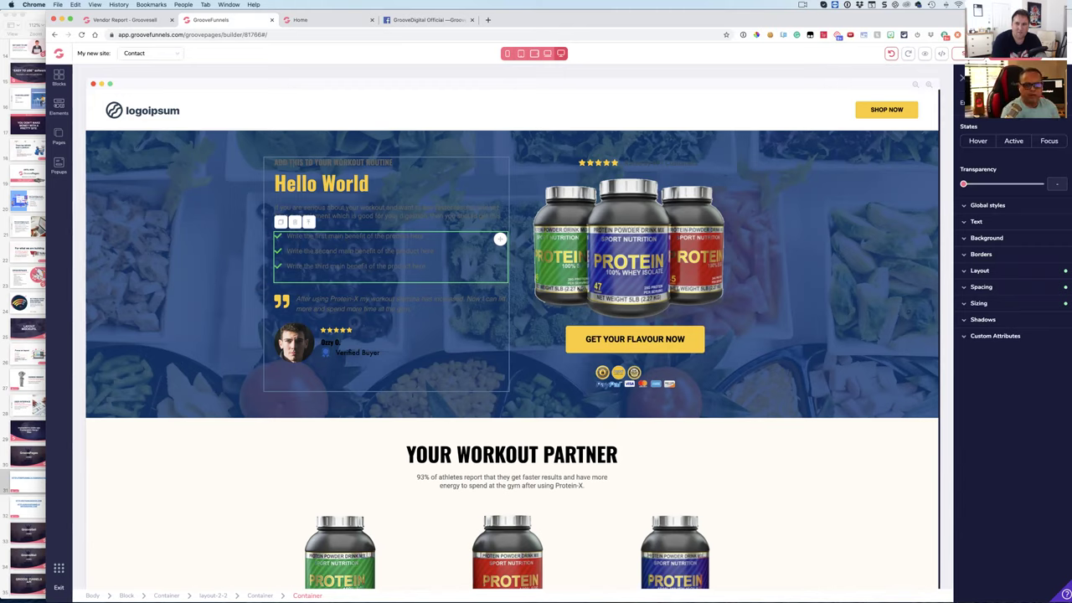
{"action": "left_click", "coordinate": [973, 337]}
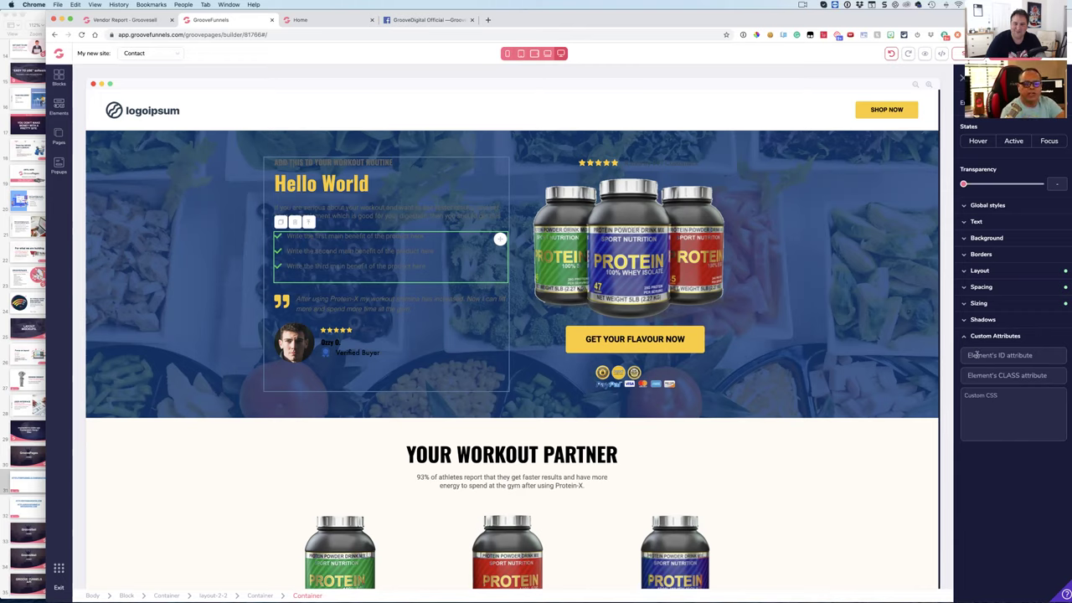
{"action": "left_click", "coordinate": [988, 412]}
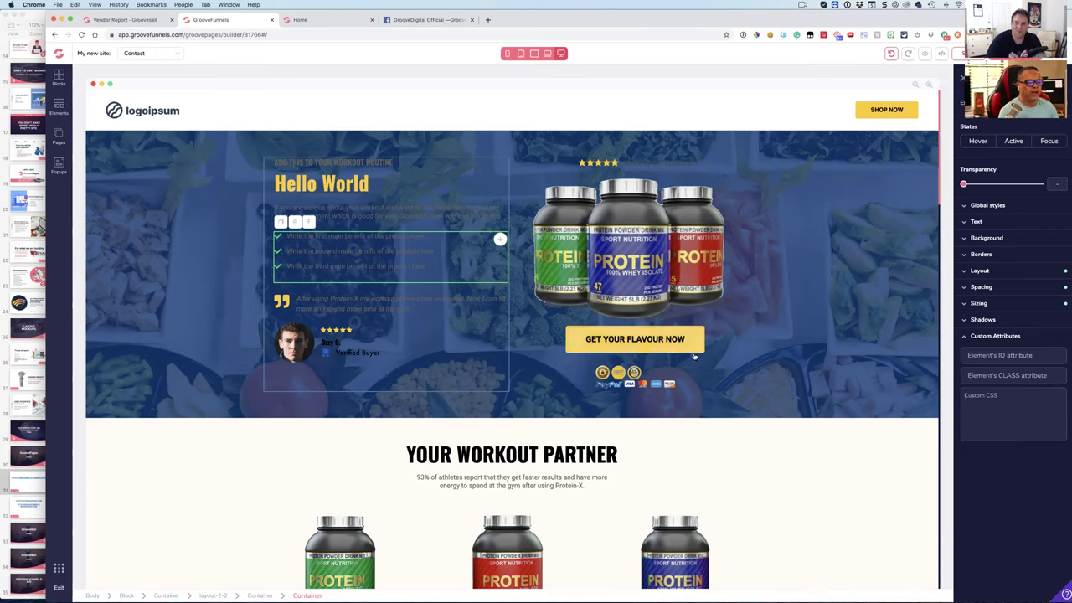
{"action": "left_click", "coordinate": [125, 143]}
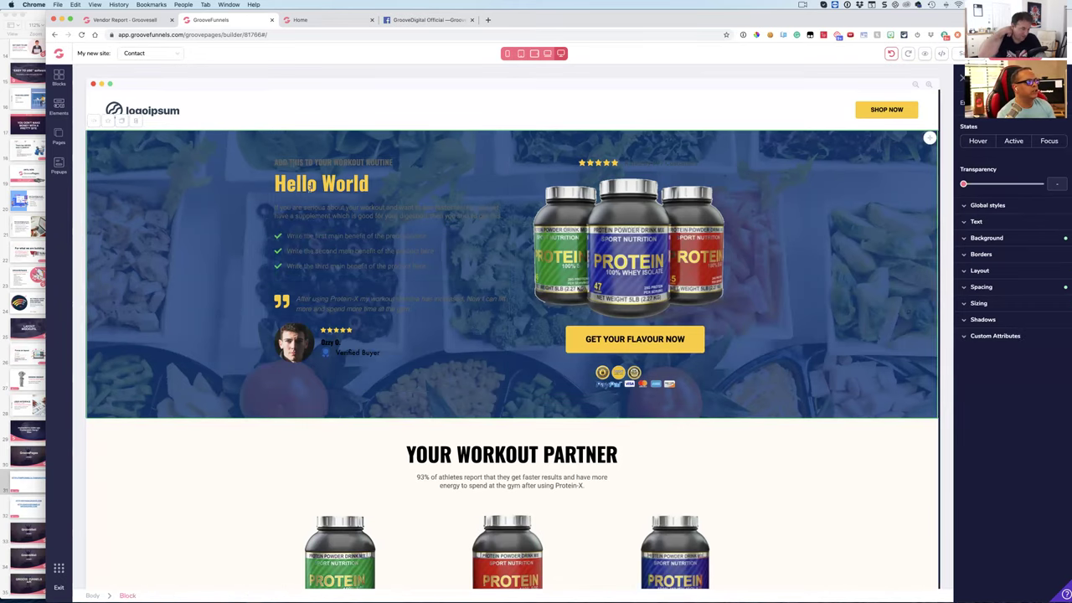
Step: View the hero section's source code in the </> editor, then close it
{"action": "left_click", "coordinate": [941, 54]}
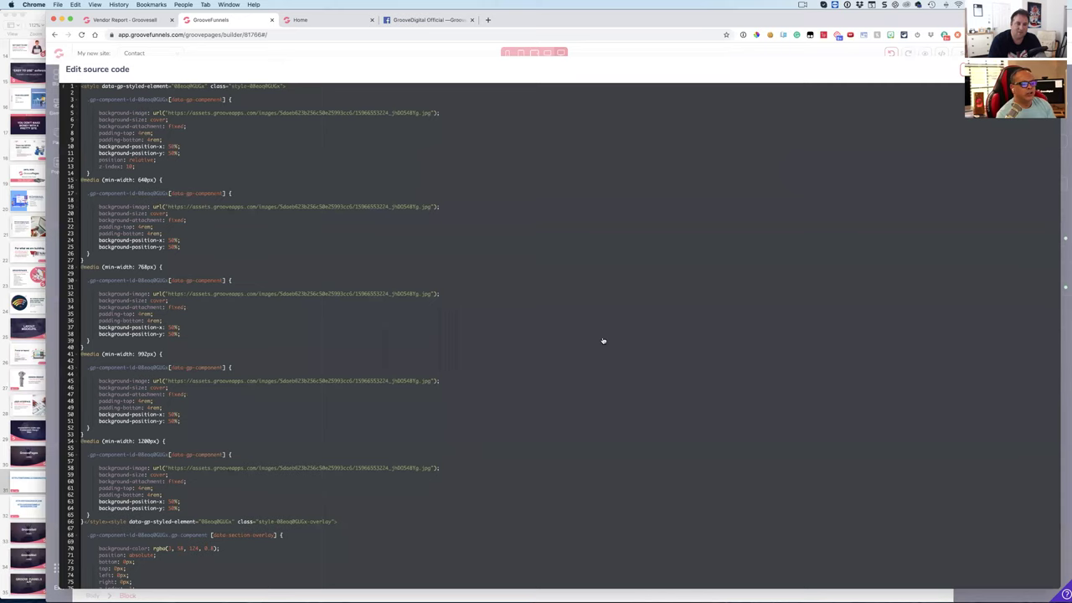
{"action": "key", "text": "Escape"}
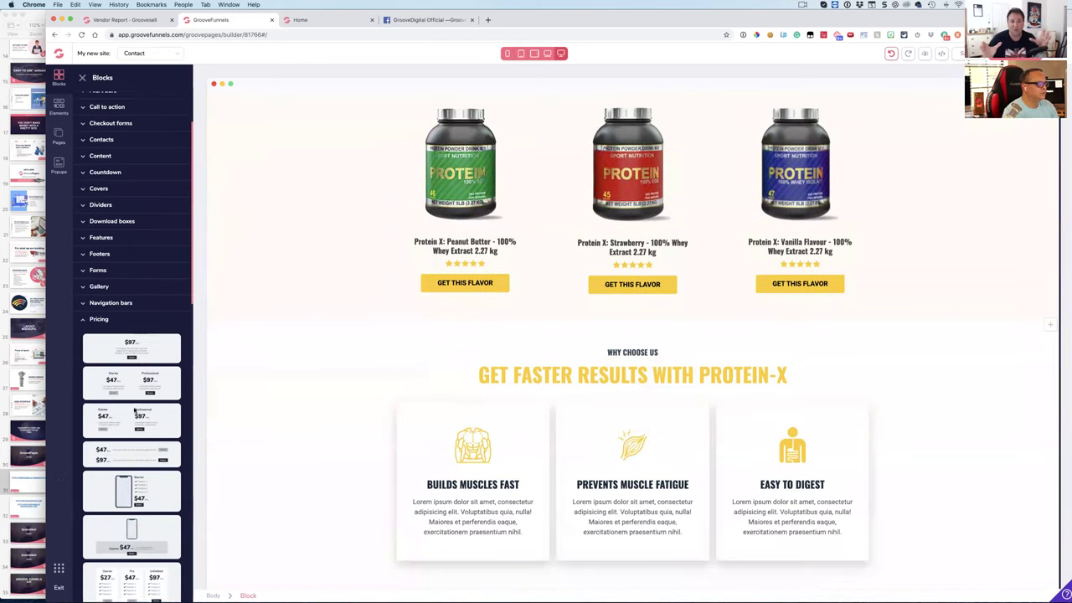
{"action": "scroll", "coordinate": [145, 382], "scroll_direction": "down", "scroll_amount": 8}
Step: Add a pricing table and an Our Team wireframe block below the products
{"action": "left_click_drag", "start_coordinate": [144, 340], "coordinate": [360, 348]}
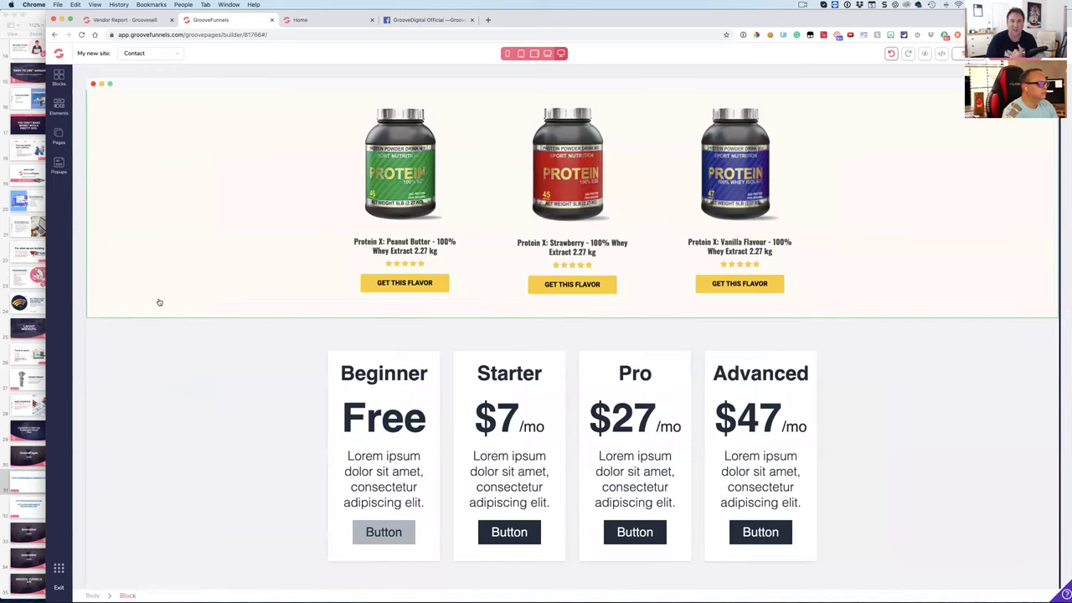
{"action": "left_click", "coordinate": [58, 77]}
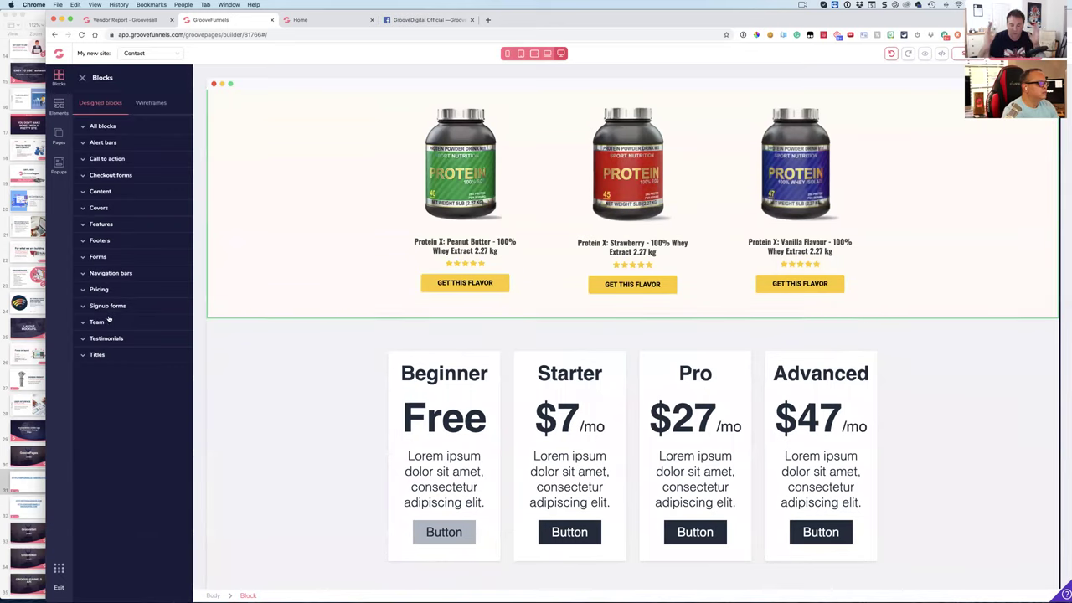
{"action": "left_click", "coordinate": [143, 323]}
{"action": "left_click", "coordinate": [151, 102]}
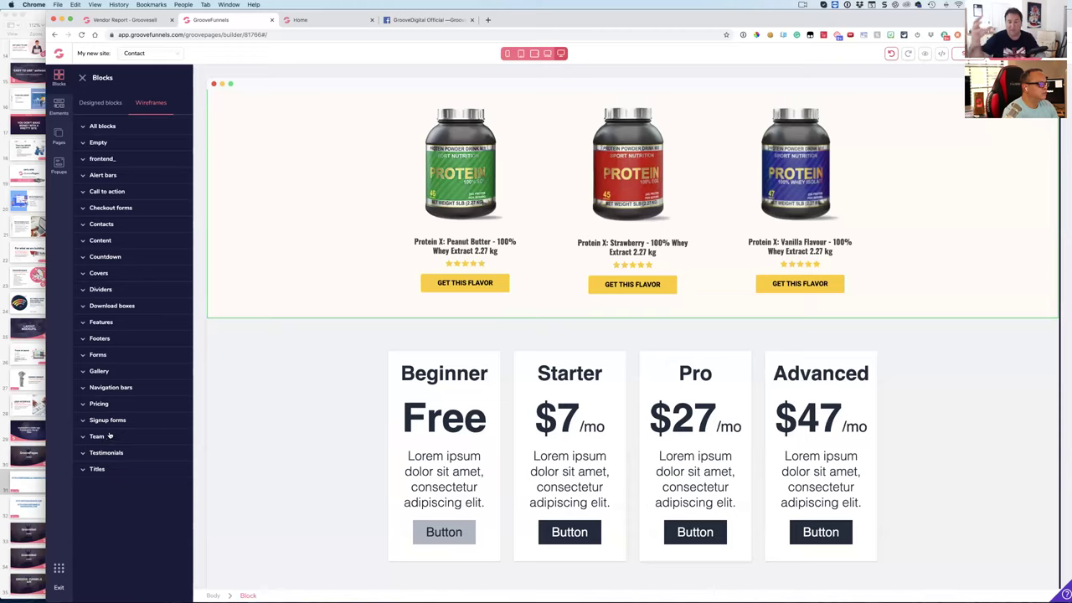
{"action": "left_click", "coordinate": [108, 437]}
{"action": "scroll", "coordinate": [131, 421], "scroll_direction": "down", "scroll_amount": 2}
{"action": "scroll", "coordinate": [131, 421], "scroll_direction": "down", "scroll_amount": 2}
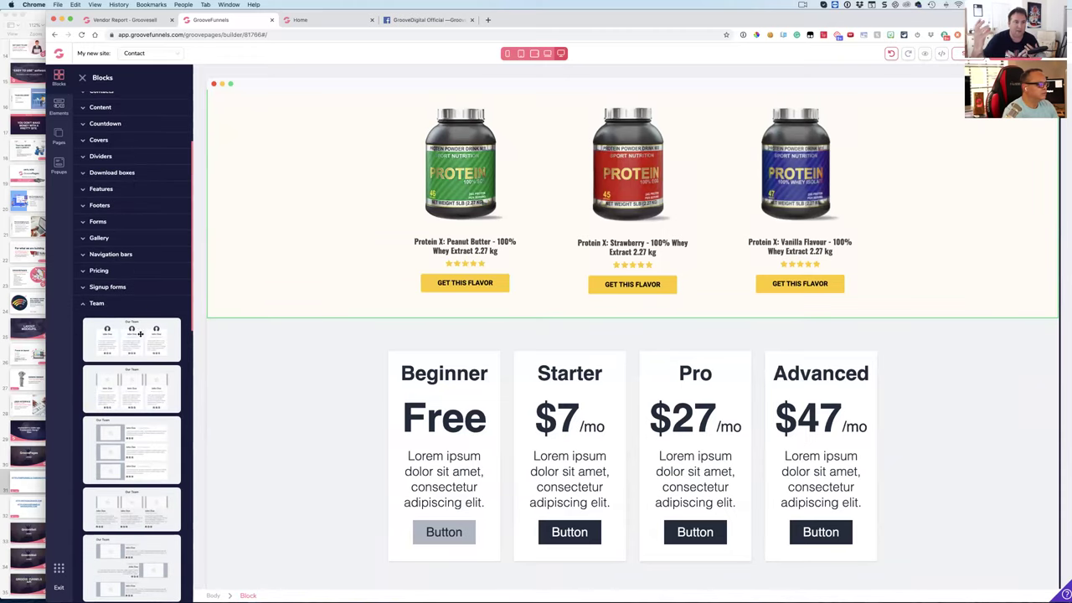
{"action": "left_click_drag", "start_coordinate": [208, 270], "coordinate": [211, 277]}
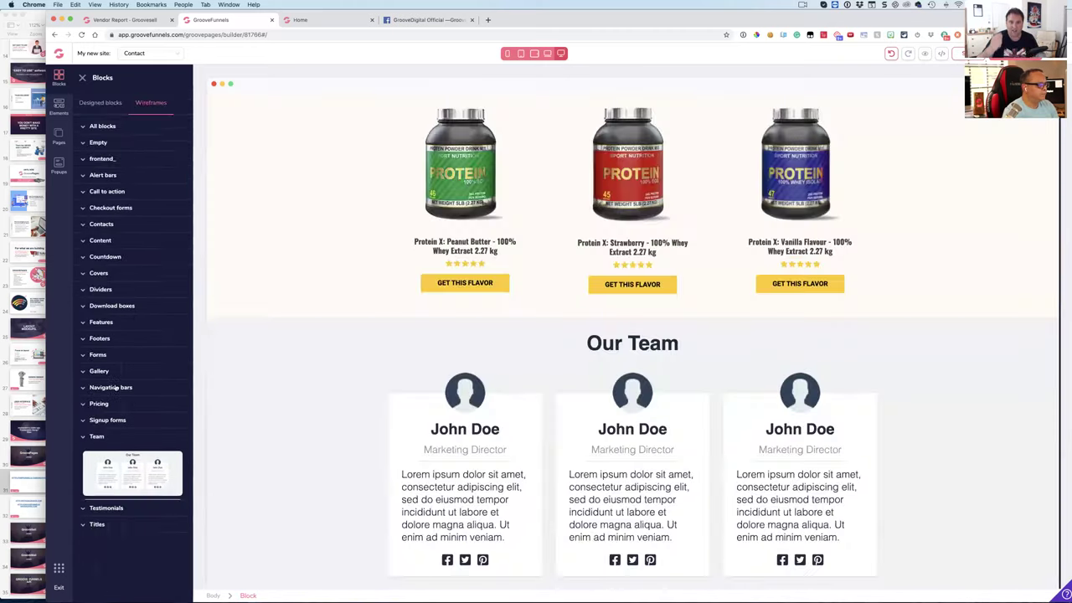
Step: Add a Testimonials block and open its avatar image to choose a new photo
{"action": "left_click", "coordinate": [107, 454]}
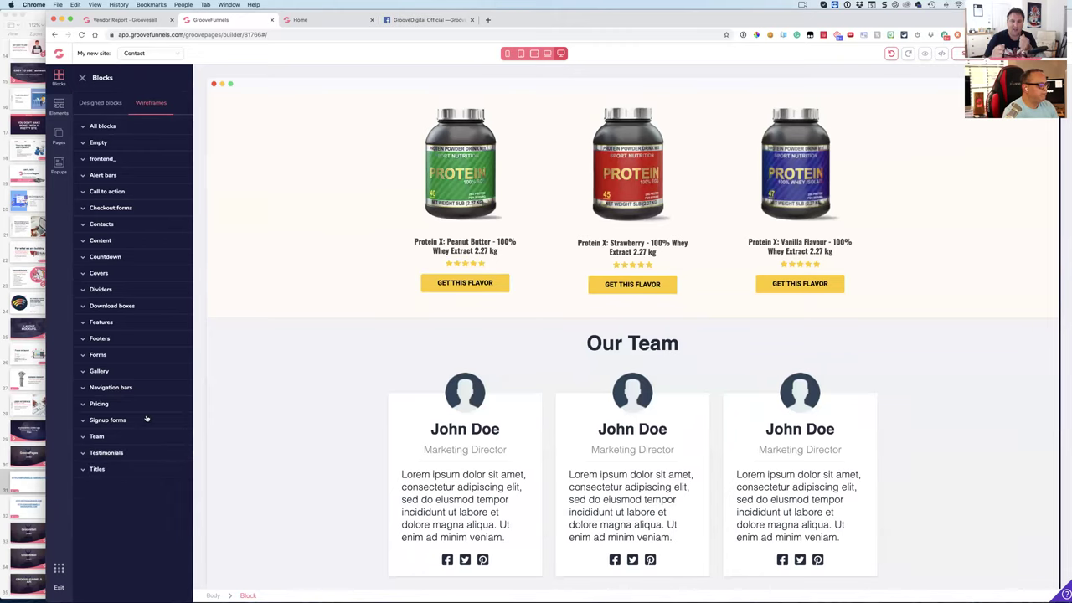
{"action": "scroll", "coordinate": [144, 412], "scroll_direction": "down", "scroll_amount": 3}
{"action": "scroll", "coordinate": [146, 412], "scroll_direction": "down", "scroll_amount": 4}
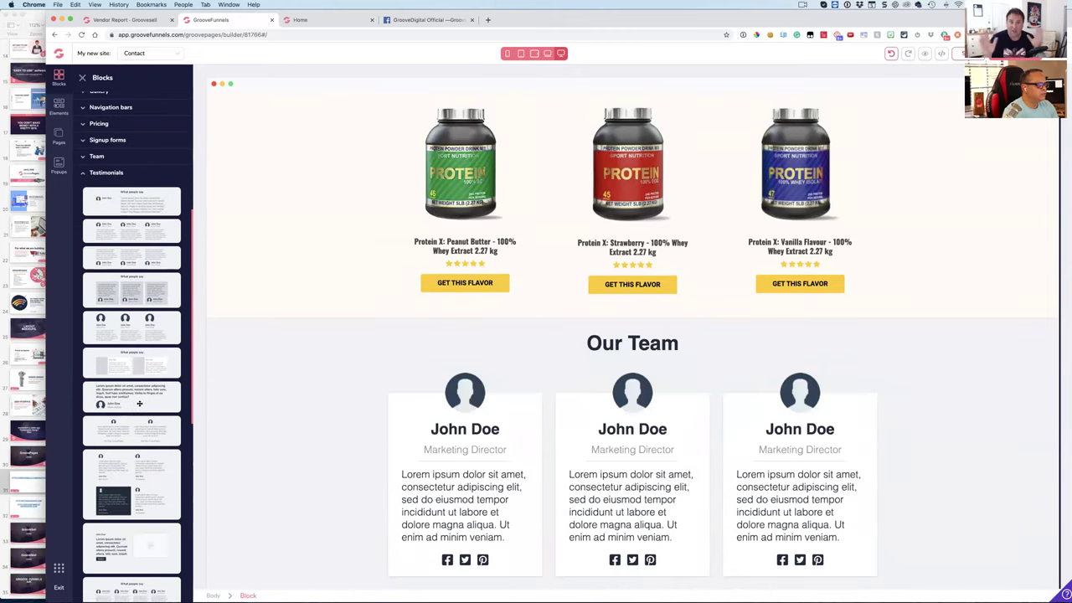
{"action": "scroll", "coordinate": [328, 386], "scroll_direction": "up", "scroll_amount": 1}
{"action": "scroll", "coordinate": [327, 386], "scroll_direction": "up", "scroll_amount": 3}
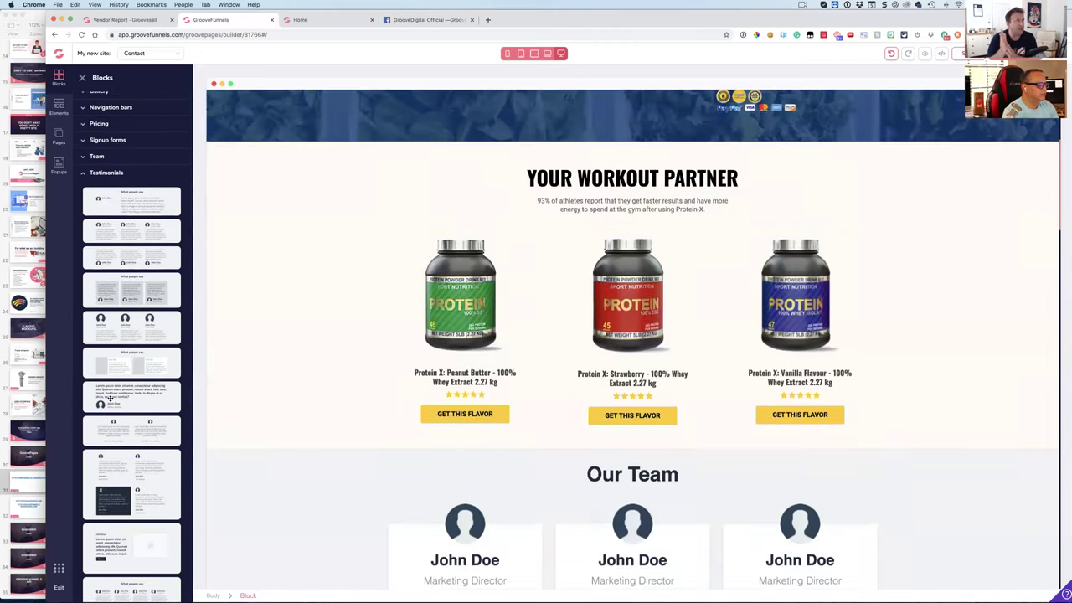
{"action": "scroll", "coordinate": [523, 292], "scroll_direction": "up", "scroll_amount": 4}
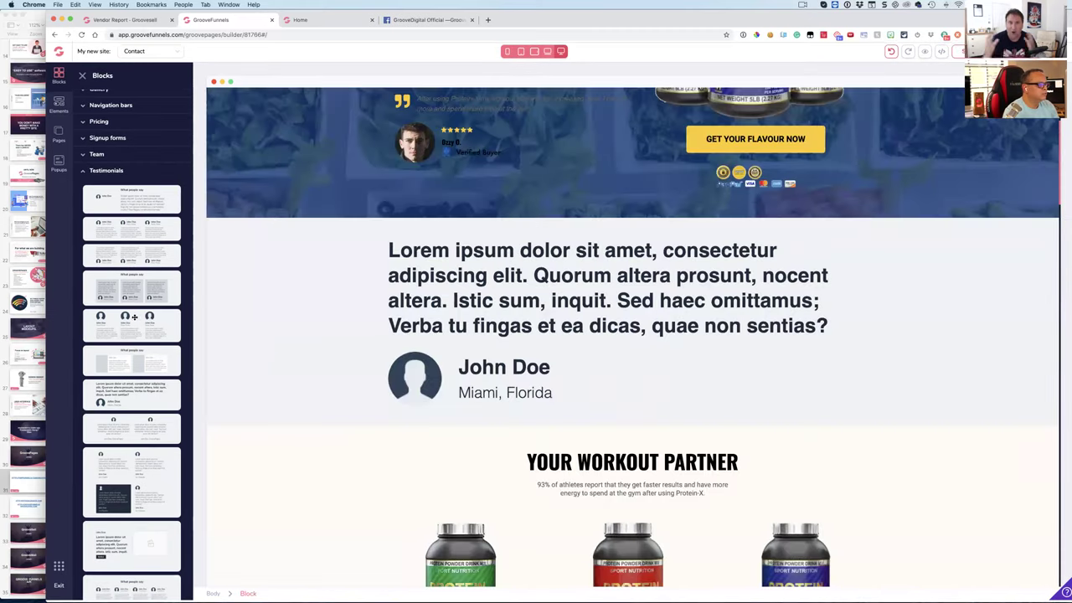
{"action": "scroll", "coordinate": [259, 322], "scroll_direction": "down", "scroll_amount": 10}
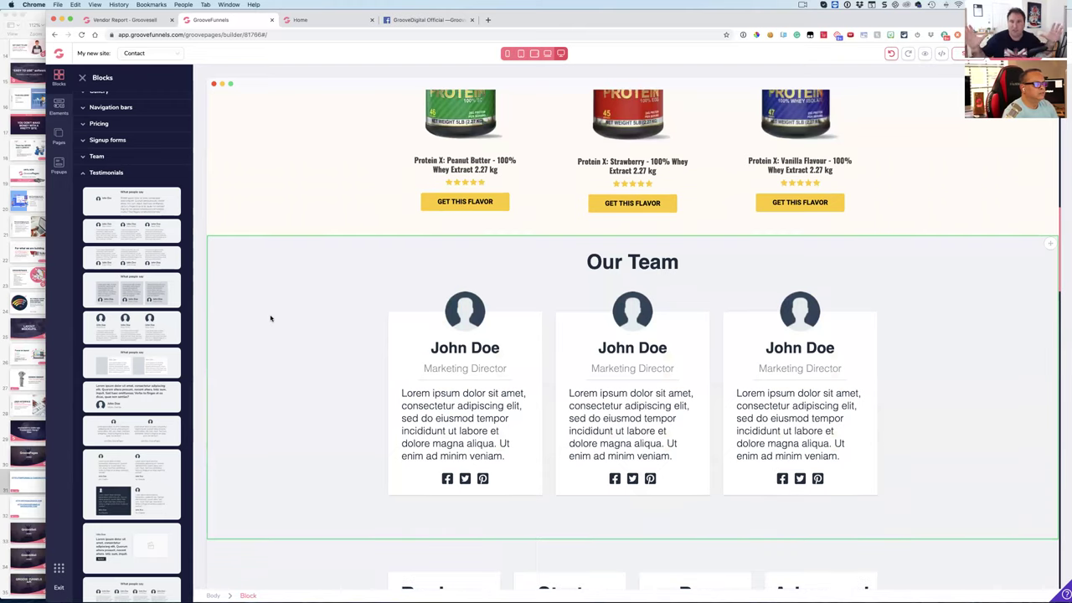
{"action": "scroll", "coordinate": [315, 313], "scroll_direction": "up", "scroll_amount": 5}
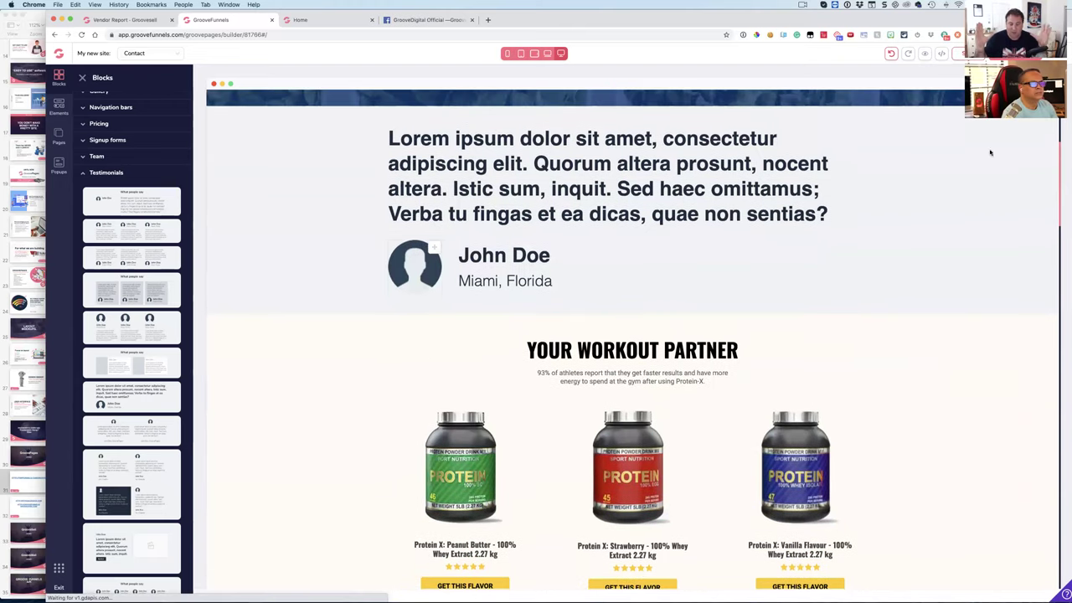
{"action": "left_click", "coordinate": [429, 254]}
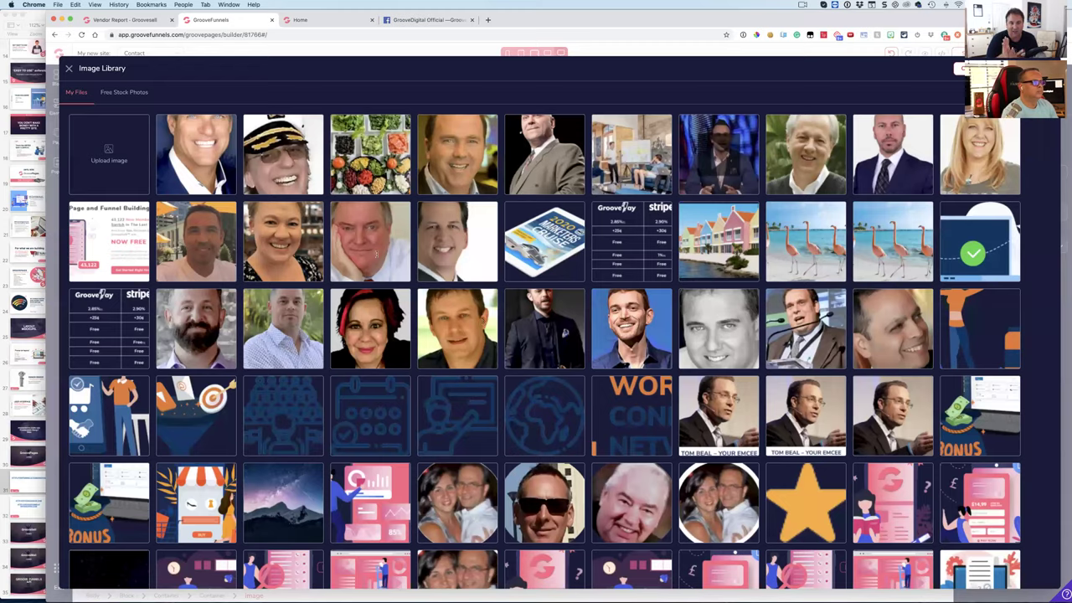
{"action": "left_click", "coordinate": [375, 255]}
Step: Replace the testimonial quote with a one-line praise of the best marketer ever met
{"action": "left_click", "coordinate": [352, 163]}
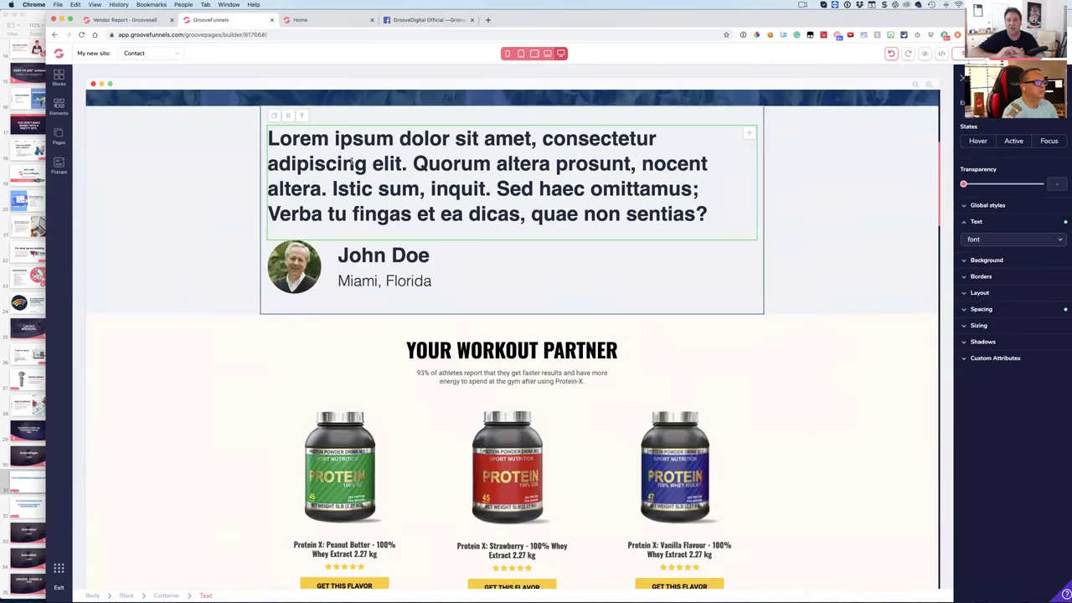
{"action": "double_click", "coordinate": [351, 163]}
{"action": "type", "text": "P"}
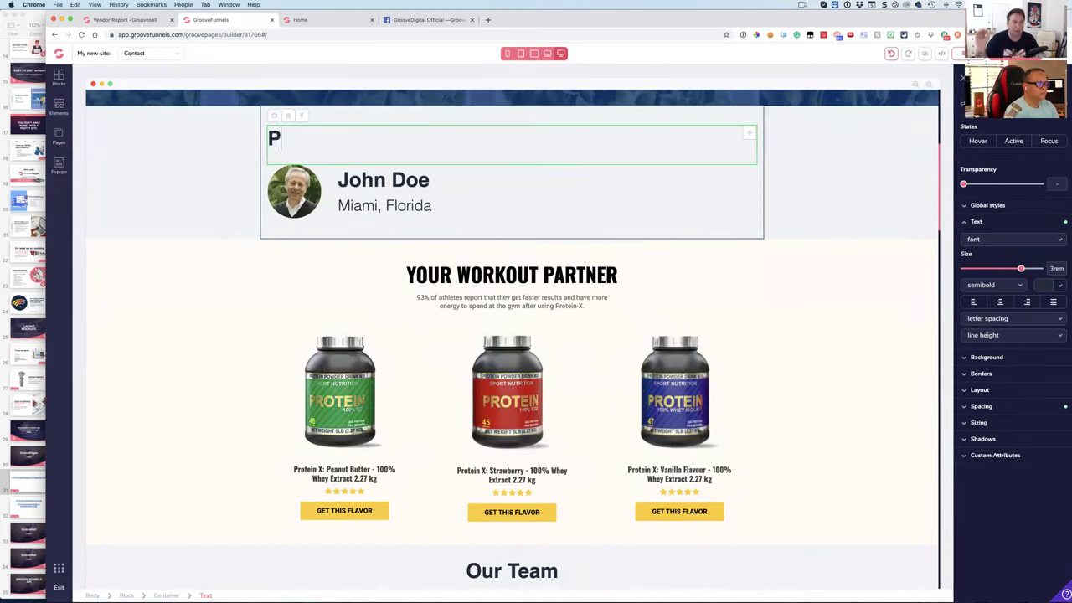
{"action": "type", "text": "aul is the best"}
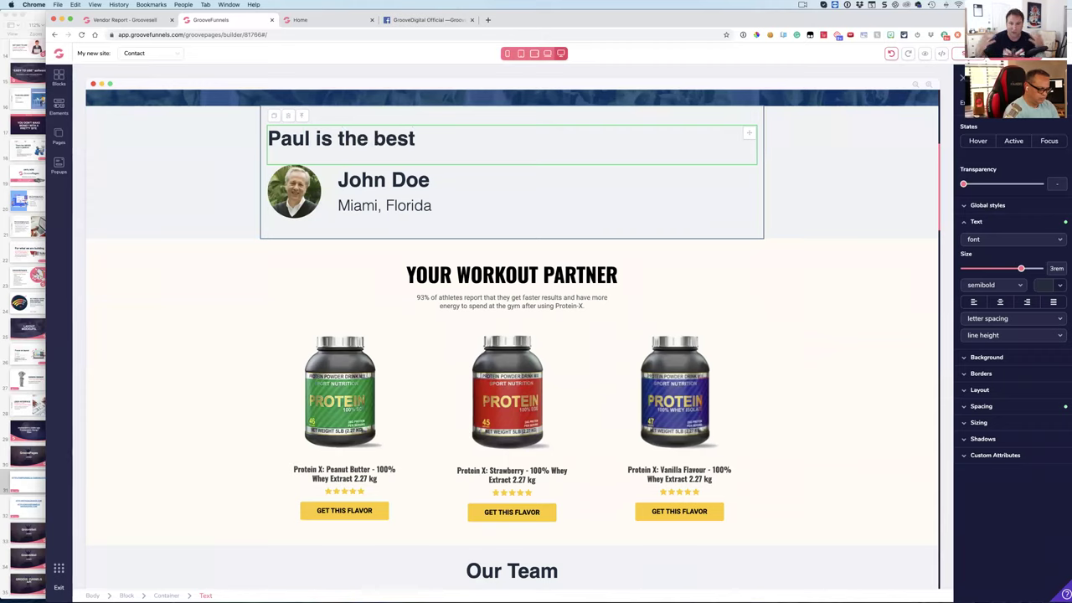
{"action": "type", "text": " marketer I ever met!"}
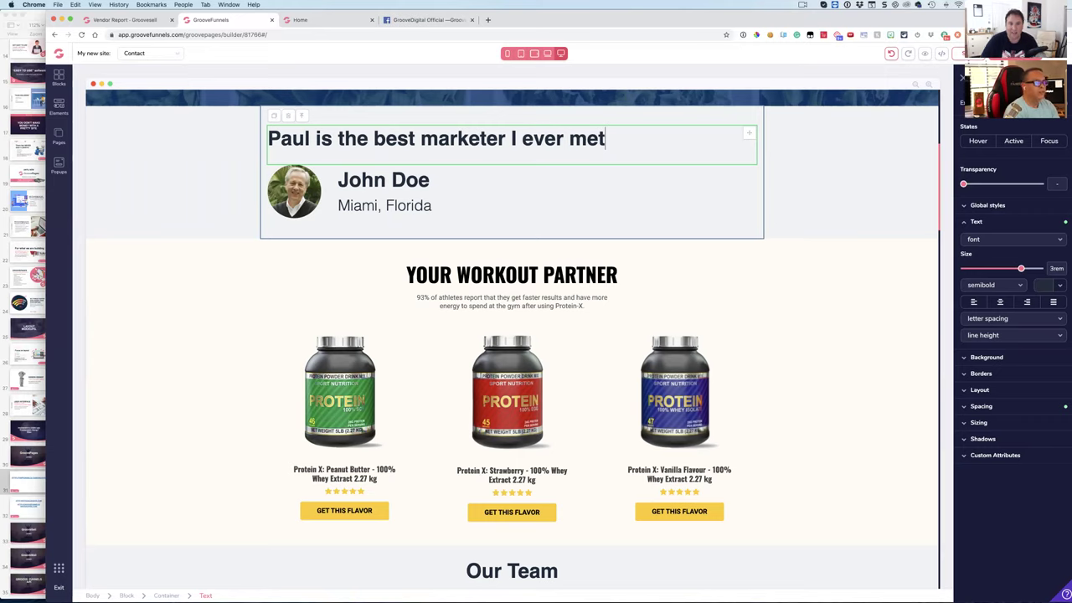
Step: Replace the surname Doe in the testimonial author line with the new reviewer's surname
{"action": "left_click", "coordinate": [405, 181]}
{"action": "key", "text": "Left"}
{"action": "type", "text": "Chiolders"}
{"action": "double_click", "coordinate": [502, 180]}
{"action": "key", "text": "BackSpace"}
{"action": "key", "text": "Left"}
{"action": "key", "text": "Left"}
{"action": "key", "text": "Left"}
{"action": "key", "text": "Left"}
{"action": "key", "text": "Left"}
{"action": "key", "text": "BackSpace"}
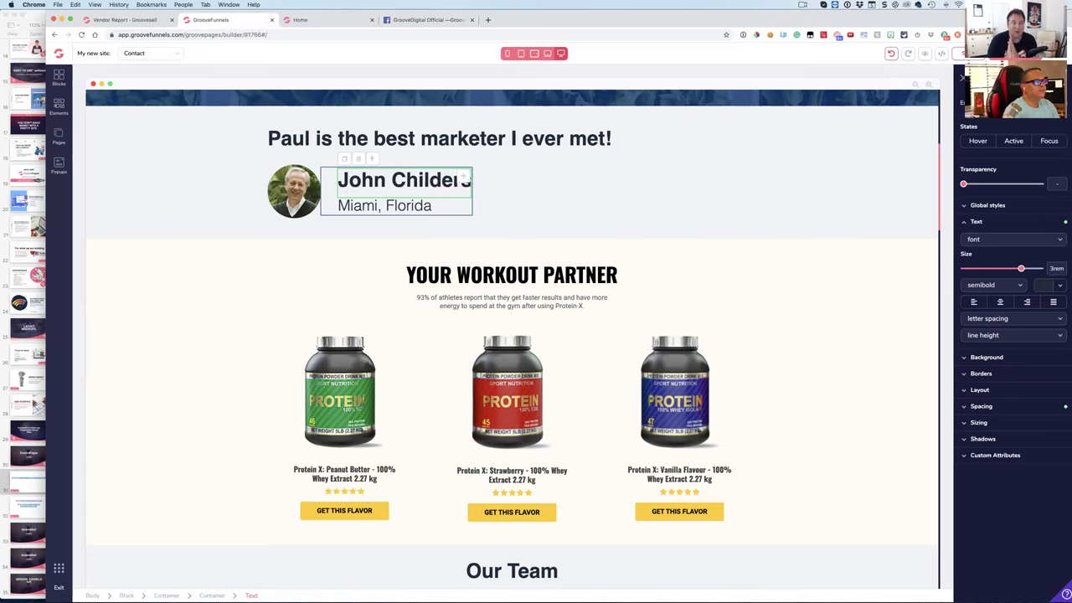
Step: Select the Miami, Florida line, the Your Workout Partner section, then the whole testimonial block
{"action": "left_click", "coordinate": [396, 209]}
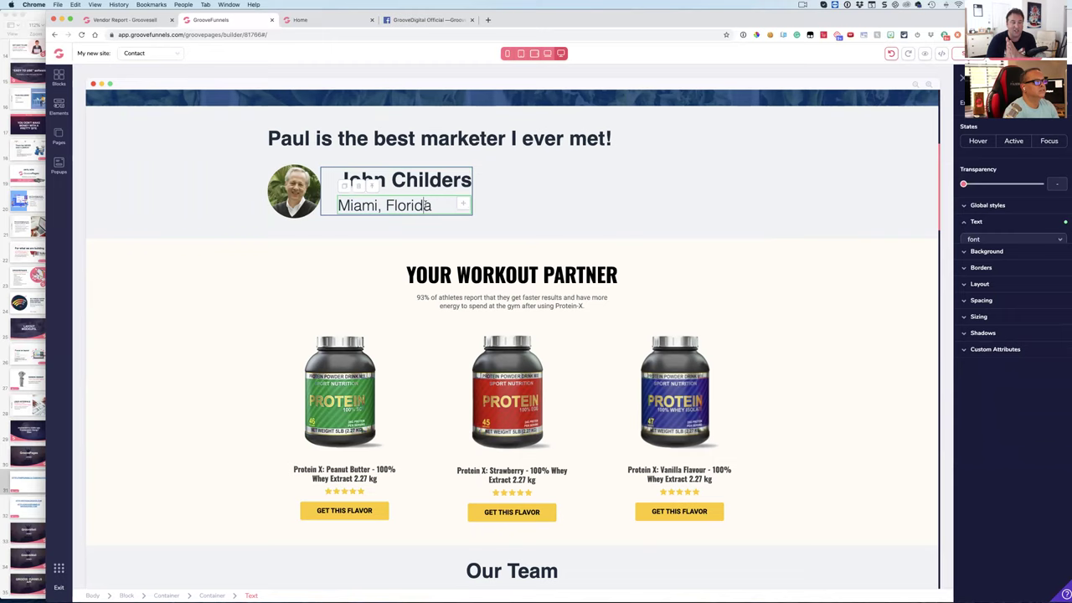
{"action": "left_click", "coordinate": [635, 291]}
{"action": "scroll", "coordinate": [160, 206], "scroll_direction": "up", "scroll_amount": 1}
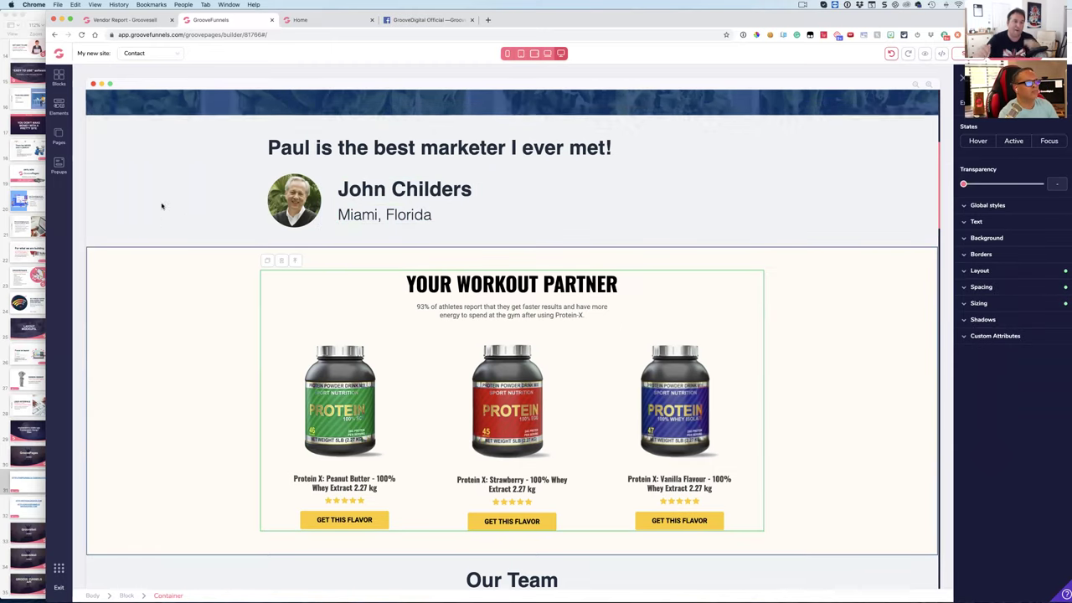
{"action": "left_click", "coordinate": [929, 231]}
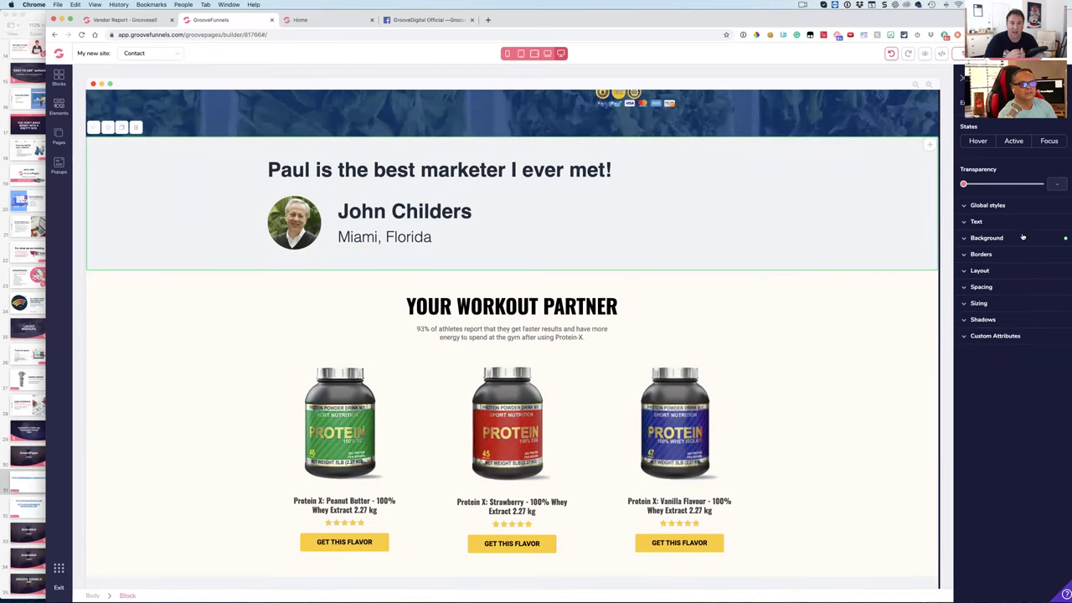
Step: Set the testimonial block's background colour to white
{"action": "left_click", "coordinate": [1005, 238]}
{"action": "left_click", "coordinate": [1038, 255]}
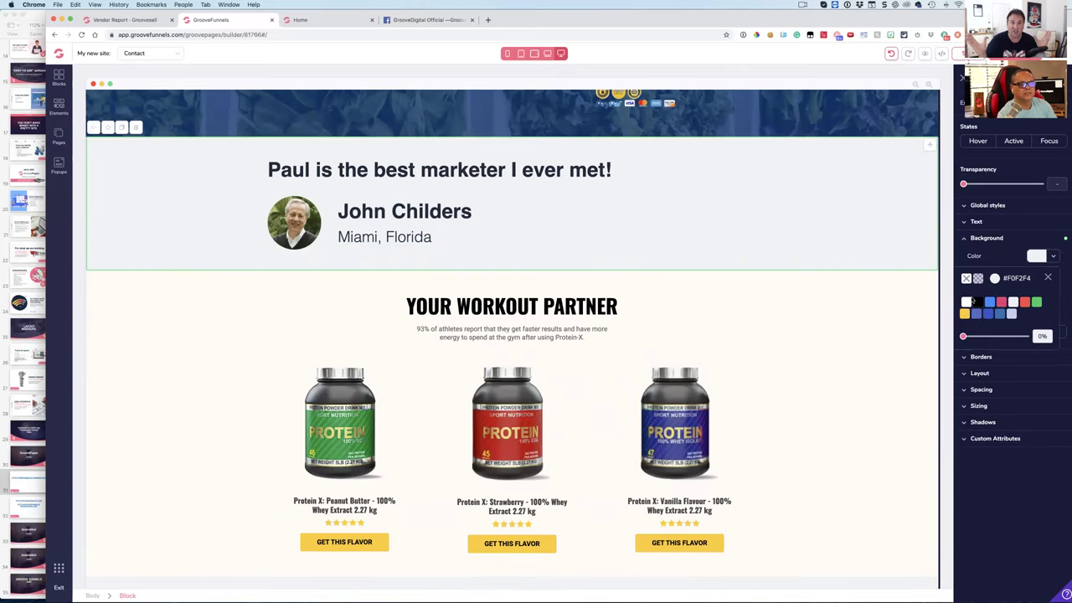
{"action": "left_click", "coordinate": [966, 302]}
{"action": "left_click", "coordinate": [287, 346]}
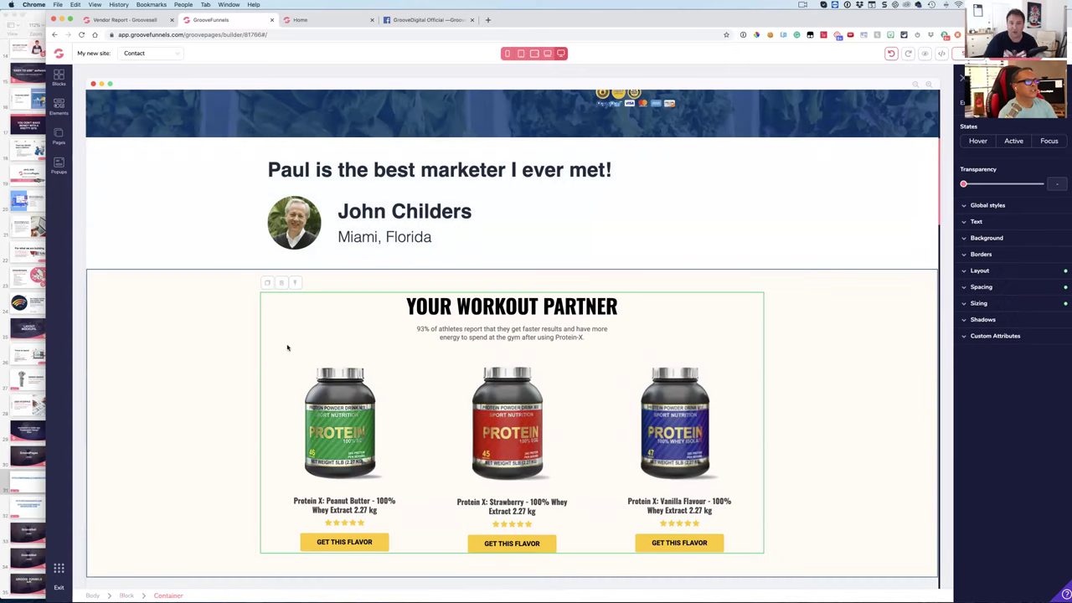
{"action": "scroll", "coordinate": [201, 251], "scroll_direction": "up", "scroll_amount": 3}
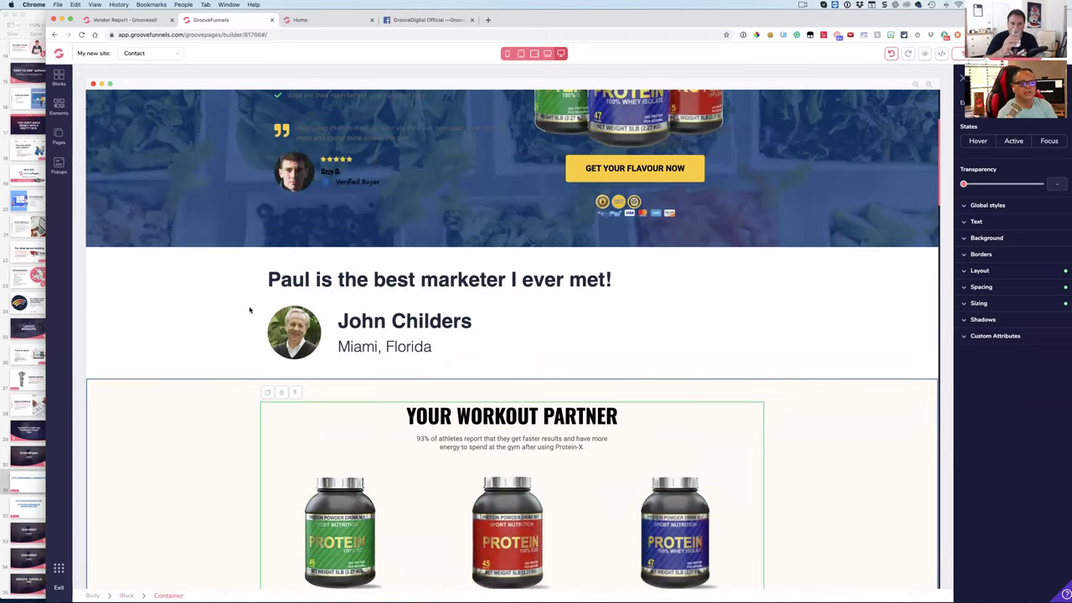
{"action": "left_click", "coordinate": [59, 76]}
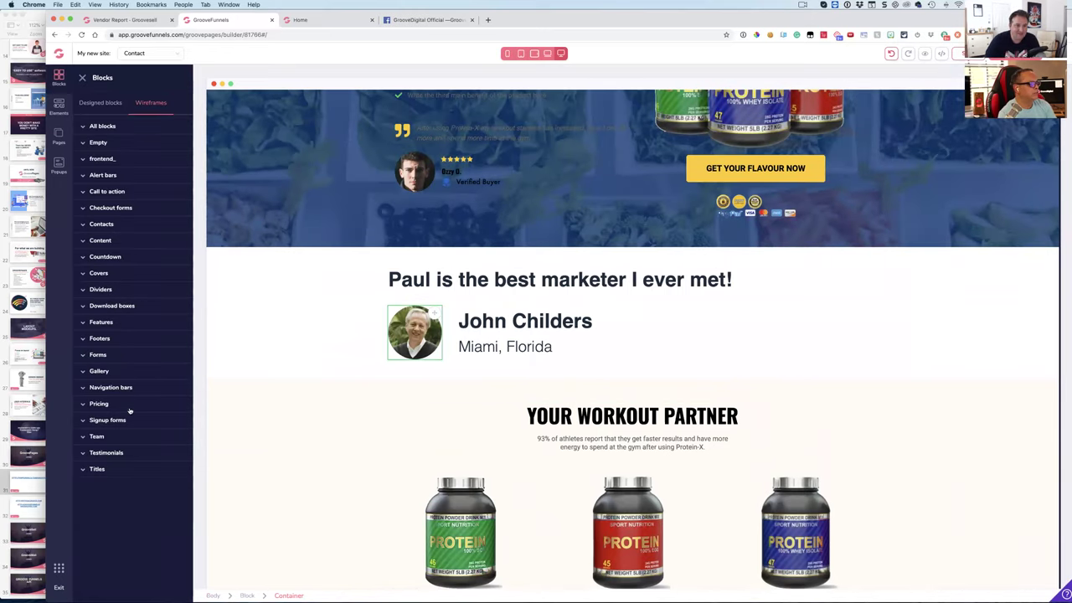
Step: Add a placeholder testimonial block above the customised one, then select it and delete it
{"action": "left_click", "coordinate": [106, 452]}
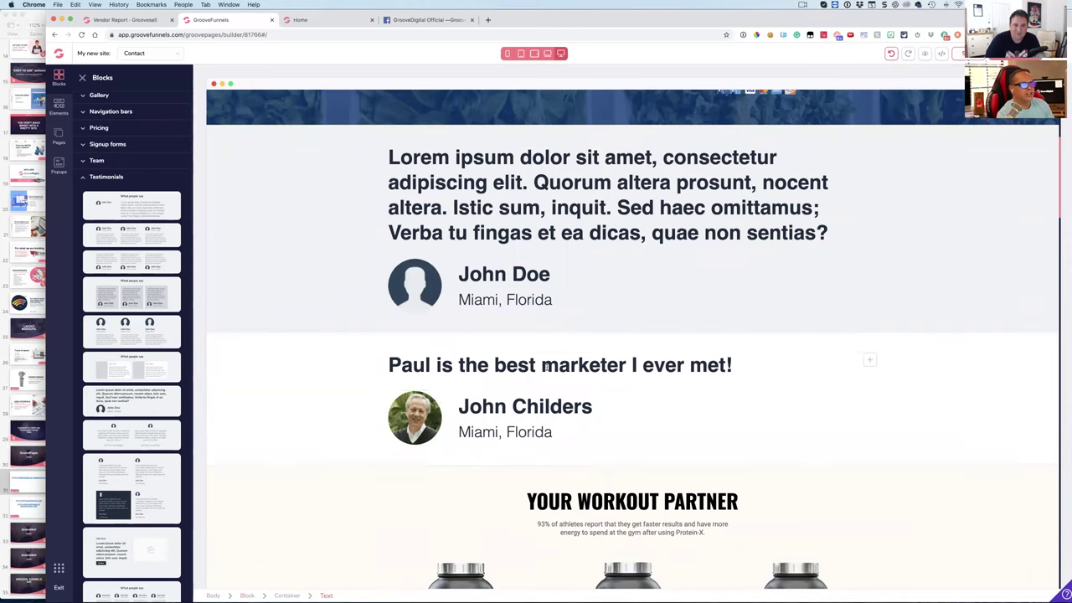
{"action": "scroll", "coordinate": [355, 294], "scroll_direction": "up", "scroll_amount": 1}
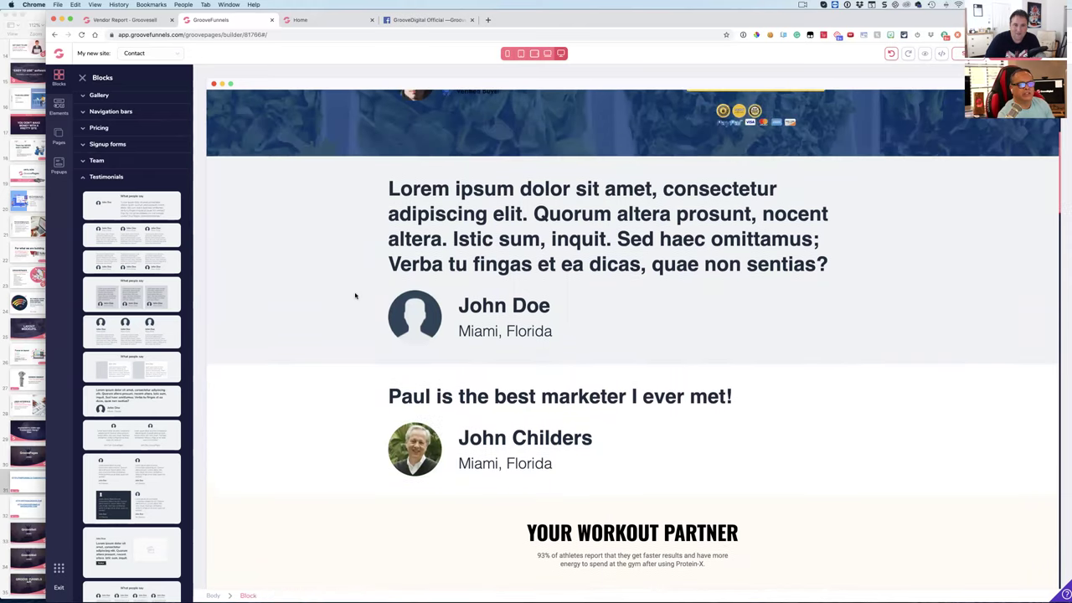
{"action": "left_click", "coordinate": [317, 178]}
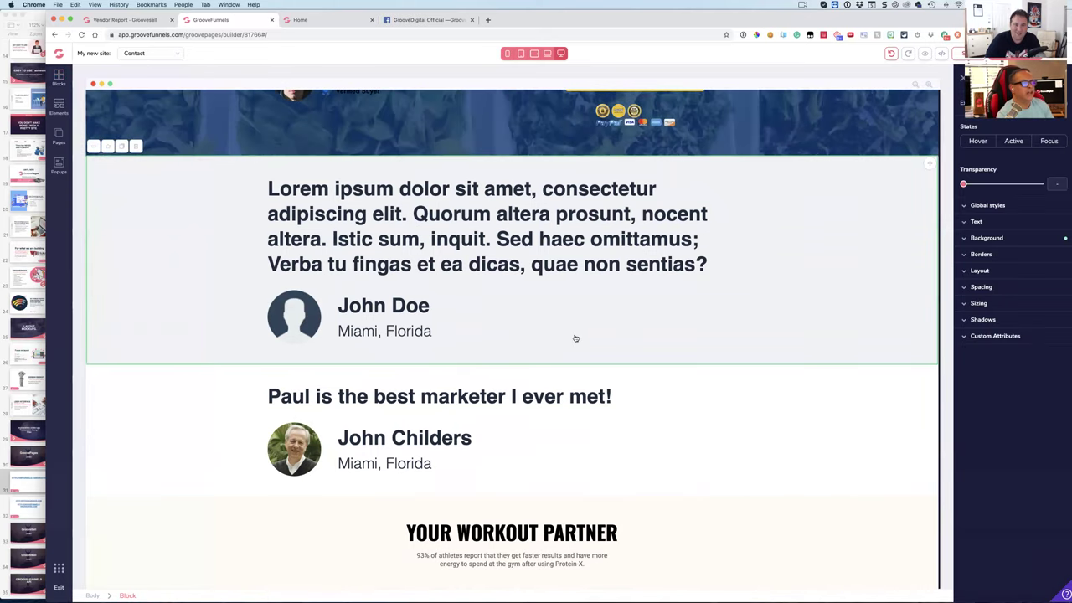
{"action": "key", "text": "Delete"}
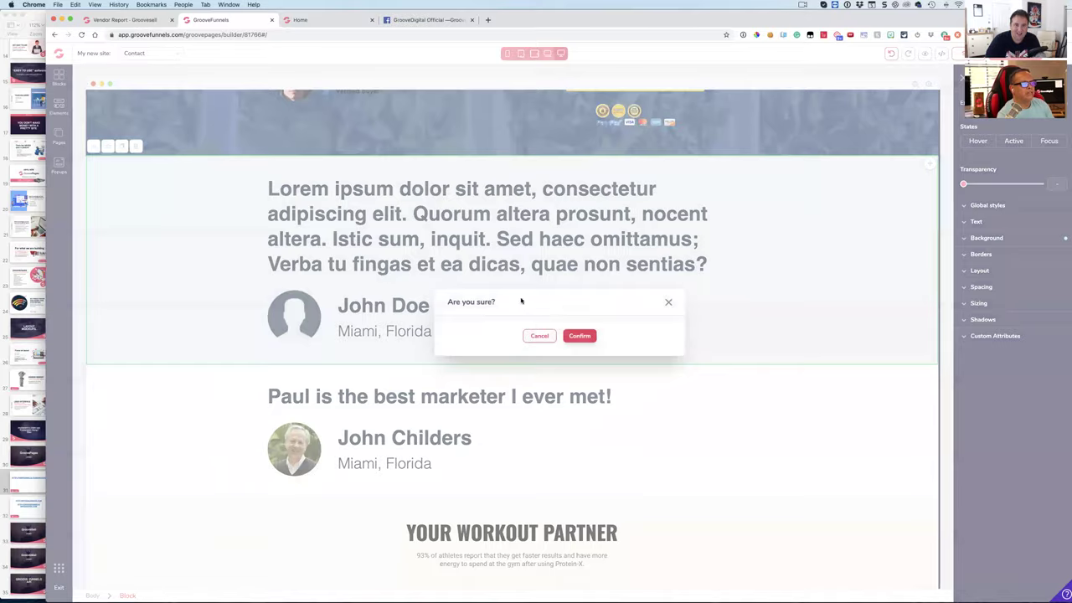
Step: Confirm deleting the placeholder testimonial and scroll through the Our Team and pricing blocks
{"action": "key", "text": "Return"}
{"action": "scroll", "coordinate": [527, 226], "scroll_direction": "down", "scroll_amount": 5}
{"action": "scroll", "coordinate": [695, 235], "scroll_direction": "down", "scroll_amount": 5}
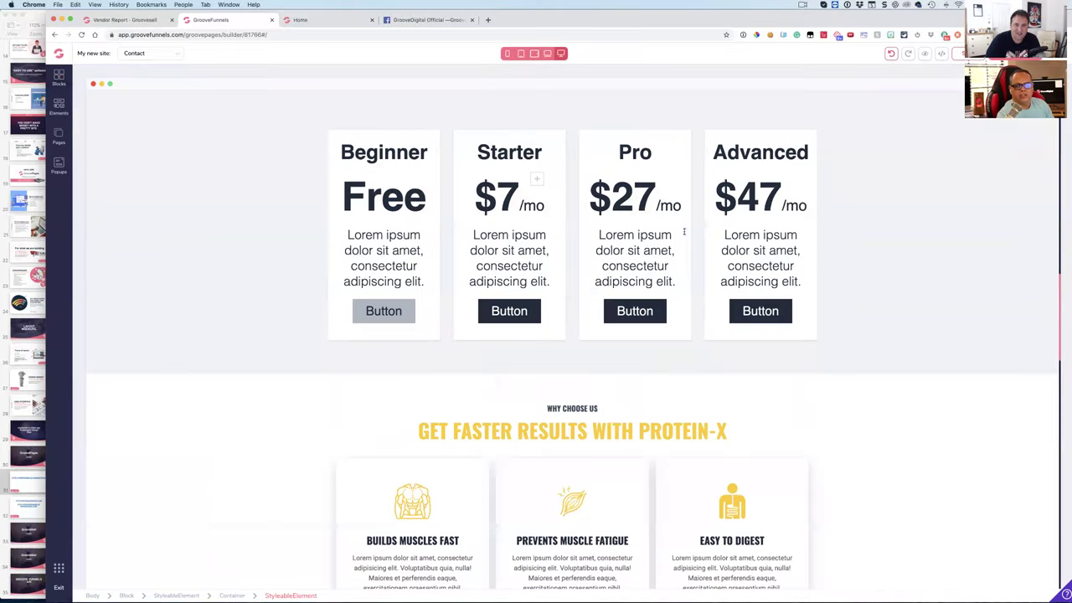
{"action": "scroll", "coordinate": [683, 234], "scroll_direction": "up", "scroll_amount": 2}
{"action": "scroll", "coordinate": [683, 235], "scroll_direction": "up", "scroll_amount": 2}
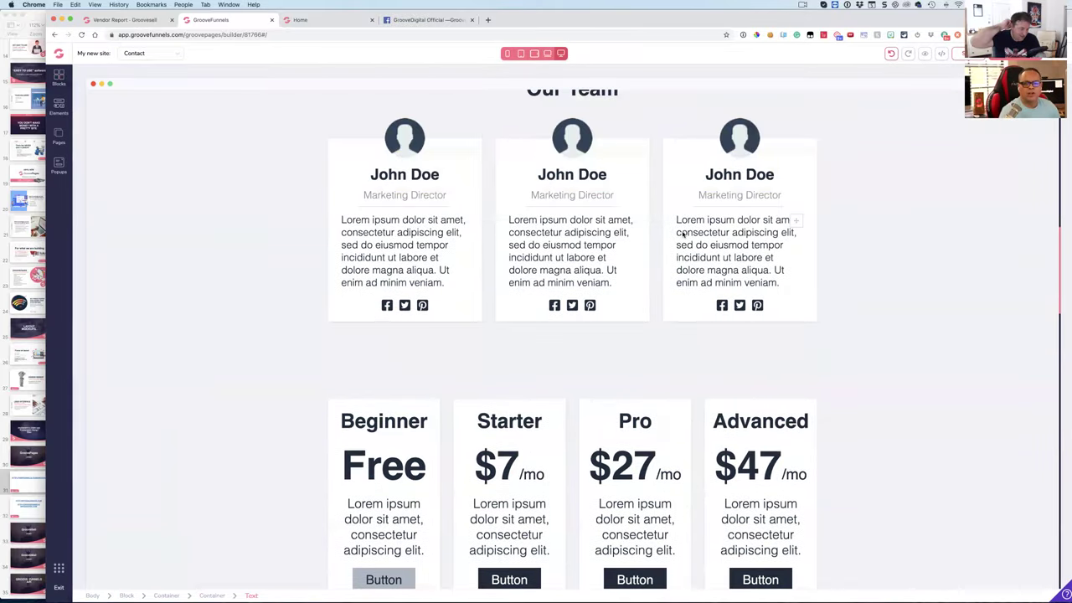
{"action": "scroll", "coordinate": [683, 235], "scroll_direction": "up", "scroll_amount": 10}
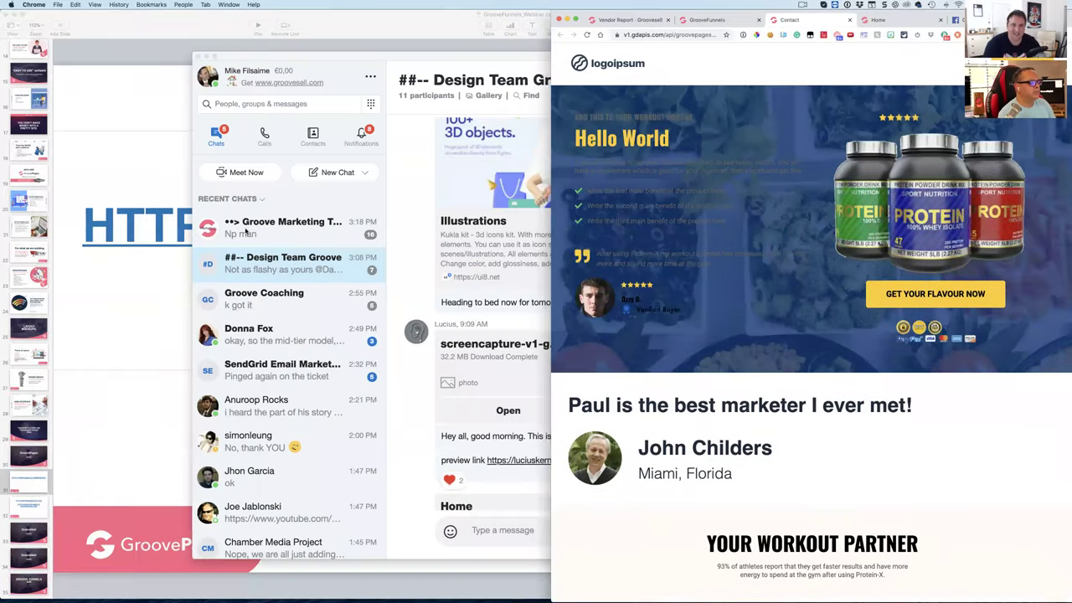
Step: Enlarge the preview and inspect the Contact page at iPhone X size, then close the tab
{"action": "right_click", "coordinate": [218, 107]}
{"action": "left_click", "coordinate": [773, 72]}
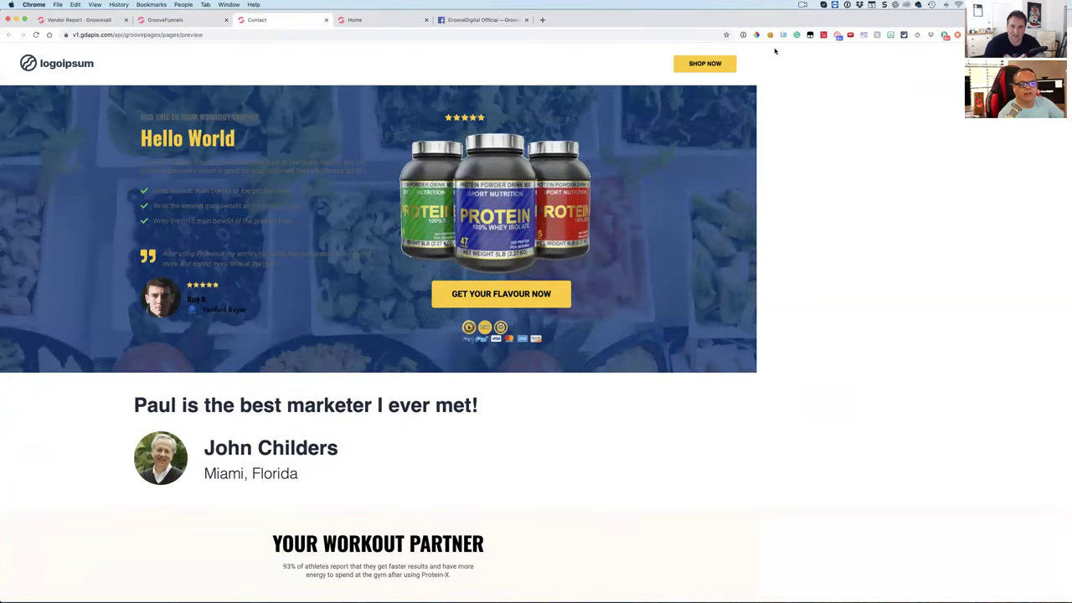
{"action": "right_click", "coordinate": [271, 72]}
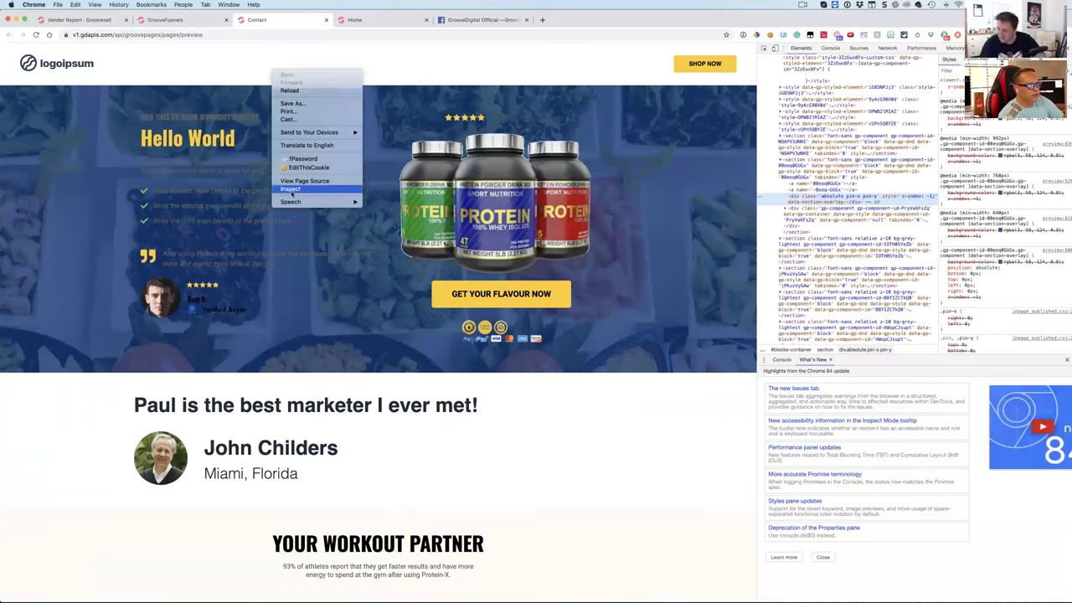
{"action": "left_click", "coordinate": [290, 191]}
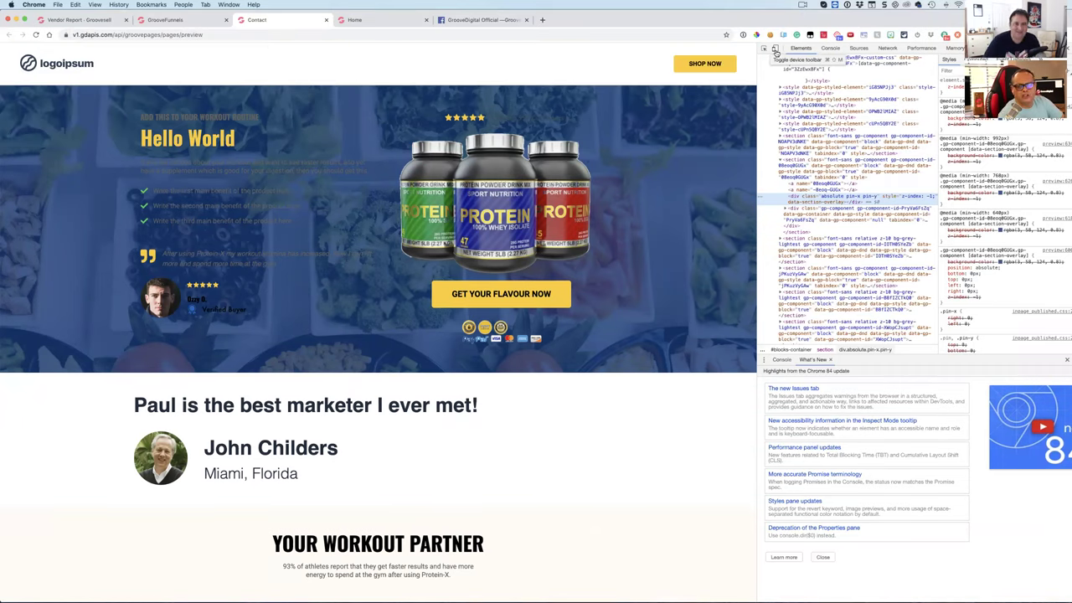
{"action": "left_click", "coordinate": [774, 50]}
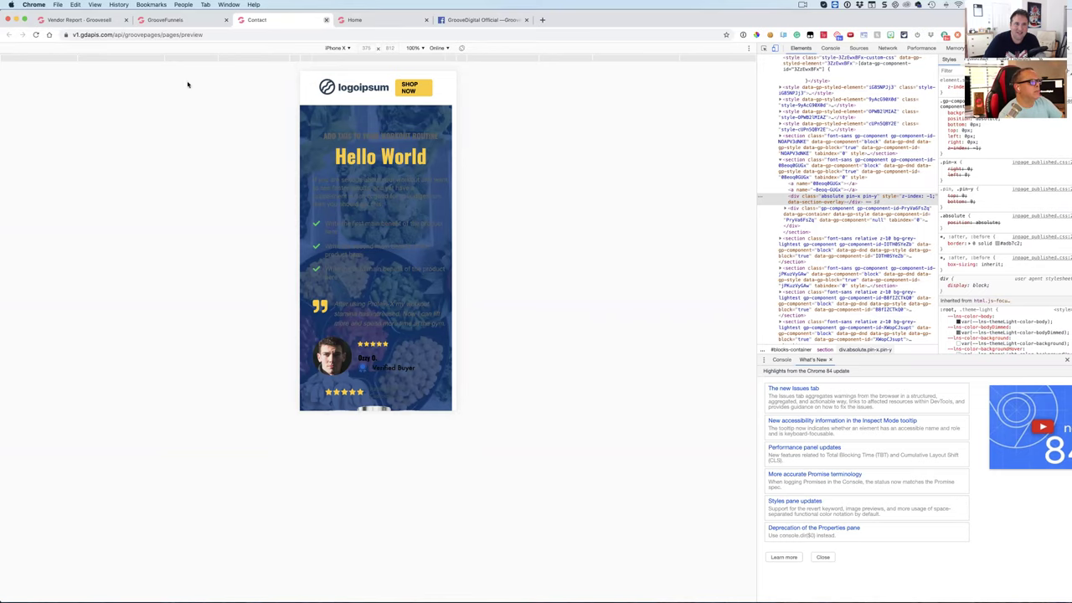
{"action": "key", "text": "super+w"}
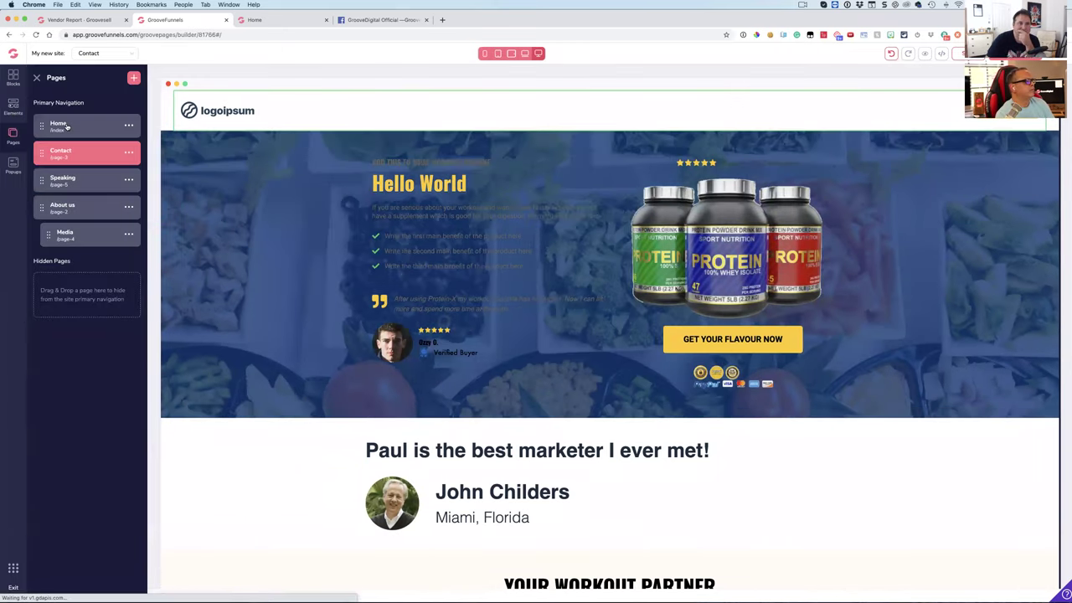
Step: Switch the builder to the Home page, check its mobile layout, and open a live preview
{"action": "left_click", "coordinate": [63, 125]}
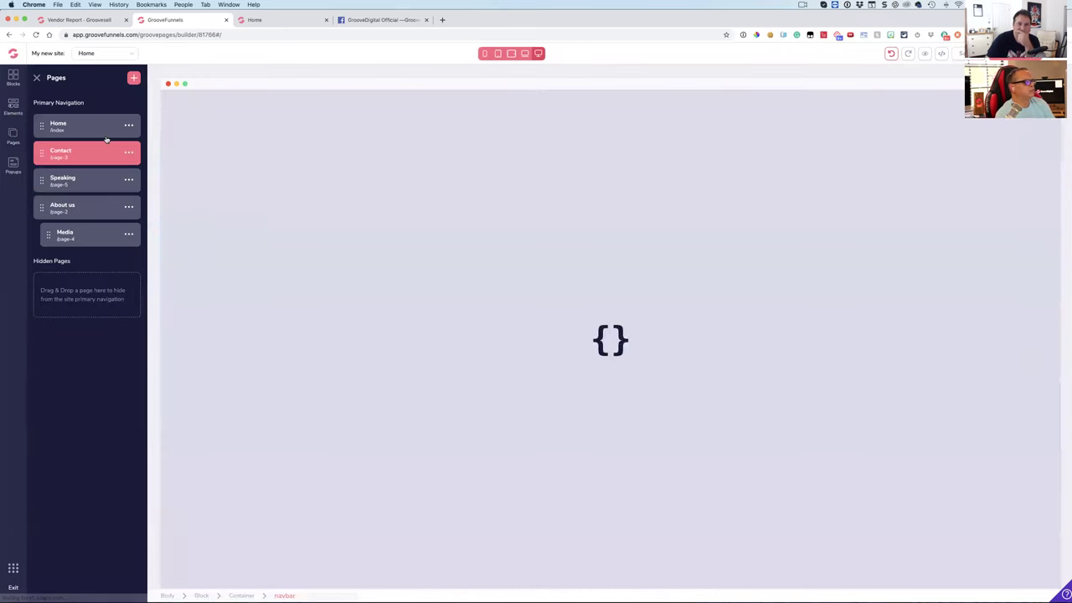
{"action": "scroll", "coordinate": [288, 191], "scroll_direction": "down", "scroll_amount": 5}
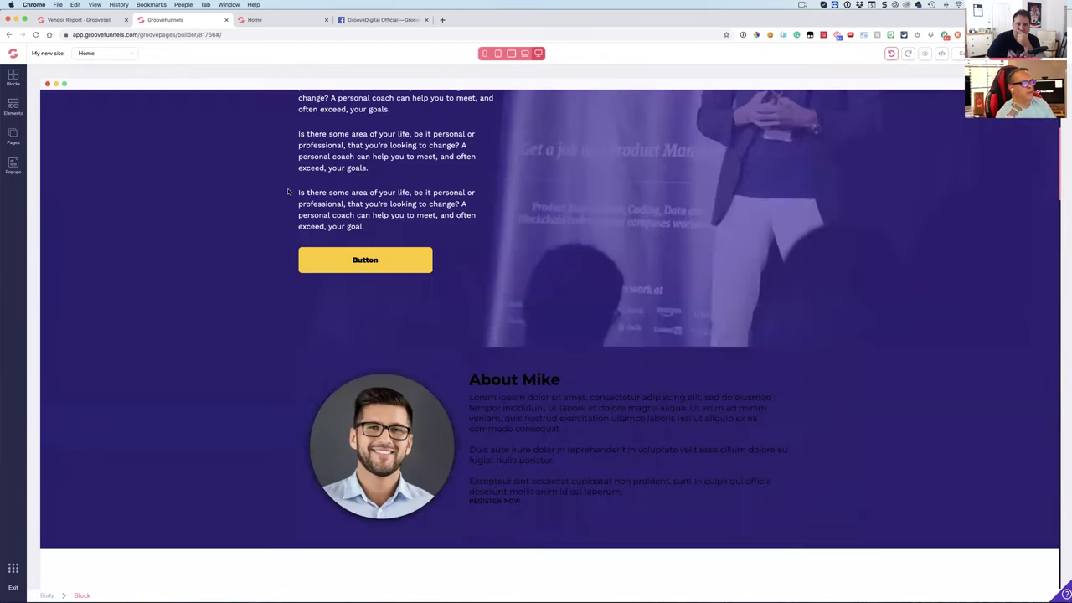
{"action": "scroll", "coordinate": [287, 192], "scroll_direction": "up", "scroll_amount": 5}
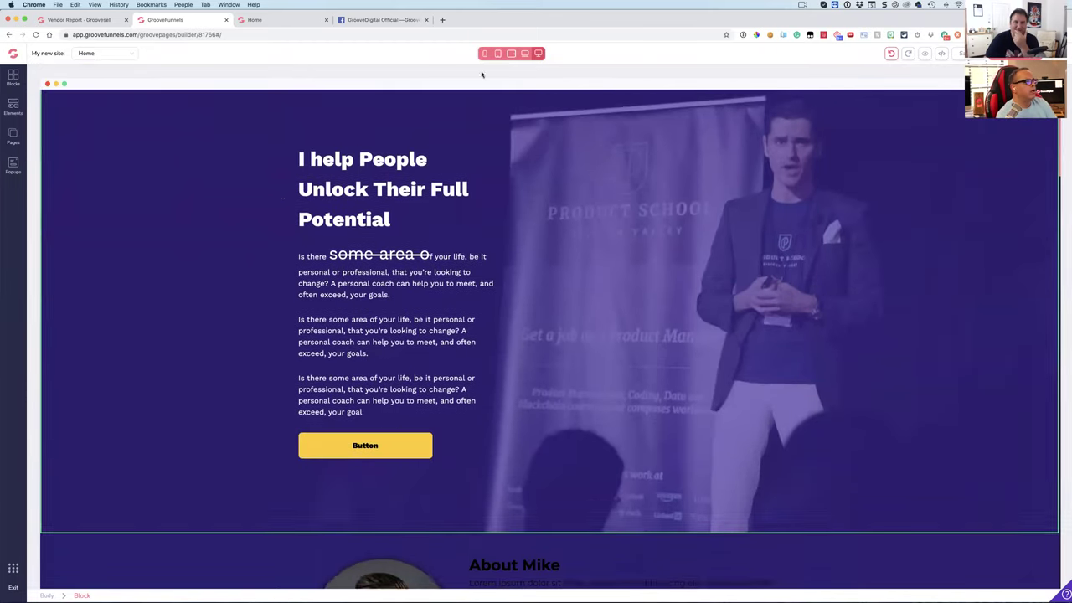
{"action": "left_click", "coordinate": [483, 55]}
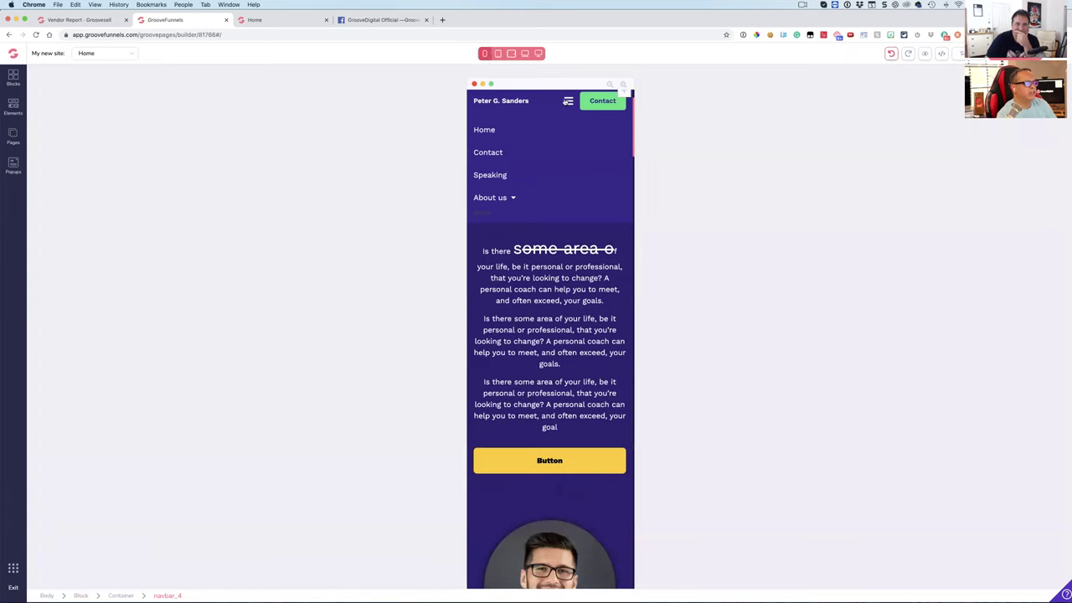
{"action": "left_click", "coordinate": [568, 100]}
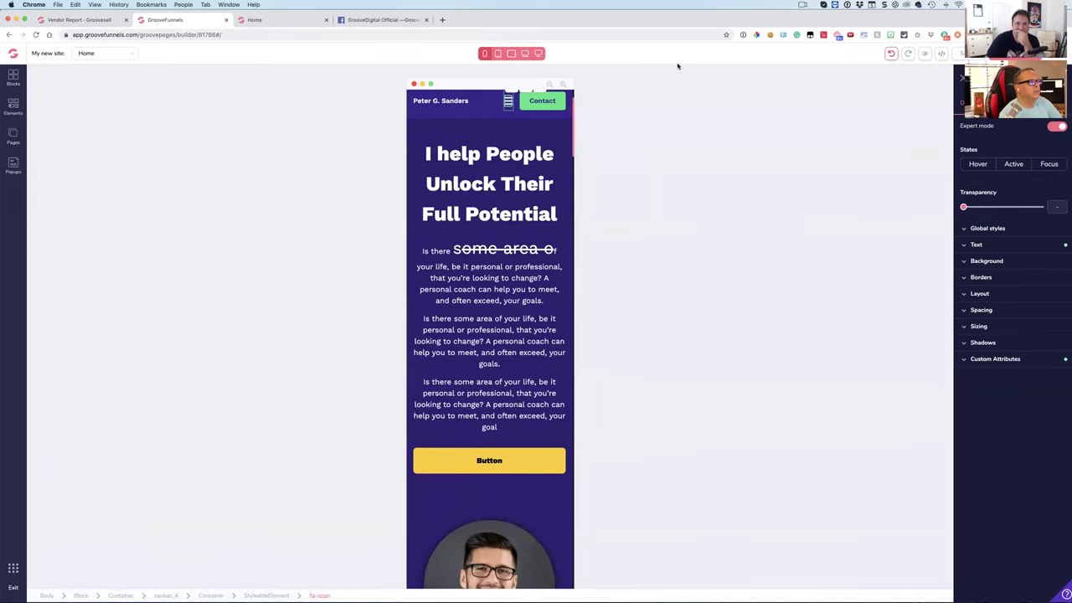
{"action": "left_click", "coordinate": [924, 54]}
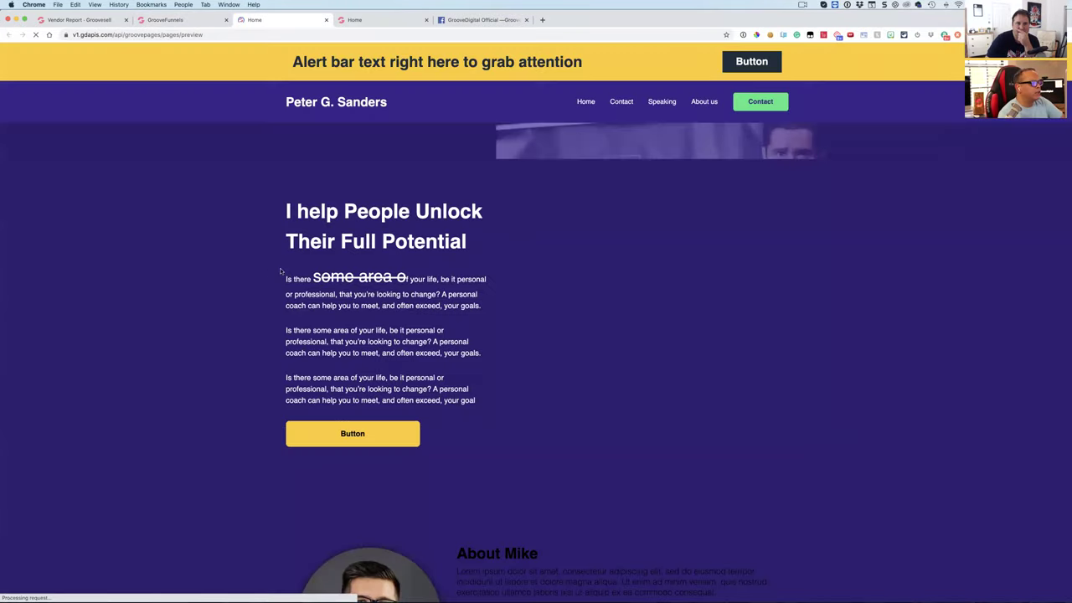
Step: Open DevTools on the Home preview and emulate the iPad Pro screen size
{"action": "right_click", "coordinate": [281, 270]}
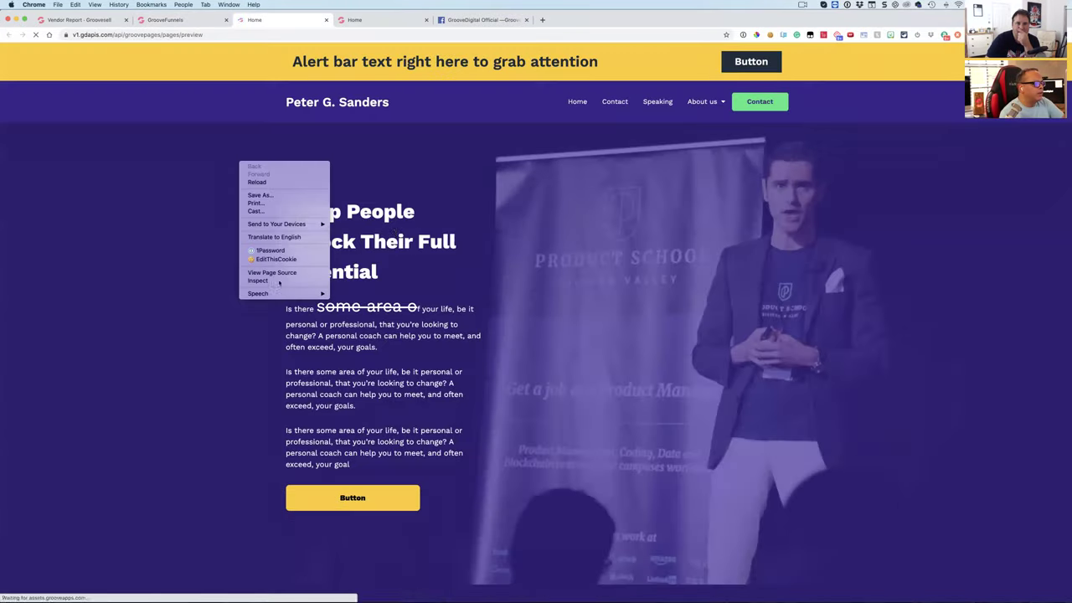
{"action": "key", "text": "Escape"}
{"action": "key", "text": "super+alt+i"}
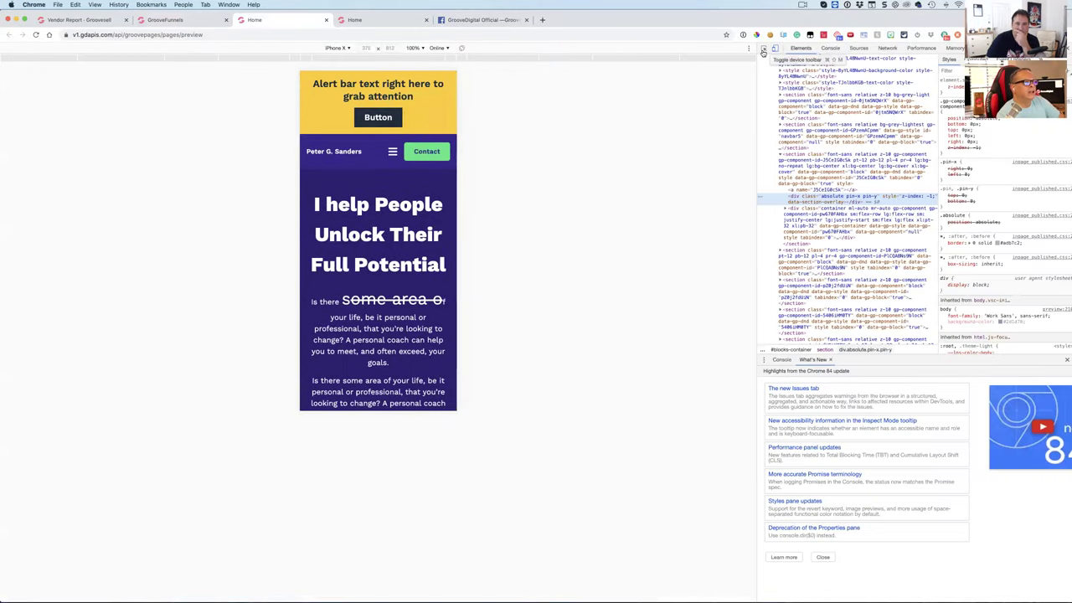
{"action": "left_click", "coordinate": [348, 49]}
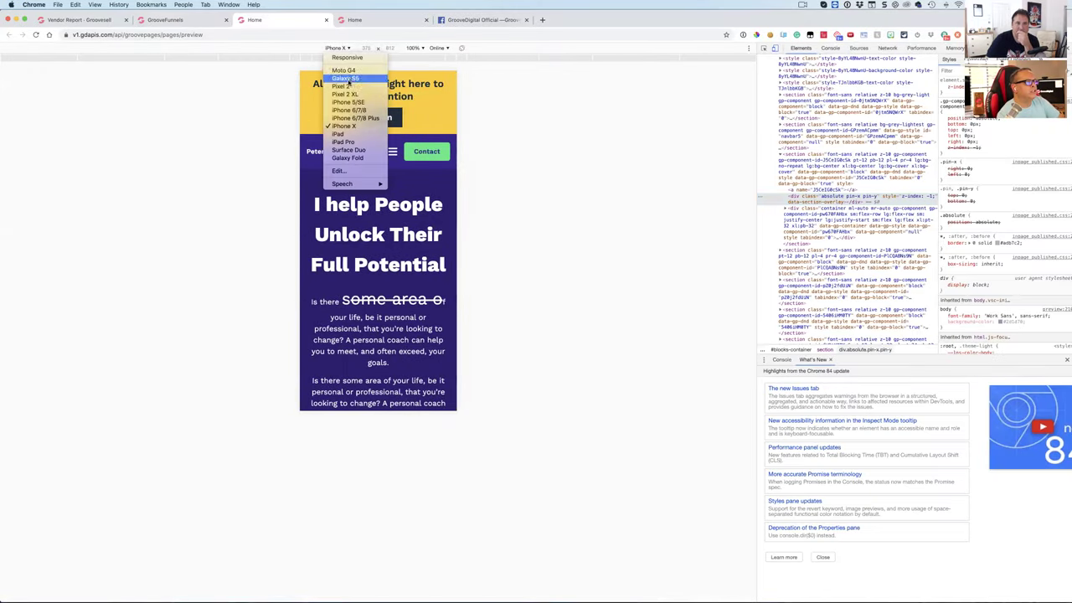
{"action": "key", "text": "Escape"}
{"action": "left_click", "coordinate": [352, 141]}
Step: Check the preview at Galaxy Fold, iPhone 5/SE and iPhone X sizes, then close the tab
{"action": "left_click", "coordinate": [339, 48]}
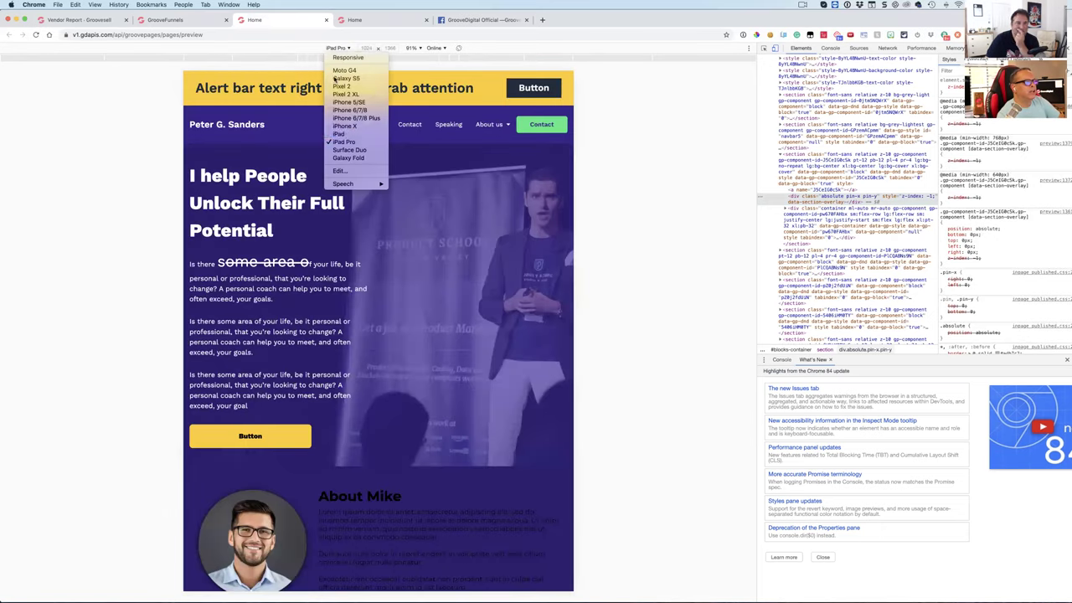
{"action": "left_click", "coordinate": [343, 157]}
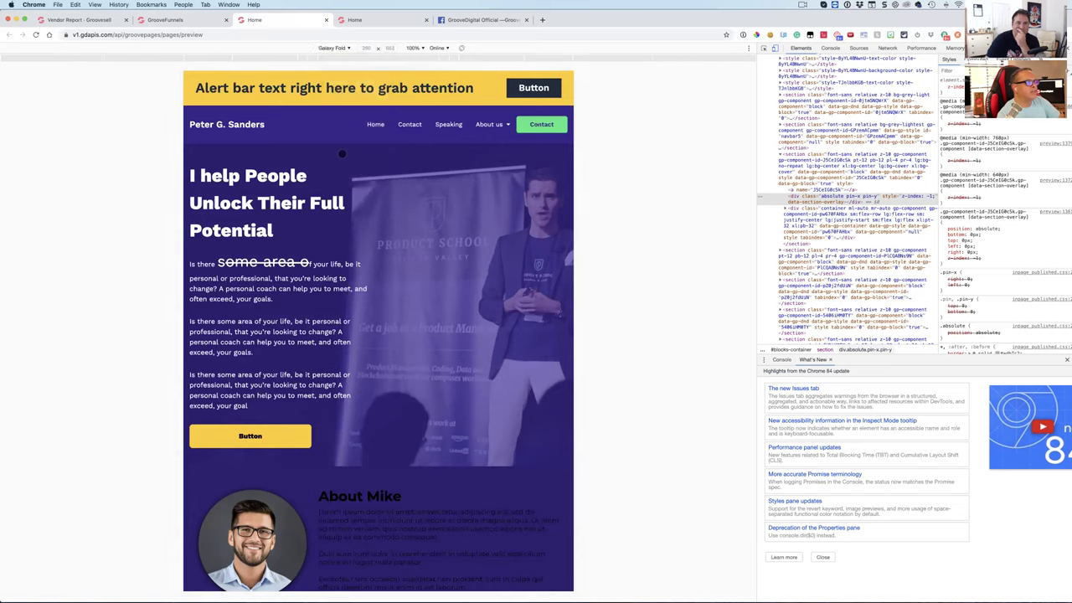
{"action": "left_click", "coordinate": [339, 48]}
{"action": "left_click", "coordinate": [341, 102]}
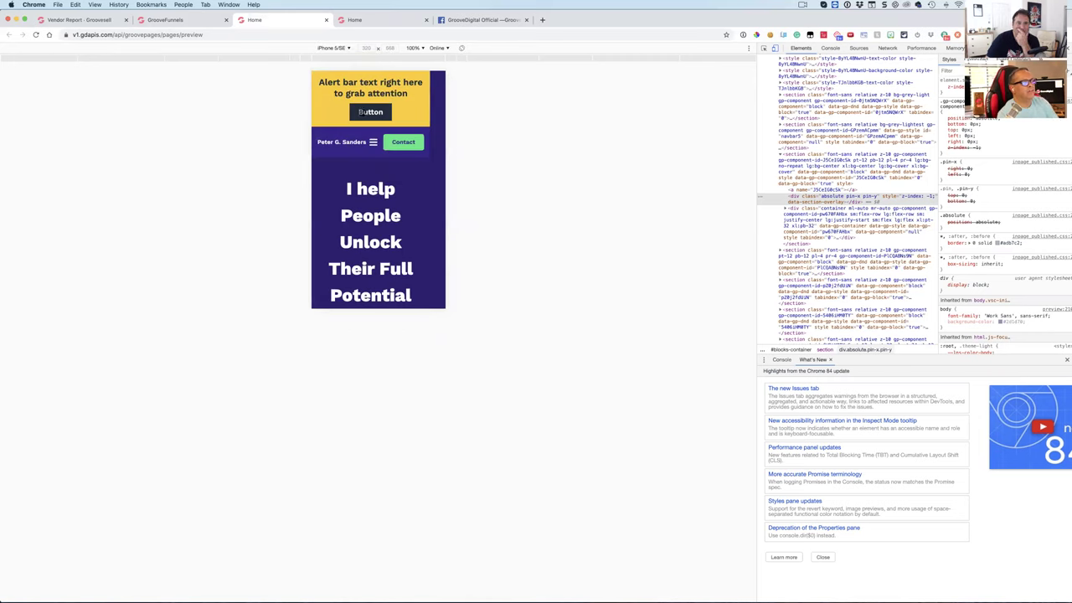
{"action": "left_click", "coordinate": [348, 49]}
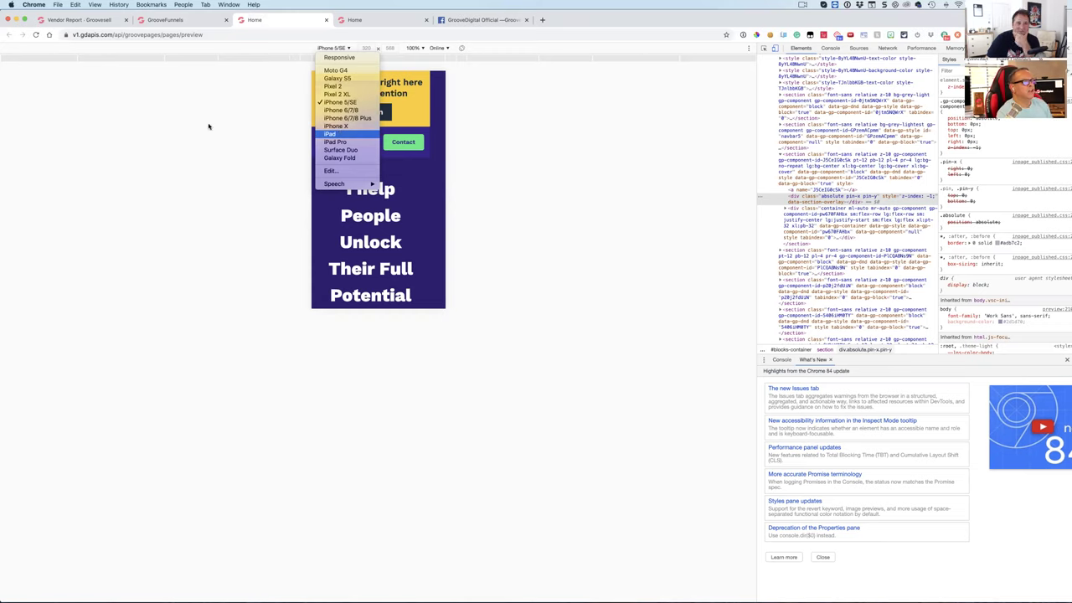
{"action": "left_click", "coordinate": [334, 126]}
{"action": "scroll", "coordinate": [396, 181], "scroll_direction": "down", "scroll_amount": 10}
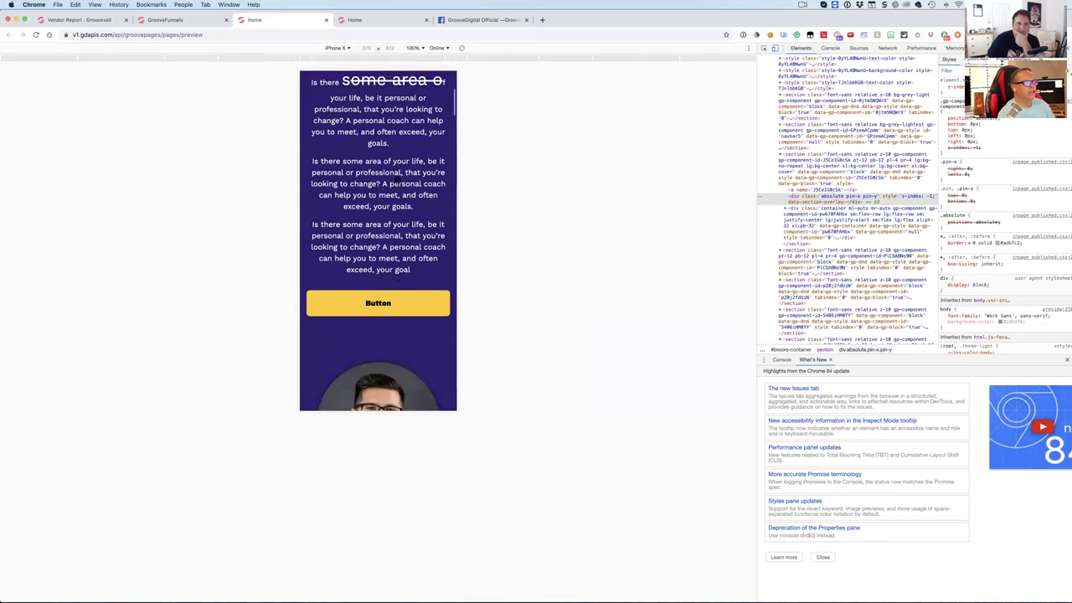
{"action": "scroll", "coordinate": [398, 178], "scroll_direction": "down", "scroll_amount": 15}
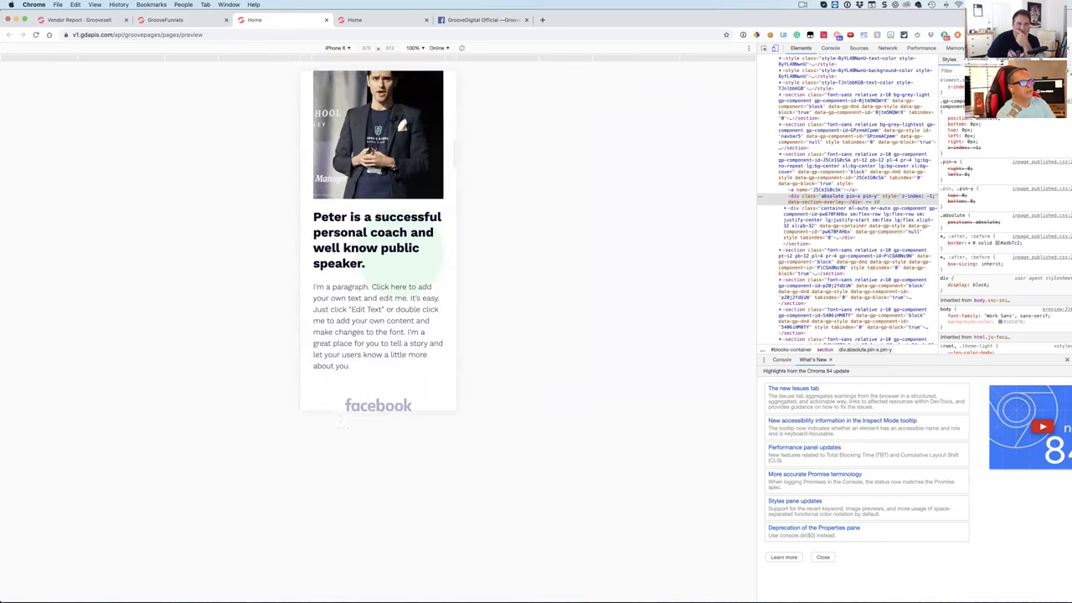
{"action": "scroll", "coordinate": [398, 178], "scroll_direction": "down", "scroll_amount": 15}
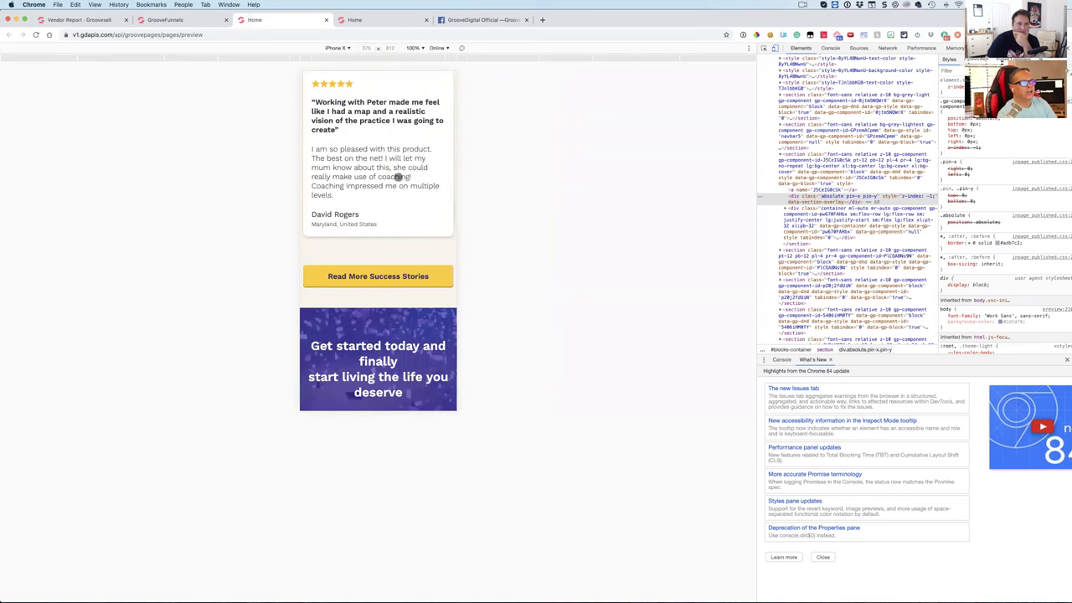
{"action": "scroll", "coordinate": [417, 119], "scroll_direction": "up", "scroll_amount": 5}
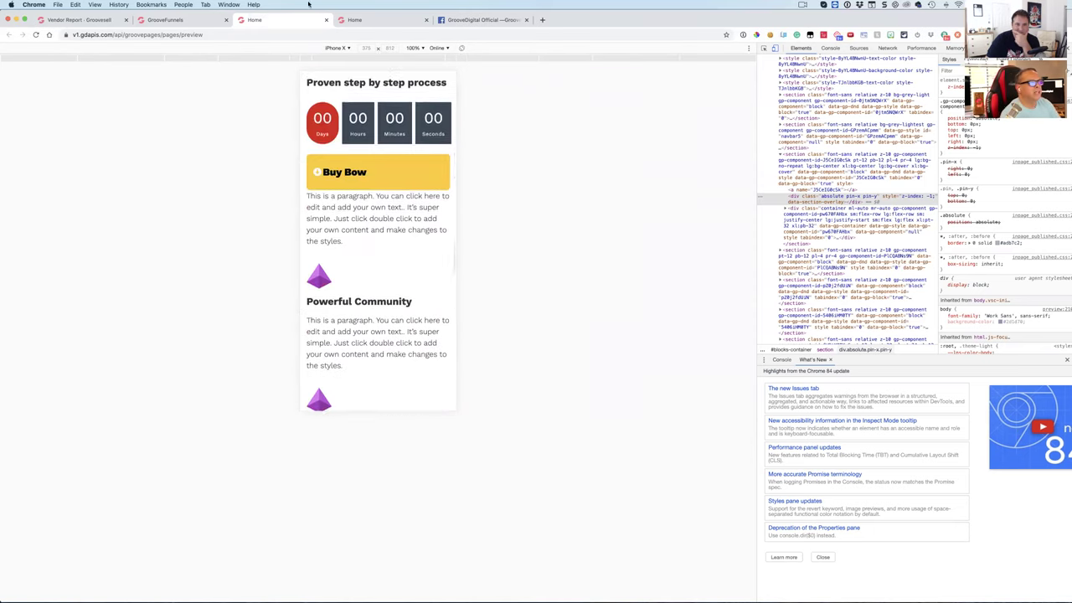
{"action": "key", "text": "super+w"}
Step: Open the About Mike paragraph's text colour choices, then reload the builder page
{"action": "scroll", "coordinate": [509, 211], "scroll_direction": "down", "scroll_amount": 5}
{"action": "scroll", "coordinate": [508, 211], "scroll_direction": "down", "scroll_amount": 8}
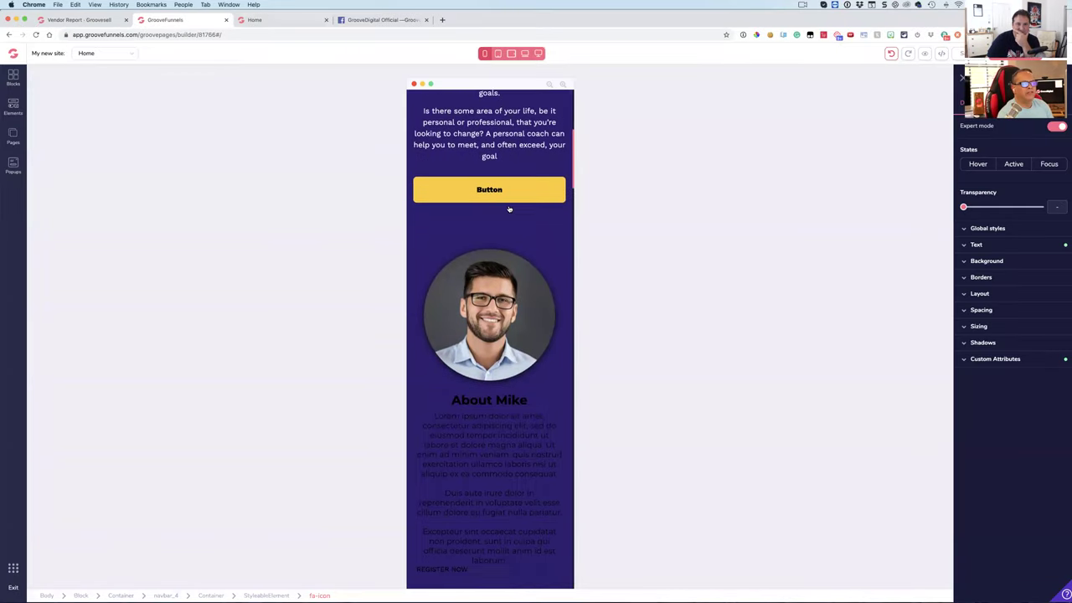
{"action": "scroll", "coordinate": [461, 176], "scroll_direction": "up", "scroll_amount": 1}
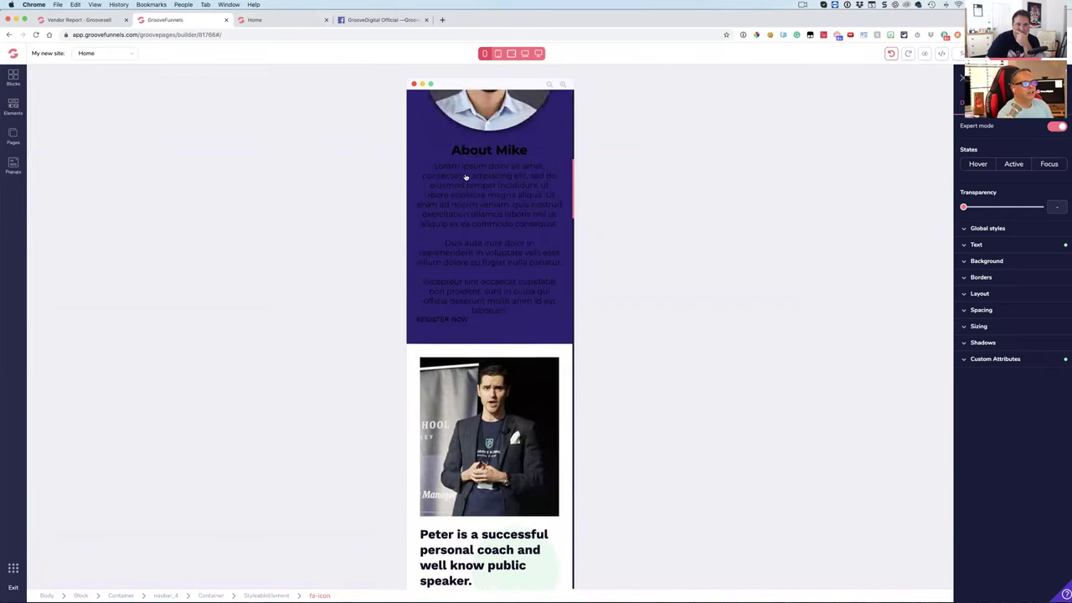
{"action": "left_click", "coordinate": [468, 185]}
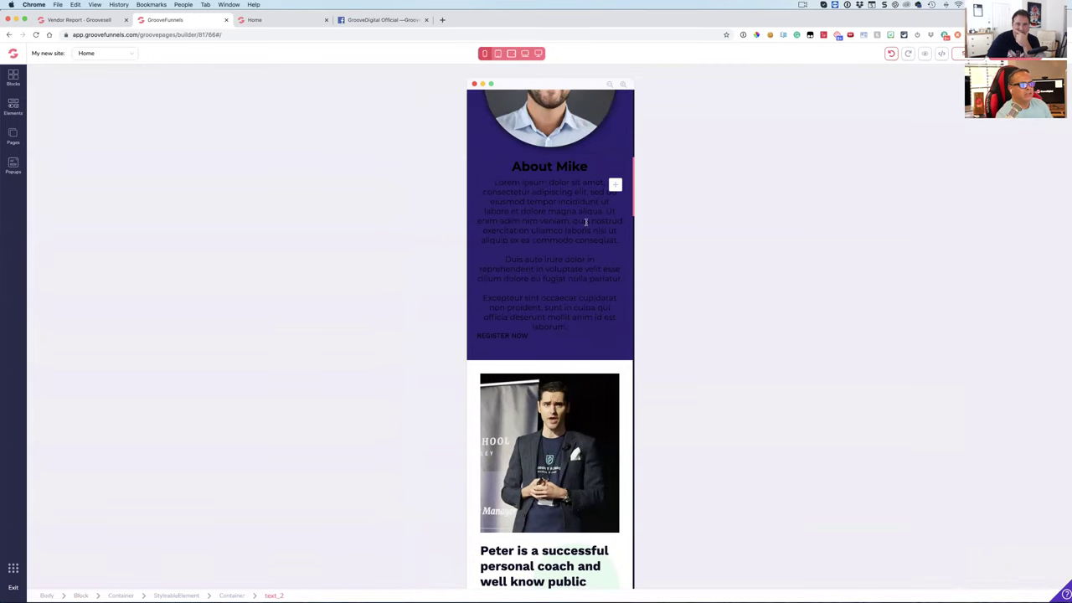
{"action": "left_click", "coordinate": [514, 220]}
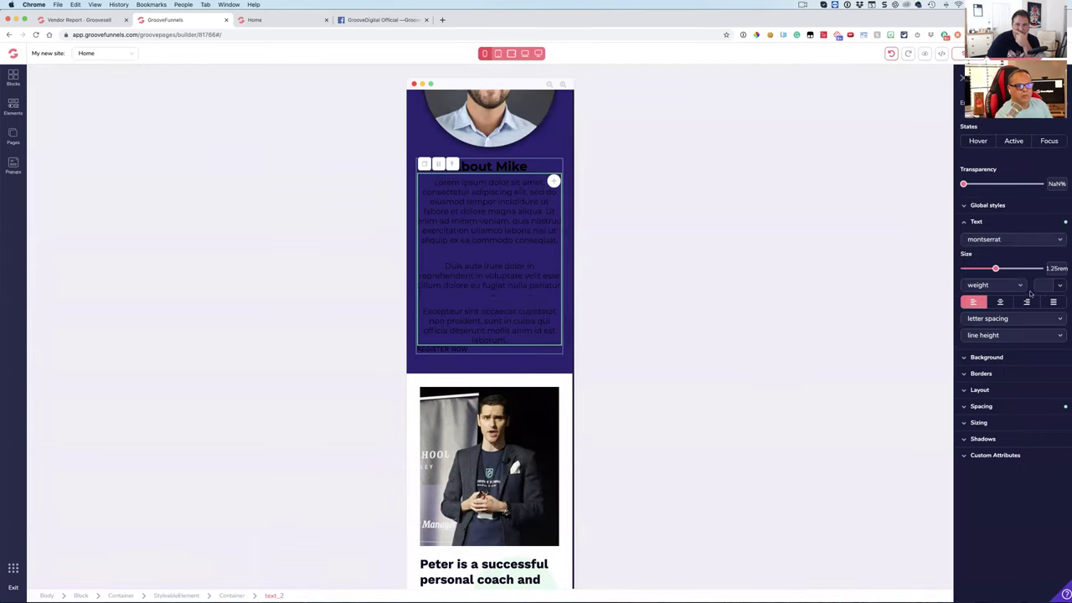
{"action": "left_click", "coordinate": [1044, 286]}
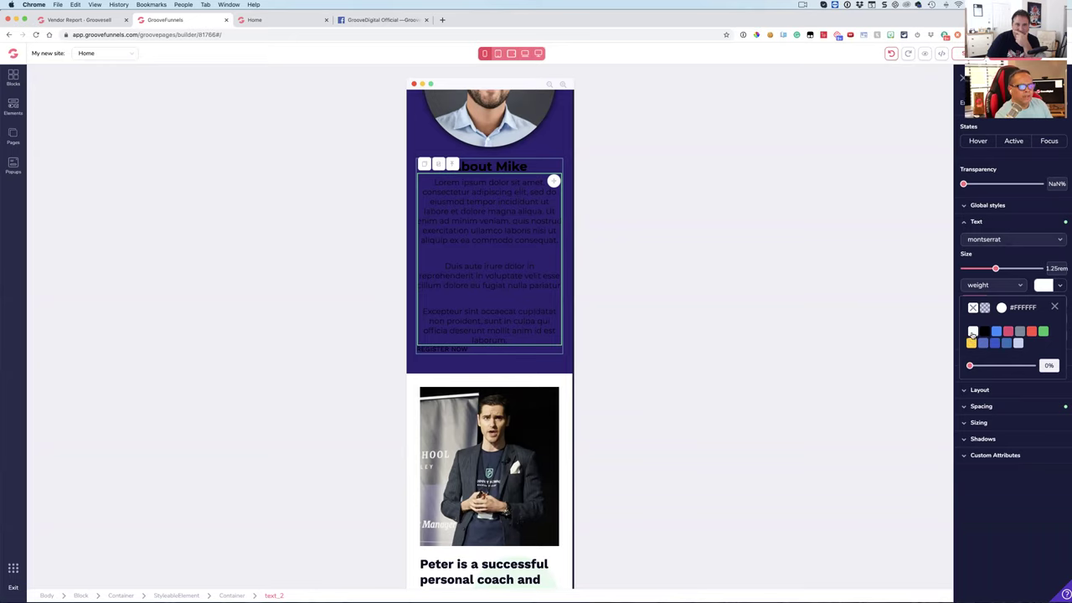
{"action": "left_click", "coordinate": [360, 35]}
{"action": "key", "text": "Return"}
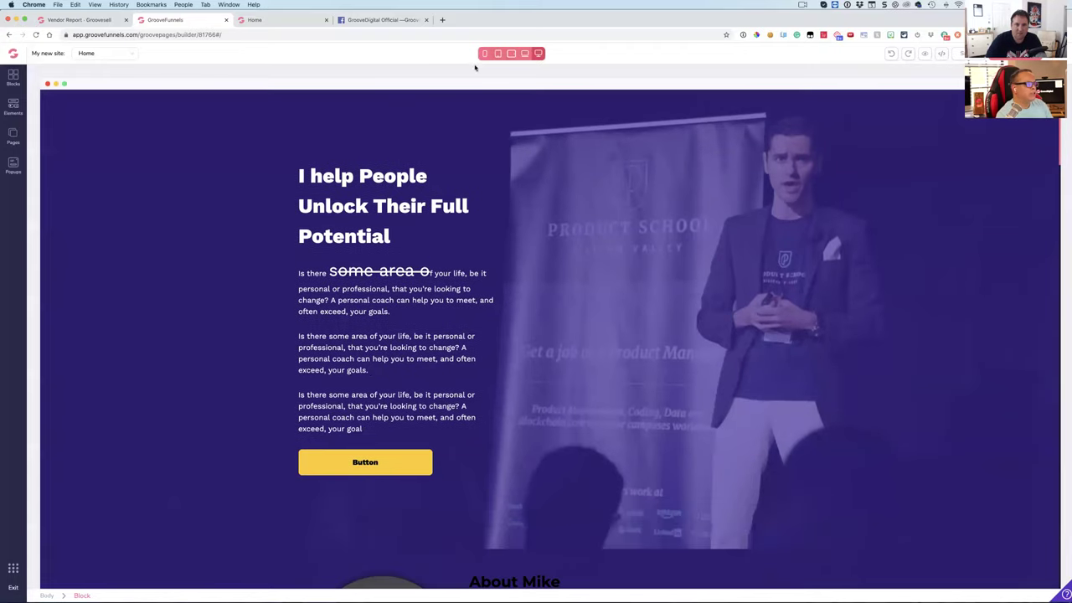
Step: In the mobile layout, set the About Mike paragraph's text colour to white (#FFFFFF)
{"action": "left_click", "coordinate": [484, 53]}
{"action": "scroll", "coordinate": [490, 109], "scroll_direction": "down", "scroll_amount": 10}
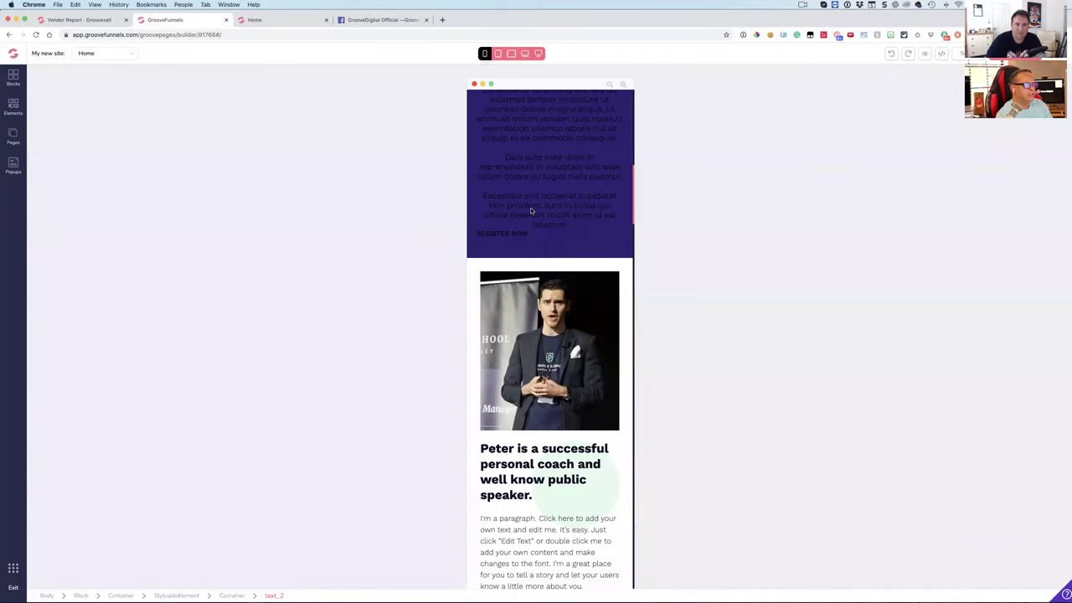
{"action": "scroll", "coordinate": [530, 211], "scroll_direction": "down", "scroll_amount": 5}
{"action": "left_click", "coordinate": [528, 205]}
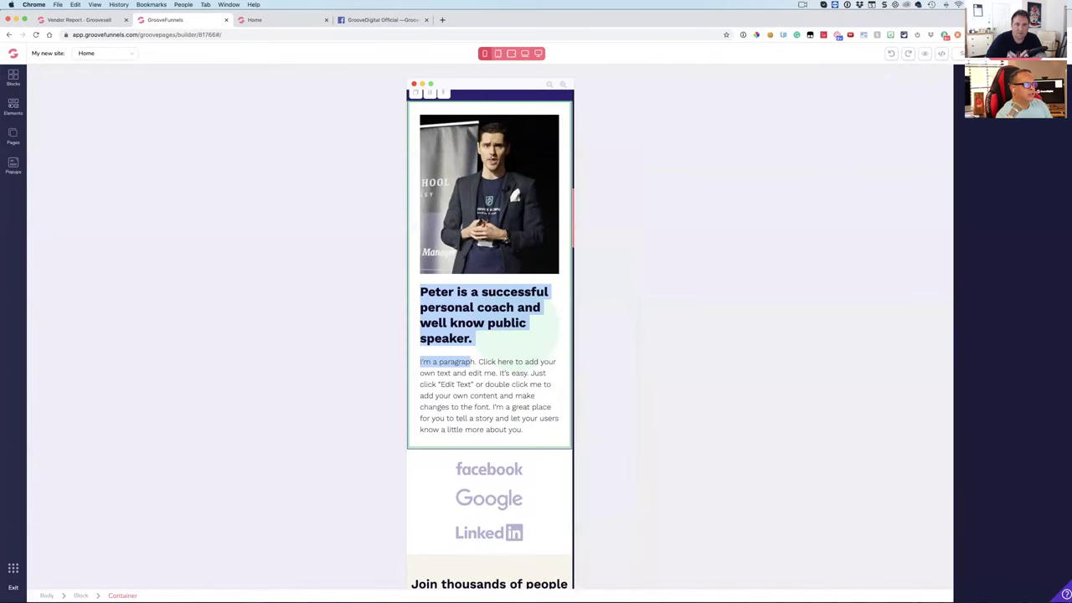
{"action": "scroll", "coordinate": [749, 182], "scroll_direction": "up", "scroll_amount": 5}
{"action": "left_click", "coordinate": [489, 209]}
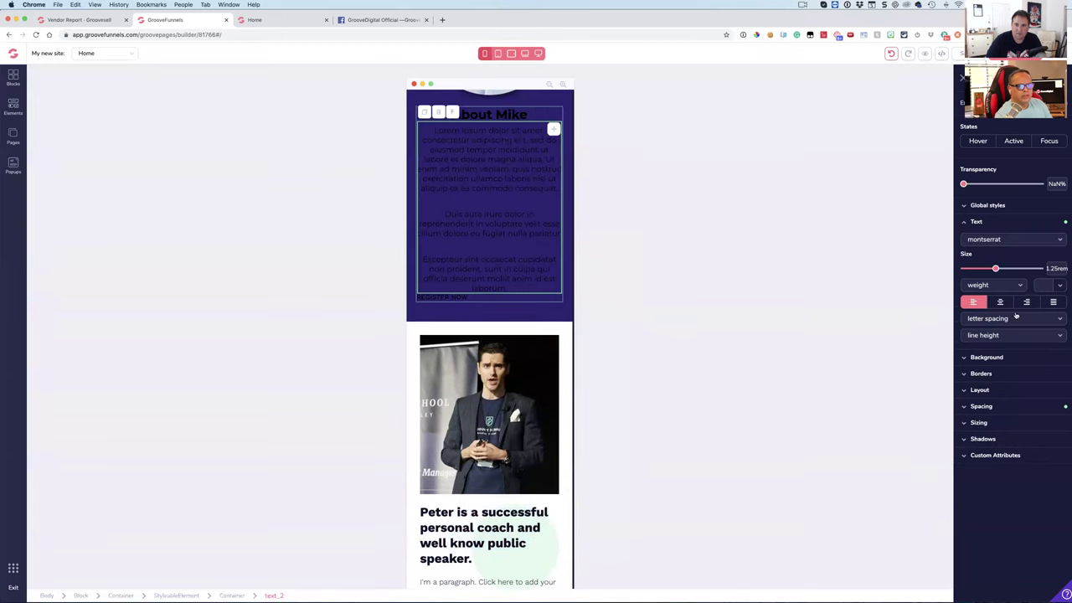
{"action": "left_click", "coordinate": [1040, 284]}
{"action": "left_click", "coordinate": [972, 332]}
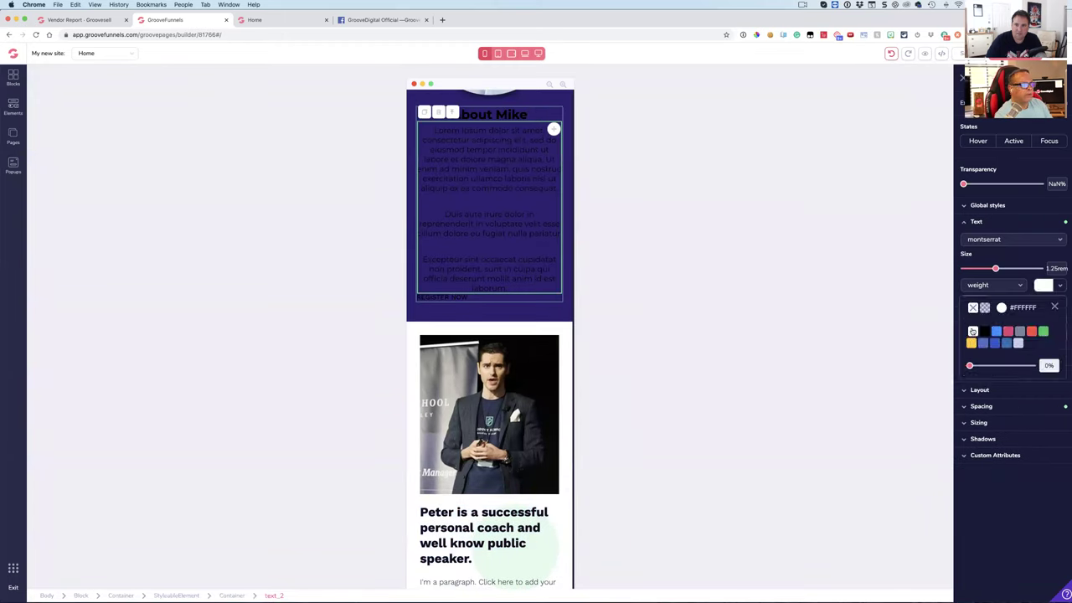
{"action": "left_click", "coordinate": [488, 170]}
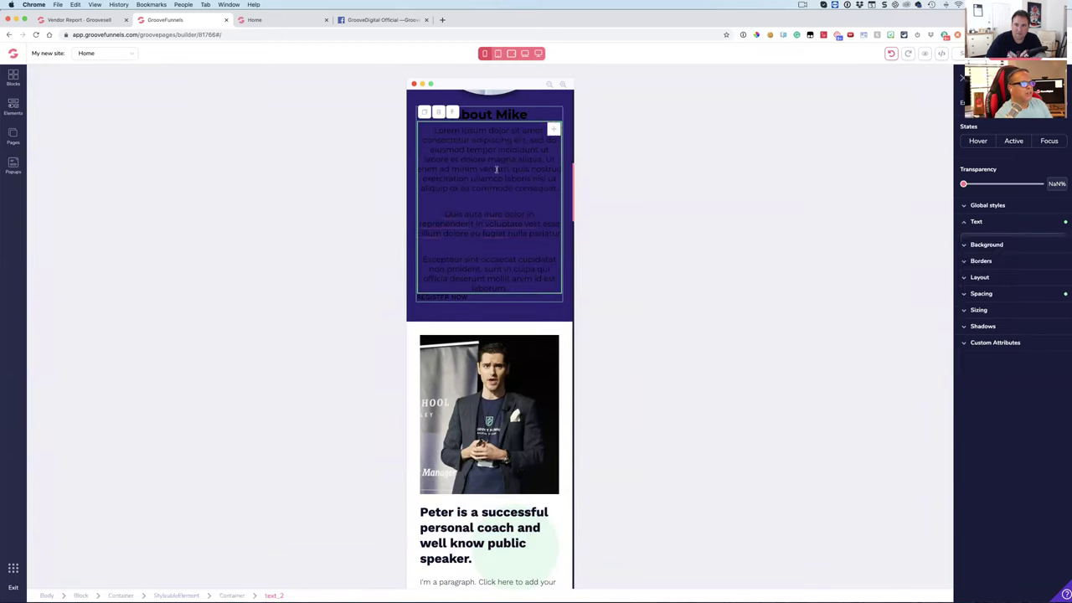
Step: Select the About Mike heading and scroll back up to the top of the page
{"action": "scroll", "coordinate": [500, 165], "scroll_direction": "up", "scroll_amount": 1}
{"action": "left_click", "coordinate": [502, 144]}
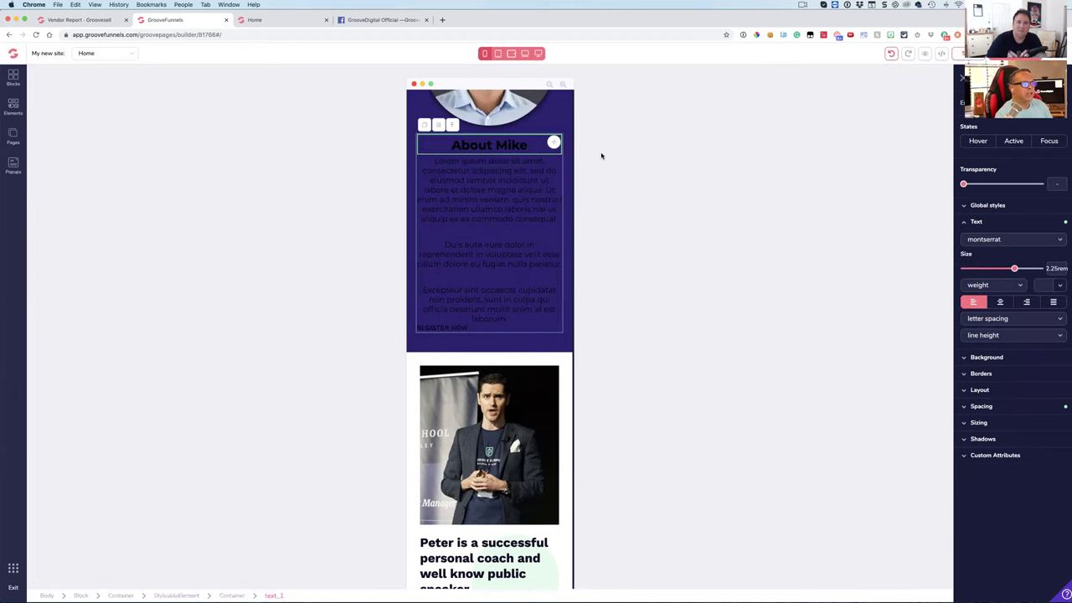
{"action": "scroll", "coordinate": [506, 149], "scroll_direction": "up", "scroll_amount": 5}
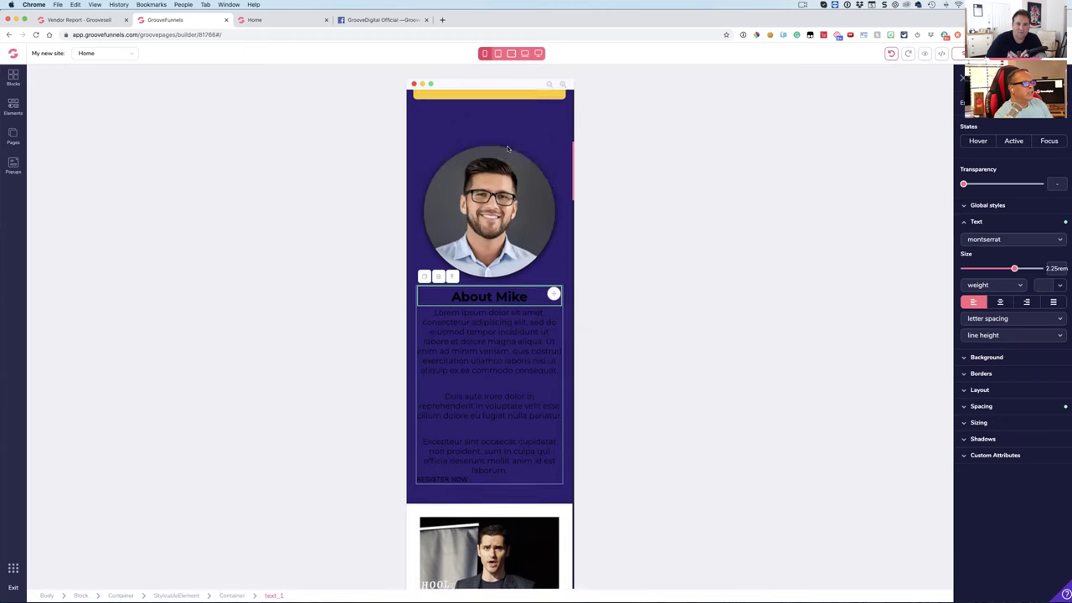
{"action": "scroll", "coordinate": [507, 149], "scroll_direction": "up", "scroll_amount": 2}
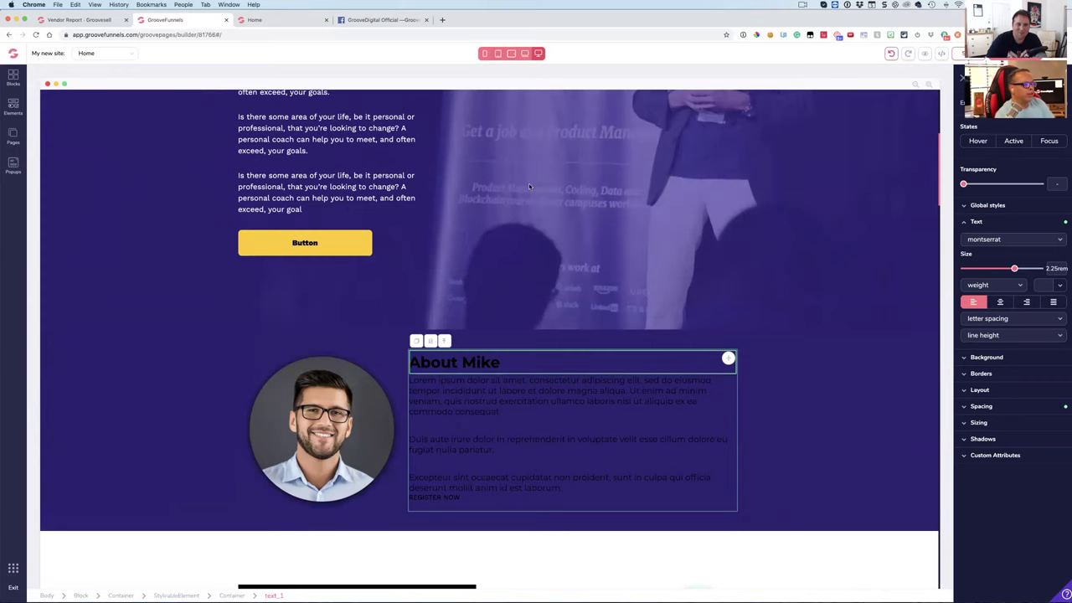
{"action": "scroll", "coordinate": [529, 185], "scroll_direction": "up", "scroll_amount": 3}
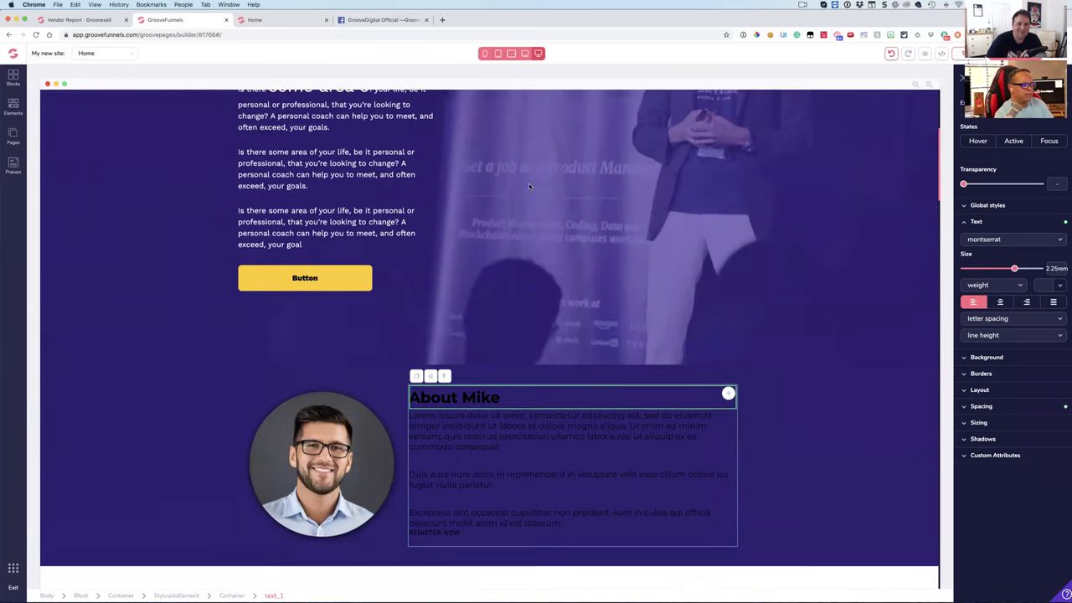
{"action": "scroll", "coordinate": [529, 186], "scroll_direction": "up", "scroll_amount": 1}
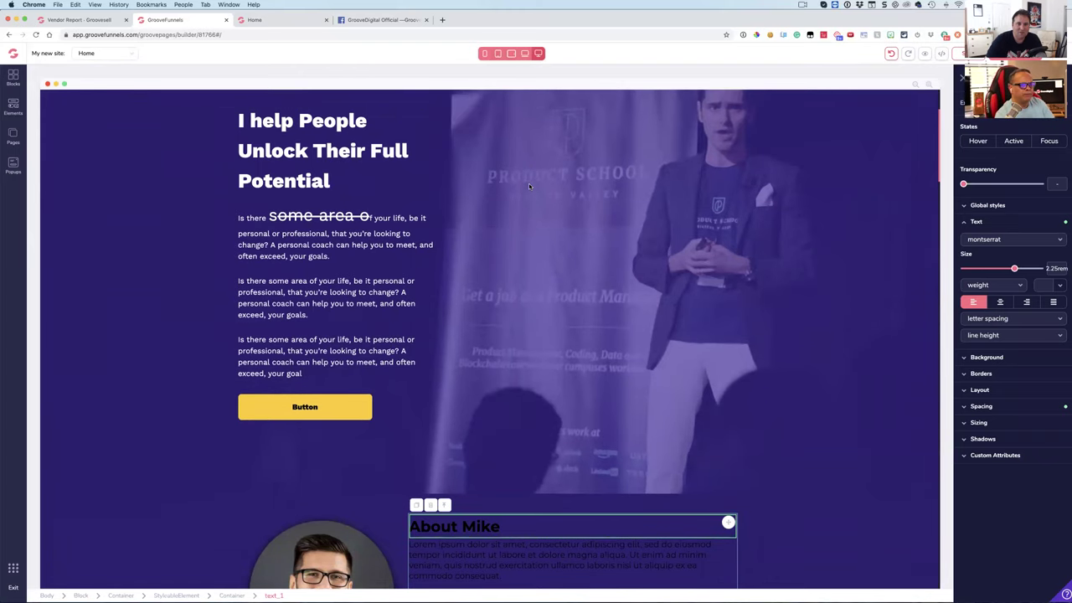
Step: Load fitnessfoodfun.com in a new Chrome tab
{"action": "left_click", "coordinate": [443, 19]}
{"action": "type", "text": "fit"}
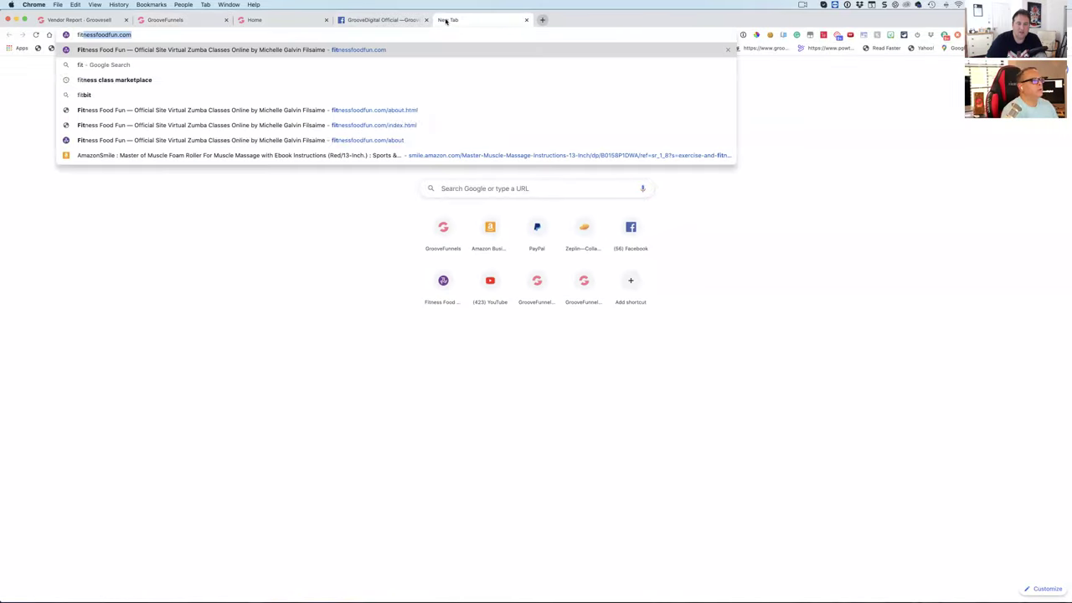
{"action": "key", "text": "Return"}
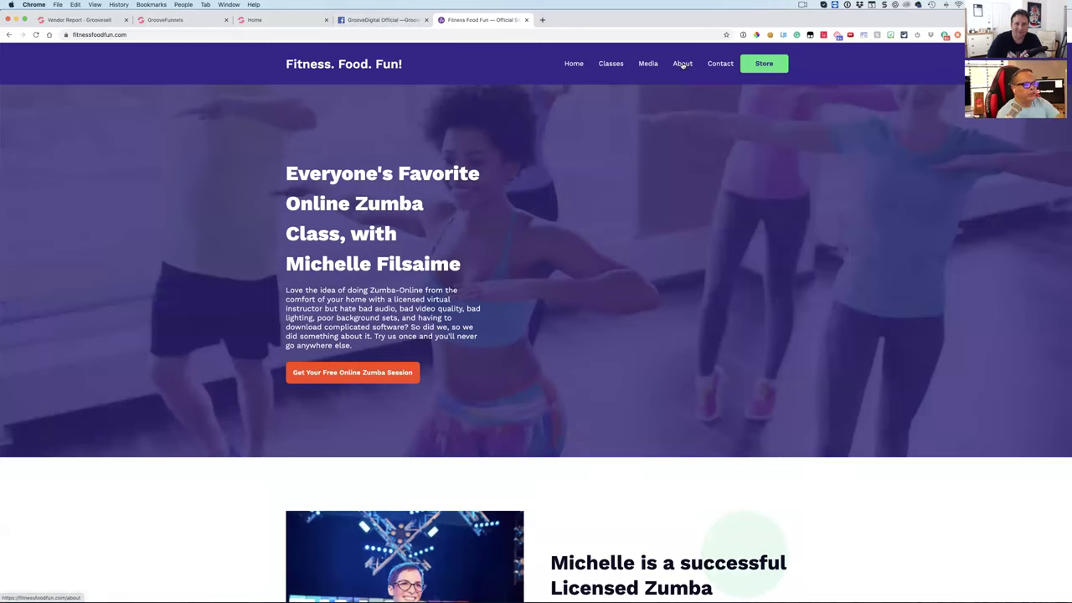
Step: Browse the site's About and Home pages, ending on the Contact Me page
{"action": "left_click", "coordinate": [683, 66]}
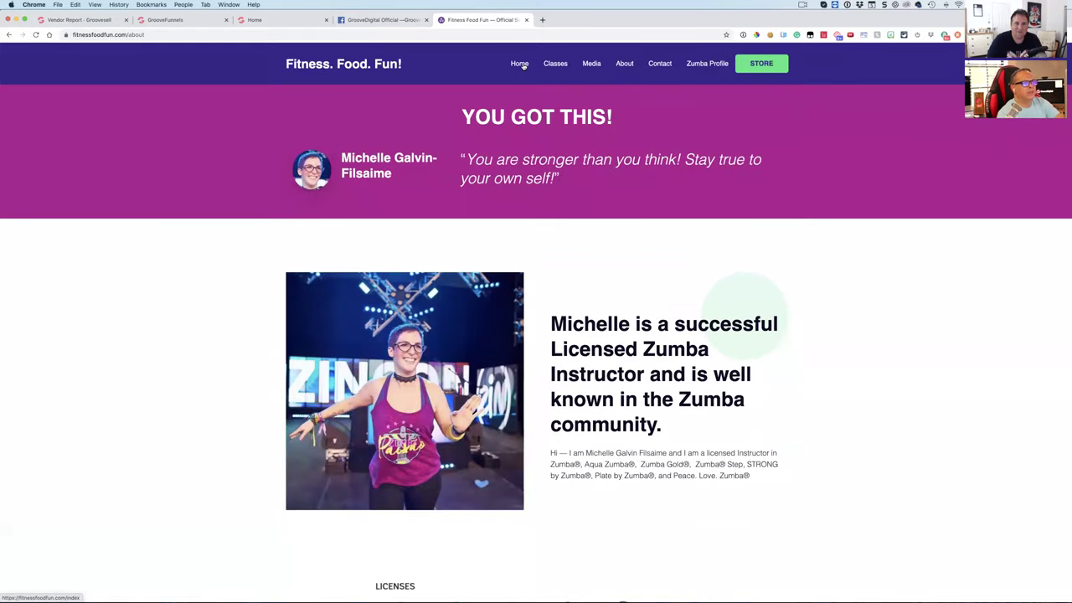
{"action": "left_click", "coordinate": [523, 66]}
{"action": "left_click", "coordinate": [683, 65]}
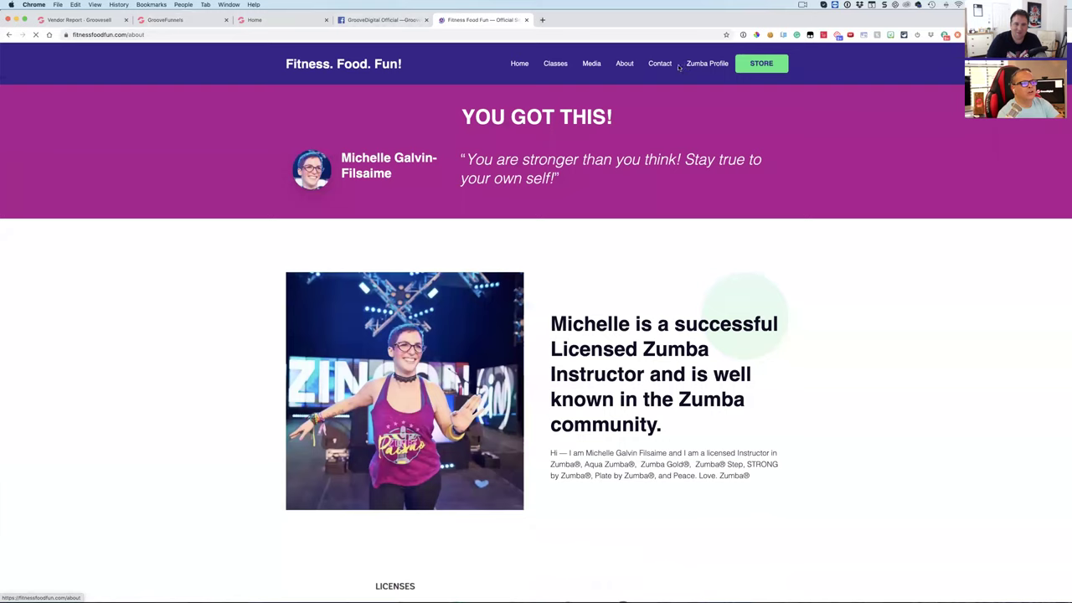
{"action": "left_click", "coordinate": [663, 67]}
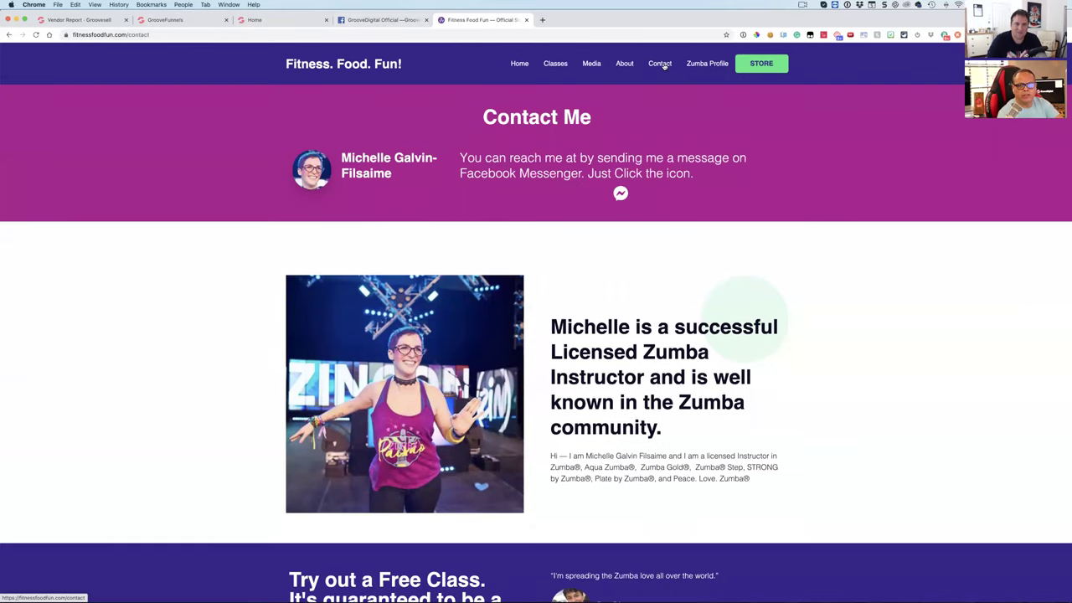
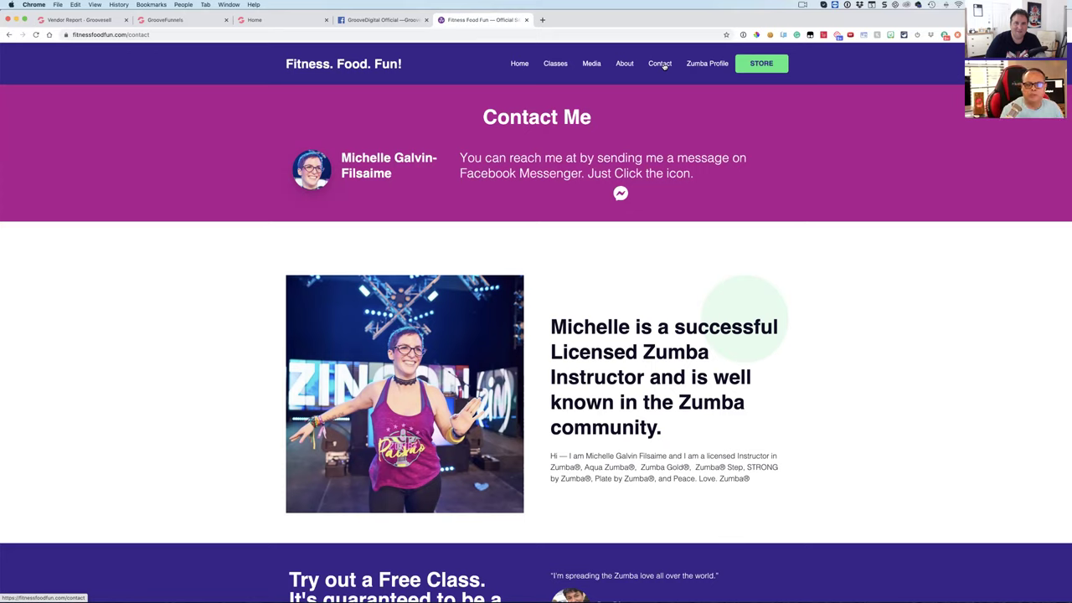
Step: Add .html to the contact page URL to load contact.html
{"action": "left_click", "coordinate": [183, 35]}
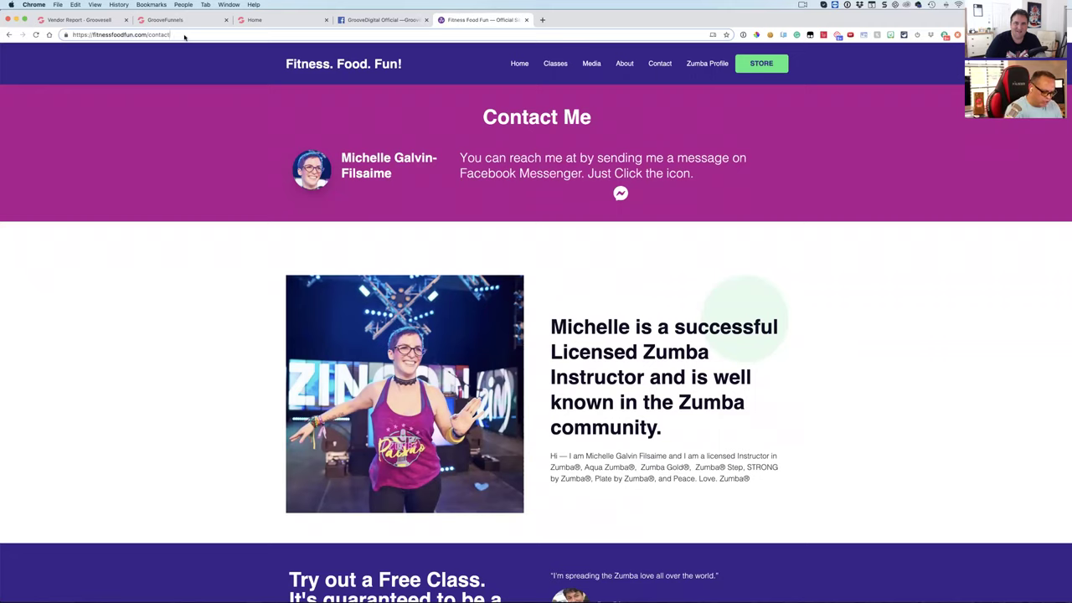
{"action": "type", "text": ".html"}
{"action": "key", "text": "Return"}
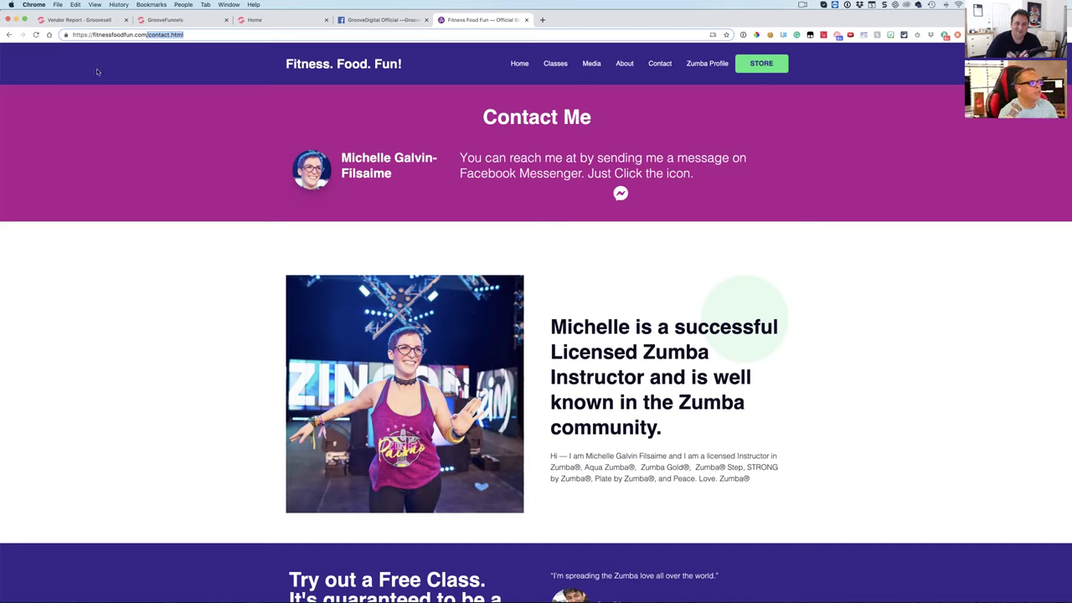
Step: View the contact.html source via View > Developer > View Source and page down to the encoded script block
{"action": "left_click", "coordinate": [95, 4]}
{"action": "mouse_move", "coordinate": [106, 114]}
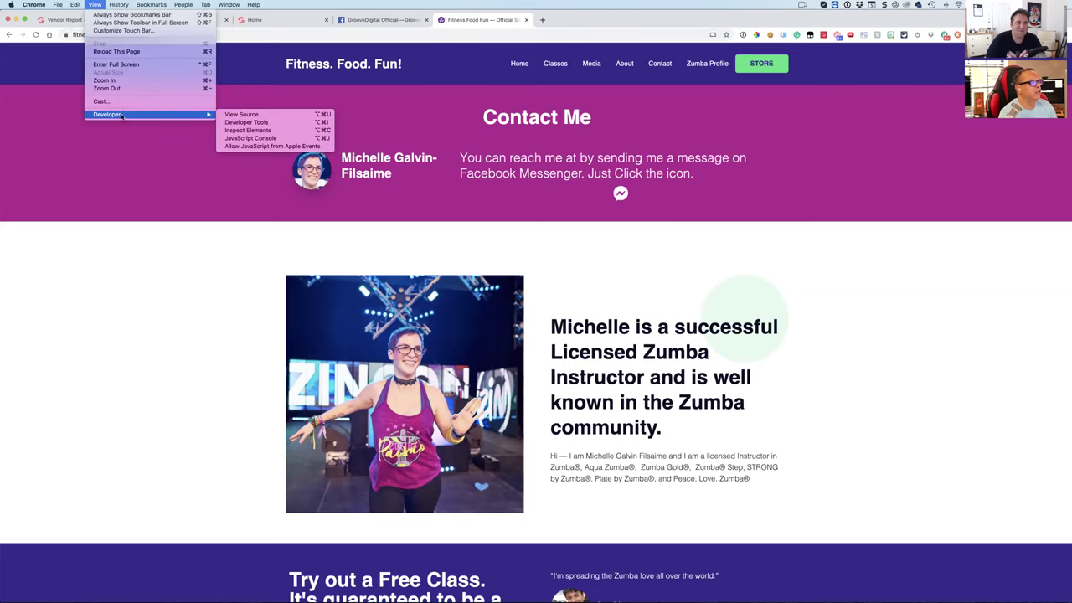
{"action": "left_click", "coordinate": [243, 114]}
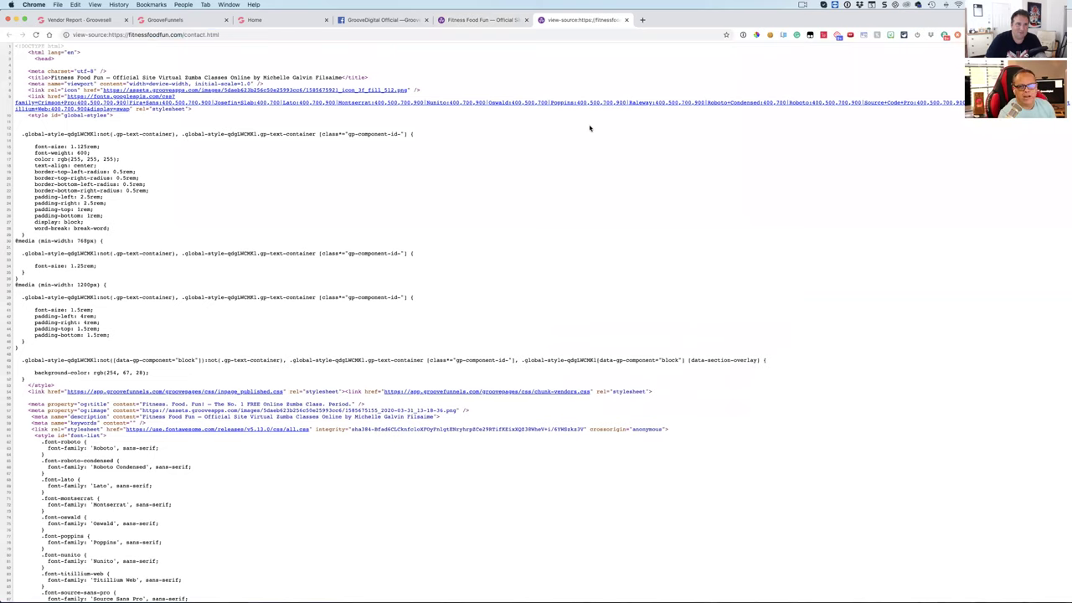
{"action": "scroll", "coordinate": [587, 127], "scroll_direction": "down", "scroll_amount": 10}
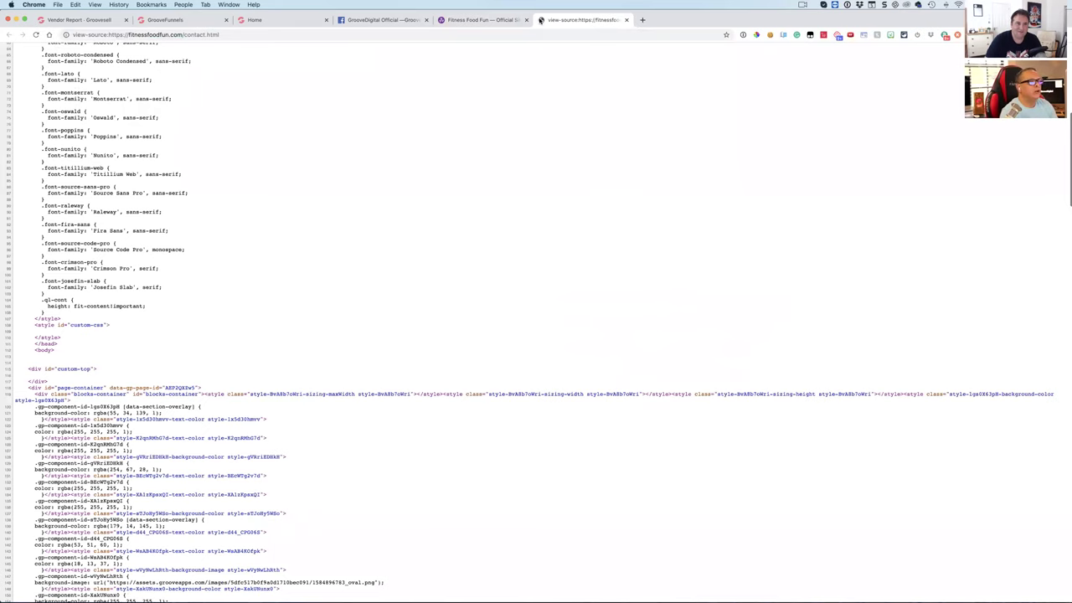
{"action": "key", "text": "Page_Down"}
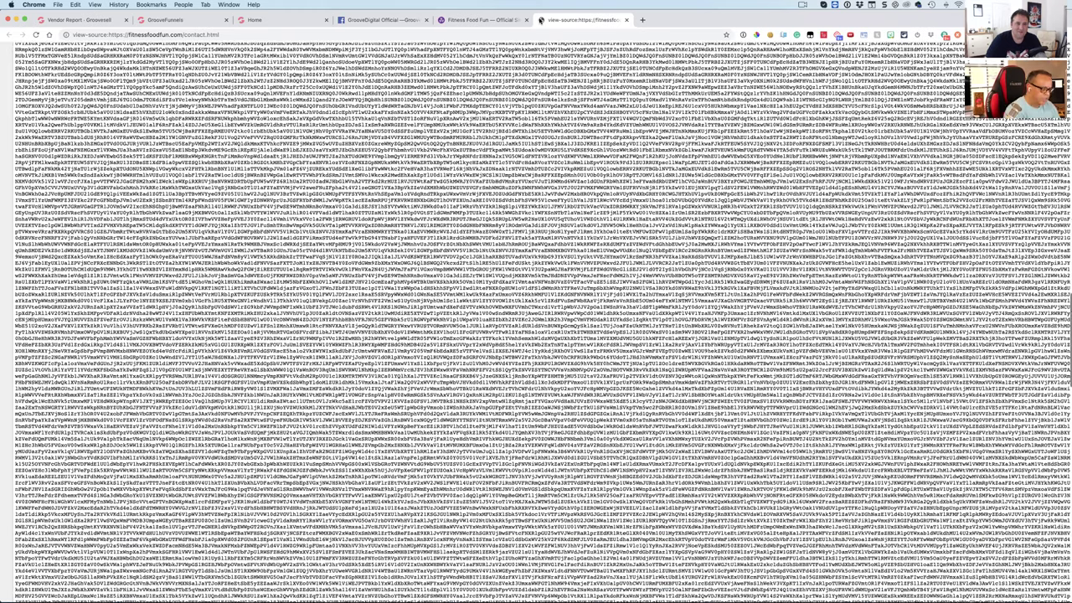
{"action": "key", "text": "super+w"}
{"action": "key", "text": "super+t"}
Step: Search 'mobile first indexing' and open Google's Mobile-first indexing best practices guide
{"action": "type", "text": "mopbile r"}
{"action": "key", "text": "BackSpace"}
{"action": "key", "text": "BackSpace"}
{"action": "key", "text": "BackSpace"}
{"action": "key", "text": "BackSpace"}
{"action": "key", "text": "BackSpace"}
{"action": "key", "text": "BackSpace"}
{"action": "key", "text": "BackSpace"}
{"action": "type", "text": "bile "}
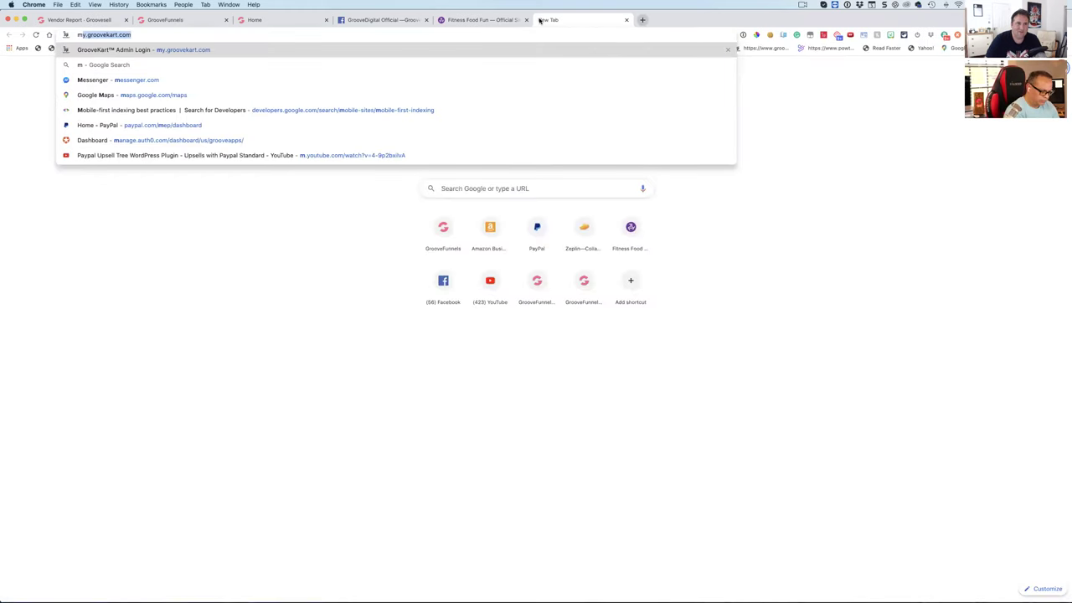
{"action": "type", "text": "first"}
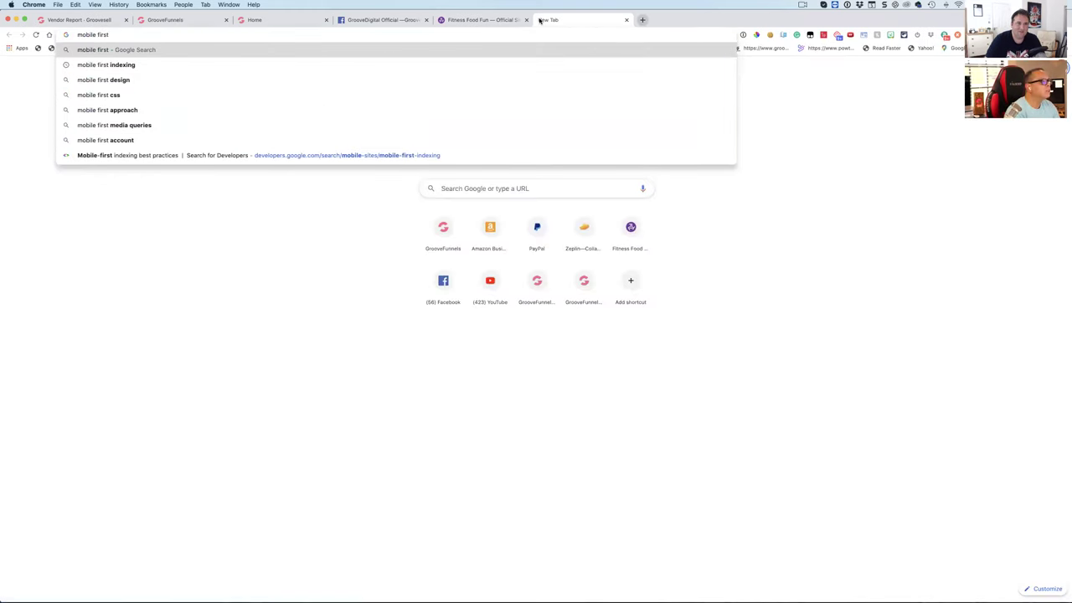
{"action": "key", "text": "Down"}
{"action": "key", "text": "Return"}
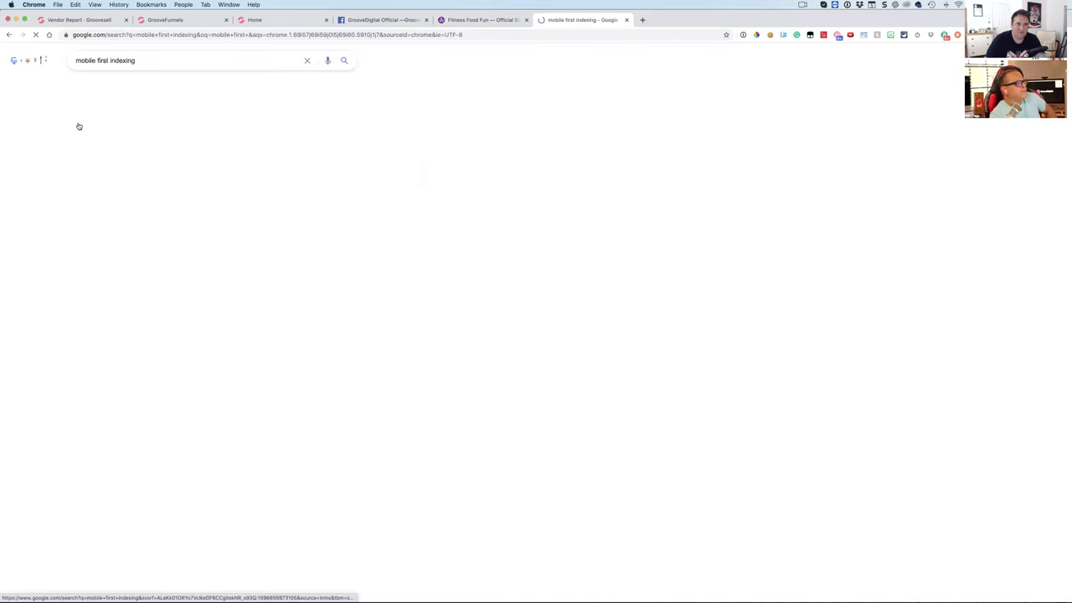
{"action": "left_click", "coordinate": [142, 130]}
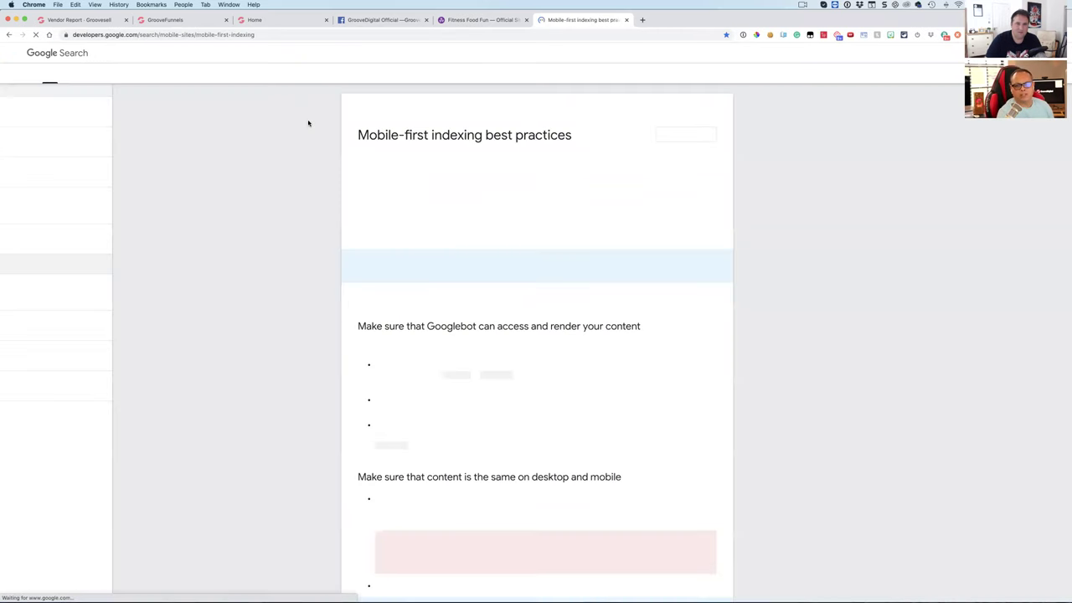
Step: Read through the guide, highlighting 'Starting July 1, 2019', then return to the Fitness Food Fun tab
{"action": "key", "text": "super+l"}
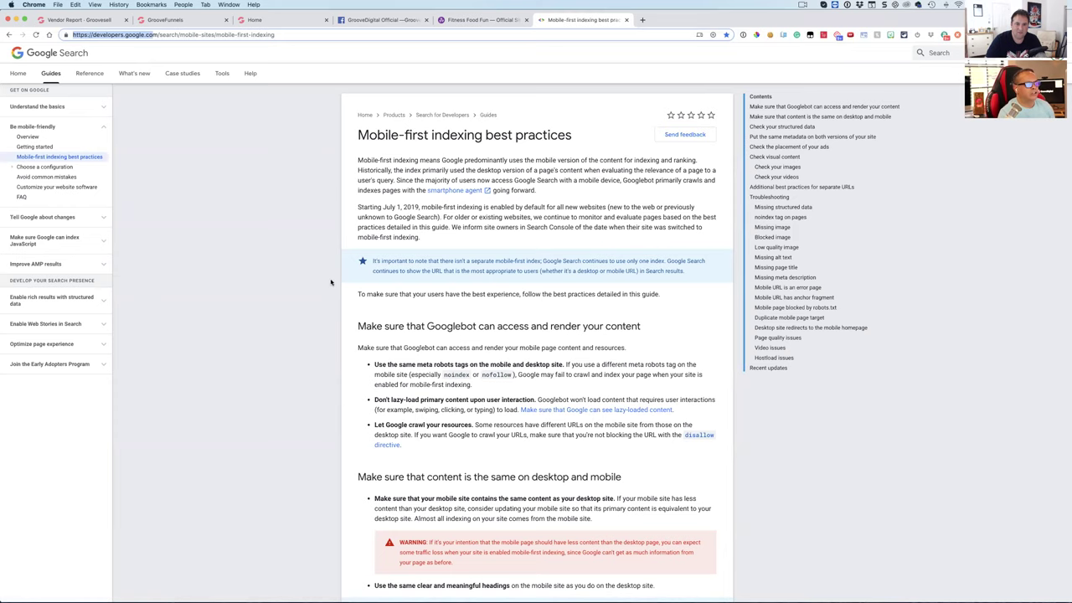
{"action": "scroll", "coordinate": [331, 282], "scroll_direction": "down", "scroll_amount": 1}
{"action": "scroll", "coordinate": [410, 117], "scroll_direction": "down", "scroll_amount": 3}
{"action": "left_click_drag", "start_coordinate": [411, 122], "coordinate": [299, 137]}
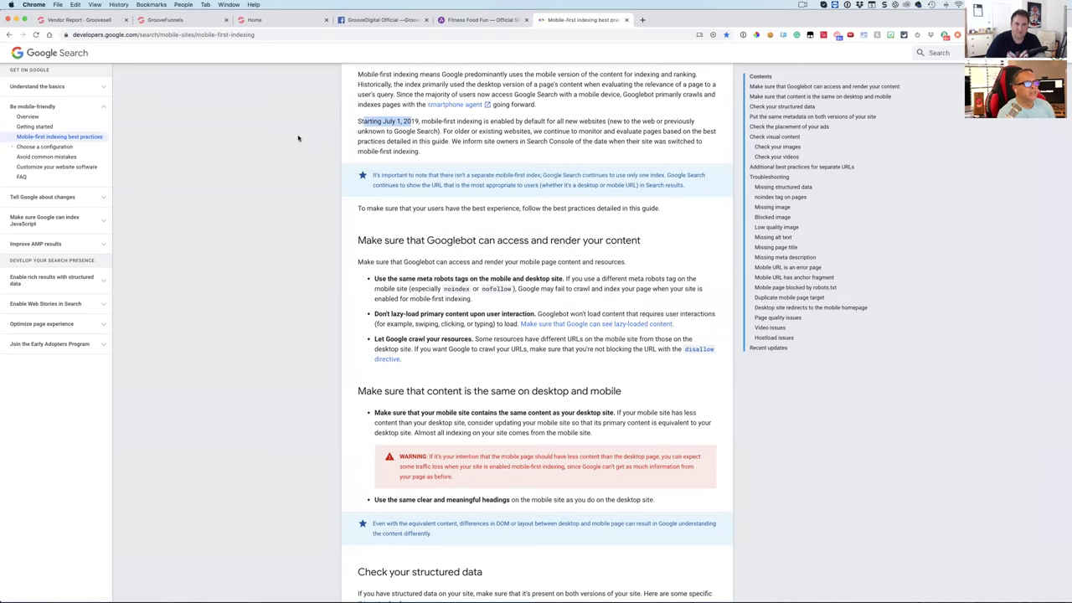
{"action": "scroll", "coordinate": [298, 138], "scroll_direction": "up", "scroll_amount": 1}
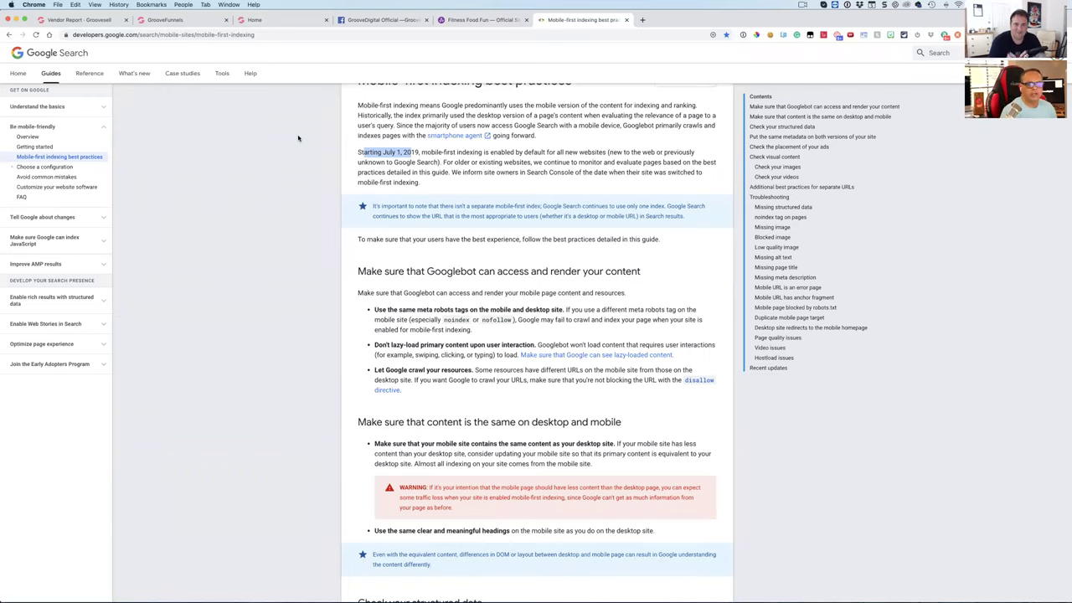
{"action": "left_click_drag", "start_coordinate": [422, 152], "coordinate": [357, 153]}
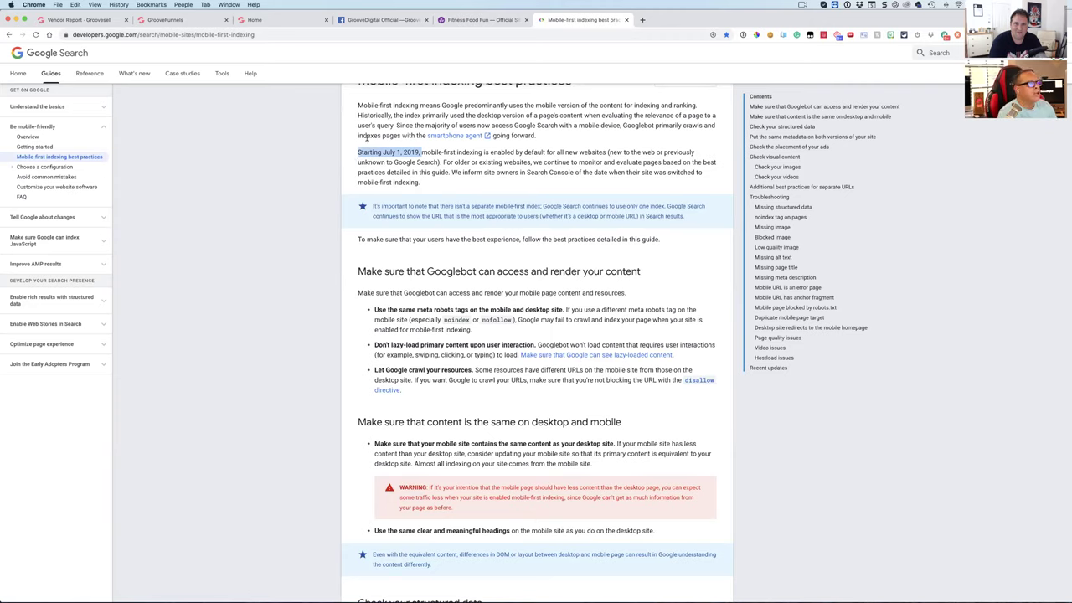
{"action": "left_click", "coordinate": [366, 139]}
{"action": "scroll", "coordinate": [476, 74], "scroll_direction": "down", "scroll_amount": 1}
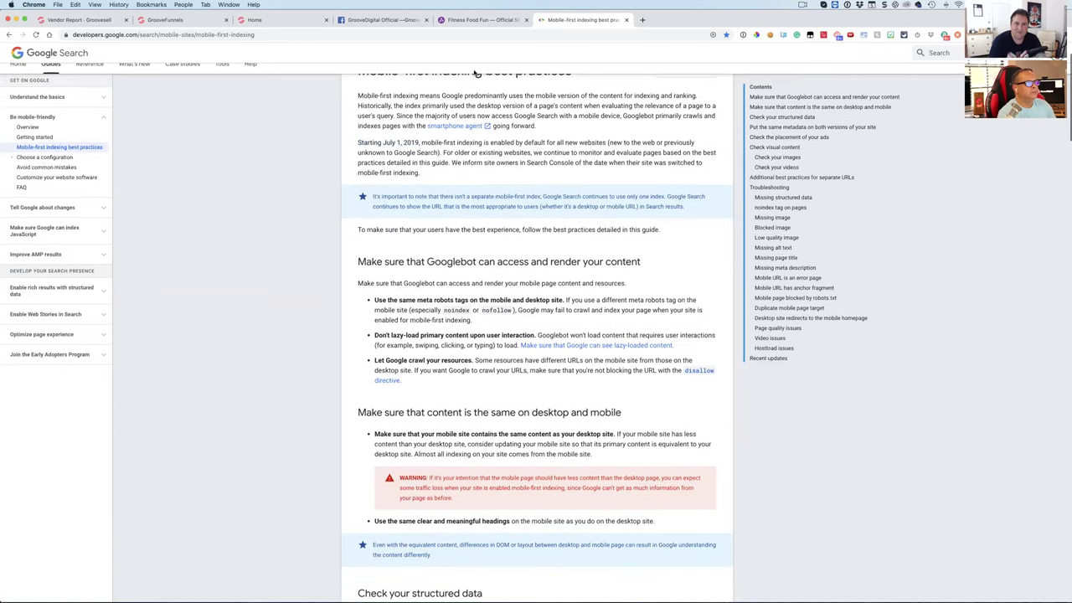
{"action": "left_click", "coordinate": [479, 20]}
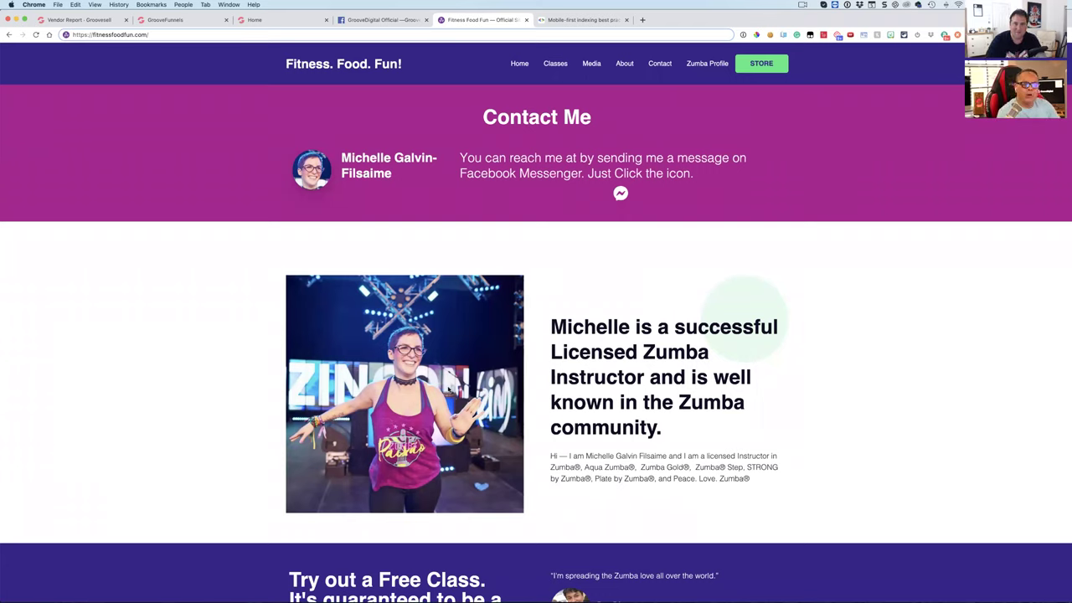
{"action": "left_click_drag", "start_coordinate": [449, 386], "coordinate": [369, 309]}
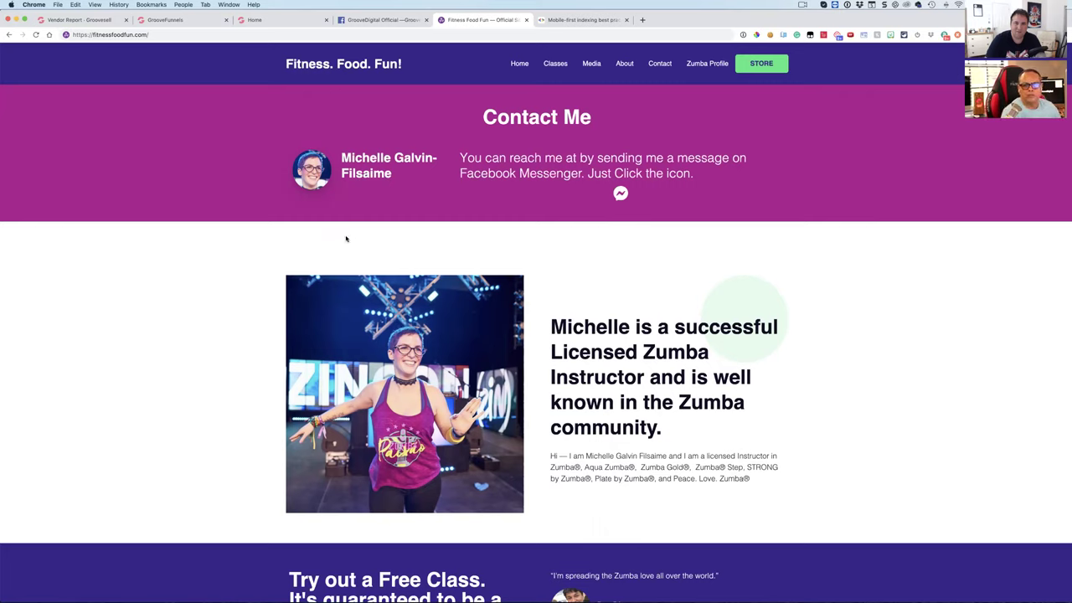
{"action": "left_click", "coordinate": [566, 20]}
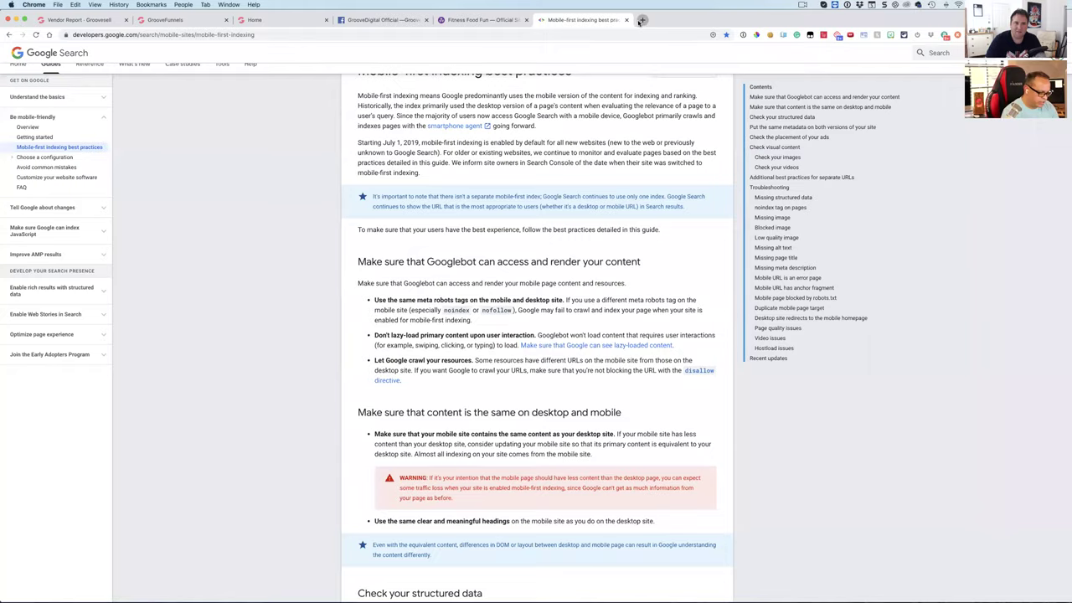
{"action": "left_click", "coordinate": [641, 19]}
Step: Search 'google page speed' in the new tab and open the PageSpeed Insights result
{"action": "type", "text": "developers.google.com/speed/pagespeed/insights/"}
{"action": "type", "text": "googl"}
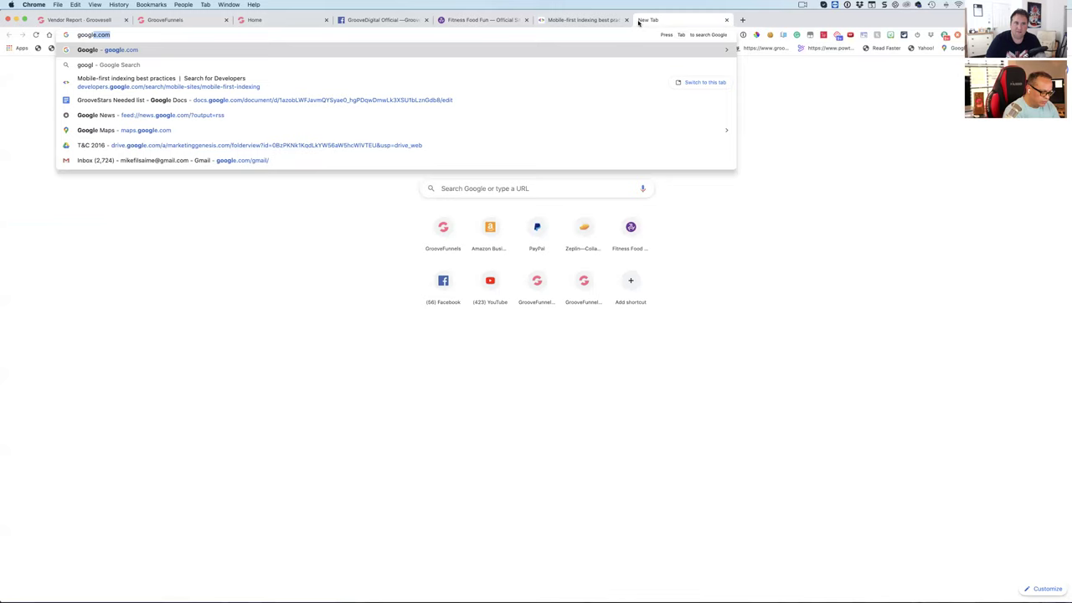
{"action": "type", "text": "e page speed"}
{"action": "key", "text": "Return"}
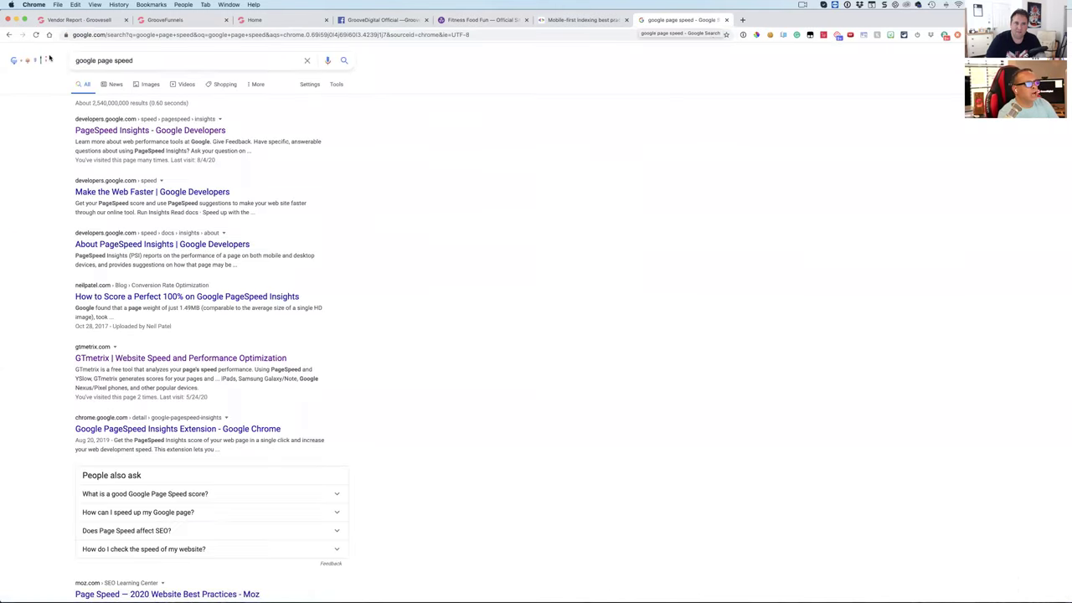
{"action": "key", "text": "Return"}
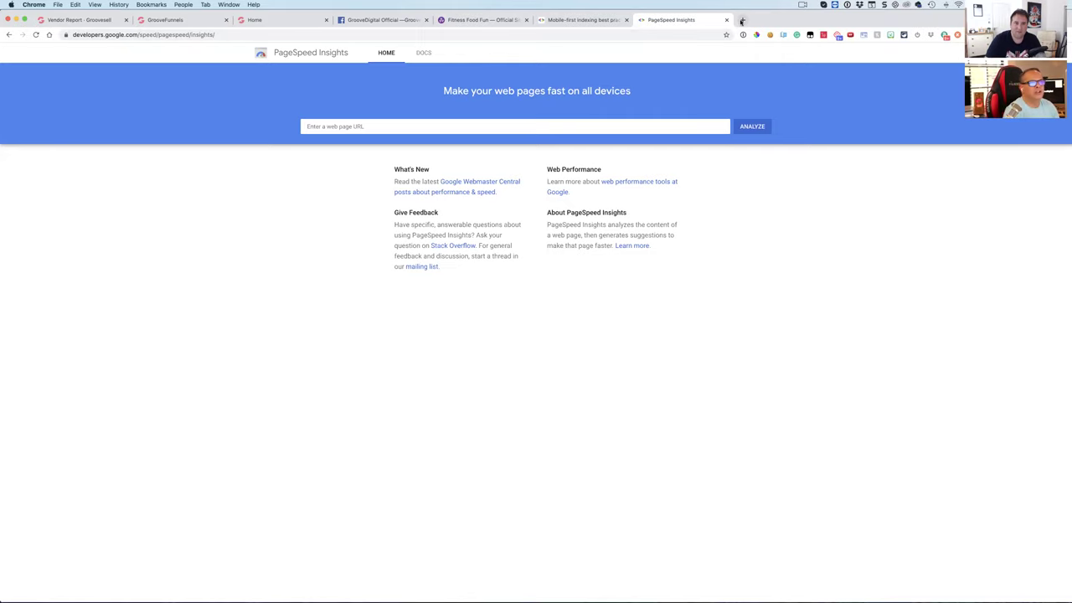
Step: Fill the clickfunnels.com URL into the PageSpeed Insights analysis field
{"action": "left_click", "coordinate": [741, 19]}
{"action": "type", "text": "groove"}
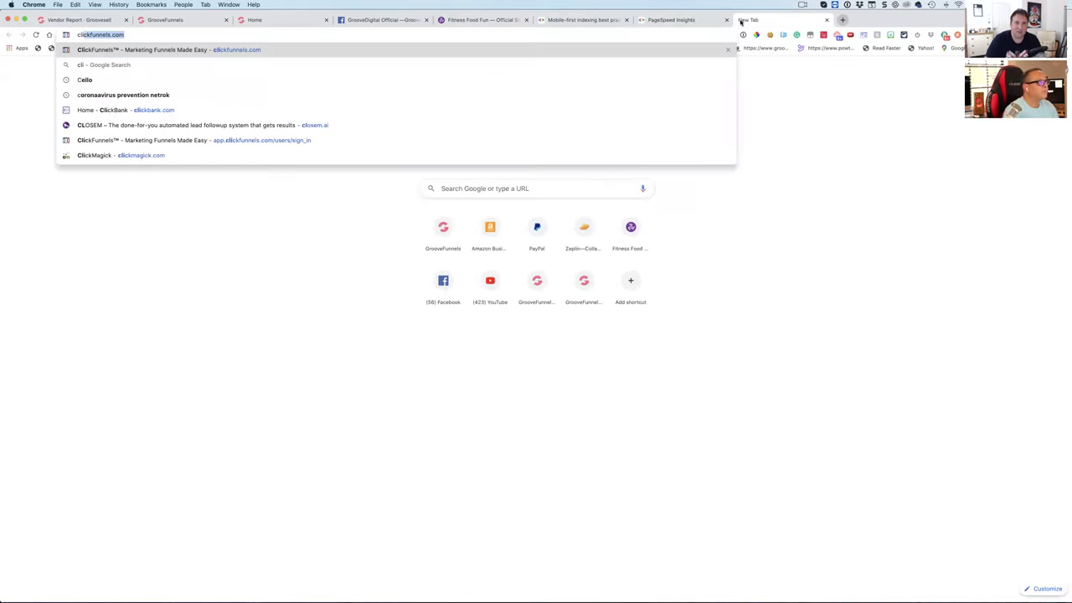
{"action": "key", "text": "Escape"}
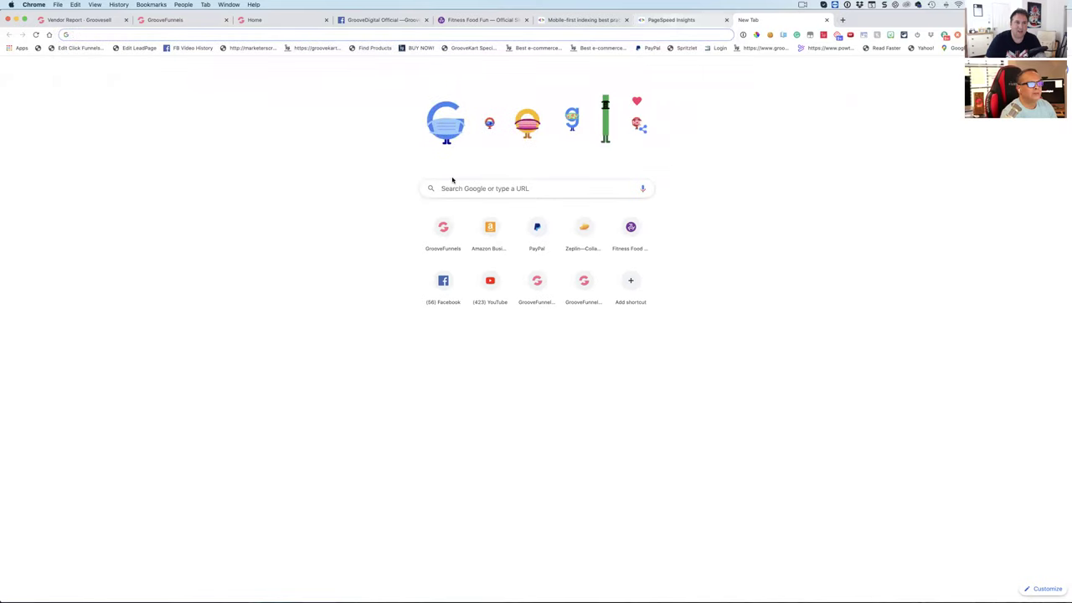
{"action": "key", "text": "ctrl+shift+Tab"}
{"action": "left_click", "coordinate": [452, 126]}
{"action": "left_click", "coordinate": [335, 146]}
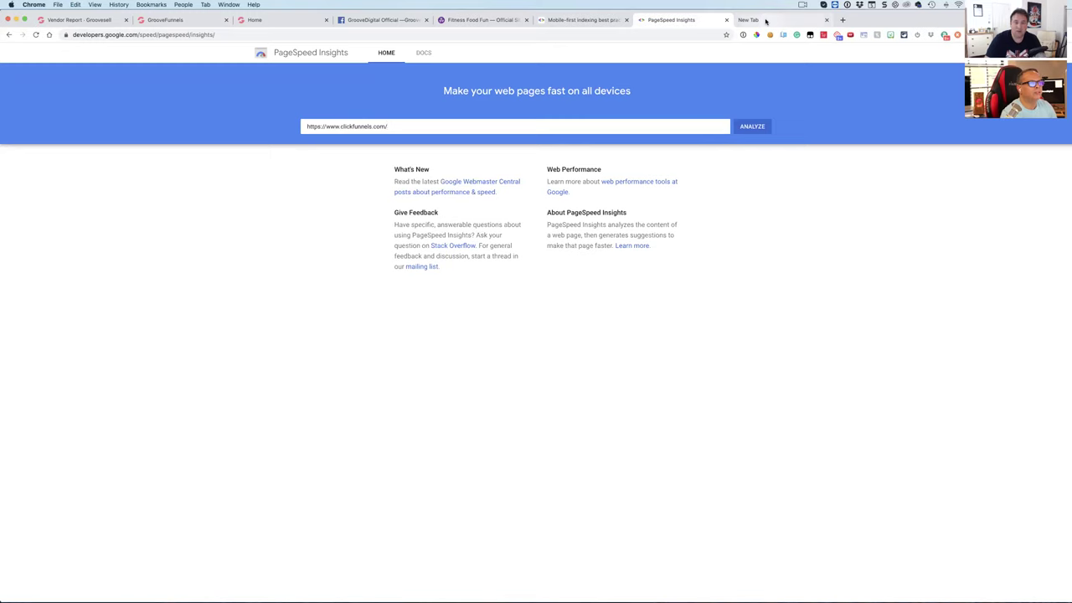
Step: Search 'google page speed' in another tab and start the clickfunnels.com analysis
{"action": "left_click", "coordinate": [764, 20]}
{"action": "type", "text": "groove"}
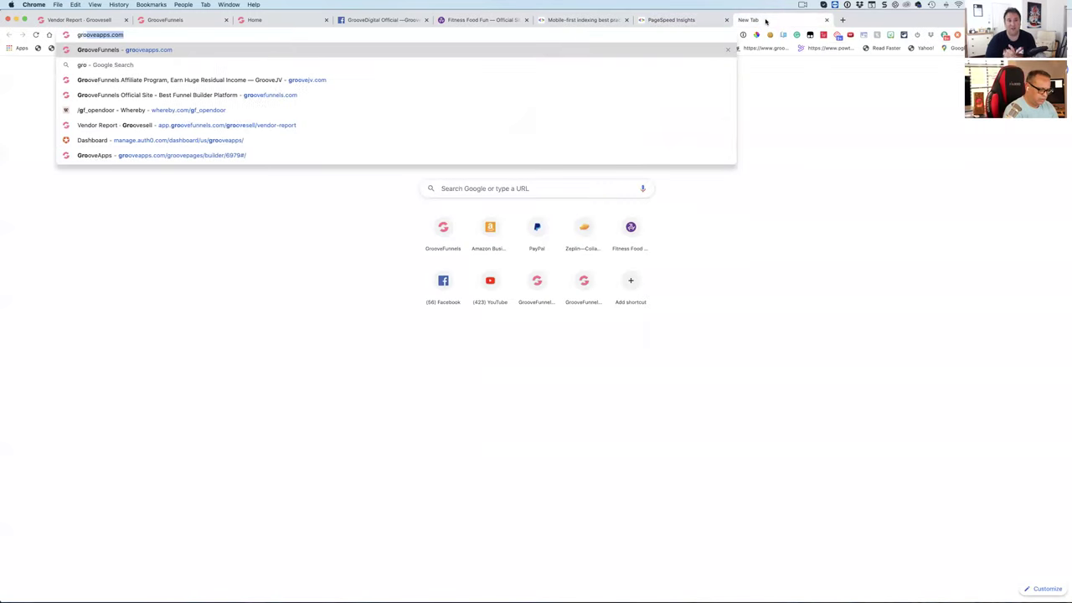
{"action": "key", "text": "BackSpace"}
{"action": "key", "text": "BackSpace"}
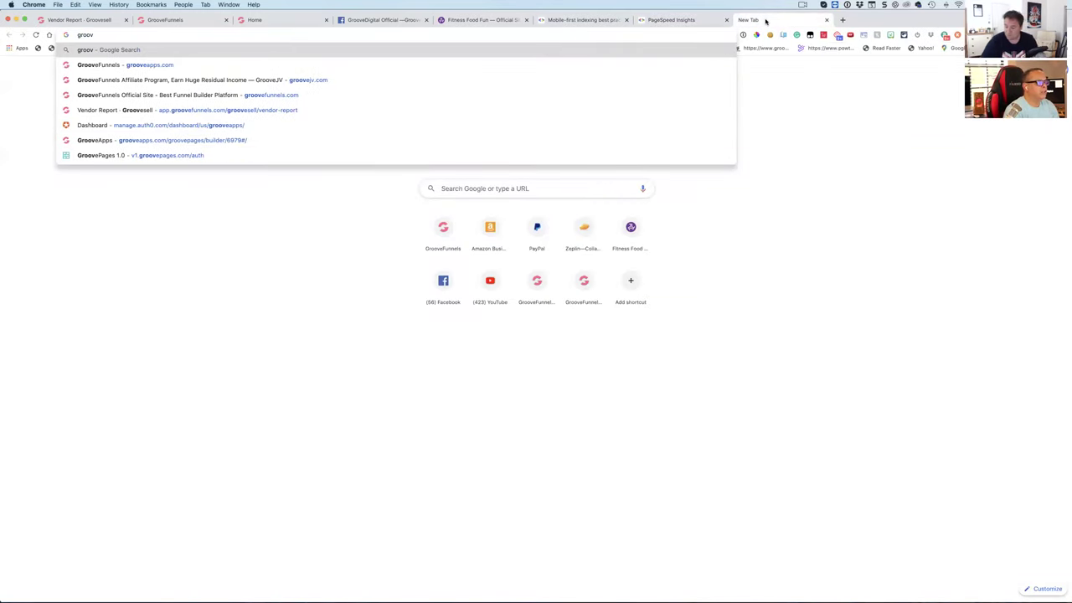
{"action": "key", "text": "BackSpace"}
{"action": "key", "text": "BackSpace"}
{"action": "key", "text": "BackSpace"}
{"action": "key", "text": "BackSpace"}
{"action": "type", "text": "oogle "}
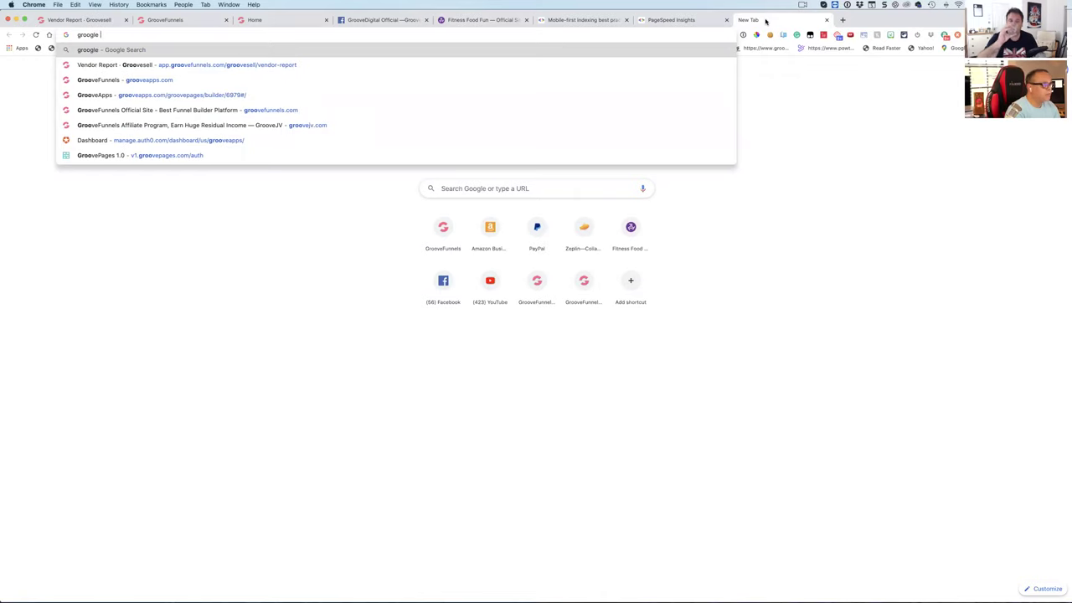
{"action": "type", "text": "page speed"}
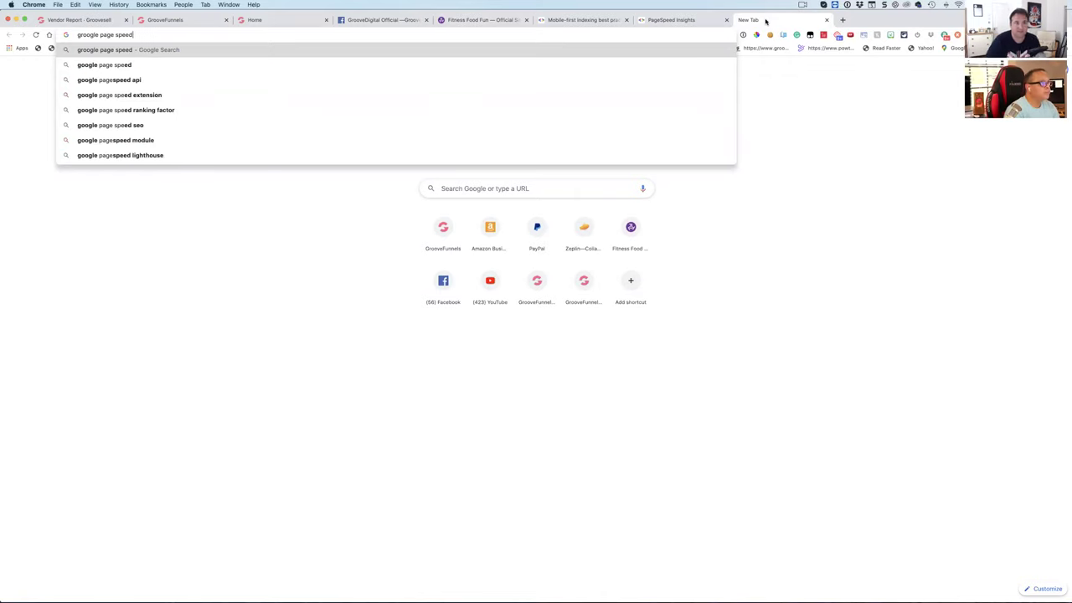
{"action": "key", "text": "Return"}
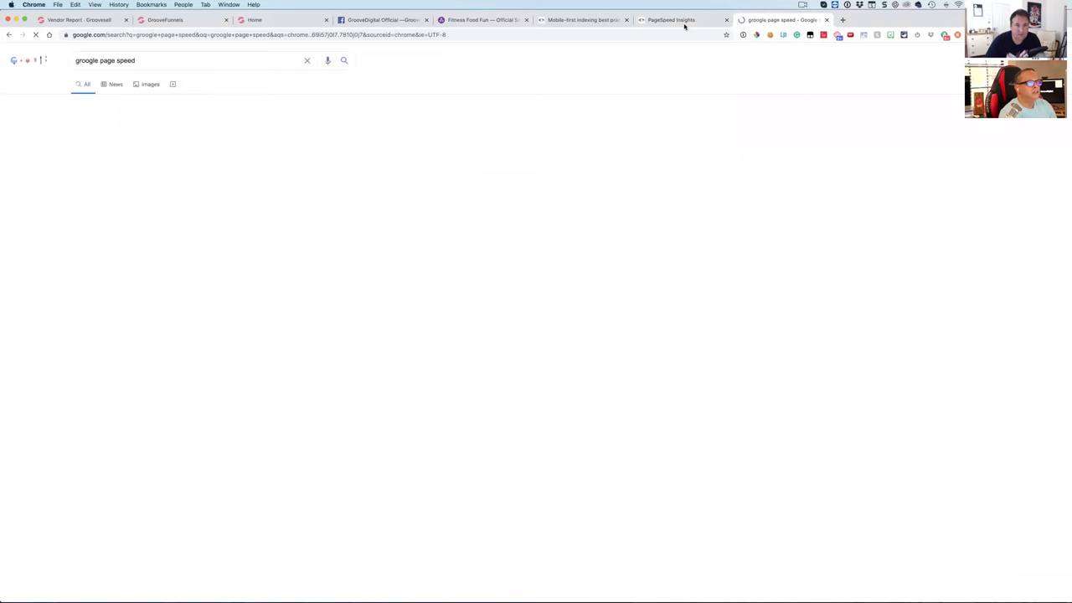
{"action": "left_click", "coordinate": [671, 21]}
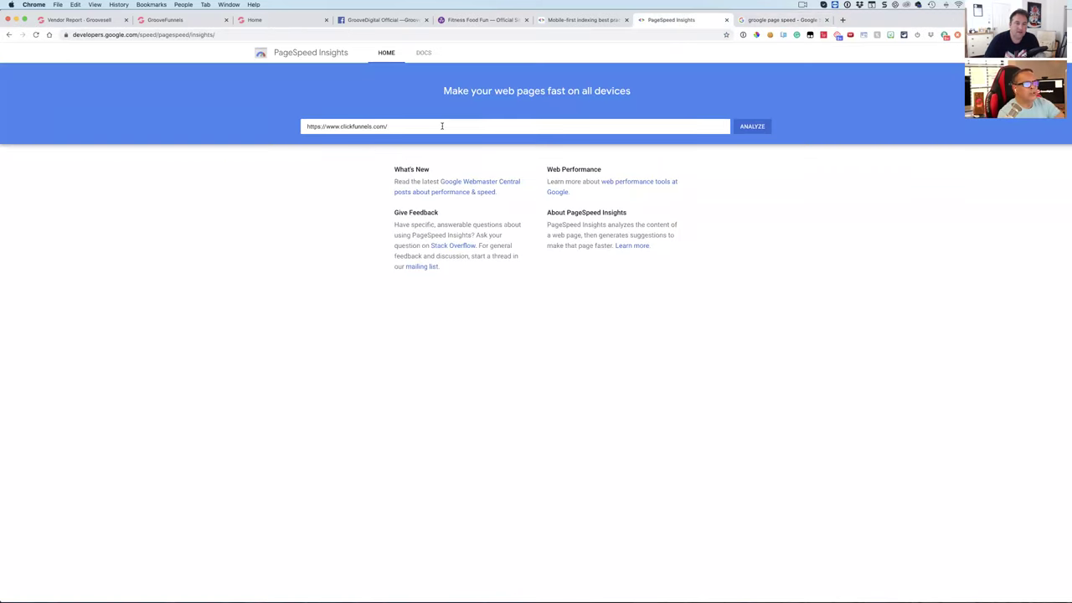
{"action": "left_click", "coordinate": [737, 130]}
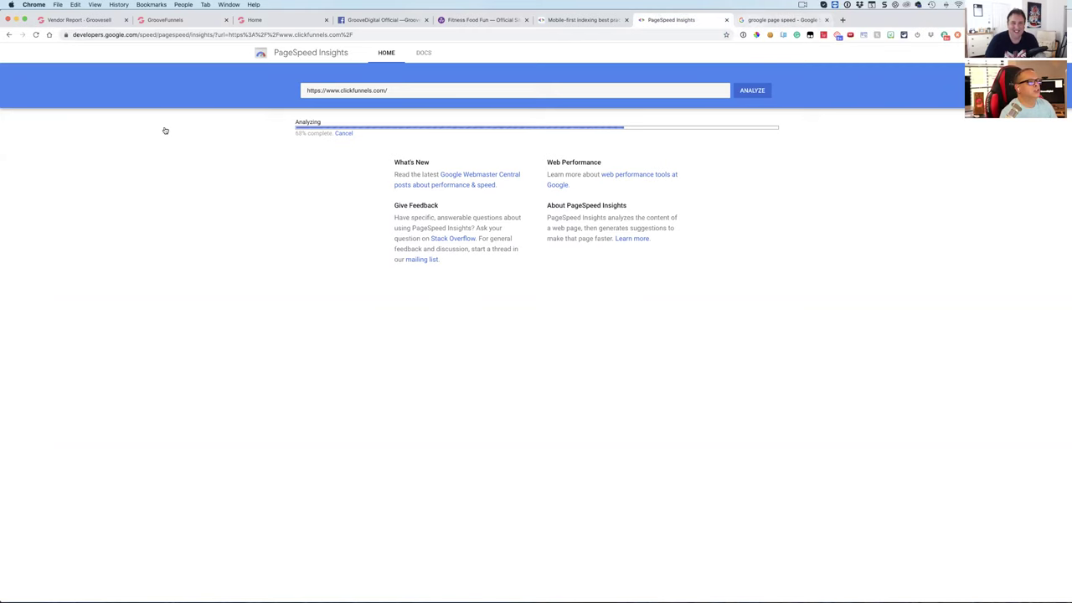
Step: Analyze fitnessfoodfun.com in the second PageSpeed tab and review its mobile score of 70
{"action": "key", "text": "ctrl+Tab"}
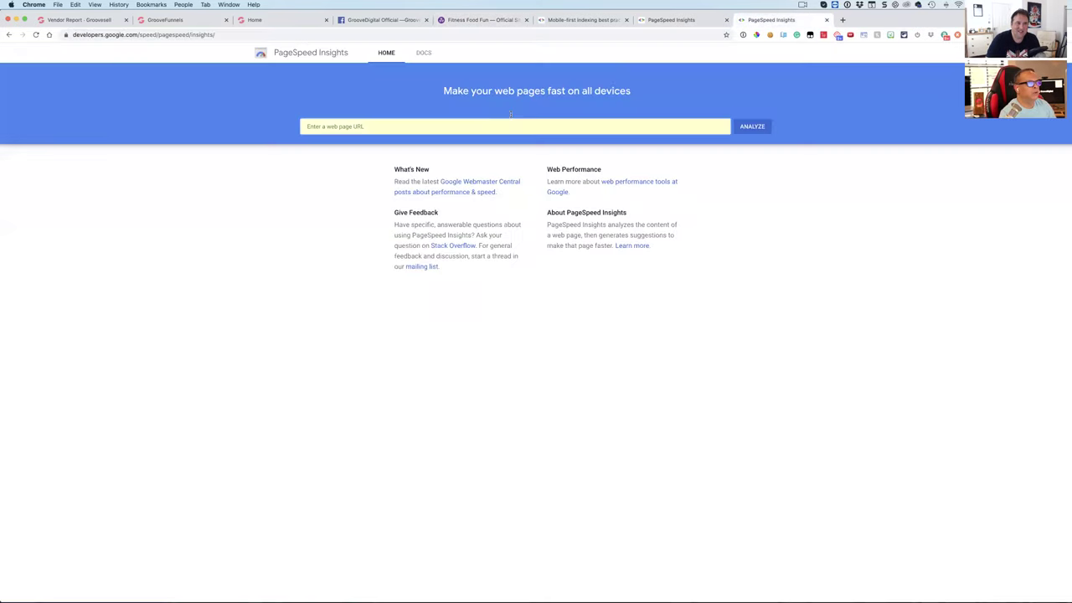
{"action": "left_click", "coordinate": [489, 125]}
{"action": "type", "text": "https://fitnessfoodfun.com/"}
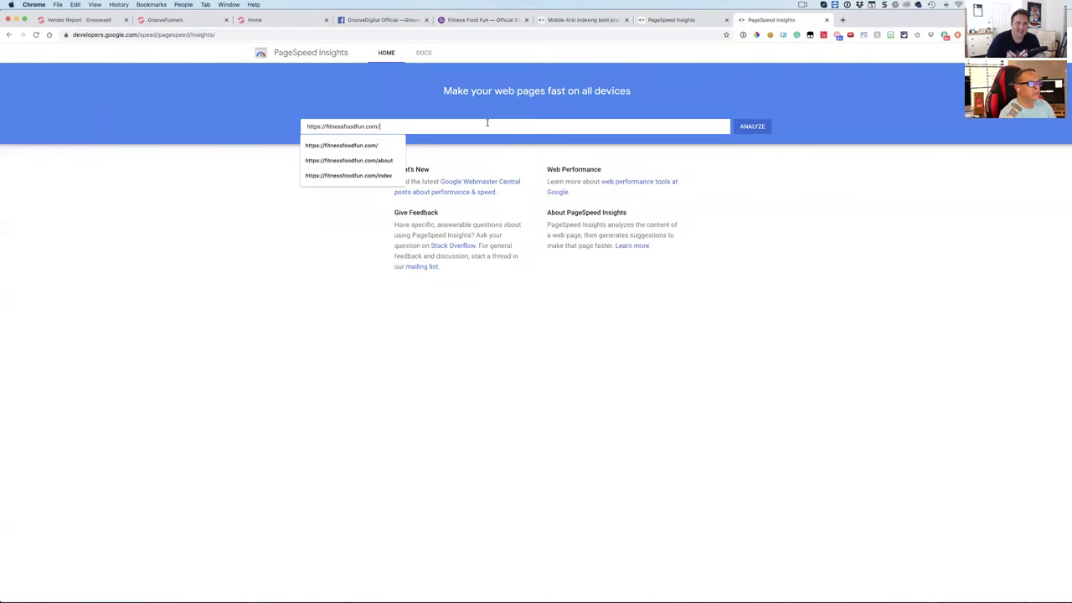
{"action": "key", "text": "Return"}
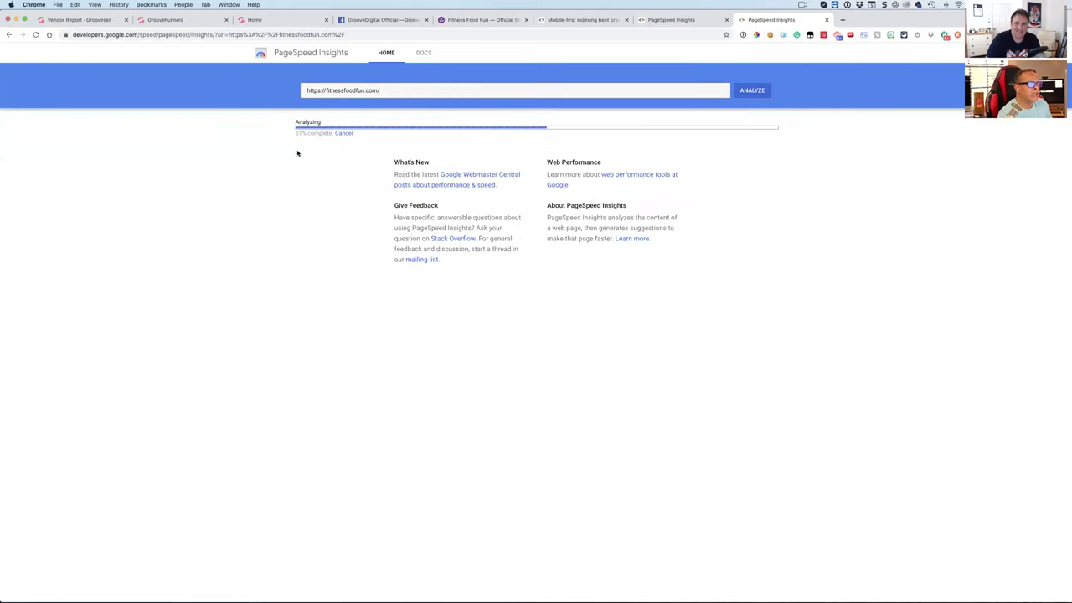
{"action": "left_click", "coordinate": [670, 20]}
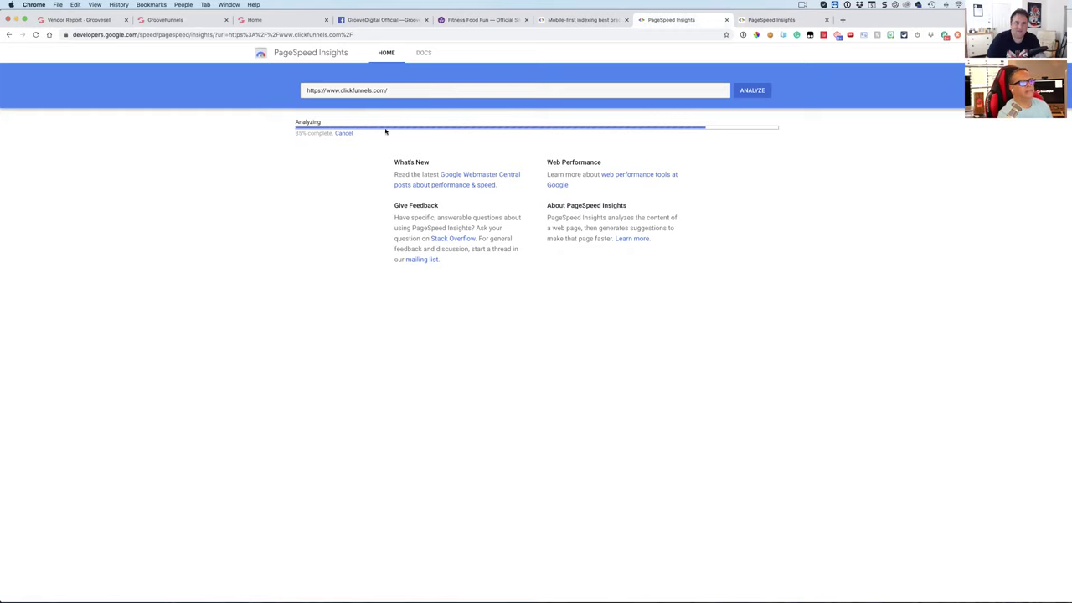
{"action": "left_click", "coordinate": [760, 22]}
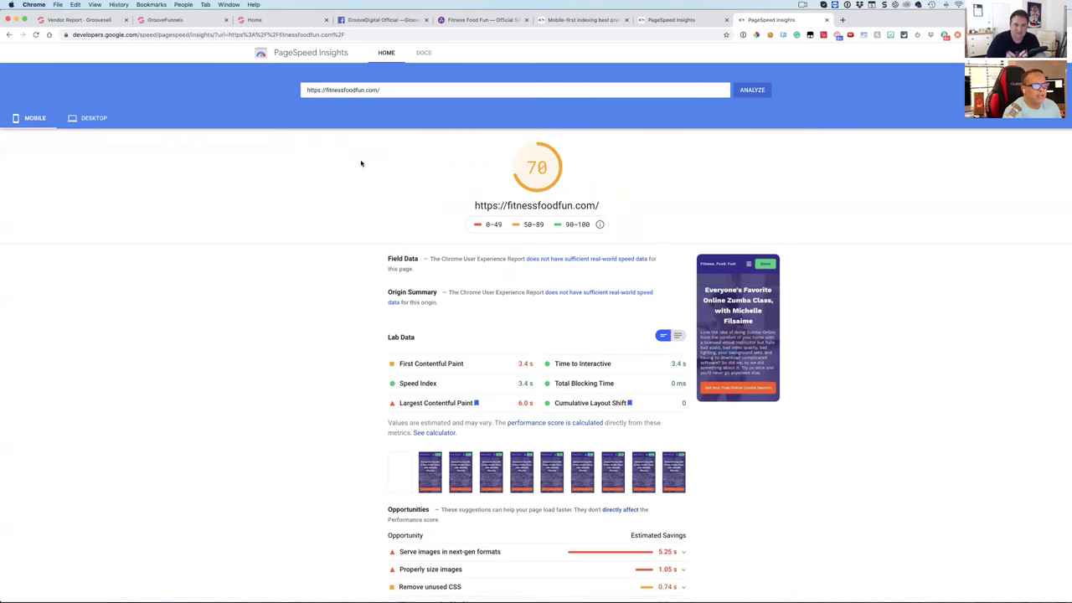
{"action": "scroll", "coordinate": [580, 348], "scroll_direction": "down", "scroll_amount": 5}
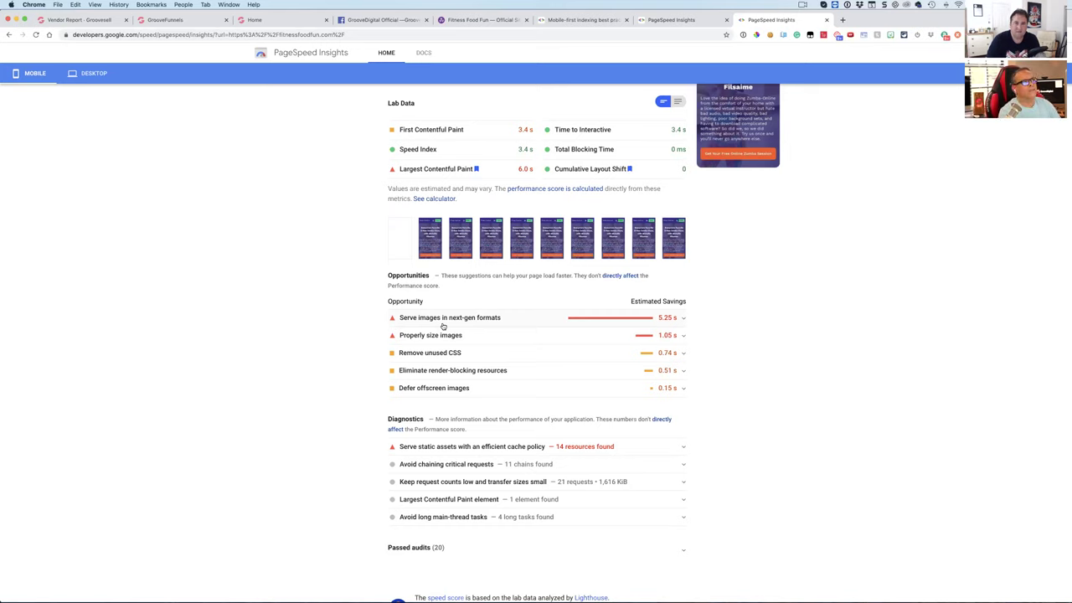
{"action": "scroll", "coordinate": [443, 325], "scroll_direction": "up", "scroll_amount": 6}
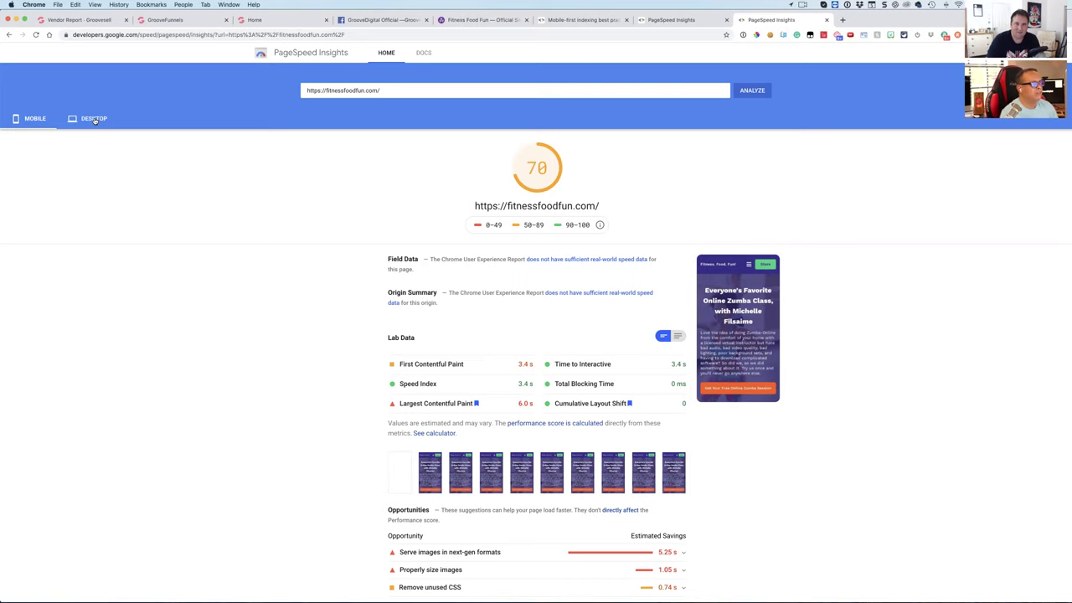
{"action": "left_click", "coordinate": [94, 119]}
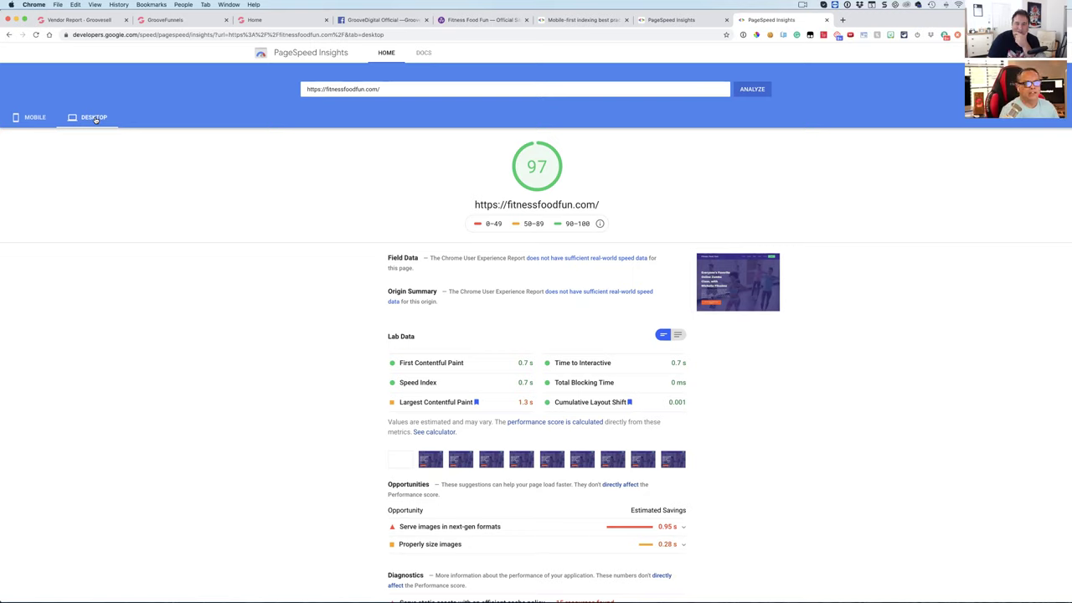
{"action": "left_click", "coordinate": [34, 119]}
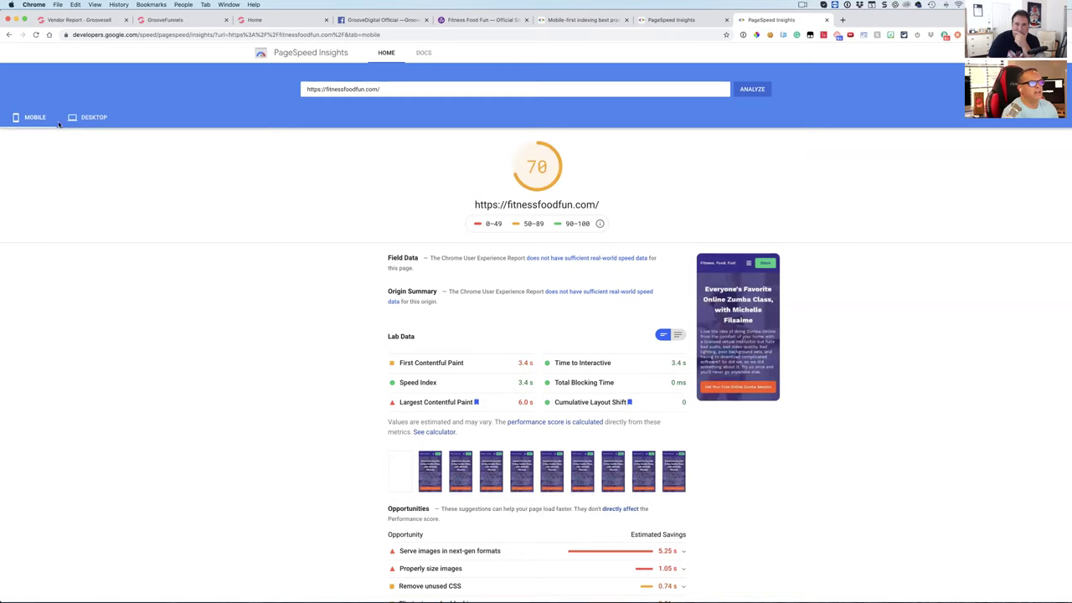
{"action": "left_click", "coordinate": [93, 119]}
{"action": "left_click", "coordinate": [44, 119]}
{"action": "left_click", "coordinate": [94, 118]}
{"action": "left_click", "coordinate": [44, 119]}
{"action": "left_click", "coordinate": [94, 118]}
{"action": "left_click", "coordinate": [50, 119]}
{"action": "scroll", "coordinate": [234, 209], "scroll_direction": "down", "scroll_amount": 3}
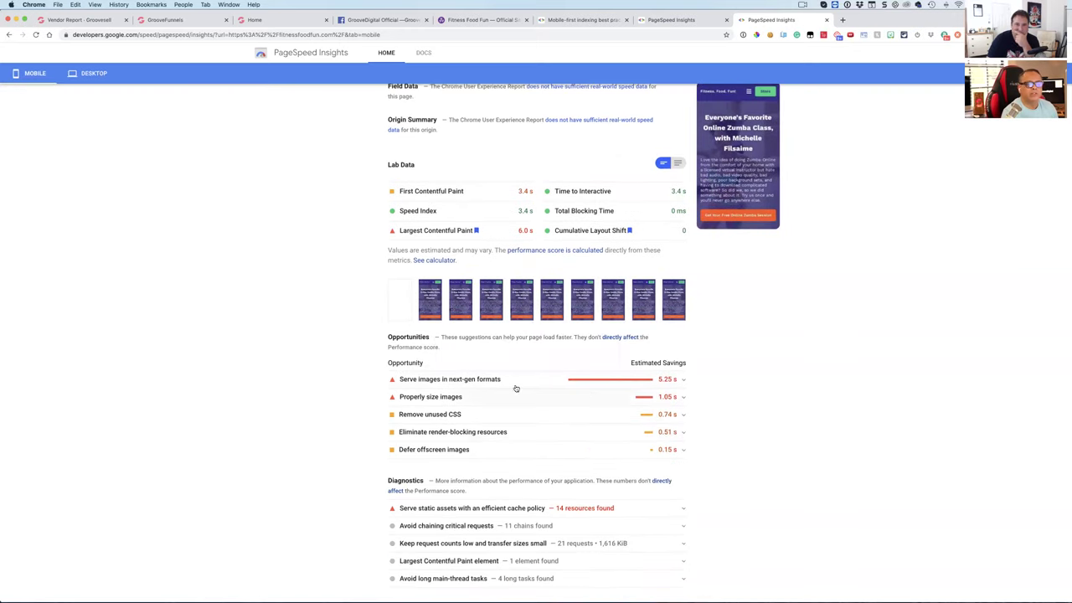
{"action": "scroll", "coordinate": [410, 366], "scroll_direction": "up", "scroll_amount": 3}
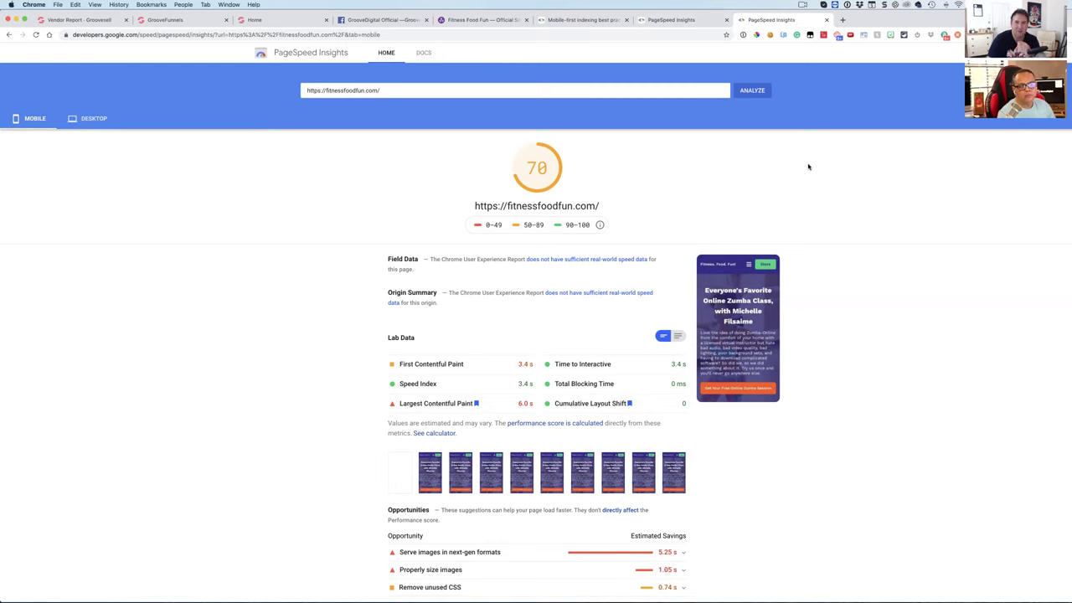
Step: Switch the fitnessfoodfun.com report to Desktop, scoring 97, then briefly visit Keynote
{"action": "left_click", "coordinate": [92, 118]}
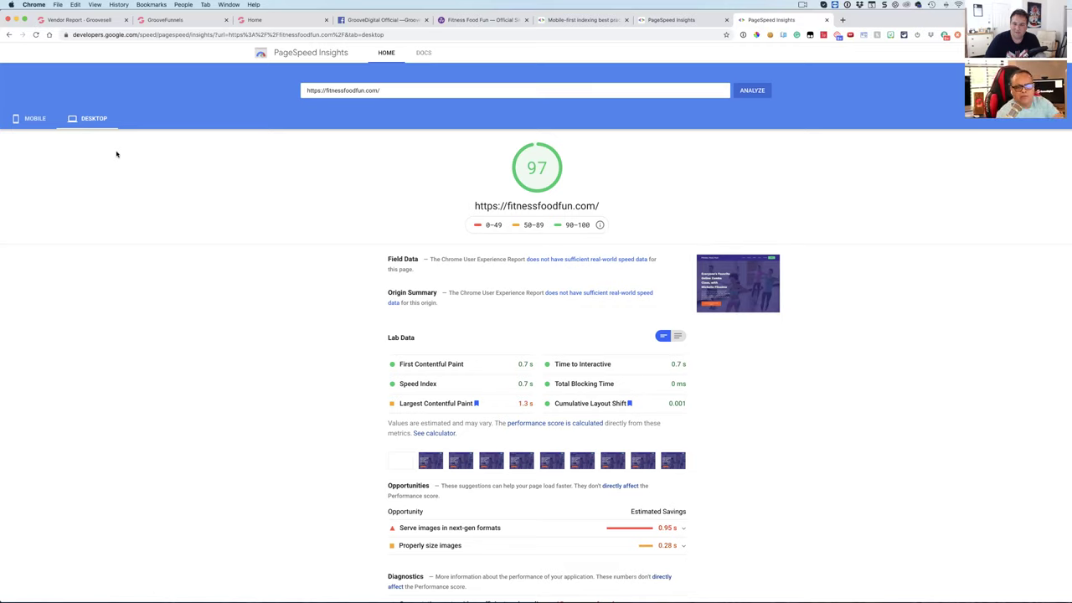
{"action": "key", "text": "super+Tab"}
{"action": "key", "text": "super+Tab"}
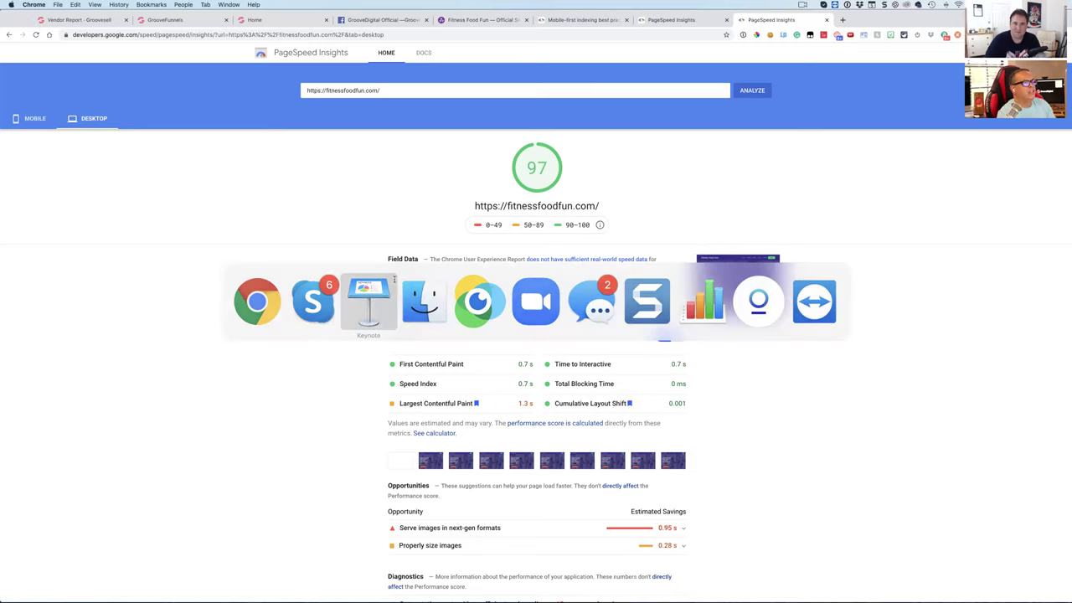
{"action": "key", "text": "super+Tab"}
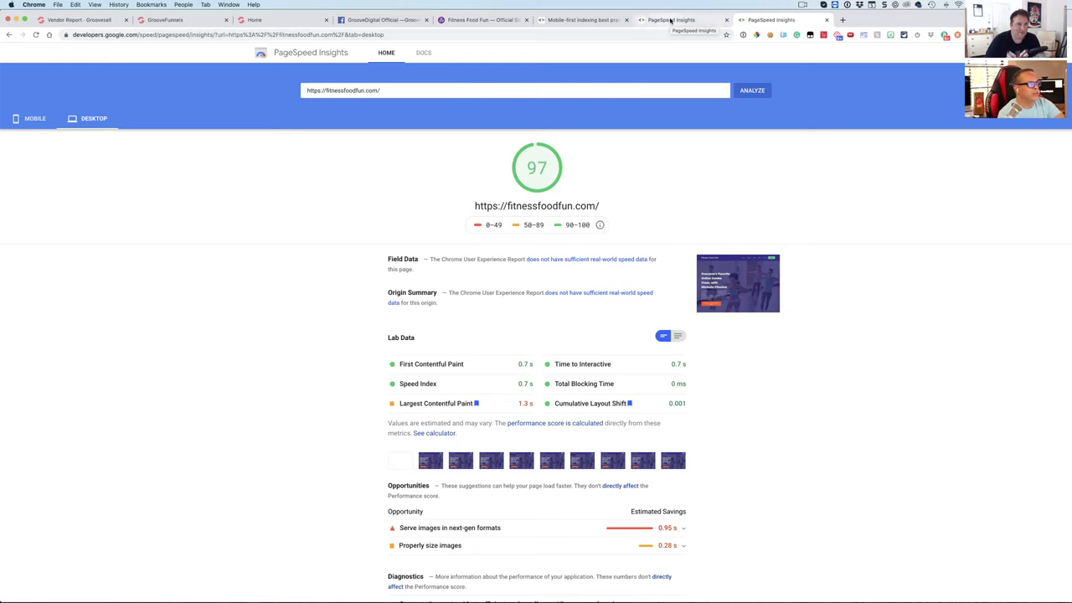
Step: Review the clickfunnels.com report (desktop 46), then close both PageSpeed report tabs
{"action": "left_click", "coordinate": [670, 20]}
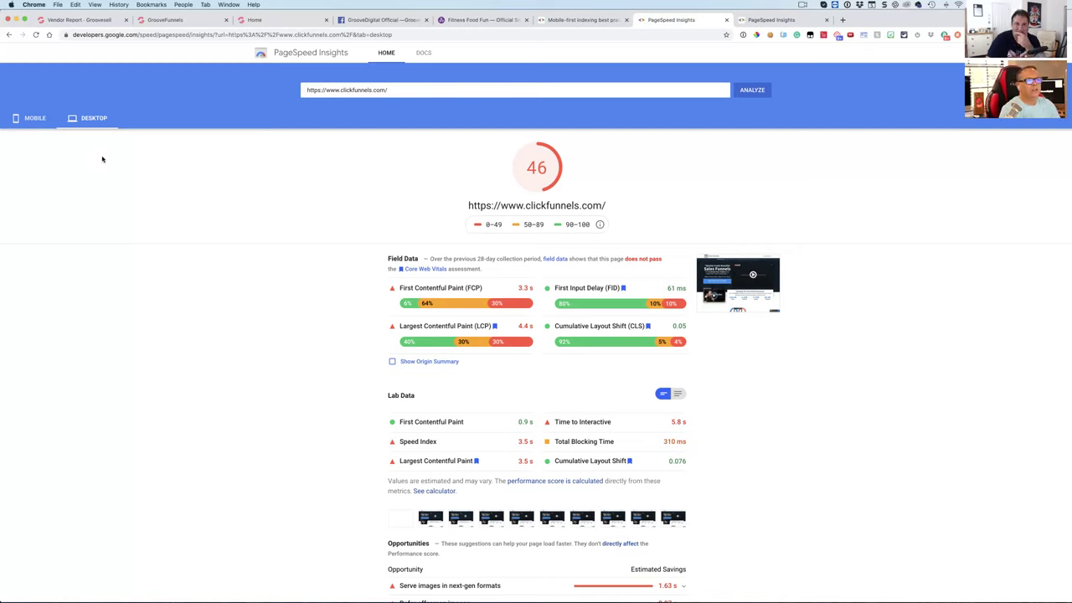
{"action": "left_click", "coordinate": [726, 19]}
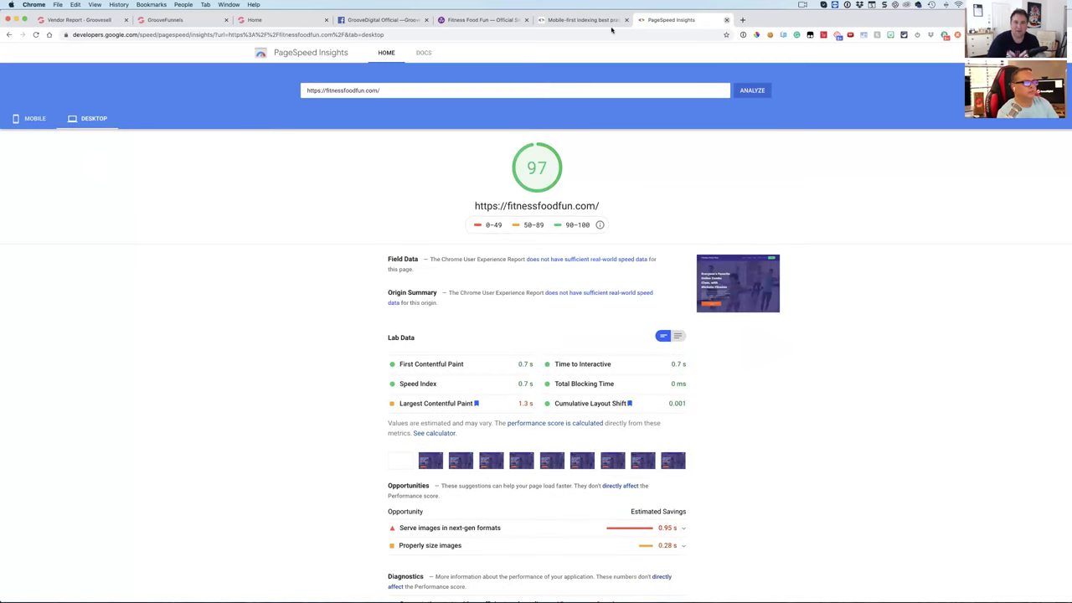
{"action": "key", "text": "super+w"}
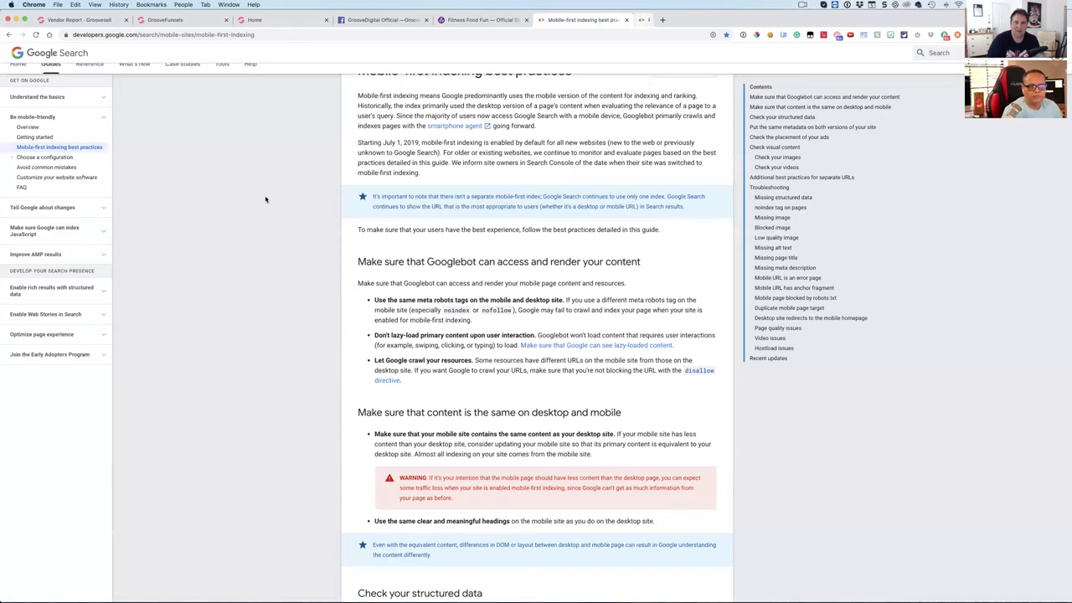
Step: Close the mobile-first indexing docs tab and switch to the GrooveFunnels page builder tab
{"action": "key", "text": "super+w"}
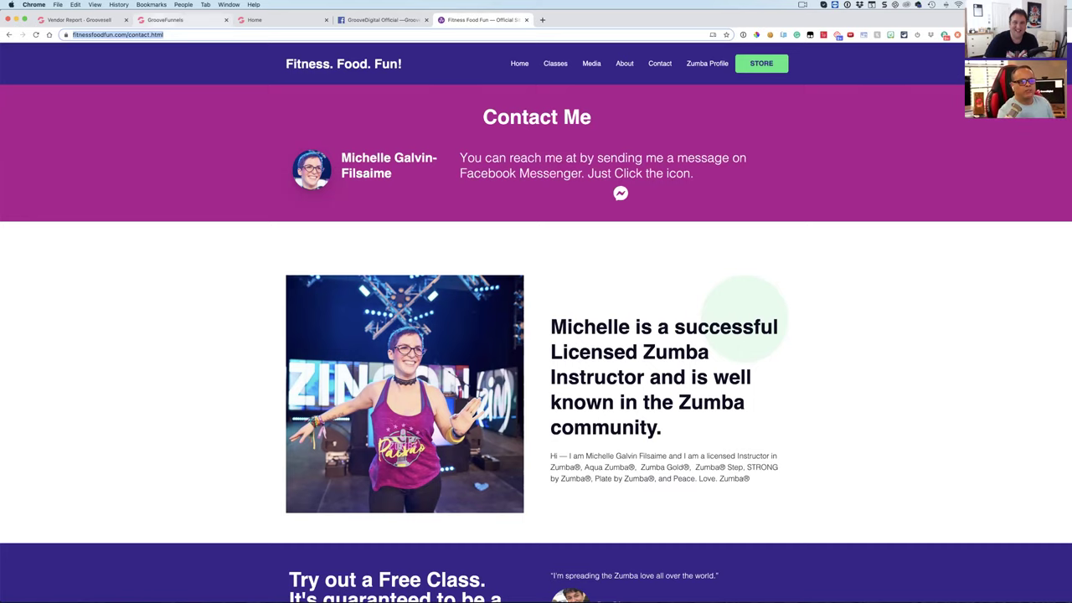
{"action": "key", "text": "super+2"}
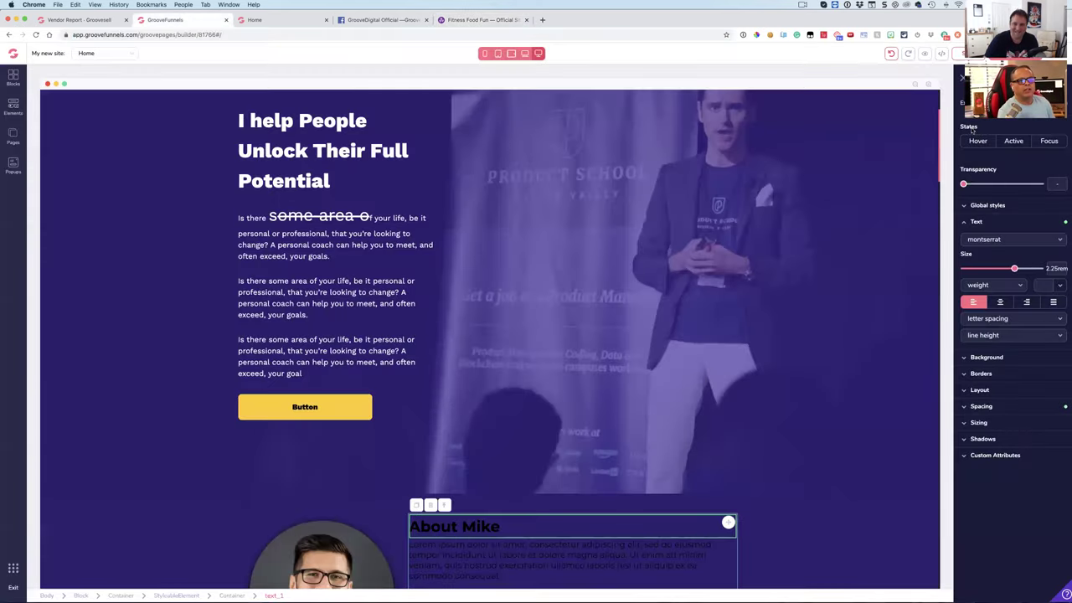
{"action": "left_click", "coordinate": [971, 130]}
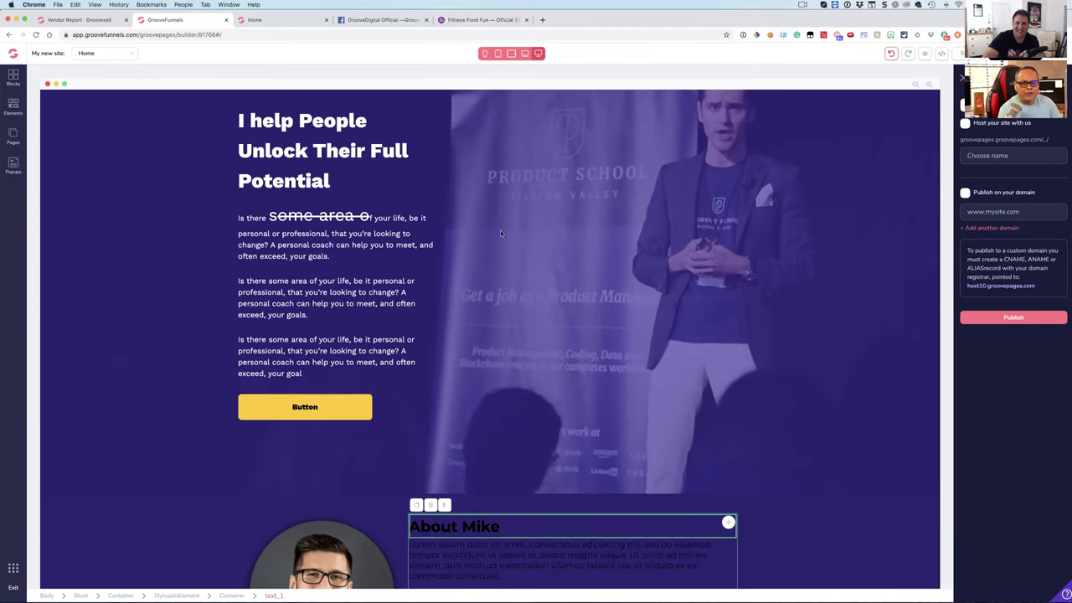
Step: Scroll the publishing options to the custom domain field, then close the publish sidebar
{"action": "scroll", "coordinate": [470, 229], "scroll_direction": "down", "scroll_amount": 1}
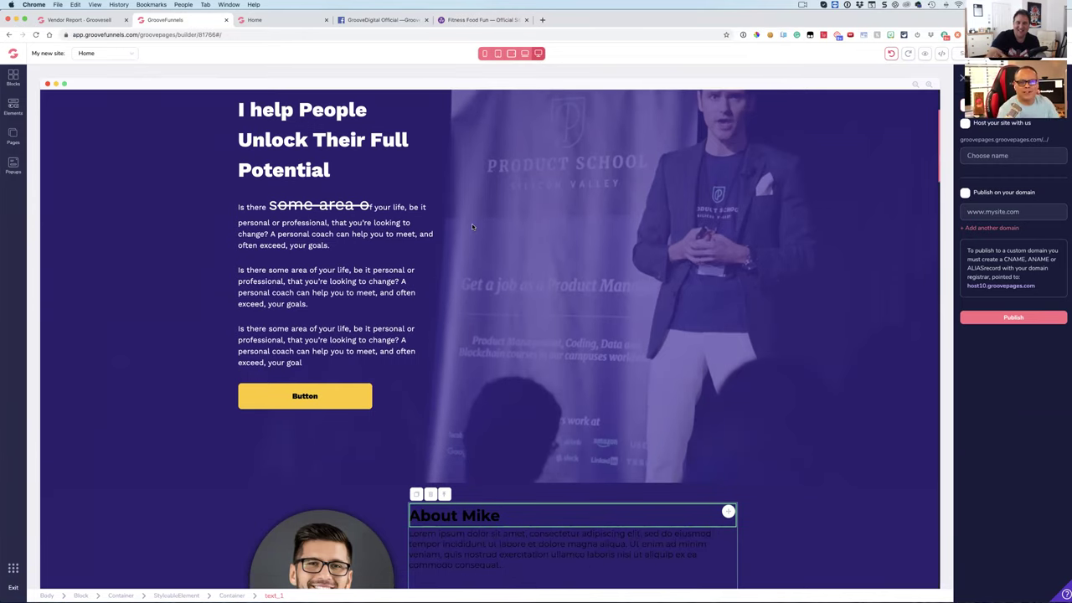
{"action": "scroll", "coordinate": [472, 226], "scroll_direction": "down", "scroll_amount": 2}
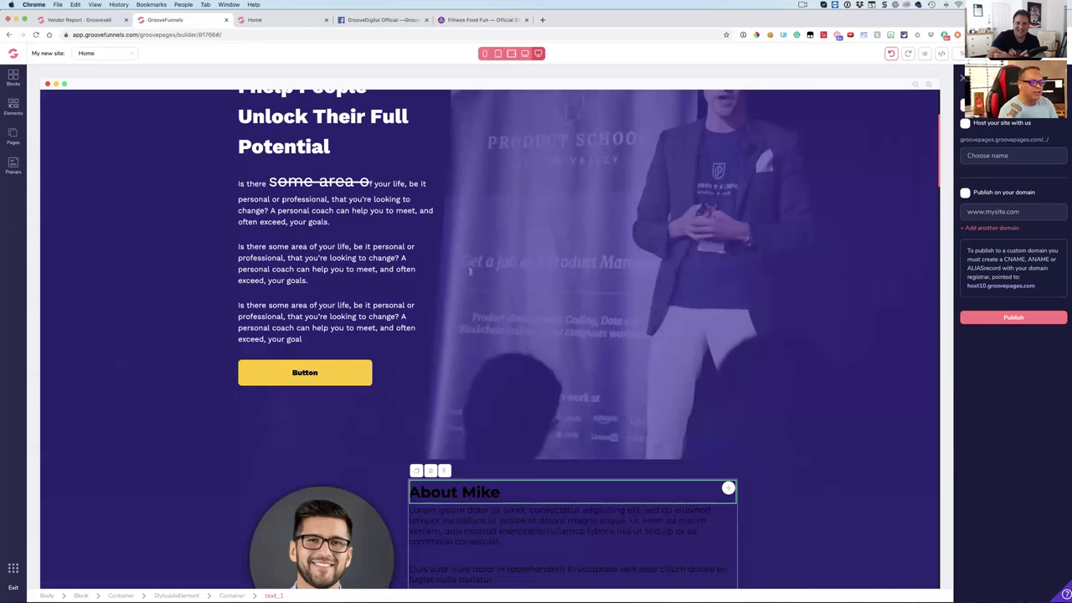
{"action": "scroll", "coordinate": [499, 309], "scroll_direction": "down", "scroll_amount": 5}
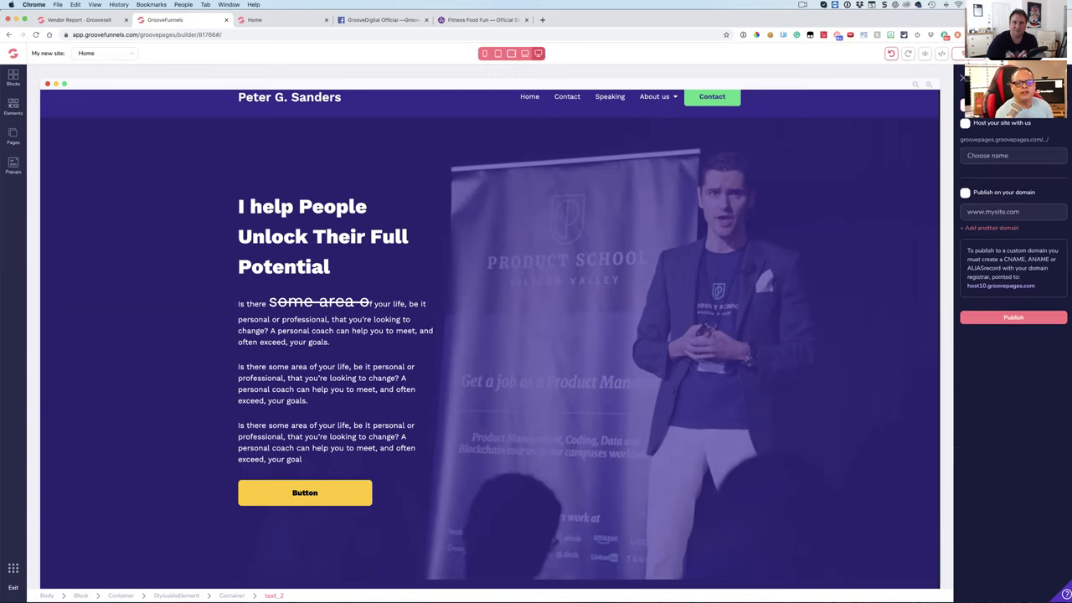
{"action": "left_click", "coordinate": [977, 211]}
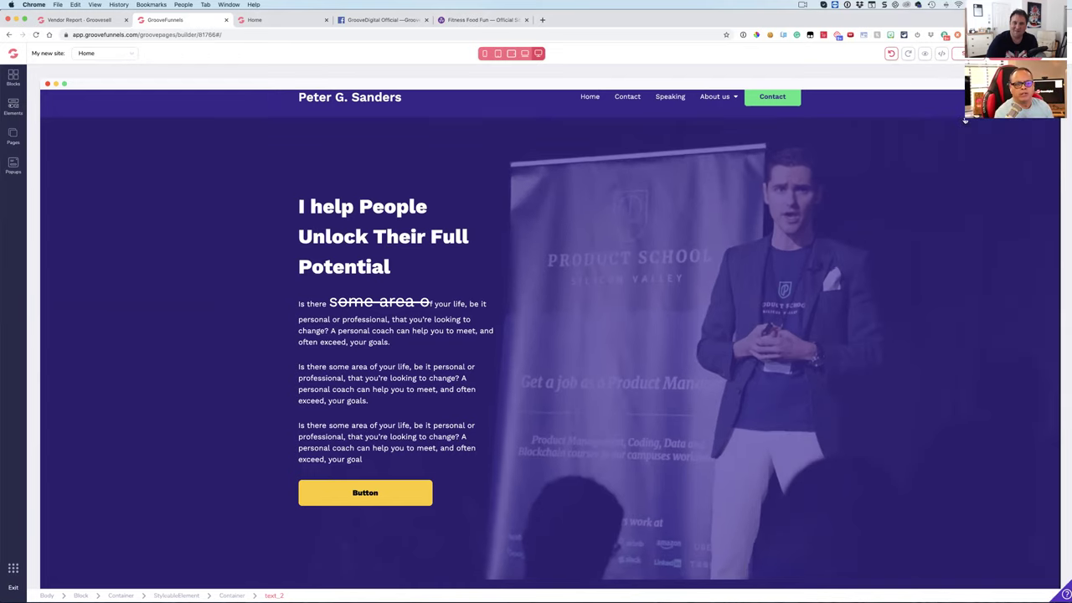
{"action": "left_click", "coordinate": [1038, 53]}
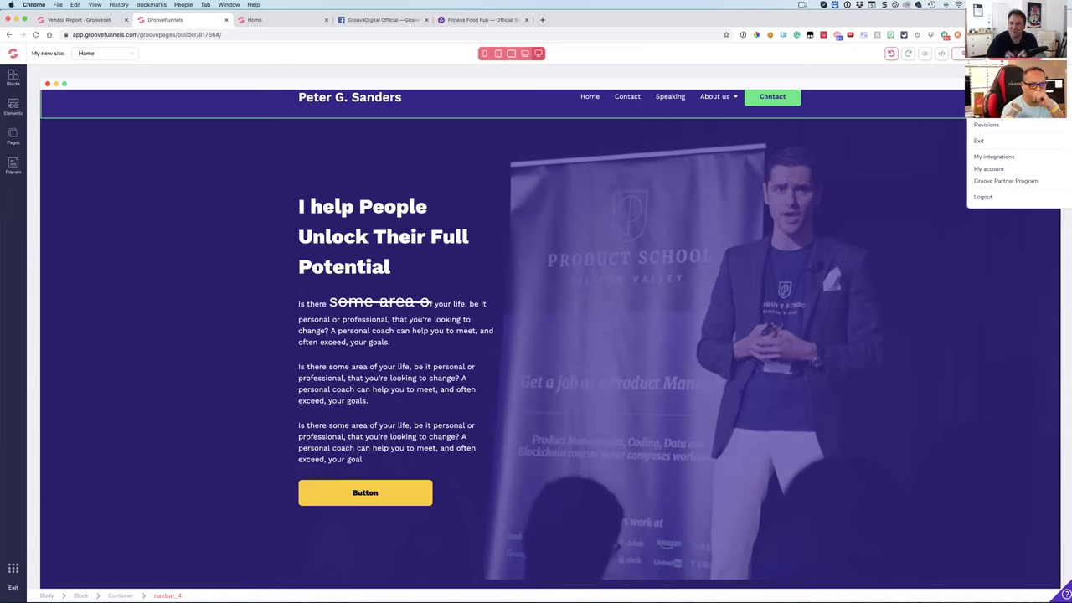
Step: Dismiss the account list and return to the GrooveFunnels dashboard via the logo
{"action": "left_click", "coordinate": [528, 127]}
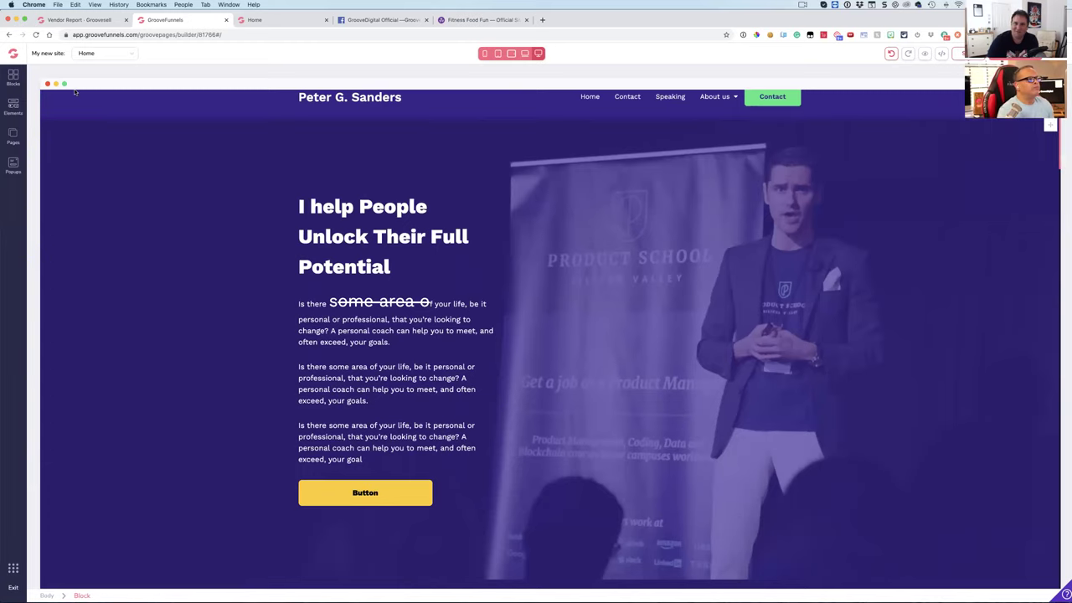
{"action": "left_click", "coordinate": [13, 56]}
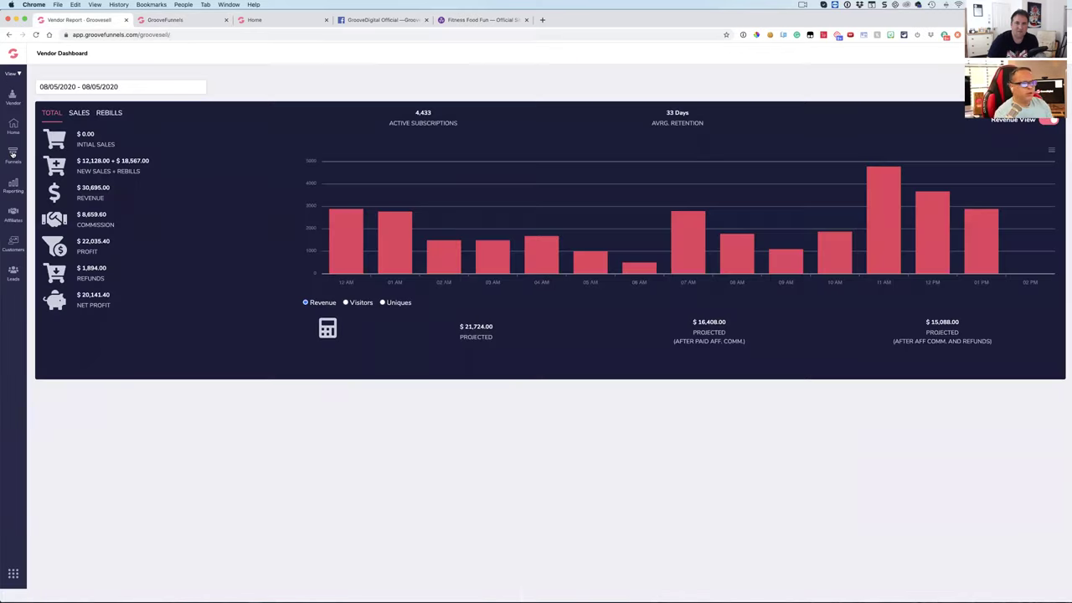
Step: Show GrooveSell's product funnels, then load groovejv.com in a new tab, fixing the 'grooveejv.com' typo
{"action": "left_click", "coordinate": [13, 154]}
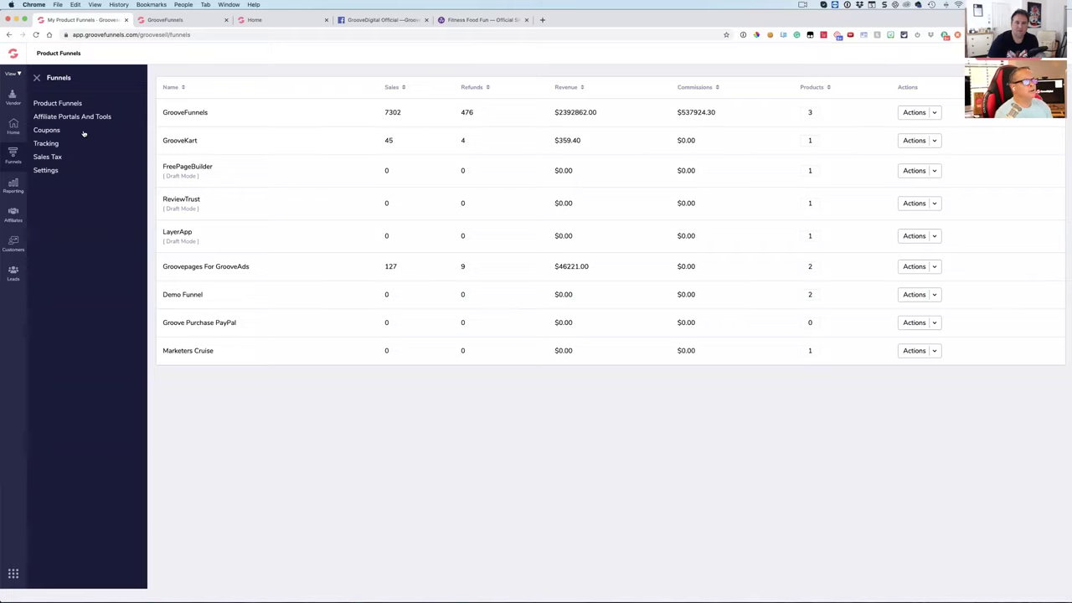
{"action": "left_click", "coordinate": [543, 20]}
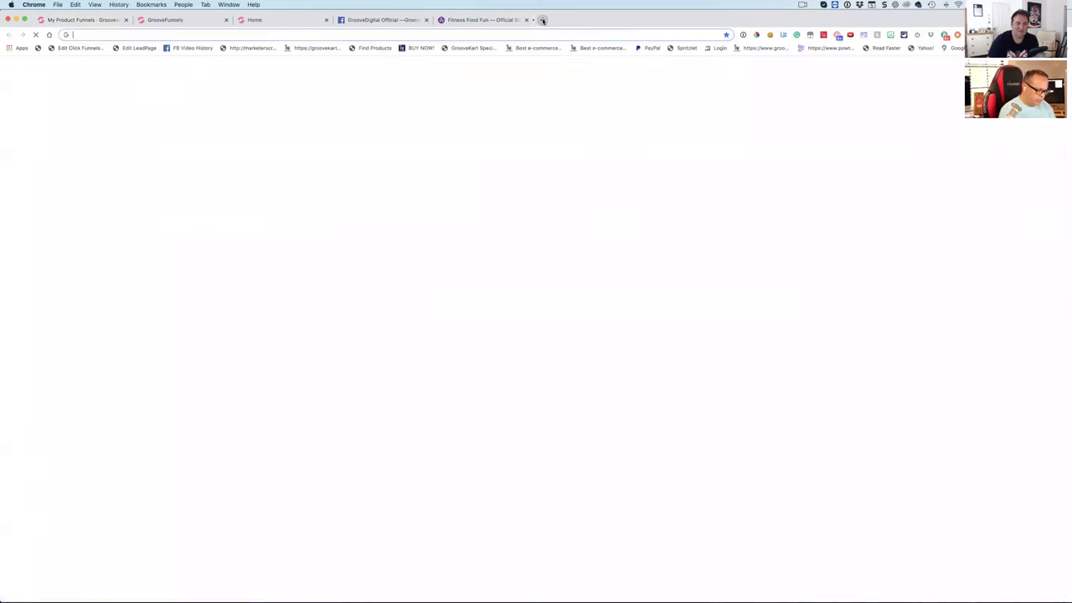
{"action": "type", "text": "groove"}
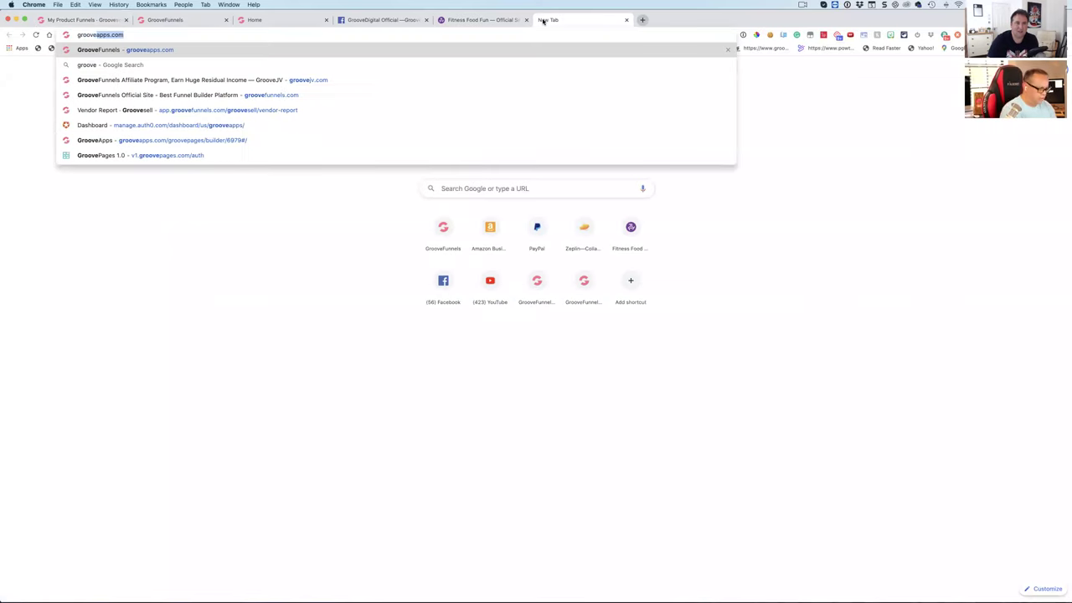
{"action": "type", "text": "ejv.com"}
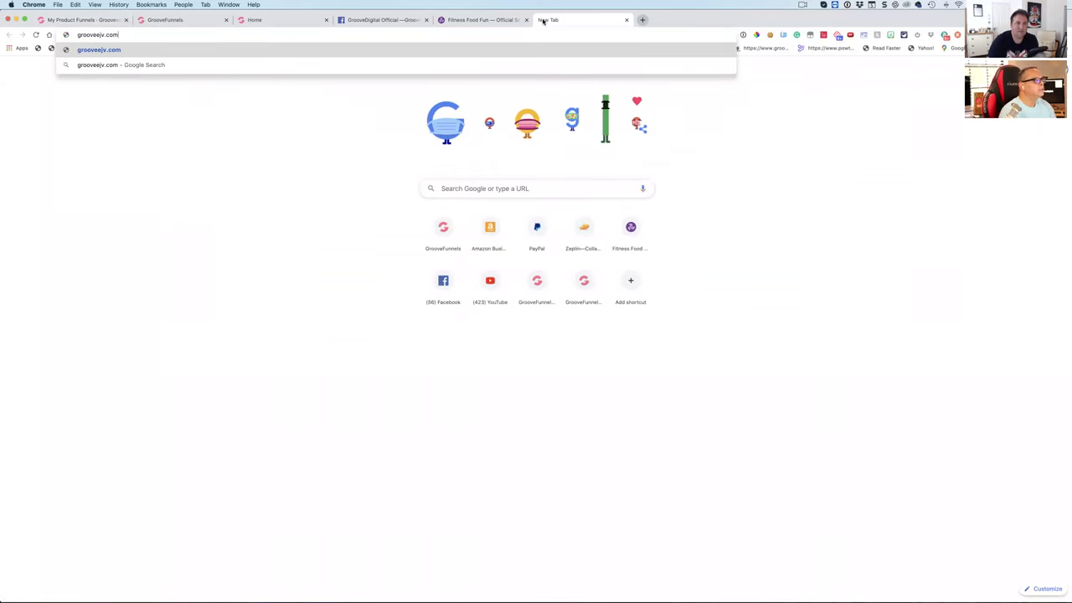
{"action": "key", "text": "Return"}
{"action": "left_click", "coordinate": [83, 36]}
{"action": "left_click", "coordinate": [107, 36]}
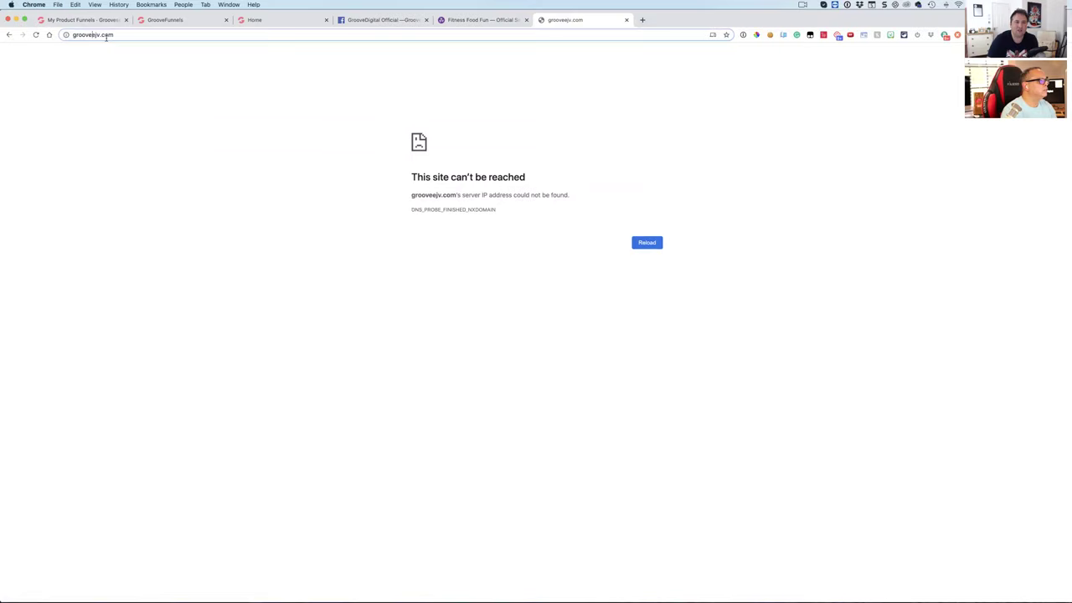
{"action": "key", "text": "Return"}
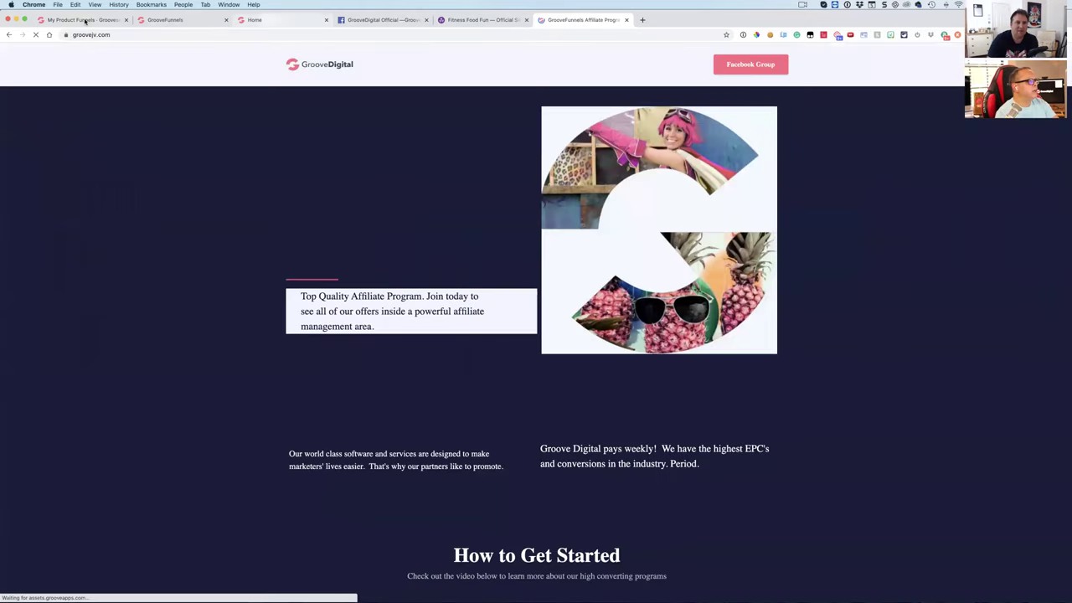
{"action": "key", "text": "super+3"}
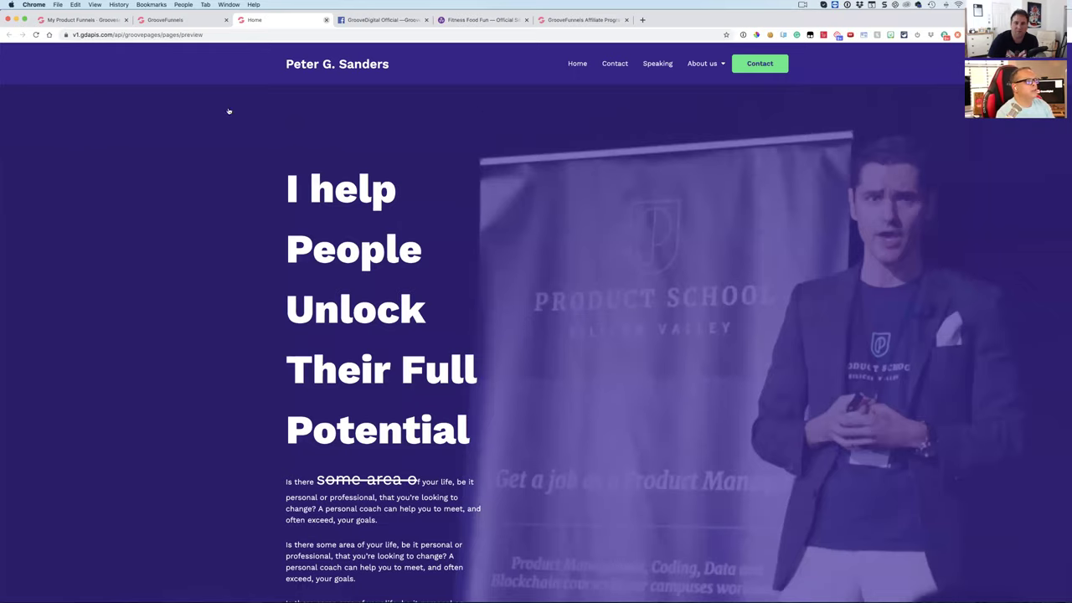
Step: Close the Home preview tab to reveal GrooveSell's Product Funnels list
{"action": "key", "text": "super+w"}
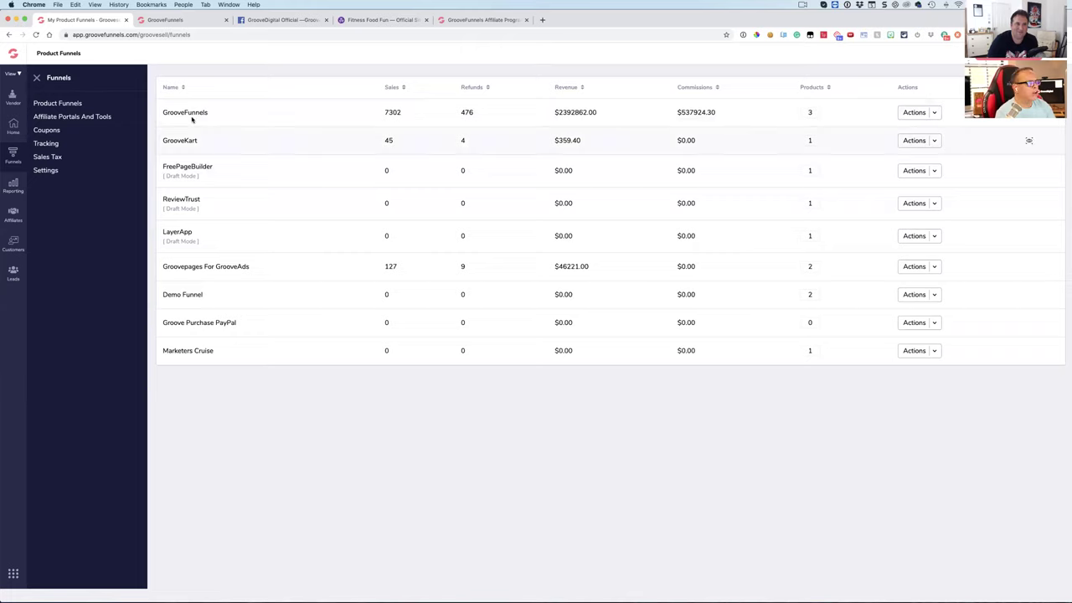
Step: Open Manage Products for the GrooveFunnels funnel and edit its first product
{"action": "left_click", "coordinate": [916, 112]}
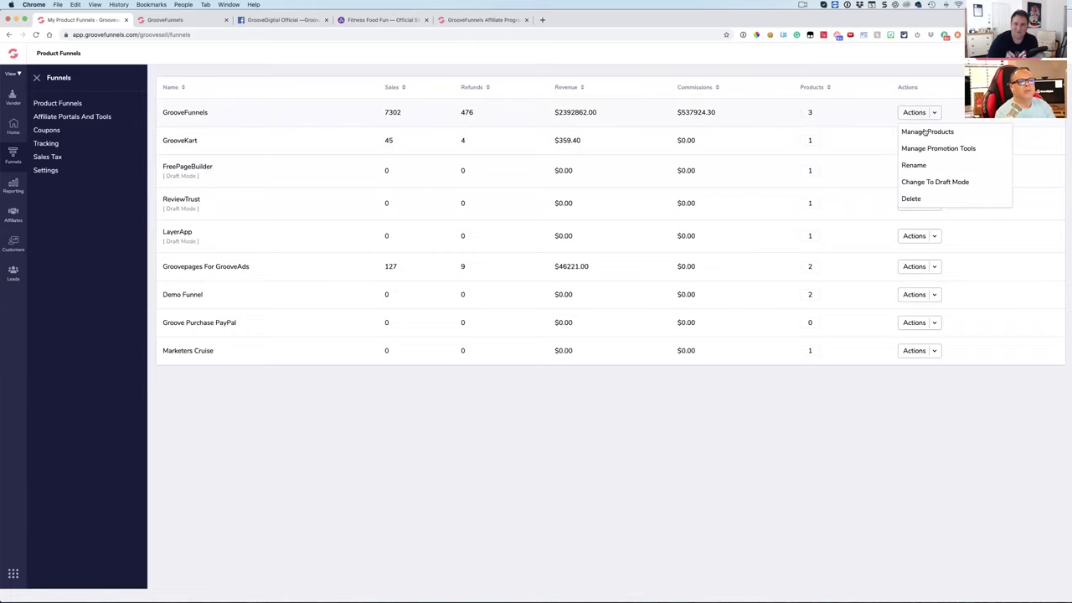
{"action": "left_click", "coordinate": [924, 132]}
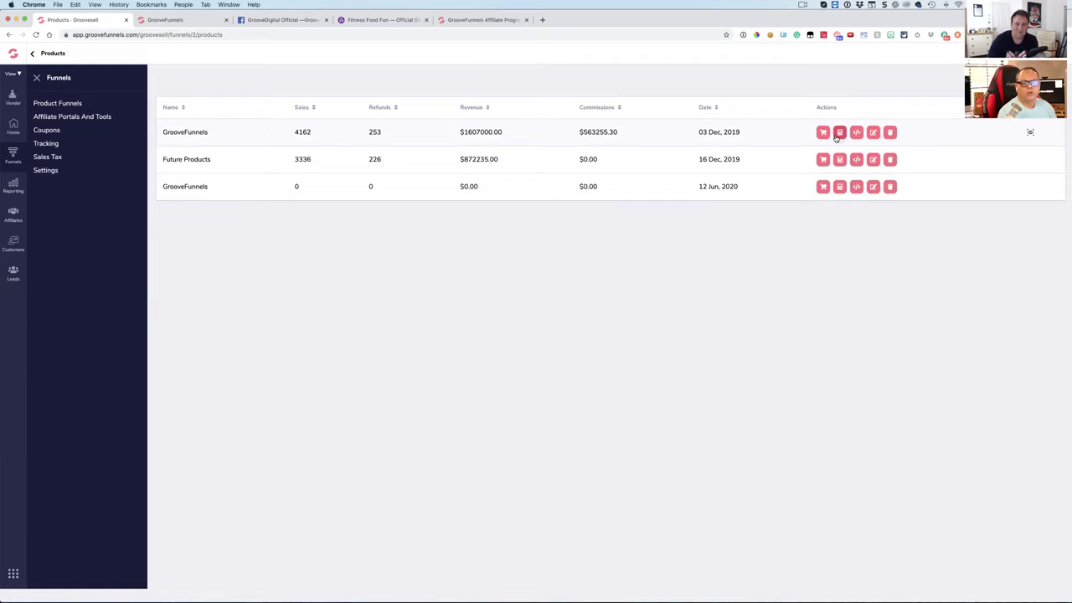
{"action": "left_click", "coordinate": [873, 133]}
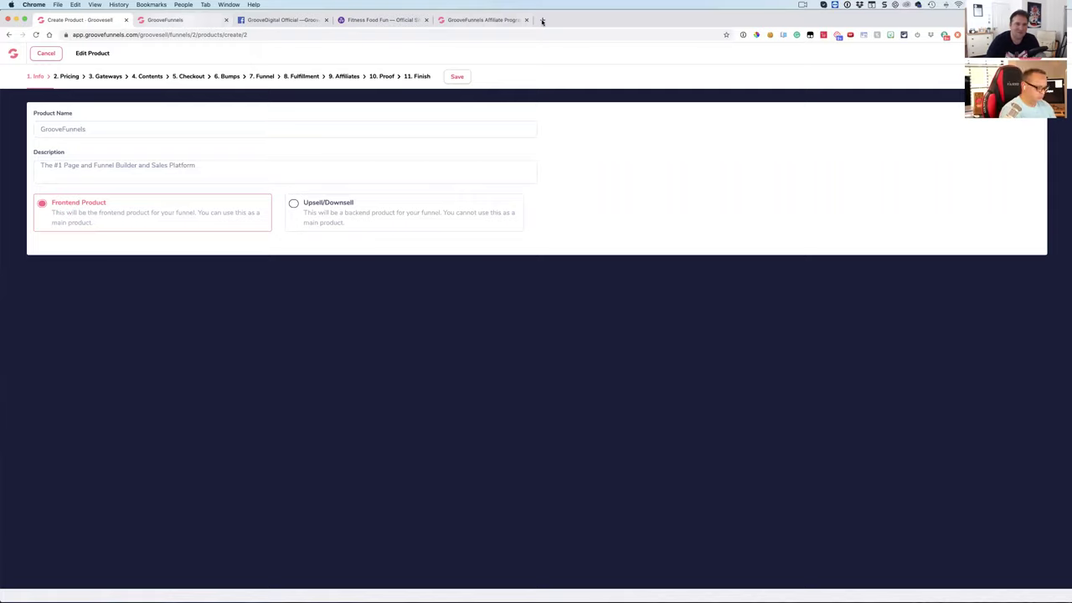
{"action": "key", "text": "ctrl+Tab"}
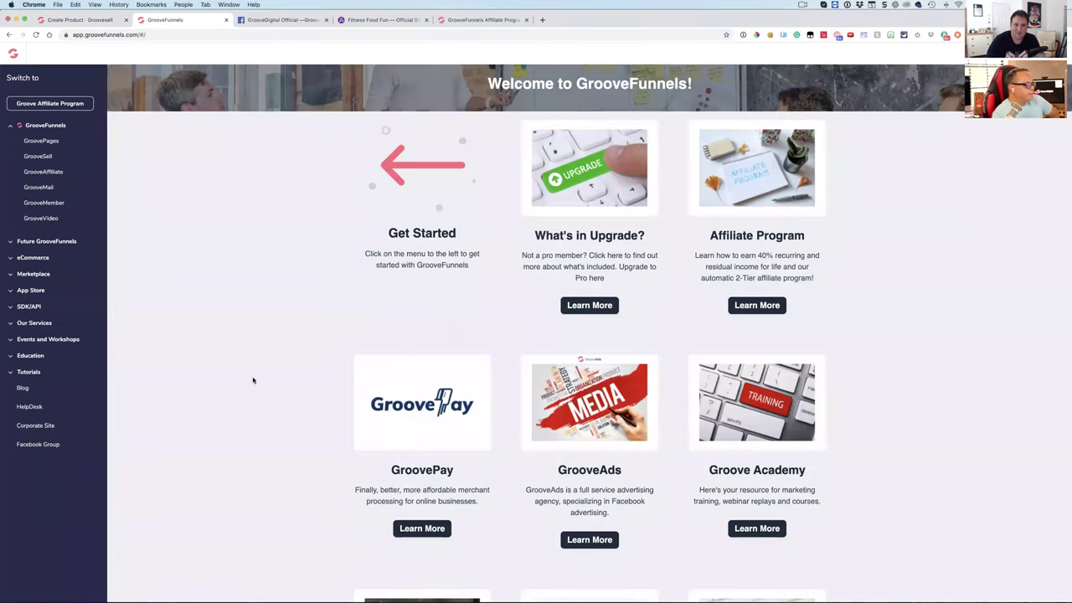
Step: Load groovefunnels.com in a new tab and scroll back to the top of the homepage
{"action": "key", "text": "super+t"}
{"action": "type", "text": "groovefunnels.com"}
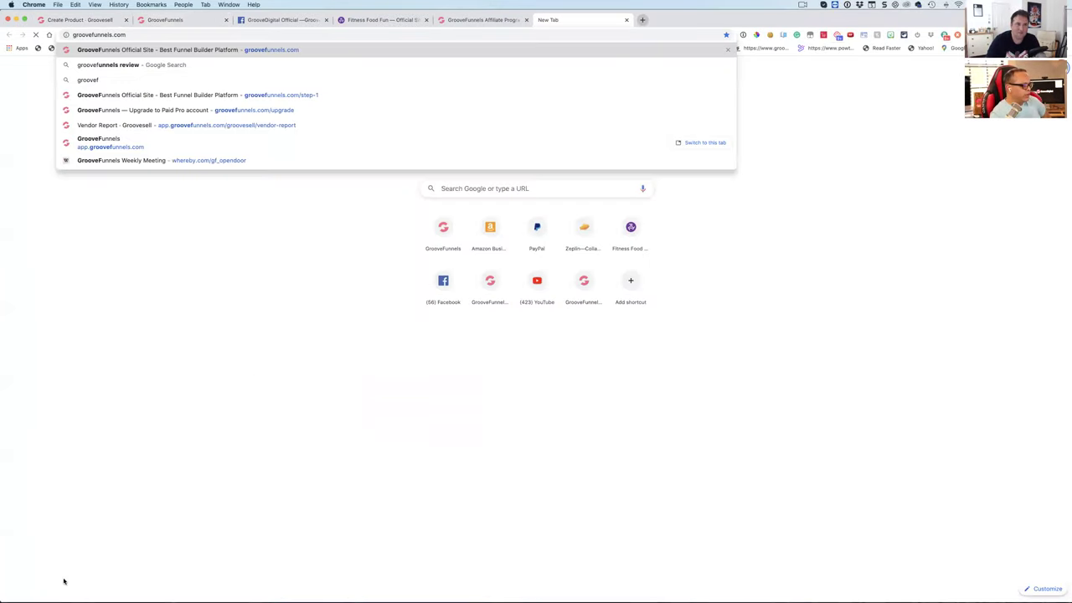
{"action": "key", "text": "Return"}
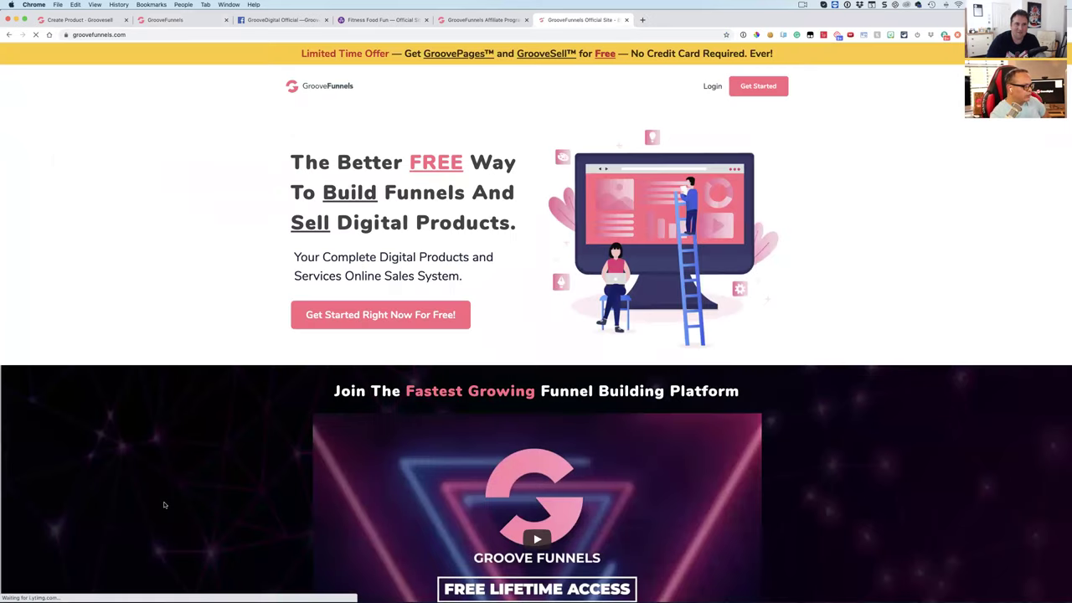
{"action": "scroll", "coordinate": [164, 504], "scroll_direction": "down", "scroll_amount": 3}
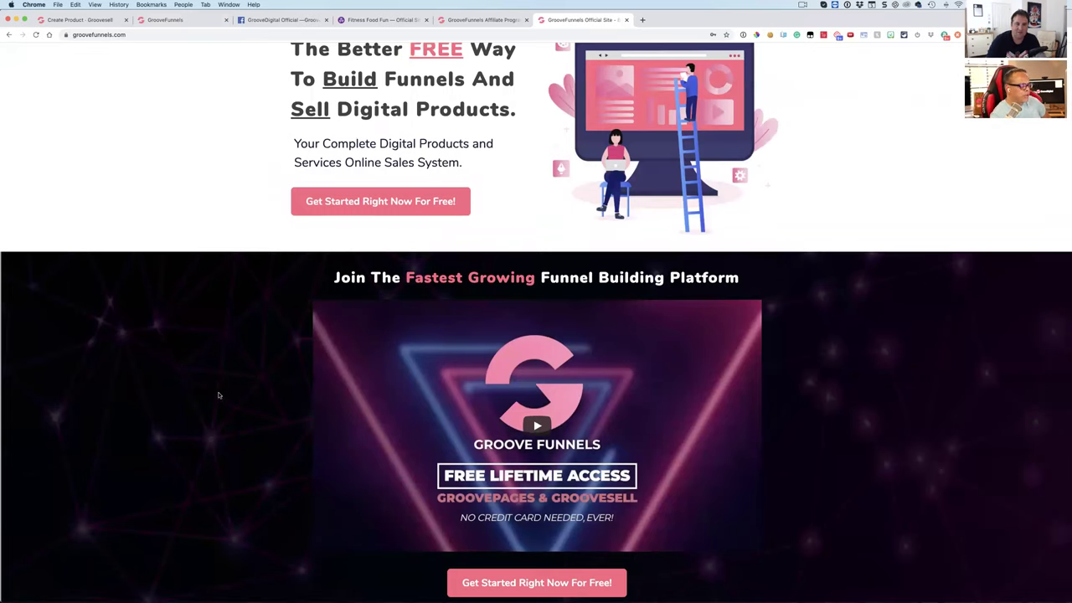
{"action": "scroll", "coordinate": [216, 396], "scroll_direction": "down", "scroll_amount": 5}
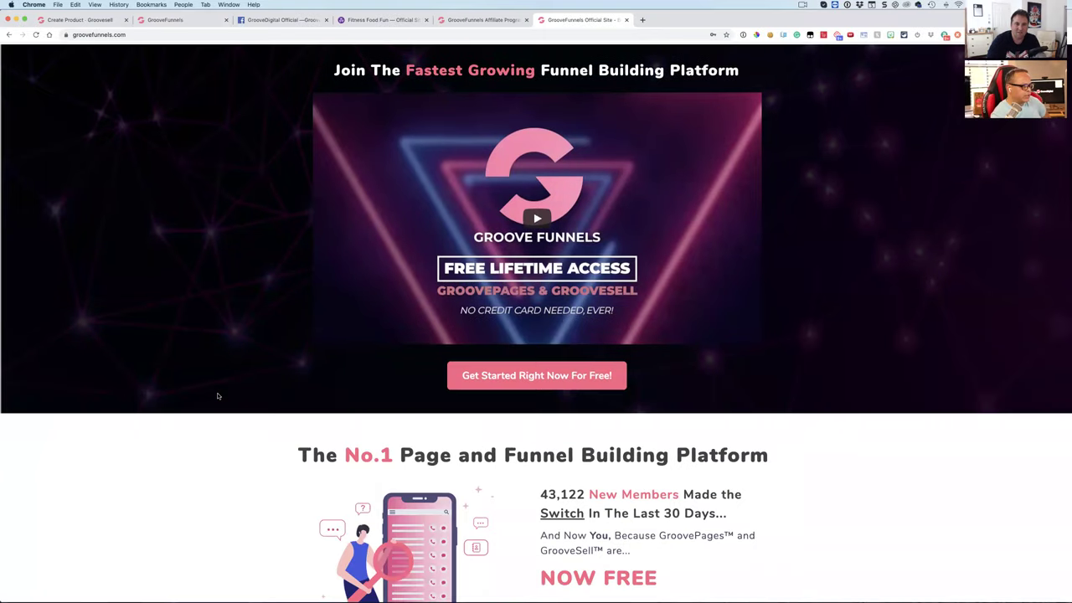
{"action": "scroll", "coordinate": [173, 591], "scroll_direction": "up", "scroll_amount": 5}
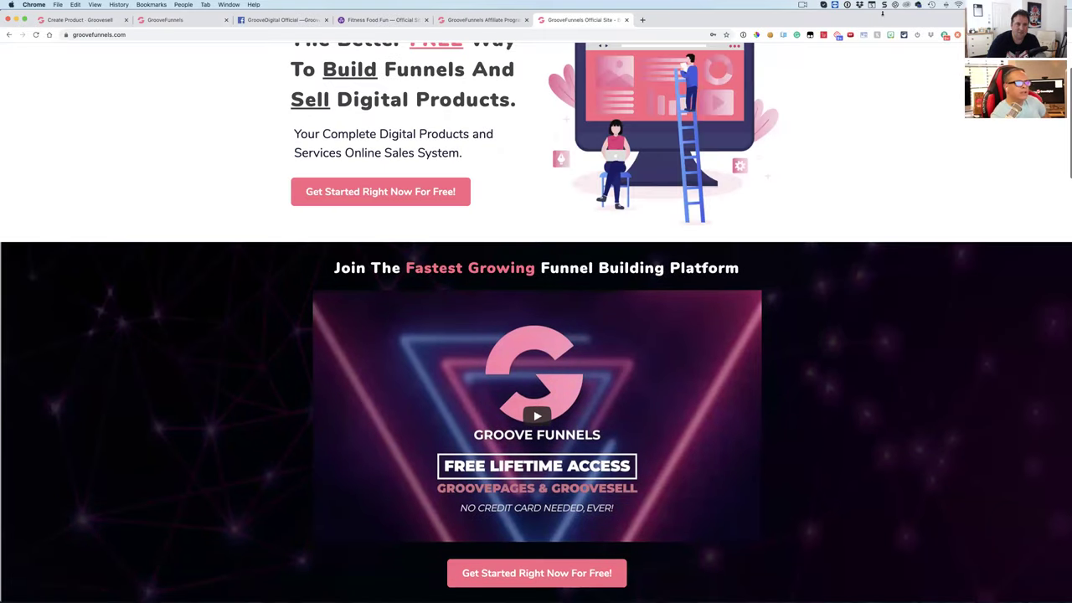
{"action": "scroll", "coordinate": [953, 31], "scroll_direction": "up", "scroll_amount": 3}
Step: Start a Snagit region capture of the homepage with its social-proof popup
{"action": "left_click", "coordinate": [756, 34]}
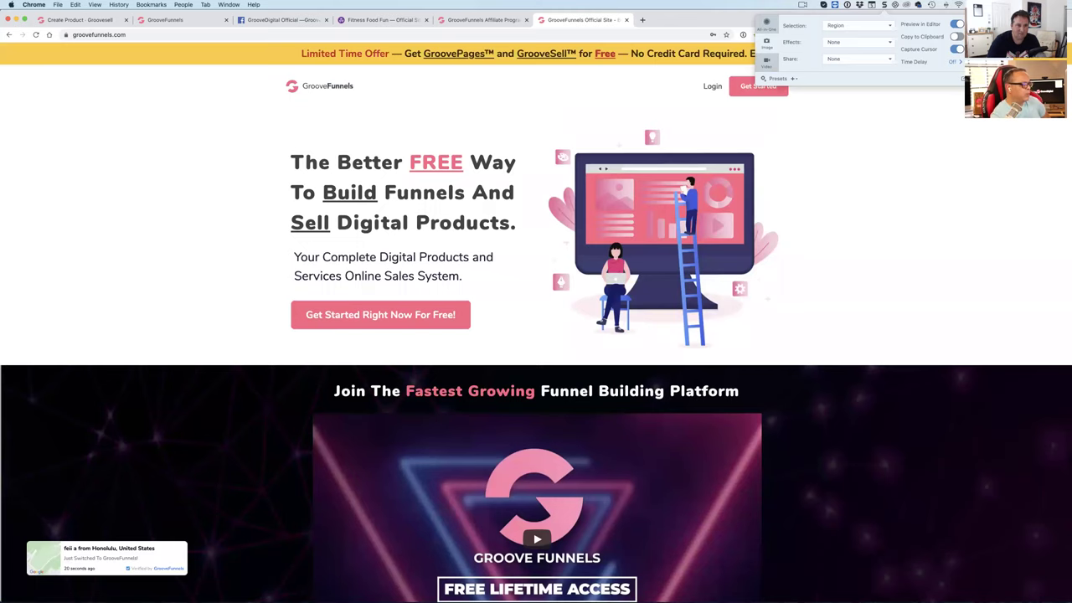
{"action": "left_click", "coordinate": [233, 185]}
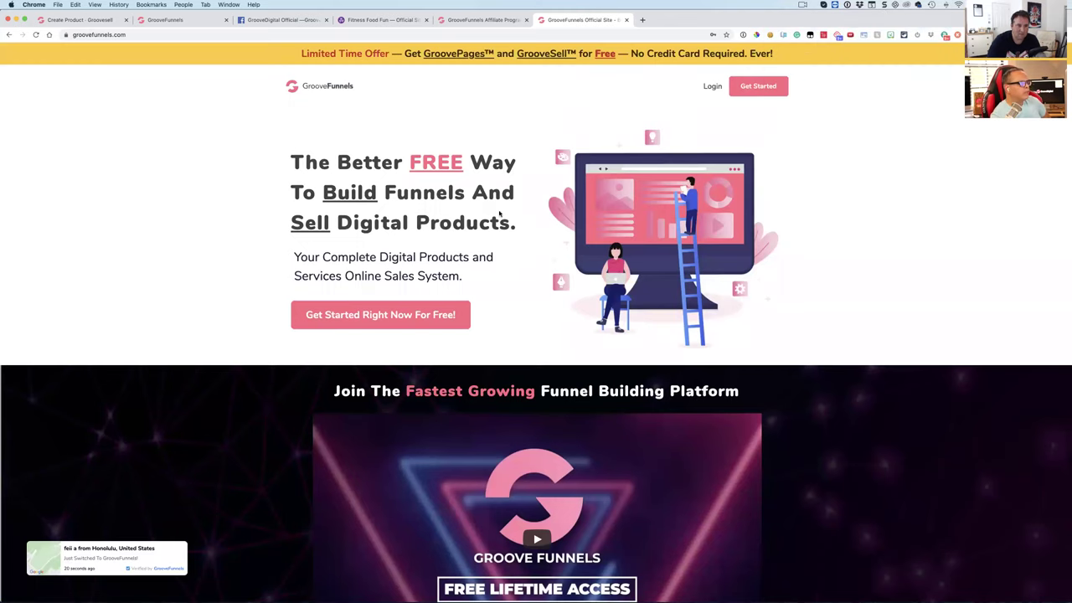
{"action": "key", "text": "super+shift+5"}
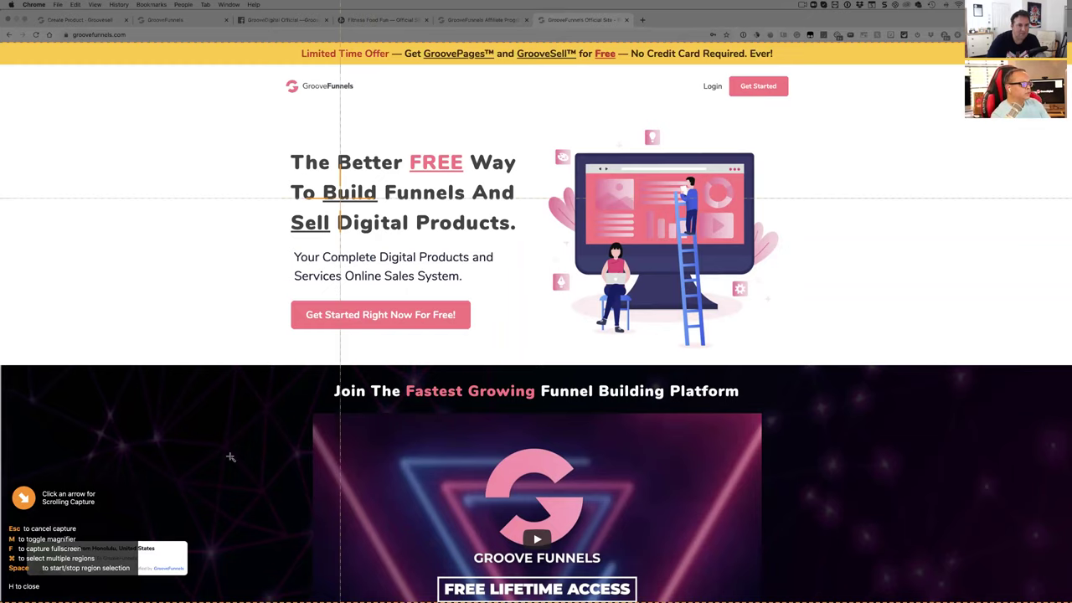
Step: Finish the 2560 × 1336 Snagit capture and return to Chrome
{"action": "key", "text": "Escape"}
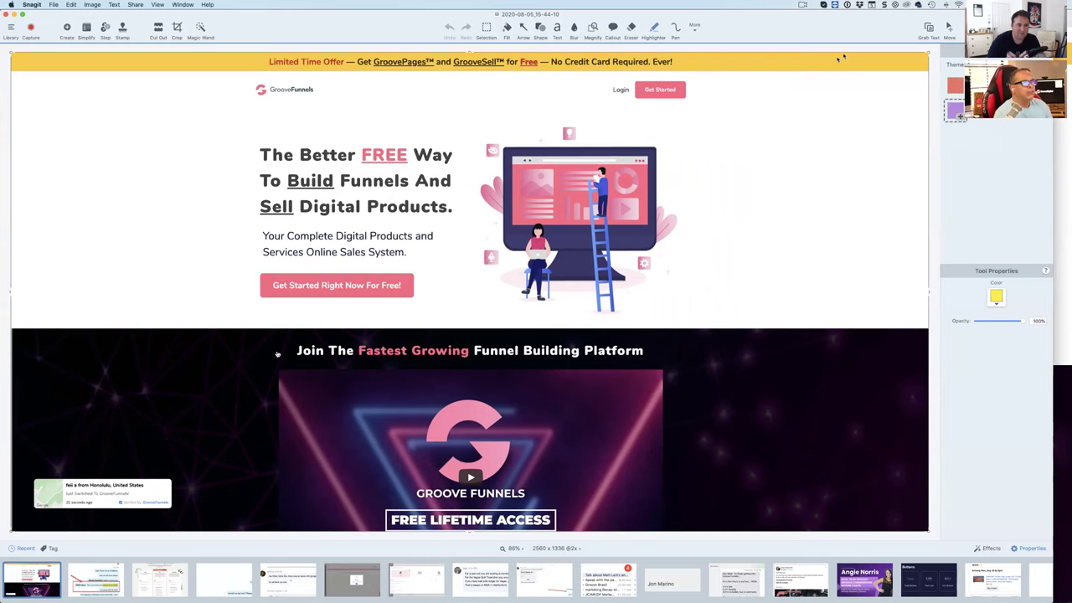
{"action": "key", "text": "super+Tab"}
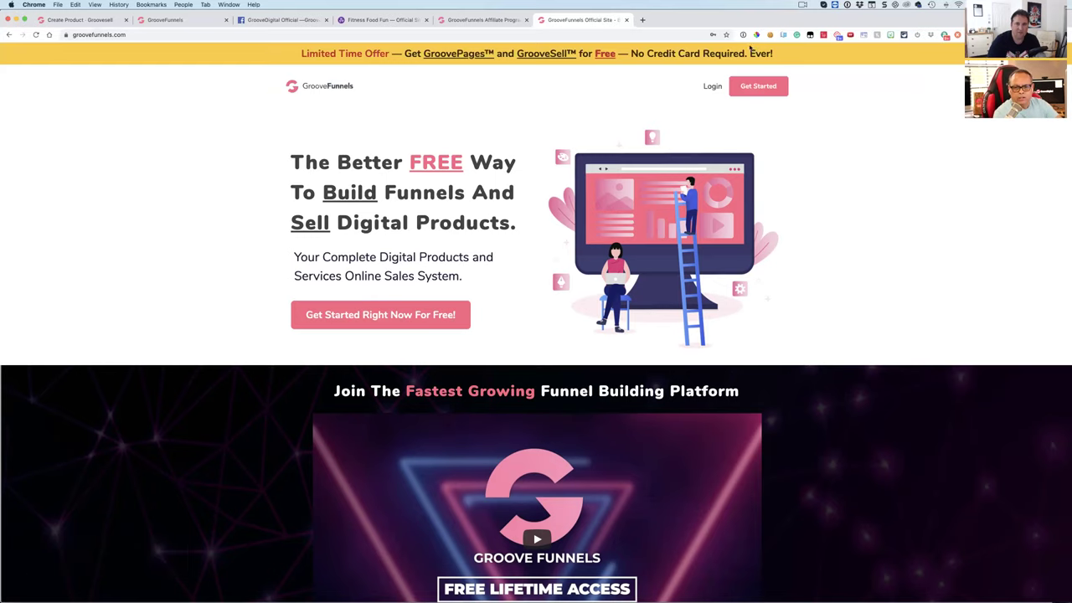
{"action": "left_click", "coordinate": [642, 20]}
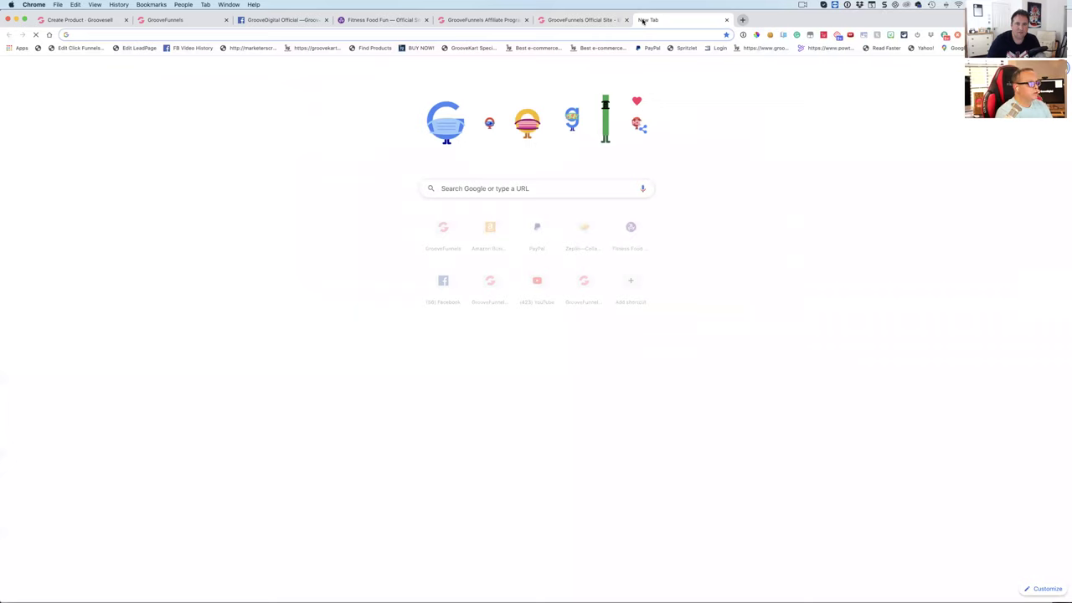
Step: Visit fomo.com and look over its pricing page
{"action": "type", "text": "fo"}
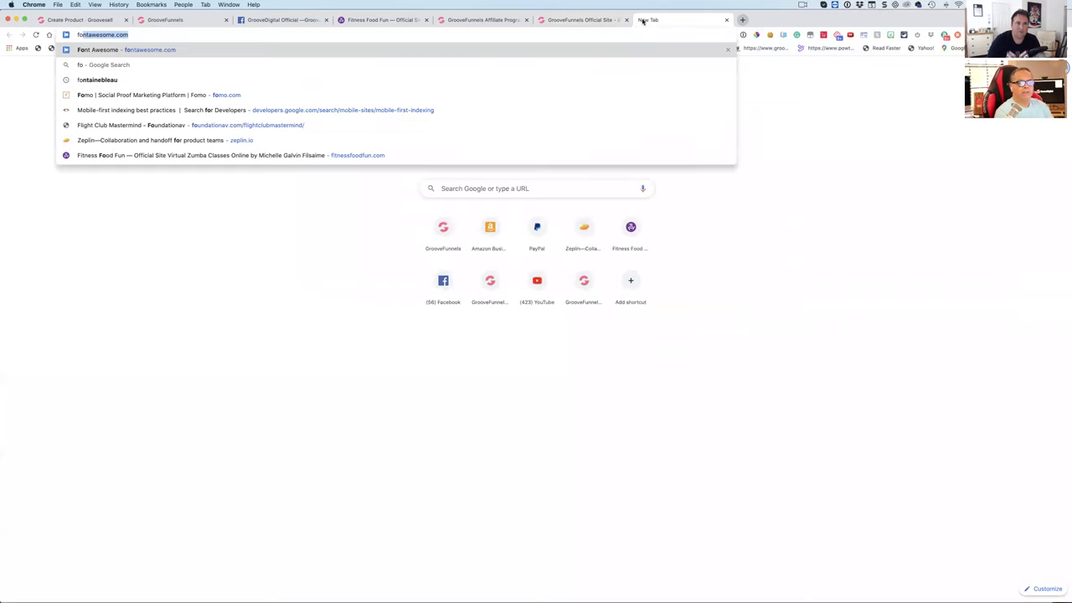
{"action": "type", "text": "mo"}
{"action": "key", "text": "Return"}
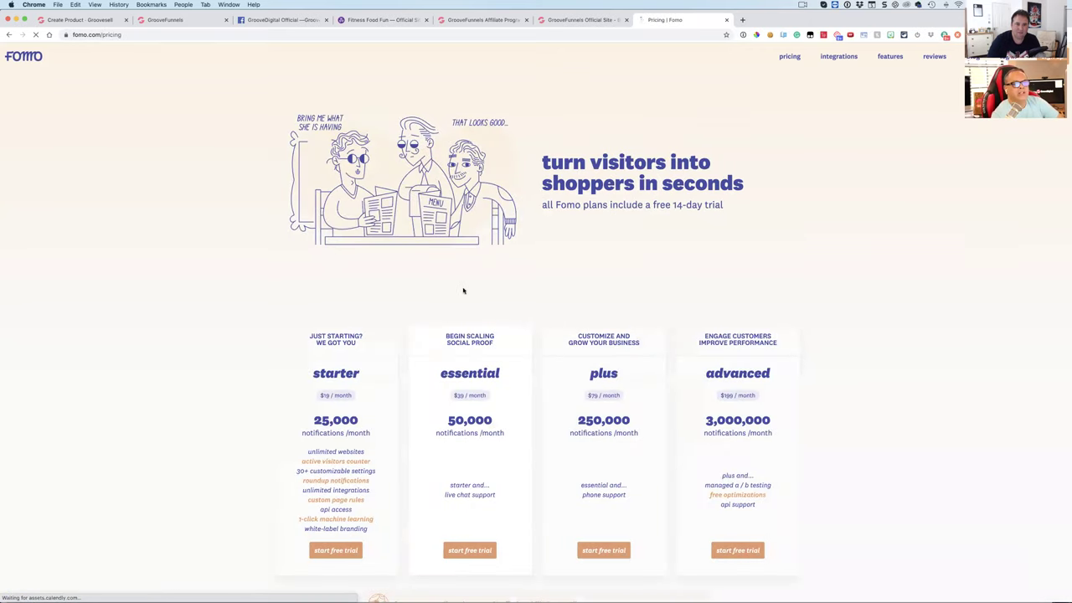
{"action": "scroll", "coordinate": [462, 289], "scroll_direction": "down", "scroll_amount": 3}
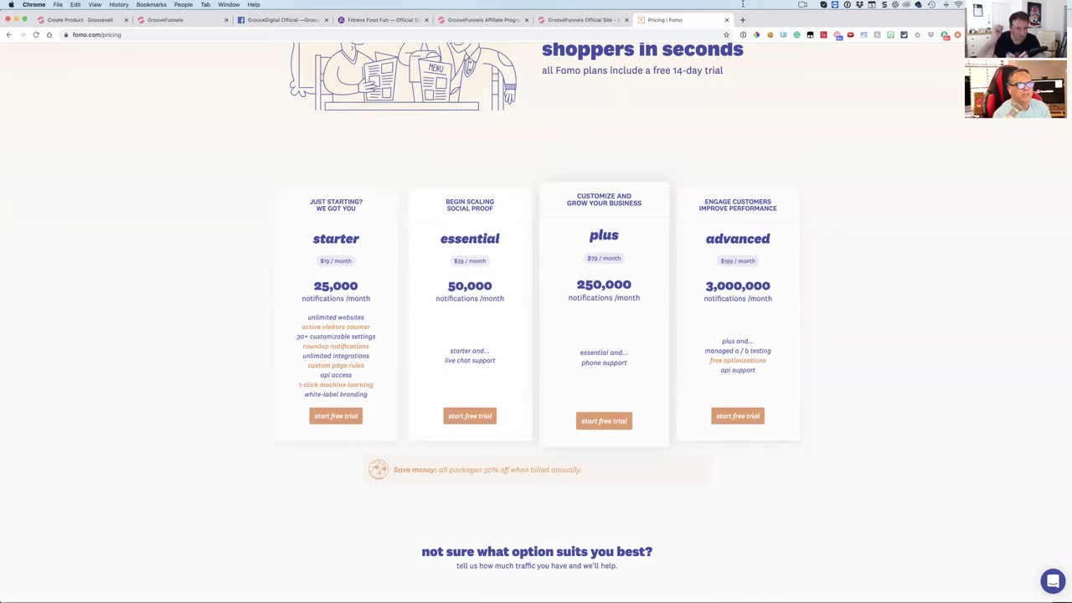
Step: Load useproof.com and set its pricing slider to 9,000 uniques/month (Essentials $599, Growth $799)
{"action": "left_click", "coordinate": [468, 36]}
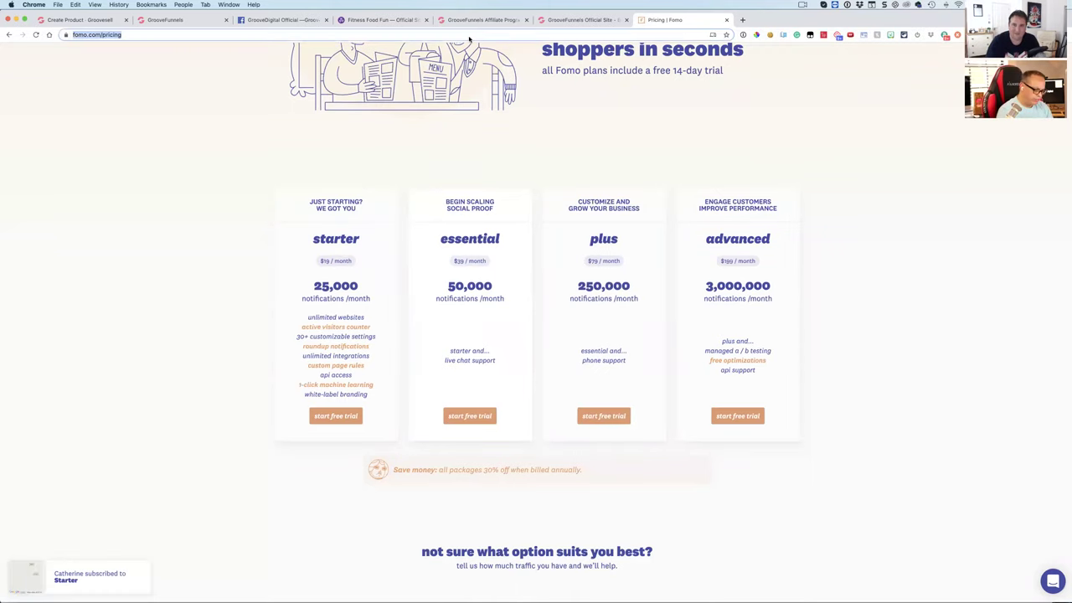
{"action": "type", "text": "us"}
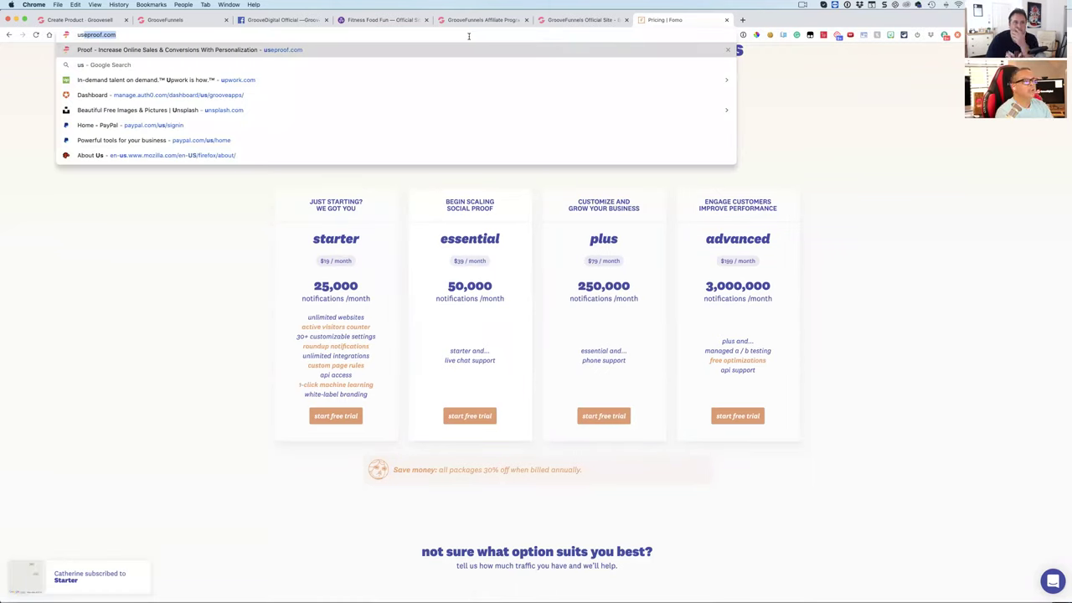
{"action": "type", "text": "epro"}
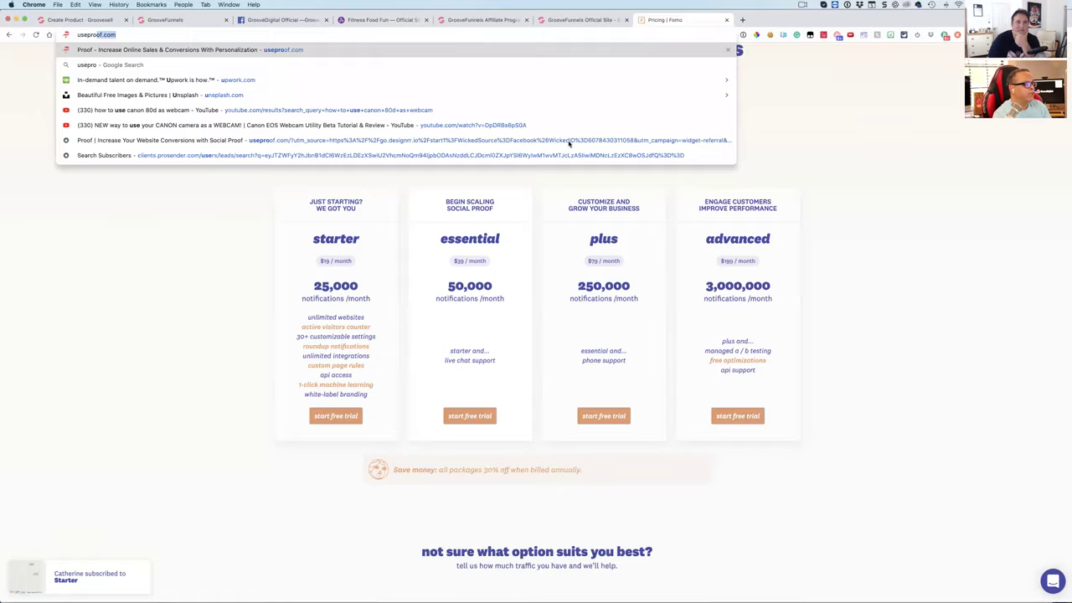
{"action": "key", "text": "Return"}
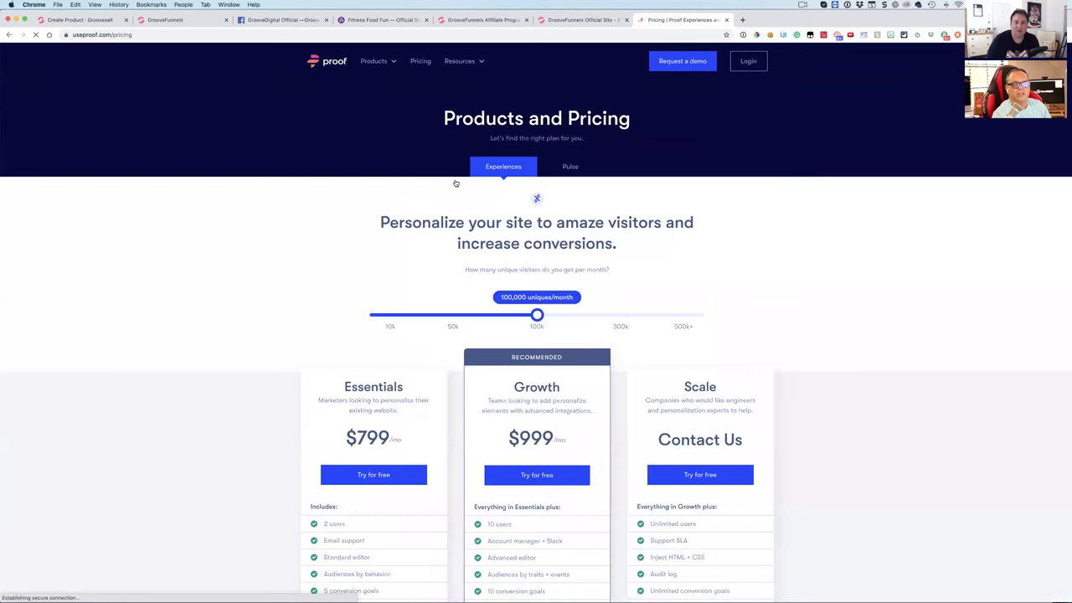
{"action": "scroll", "coordinate": [452, 184], "scroll_direction": "down", "scroll_amount": 2}
{"action": "left_click", "coordinate": [452, 182]}
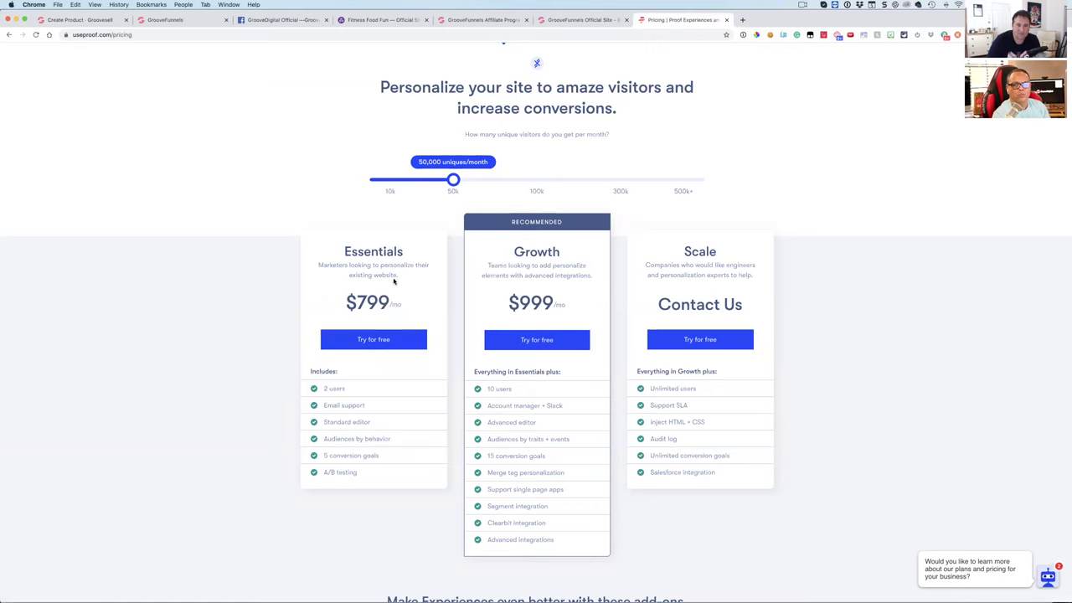
{"action": "left_click_drag", "start_coordinate": [453, 180], "coordinate": [390, 181]}
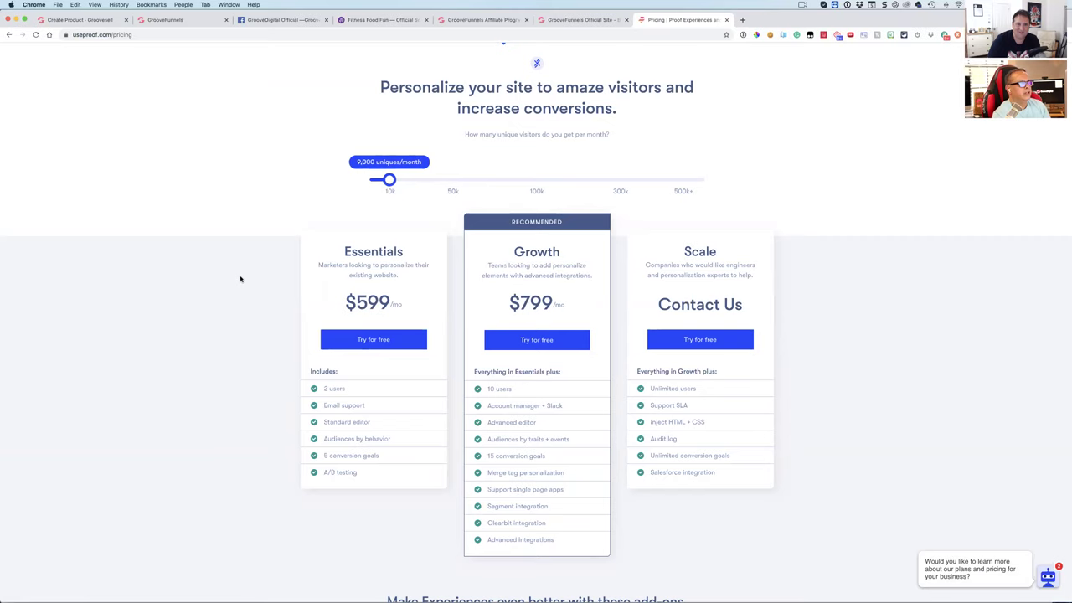
{"action": "scroll", "coordinate": [240, 277], "scroll_direction": "down", "scroll_amount": 1}
{"action": "scroll", "coordinate": [301, 117], "scroll_direction": "up", "scroll_amount": 4}
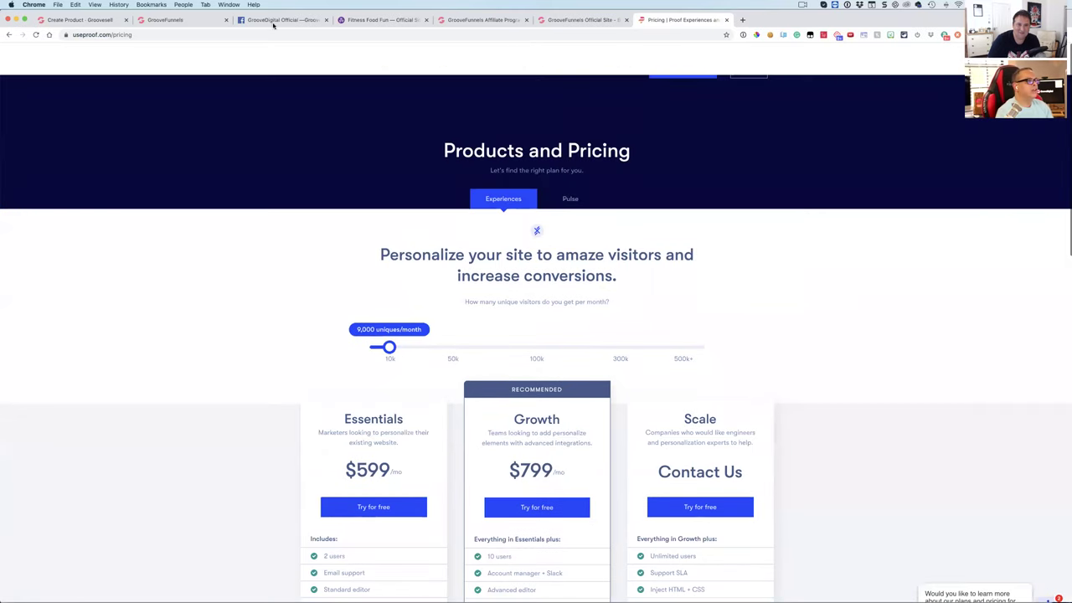
{"action": "left_click", "coordinate": [269, 33]}
{"action": "type", "text": "p"}
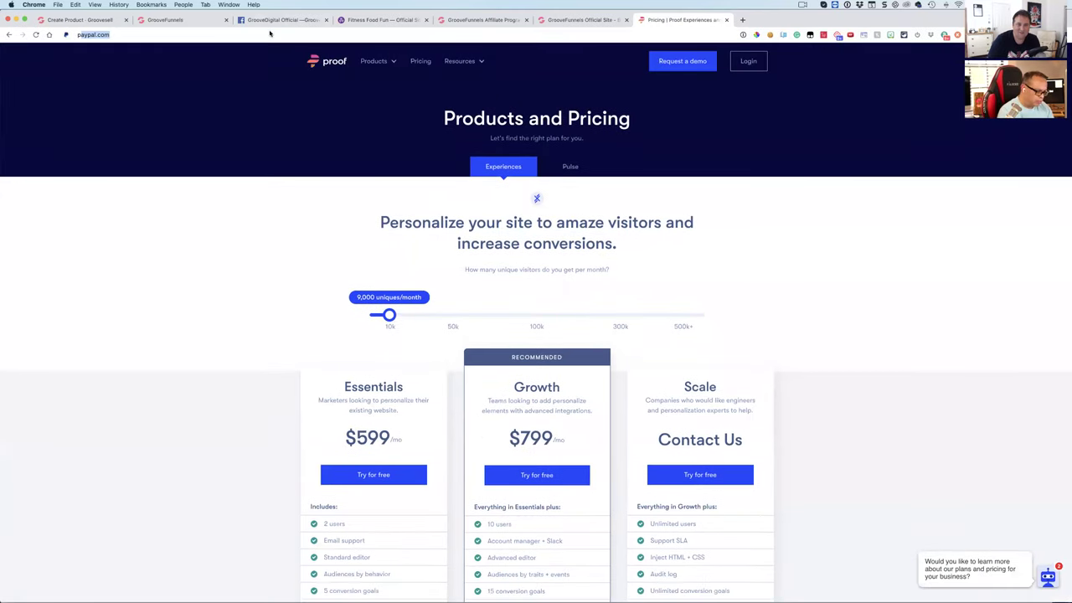
{"action": "type", "text": "ro"}
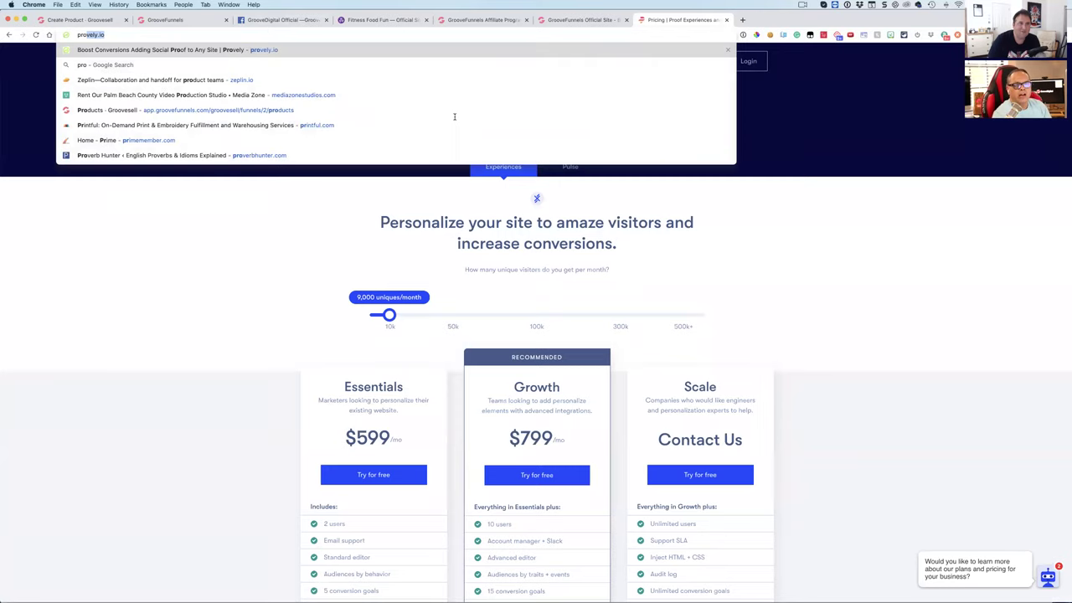
Step: Load Provely's pricing page, review the Ultimate plan's price, then close the tab
{"action": "key", "text": "Return"}
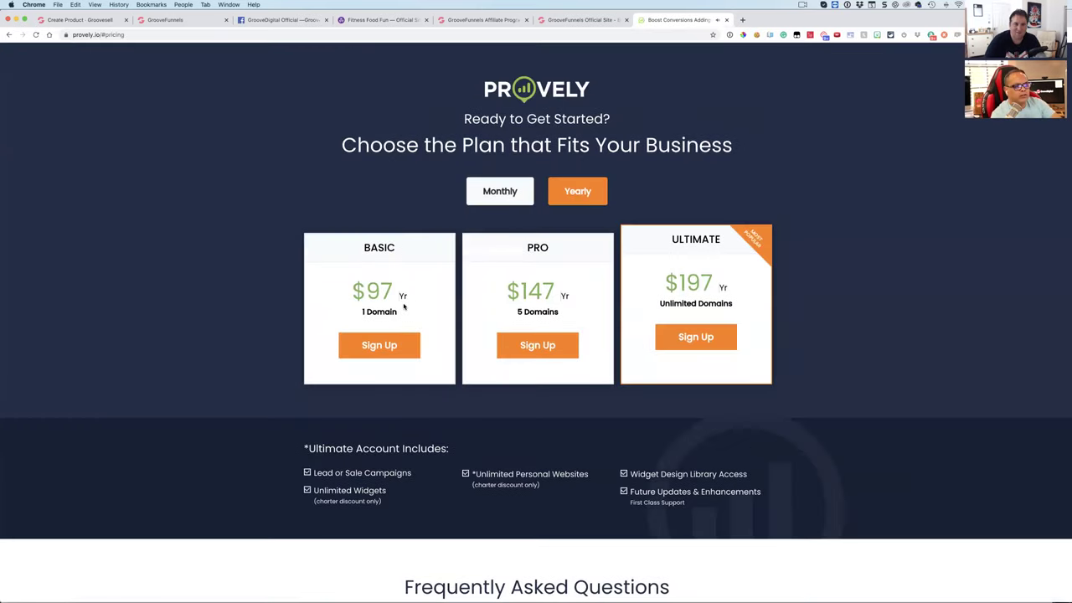
{"action": "left_click_drag", "start_coordinate": [669, 237], "coordinate": [713, 287]}
{"action": "left_click", "coordinate": [668, 145]}
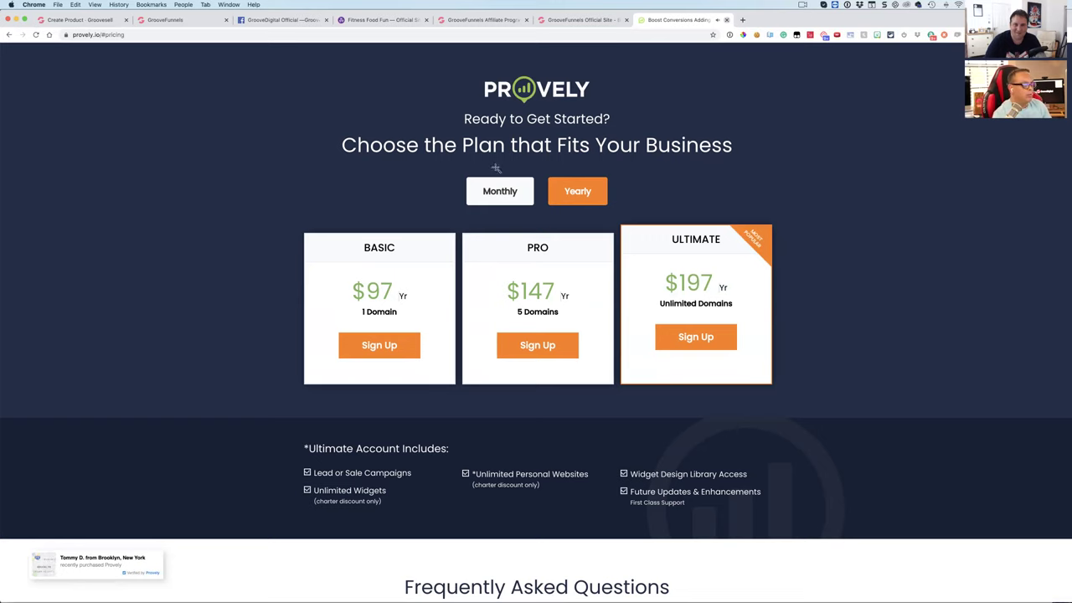
{"action": "key", "text": "super+w"}
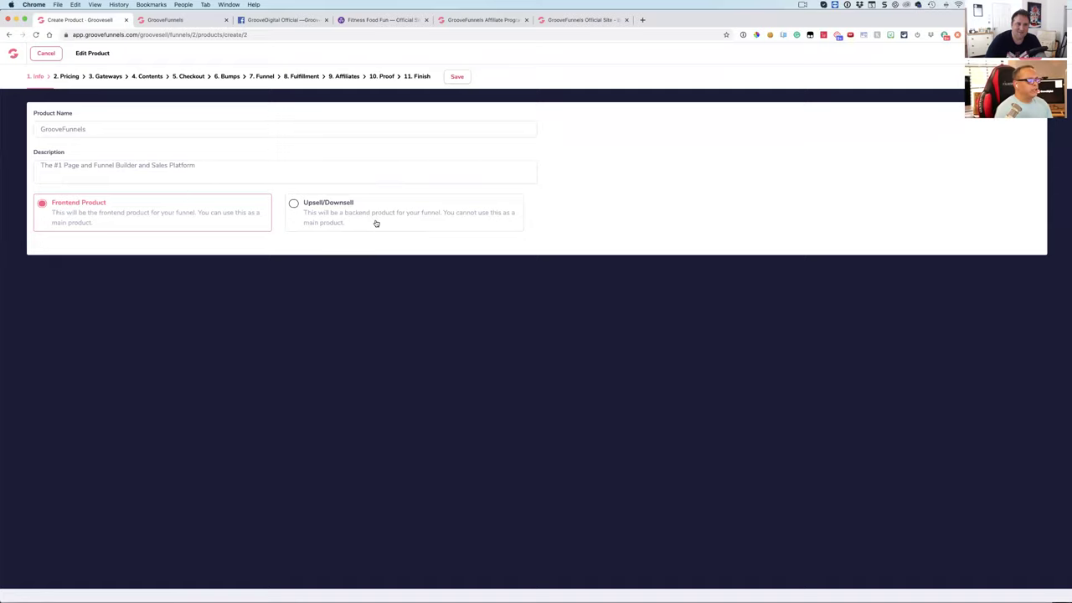
Step: View the Pricing step's $1-for-14-days, then $99 monthly plan, then go to Gateways
{"action": "left_click", "coordinate": [86, 78]}
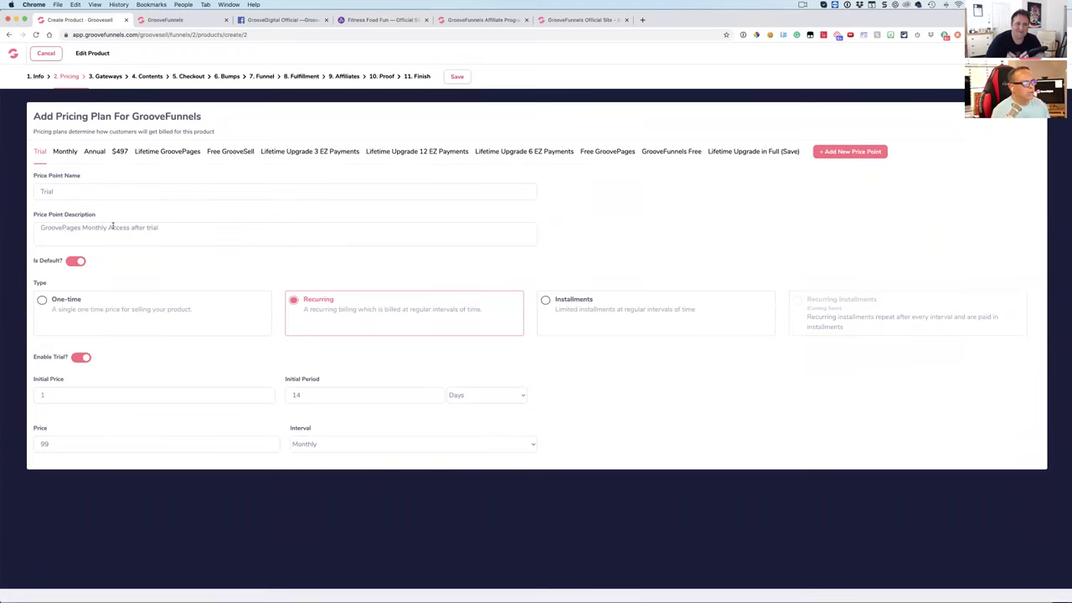
{"action": "left_click", "coordinate": [110, 77]}
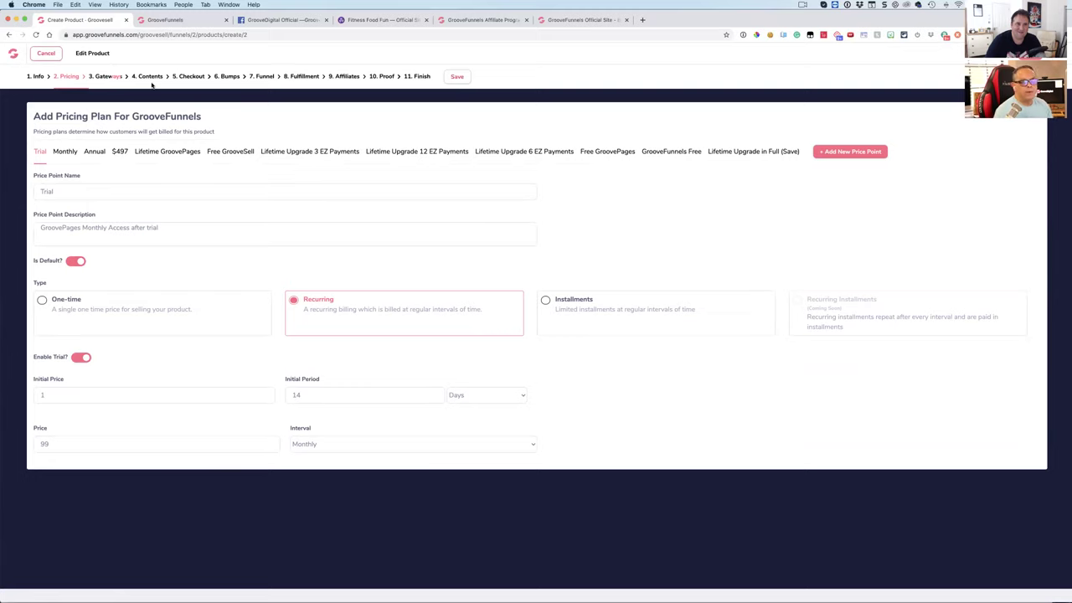
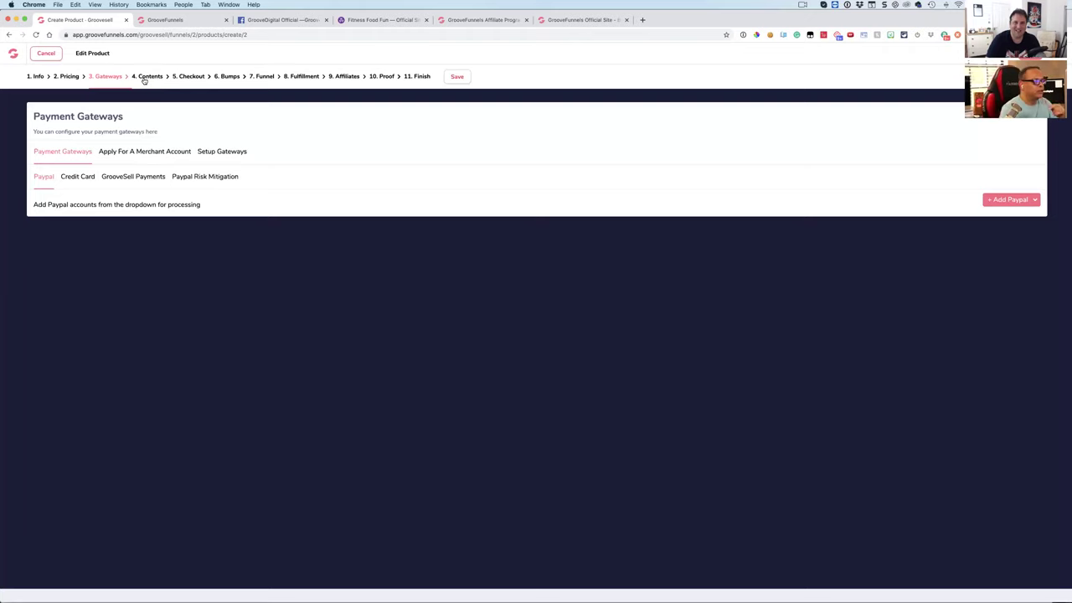
Step: Review the product's Sales Page and Thank You Page URLs under Contents
{"action": "left_click", "coordinate": [144, 77]}
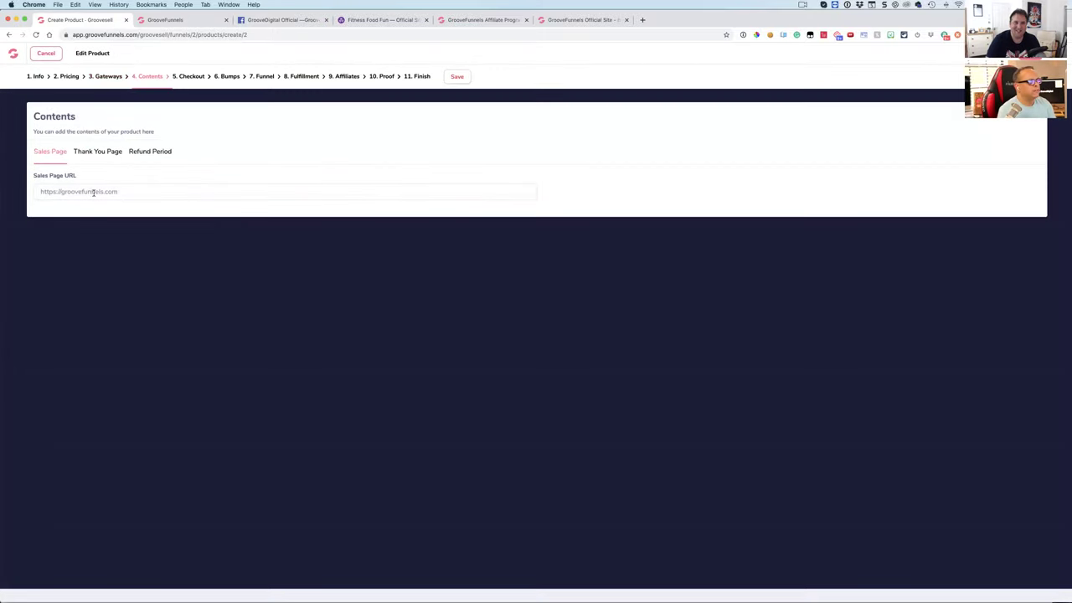
{"action": "left_click_drag", "start_coordinate": [94, 192], "coordinate": [68, 191]}
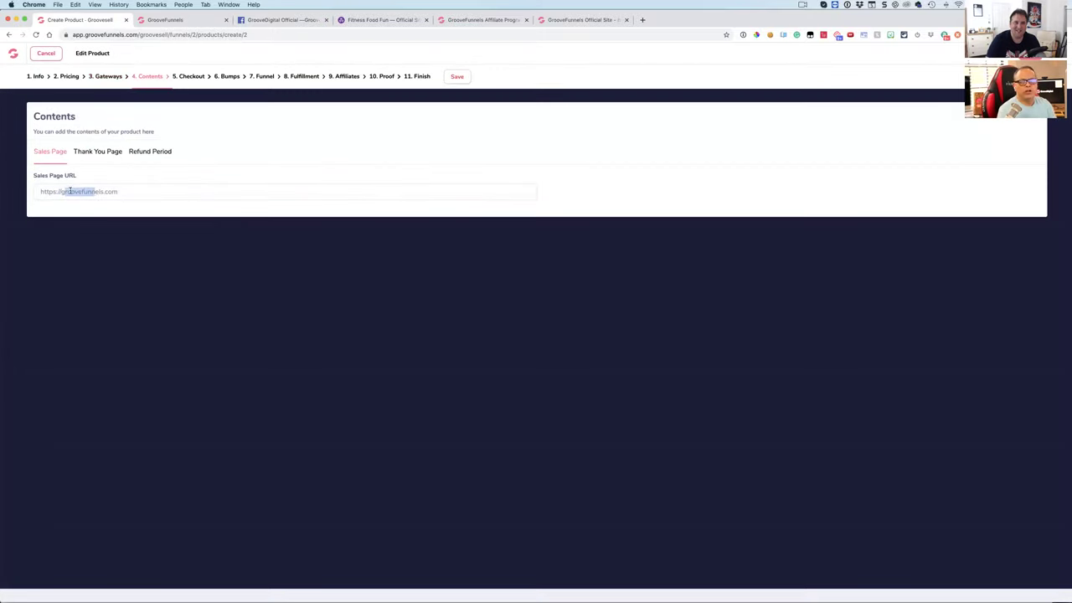
{"action": "left_click", "coordinate": [118, 193]}
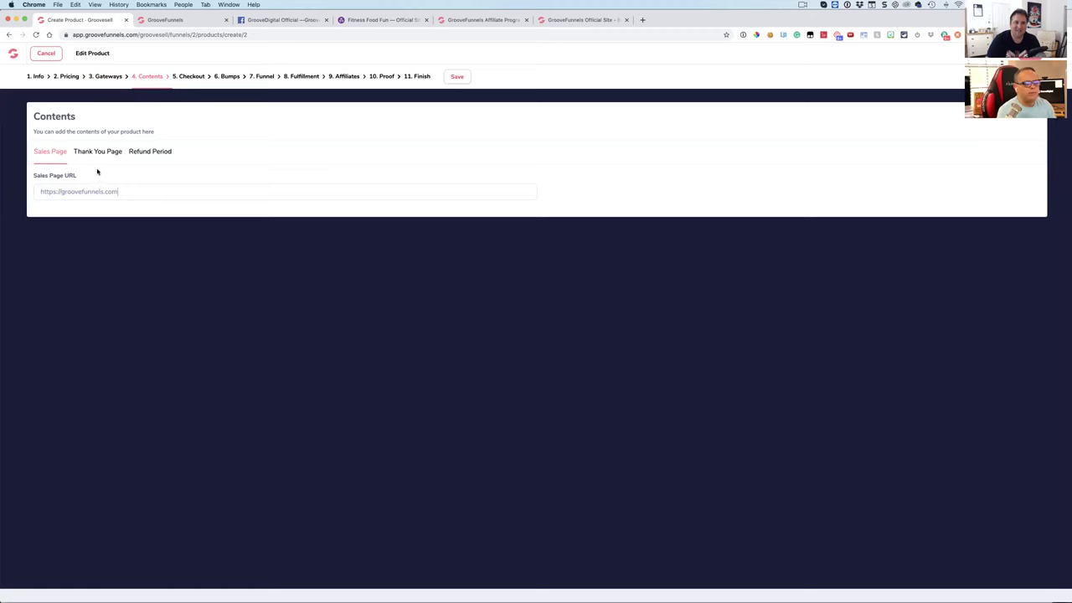
{"action": "scroll", "coordinate": [103, 227], "scroll_direction": "down", "scroll_amount": 3}
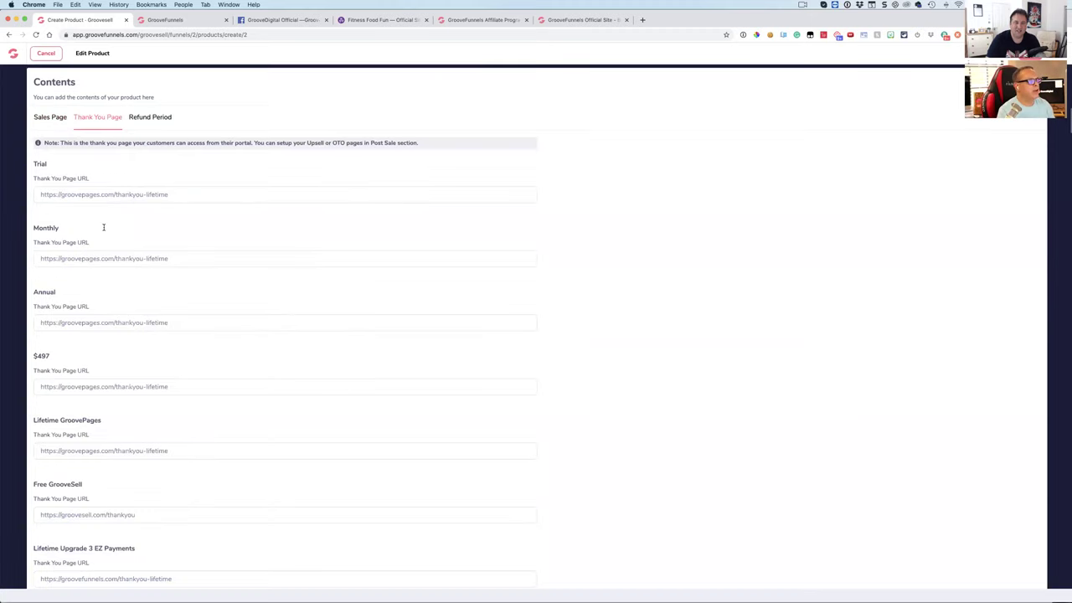
{"action": "scroll", "coordinate": [141, 158], "scroll_direction": "up", "scroll_amount": 3}
Step: Show the Checkout step's Form Fields settings, then move on to the Funnel step
{"action": "left_click", "coordinate": [195, 76]}
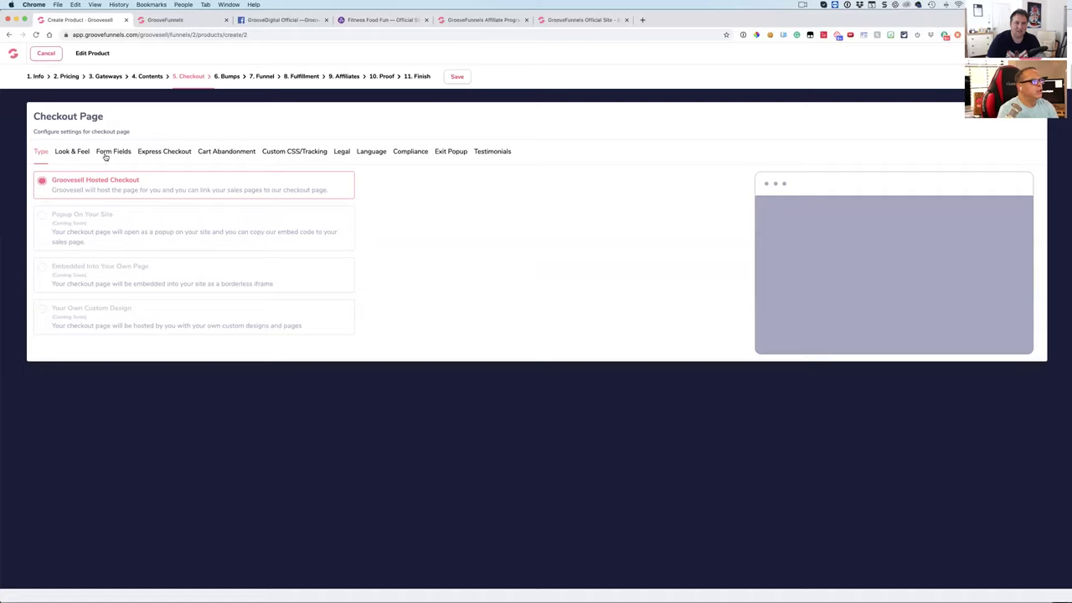
{"action": "left_click", "coordinate": [108, 156]}
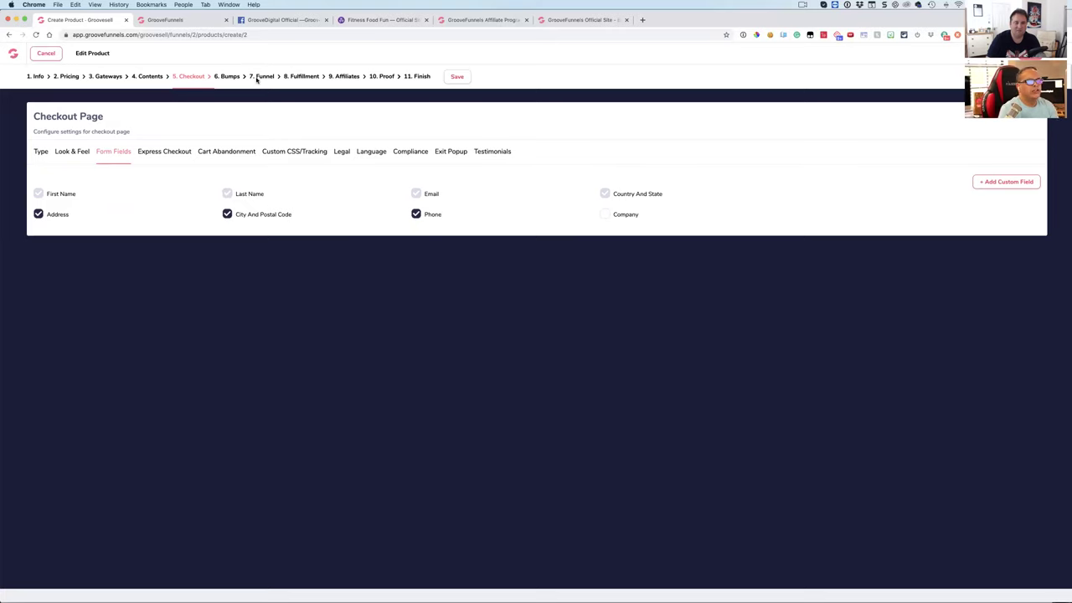
{"action": "left_click", "coordinate": [257, 77]}
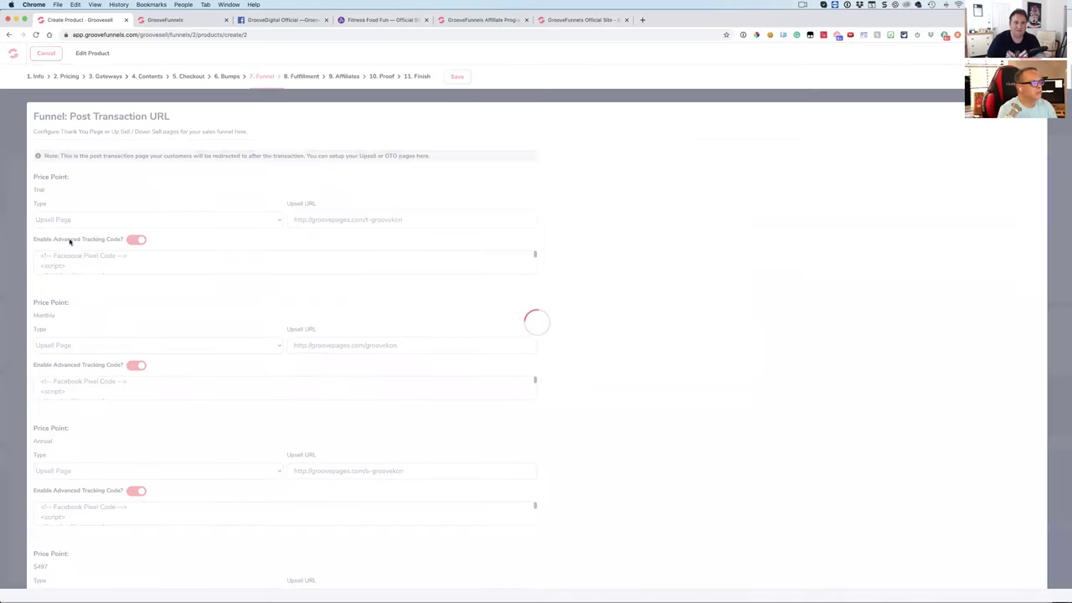
Step: Switch the Trial price point to a thank-you page, then back to Upsell Page
{"action": "left_click_drag", "start_coordinate": [51, 116], "coordinate": [144, 170]}
{"action": "left_click", "coordinate": [144, 169]}
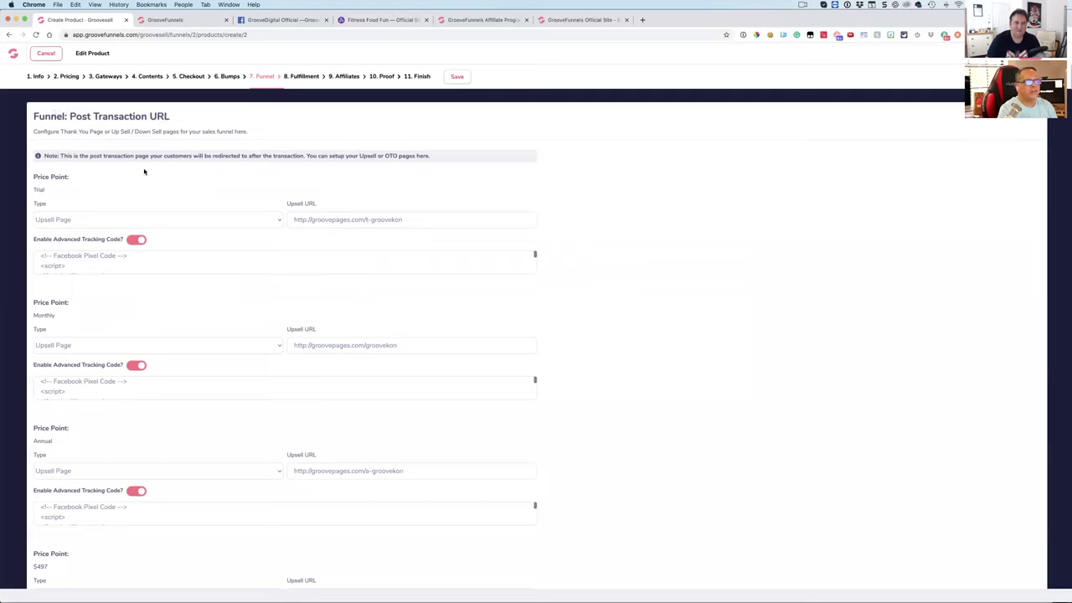
{"action": "left_click", "coordinate": [195, 223]}
{"action": "left_click", "coordinate": [108, 210]}
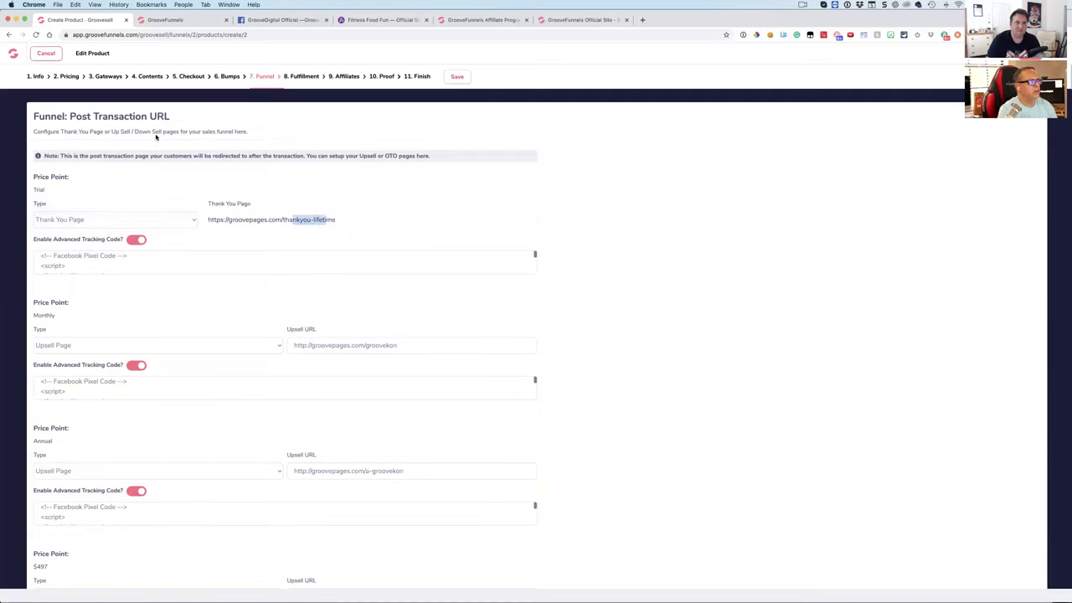
{"action": "left_click", "coordinate": [152, 222]}
{"action": "left_click", "coordinate": [72, 229]}
{"action": "left_click_drag", "start_coordinate": [328, 219], "coordinate": [433, 235]}
{"action": "left_click", "coordinate": [433, 234]}
Step: Scroll through the upsell URLs for every price point, then go to Fulfillment
{"action": "scroll", "coordinate": [433, 235], "scroll_direction": "down", "scroll_amount": 3}
{"action": "scroll", "coordinate": [637, 257], "scroll_direction": "down", "scroll_amount": 10}
{"action": "scroll", "coordinate": [350, 368], "scroll_direction": "down", "scroll_amount": 5}
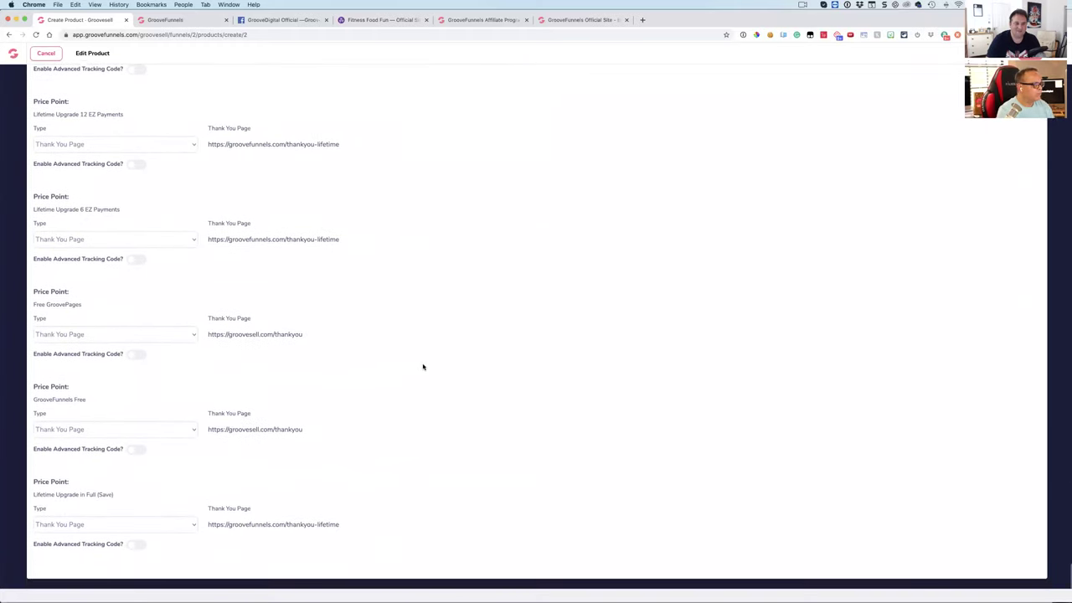
{"action": "scroll", "coordinate": [423, 367], "scroll_direction": "up", "scroll_amount": 5}
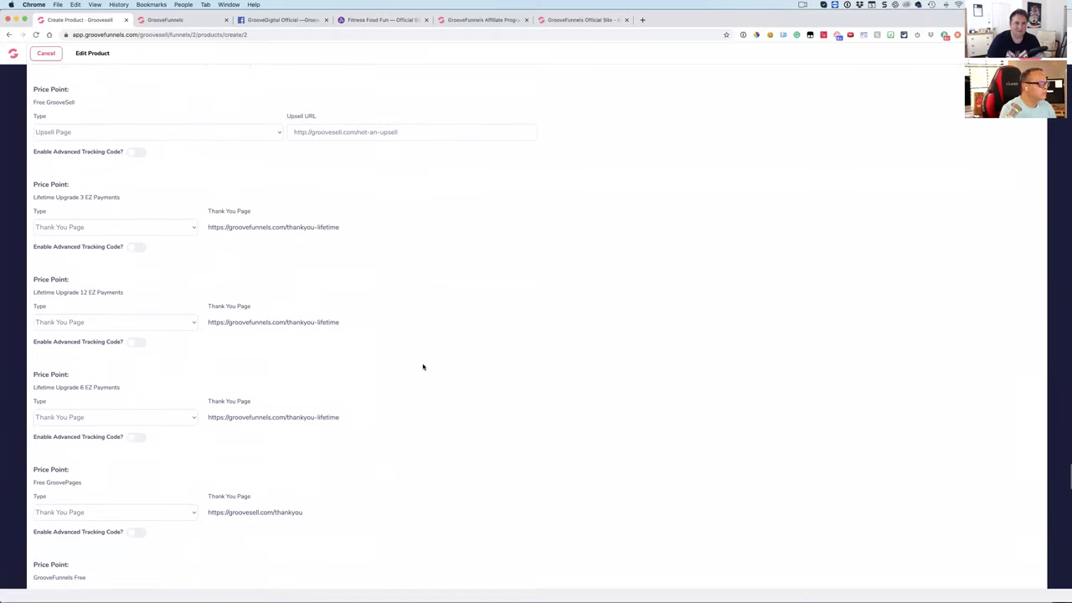
{"action": "scroll", "coordinate": [423, 366], "scroll_direction": "up", "scroll_amount": 15}
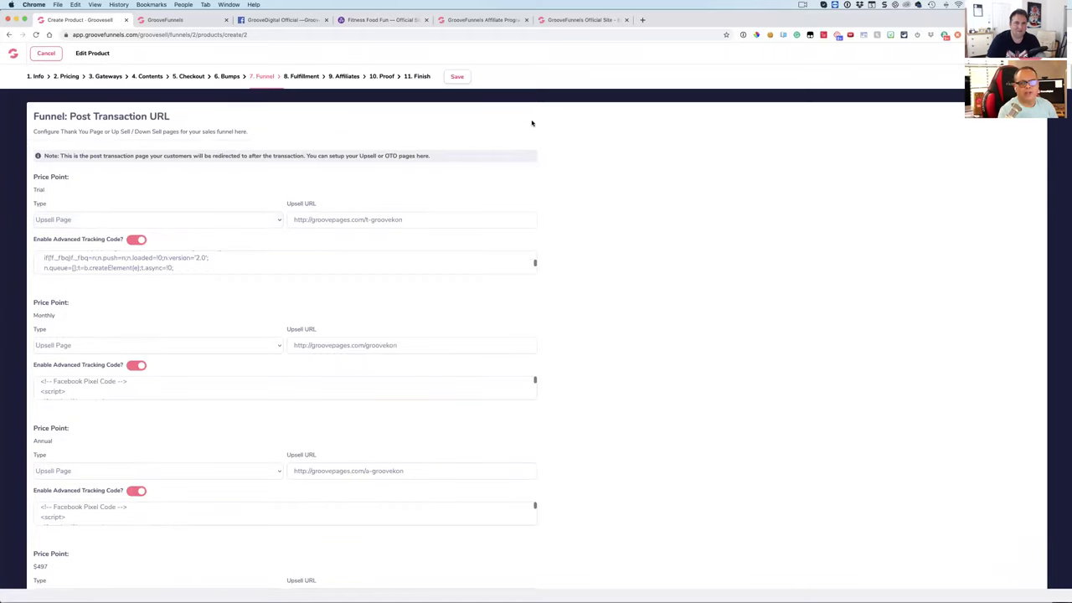
{"action": "scroll", "coordinate": [239, 371], "scroll_direction": "down", "scroll_amount": 20}
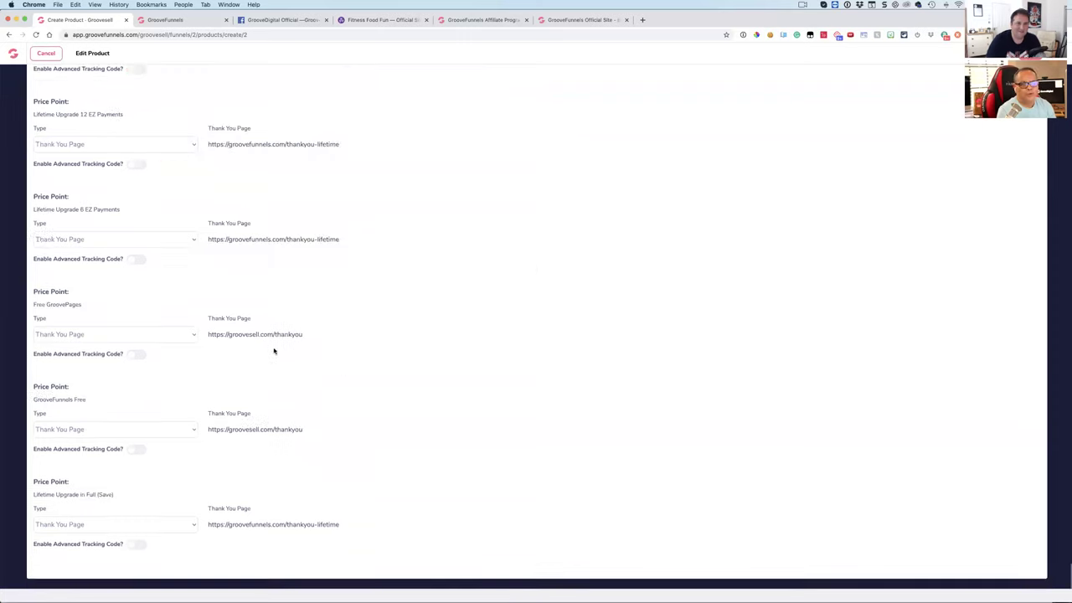
{"action": "scroll", "coordinate": [343, 362], "scroll_direction": "up", "scroll_amount": 20}
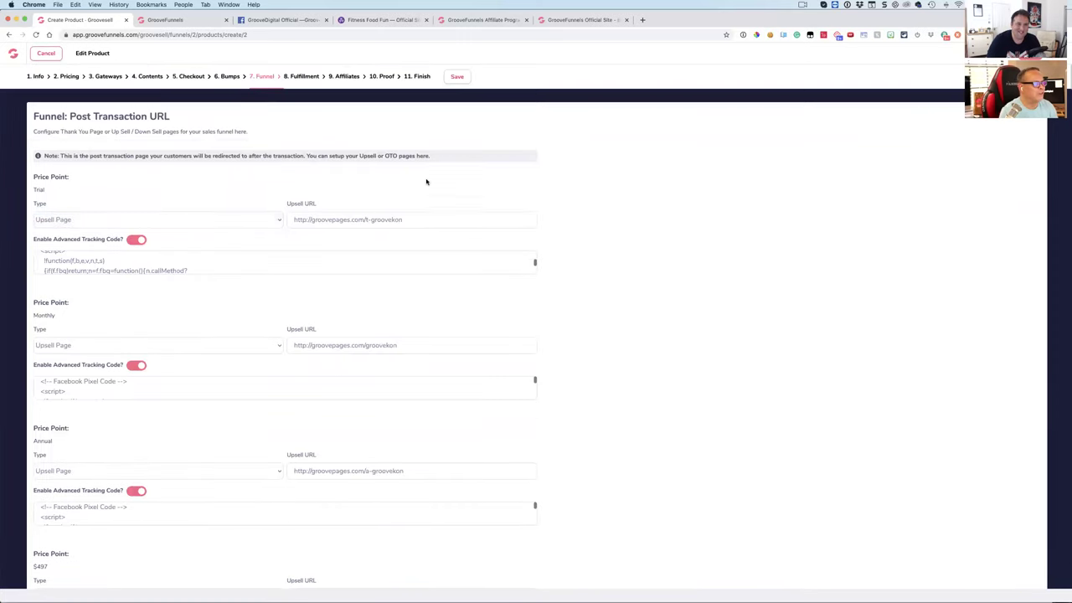
{"action": "left_click", "coordinate": [307, 77]}
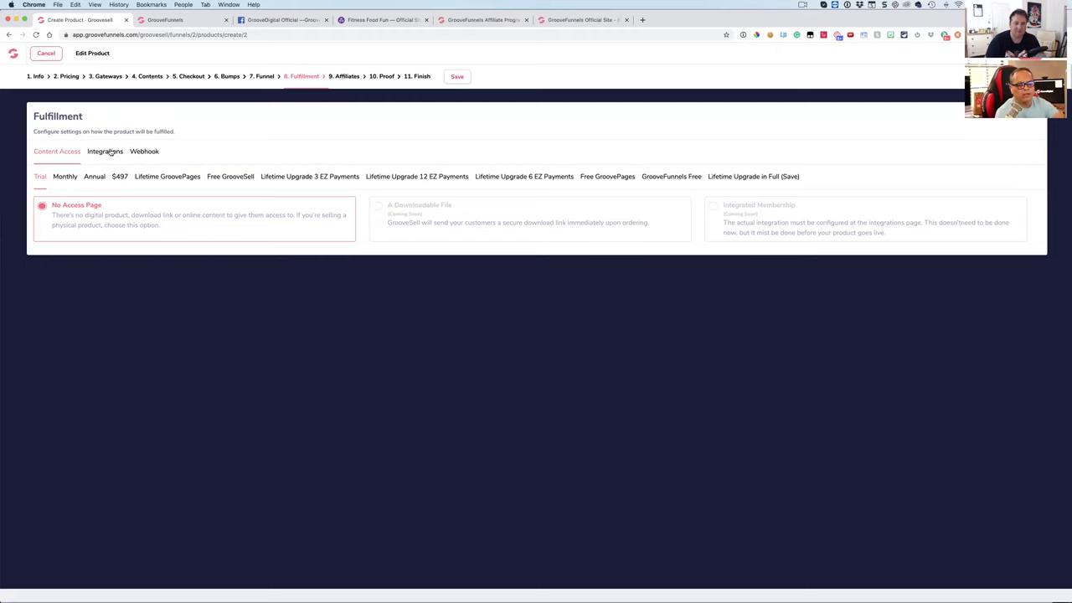
Step: Check the fulfillment Integrations and Webhook tabs, then step through Affiliates to Proof Widgets
{"action": "left_click", "coordinate": [111, 151]}
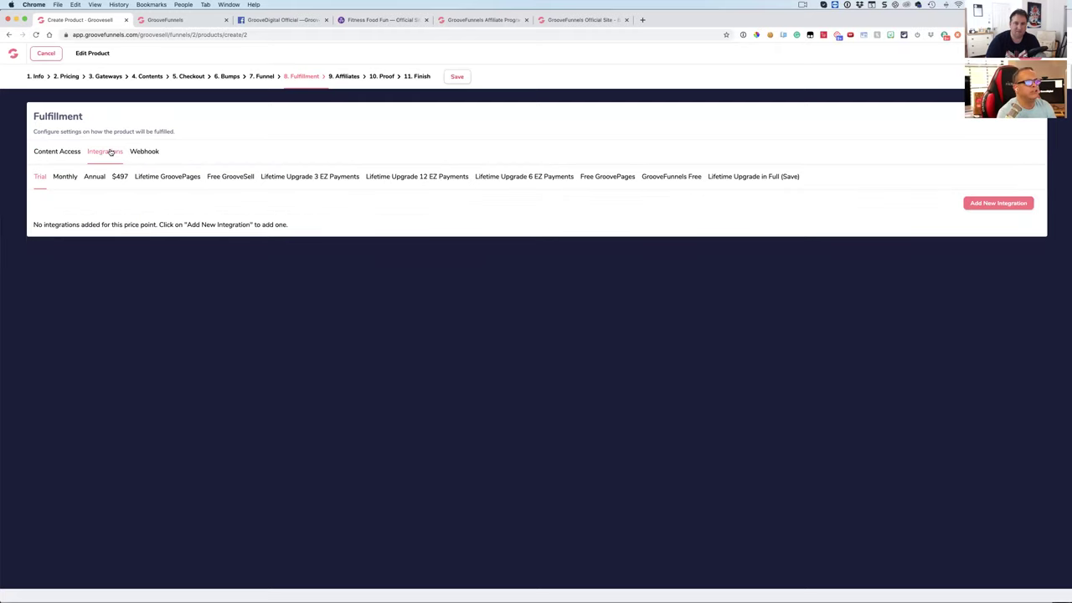
{"action": "left_click", "coordinate": [145, 151]}
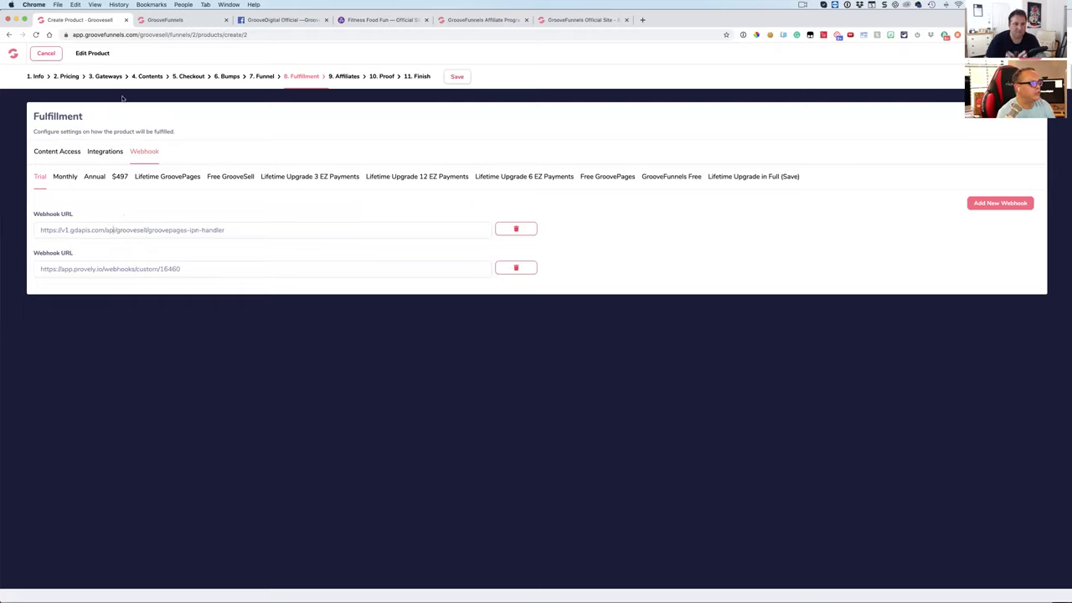
{"action": "left_click", "coordinate": [89, 163]}
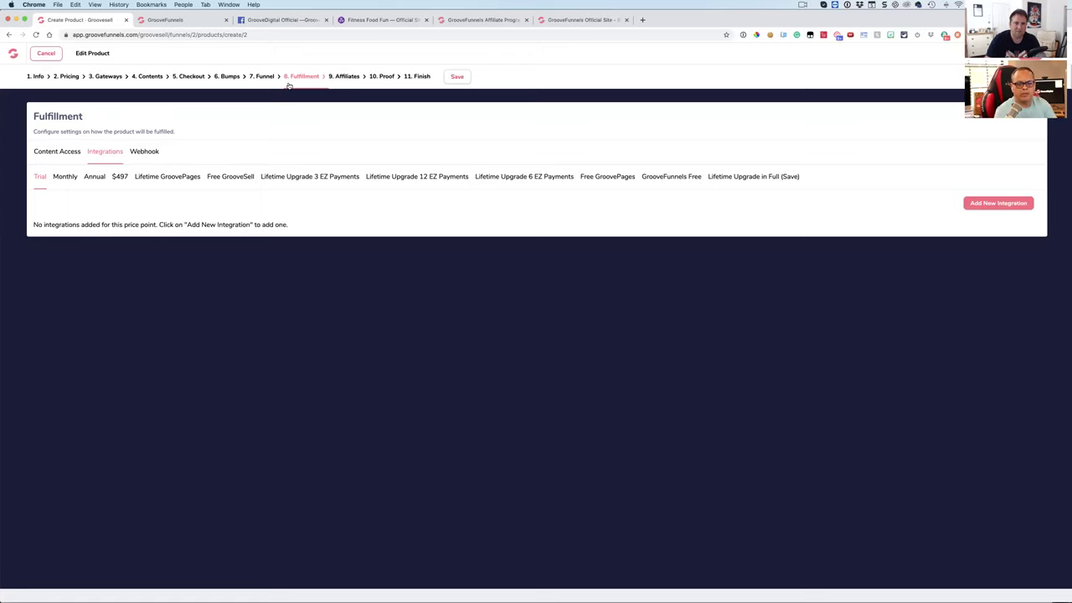
{"action": "left_click", "coordinate": [336, 76]}
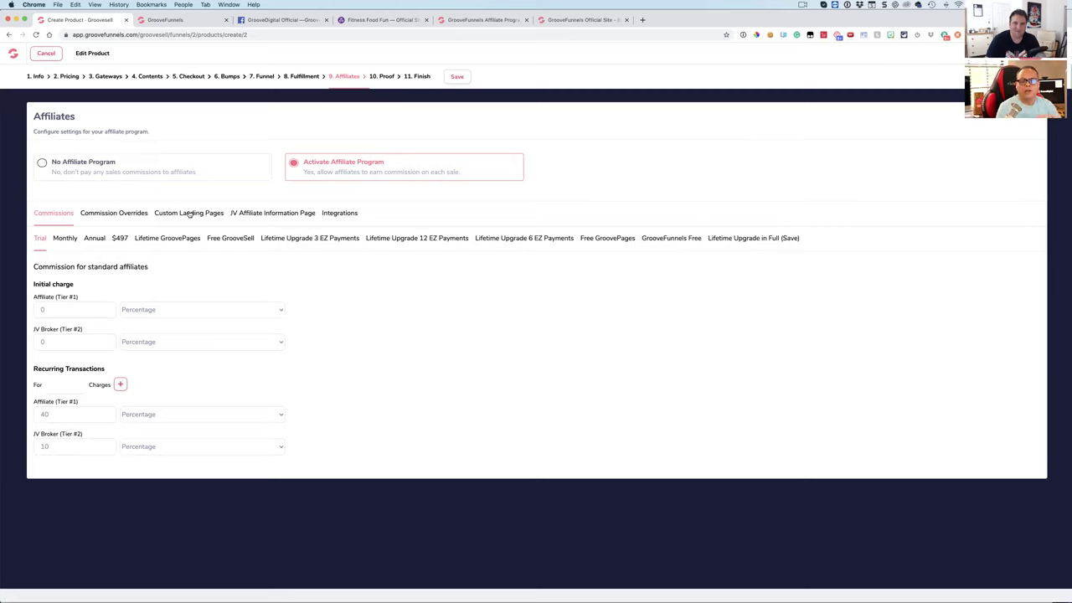
{"action": "left_click", "coordinate": [378, 76]}
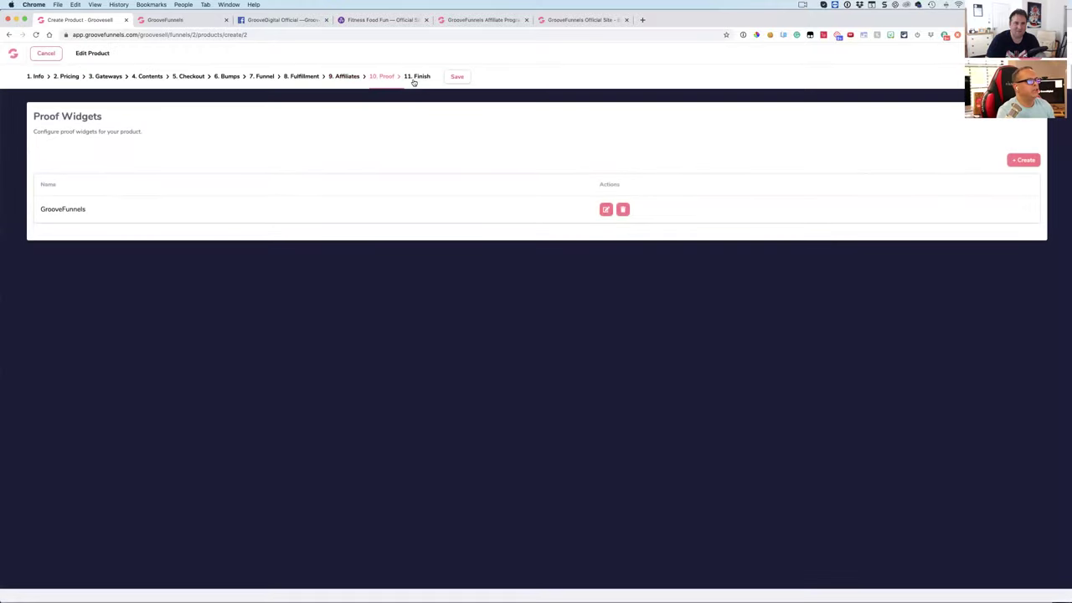
Step: Go to the Finish step, then cancel the wizard back to the Products list
{"action": "left_click", "coordinate": [414, 76]}
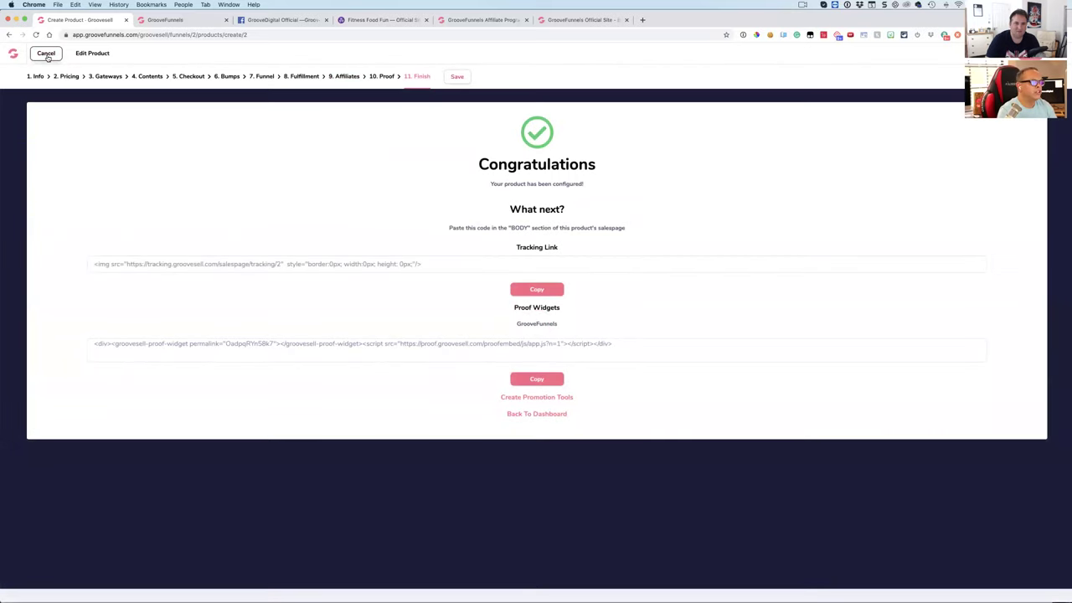
{"action": "left_click", "coordinate": [46, 53]}
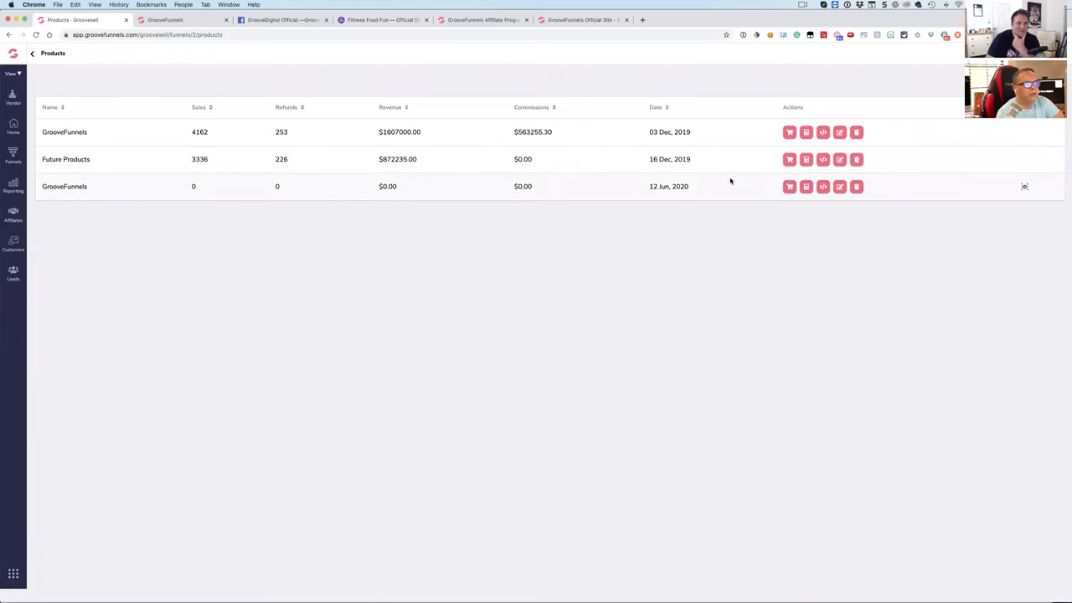
Step: Set the GrooveFunnels product to a multi-price, one-step checkout and continue to price points
{"action": "left_click", "coordinate": [788, 135]}
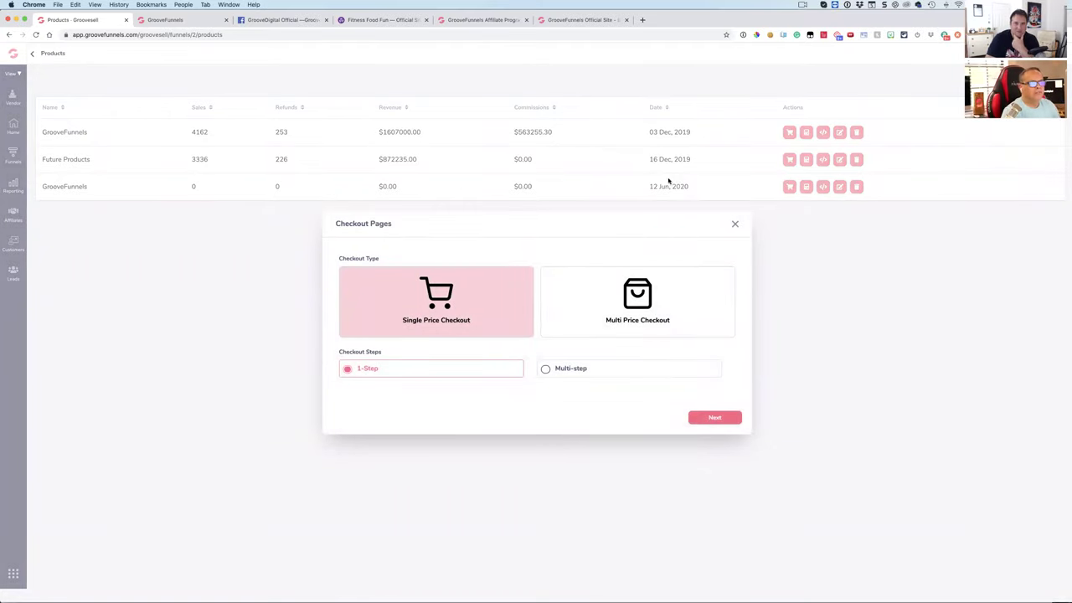
{"action": "left_click", "coordinate": [606, 306]}
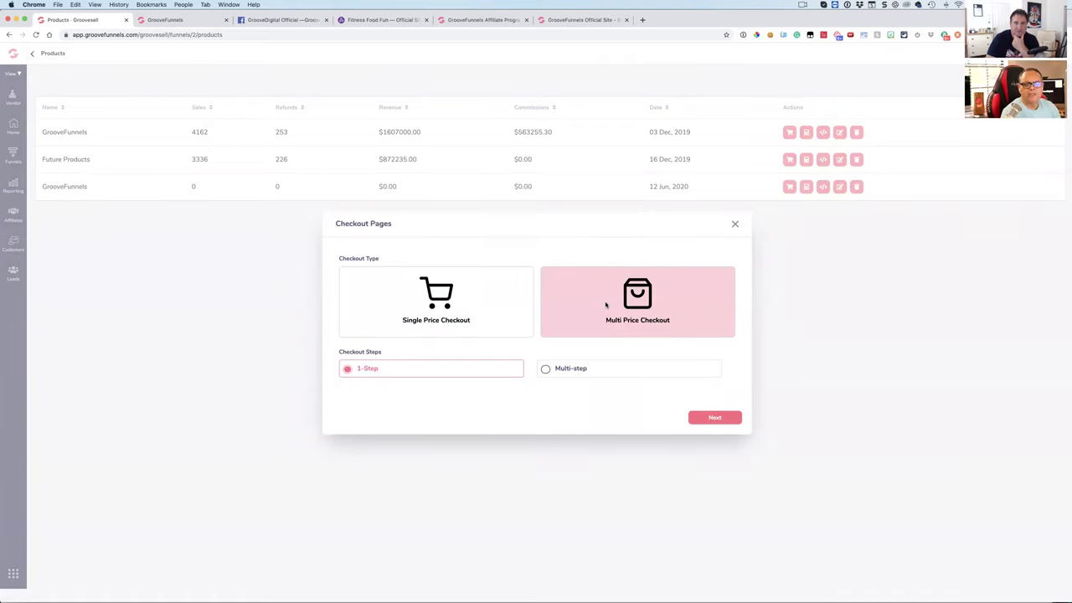
{"action": "left_click", "coordinate": [544, 370]}
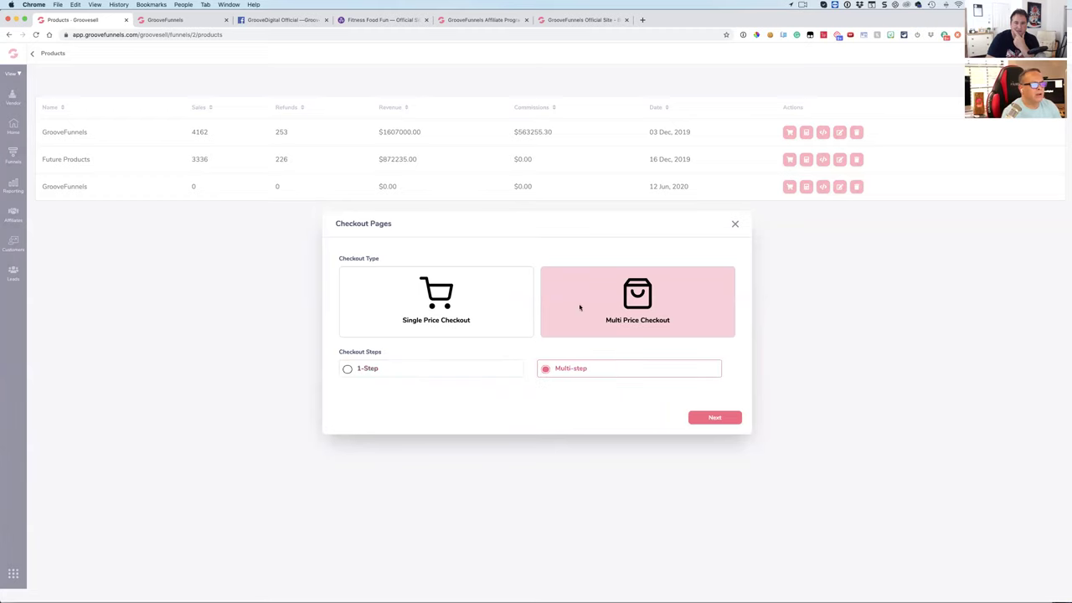
{"action": "left_click", "coordinate": [348, 369]}
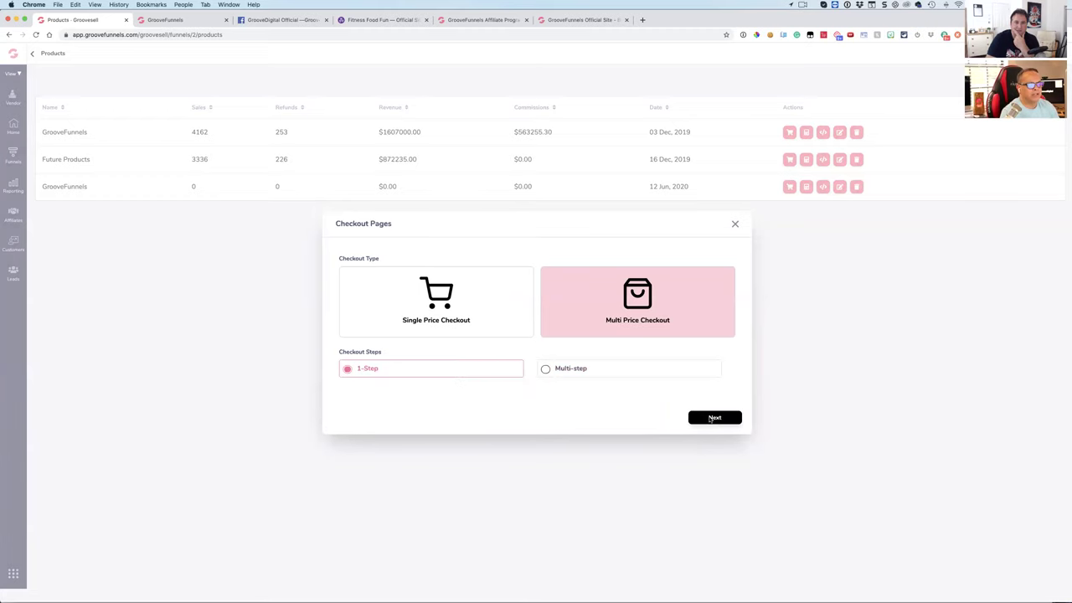
{"action": "left_click", "coordinate": [713, 418]}
Step: Exclude three price points, then inspect the generated checkout link and embed code
{"action": "left_click", "coordinate": [730, 102]}
{"action": "left_click", "coordinate": [728, 140]}
{"action": "left_click", "coordinate": [726, 288]}
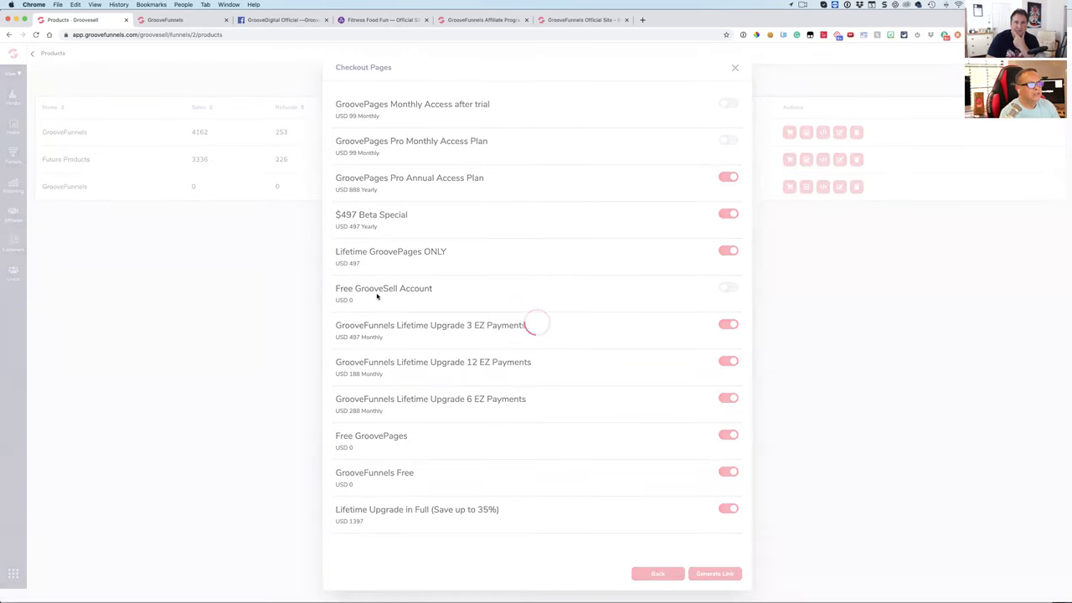
{"action": "left_click_drag", "start_coordinate": [339, 344], "coordinate": [401, 346]}
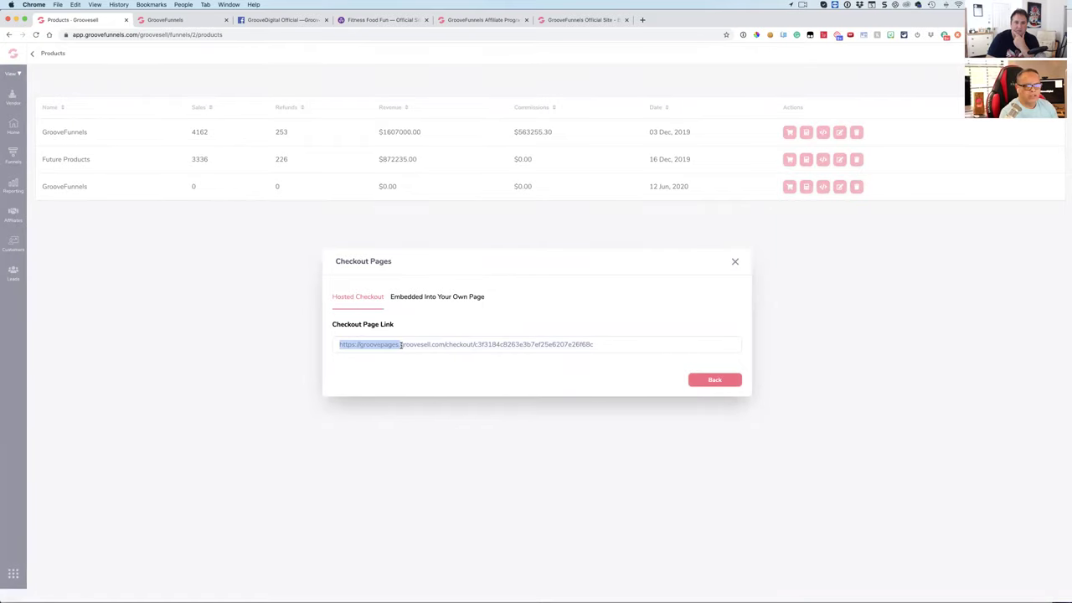
{"action": "left_click", "coordinate": [418, 298]}
{"action": "left_click", "coordinate": [434, 348]}
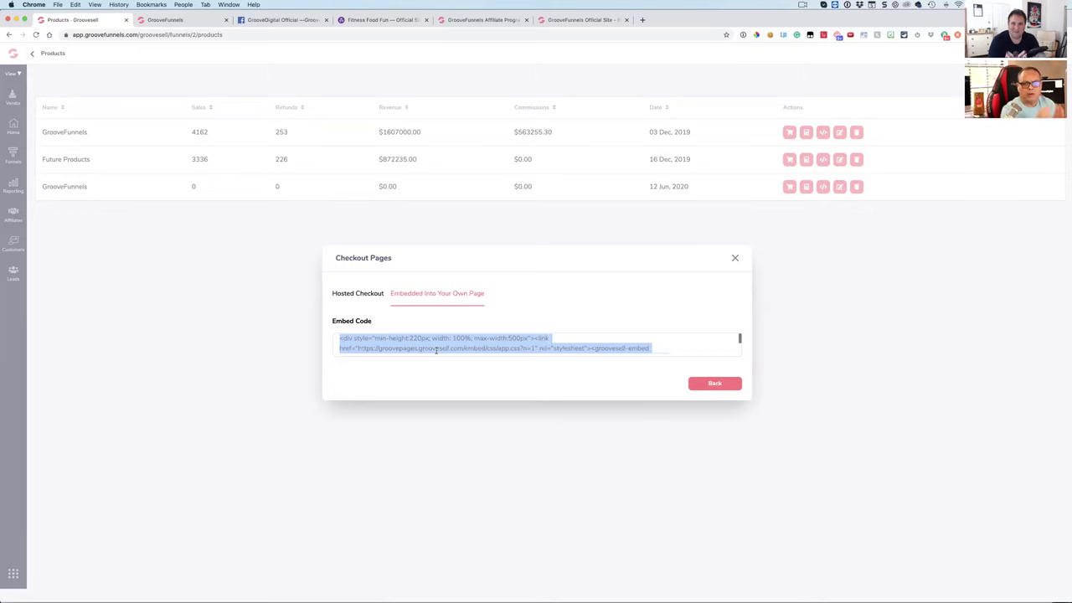
Step: Go back and reset the checkout to multi-price, multi-step, then open a new browser tab
{"action": "left_click", "coordinate": [368, 291]}
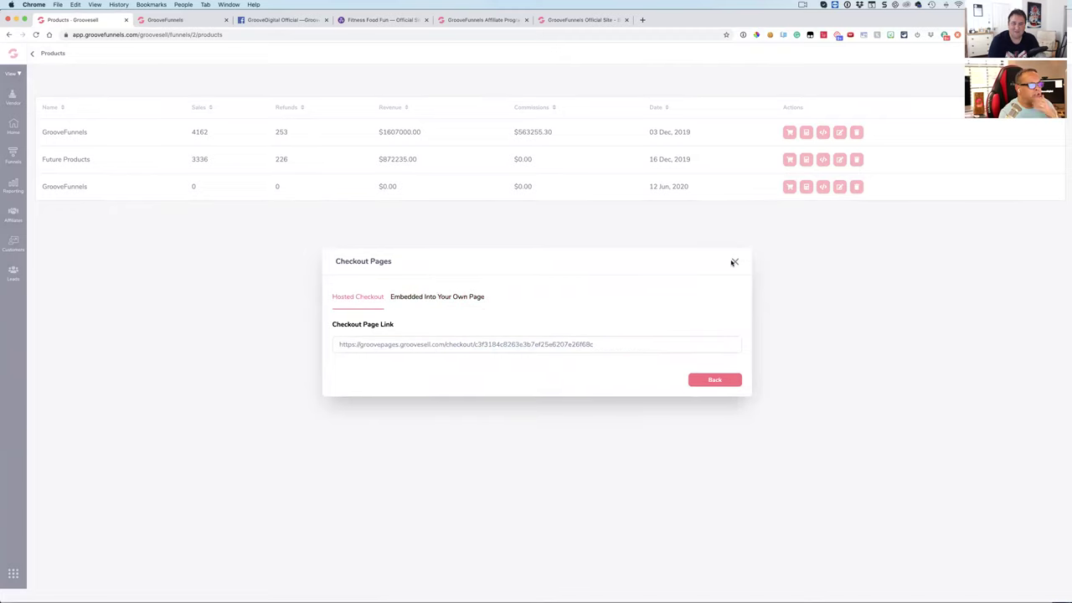
{"action": "left_click", "coordinate": [709, 379]}
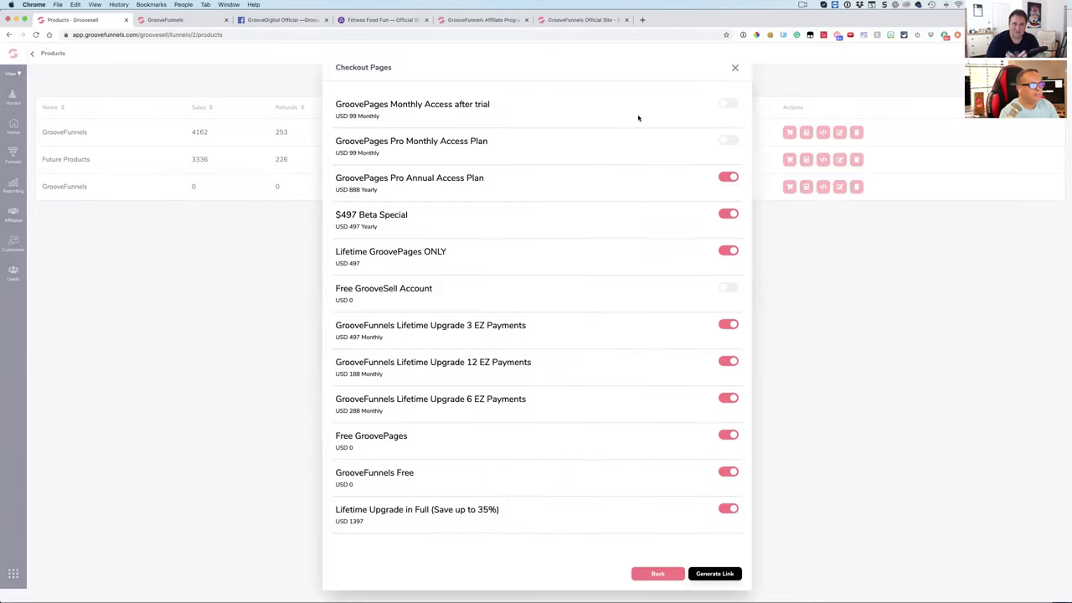
{"action": "left_click", "coordinate": [658, 575]}
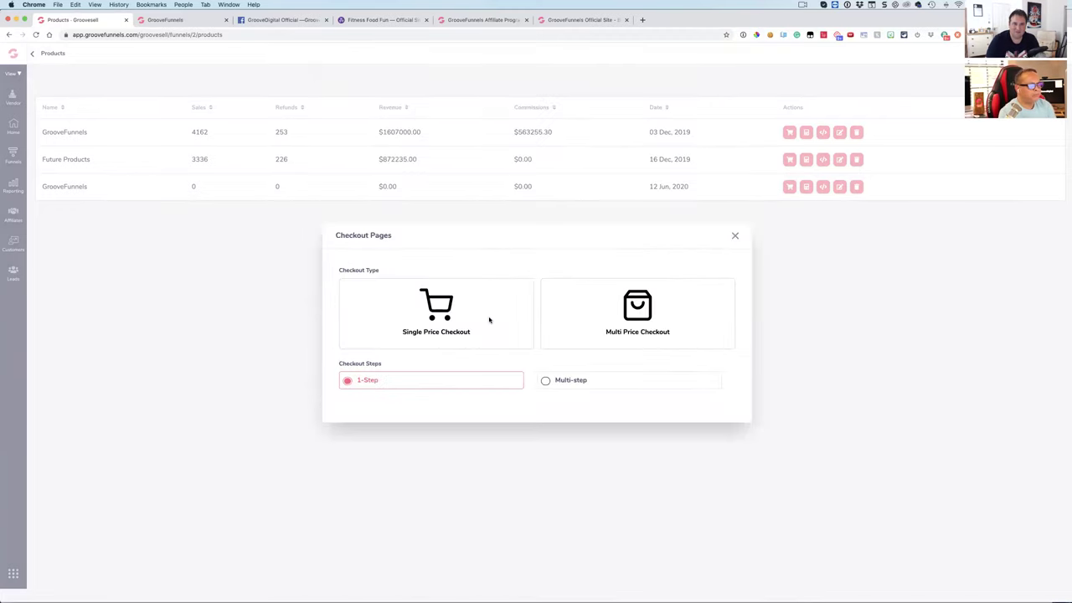
{"action": "left_click", "coordinate": [483, 311]}
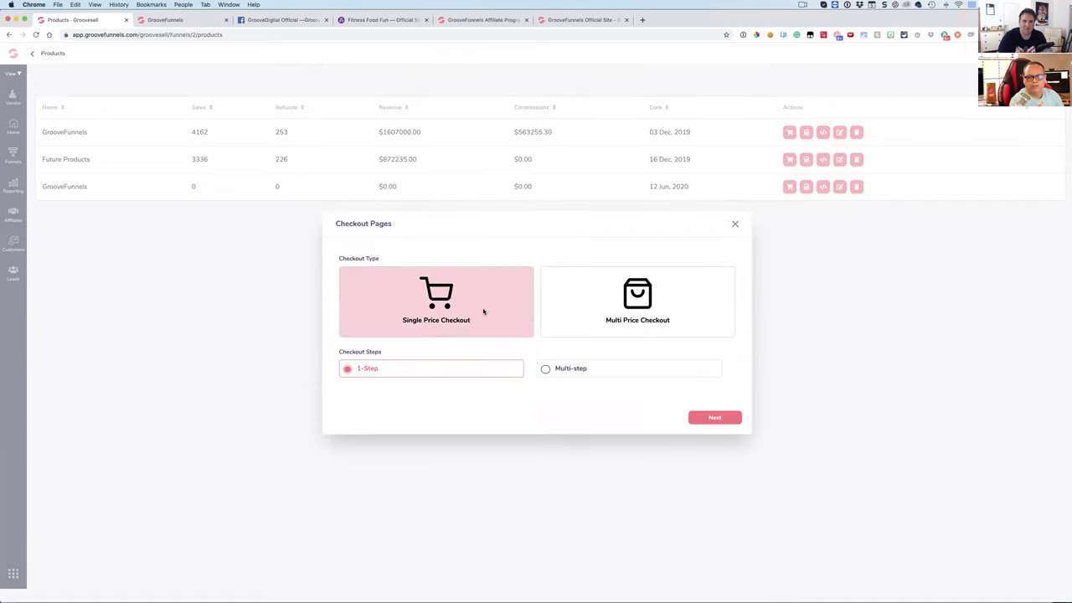
{"action": "left_click", "coordinate": [653, 312]}
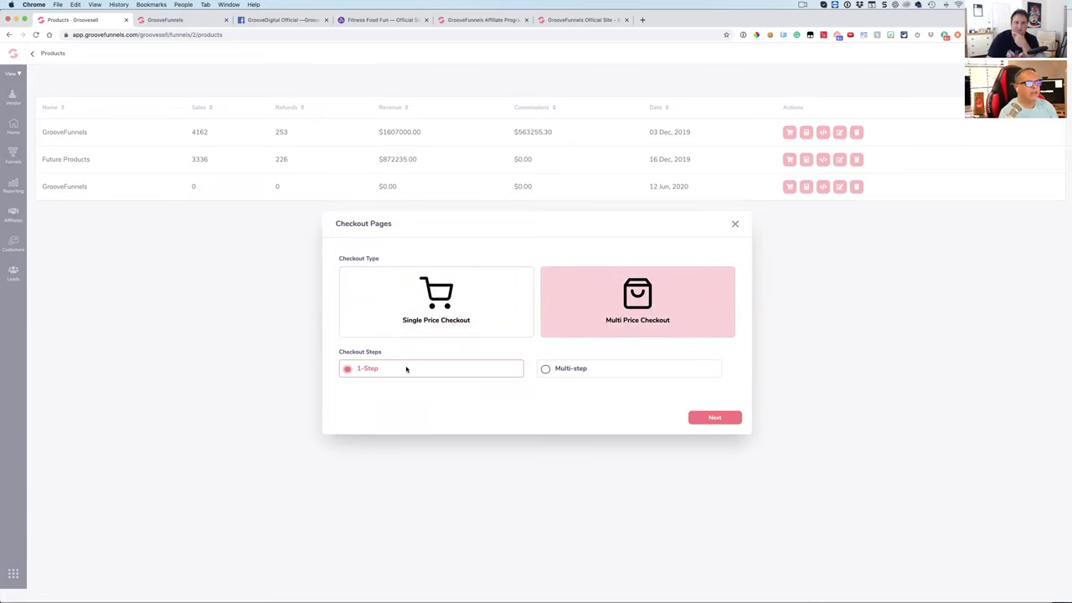
{"action": "left_click", "coordinate": [552, 373]}
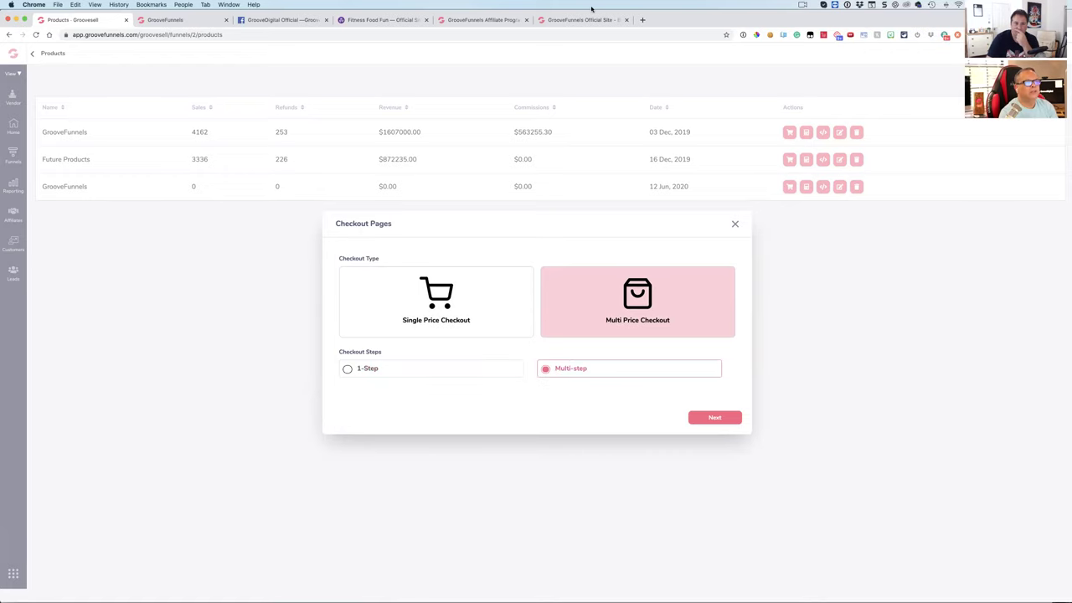
{"action": "left_click", "coordinate": [642, 20]}
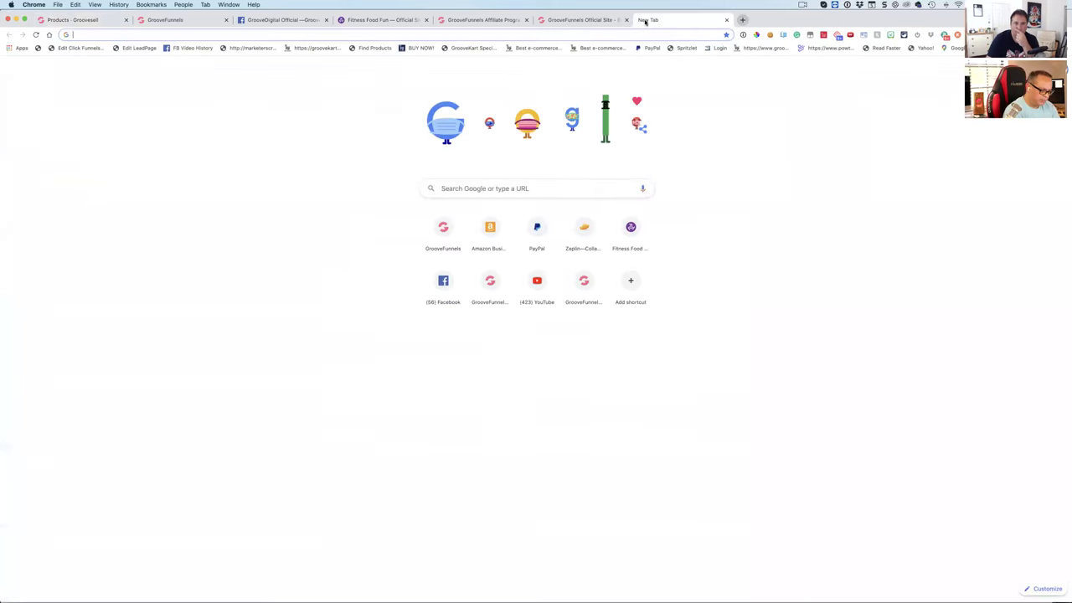
Step: Navigate to groovefunnels.com/upgrade using the address bar suggestion
{"action": "type", "text": "upgrade"}
{"action": "key", "text": "Return"}
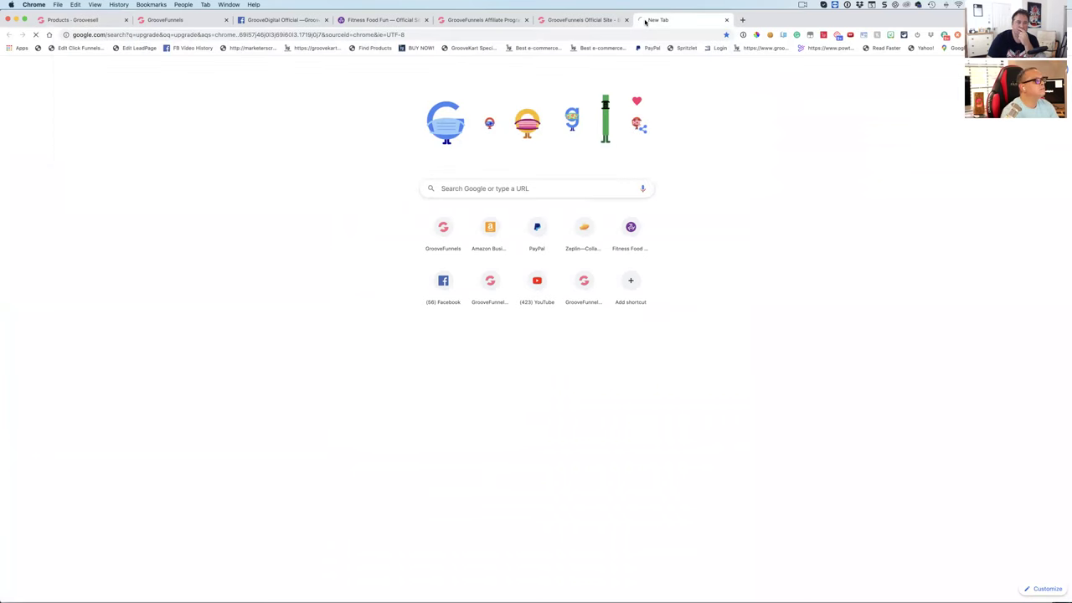
{"action": "left_click", "coordinate": [153, 35]}
{"action": "type", "text": "upgrade"}
{"action": "key", "text": "Down"}
{"action": "key", "text": "Down"}
{"action": "key", "text": "Down"}
{"action": "key", "text": "Down"}
{"action": "key", "text": "Down"}
{"action": "key", "text": "Return"}
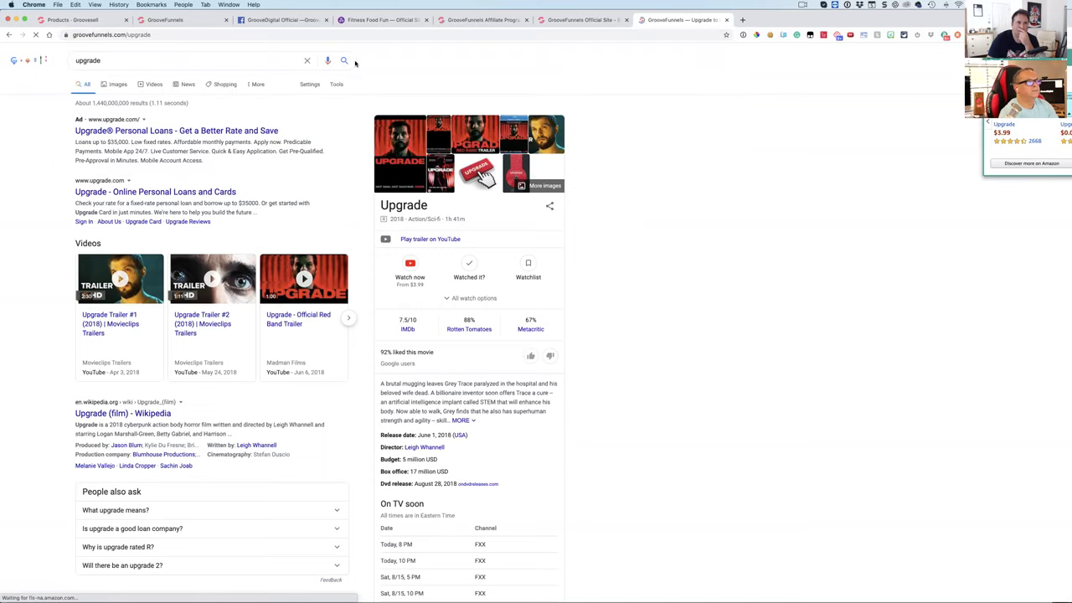
Step: Scroll through the lifetime upgrade offer and open its checkout
{"action": "scroll", "coordinate": [425, 228], "scroll_direction": "down", "scroll_amount": 15}
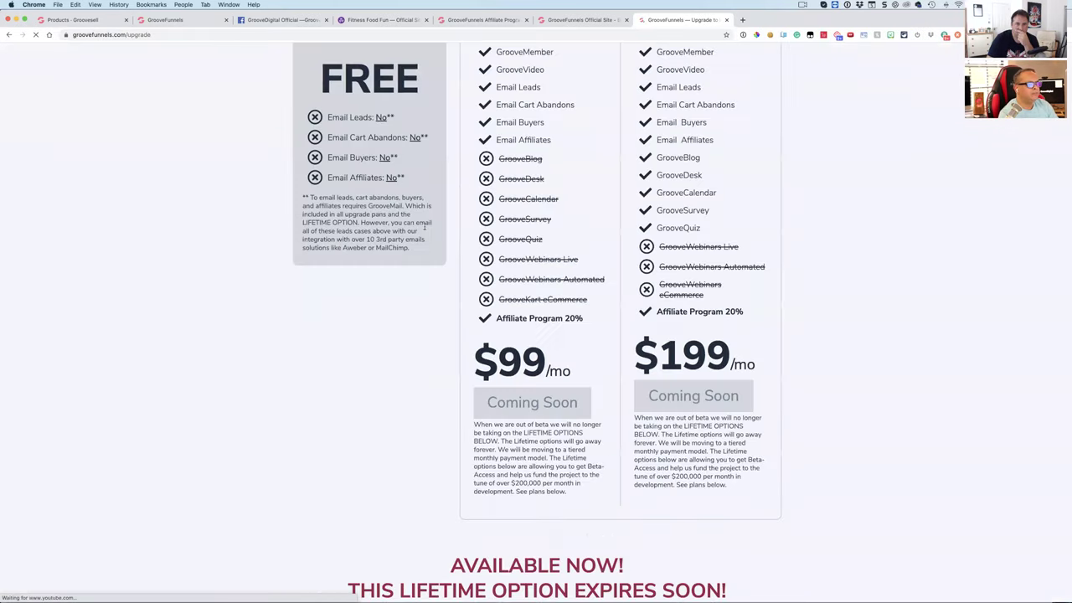
{"action": "scroll", "coordinate": [502, 210], "scroll_direction": "down", "scroll_amount": 10}
{"action": "scroll", "coordinate": [538, 194], "scroll_direction": "down", "scroll_amount": 5}
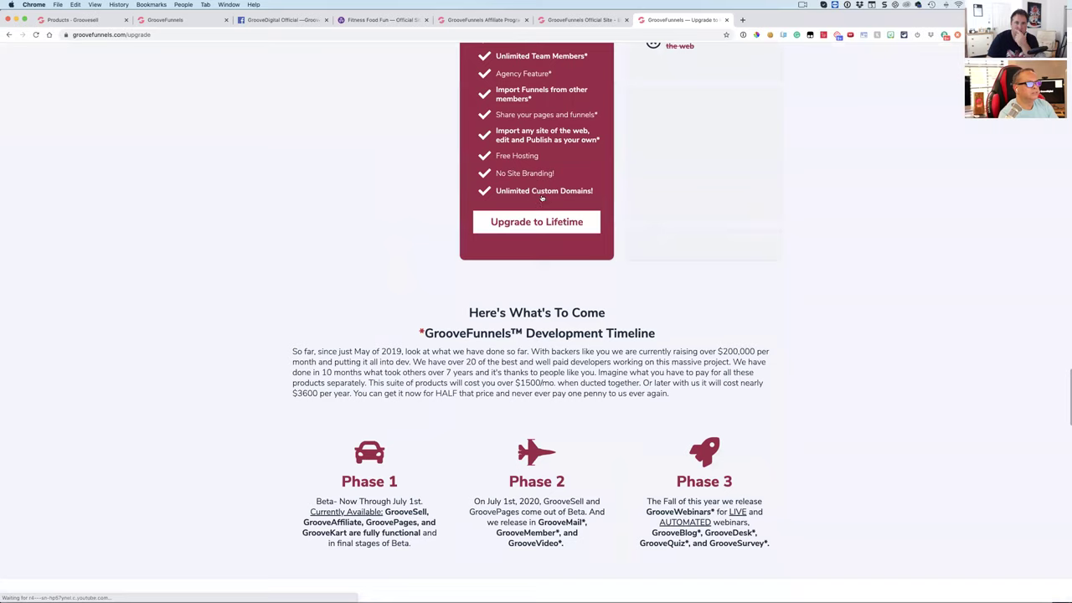
{"action": "scroll", "coordinate": [541, 195], "scroll_direction": "up", "scroll_amount": 10}
{"action": "left_click", "coordinate": [542, 185]}
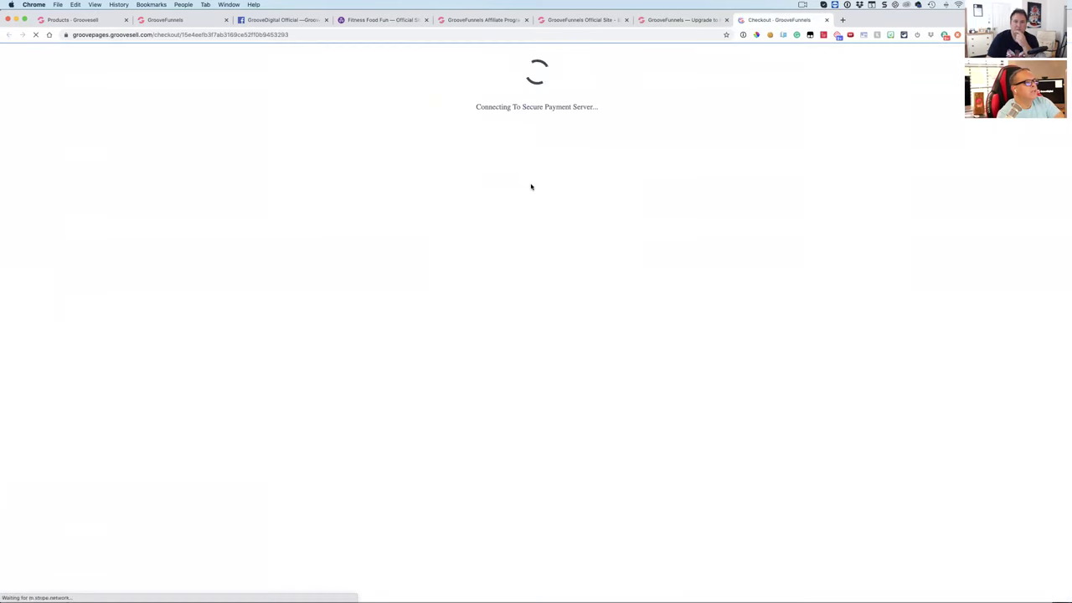
Step: Try the 12, 6, in-full and 3 EZ Payments plans, then close the checkout tab
{"action": "left_click", "coordinate": [414, 272]}
{"action": "left_click", "coordinate": [416, 310]}
{"action": "left_click", "coordinate": [498, 365]}
{"action": "left_click", "coordinate": [404, 193]}
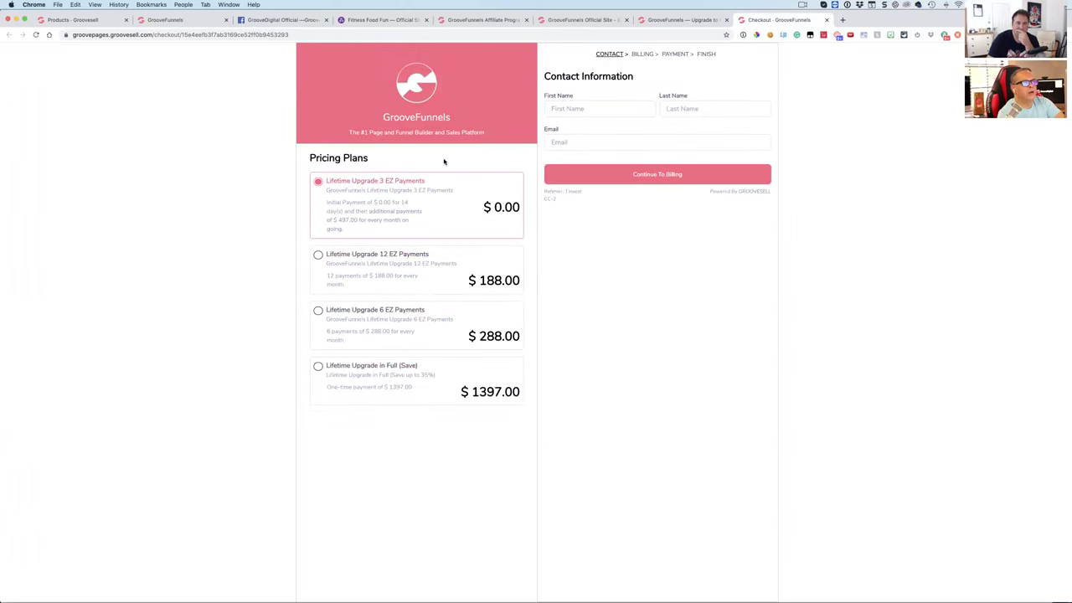
{"action": "left_click", "coordinate": [582, 109]}
{"action": "left_click", "coordinate": [666, 120]}
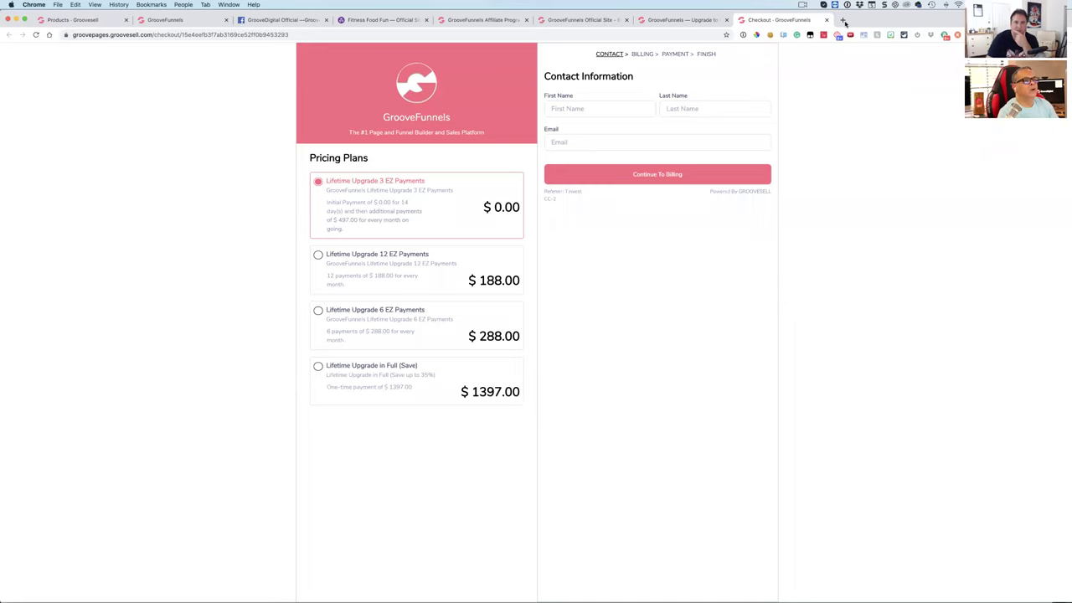
{"action": "key", "text": "super+w"}
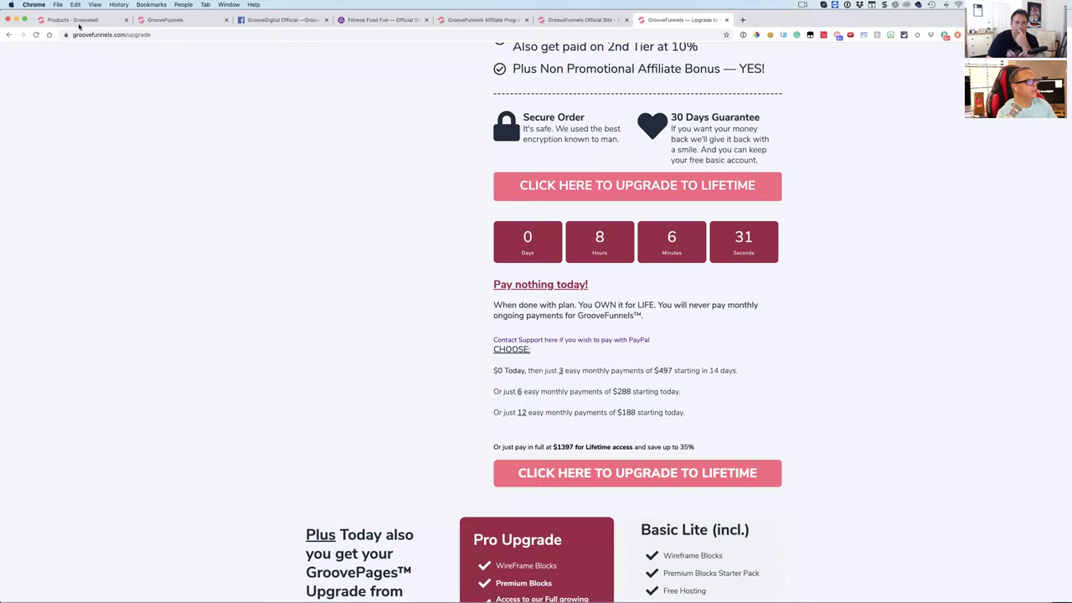
Step: Make the checkout 1-step and exclude Pro Annual, $497 Beta Special and Lifetime GroovePages ONLY plans
{"action": "left_click", "coordinate": [80, 20]}
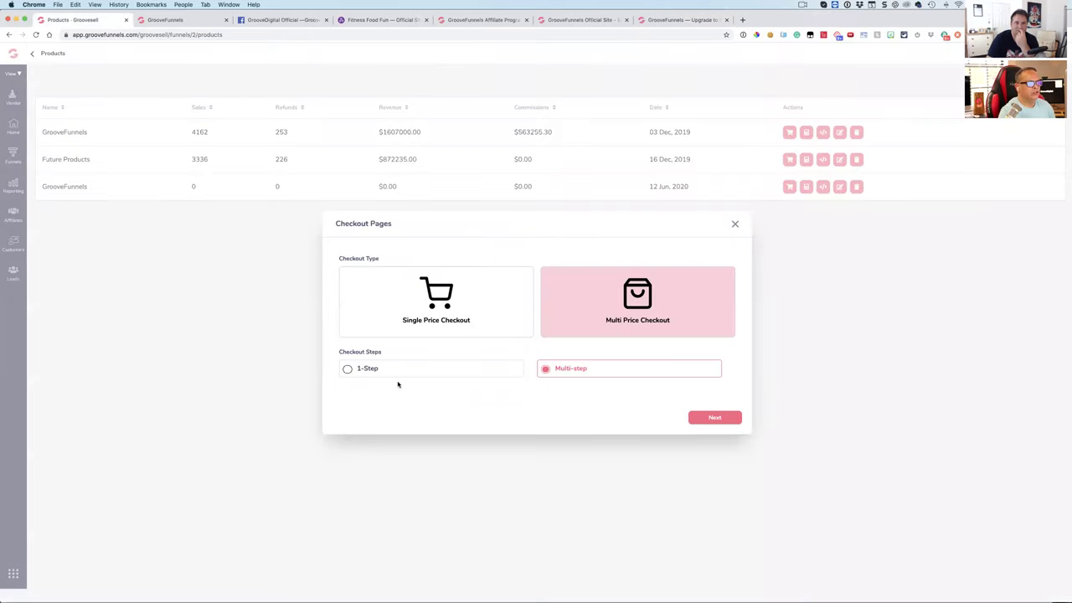
{"action": "left_click", "coordinate": [359, 371]}
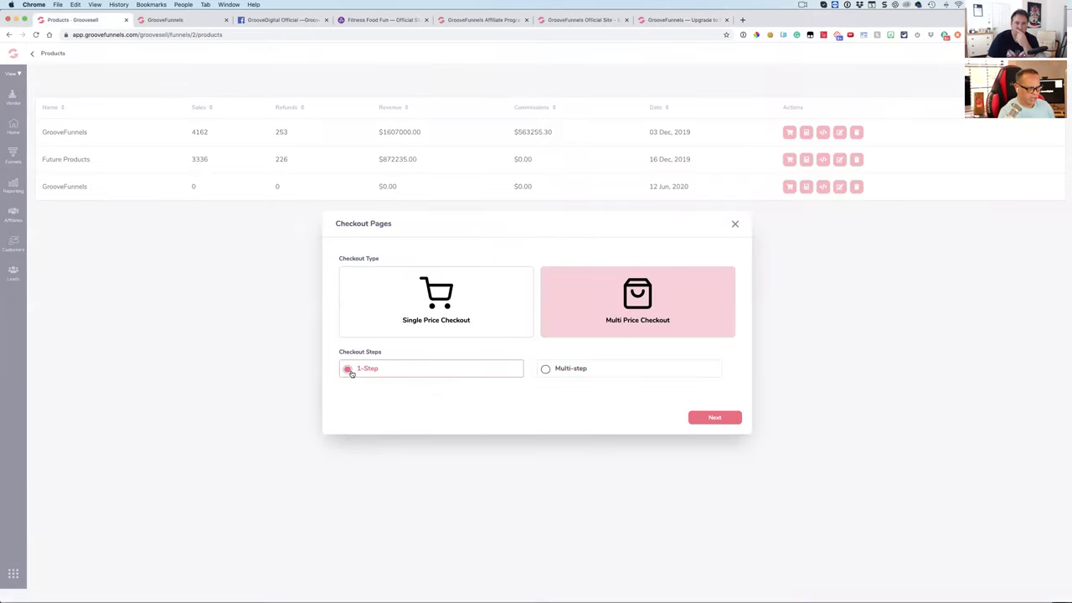
{"action": "left_click", "coordinate": [712, 419]}
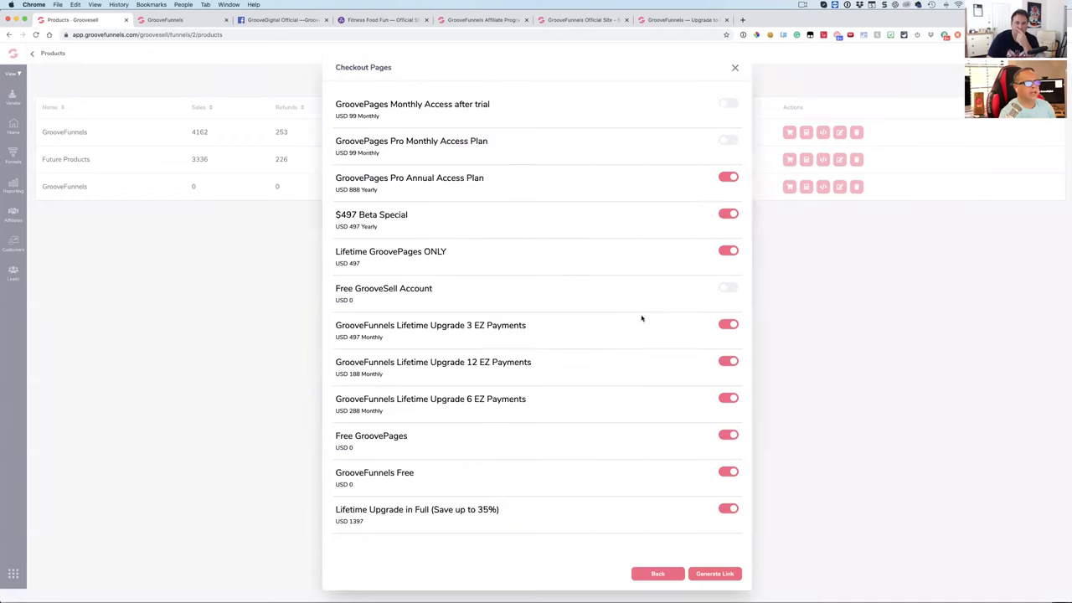
{"action": "left_click", "coordinate": [730, 179]}
{"action": "left_click", "coordinate": [728, 217]}
{"action": "left_click", "coordinate": [728, 252]}
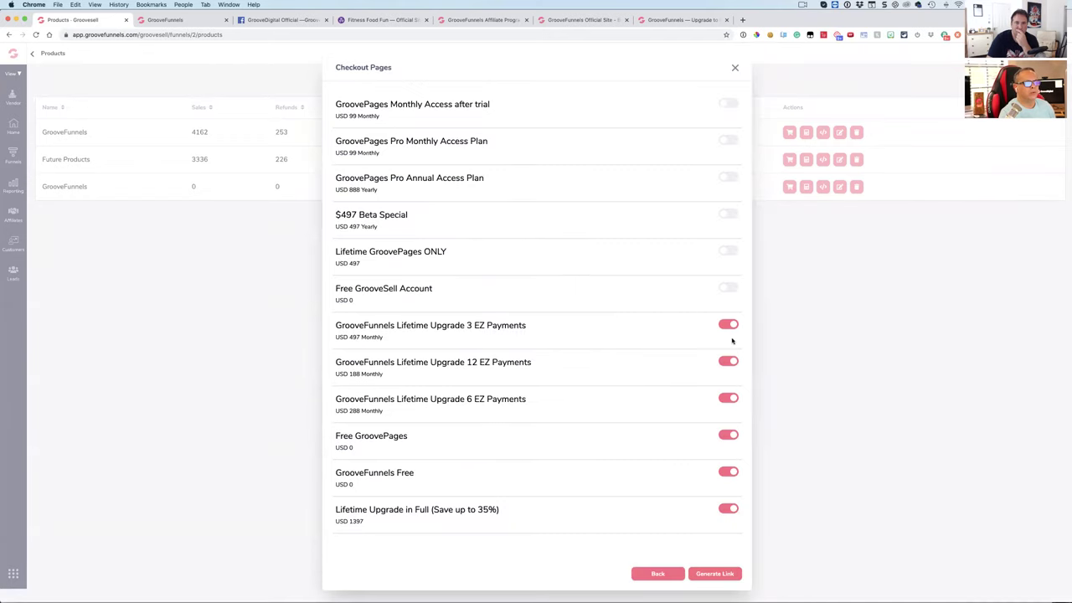
Step: Exclude both free plans, keep 3 EZ Payments, generate the link and select its URL
{"action": "left_click", "coordinate": [727, 325]}
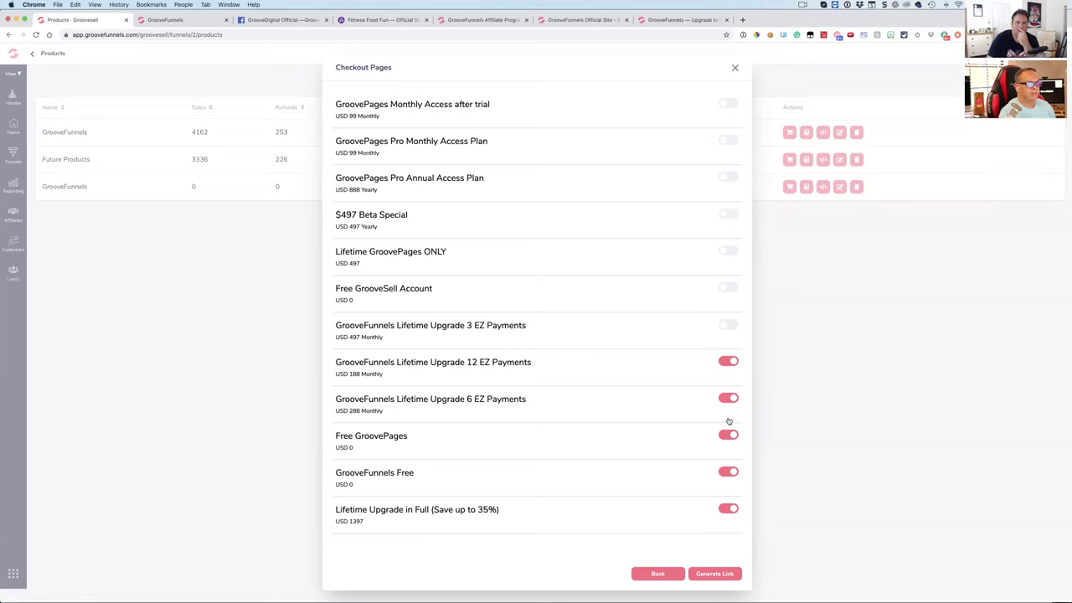
{"action": "left_click", "coordinate": [730, 473]}
{"action": "left_click", "coordinate": [725, 432]}
{"action": "left_click", "coordinate": [728, 325]}
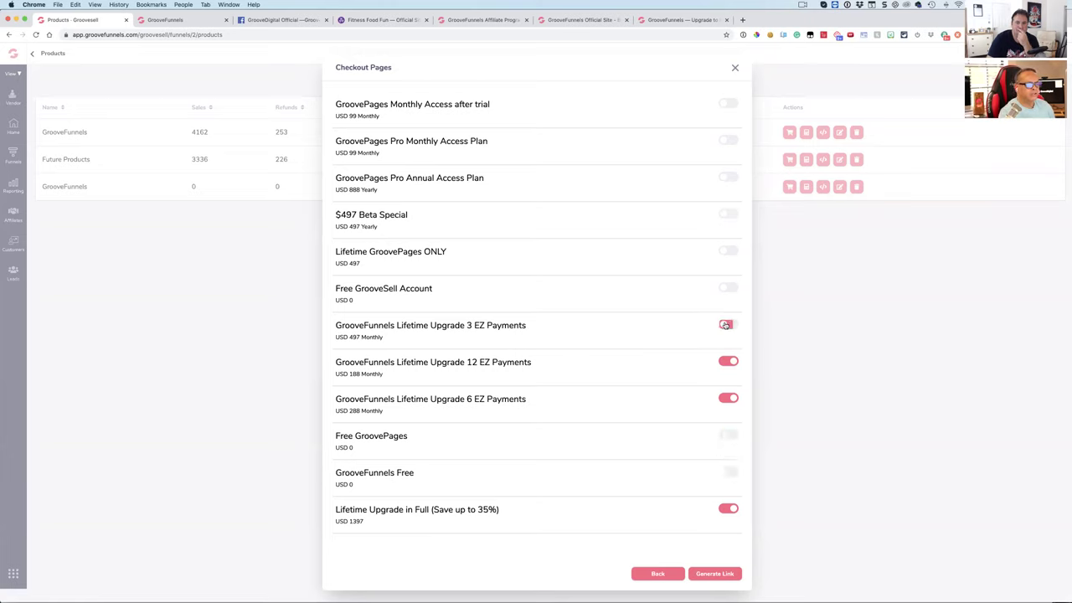
{"action": "left_click", "coordinate": [714, 574]}
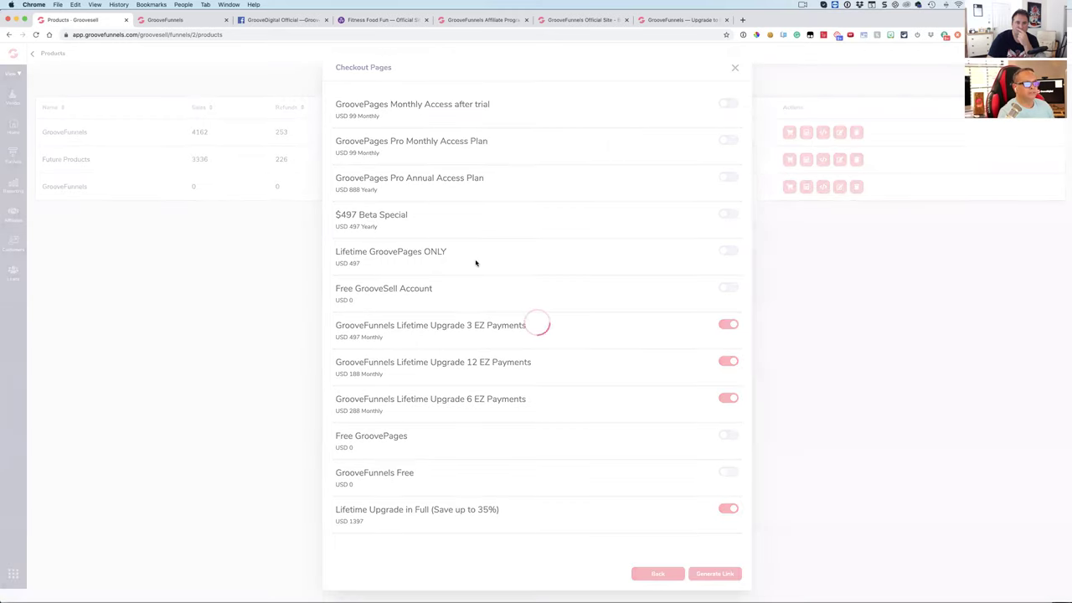
{"action": "left_click_drag", "start_coordinate": [339, 344], "coordinate": [580, 348]}
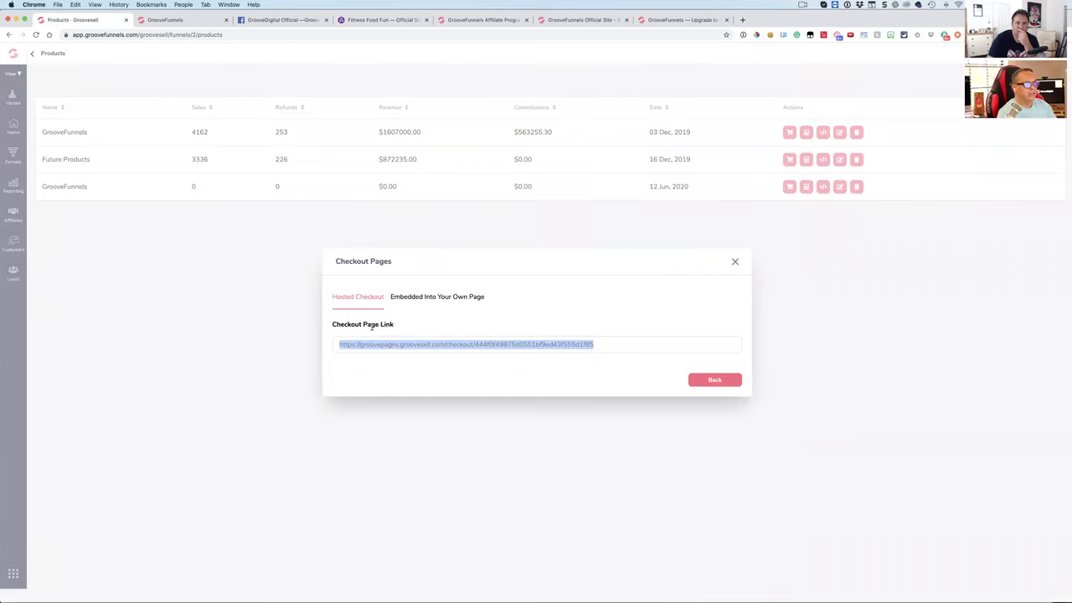
Step: Open the site in the GroovePages builder and select the hero's yellow Buy Now button
{"action": "left_click", "coordinate": [178, 20]}
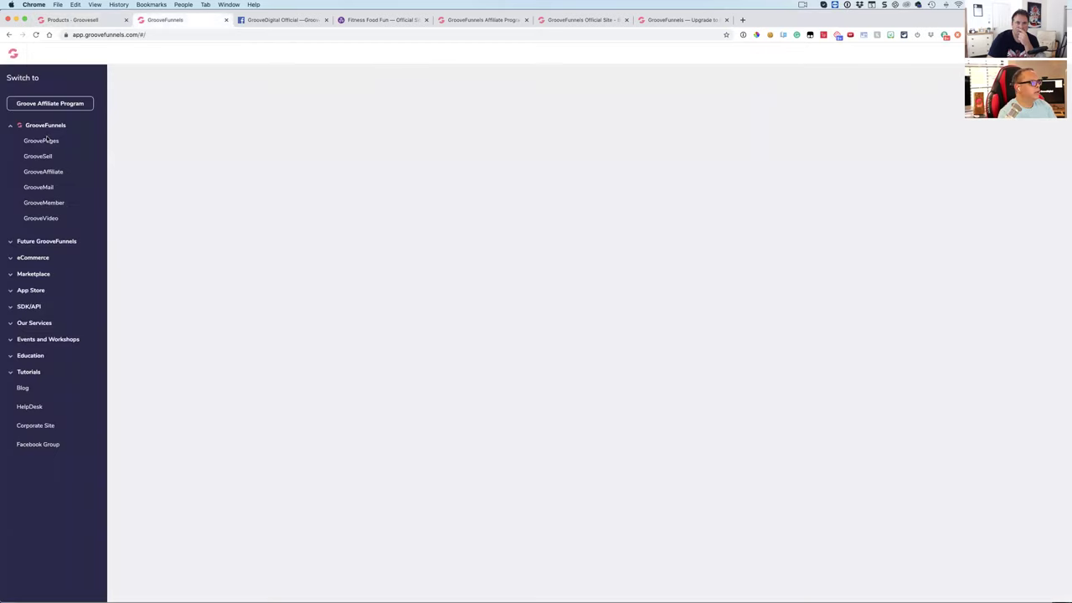
{"action": "left_click", "coordinate": [47, 141]}
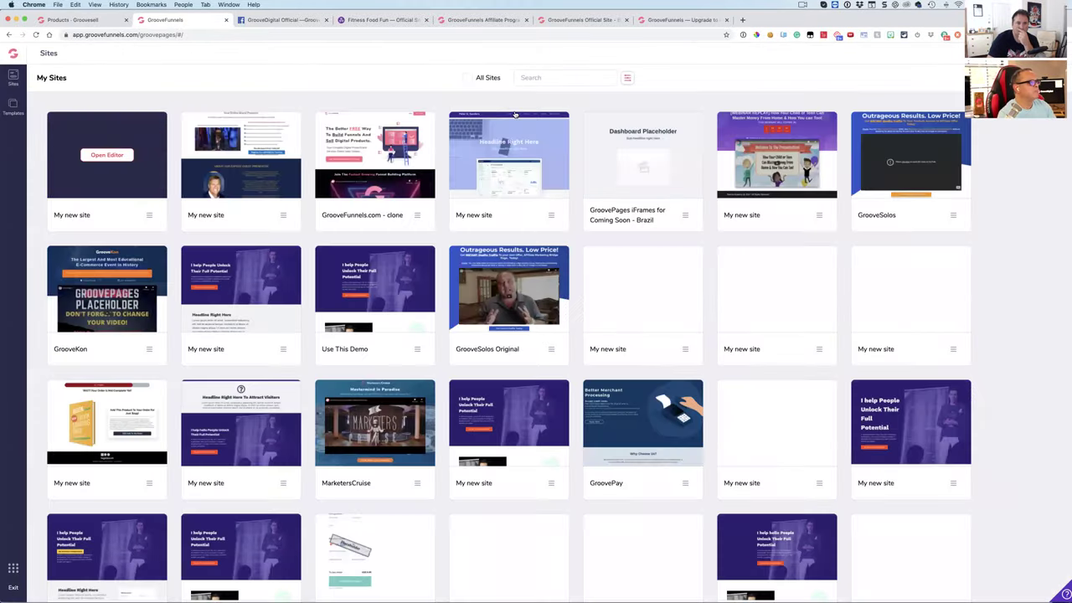
{"action": "left_click", "coordinate": [424, 193]}
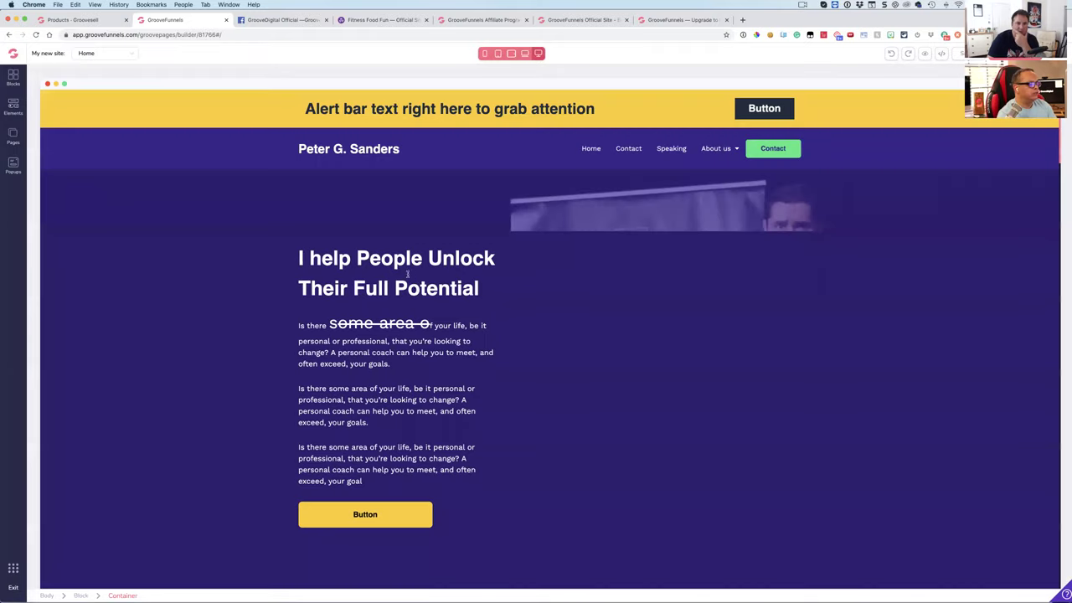
{"action": "scroll", "coordinate": [491, 232], "scroll_direction": "down", "scroll_amount": 3}
{"action": "left_click", "coordinate": [369, 422]}
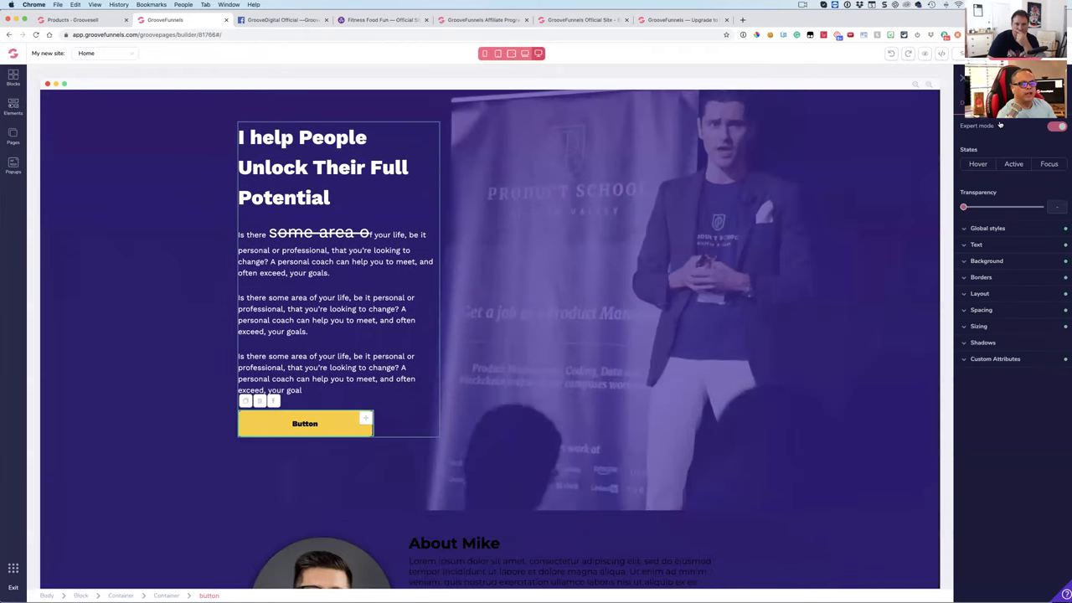
{"action": "left_click", "coordinate": [365, 418]}
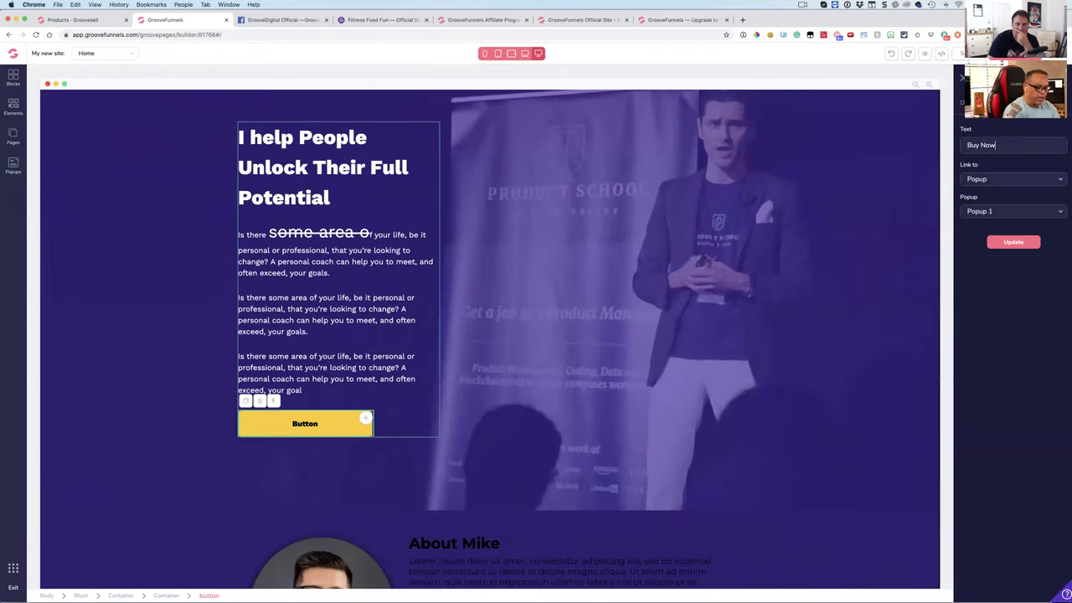
Step: Link the Buy Now button to the pasted hosted checkout URL
{"action": "left_click", "coordinate": [977, 180]}
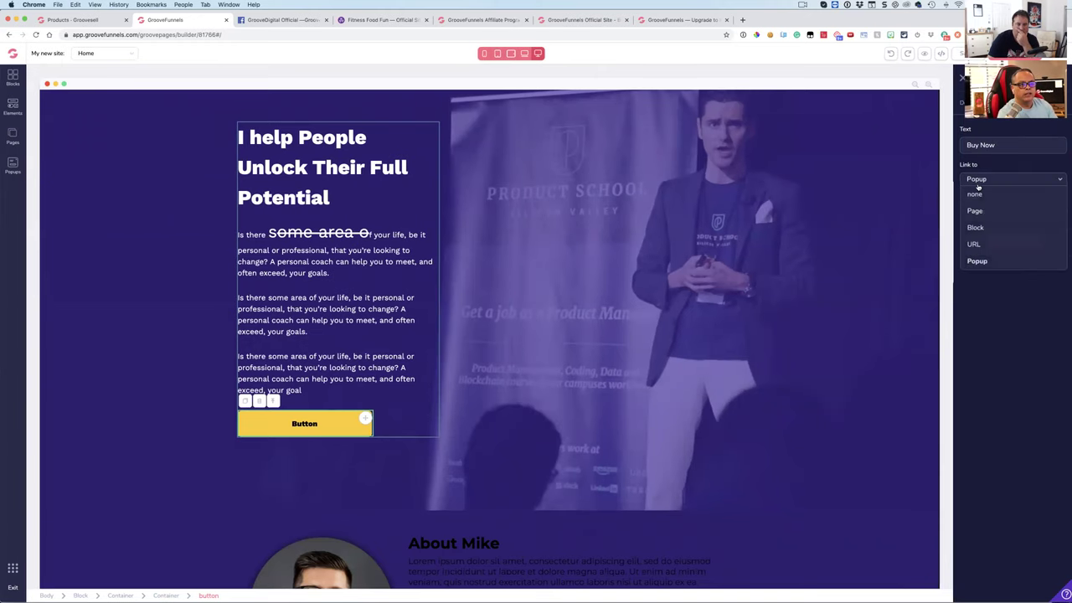
{"action": "left_click", "coordinate": [980, 241]}
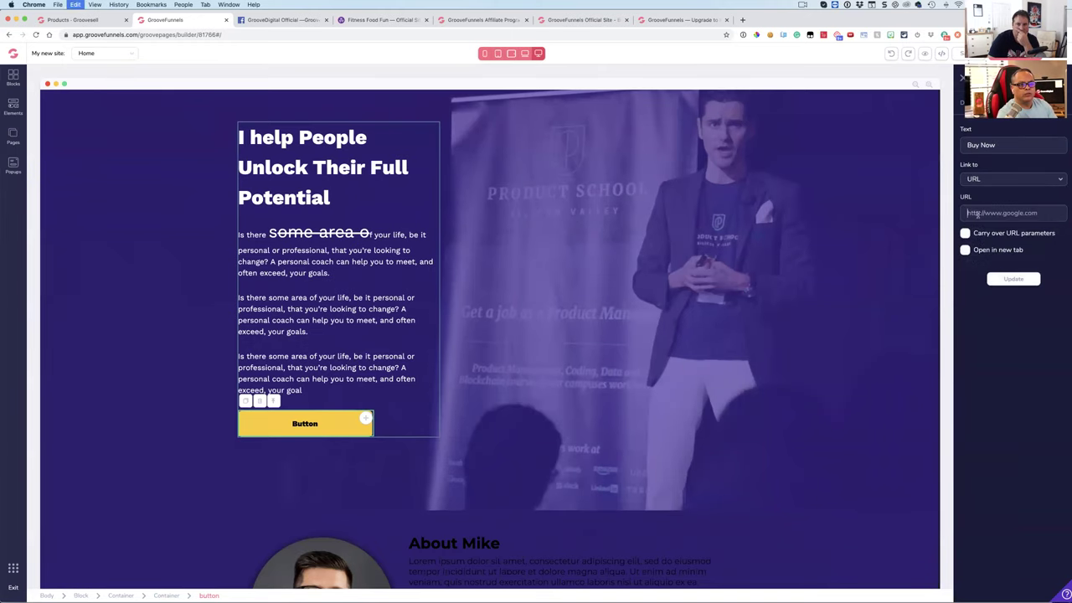
{"action": "left_click", "coordinate": [1005, 213]}
{"action": "key", "text": "super+v"}
{"action": "left_click", "coordinate": [1012, 279]}
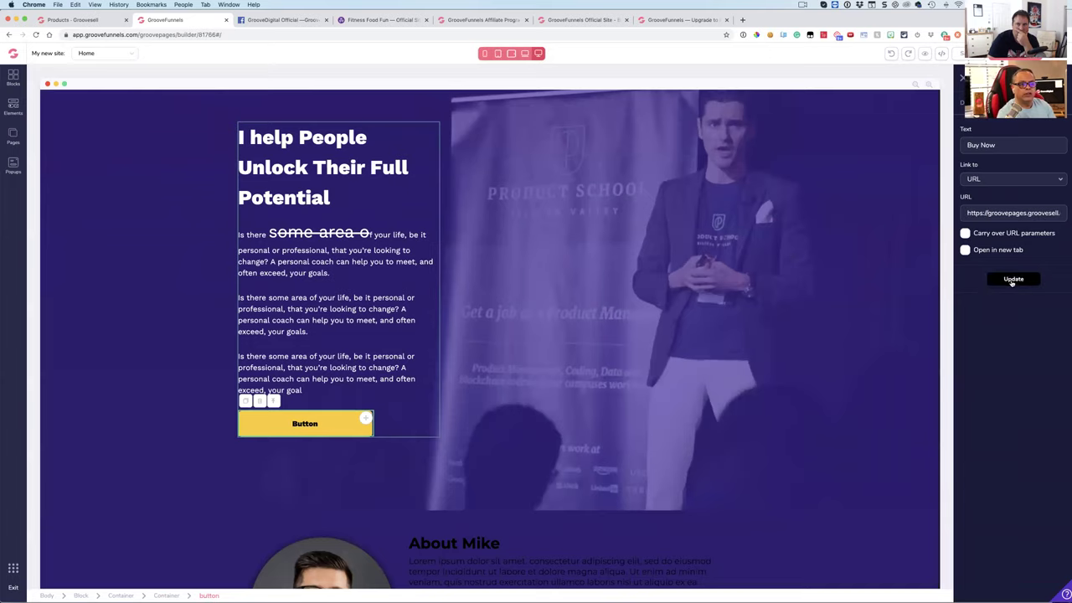
Step: Preview the page, close the preview, and switch back to the GrooveSell checkout links
{"action": "left_click", "coordinate": [926, 53]}
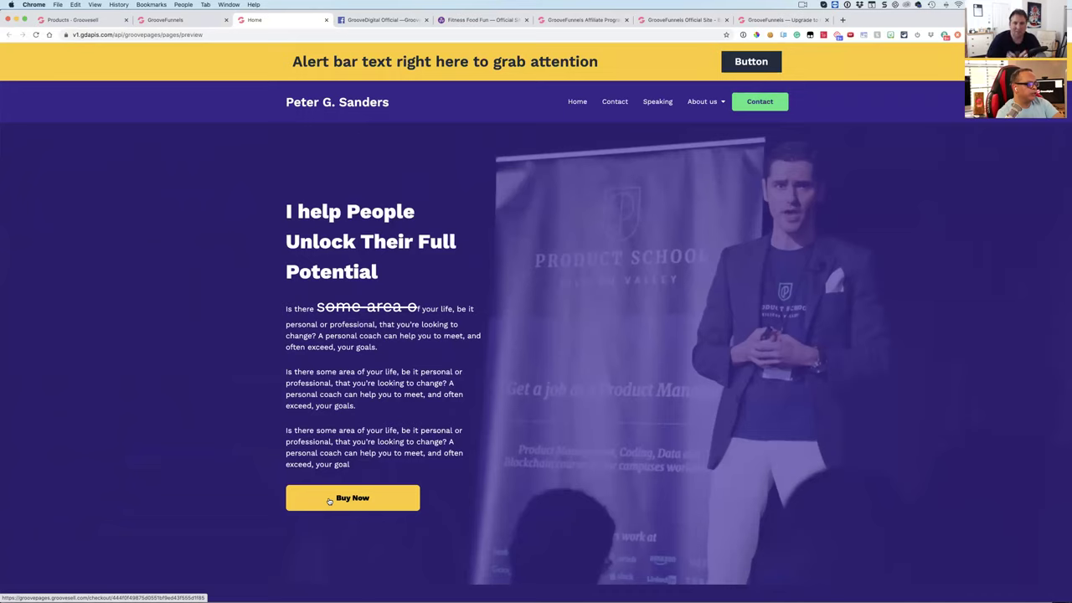
{"action": "left_click", "coordinate": [326, 20]}
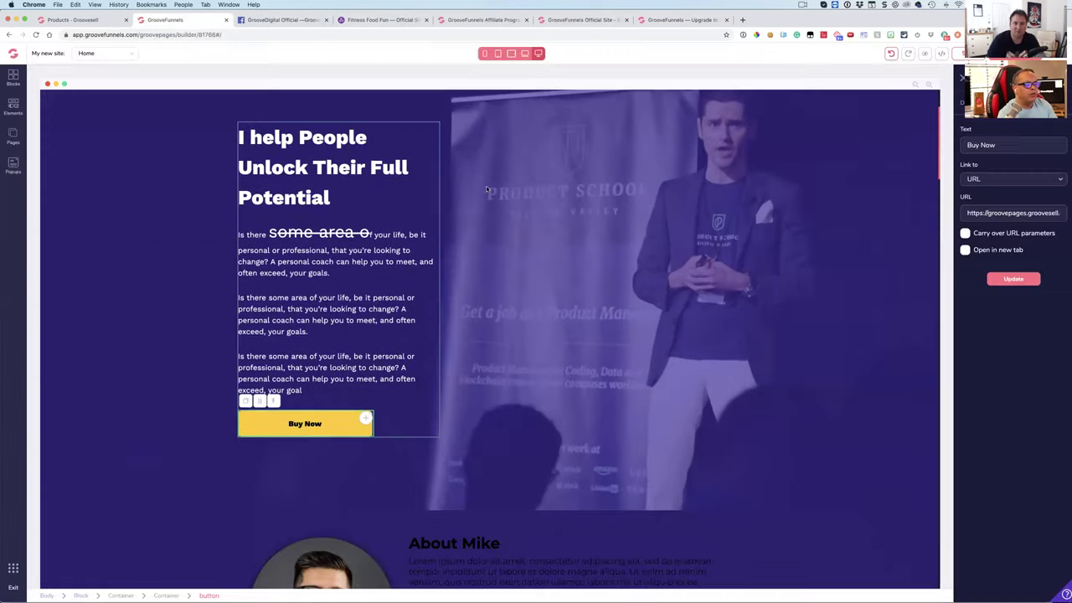
{"action": "scroll", "coordinate": [335, 170], "scroll_direction": "down", "scroll_amount": 15}
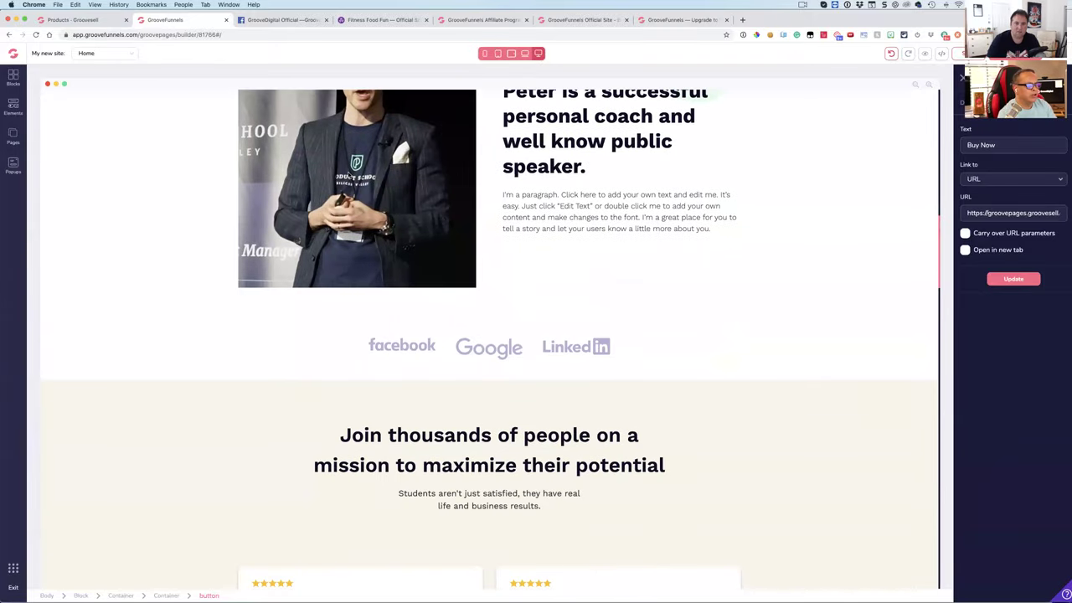
{"action": "scroll", "coordinate": [349, 176], "scroll_direction": "down", "scroll_amount": 20}
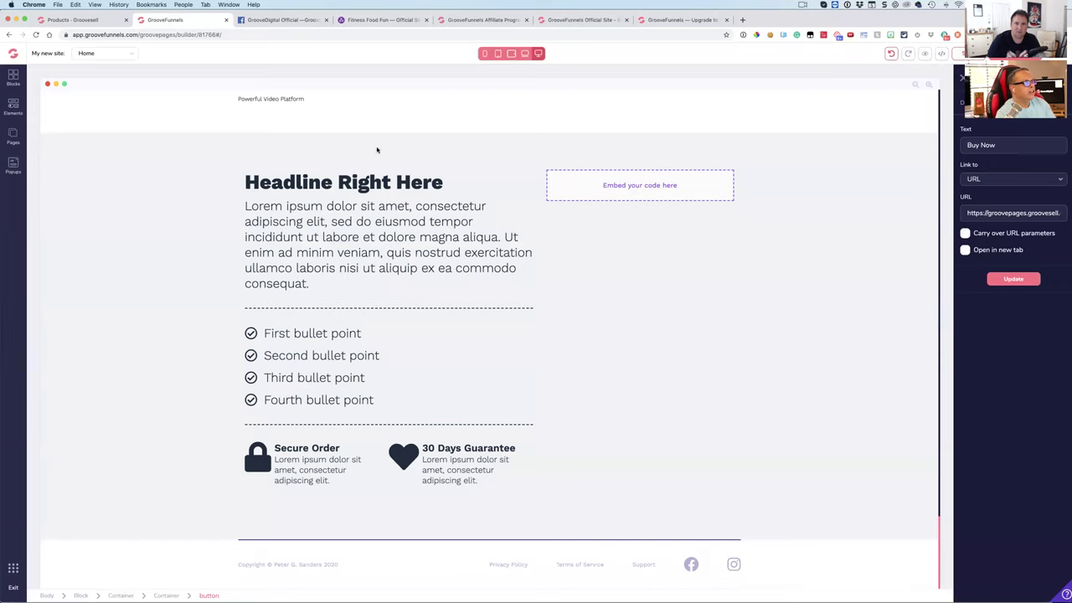
{"action": "left_click", "coordinate": [99, 23]}
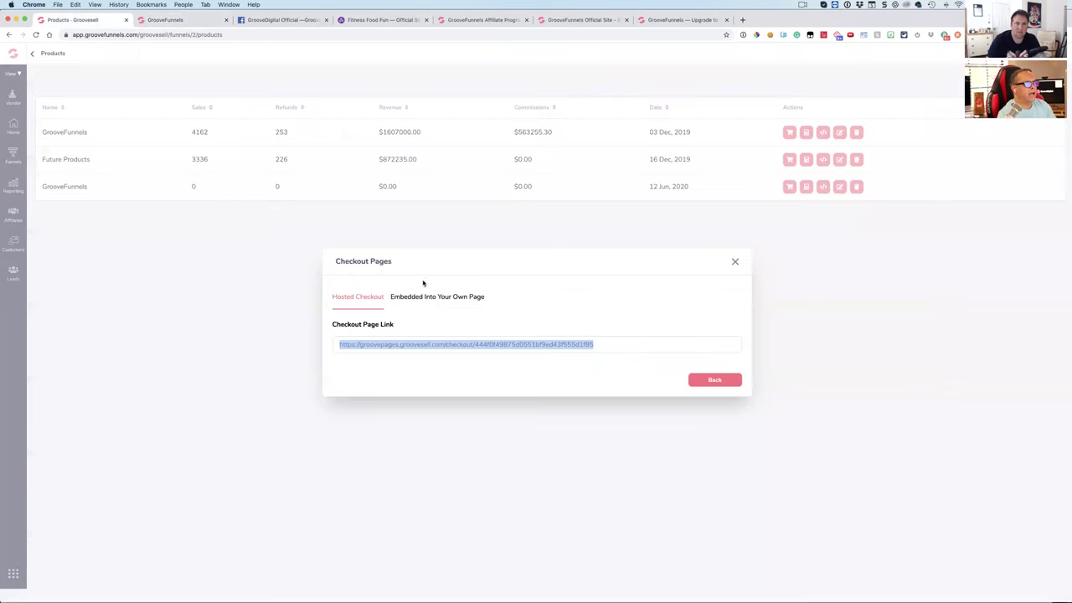
Step: Select the checkout's embed code on the Embedded Into Your Own Page tab
{"action": "left_click", "coordinate": [430, 297]}
{"action": "triple_click", "coordinate": [550, 338]}
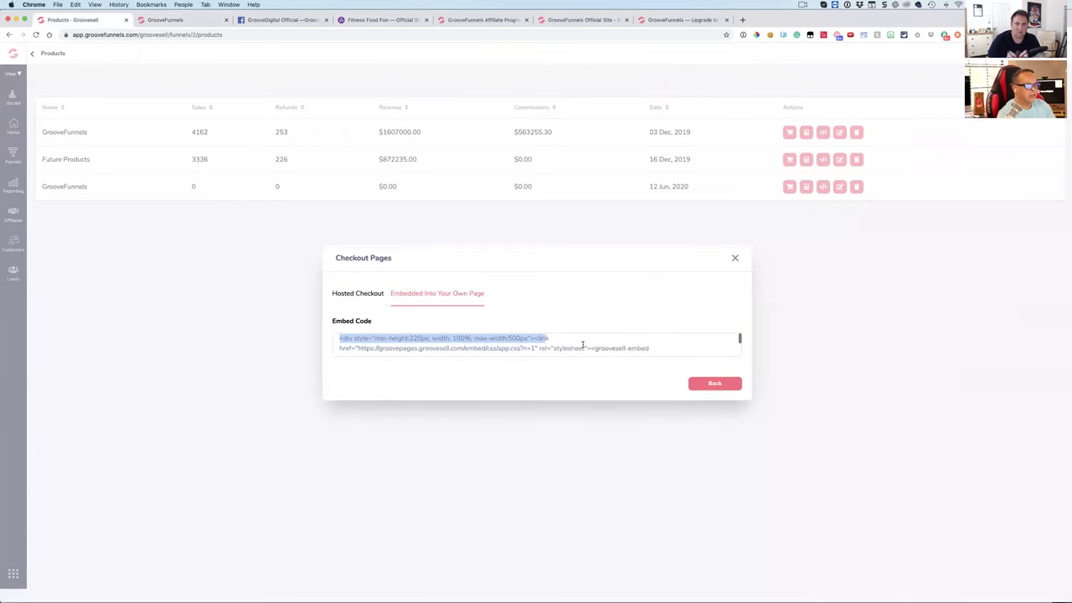
{"action": "triple_click", "coordinate": [608, 346]}
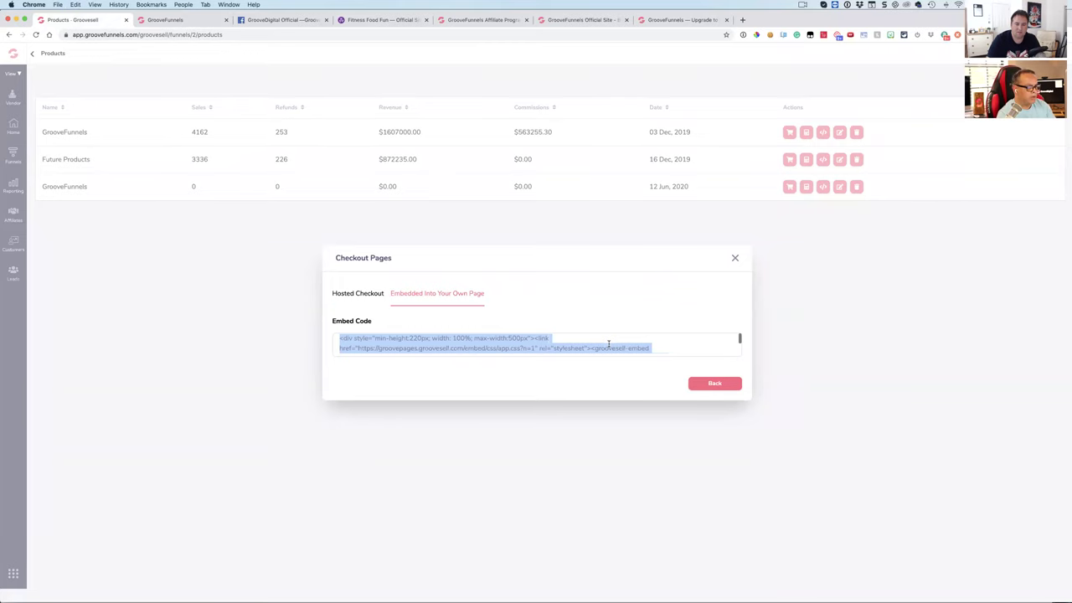
Step: Paste the code into the page's embed box source editor, apply it, and preview
{"action": "left_click", "coordinate": [164, 20]}
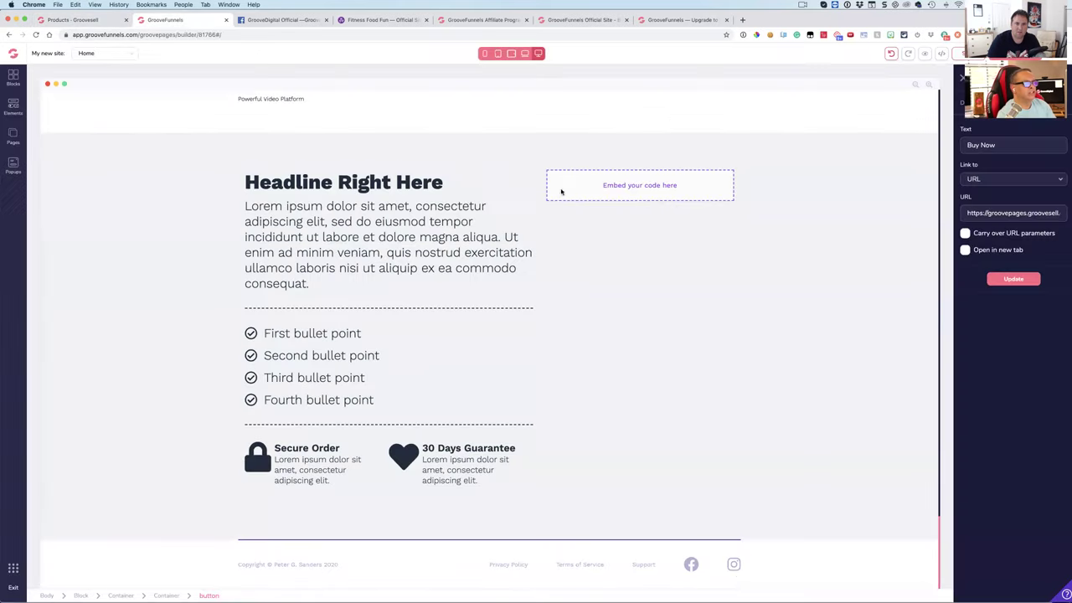
{"action": "left_click", "coordinate": [563, 184]}
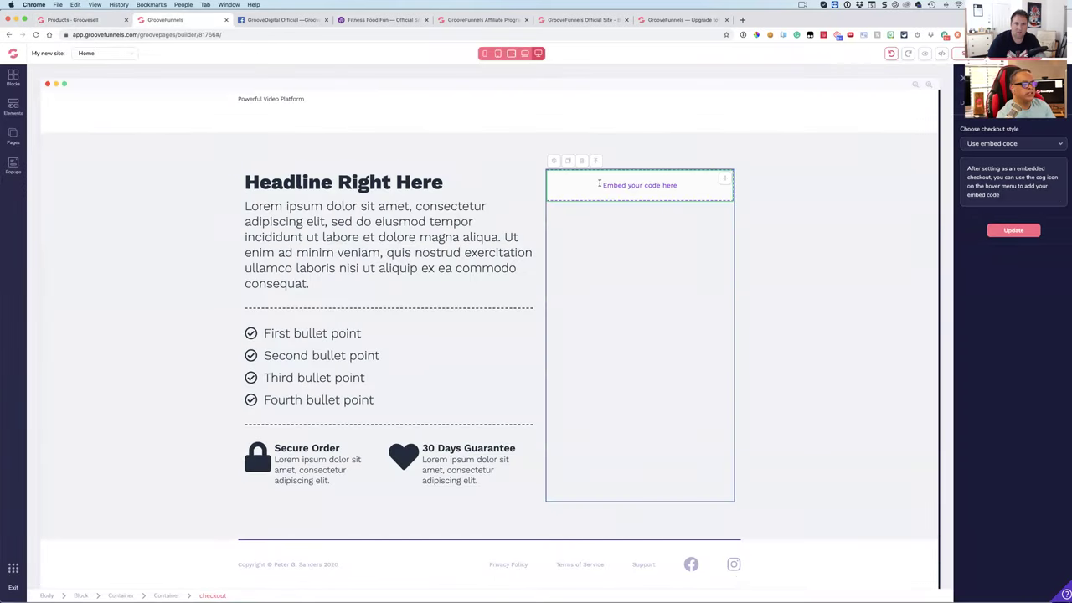
{"action": "left_click", "coordinate": [552, 161]}
{"action": "key", "text": "super+v"}
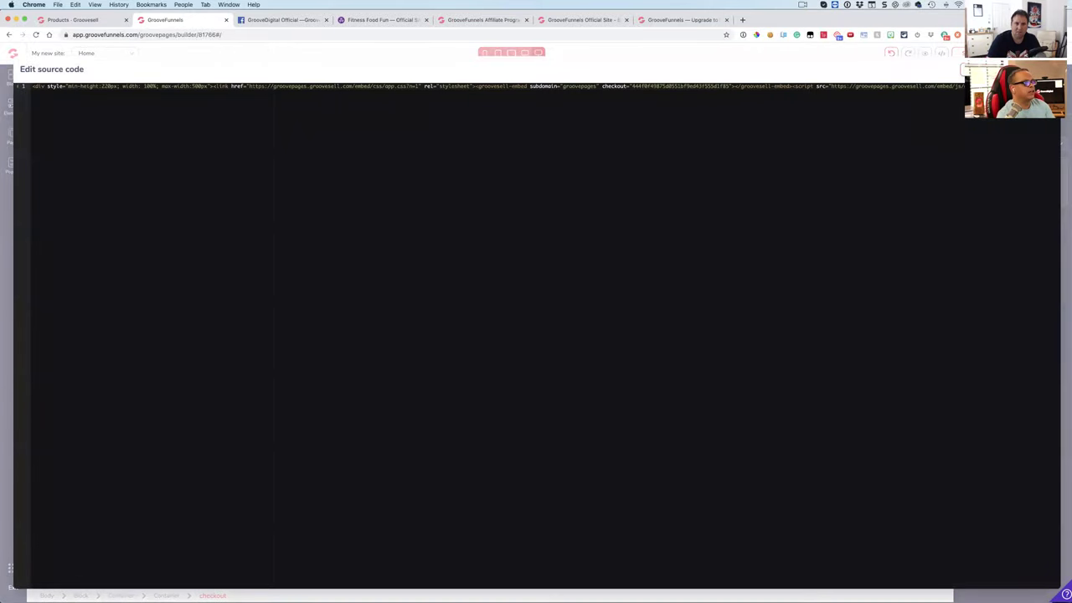
{"action": "left_click", "coordinate": [916, 251]}
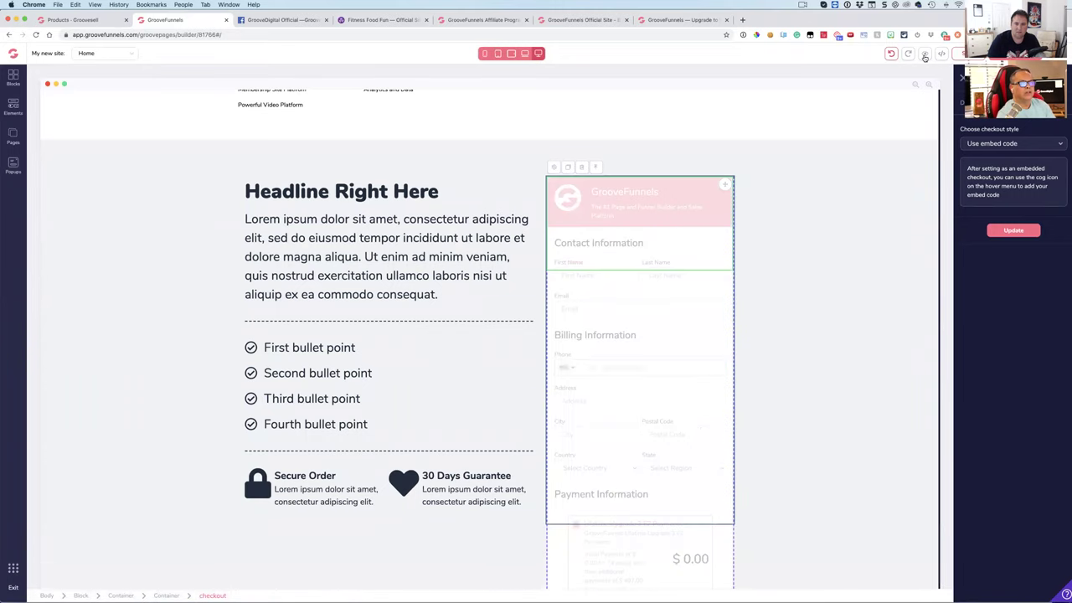
{"action": "left_click", "coordinate": [1009, 233]}
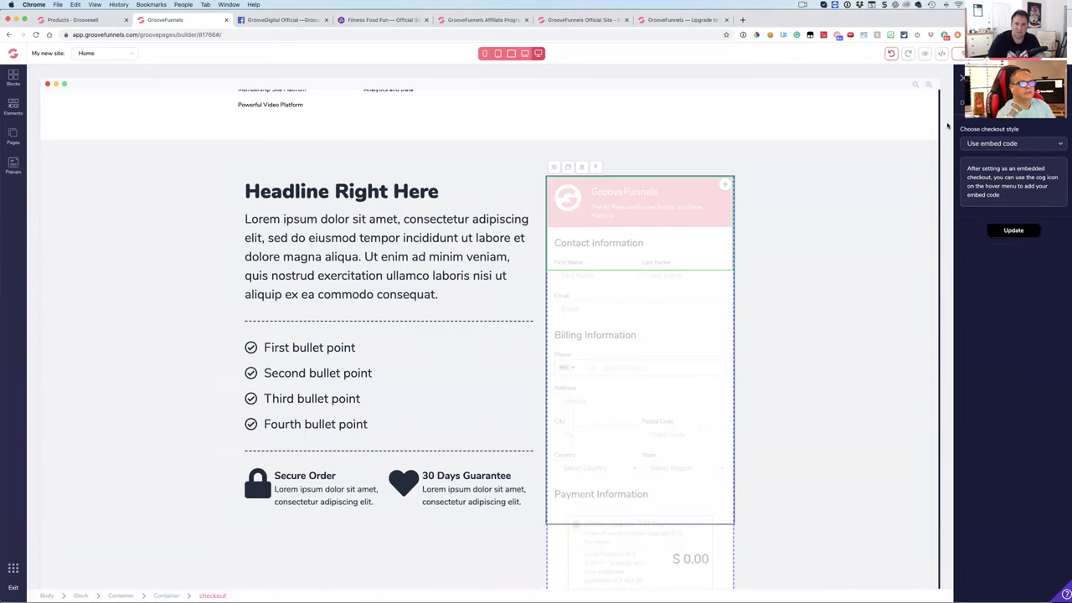
{"action": "left_click", "coordinate": [924, 56]}
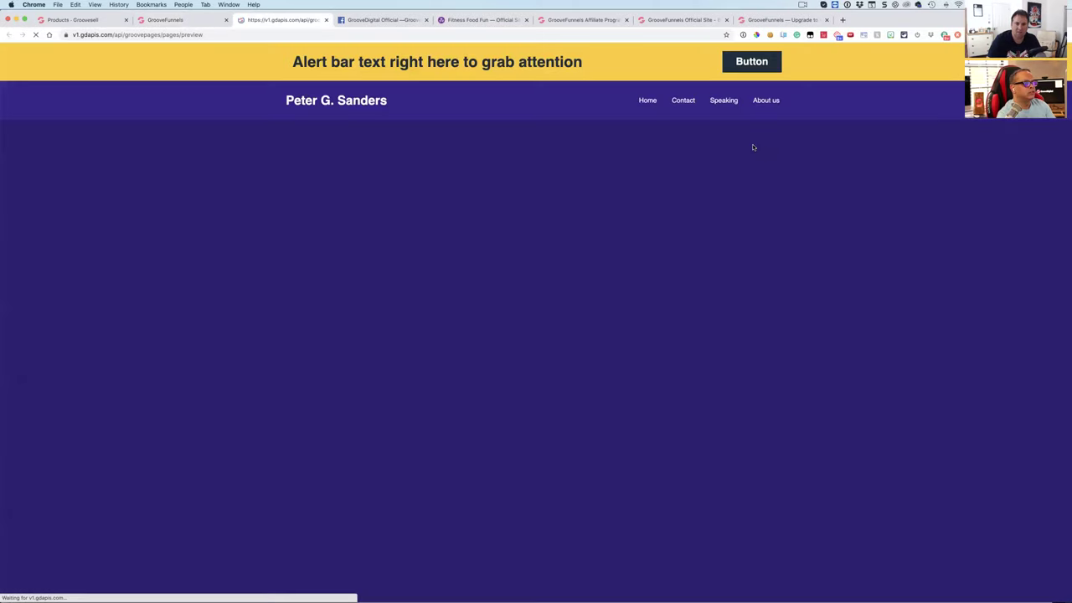
Step: Scroll the GroovePages preview down to the embedded four-plan order form, then return to the GrooveSell embed code
{"action": "scroll", "coordinate": [792, 152], "scroll_direction": "down", "scroll_amount": 2}
{"action": "scroll", "coordinate": [796, 152], "scroll_direction": "down", "scroll_amount": 5}
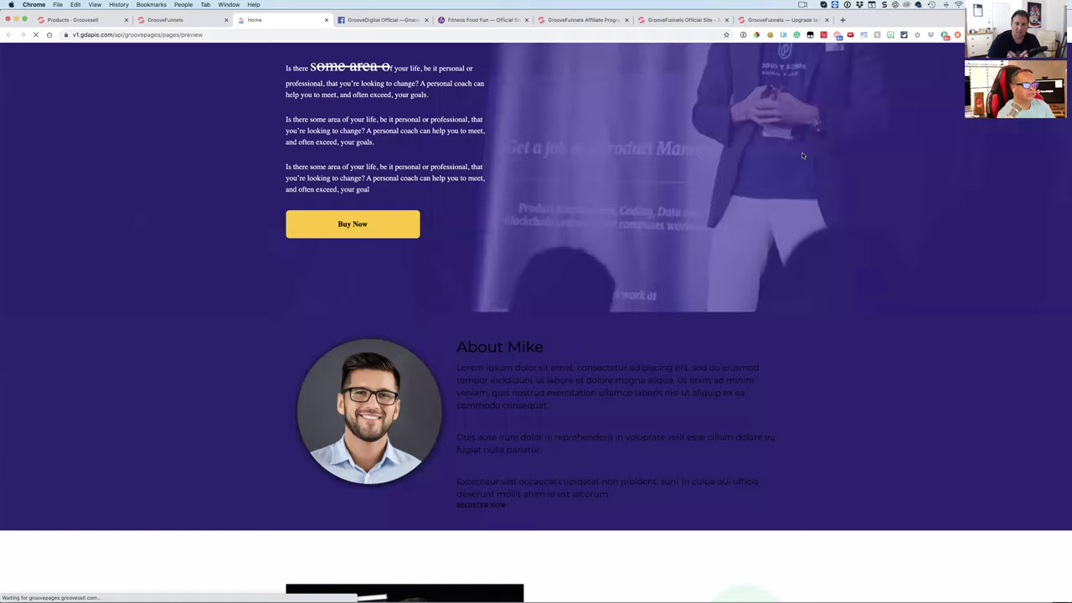
{"action": "scroll", "coordinate": [802, 155], "scroll_direction": "down", "scroll_amount": 15}
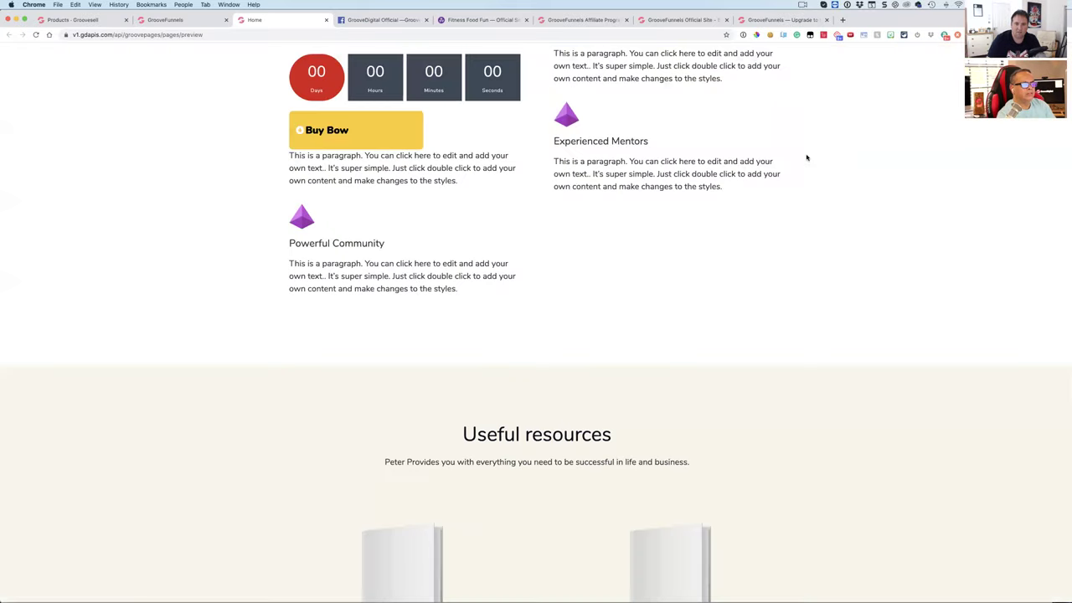
{"action": "scroll", "coordinate": [807, 158], "scroll_direction": "down", "scroll_amount": 20}
{"action": "scroll", "coordinate": [830, 166], "scroll_direction": "down", "scroll_amount": 7}
{"action": "scroll", "coordinate": [829, 168], "scroll_direction": "down", "scroll_amount": 3}
{"action": "scroll", "coordinate": [829, 168], "scroll_direction": "up", "scroll_amount": 10}
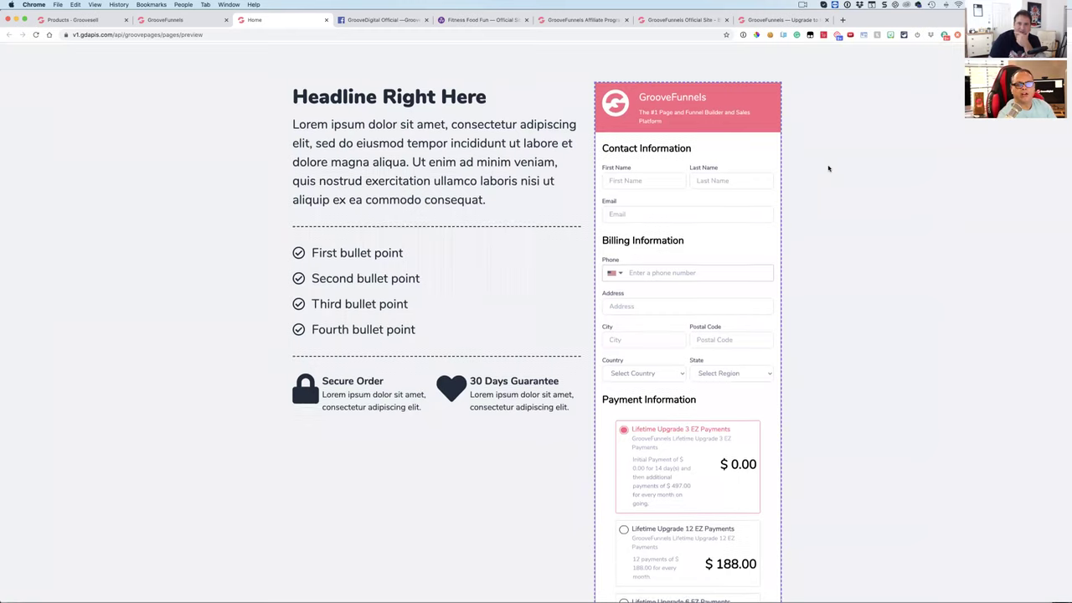
{"action": "scroll", "coordinate": [829, 168], "scroll_direction": "up", "scroll_amount": 3}
{"action": "left_click", "coordinate": [80, 19]}
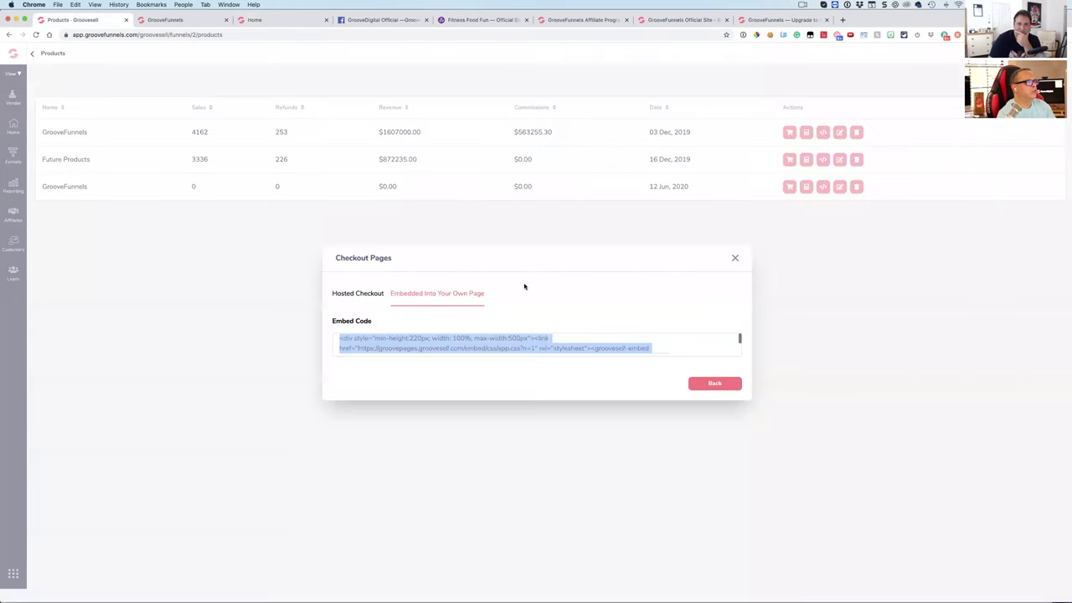
Step: Close the checkout code and show GrooveFunnels projections, with the Trial plan at USD 99
{"action": "left_click", "coordinate": [734, 259]}
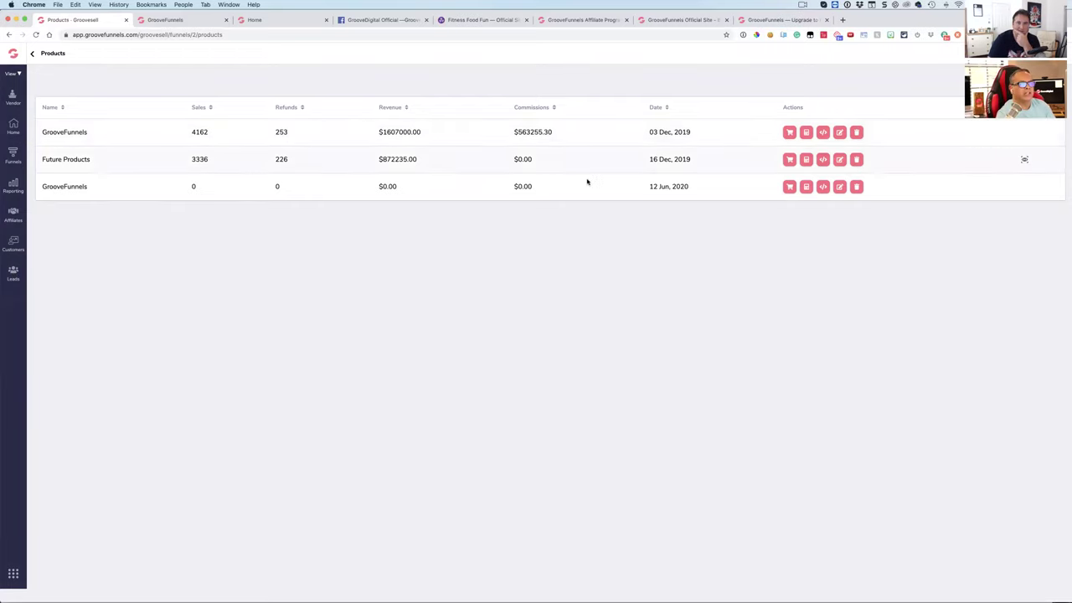
{"action": "left_click", "coordinate": [806, 134]}
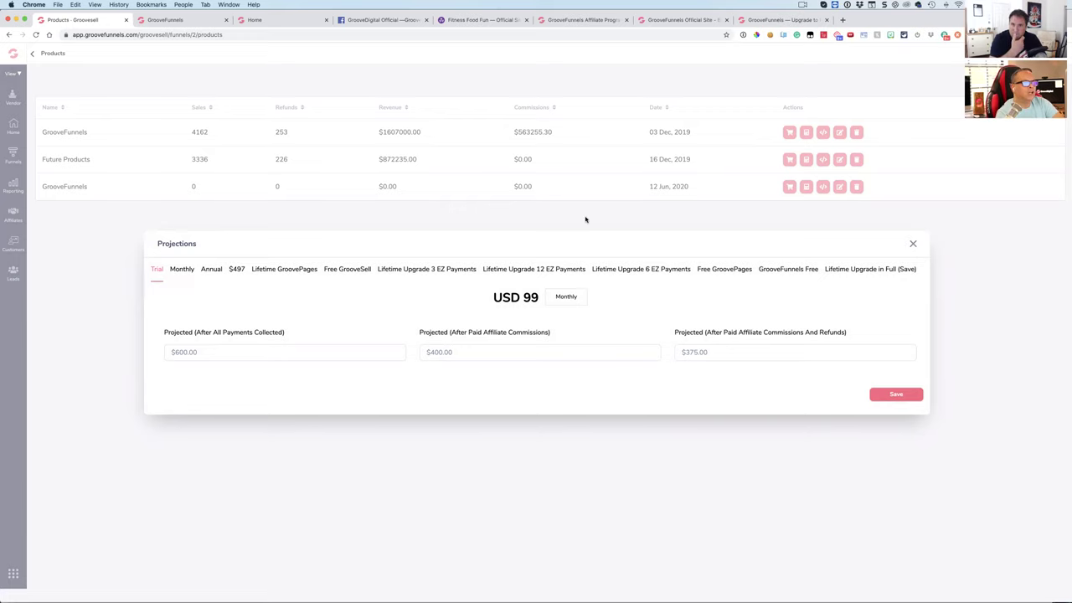
Step: Compare projections for the 3 EZ Payments, $497 and Lifetime Upgrade In Full plans
{"action": "left_click", "coordinate": [448, 273]}
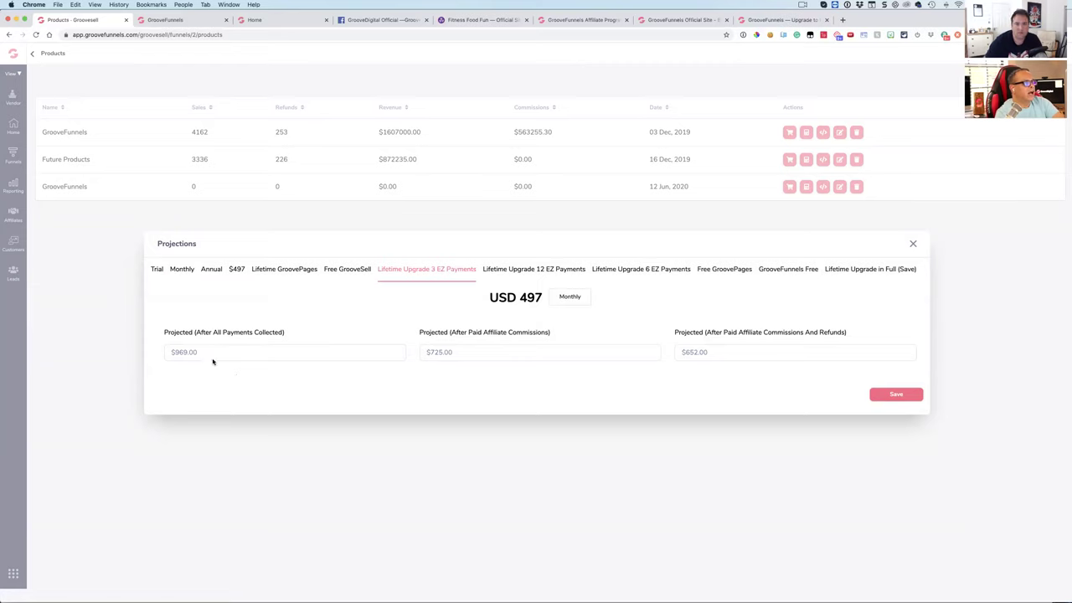
{"action": "left_click", "coordinate": [237, 273]}
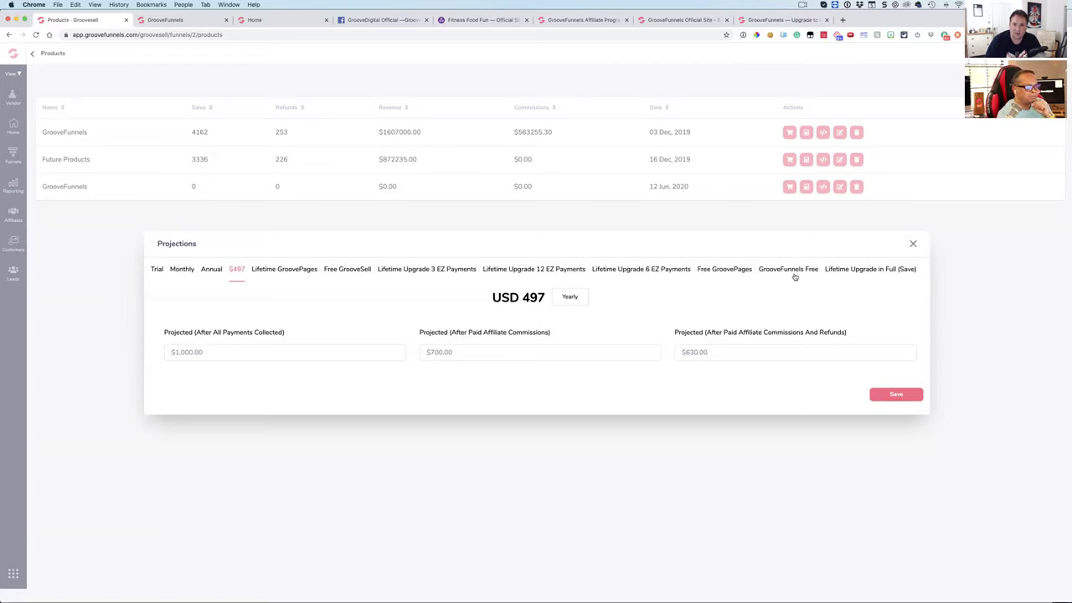
{"action": "left_click", "coordinate": [837, 276]}
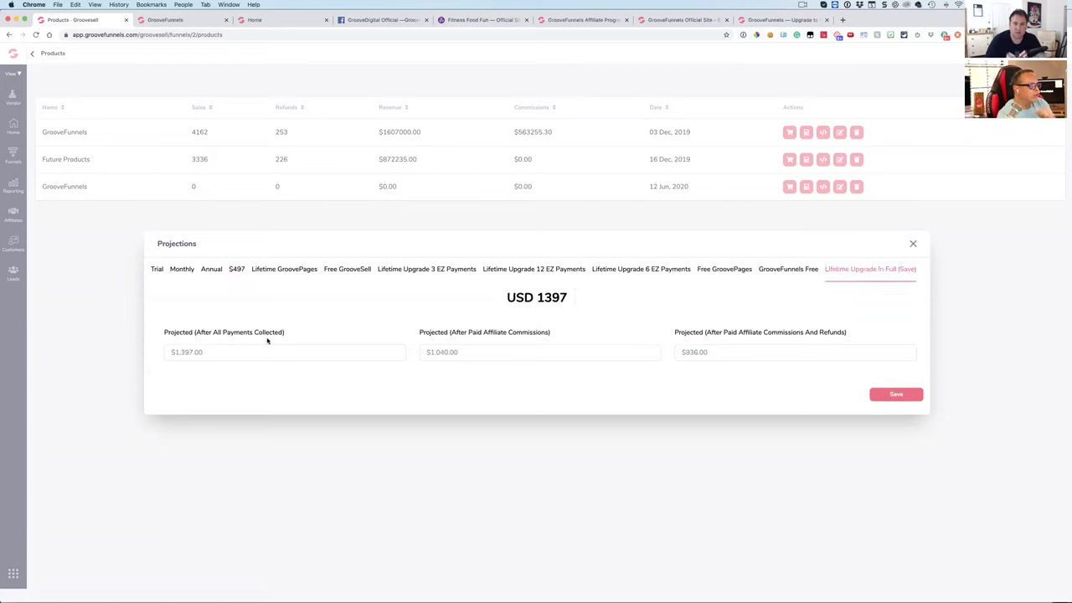
{"action": "left_click", "coordinate": [219, 355]}
{"action": "left_click_drag", "start_coordinate": [285, 333], "coordinate": [160, 337]}
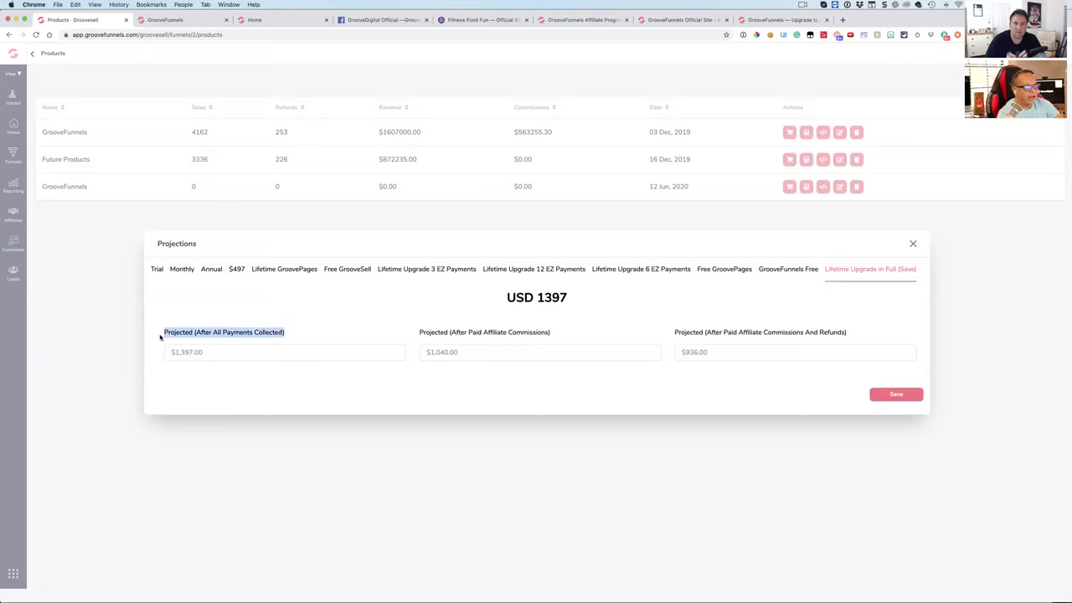
{"action": "left_click", "coordinate": [210, 357]}
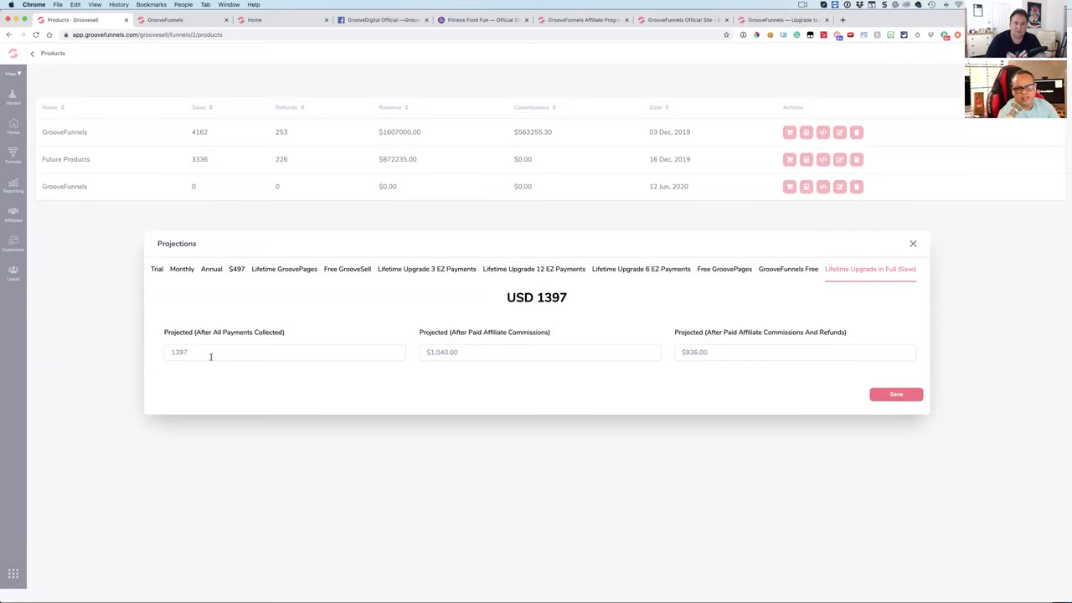
{"action": "left_click", "coordinate": [507, 352]}
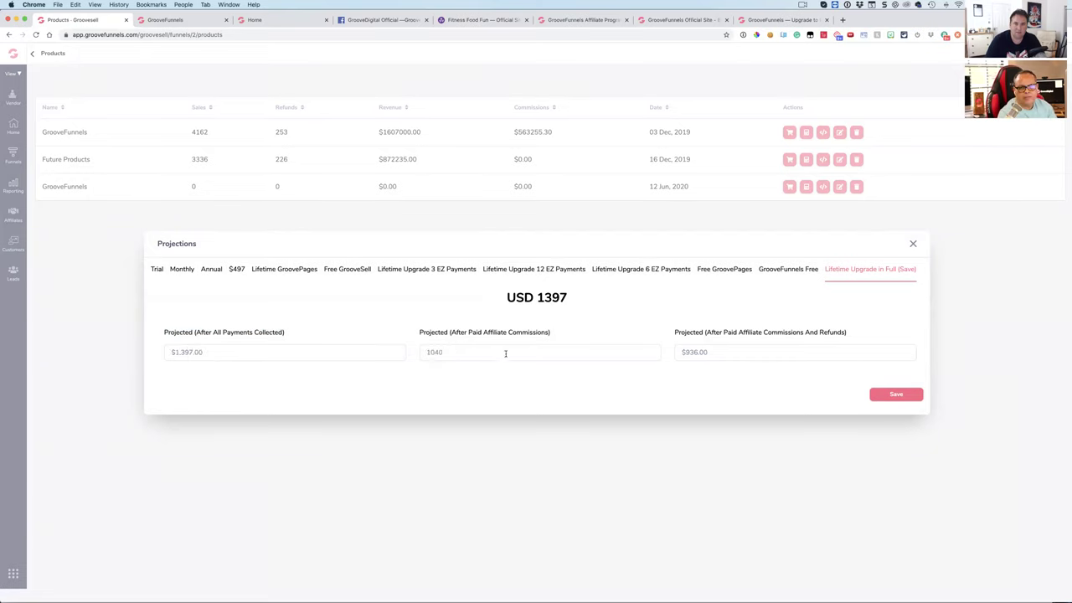
{"action": "left_click", "coordinate": [726, 358]}
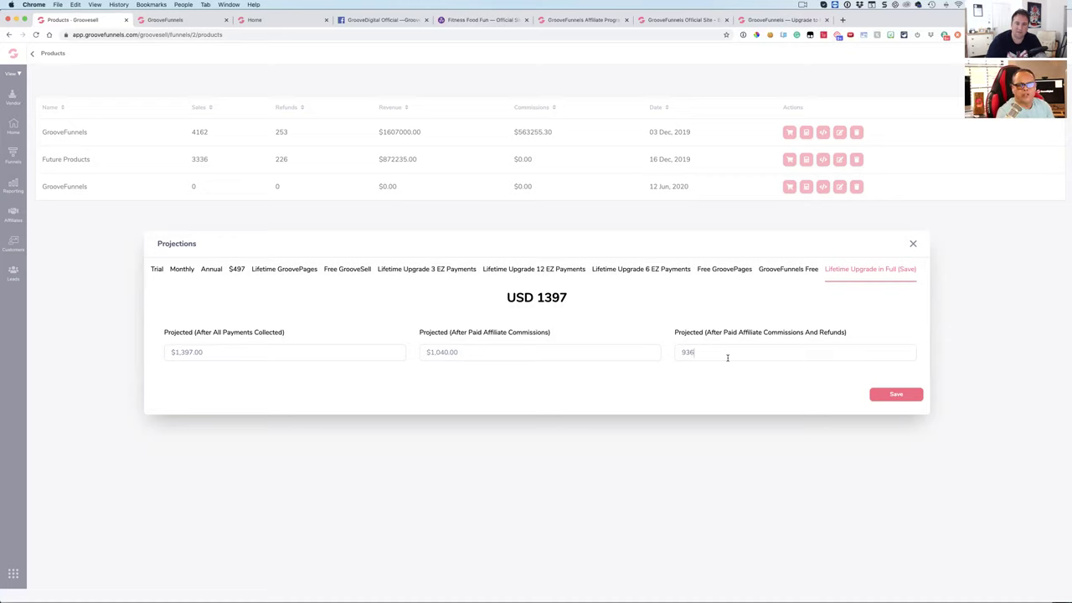
Step: Revisit the 3 EZ Payments plan and check its $969.00 and $725.00 projected amounts
{"action": "left_click", "coordinate": [427, 274]}
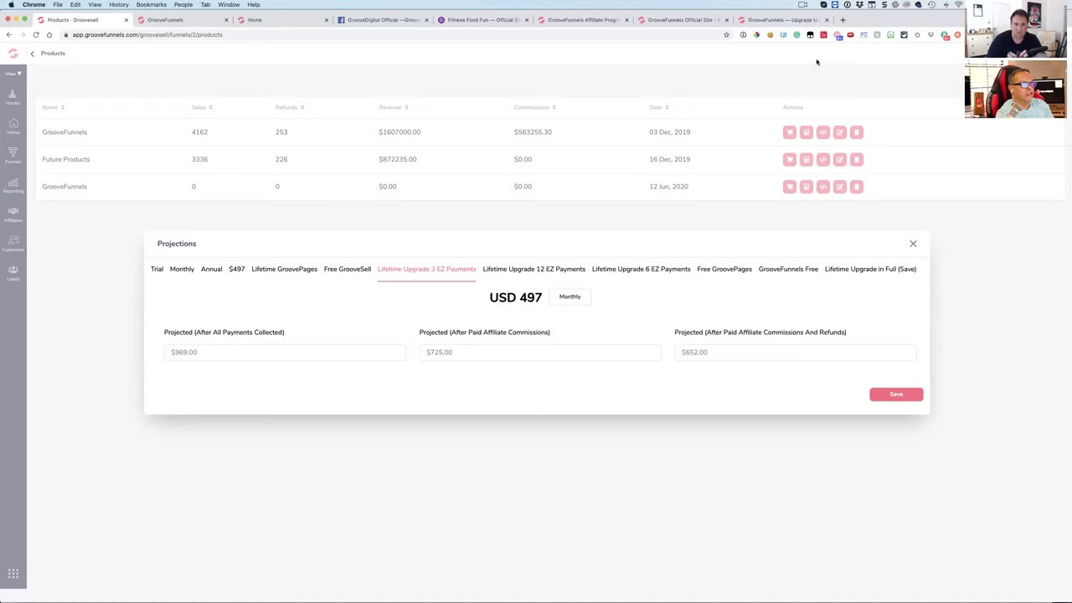
{"action": "left_click", "coordinate": [885, 5]}
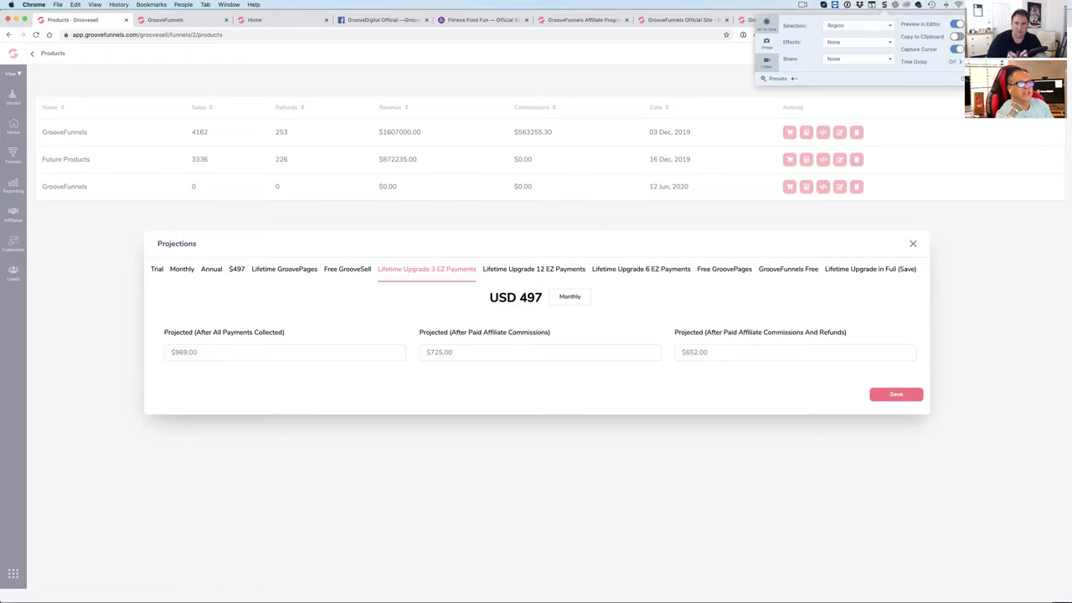
{"action": "key", "text": "ctrl+shift+c"}
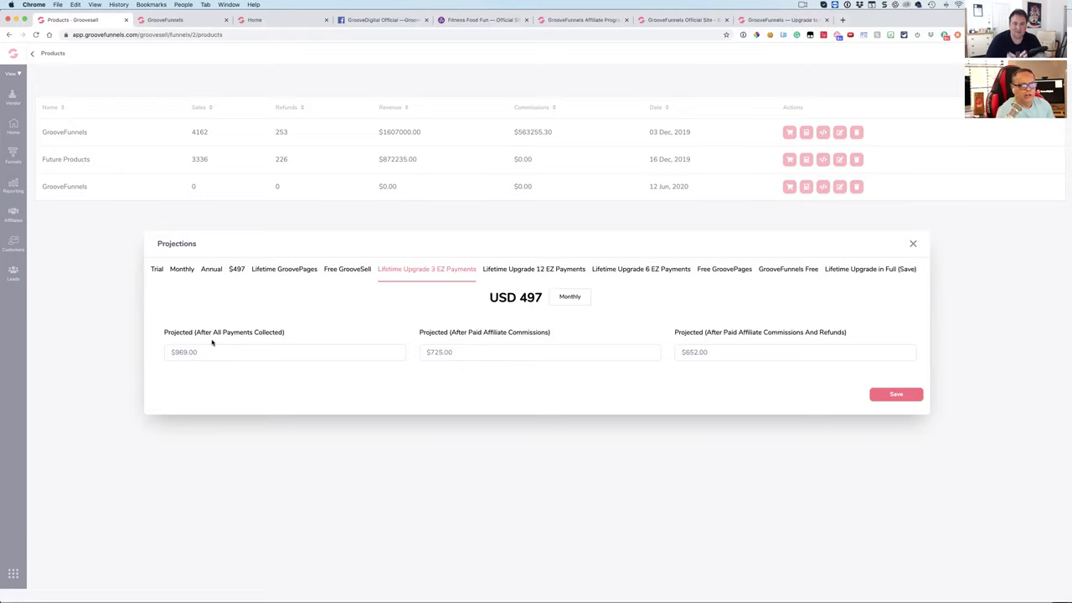
{"action": "left_click_drag", "start_coordinate": [211, 354], "coordinate": [154, 355]}
{"action": "left_click", "coordinate": [187, 372]}
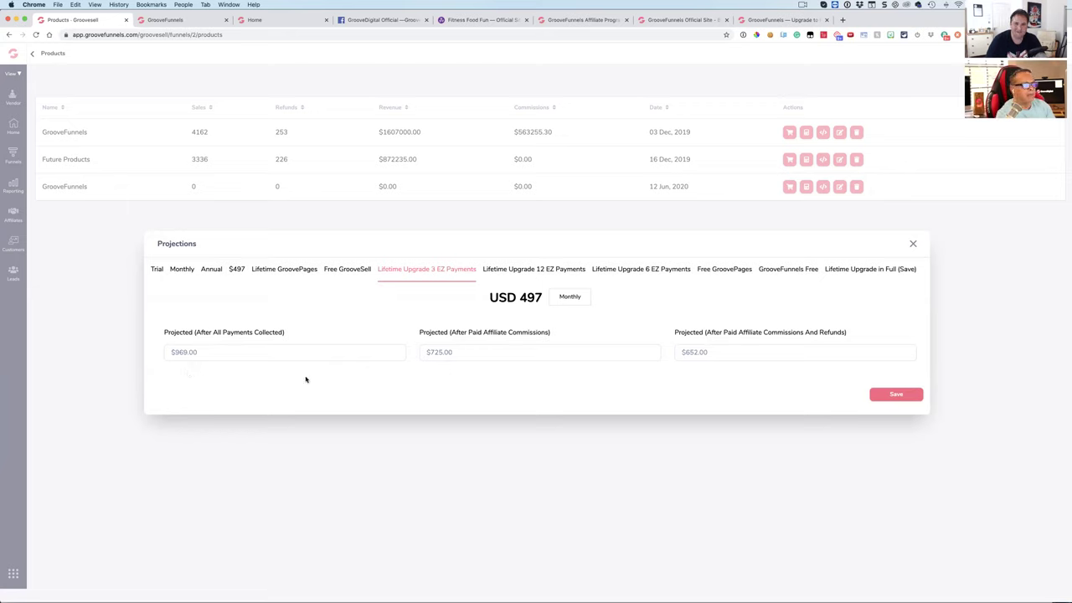
{"action": "left_click", "coordinate": [467, 352]}
{"action": "left_click", "coordinate": [717, 352]}
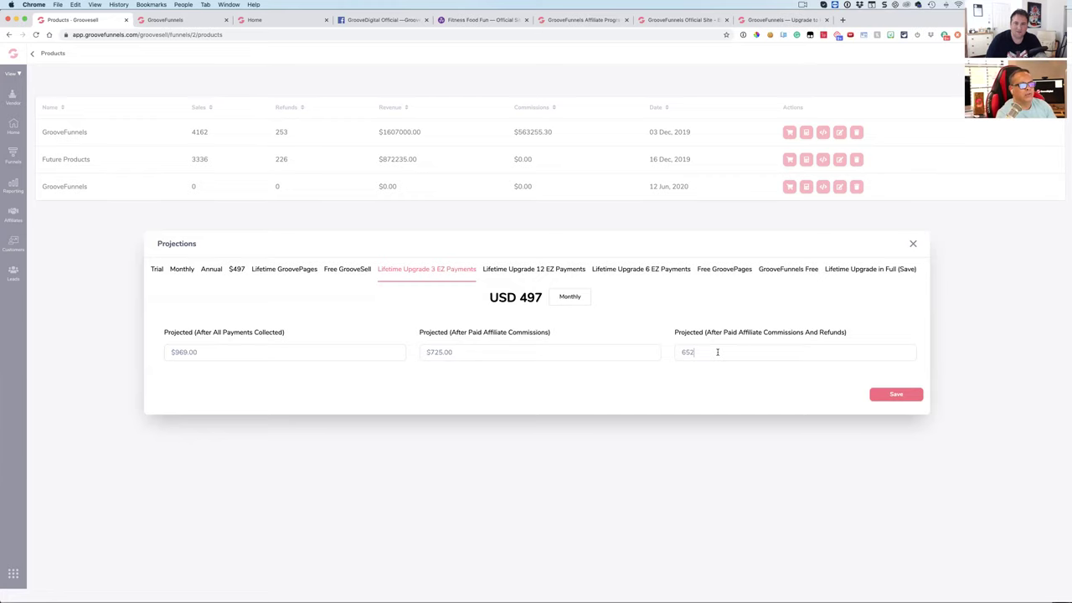
Step: Check the 12 EZ Payments ($1,128.00) and 6 EZ Payments ($864.00) projections, then close the window
{"action": "left_click", "coordinate": [519, 269]}
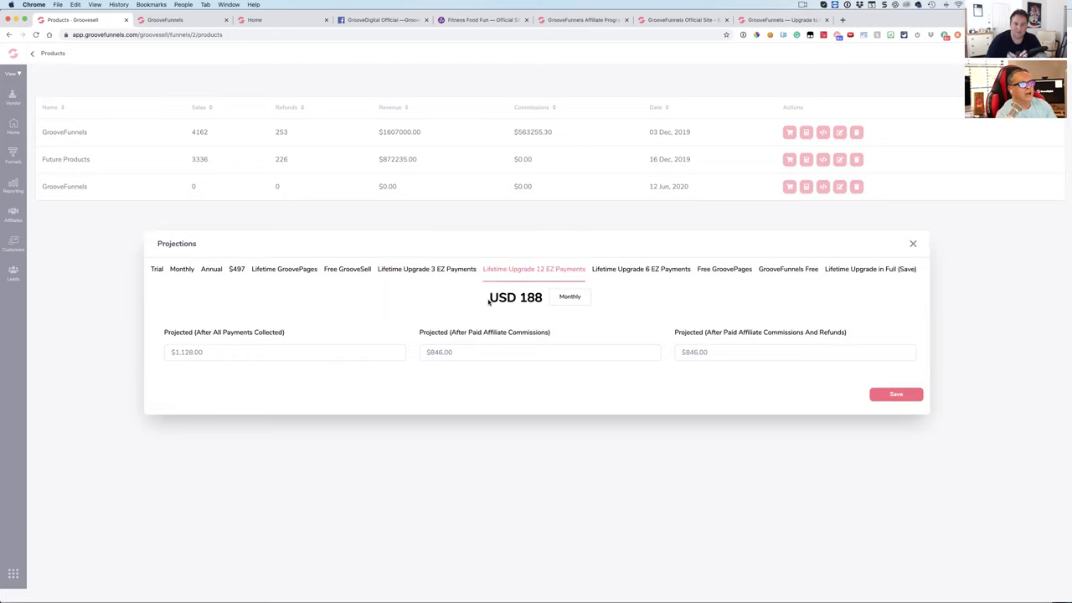
{"action": "left_click_drag", "start_coordinate": [240, 355], "coordinate": [141, 352]}
{"action": "left_click", "coordinate": [206, 376]}
{"action": "left_click", "coordinate": [631, 271]}
{"action": "left_click_drag", "start_coordinate": [212, 350], "coordinate": [159, 351]}
{"action": "left_click", "coordinate": [223, 376]}
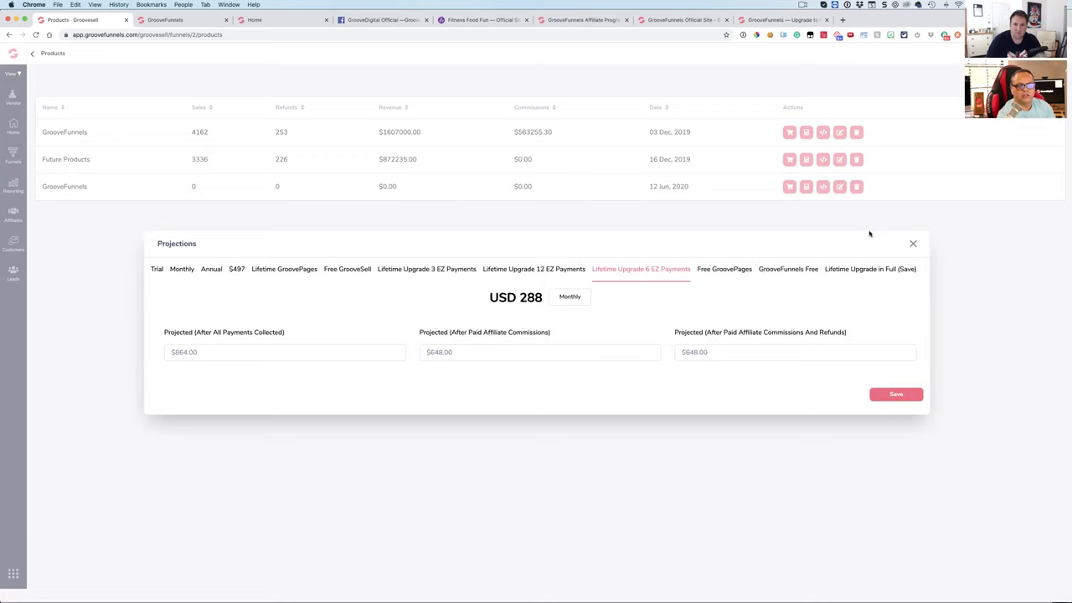
{"action": "left_click", "coordinate": [159, 84]}
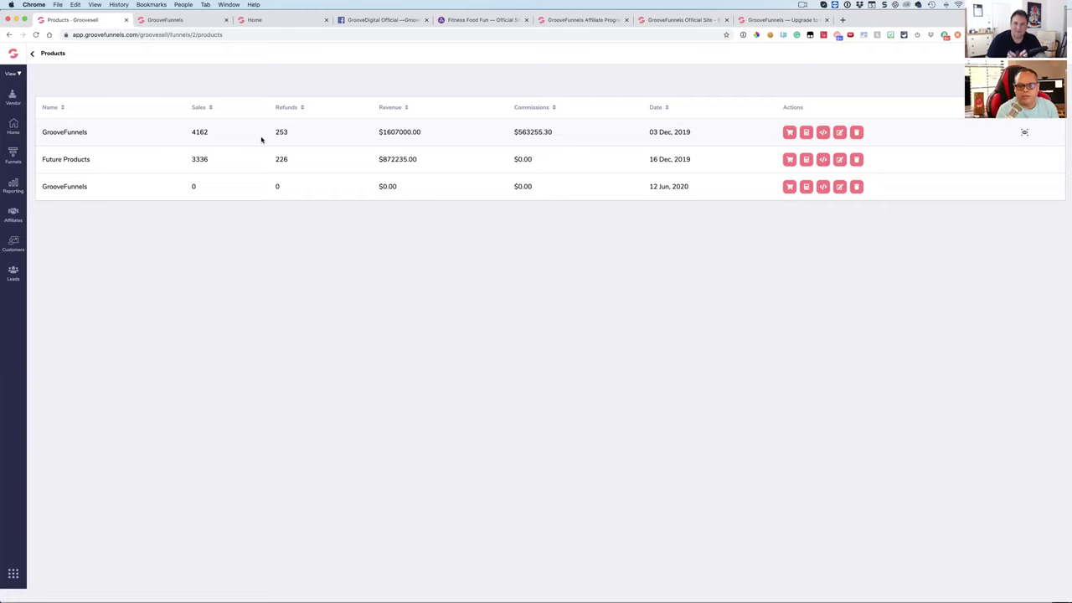
Step: Show the Vendor Dashboard with 08/05/2020 revenue of $32,453.00 and 4,430 active subscriptions
{"action": "left_click", "coordinate": [13, 128]}
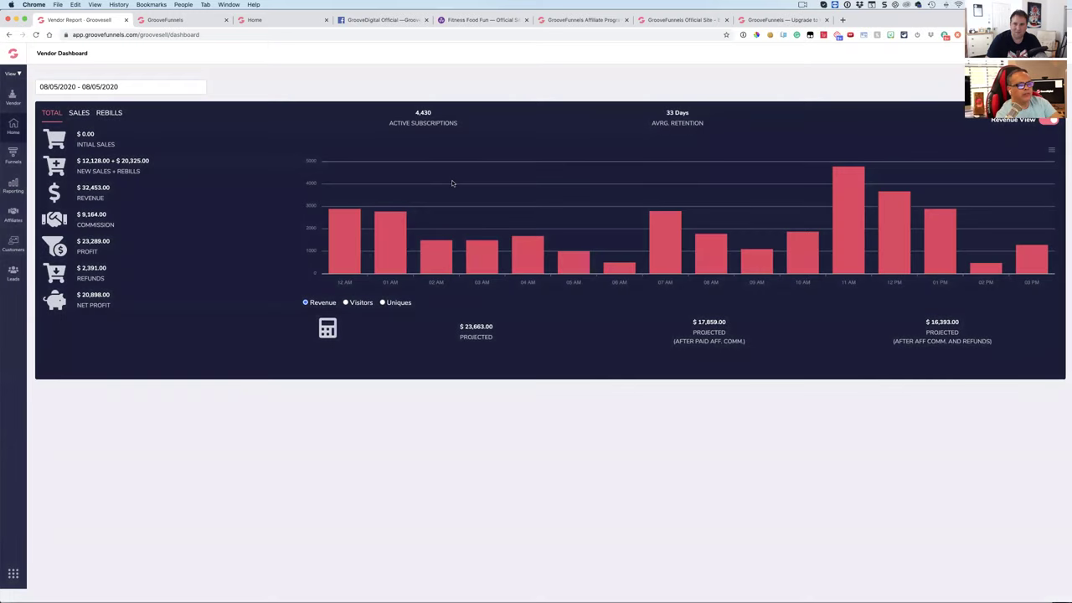
Step: Review the $32,453.00 revenue against the $23,663.00 projection, then bring up the date-range picker
{"action": "left_click_drag", "start_coordinate": [111, 188], "coordinate": [82, 189]}
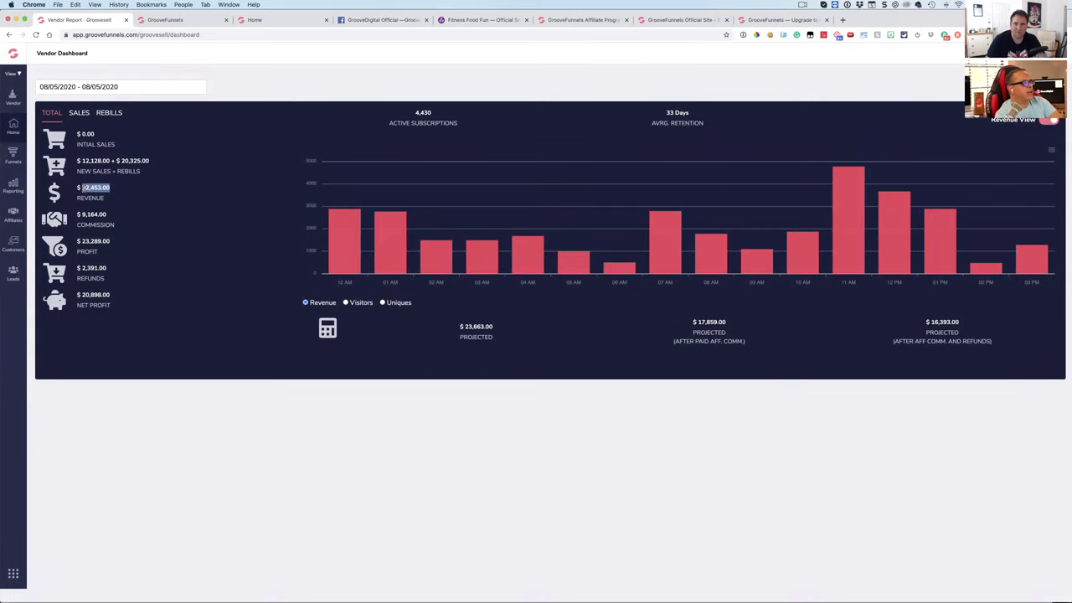
{"action": "left_click", "coordinate": [82, 188]}
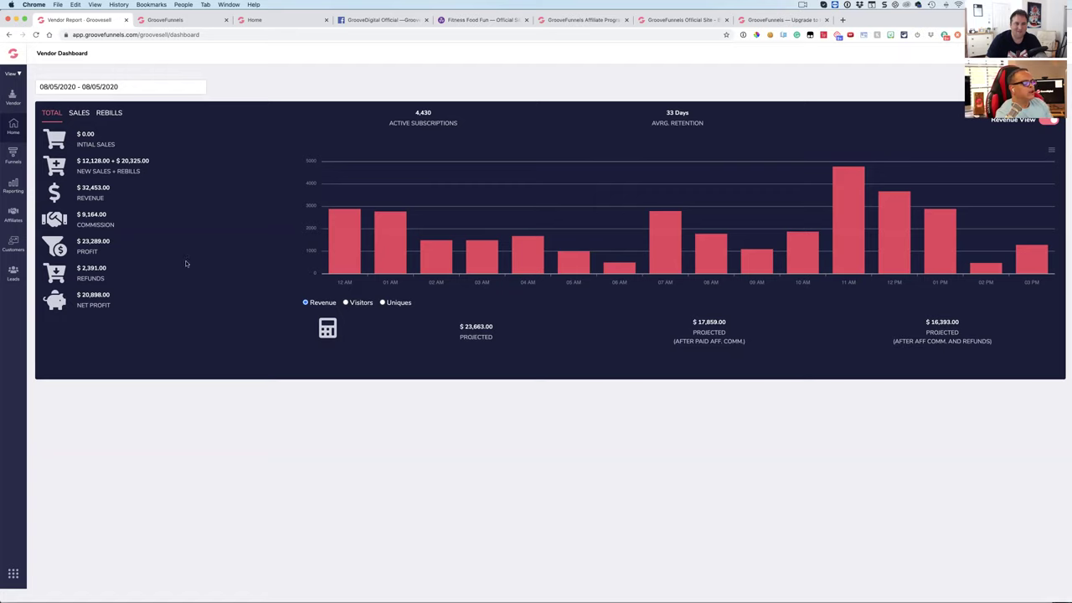
{"action": "left_click_drag", "start_coordinate": [507, 333], "coordinate": [442, 333]}
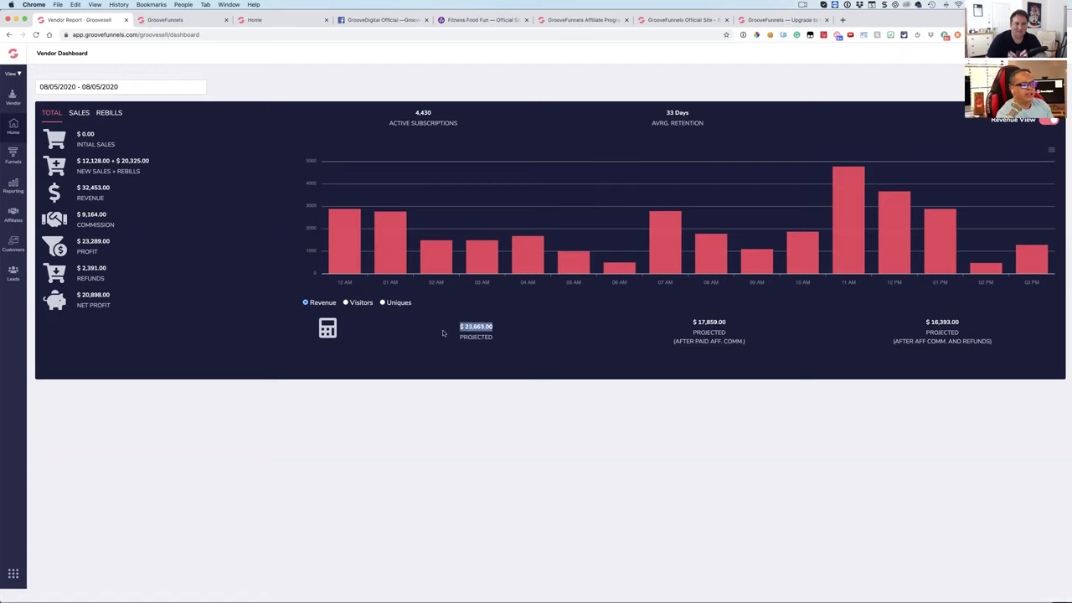
{"action": "left_click", "coordinate": [444, 334]}
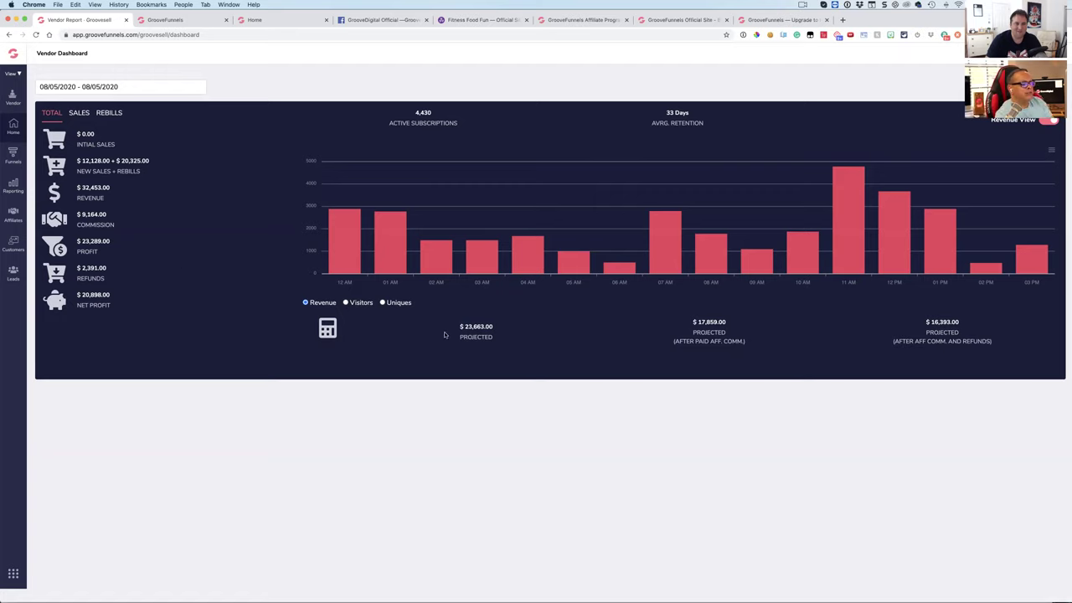
{"action": "left_click_drag", "start_coordinate": [498, 328], "coordinate": [466, 328]}
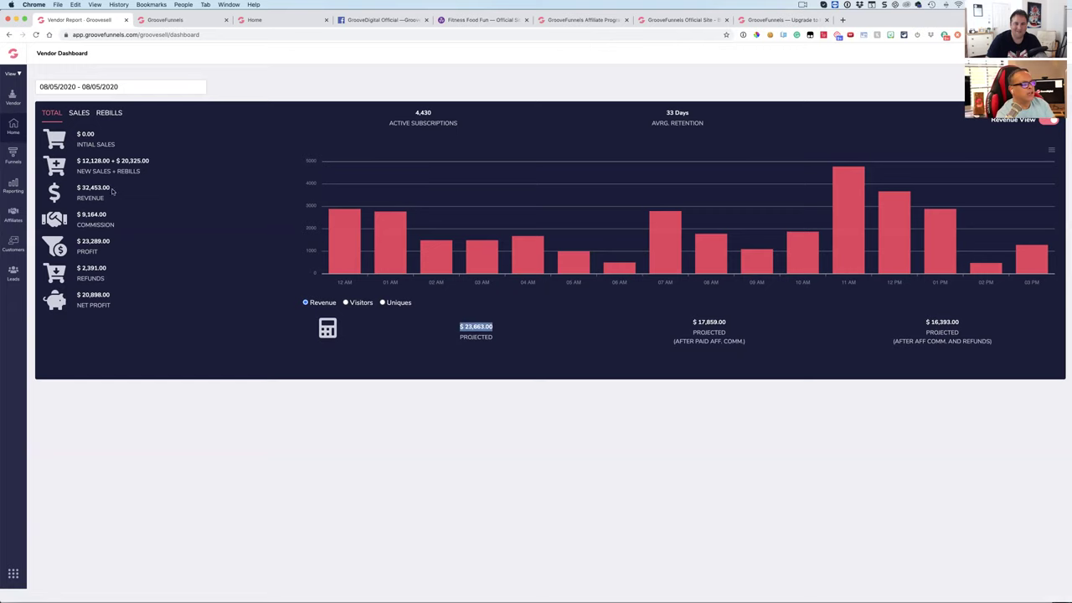
{"action": "left_click_drag", "start_coordinate": [111, 189], "coordinate": [77, 188]}
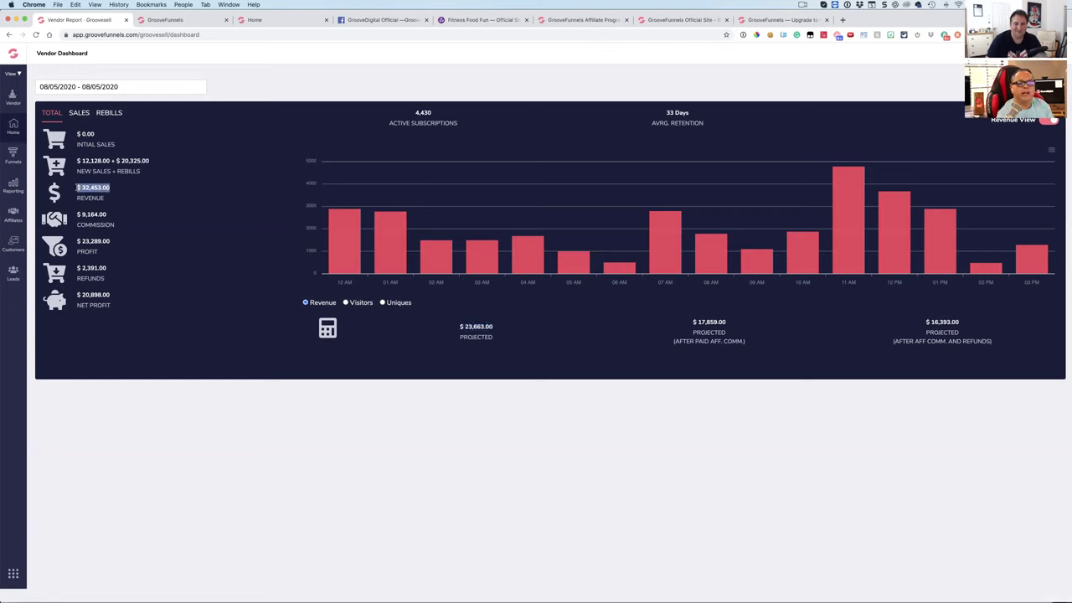
{"action": "left_click", "coordinate": [99, 188]}
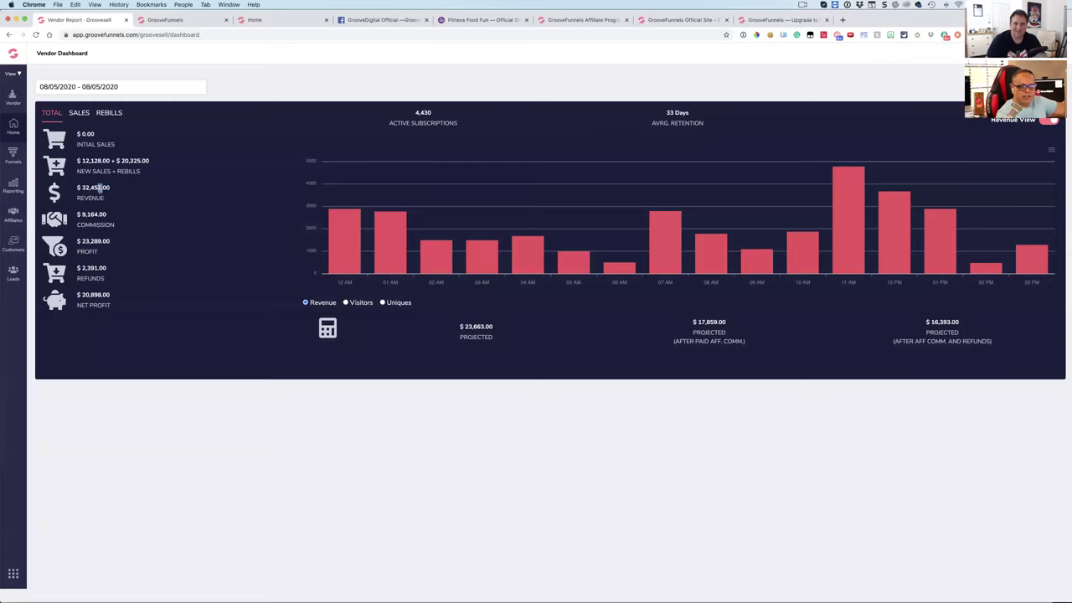
{"action": "left_click", "coordinate": [109, 186]}
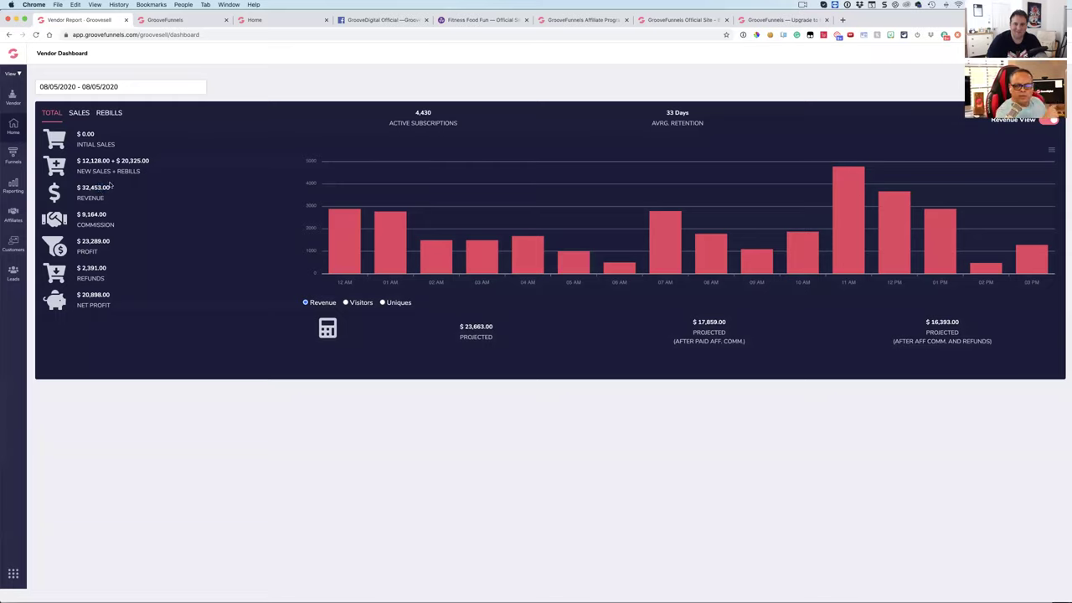
{"action": "left_click_drag", "start_coordinate": [481, 330], "coordinate": [801, 335]}
{"action": "left_click", "coordinate": [754, 334]}
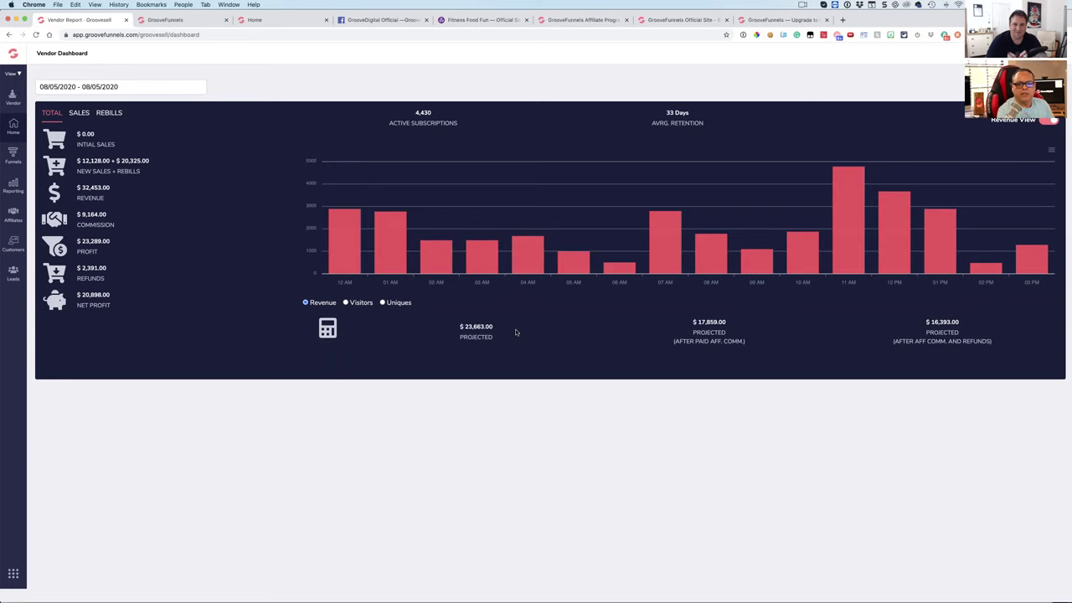
{"action": "left_click", "coordinate": [97, 86]}
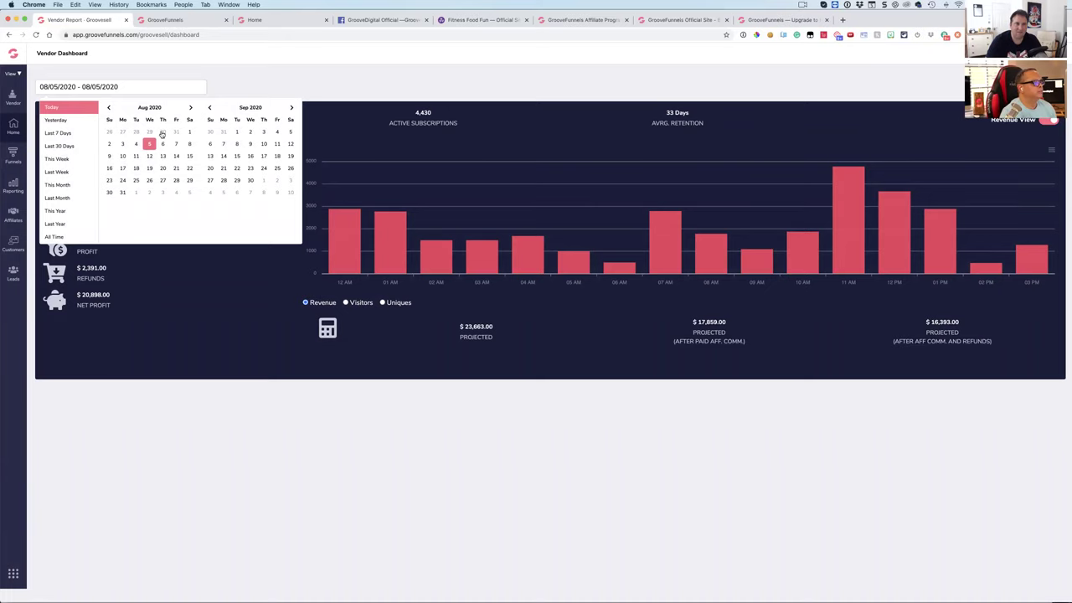
Step: Show 07/29/2020, compare $86,206.00 revenue with $101,862.00 and $69,769.00 projections, then go to Transactions
{"action": "double_click", "coordinate": [149, 134]}
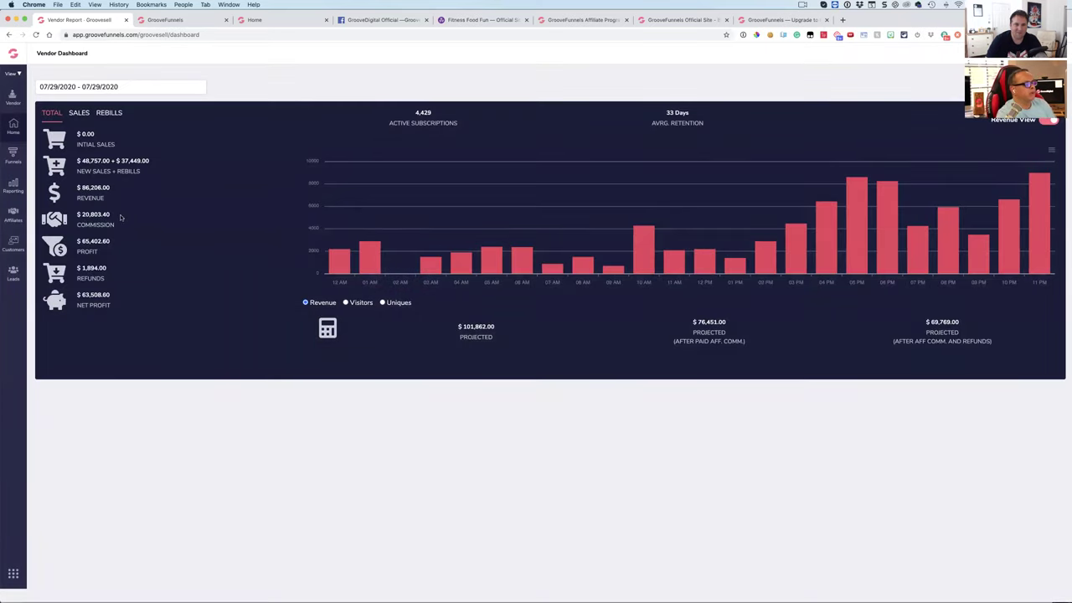
{"action": "left_click_drag", "start_coordinate": [110, 189], "coordinate": [77, 188]}
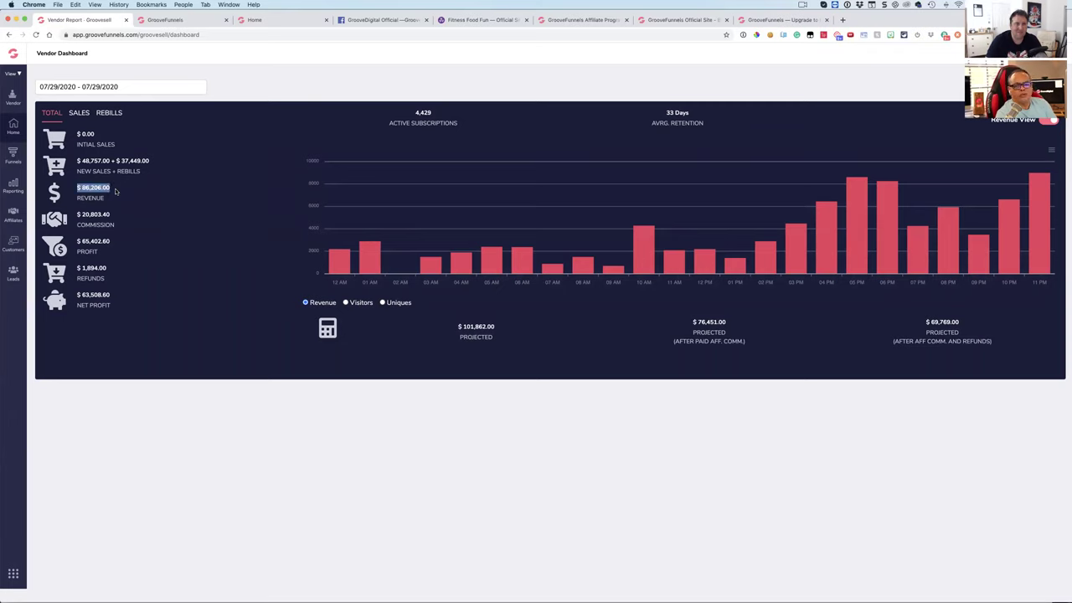
{"action": "left_click_drag", "start_coordinate": [420, 328], "coordinate": [501, 331]}
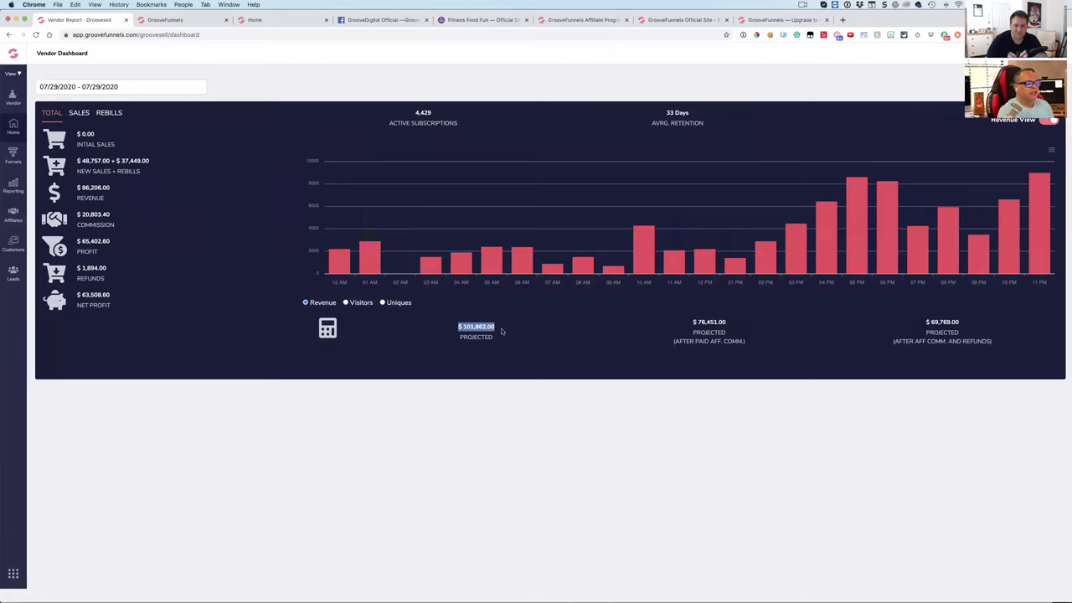
{"action": "left_click_drag", "start_coordinate": [118, 189], "coordinate": [65, 190]}
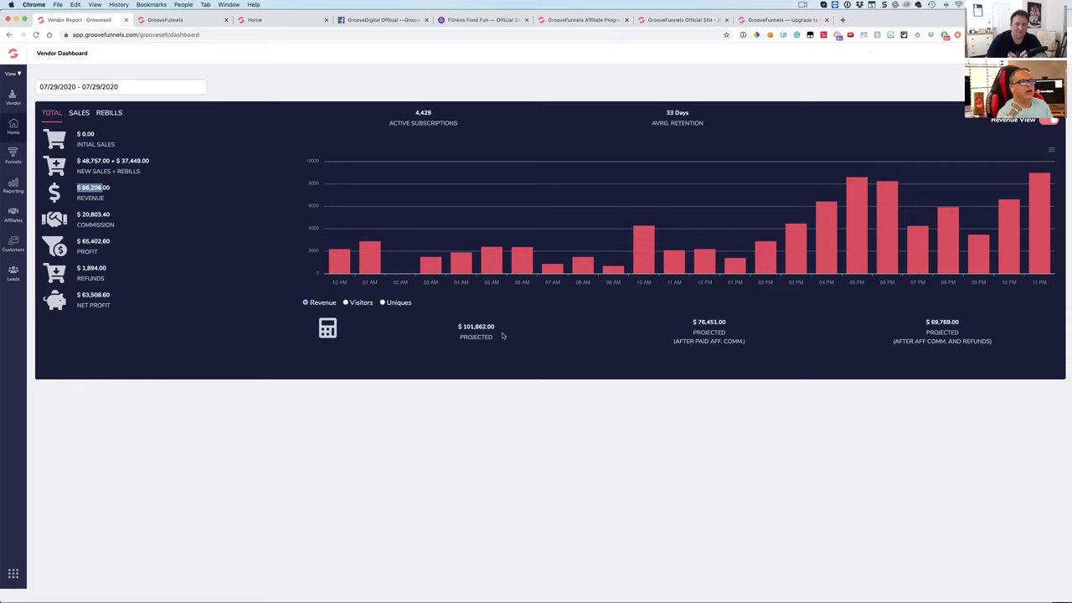
{"action": "left_click", "coordinate": [935, 342]}
{"action": "left_click_drag", "start_coordinate": [956, 326], "coordinate": [918, 325]}
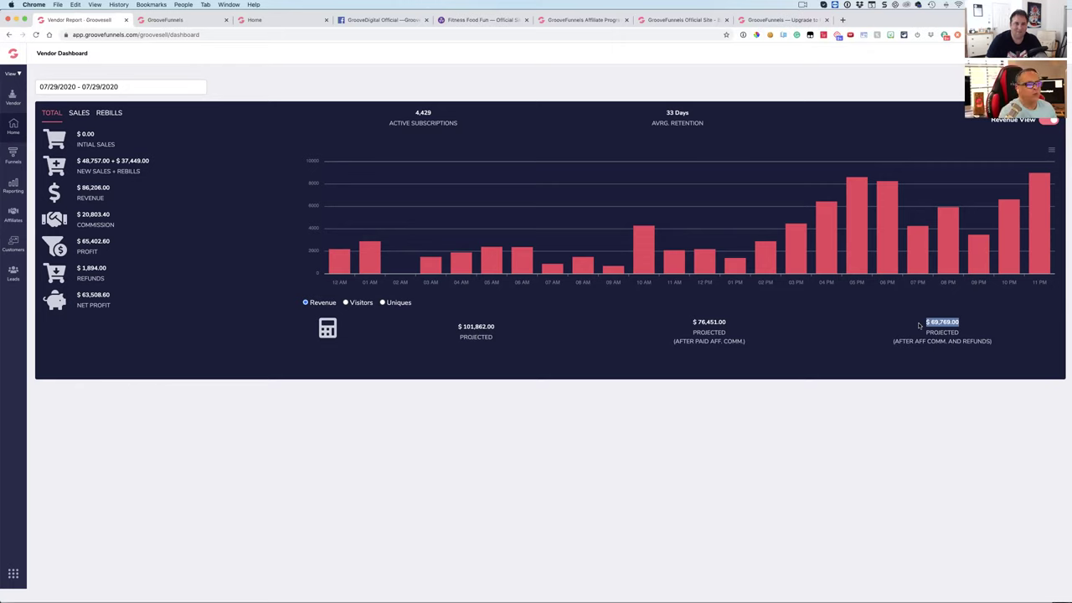
{"action": "left_click", "coordinate": [13, 184]}
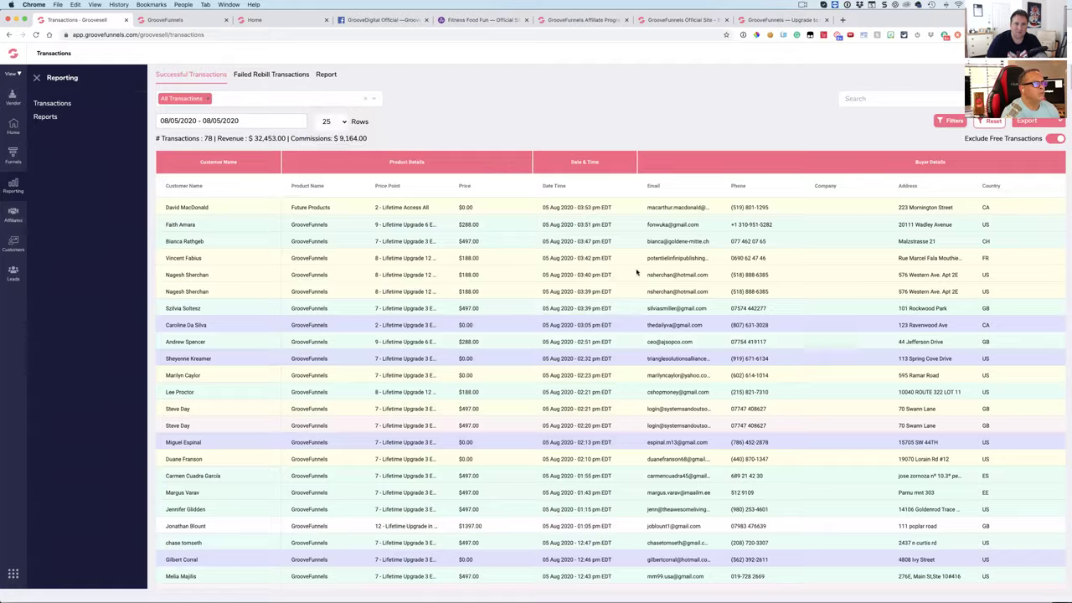
Step: Scroll the Successful Transactions table and open the 08:12 AM $288.00 6 EZ Payments transaction
{"action": "scroll", "coordinate": [619, 265], "scroll_direction": "down", "scroll_amount": 2}
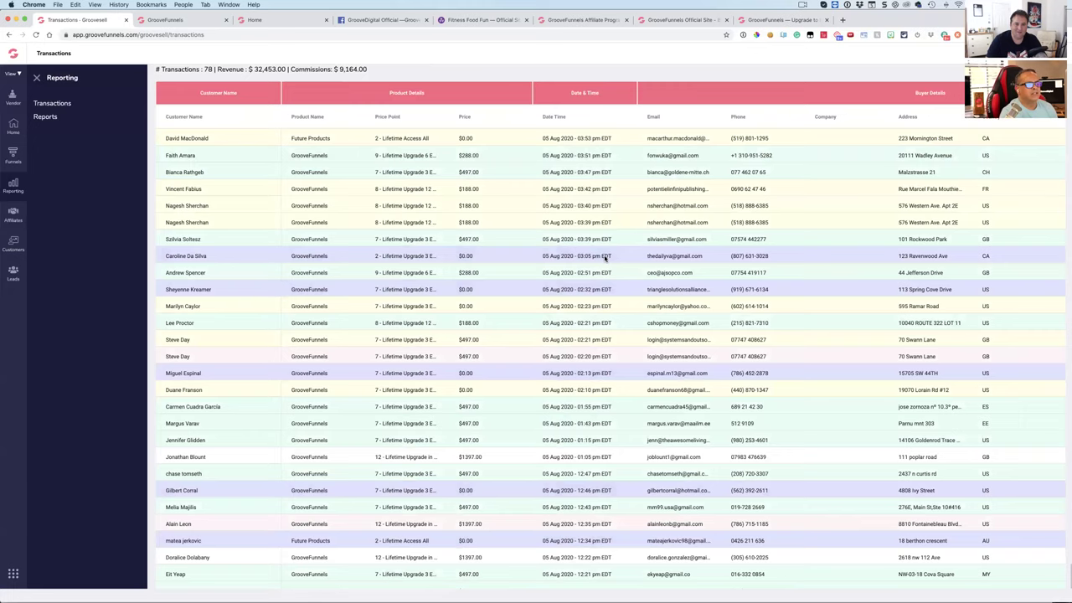
{"action": "scroll", "coordinate": [411, 271], "scroll_direction": "down", "scroll_amount": 10}
{"action": "scroll", "coordinate": [376, 267], "scroll_direction": "down", "scroll_amount": 3}
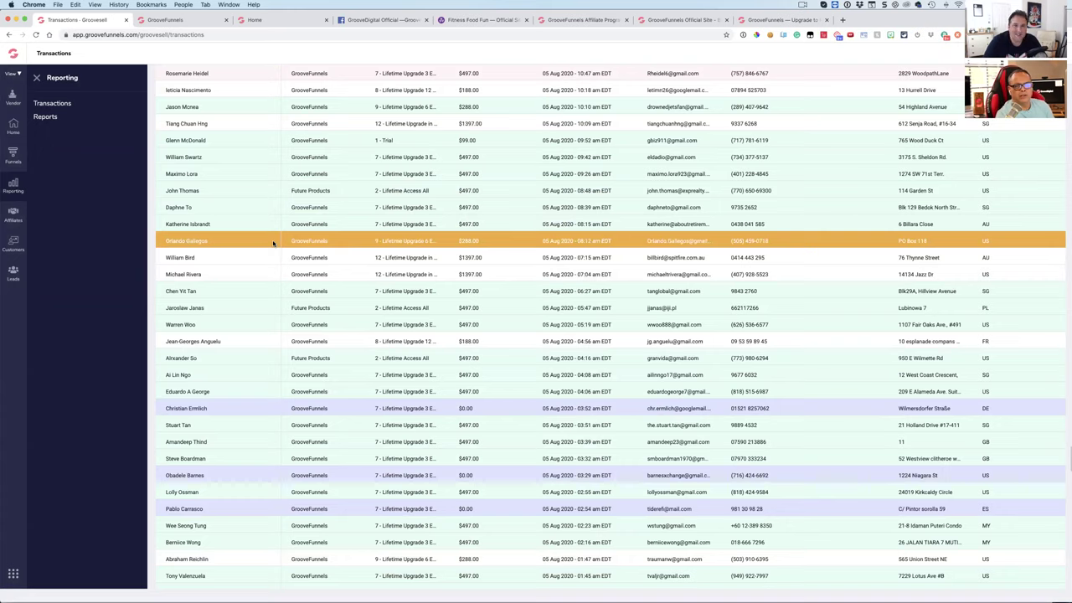
{"action": "left_click", "coordinate": [189, 242]}
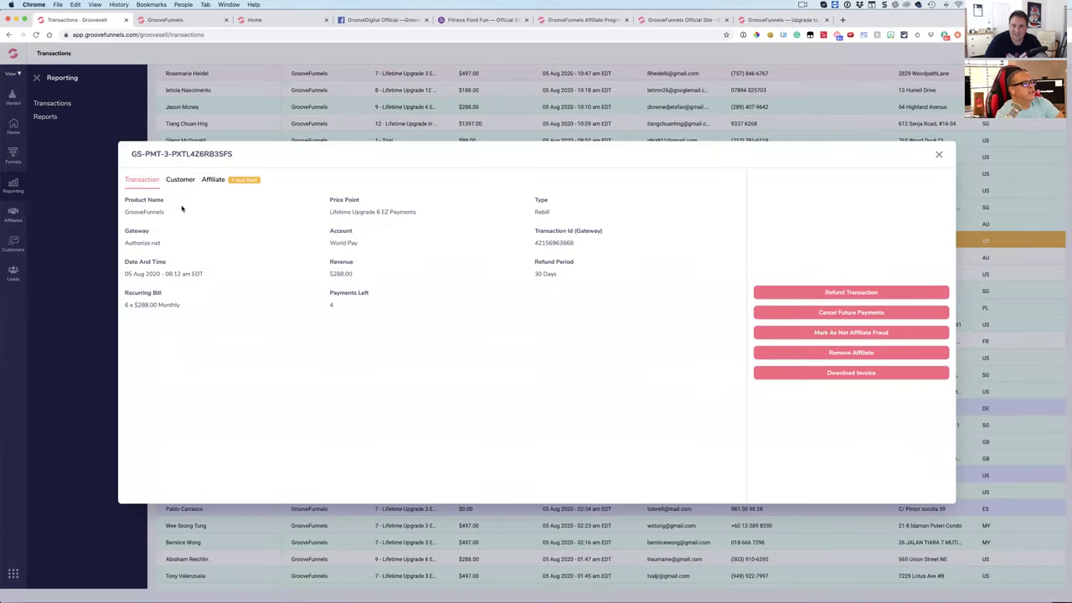
Step: Review the transaction's customer and affiliate details, selecting the 0% commission type, then close it
{"action": "left_click", "coordinate": [180, 185]}
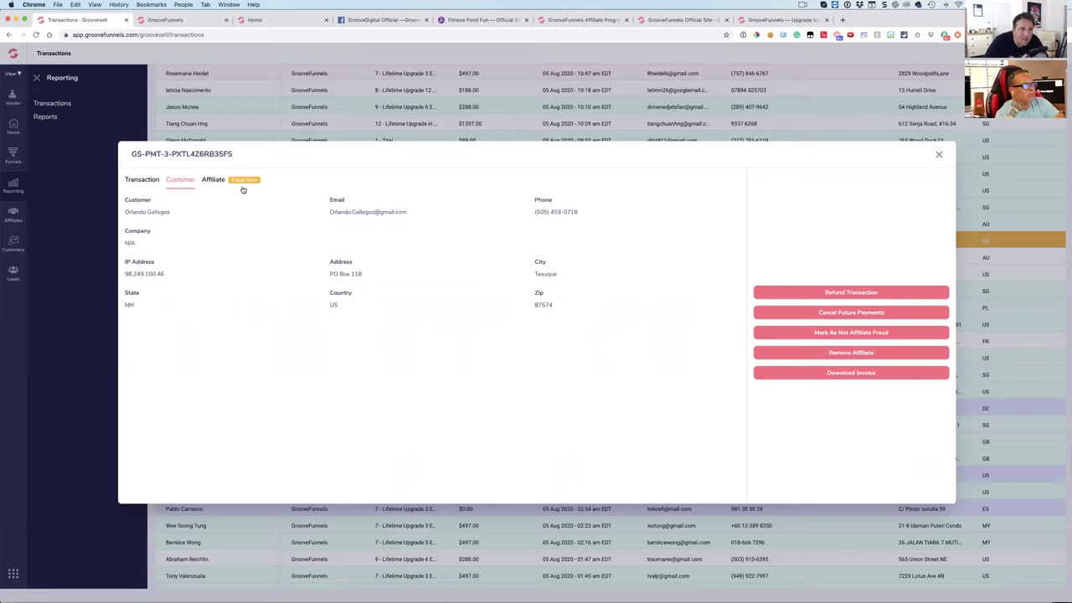
{"action": "left_click", "coordinate": [221, 183]}
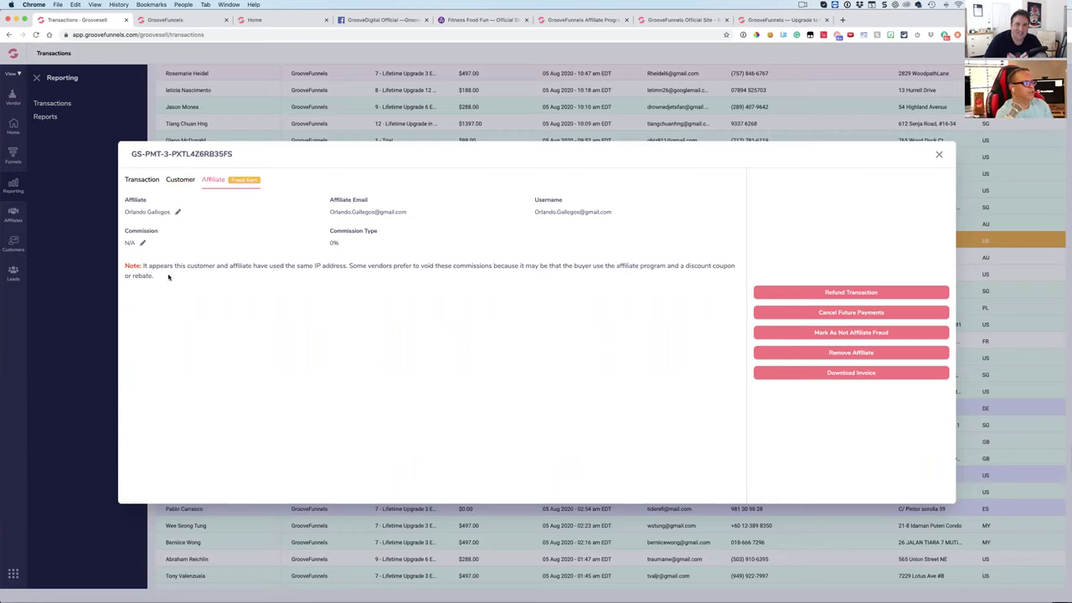
{"action": "double_click", "coordinate": [331, 245]}
{"action": "triple_click", "coordinate": [330, 245]}
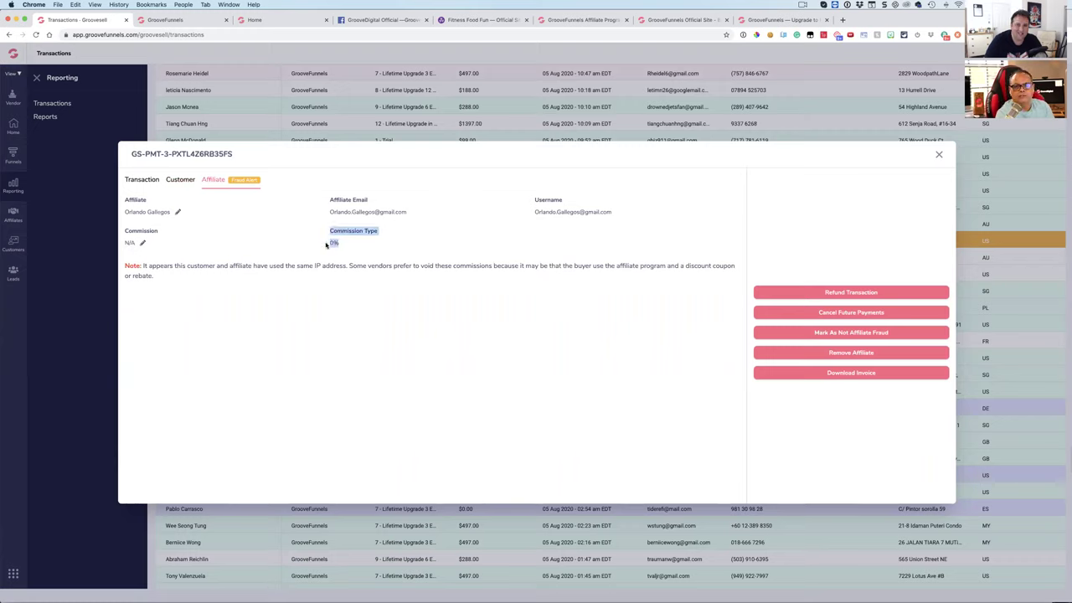
{"action": "left_click", "coordinate": [939, 155]}
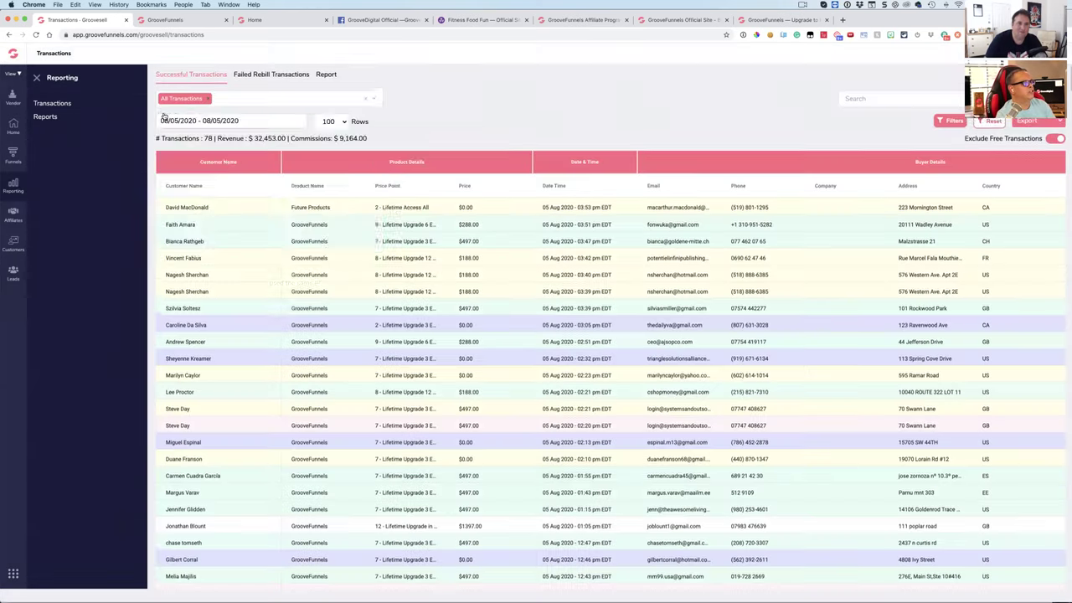
Step: Filter the transactions to Suspected Fraud, removing Refund and Cancellation, and apply it
{"action": "left_click", "coordinate": [234, 96]}
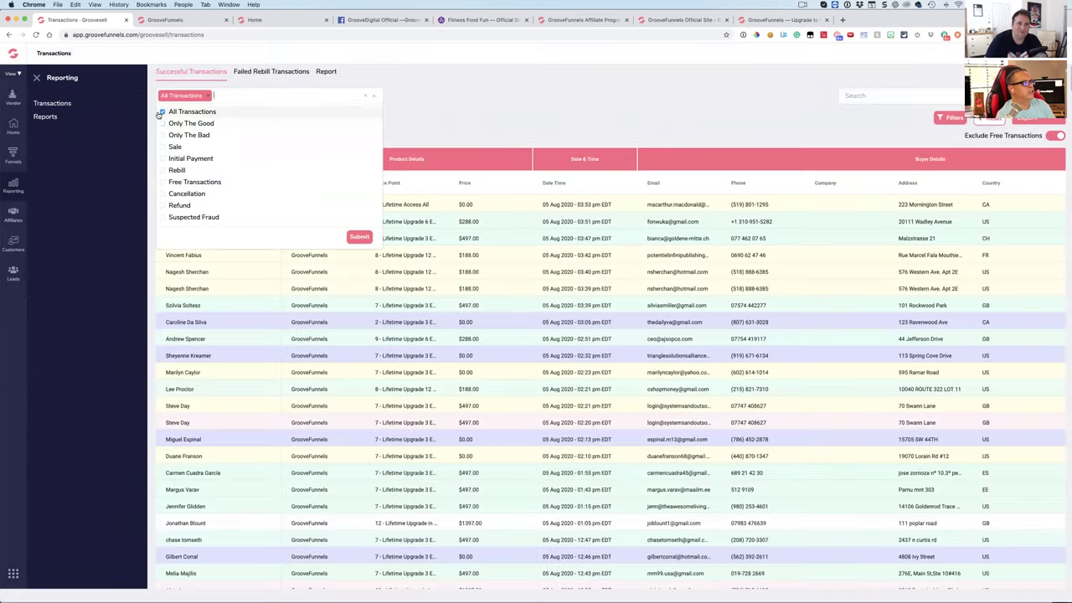
{"action": "left_click", "coordinate": [162, 146]}
{"action": "left_click", "coordinate": [163, 169]}
{"action": "left_click", "coordinate": [162, 159]}
{"action": "left_click", "coordinate": [162, 217]}
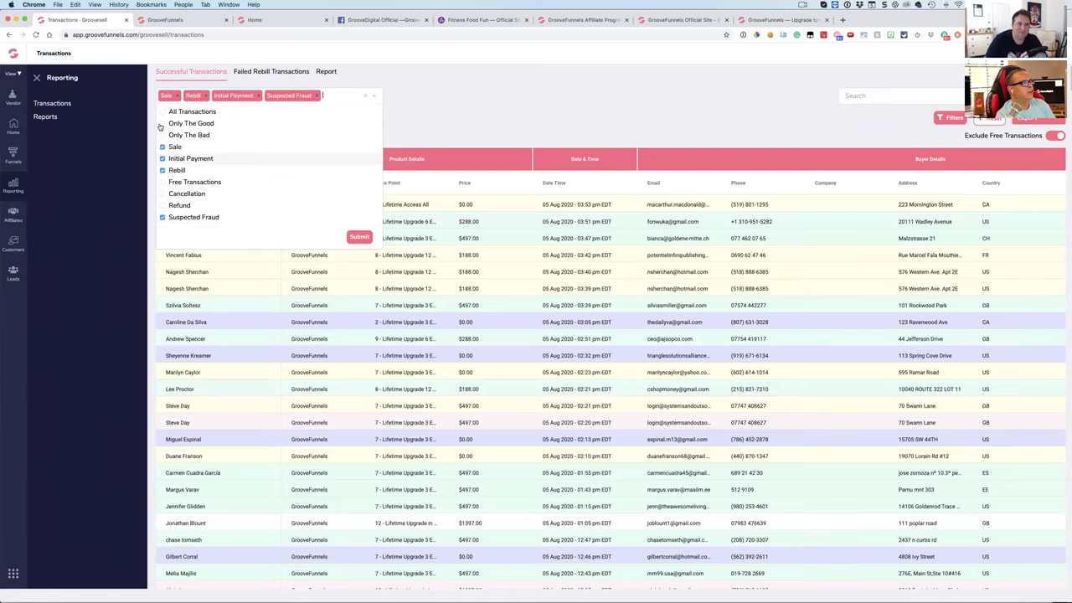
{"action": "scroll", "coordinate": [180, 176], "scroll_direction": "down", "scroll_amount": 1}
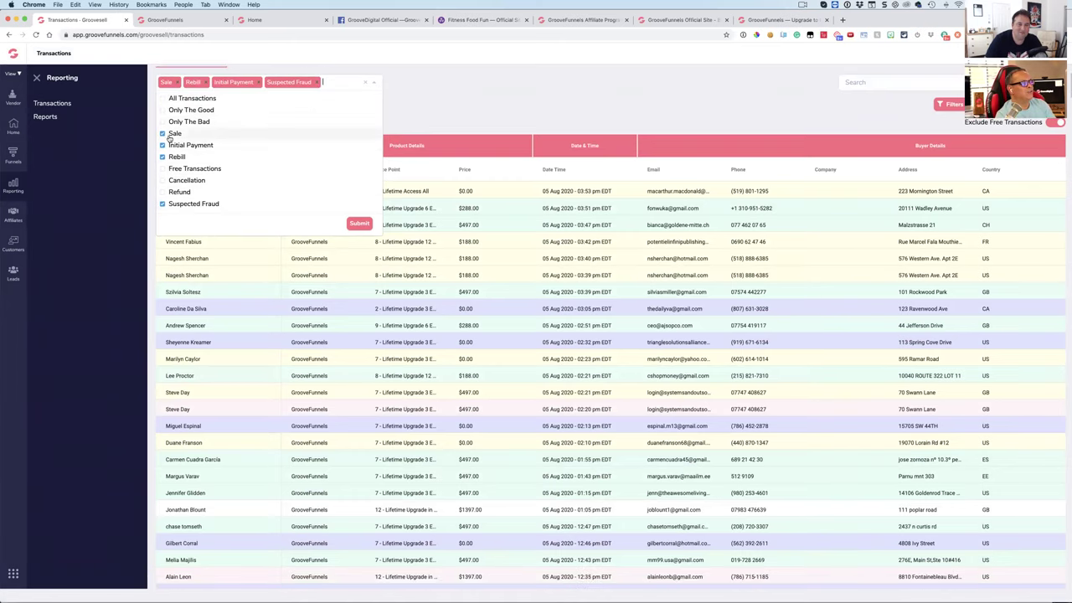
{"action": "left_click", "coordinate": [189, 121]}
{"action": "scroll", "coordinate": [189, 121], "scroll_direction": "down", "scroll_amount": 1}
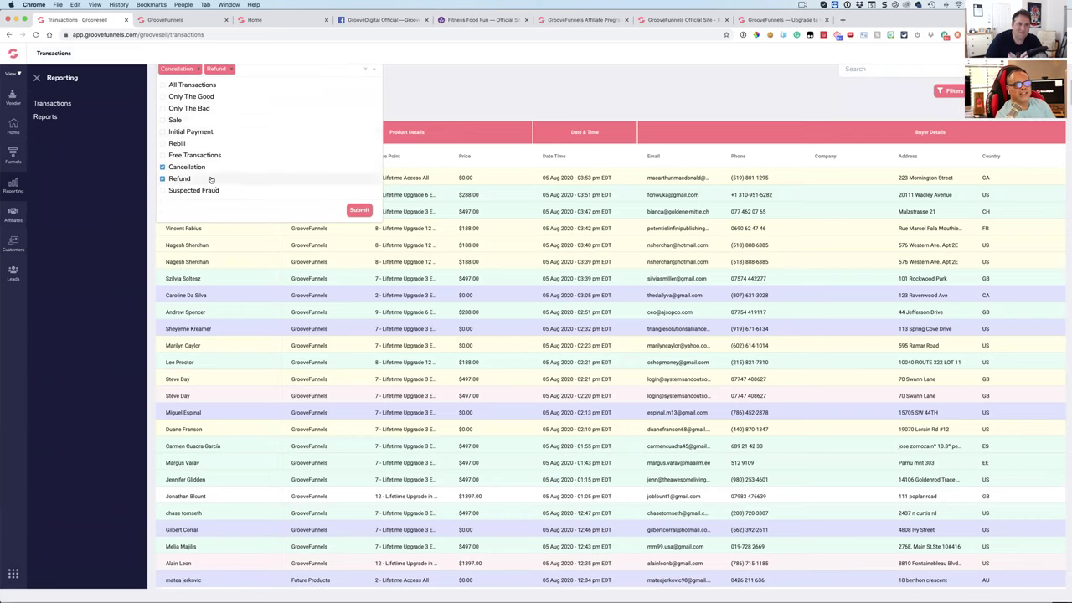
{"action": "left_click", "coordinate": [162, 167]}
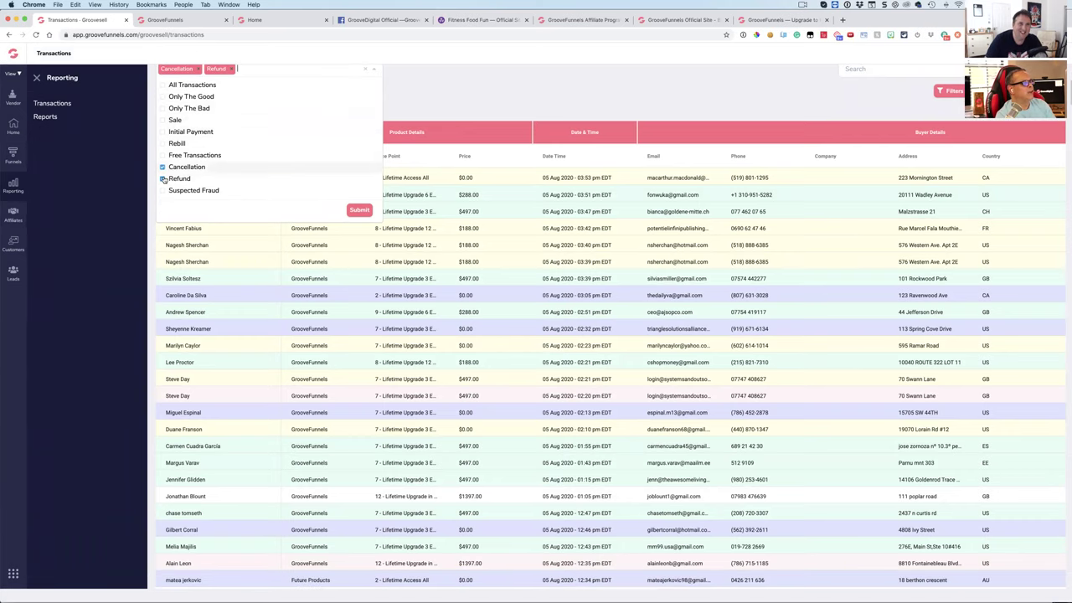
{"action": "left_click", "coordinate": [163, 179]}
{"action": "left_click", "coordinate": [162, 190]}
{"action": "scroll", "coordinate": [269, 200], "scroll_direction": "up", "scroll_amount": 2}
{"action": "left_click", "coordinate": [363, 241]}
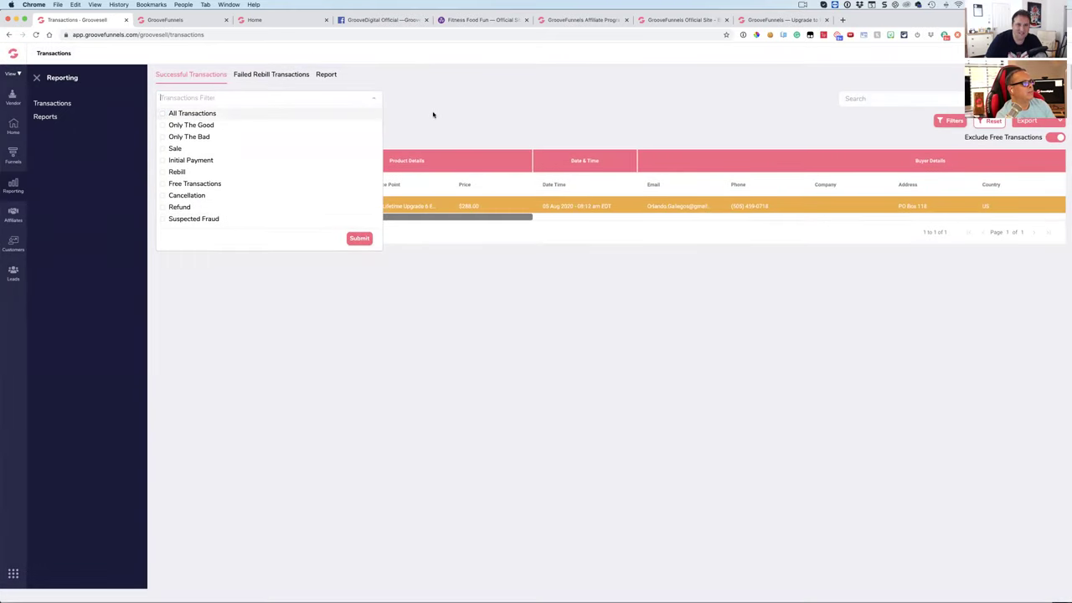
Step: Limit the report to the last 7 days with Suspected Fraud only, then enter 4000*52 in Spotlight
{"action": "left_click", "coordinate": [433, 115]}
{"action": "left_click", "coordinate": [237, 122]}
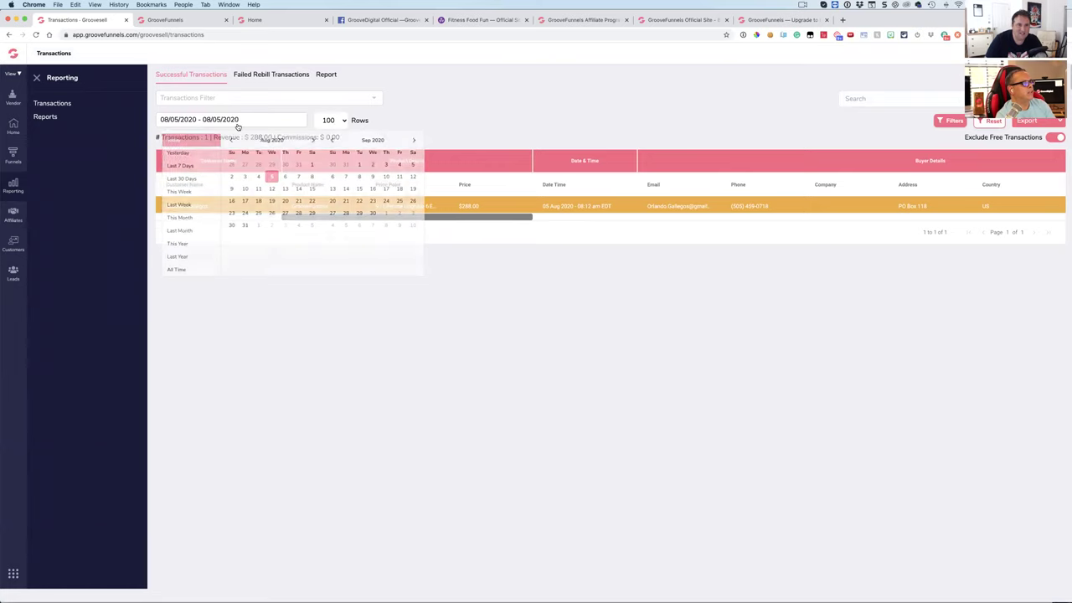
{"action": "left_click", "coordinate": [186, 168]}
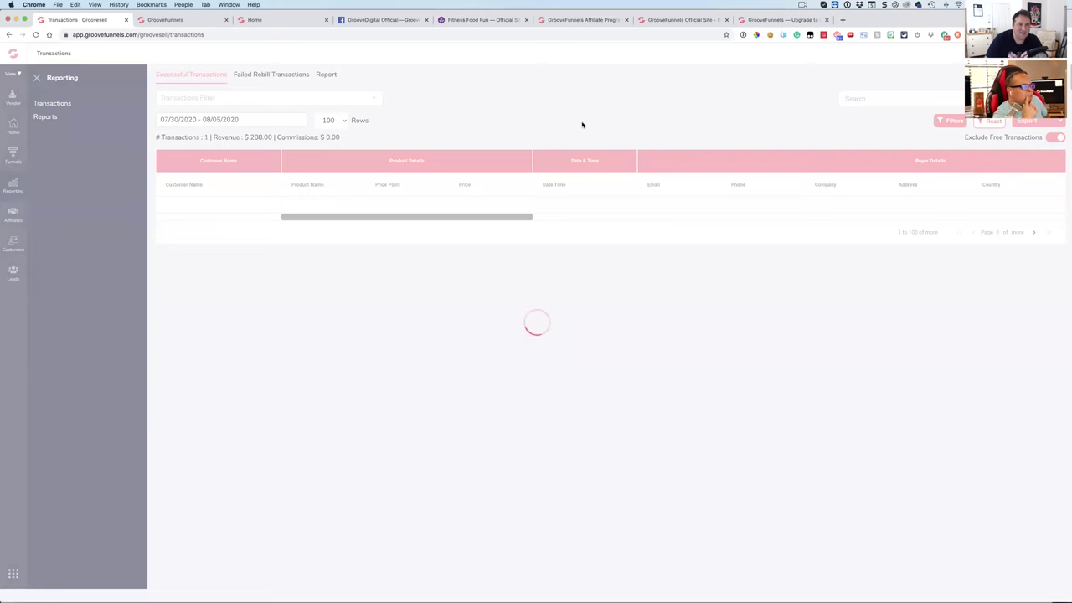
{"action": "left_click", "coordinate": [191, 98]}
{"action": "left_click", "coordinate": [164, 220]}
{"action": "left_click", "coordinate": [359, 240]}
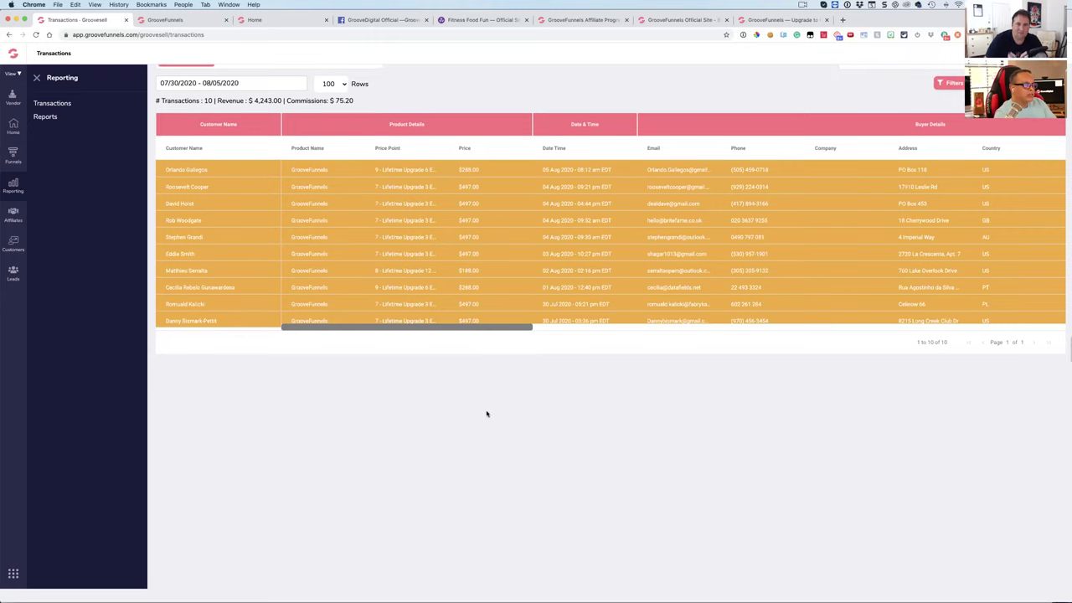
{"action": "key", "text": "super+space"}
{"action": "type", "text": "400"}
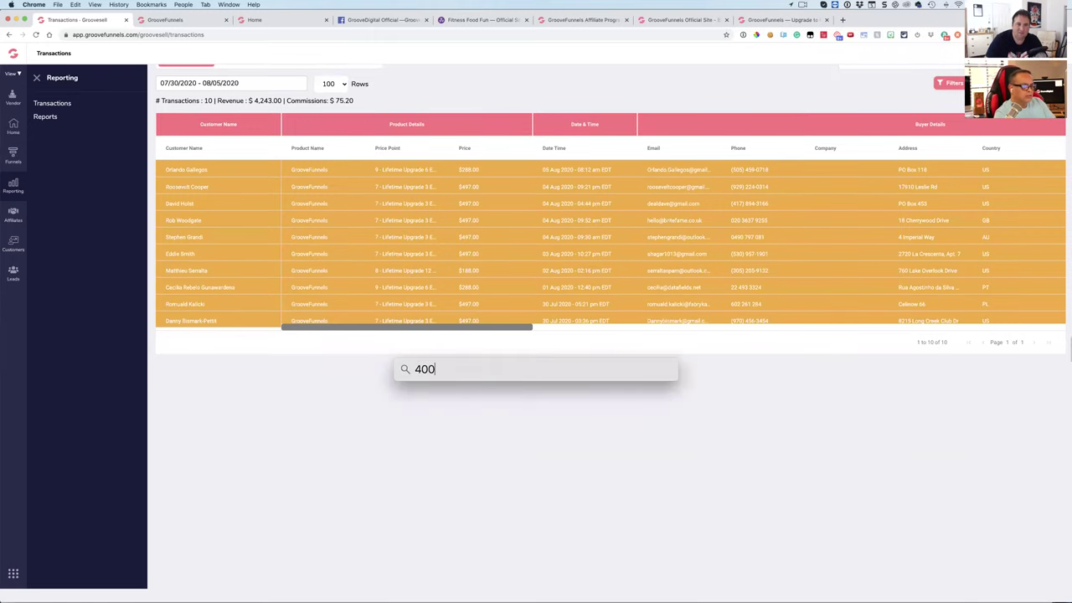
{"action": "type", "text": "0*52"}
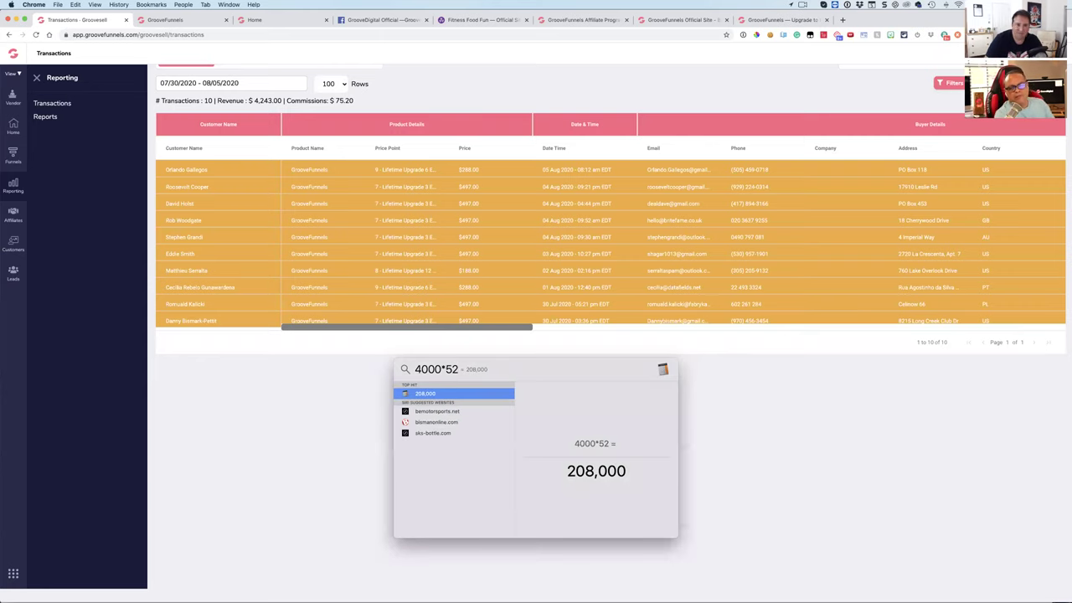
Step: Replace the Spotlight calculation with 400*52 to read 20,800, then dismiss Spotlight
{"action": "key", "text": "super+a"}
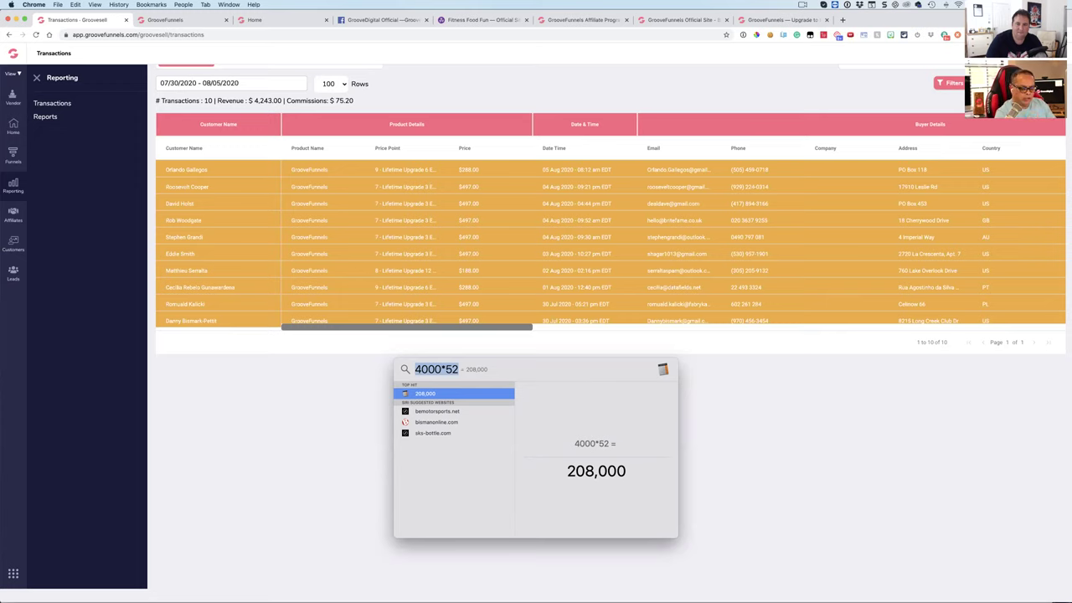
{"action": "type", "text": "400"}
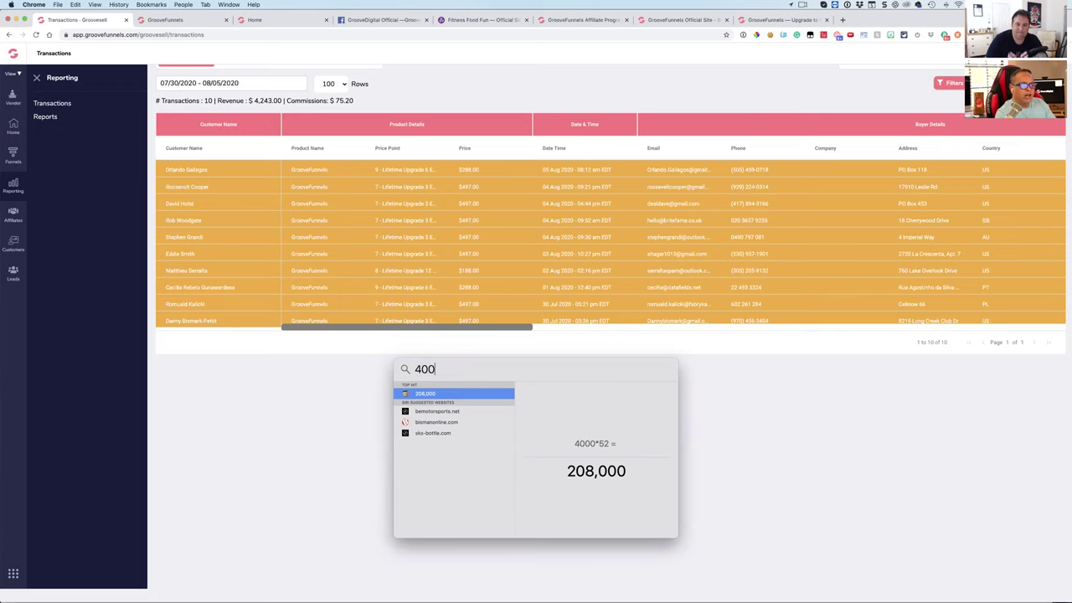
{"action": "type", "text": "*52"}
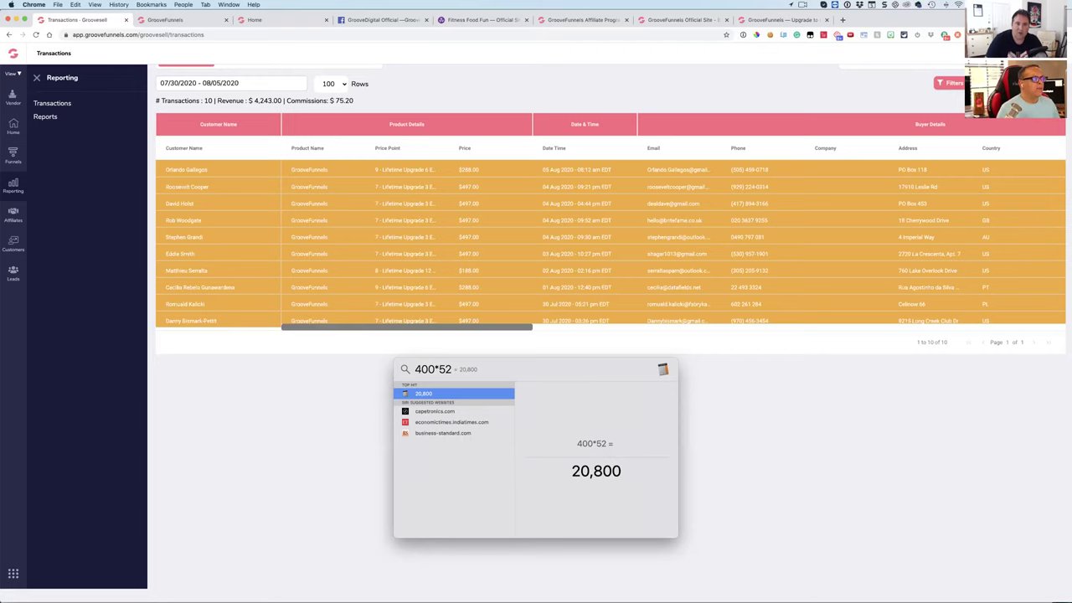
{"action": "key", "text": "Escape"}
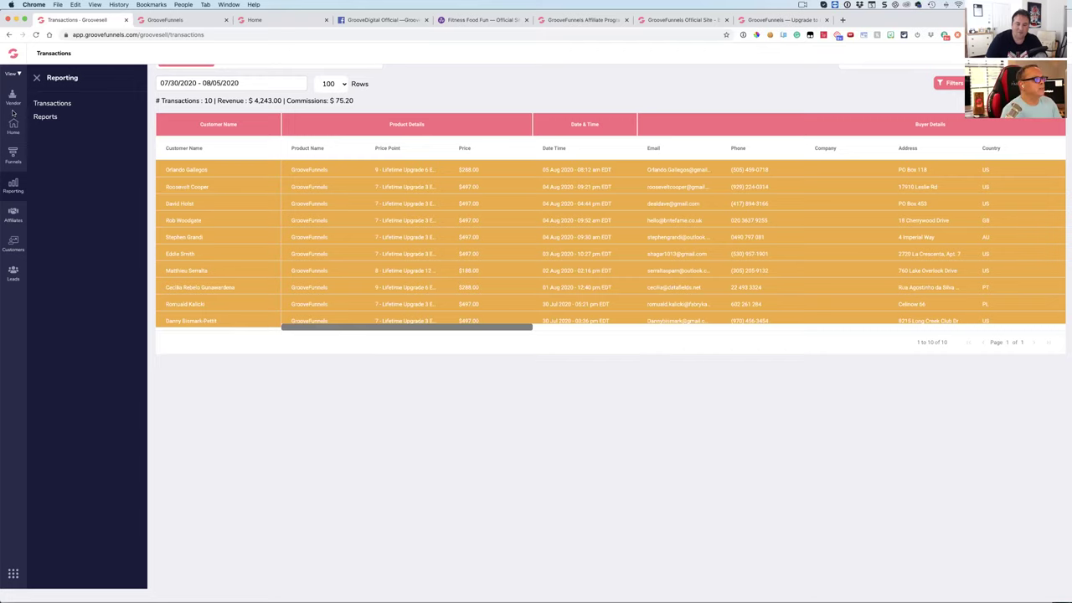
Step: Open Manage Promotion Tools for the GrooveFunnels funnel from Product Funnels
{"action": "left_click", "coordinate": [13, 151]}
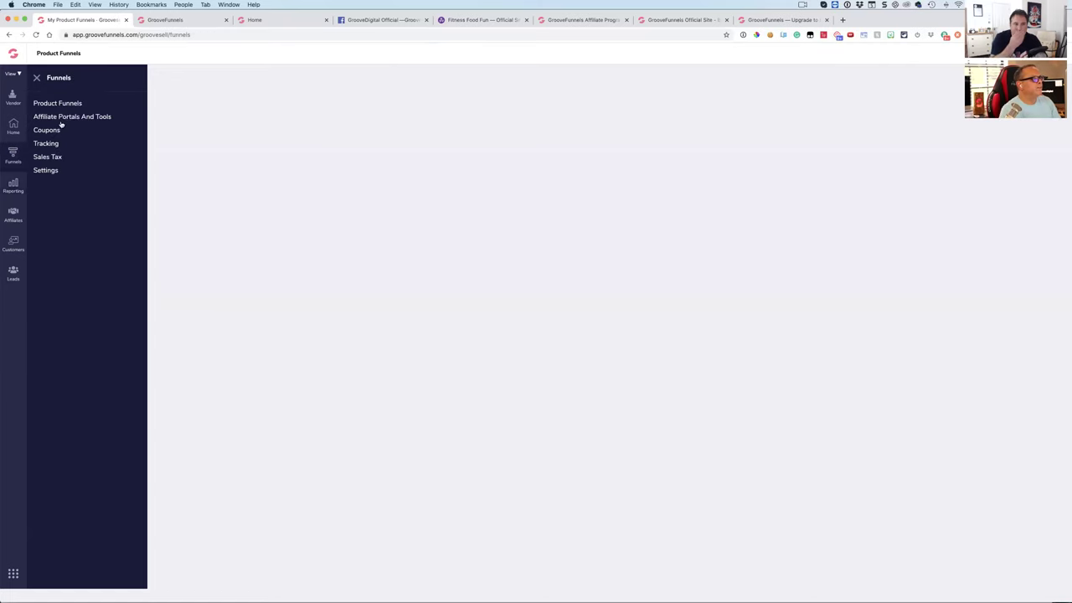
{"action": "left_click", "coordinate": [914, 74]}
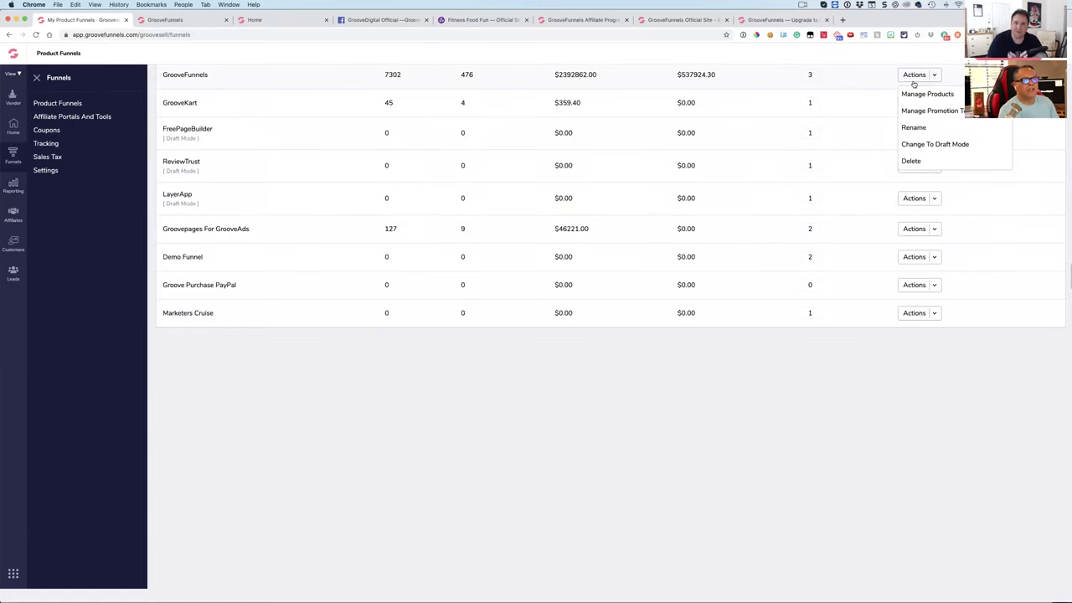
{"action": "left_click", "coordinate": [902, 111]}
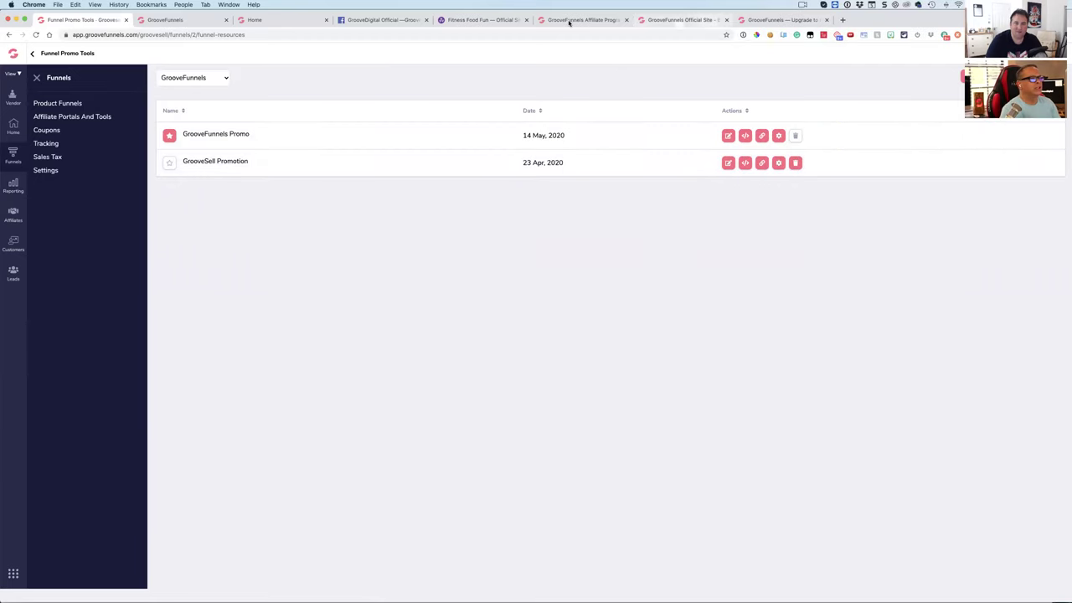
Step: Check the affiliate program's promotion tools tab, open GrooveFunnels Promo's assets, then return to the list
{"action": "left_click", "coordinate": [678, 19]}
{"action": "left_click", "coordinate": [577, 20]}
{"action": "scroll", "coordinate": [591, 184], "scroll_direction": "down", "scroll_amount": 10}
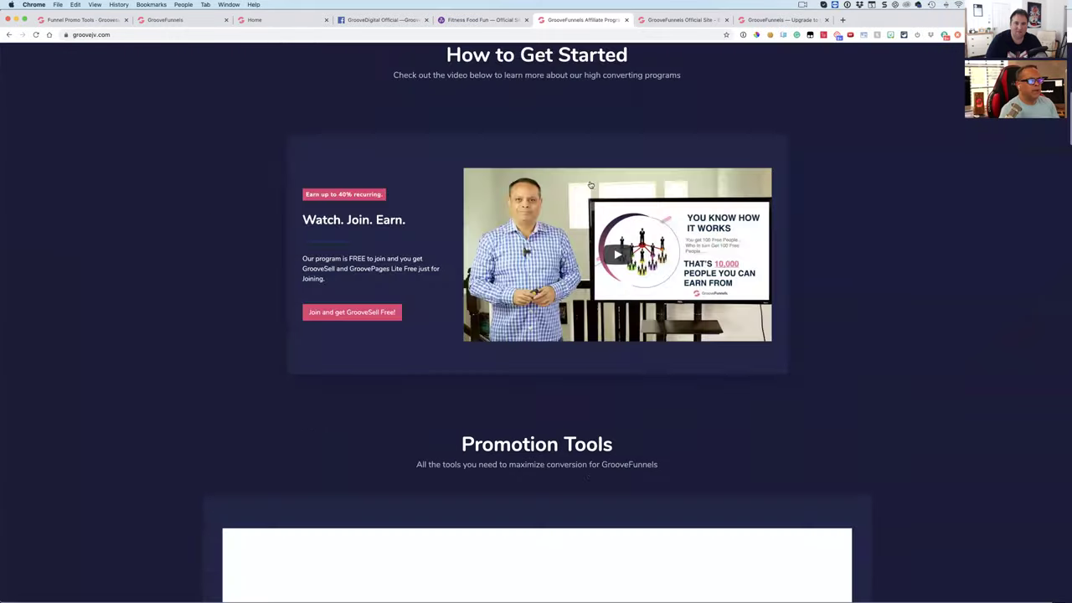
{"action": "scroll", "coordinate": [486, 207], "scroll_direction": "up", "scroll_amount": 1}
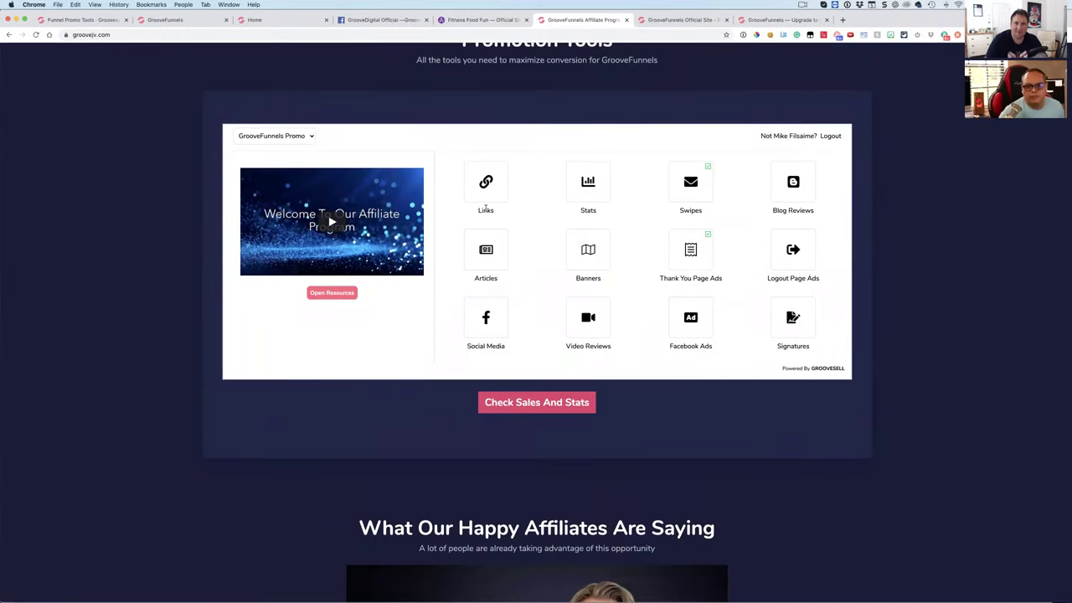
{"action": "left_click", "coordinate": [79, 19]}
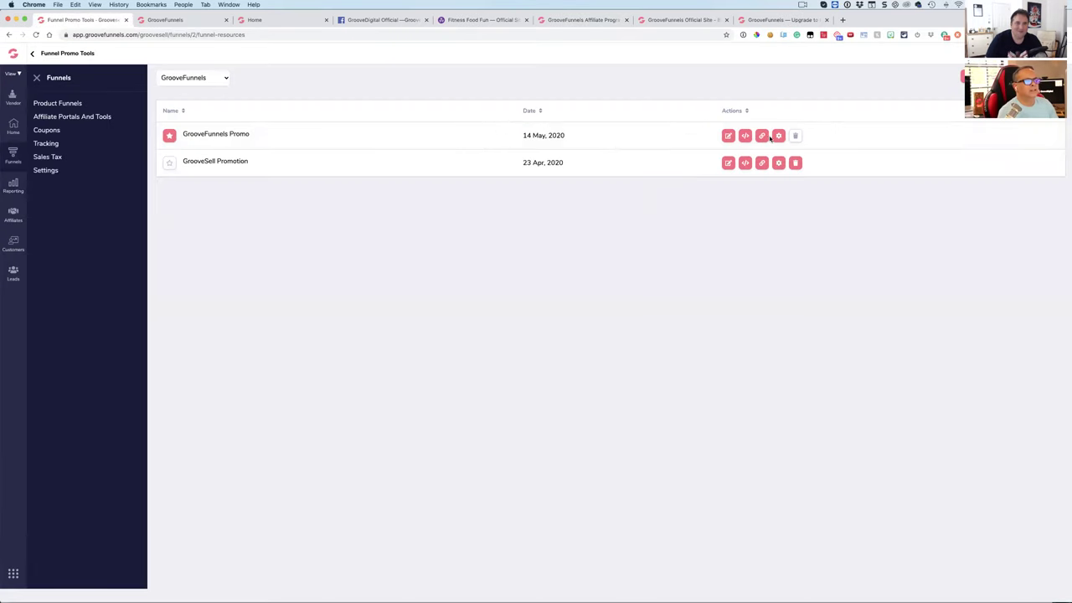
{"action": "left_click", "coordinate": [727, 136]}
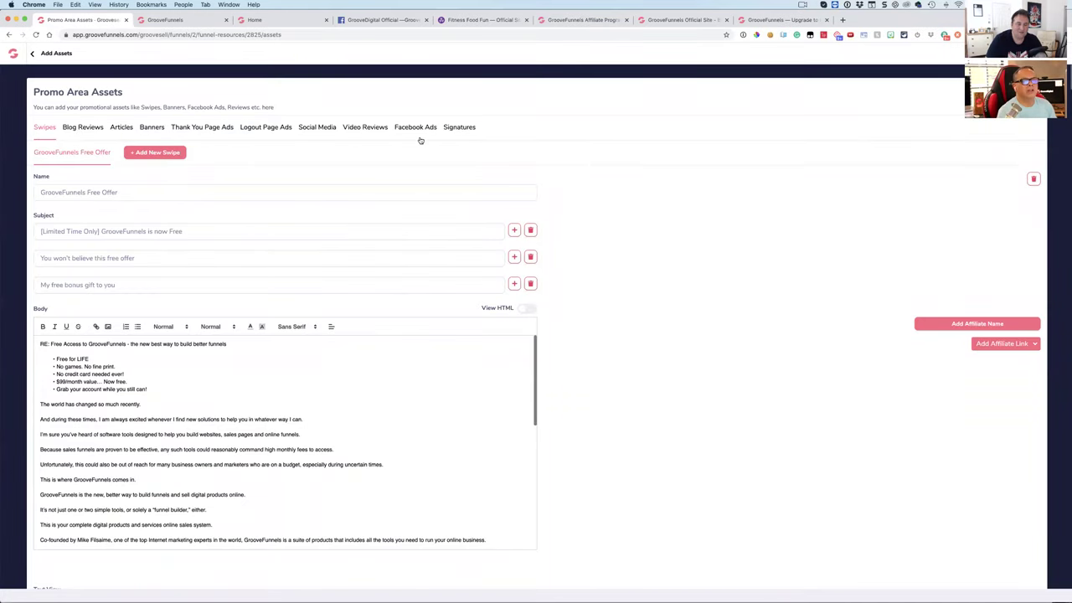
{"action": "key", "text": "super+bracketleft"}
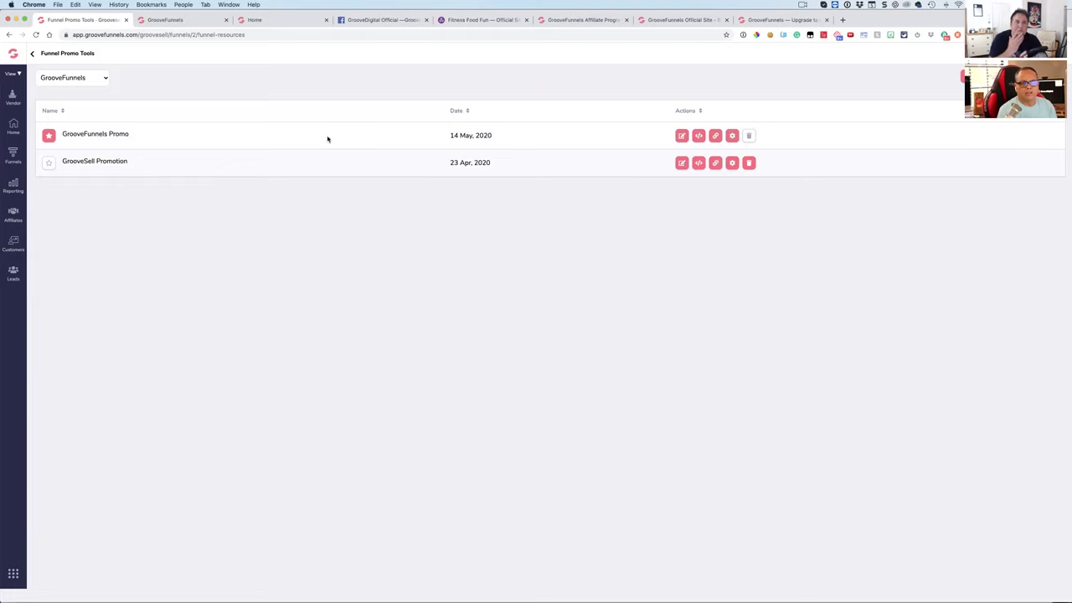
Step: Create a new promo tools campaign named 'Black Friday'
{"action": "left_click", "coordinate": [961, 76]}
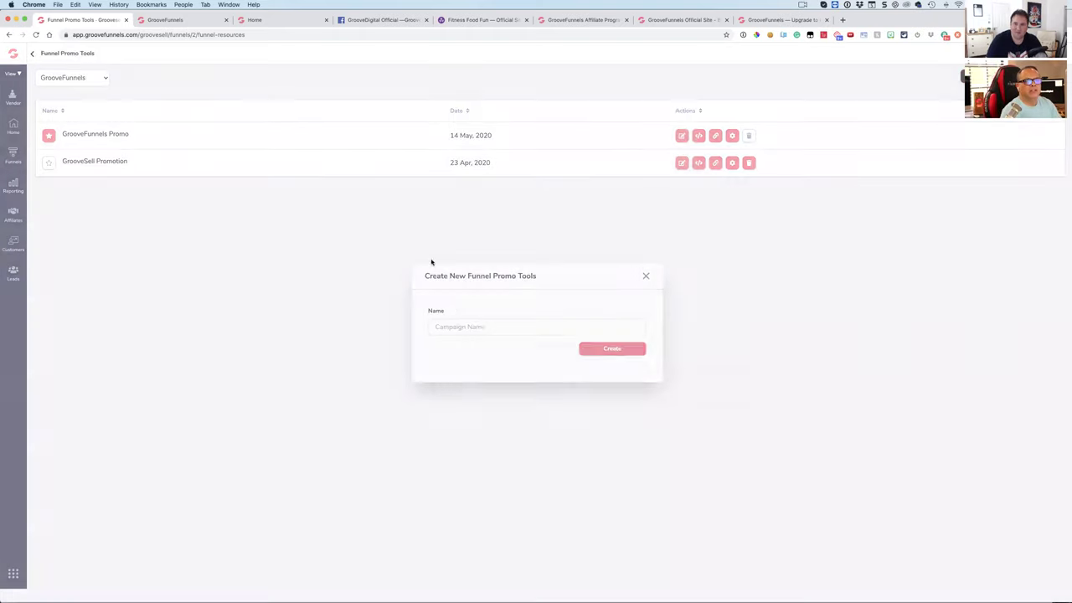
{"action": "type", "text": "Black friday"}
{"action": "left_click_drag", "start_coordinate": [471, 326], "coordinate": [453, 327]}
{"action": "left_click", "coordinate": [453, 326]}
{"action": "type", "text": "F"}
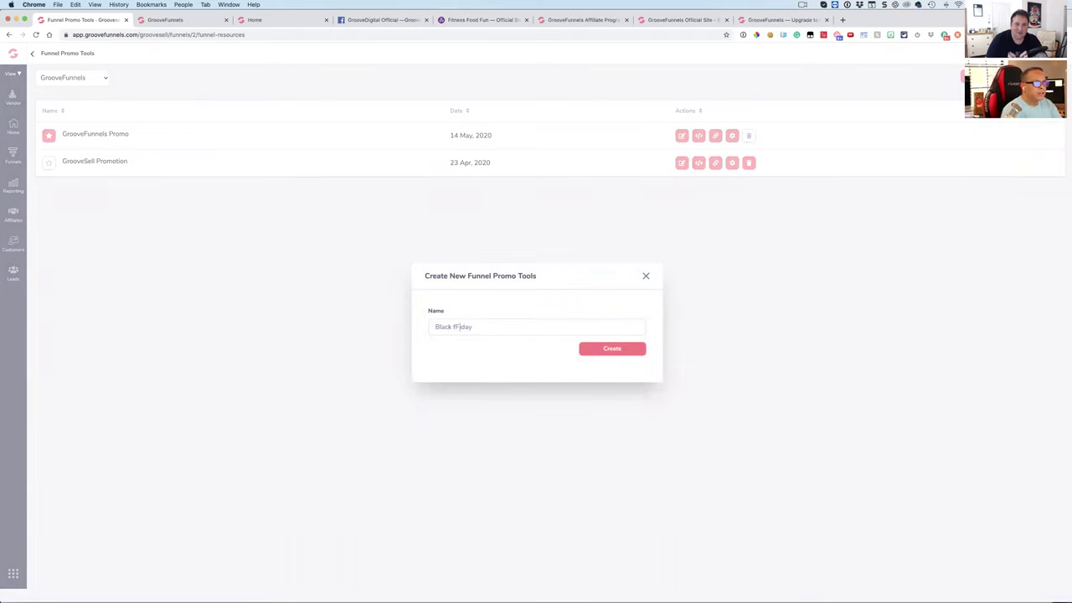
{"action": "key", "text": "Left"}
{"action": "key", "text": "BackSpace"}
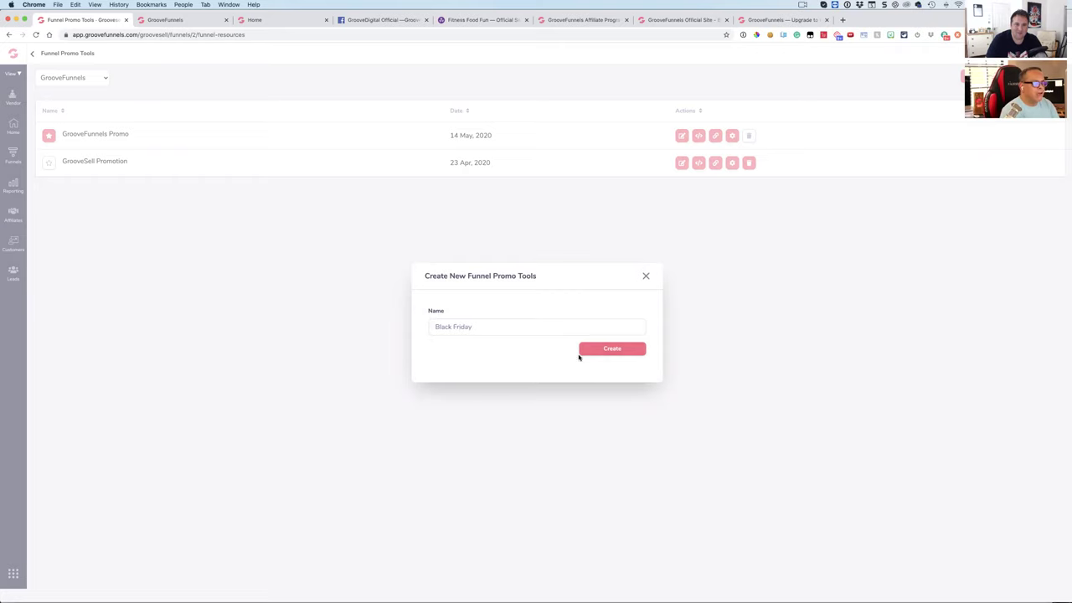
{"action": "left_click", "coordinate": [586, 350]}
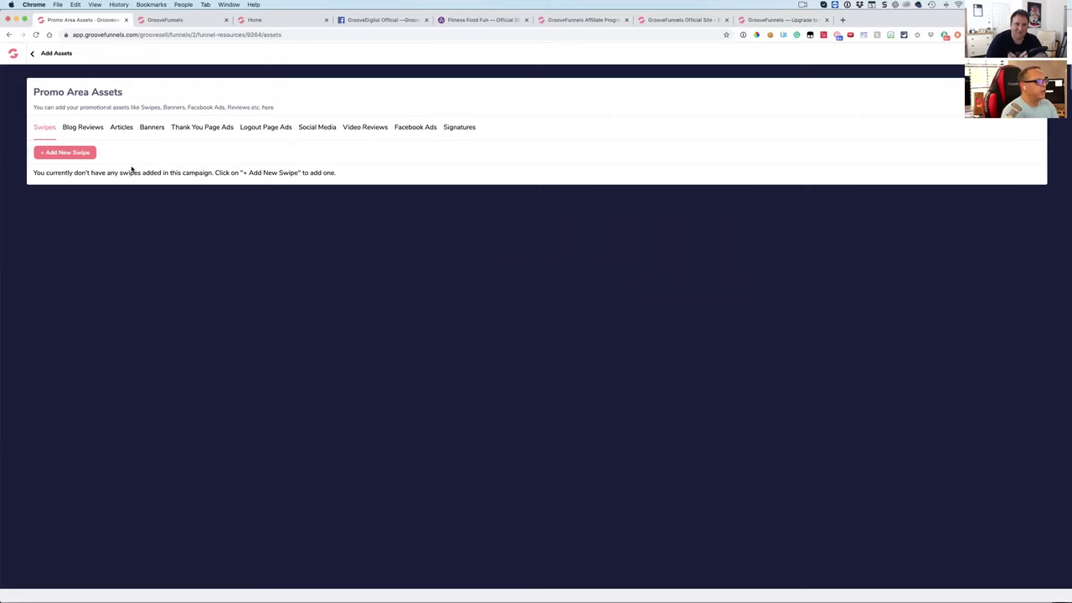
Step: Add a swipe named Thursday with subject 'Look out for savings tomorrow'
{"action": "left_click", "coordinate": [65, 152]}
{"action": "triple_click", "coordinate": [99, 193]}
{"action": "type", "text": "Thursday"}
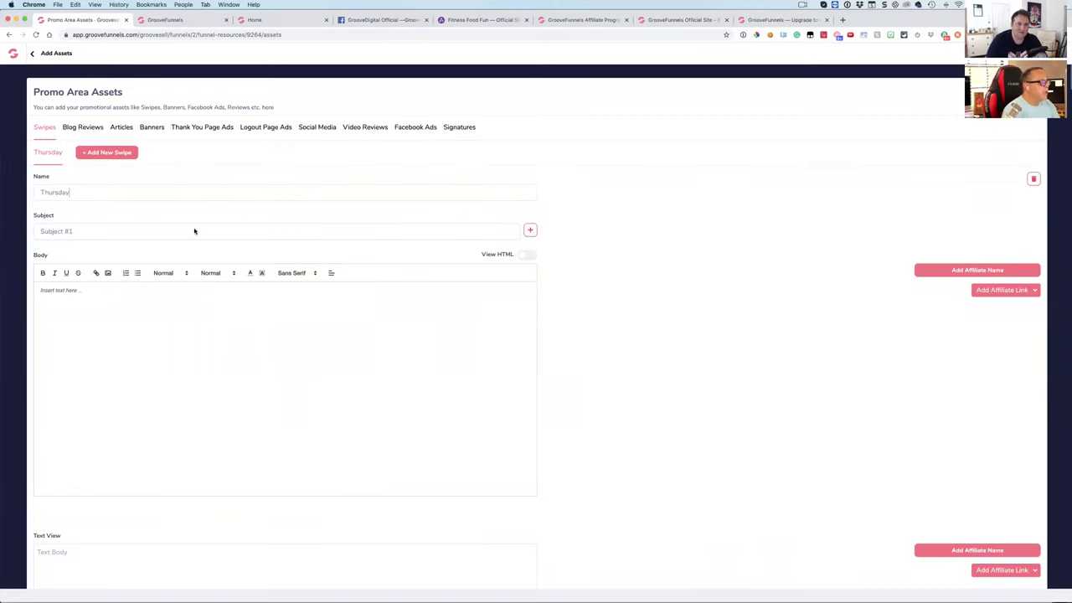
{"action": "triple_click", "coordinate": [86, 231]}
{"action": "type", "text": "Look out for savings tomorrow"}
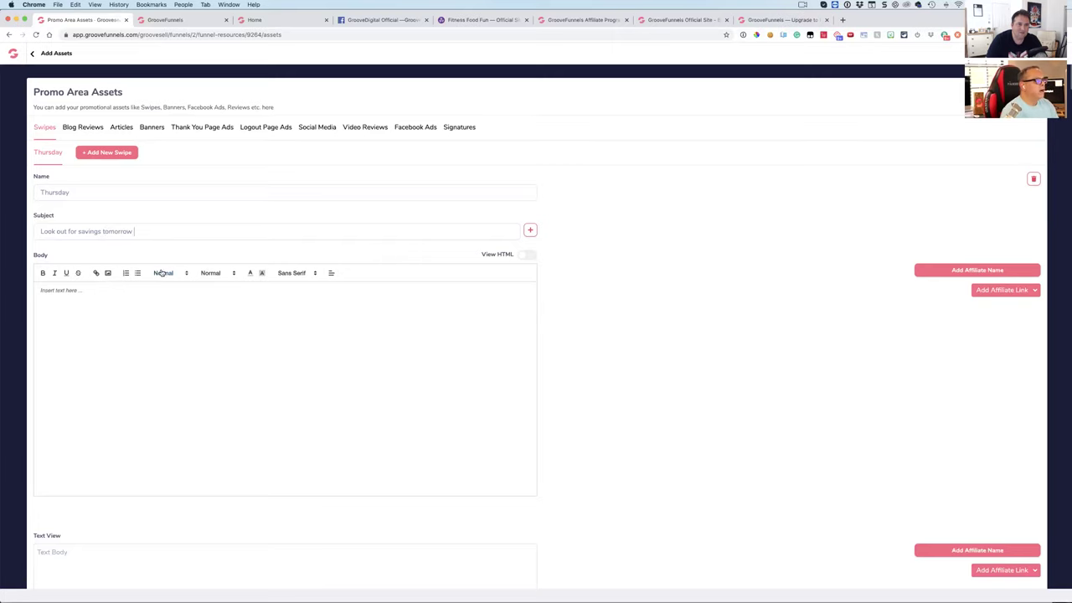
Step: Add subjects 'Less than 24 hours' and 'Don't sleep on this Friday (look out for my fo go go email)'
{"action": "left_click", "coordinate": [529, 231]}
{"action": "triple_click", "coordinate": [149, 261]}
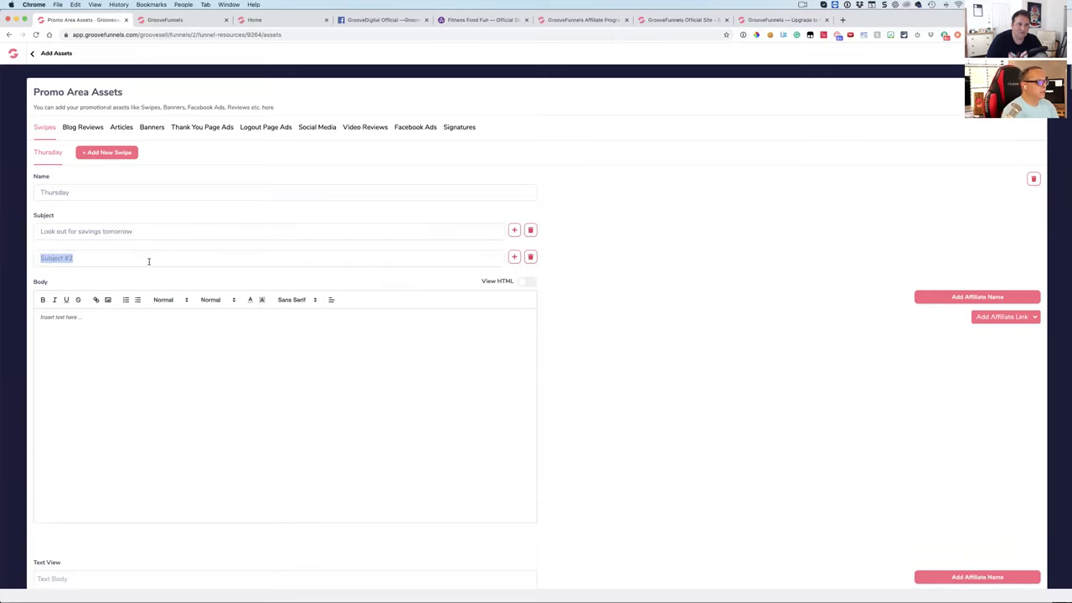
{"action": "type", "text": "Less than"}
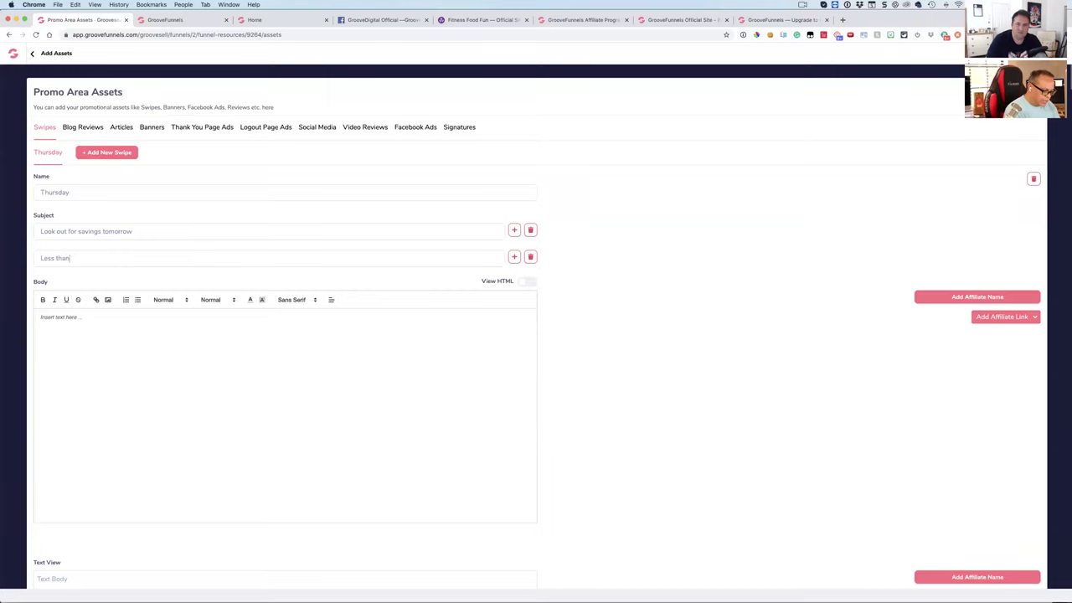
{"action": "type", "text": " 24 hours"}
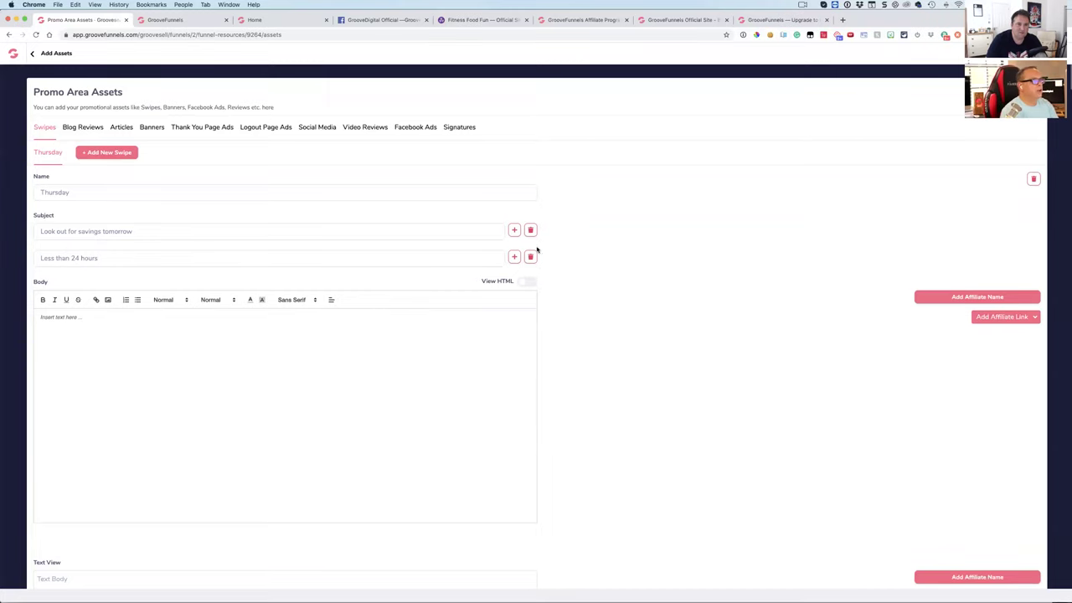
{"action": "left_click", "coordinate": [514, 257]}
{"action": "triple_click", "coordinate": [111, 287]}
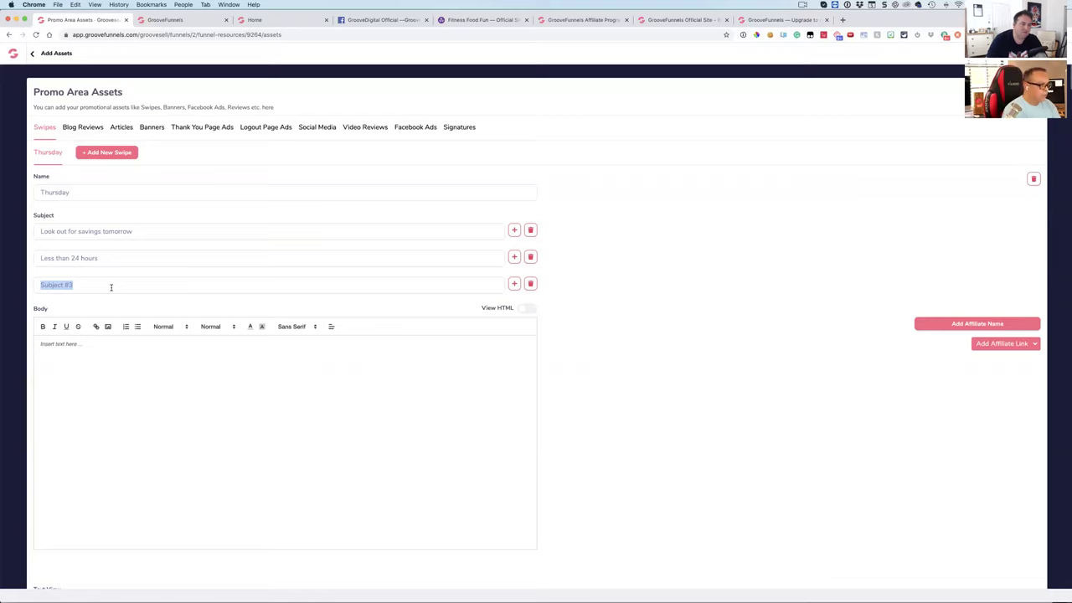
{"action": "type", "text": "Don't sleep on this Friday "}
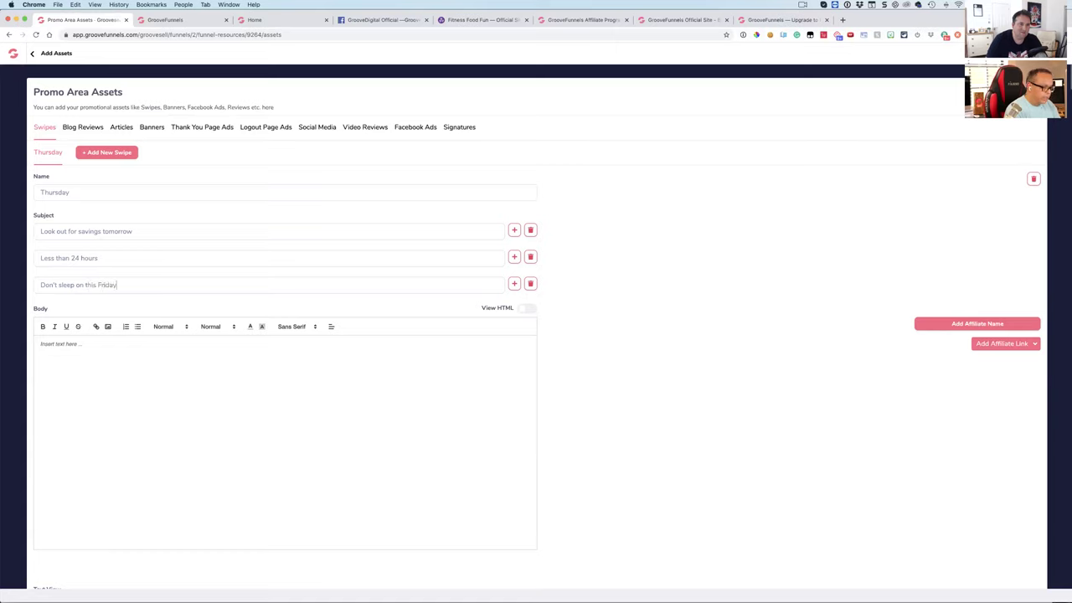
{"action": "type", "text": "(look ou"}
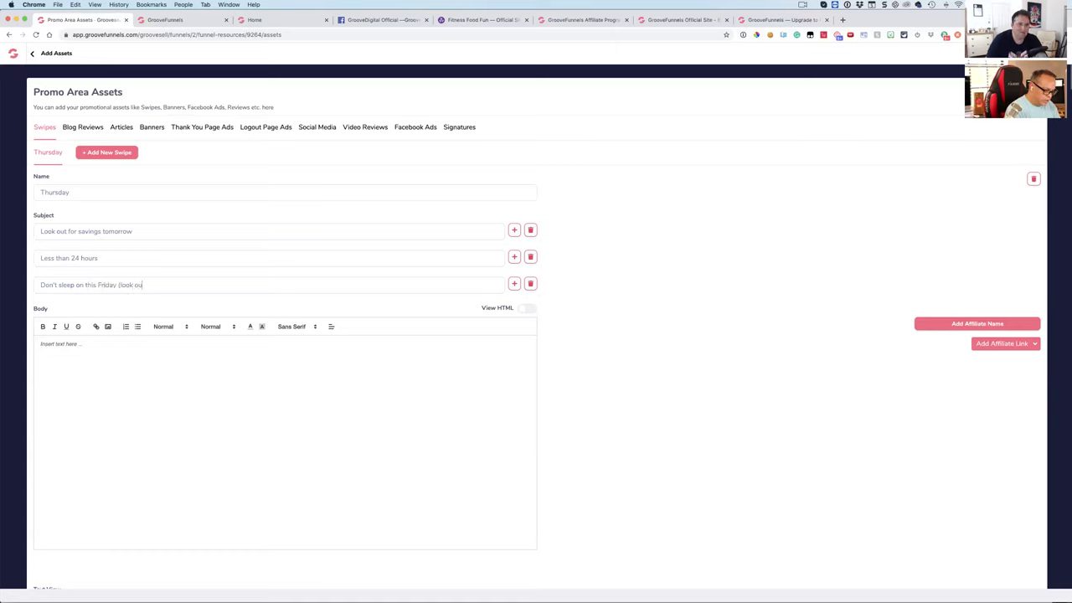
{"action": "type", "text": "t for my fo go go email)"}
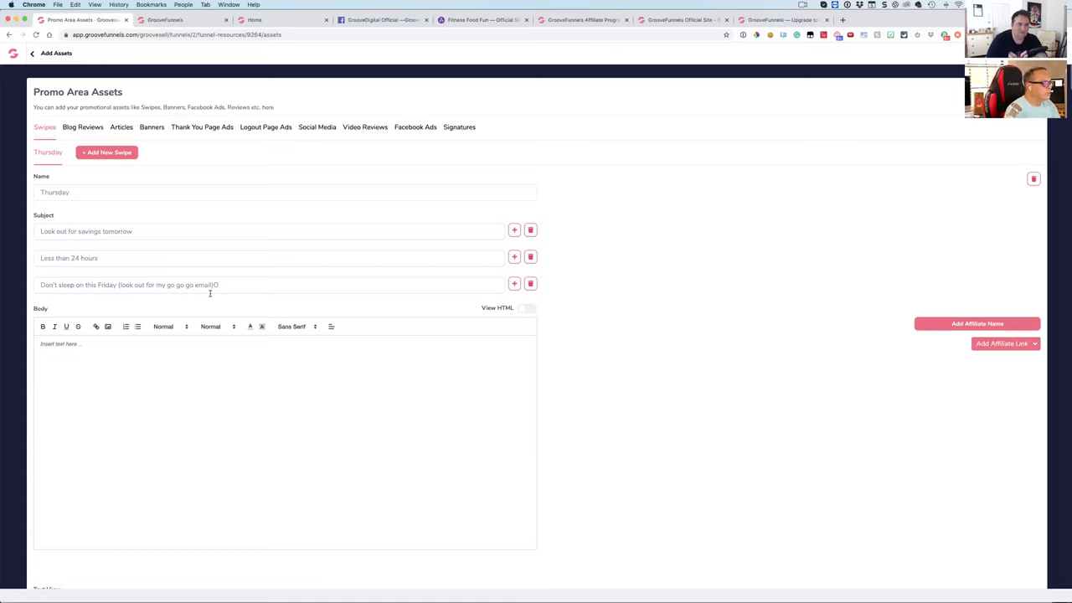
Step: Type three lines of filler text into the Thursday swipe body
{"action": "left_click", "coordinate": [192, 354]}
{"action": "type", "text": "jdh kg w"}
{"action": "key", "text": "Return"}
{"action": "type", "text": "' ke qwd"}
{"action": "key", "text": "Return"}
{"action": "type", "text": "qw qw wef wemkn w ekif wef we f wef wef we"}
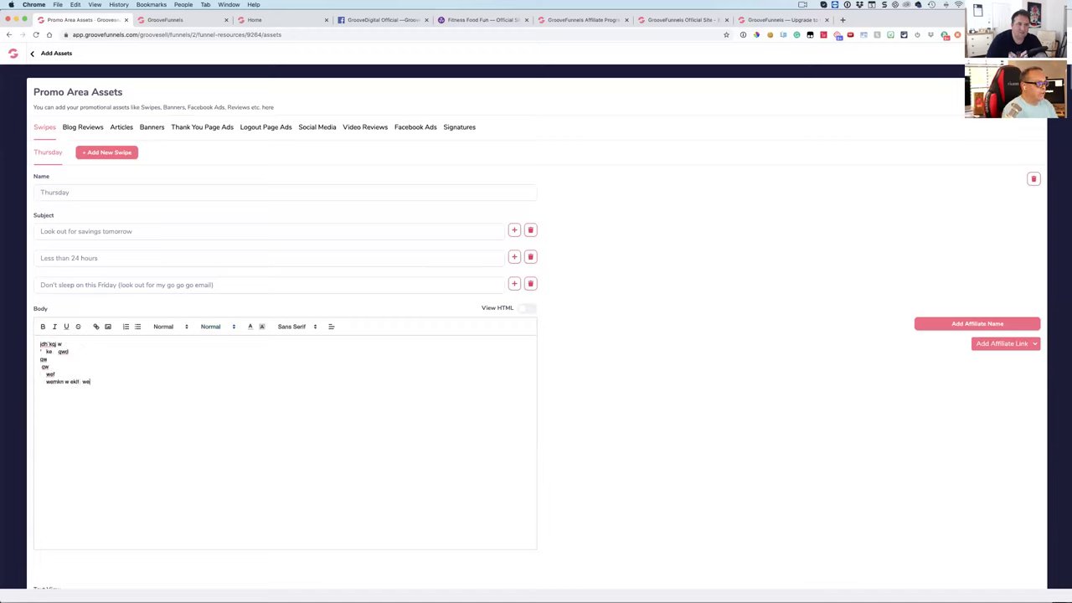
Step: Format the whole body text as Heading 2
{"action": "key", "text": "super+a"}
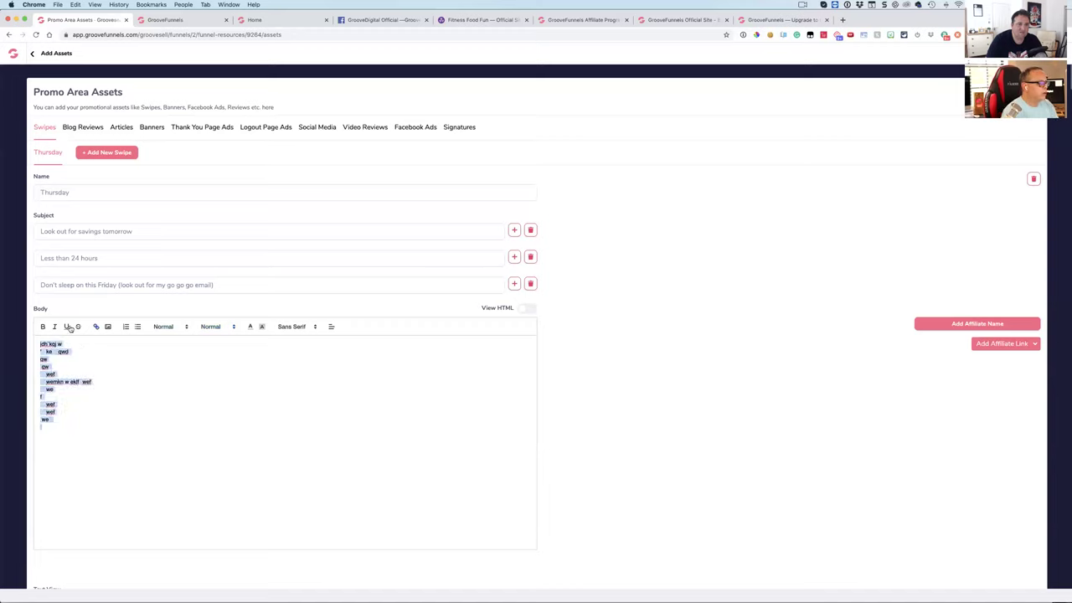
{"action": "left_click", "coordinate": [249, 327]}
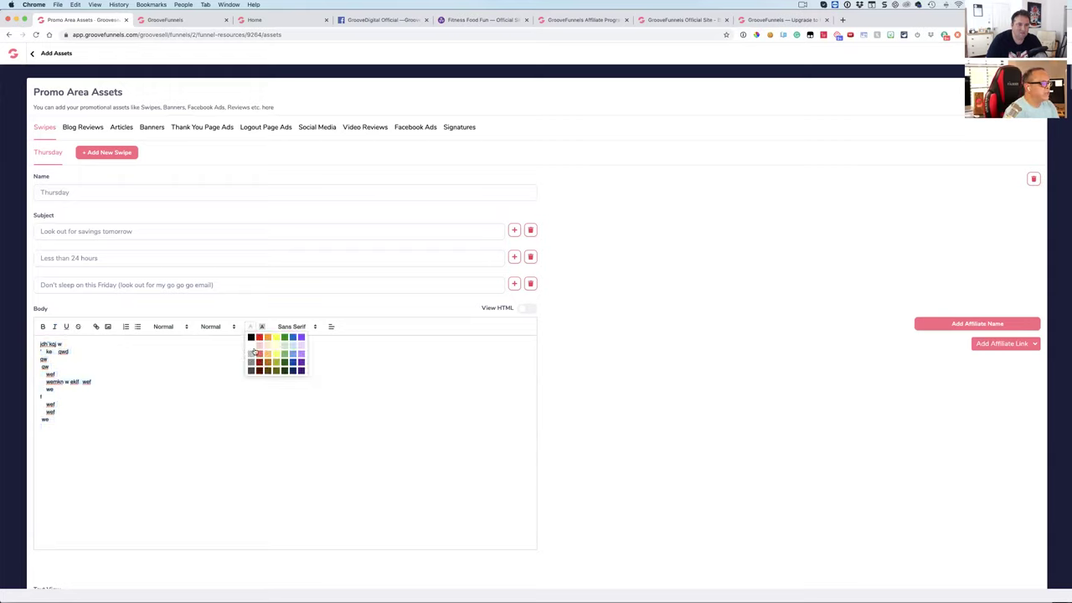
{"action": "left_click", "coordinate": [205, 328]}
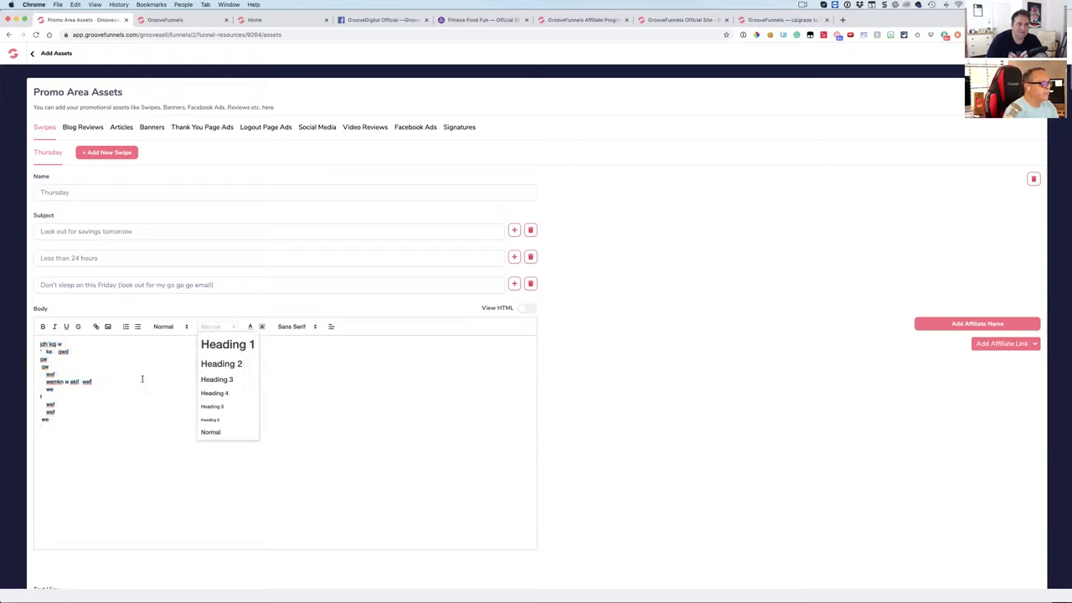
{"action": "left_click", "coordinate": [210, 327]}
{"action": "left_click", "coordinate": [219, 344]}
{"action": "key", "text": "super+a"}
{"action": "left_click", "coordinate": [212, 327]}
{"action": "left_click", "coordinate": [219, 364]}
{"action": "left_click", "coordinate": [217, 389]}
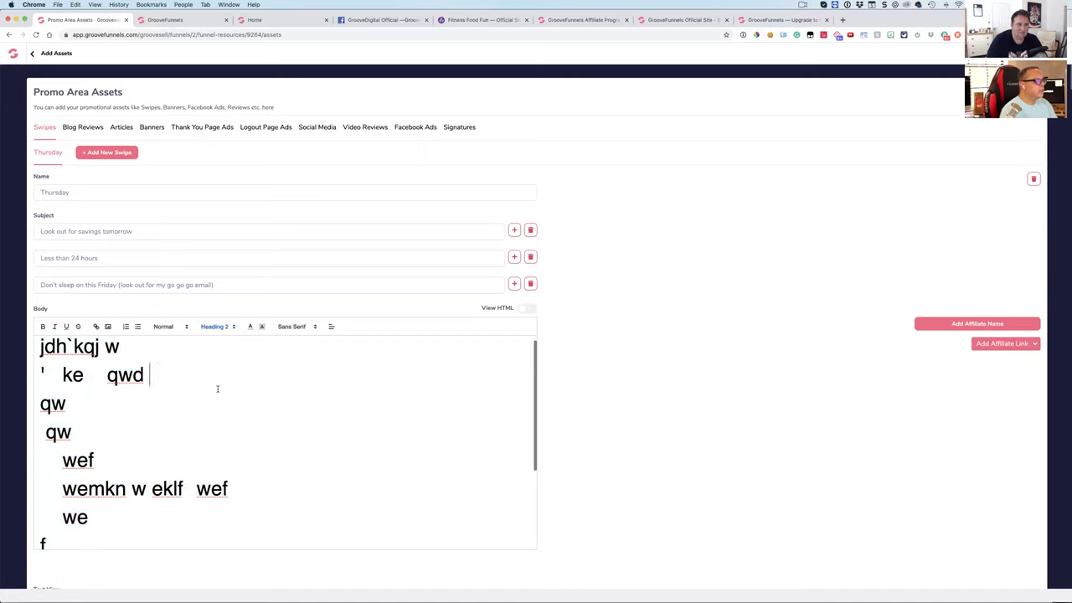
Step: Replace a line with 'Buy now', add the GrooveFunnels affiliate link below, and make both Heading 2
{"action": "left_click_drag", "start_coordinate": [230, 490], "coordinate": [45, 485]}
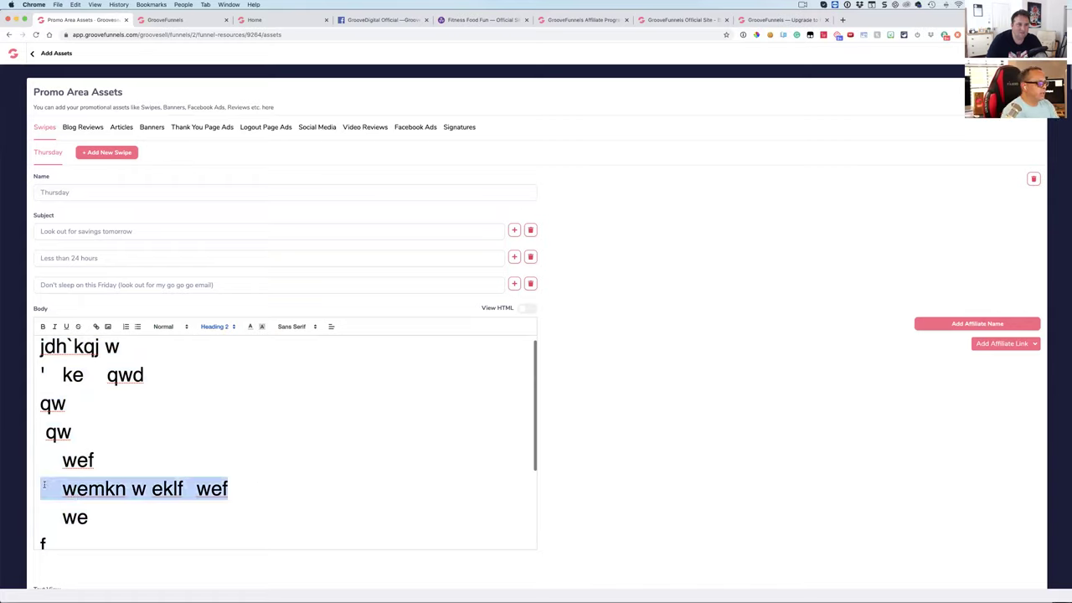
{"action": "type", "text": "Buy now"}
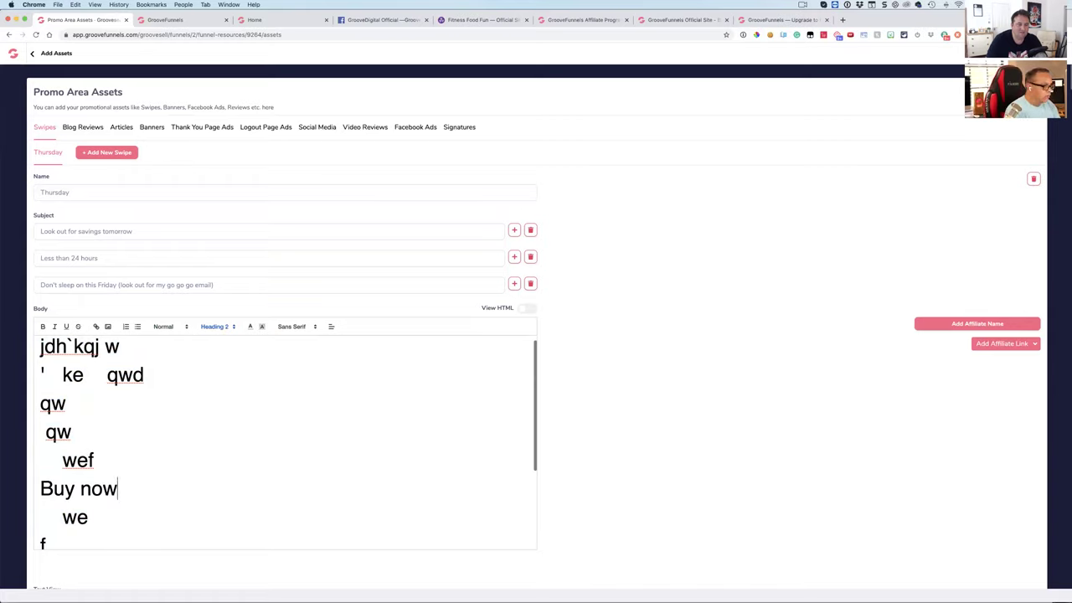
{"action": "key", "text": "Return"}
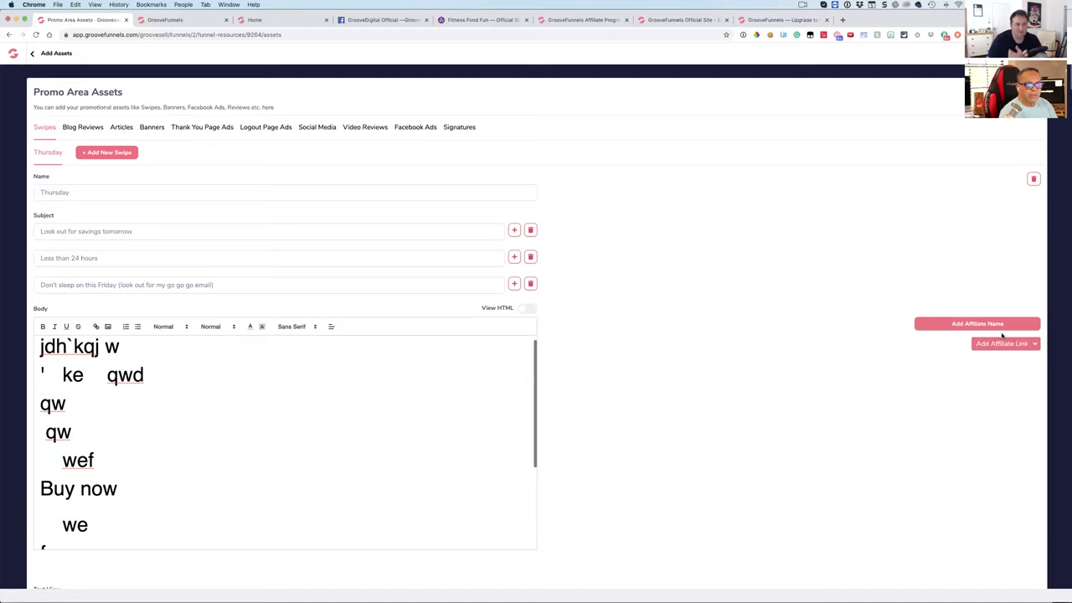
{"action": "left_click", "coordinate": [998, 344]}
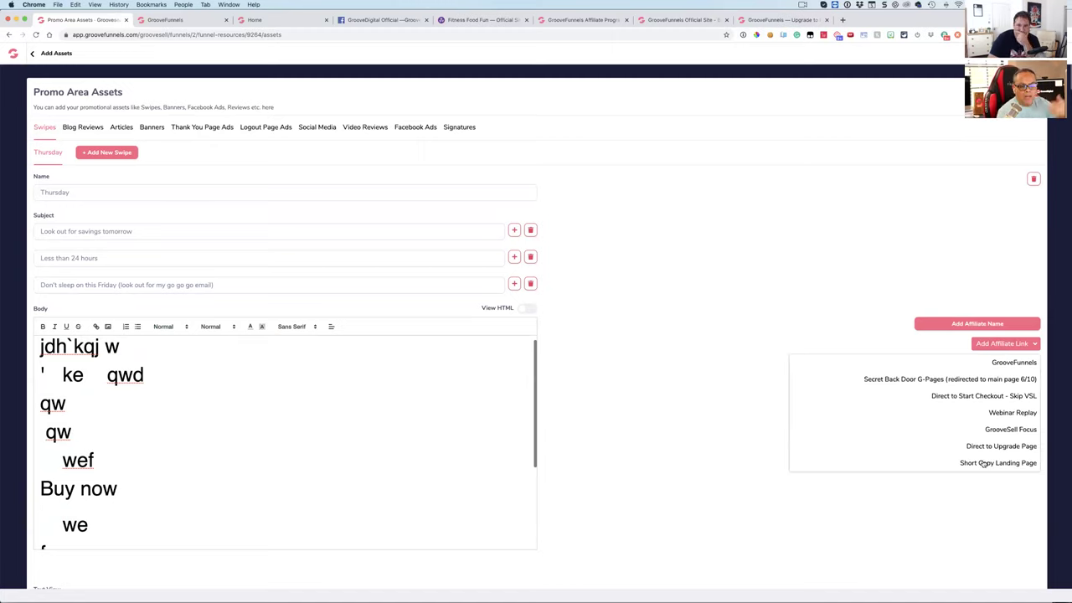
{"action": "left_click", "coordinate": [1014, 362]}
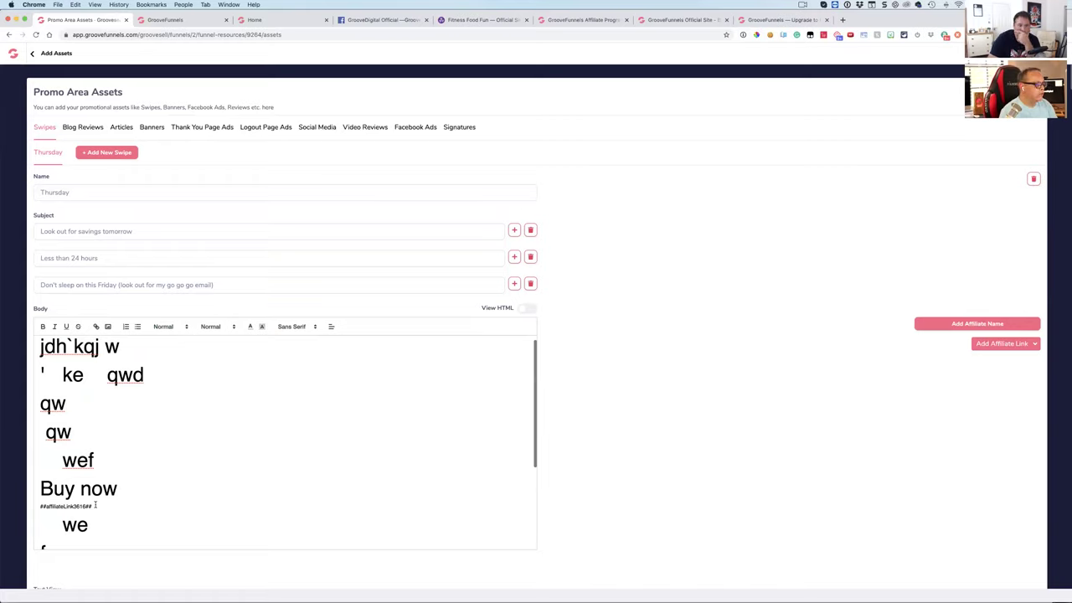
{"action": "left_click_drag", "start_coordinate": [101, 505], "coordinate": [52, 490]}
{"action": "left_click", "coordinate": [214, 328]}
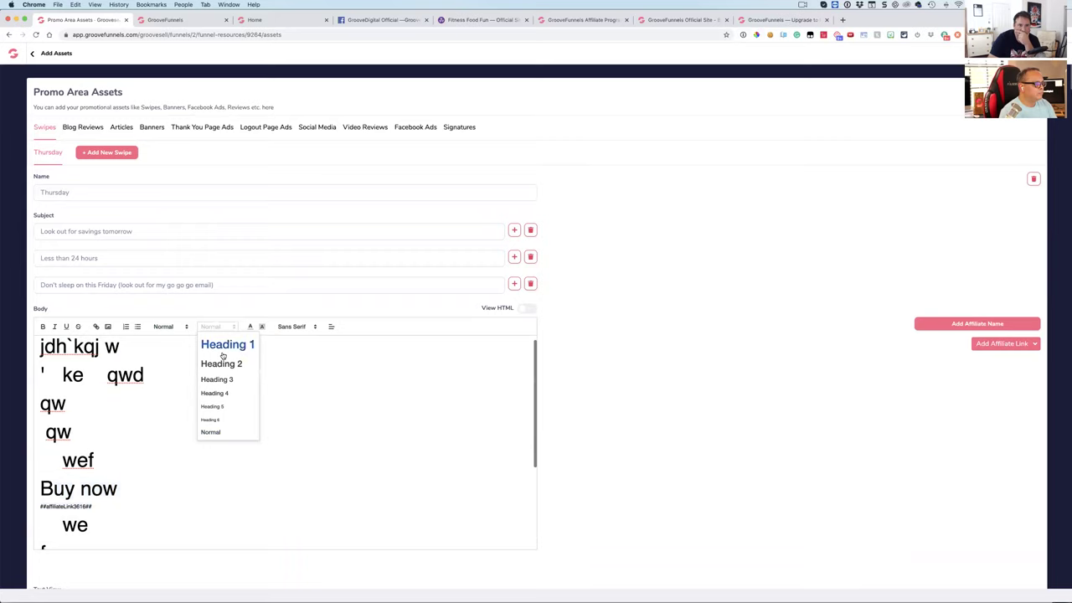
{"action": "left_click", "coordinate": [221, 362]}
Step: Replace the last 'we' line with 'Thanks'
{"action": "scroll", "coordinate": [208, 411], "scroll_direction": "down", "scroll_amount": 3}
{"action": "left_click", "coordinate": [117, 421]}
{"action": "left_click_drag", "start_coordinate": [117, 421], "coordinate": [38, 416]}
{"action": "type", "text": "Thanks"}
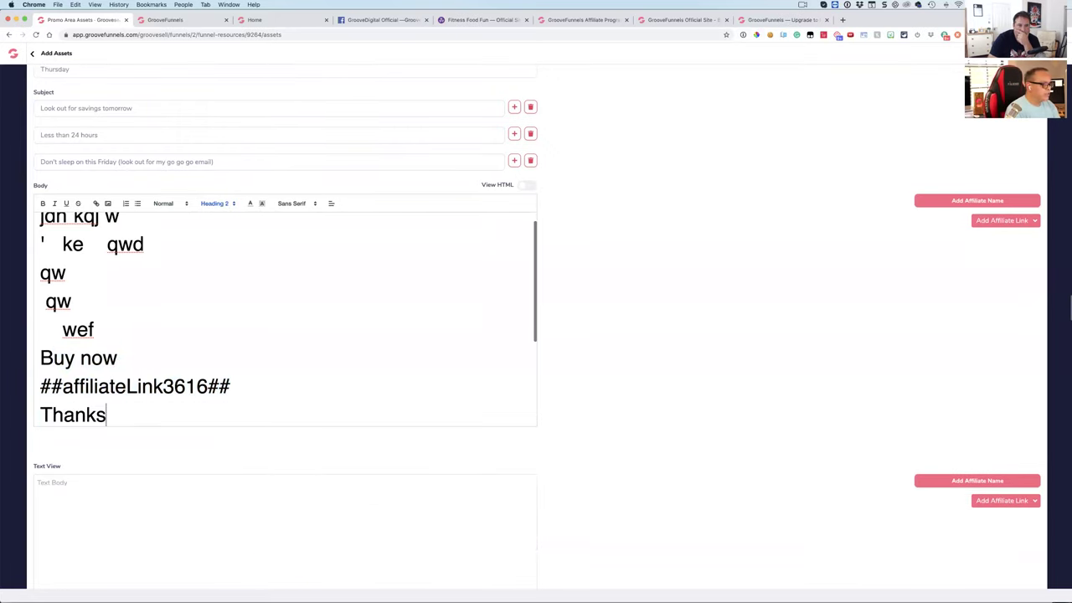
{"action": "key", "text": "Return"}
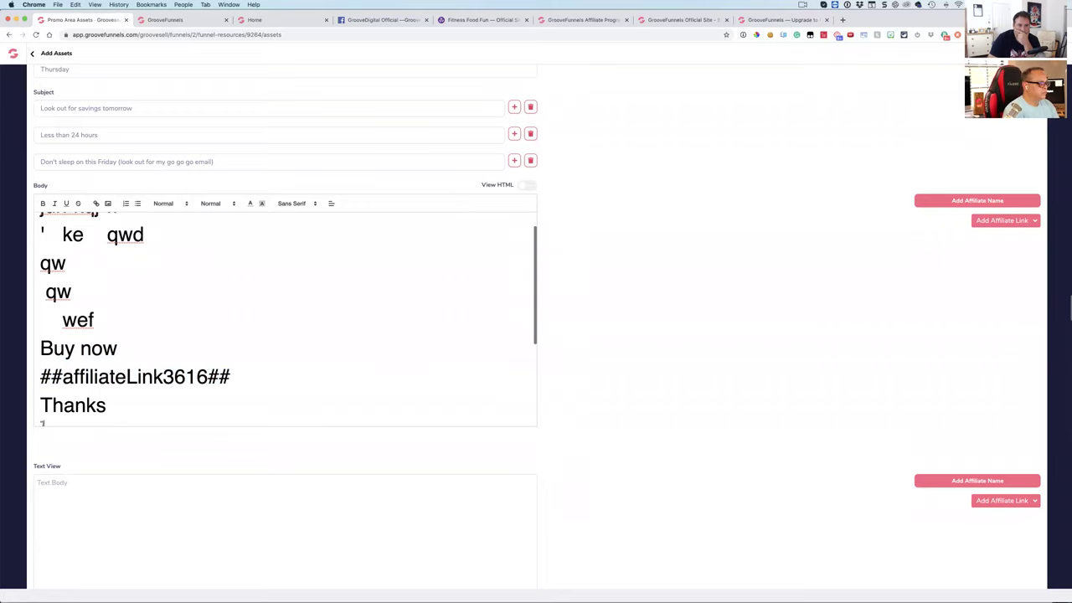
Step: Insert the ##affiliateName## placeholder and set its text size to Huge
{"action": "scroll", "coordinate": [285, 318], "scroll_direction": "down", "scroll_amount": 2}
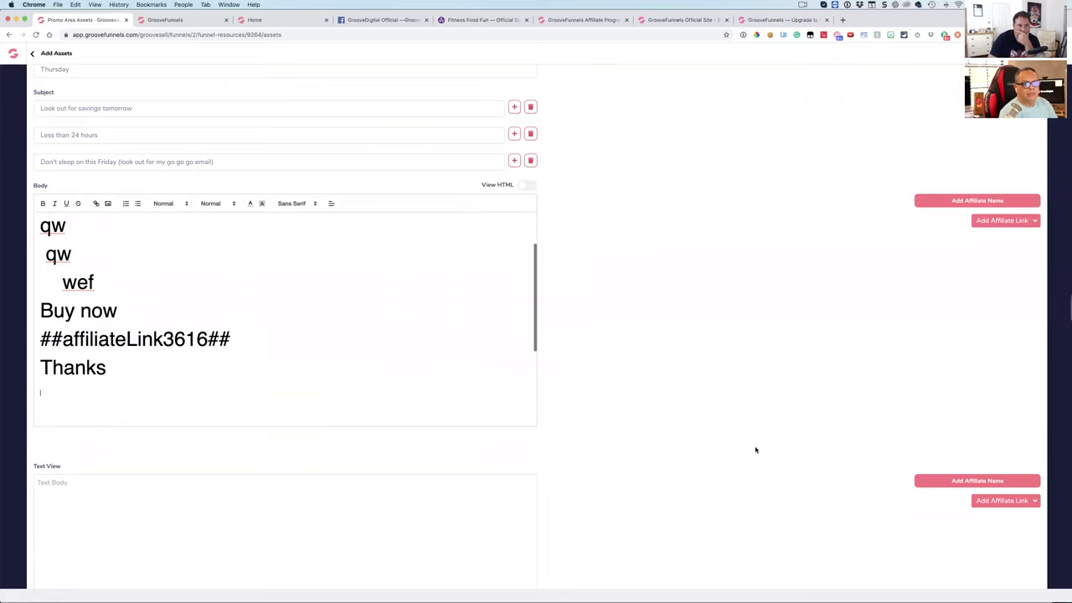
{"action": "left_click", "coordinate": [965, 203]}
{"action": "left_click_drag", "start_coordinate": [91, 392], "coordinate": [34, 397]}
{"action": "left_click", "coordinate": [172, 206]}
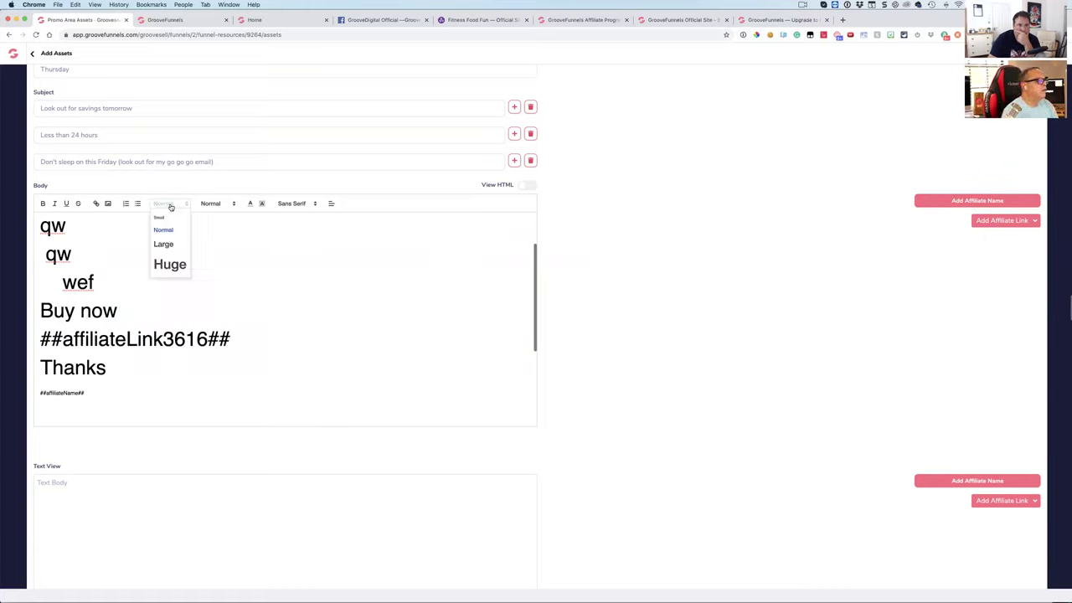
{"action": "left_click", "coordinate": [165, 243]}
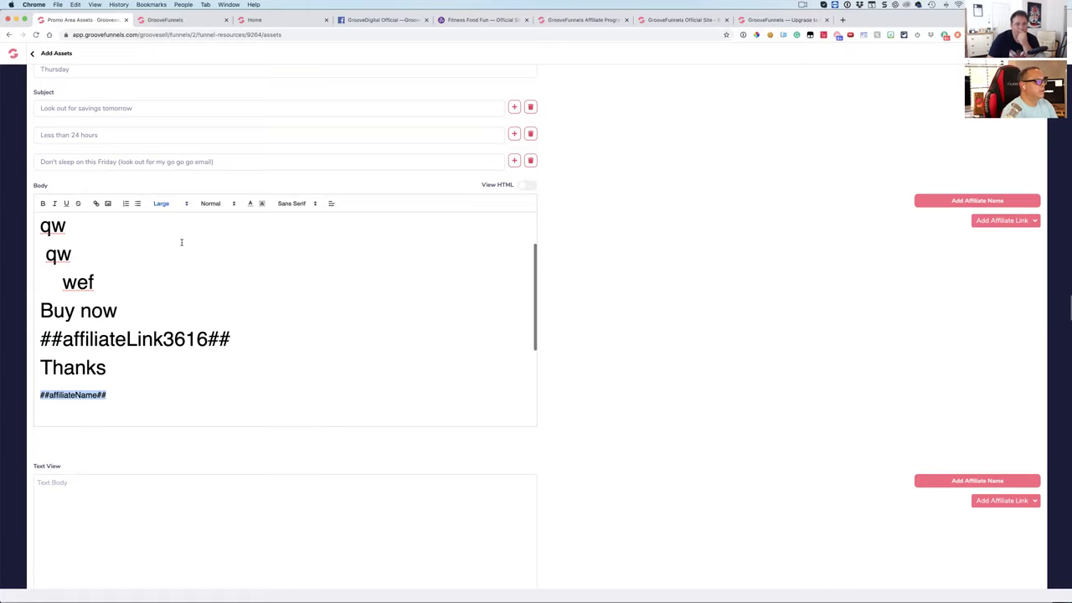
{"action": "left_click", "coordinate": [167, 206]}
{"action": "left_click", "coordinate": [173, 259]}
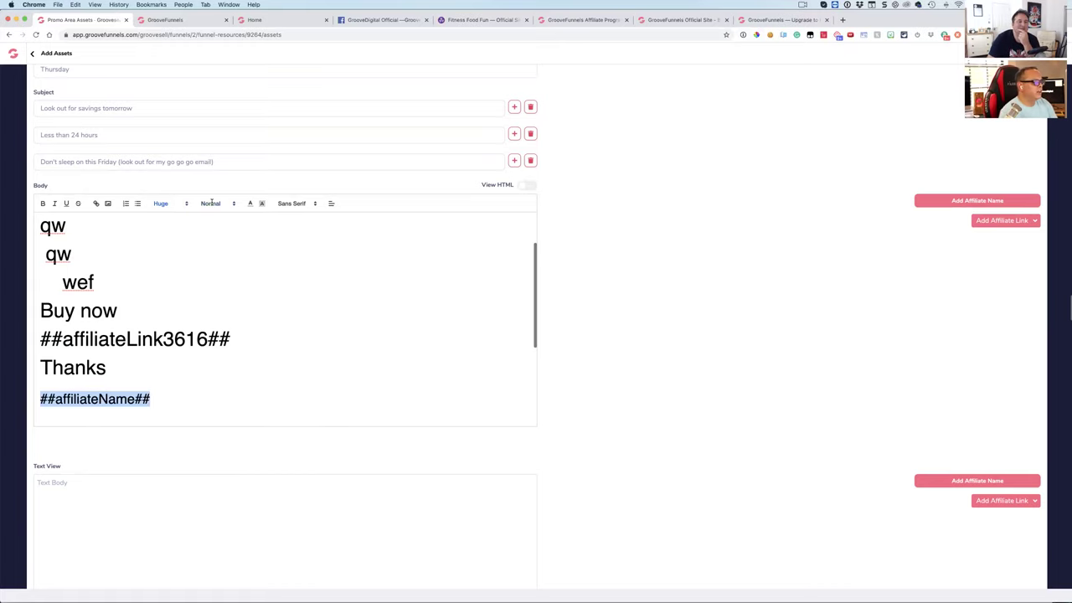
{"action": "left_click", "coordinate": [231, 261]}
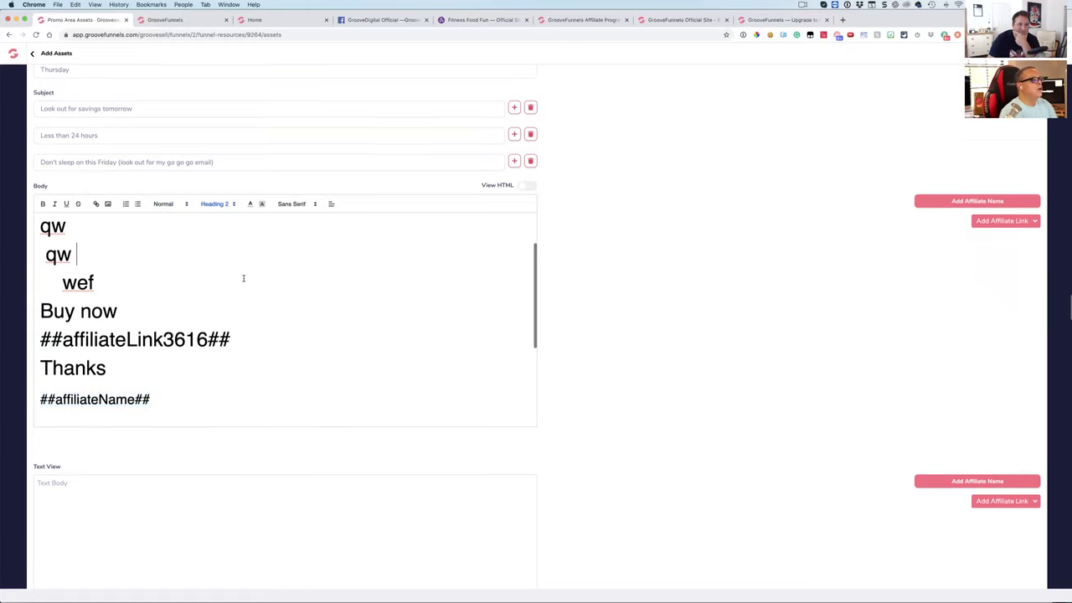
Step: Add a swipe named Friday with subject 'GO GO GO We are live!!!'
{"action": "scroll", "coordinate": [243, 278], "scroll_direction": "up", "scroll_amount": 3}
{"action": "left_click", "coordinate": [107, 152]}
{"action": "triple_click", "coordinate": [88, 193]}
{"action": "type", "text": "Friday"}
{"action": "triple_click", "coordinate": [90, 227]}
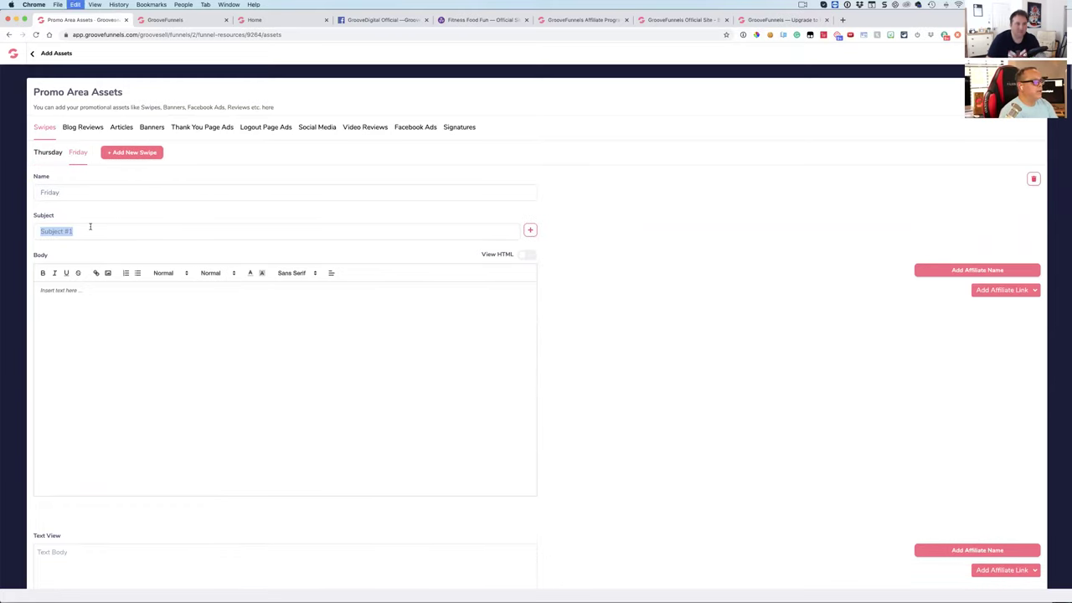
{"action": "type", "text": "GO GO GO We are live!!!"}
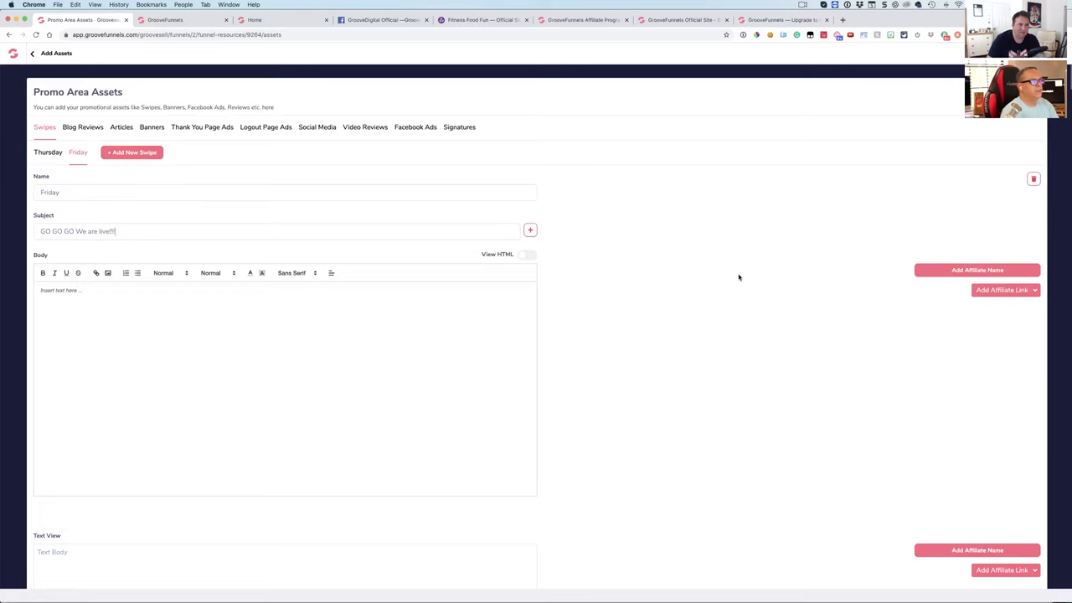
Step: Add subjects 'BF is here!' and 'Dave 70% of today only!', then type the body text
{"action": "left_click", "coordinate": [528, 231]}
{"action": "triple_click", "coordinate": [58, 257]}
{"action": "type", "text": "BF is here!!!"}
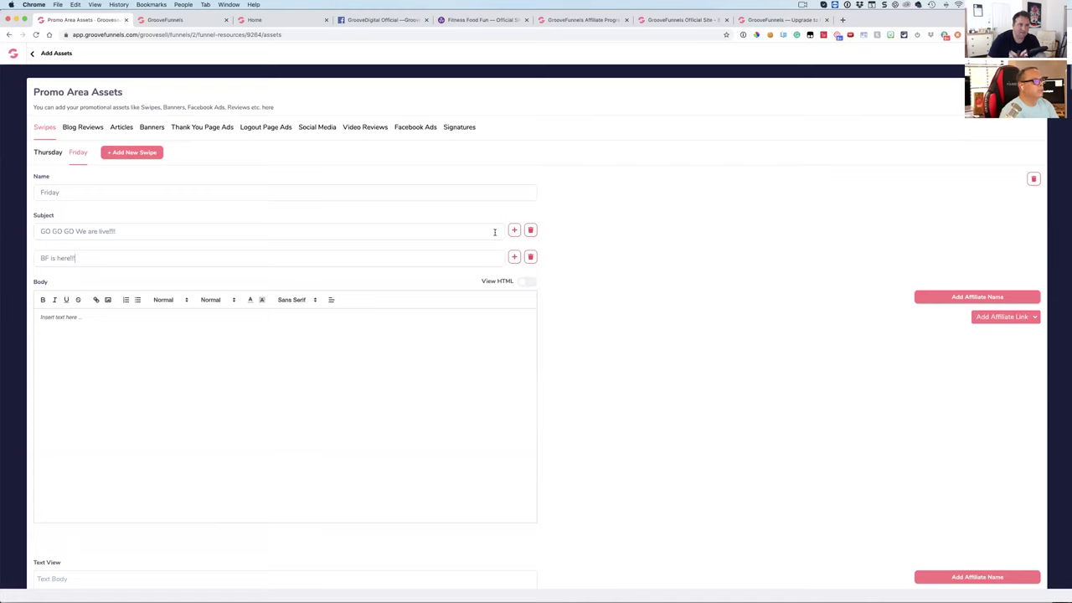
{"action": "left_click", "coordinate": [514, 257]}
{"action": "triple_click", "coordinate": [77, 284]}
{"action": "type", "text": "D"}
{"action": "type", "text": "ave "}
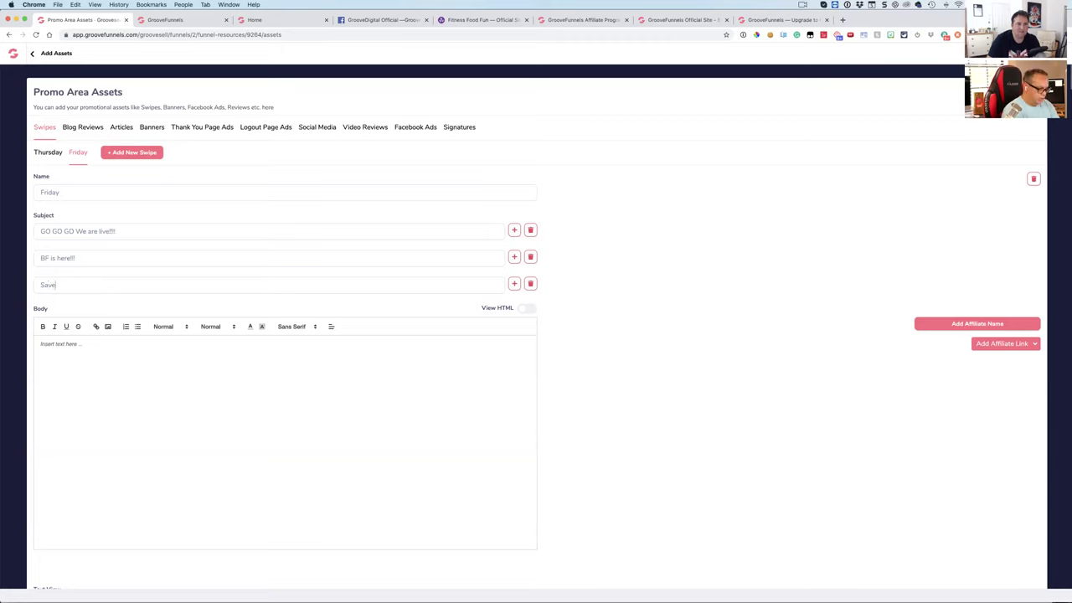
{"action": "type", "text": "70% of "}
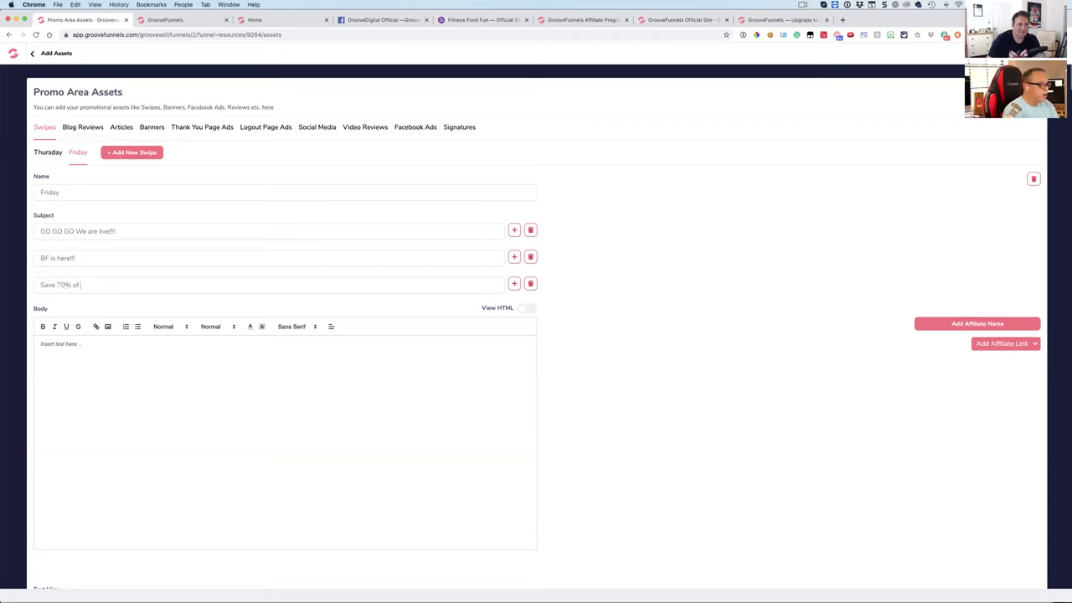
{"action": "type", "text": "today onl"}
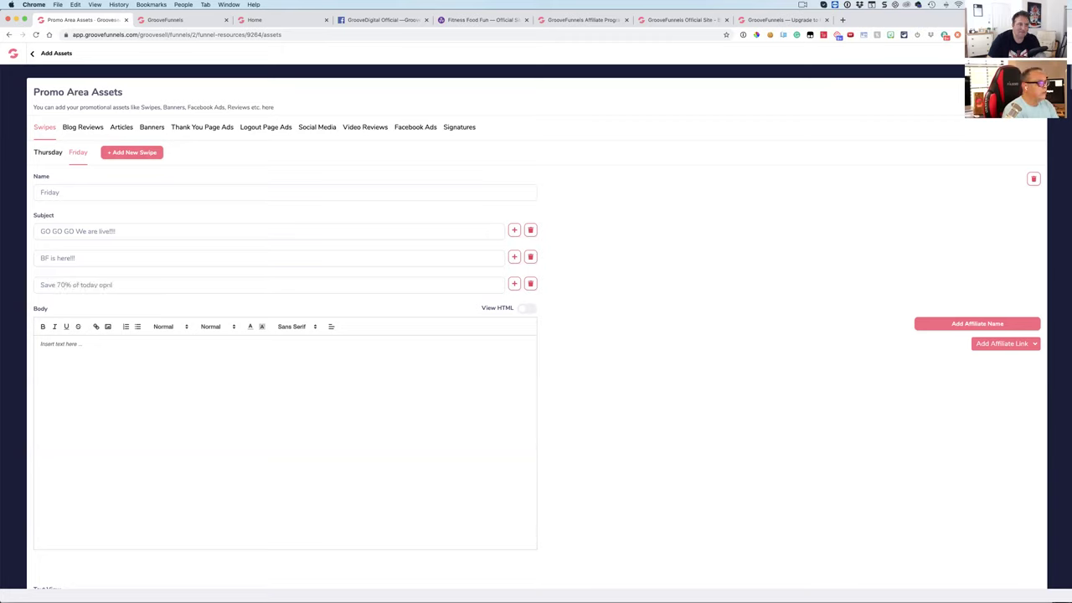
{"action": "type", "text": "y!"}
{"action": "left_click", "coordinate": [184, 371]}
{"action": "type", "text": "wewe or qwe w er qwer wer we few ftwef"}
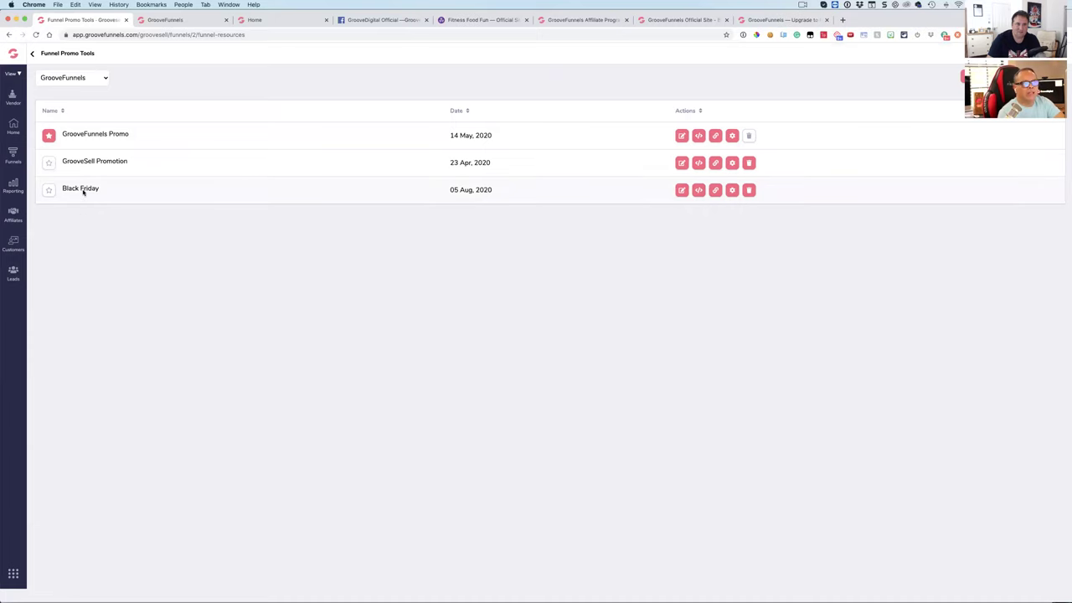
Step: Reload the affiliate program's promotion tools page, then return to Funnel Promo Tools
{"action": "left_click", "coordinate": [681, 20]}
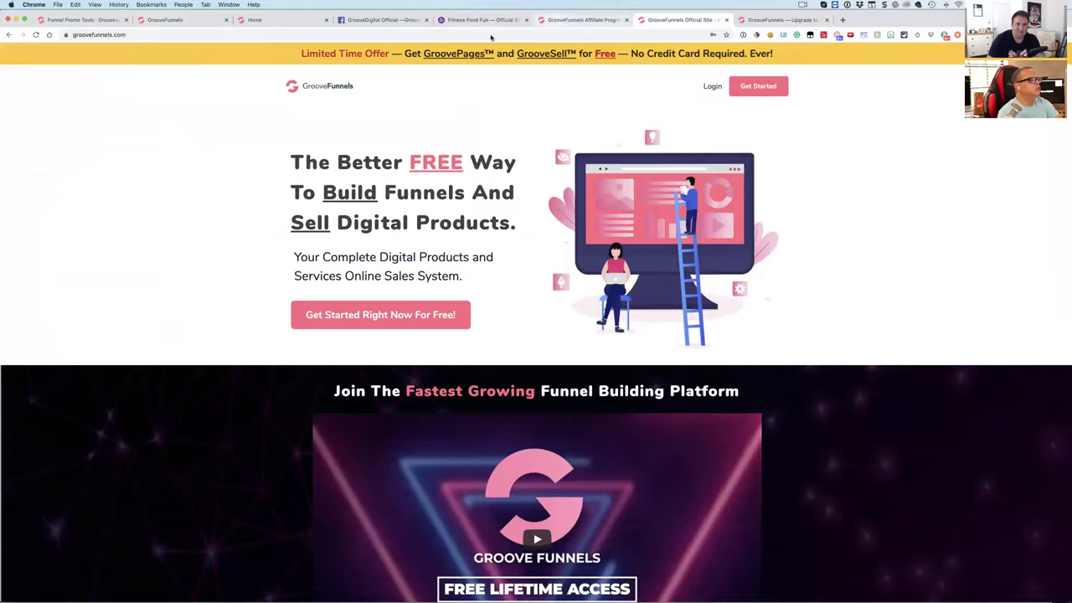
{"action": "key", "text": "ctrl+shift+Tab"}
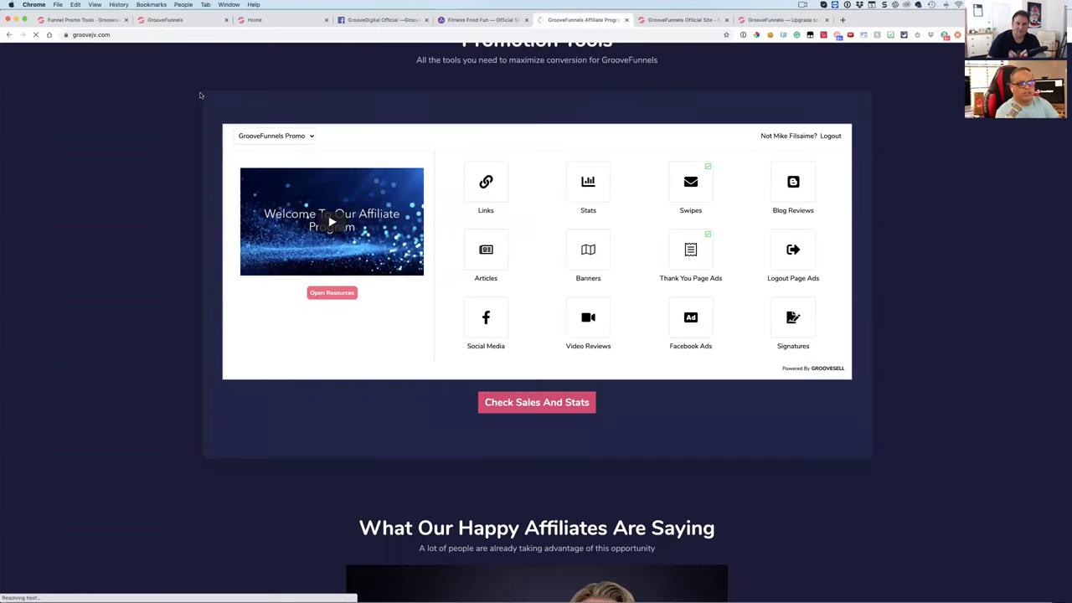
{"action": "key", "text": "super+r"}
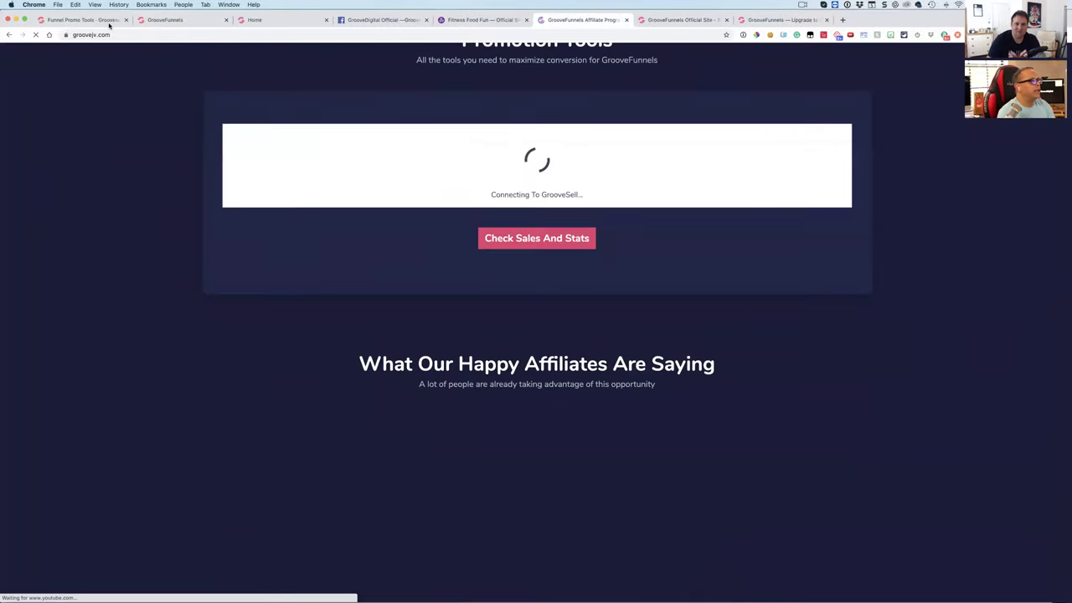
{"action": "key", "text": "super+1"}
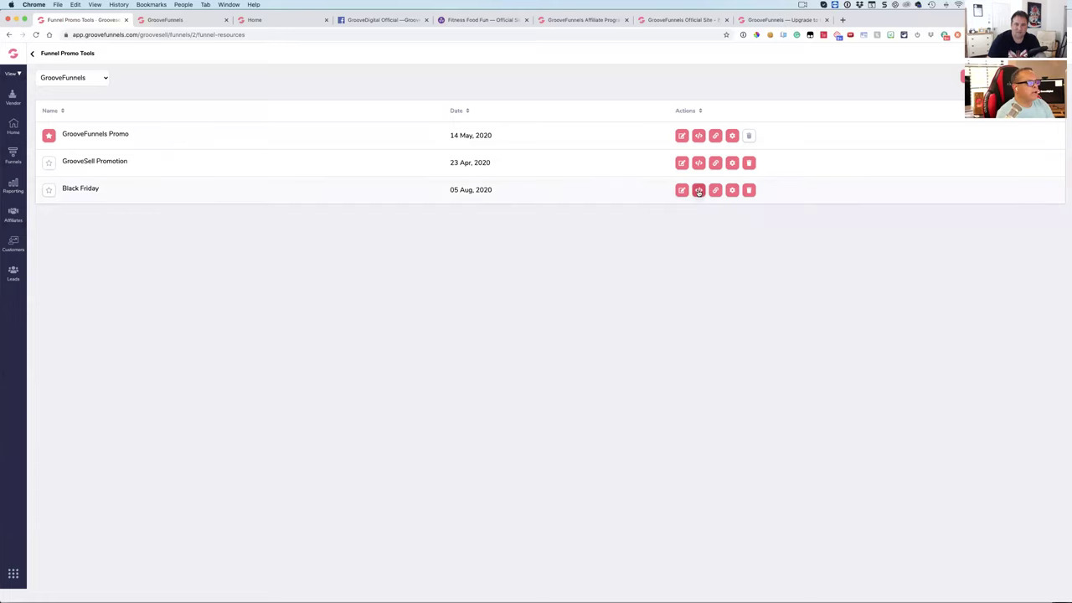
Step: Copy the Black Friday widget embed code to the clipboard and close the modal
{"action": "left_click", "coordinate": [698, 191]}
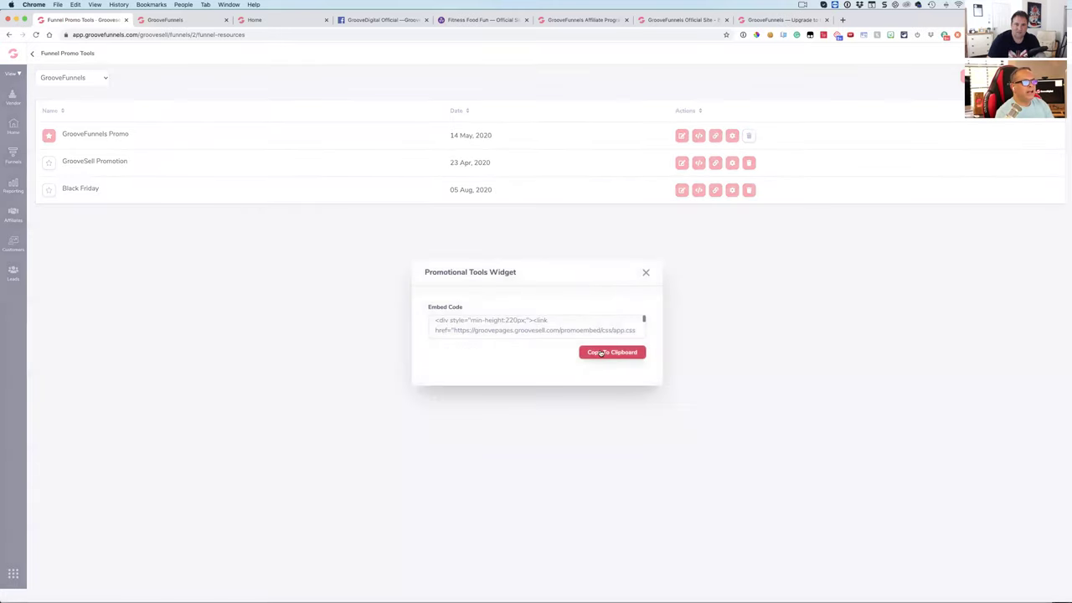
{"action": "left_click", "coordinate": [601, 352]}
{"action": "left_click", "coordinate": [644, 273]}
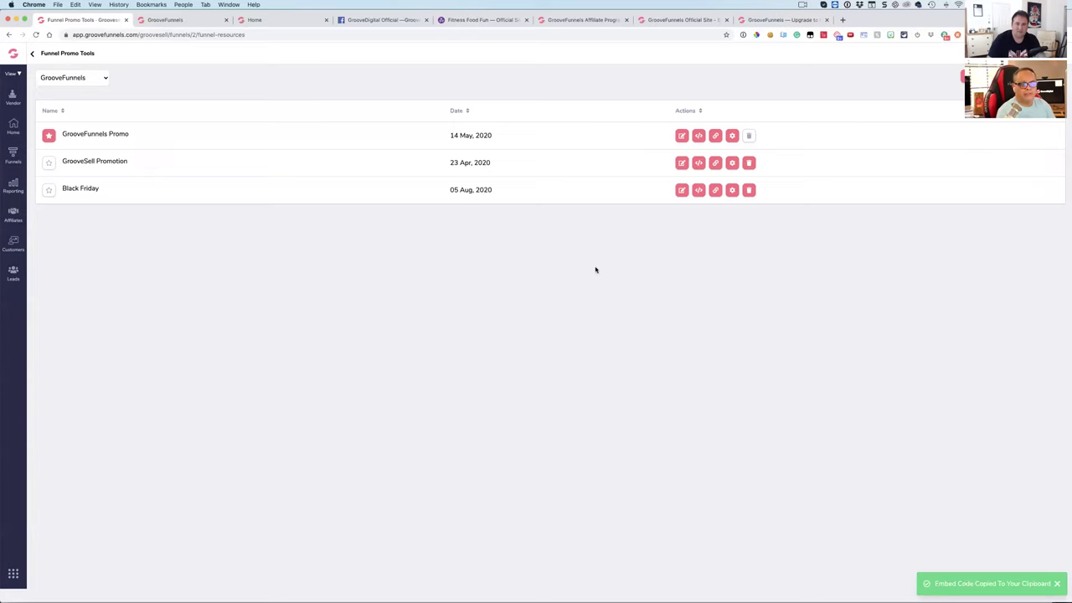
{"action": "left_click", "coordinate": [165, 18]}
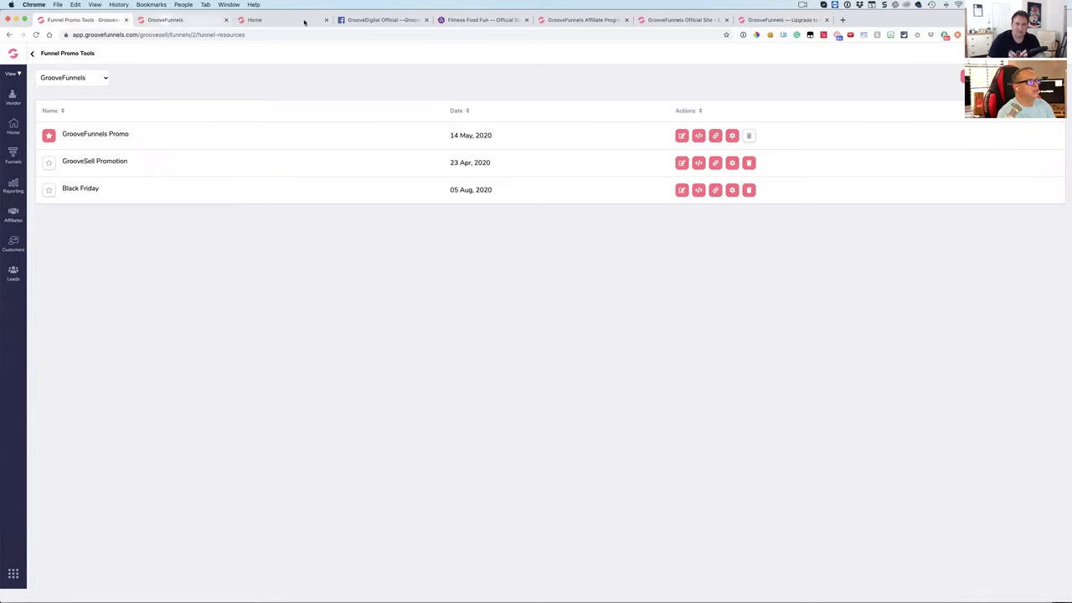
Step: Select the Black Friday promotion in the affiliate program's promotion tools widget
{"action": "left_click", "coordinate": [792, 20]}
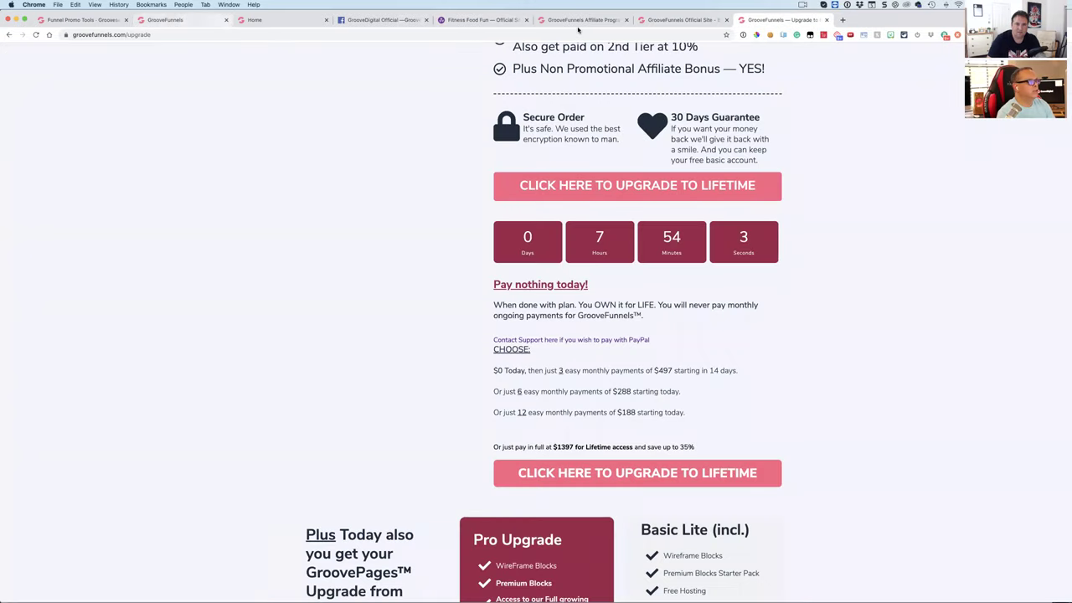
{"action": "left_click", "coordinate": [678, 20]}
{"action": "left_click", "coordinate": [578, 20]}
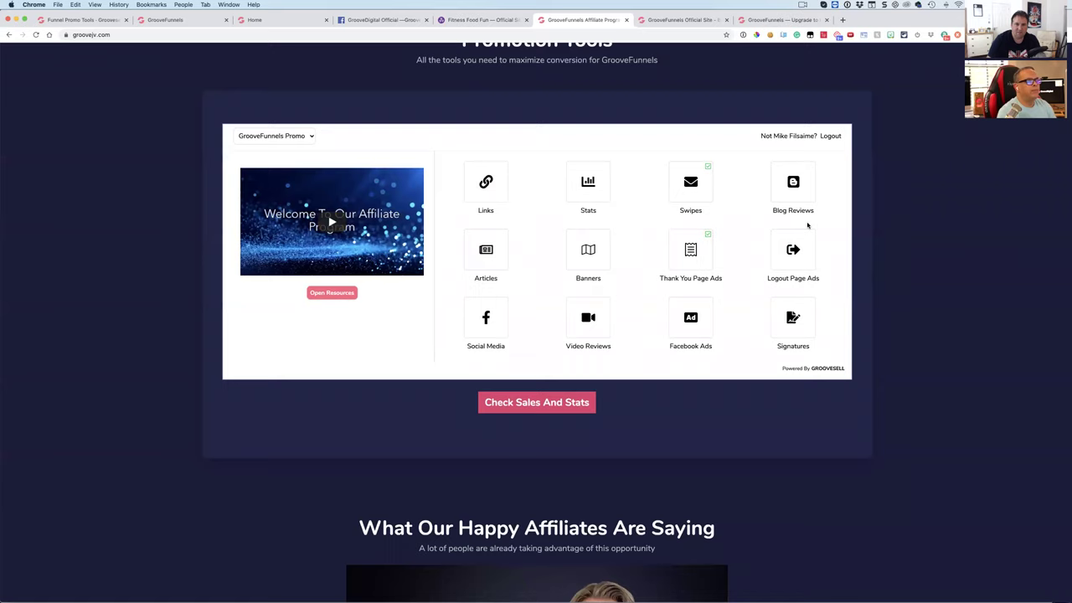
{"action": "left_click", "coordinate": [292, 137]}
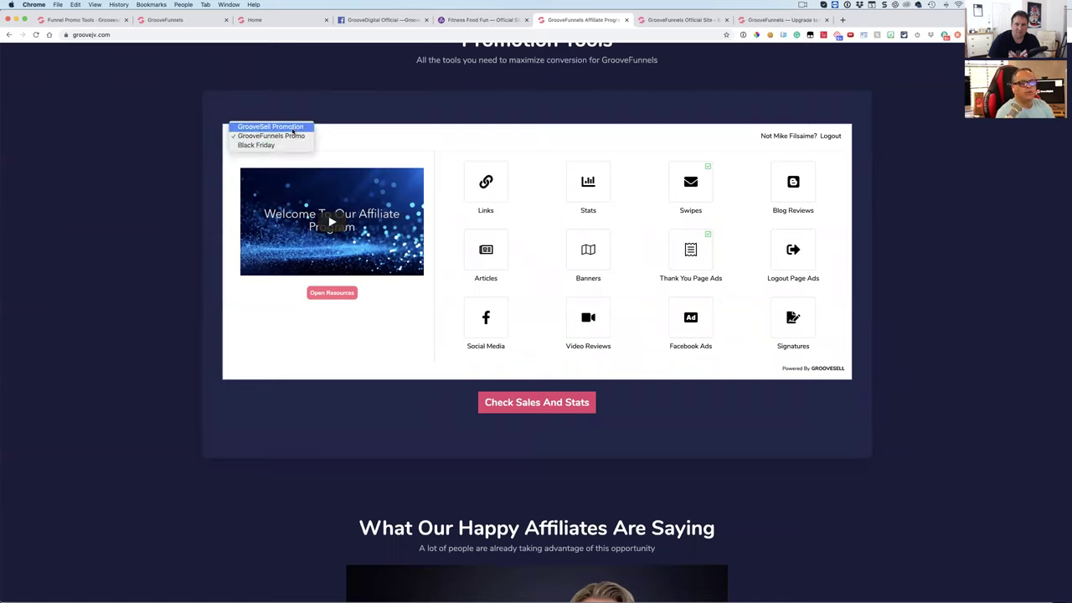
{"action": "left_click", "coordinate": [269, 146]}
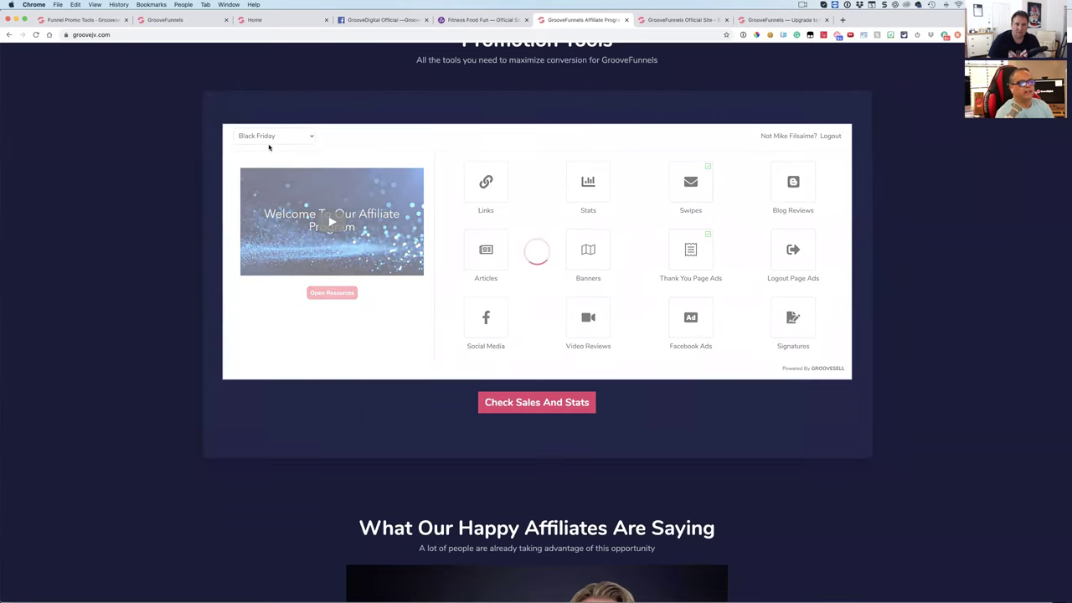
Step: Review the Black Friday swipes, mark them as completed, and go back to promo tools
{"action": "left_click", "coordinate": [693, 184]}
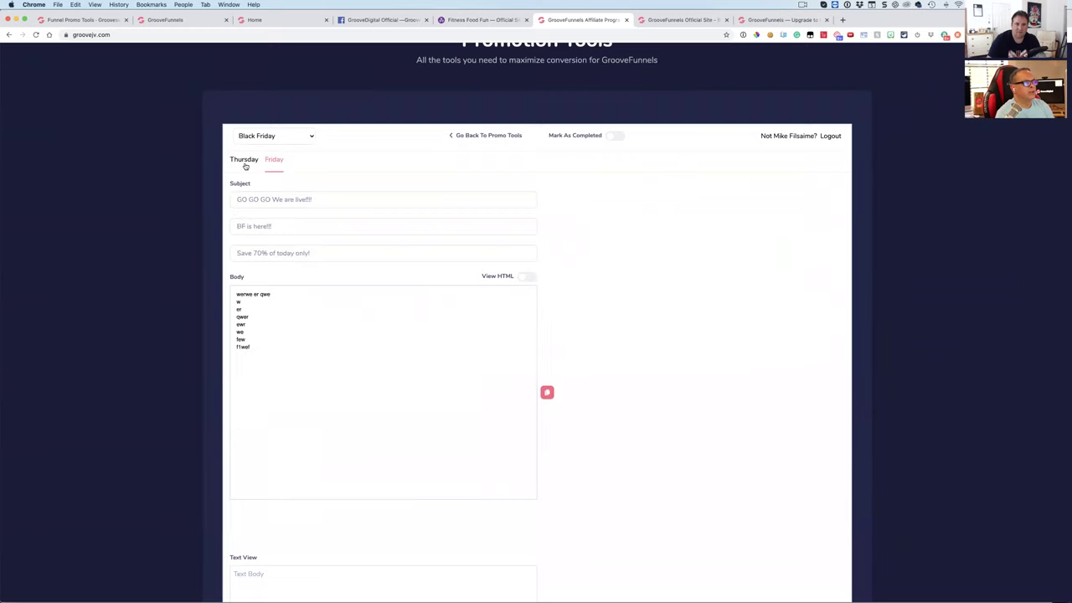
{"action": "scroll", "coordinate": [371, 365], "scroll_direction": "down", "scroll_amount": 3}
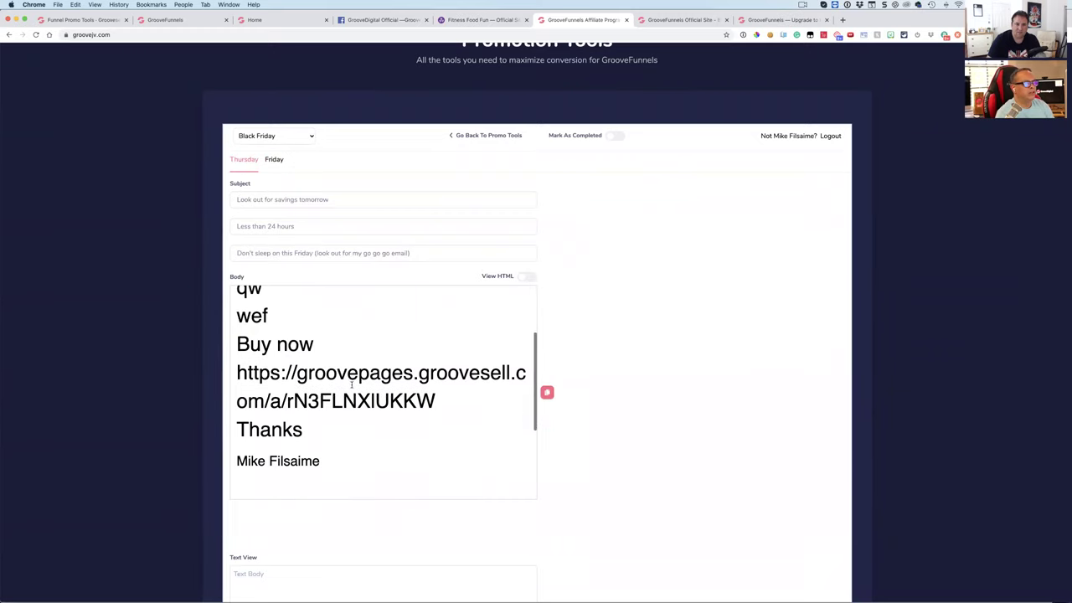
{"action": "scroll", "coordinate": [352, 383], "scroll_direction": "down", "scroll_amount": 2}
{"action": "scroll", "coordinate": [352, 382], "scroll_direction": "up", "scroll_amount": 3}
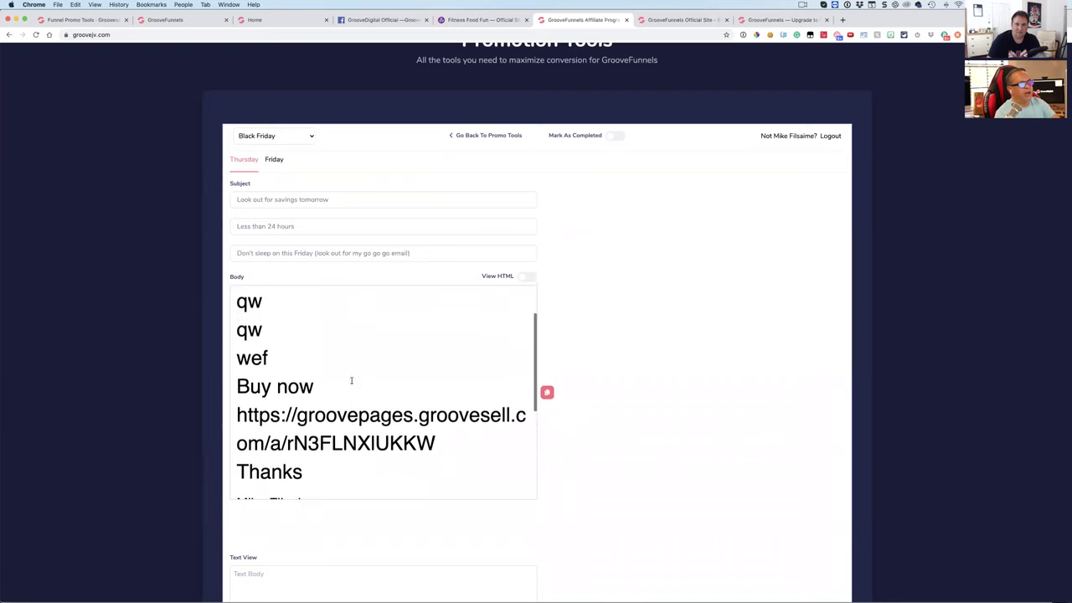
{"action": "double_click", "coordinate": [251, 379]}
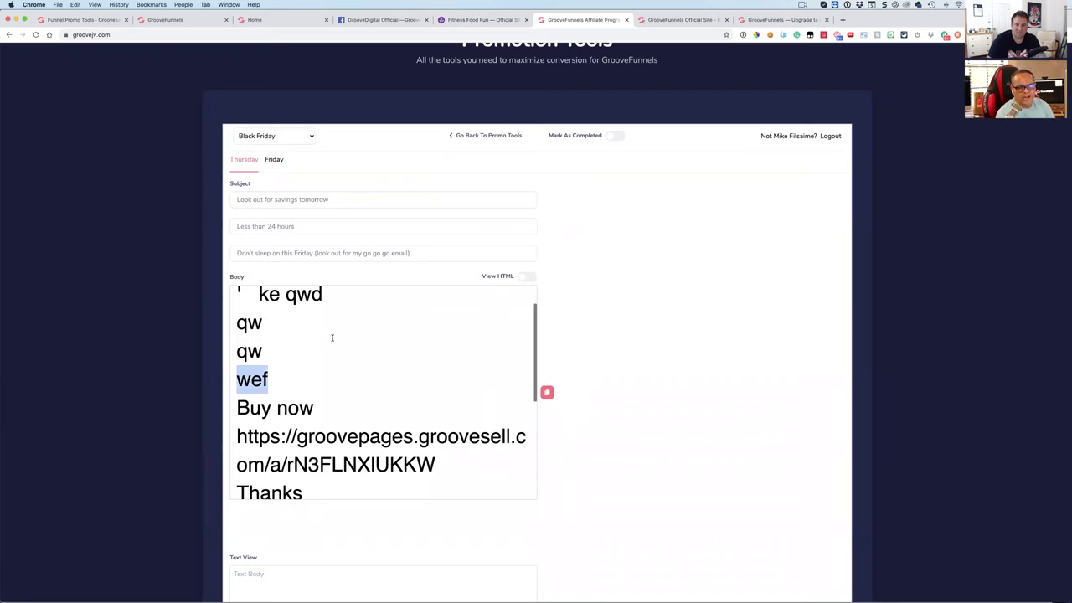
{"action": "scroll", "coordinate": [331, 338], "scroll_direction": "up", "scroll_amount": 1}
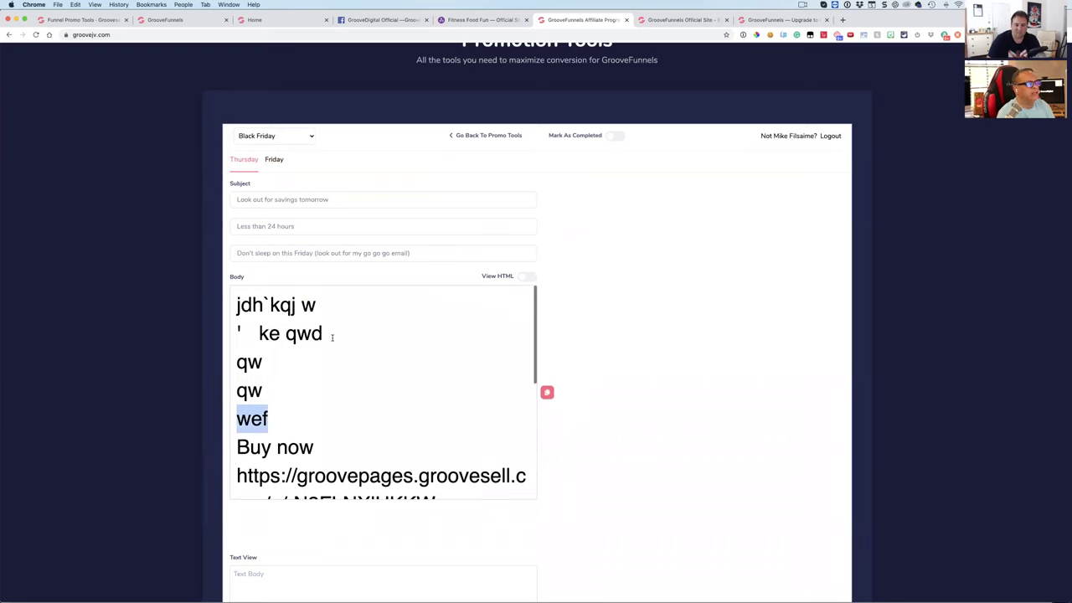
{"action": "scroll", "coordinate": [401, 418], "scroll_direction": "down", "scroll_amount": 5}
{"action": "left_click", "coordinate": [461, 322]}
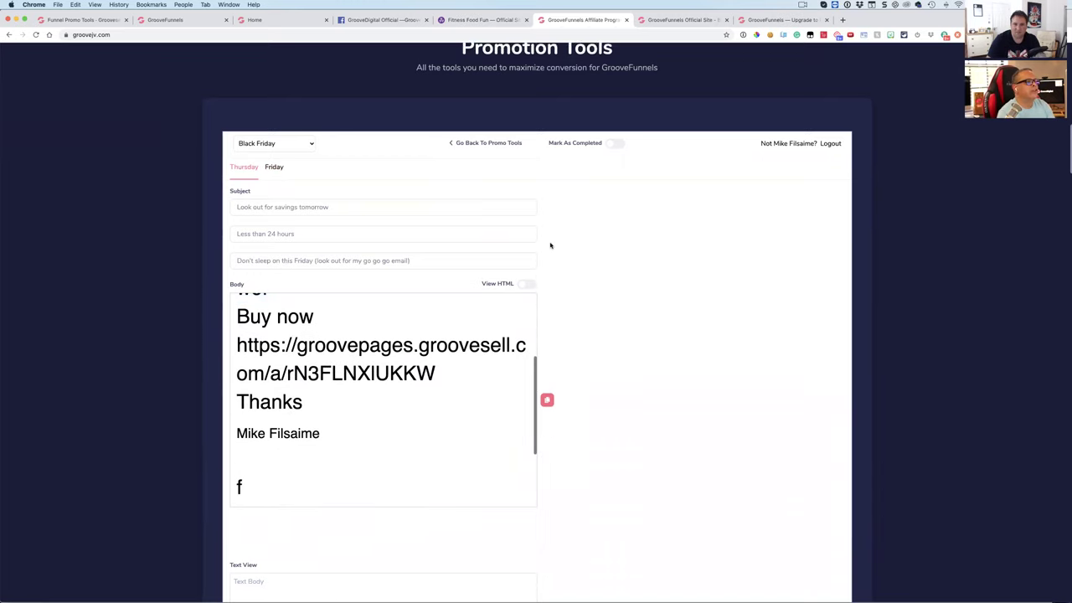
{"action": "scroll", "coordinate": [550, 244], "scroll_direction": "up", "scroll_amount": 2}
{"action": "left_click", "coordinate": [617, 181]}
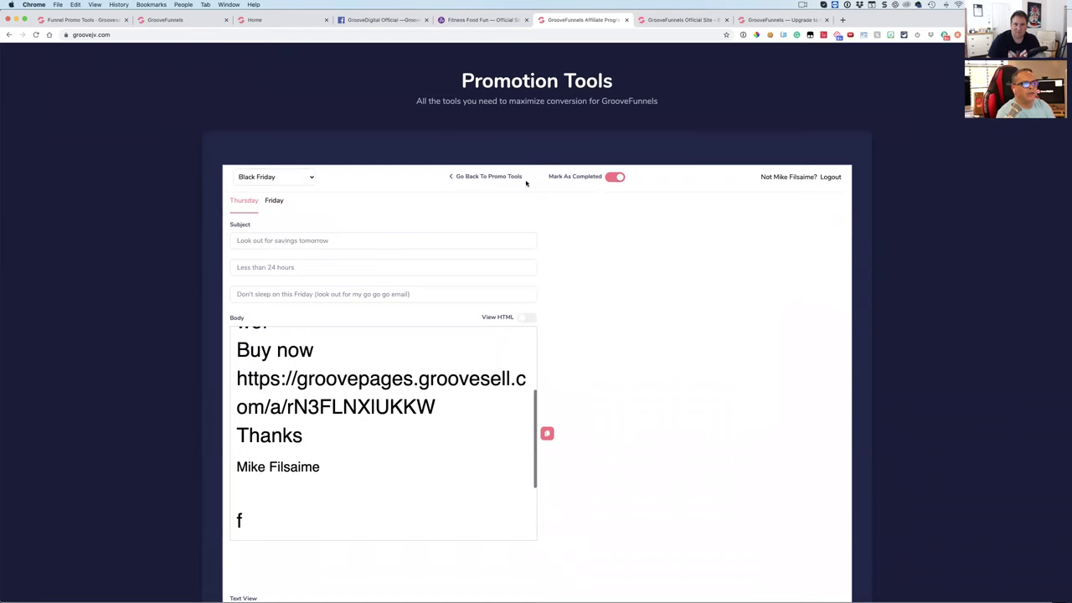
{"action": "left_click", "coordinate": [489, 177]}
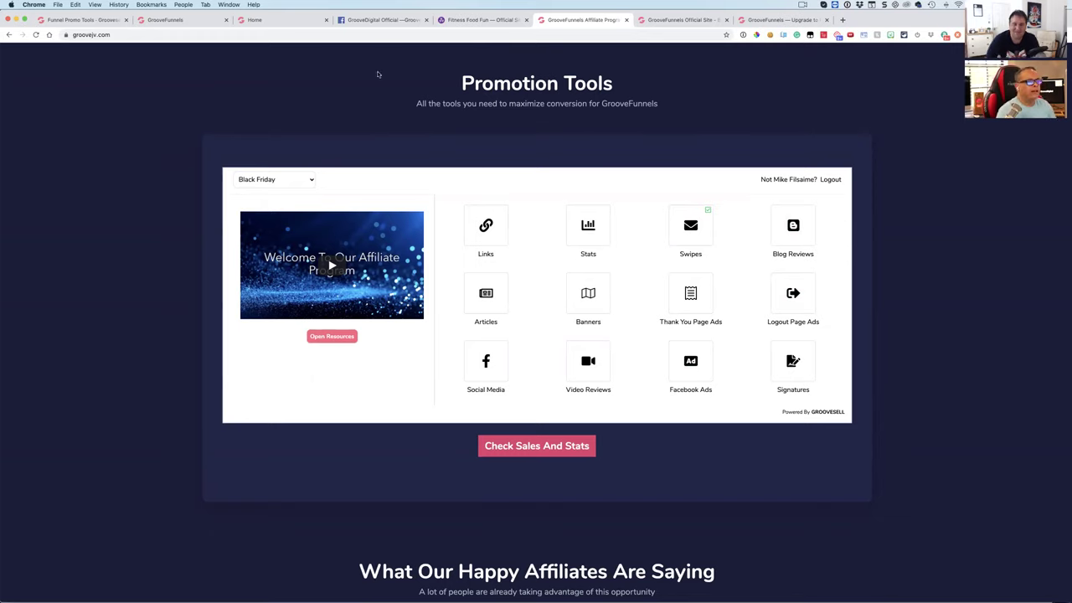
Step: Trash the Black Friday row in Funnel Promo Tools and confirm 'Yes, delete it!'
{"action": "left_click", "coordinate": [108, 20]}
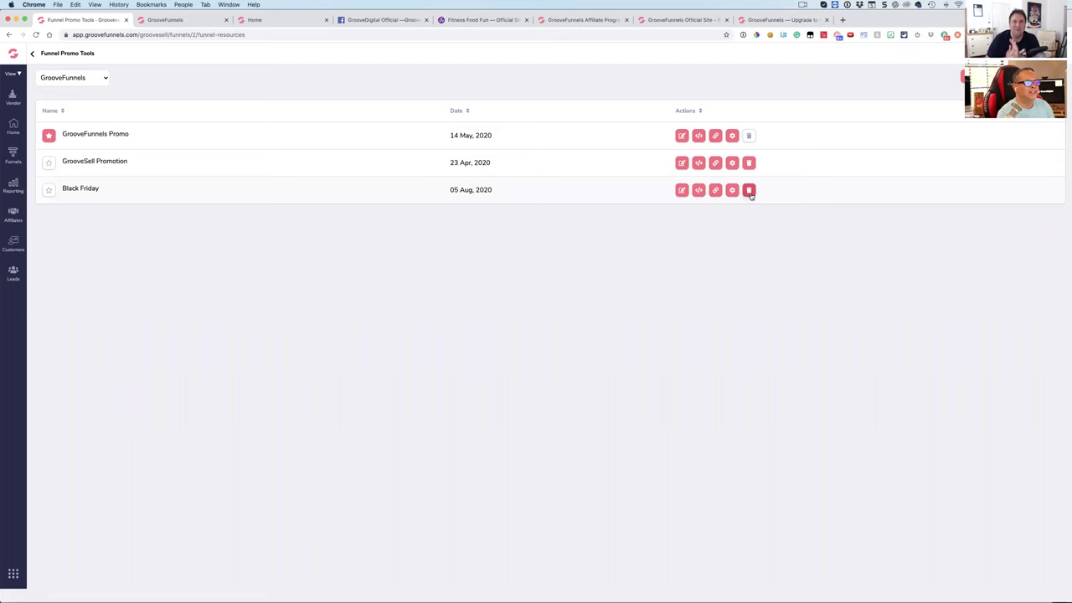
{"action": "left_click", "coordinate": [750, 191]}
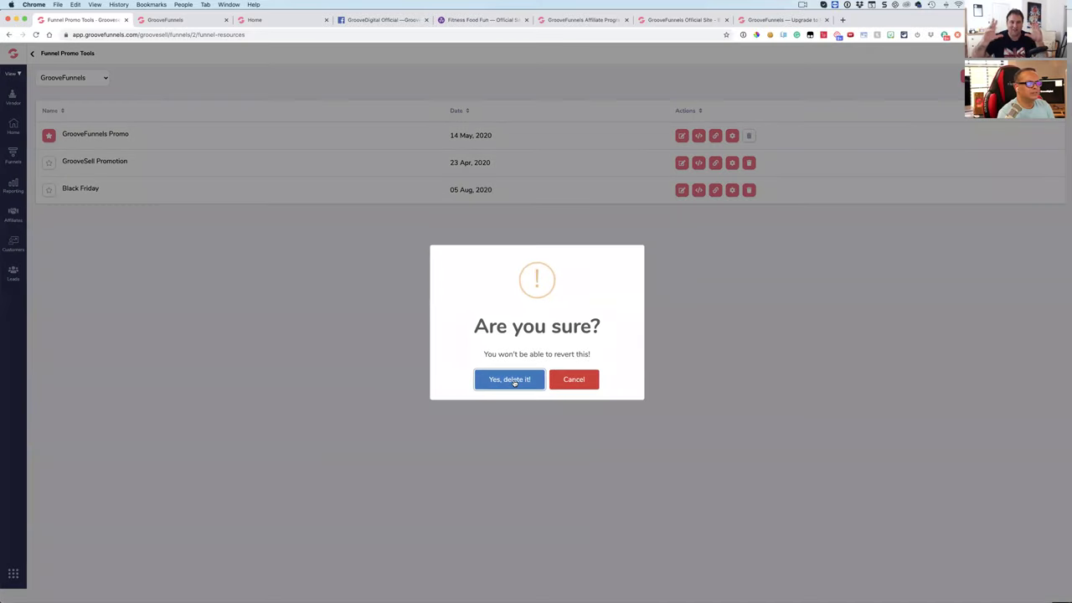
{"action": "left_click", "coordinate": [514, 381]}
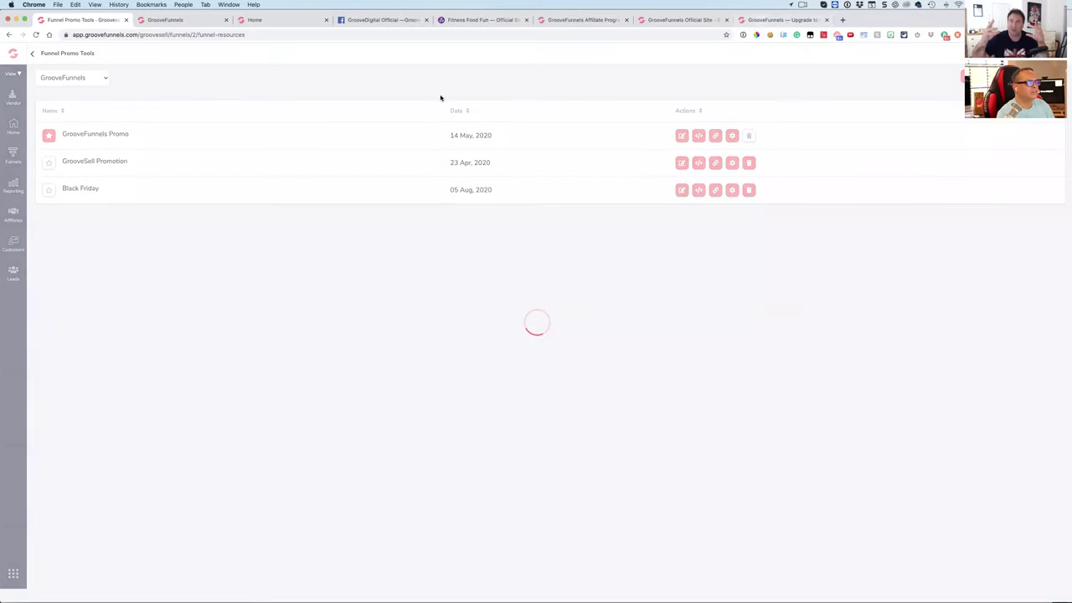
{"action": "left_click", "coordinate": [780, 19]}
Step: Show GrooveFunnels Promo in the affiliate widget and browse its banner ads
{"action": "left_click", "coordinate": [582, 20]}
{"action": "left_click", "coordinate": [284, 181]}
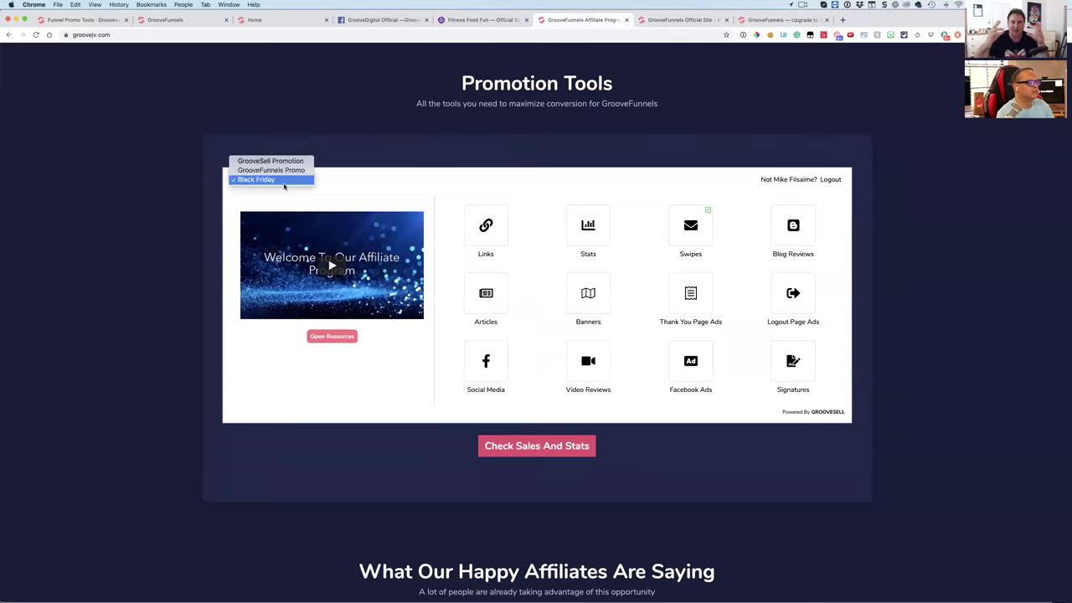
{"action": "left_click", "coordinate": [280, 170]}
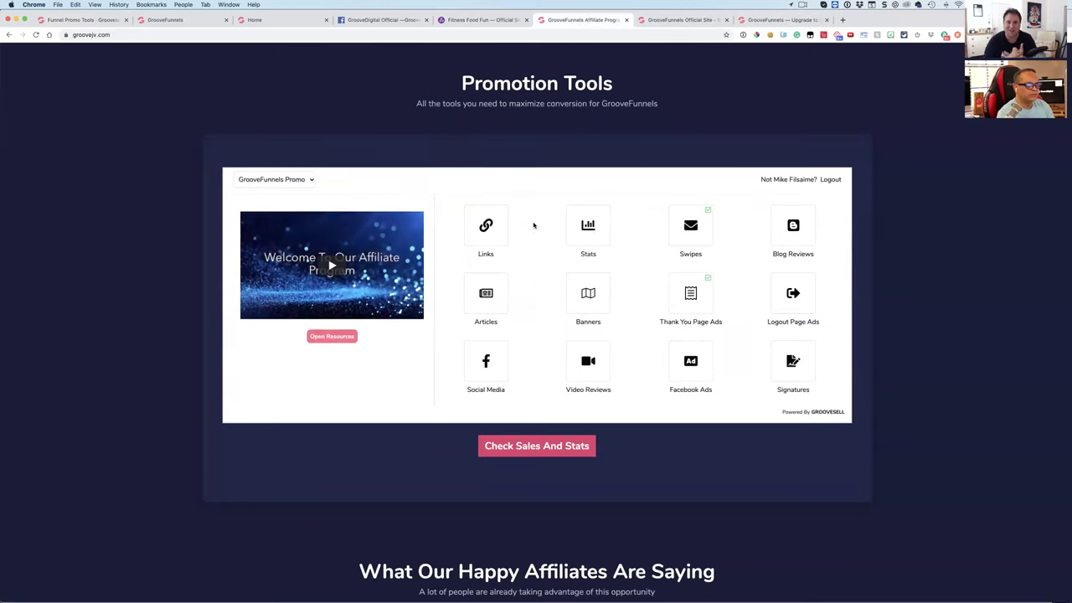
{"action": "left_click", "coordinate": [609, 288]}
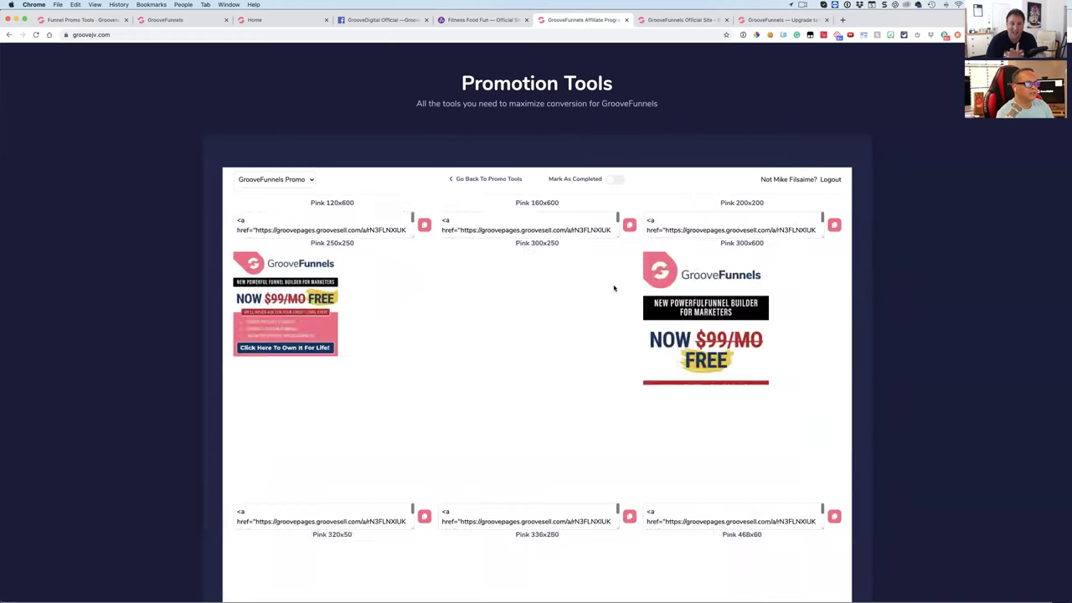
{"action": "scroll", "coordinate": [603, 285], "scroll_direction": "down", "scroll_amount": 5}
{"action": "scroll", "coordinate": [594, 294], "scroll_direction": "down", "scroll_amount": 5}
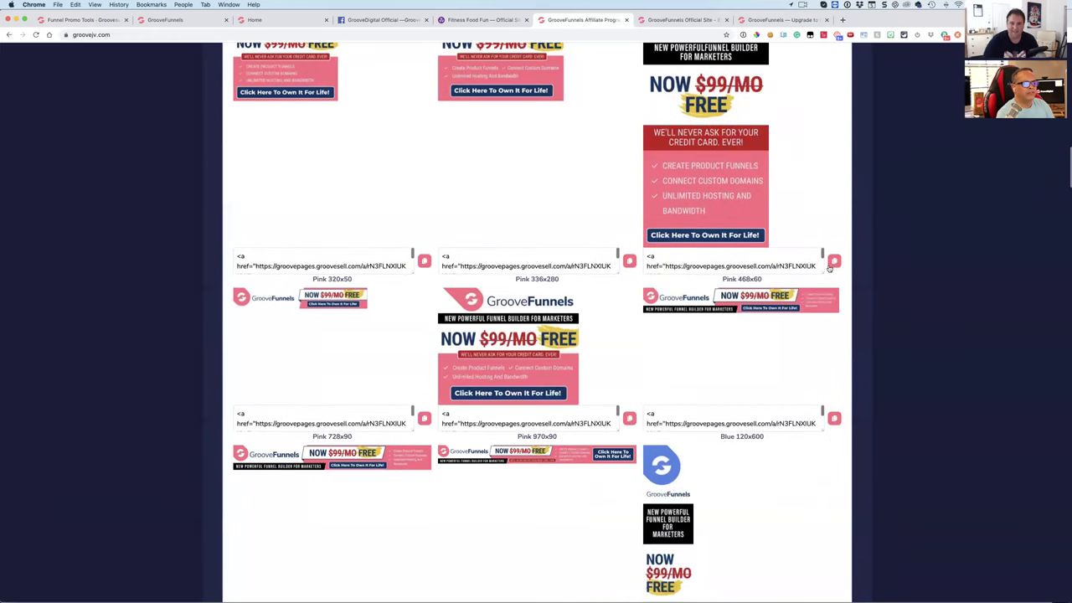
{"action": "scroll", "coordinate": [805, 263], "scroll_direction": "down", "scroll_amount": 1}
{"action": "scroll", "coordinate": [658, 248], "scroll_direction": "up", "scroll_amount": 20}
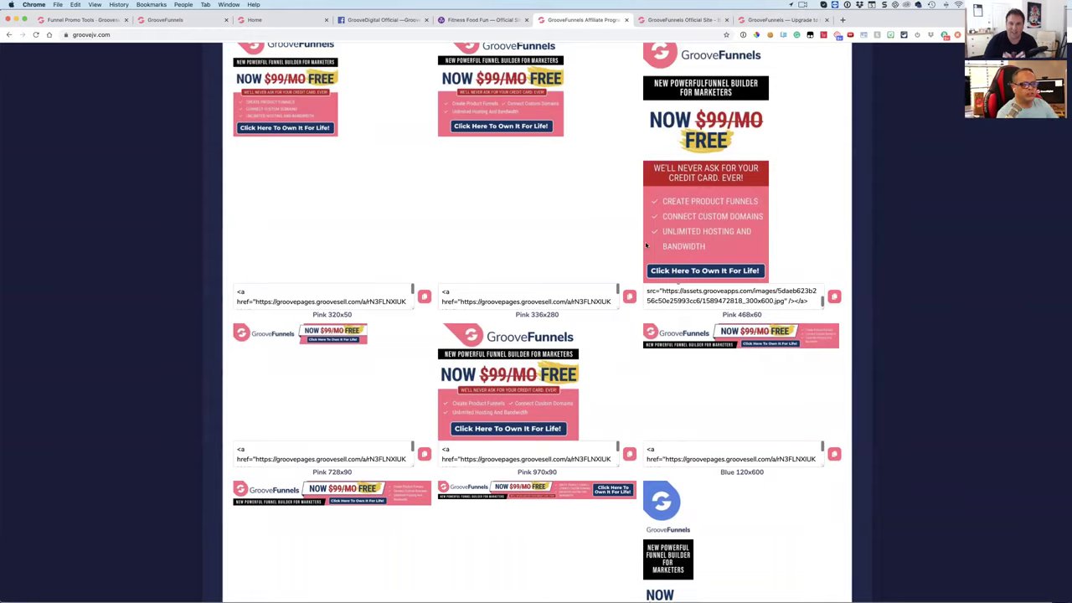
{"action": "scroll", "coordinate": [646, 249], "scroll_direction": "down", "scroll_amount": 15}
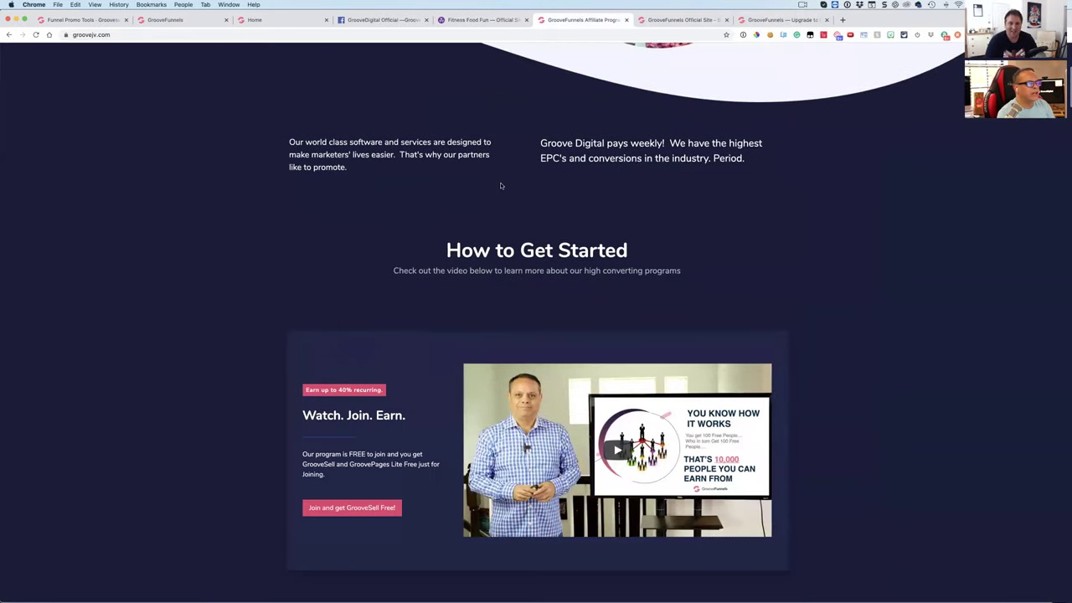
{"action": "left_click", "coordinate": [497, 172]}
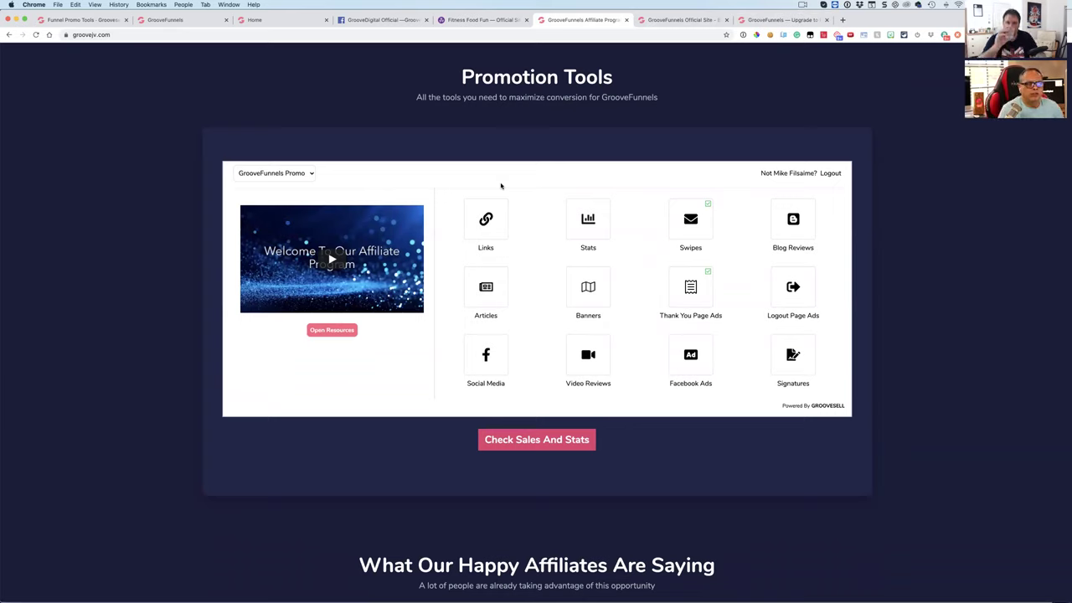
Step: Open and close the widget's promotion dropdown without changing the selection
{"action": "left_click", "coordinate": [288, 178]}
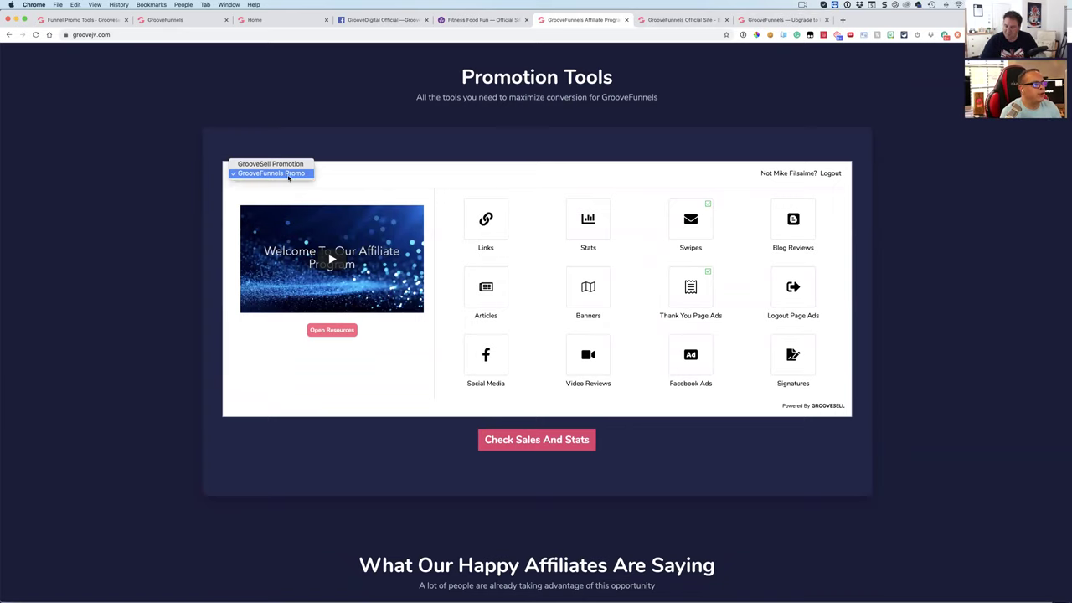
{"action": "left_click", "coordinate": [397, 180]}
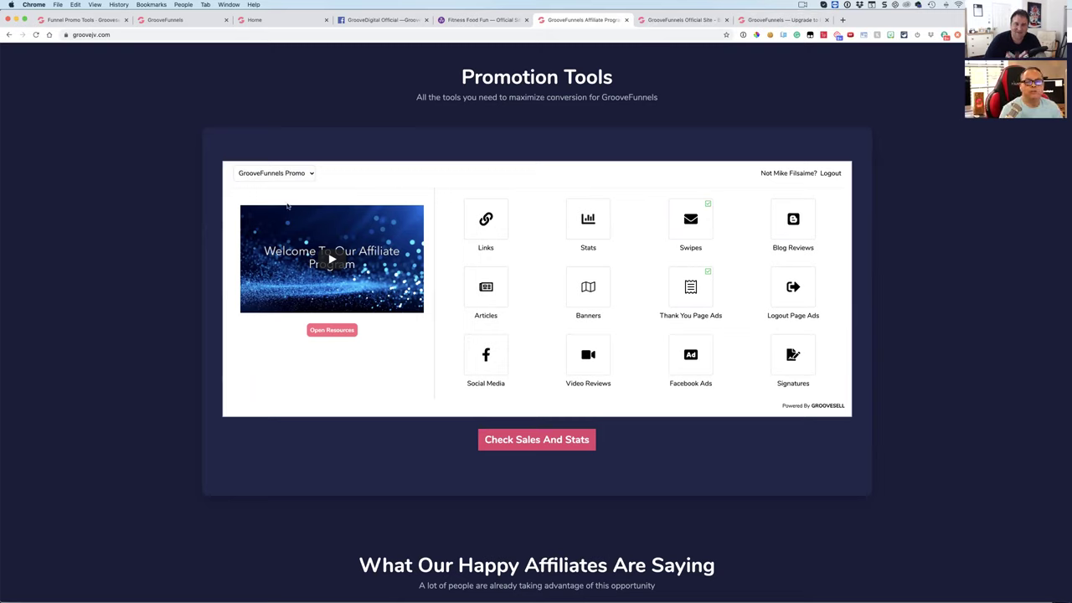
{"action": "left_click", "coordinate": [281, 177]}
{"action": "left_click", "coordinate": [288, 199]}
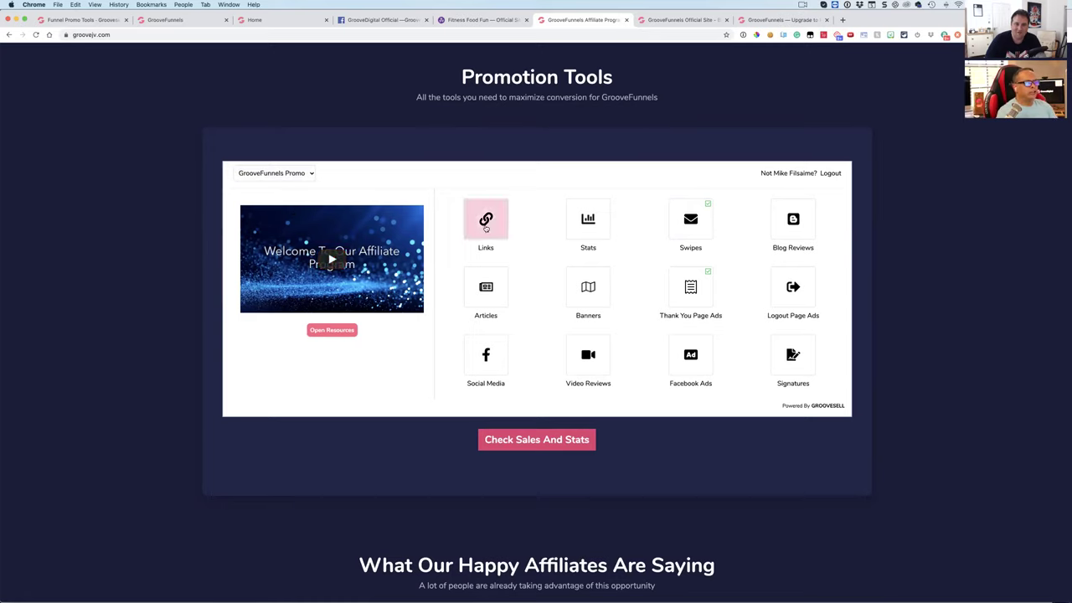
Step: View the promo's 2nd Tier link and stats, then copy its affiliate portal link
{"action": "left_click", "coordinate": [486, 228]}
{"action": "left_click", "coordinate": [321, 203]}
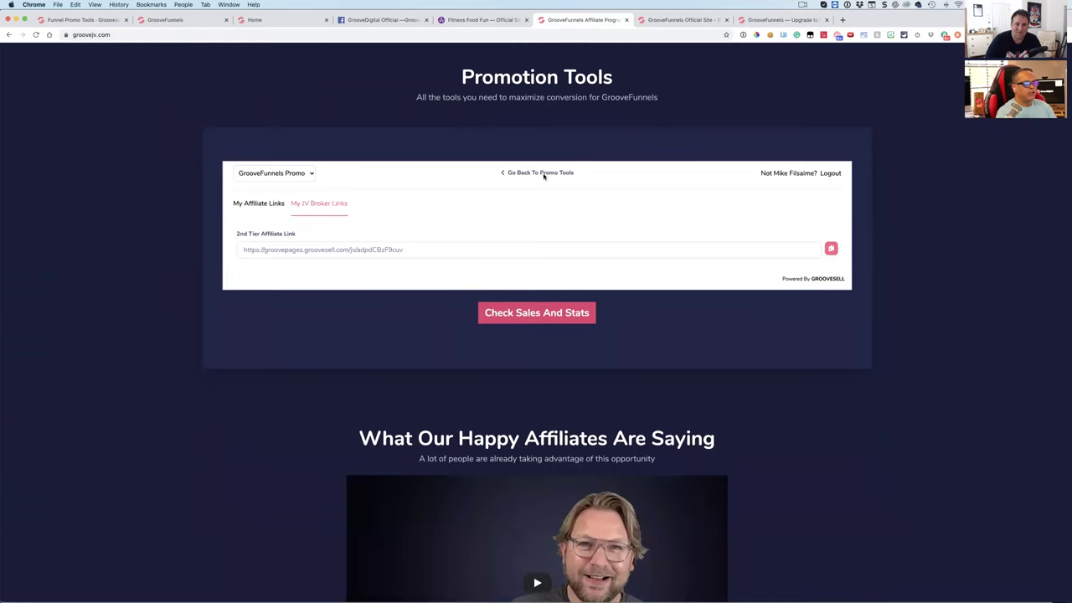
{"action": "left_click", "coordinate": [543, 174]}
{"action": "left_click", "coordinate": [585, 217]}
{"action": "left_click", "coordinate": [535, 174]}
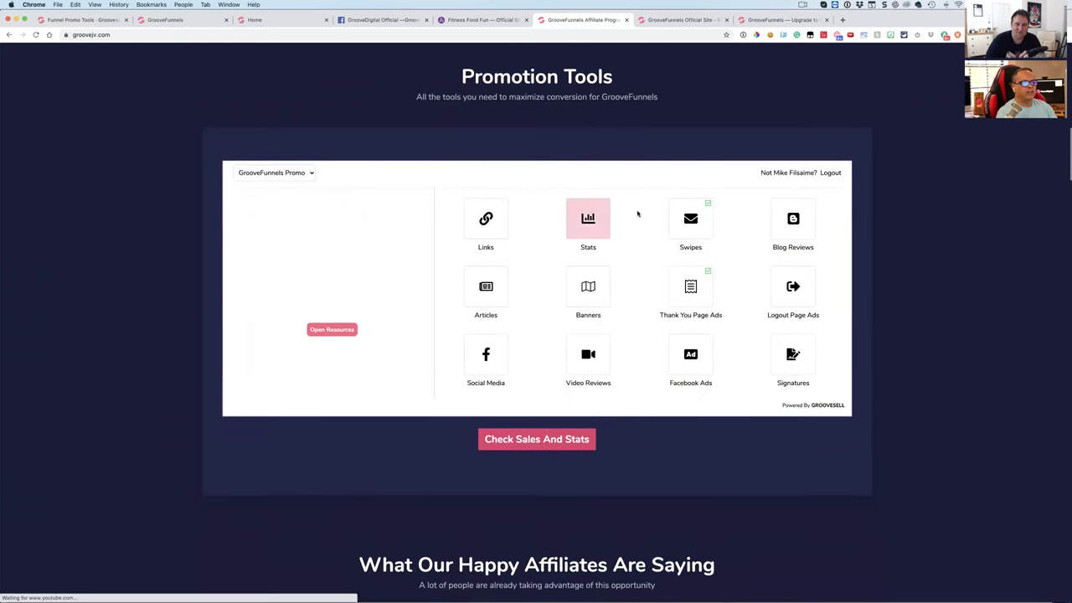
{"action": "left_click", "coordinate": [84, 19]}
{"action": "left_click", "coordinate": [715, 137]}
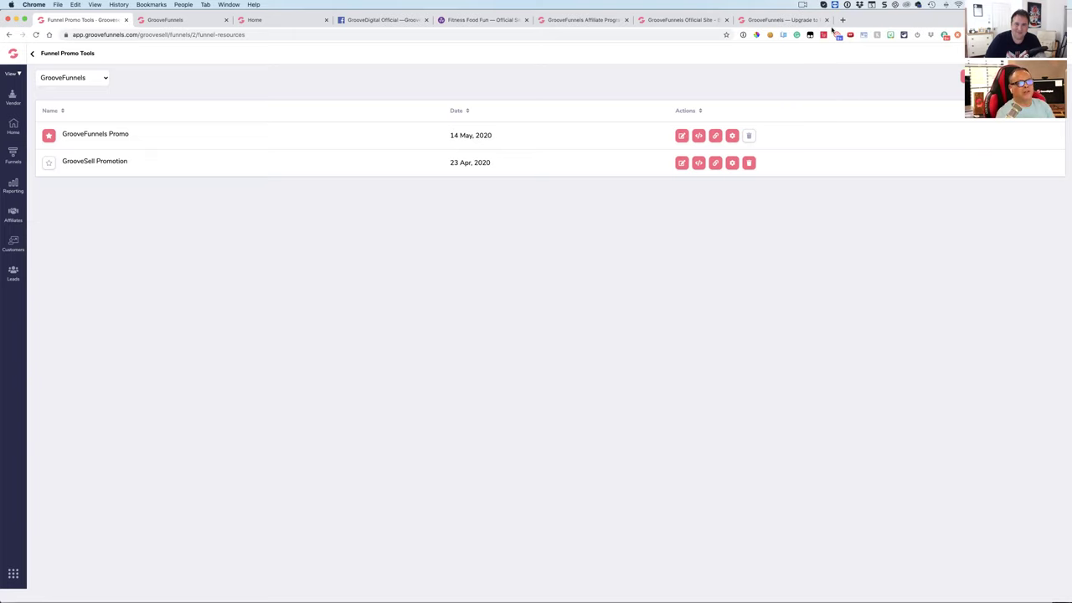
Step: Load the copied affiliate signup link in a new incognito window
{"action": "left_click", "coordinate": [56, 5]}
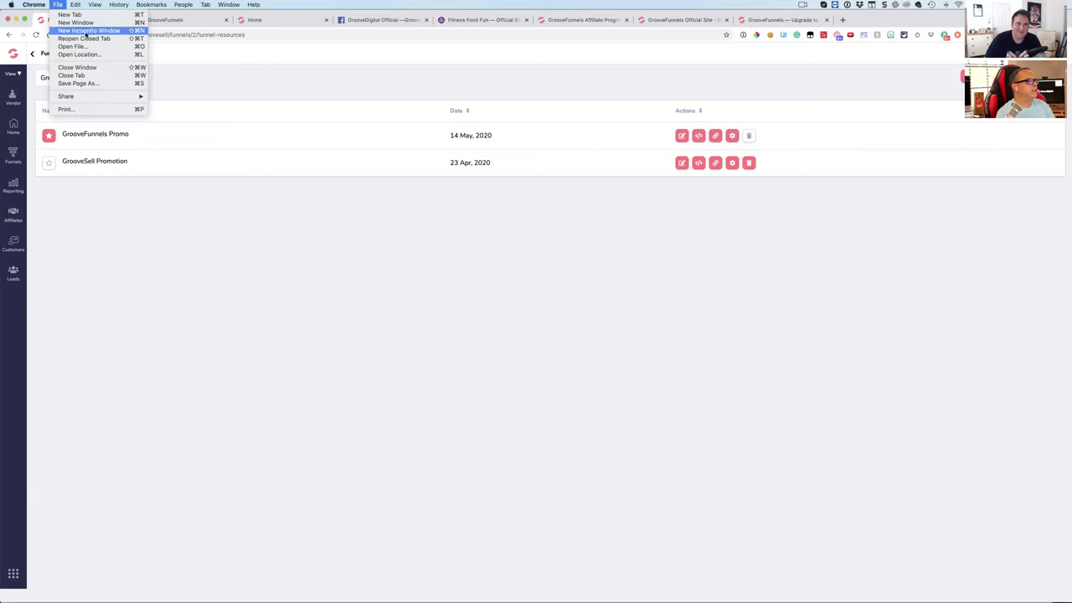
{"action": "left_click", "coordinate": [199, 73]}
{"action": "key", "text": "super+shift+n"}
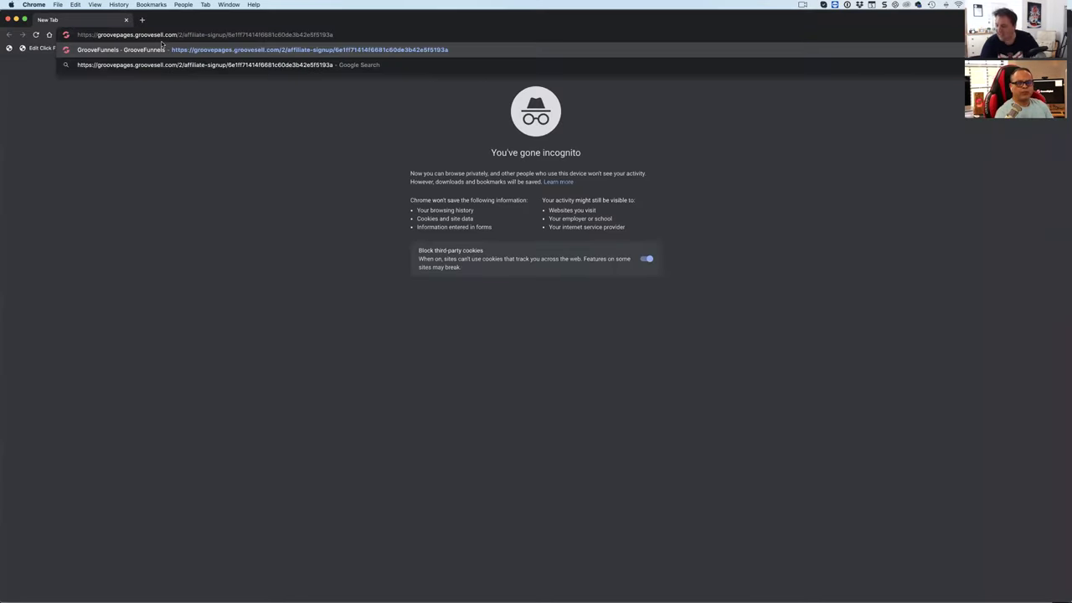
{"action": "key", "text": "Return"}
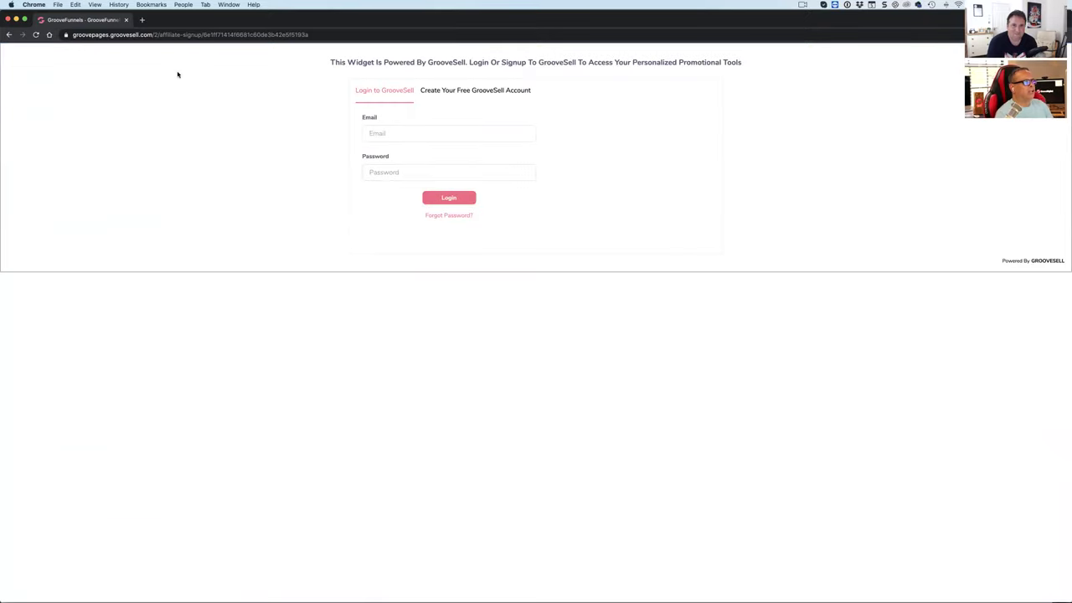
Step: Check the login email field and free GrooveSell account signup form, then close the window
{"action": "left_click", "coordinate": [394, 132]}
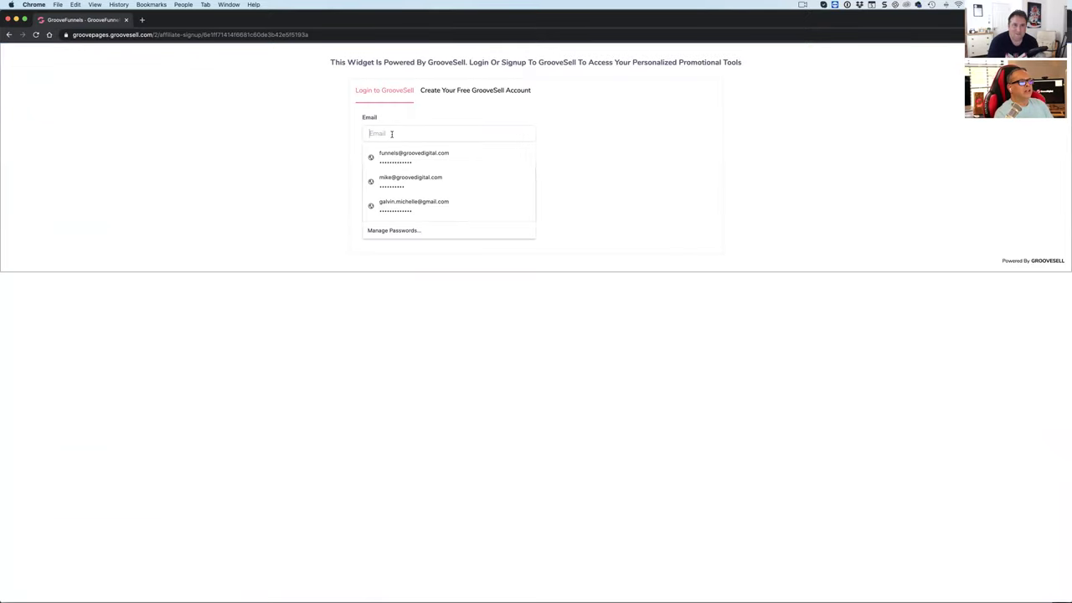
{"action": "left_click", "coordinate": [240, 173]}
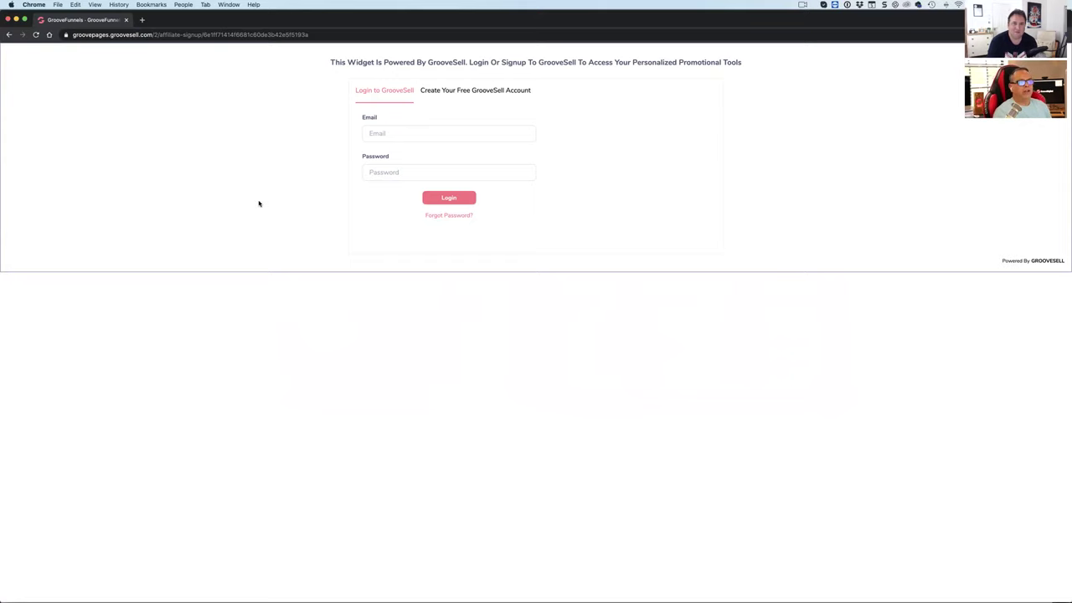
{"action": "left_click", "coordinate": [464, 92]}
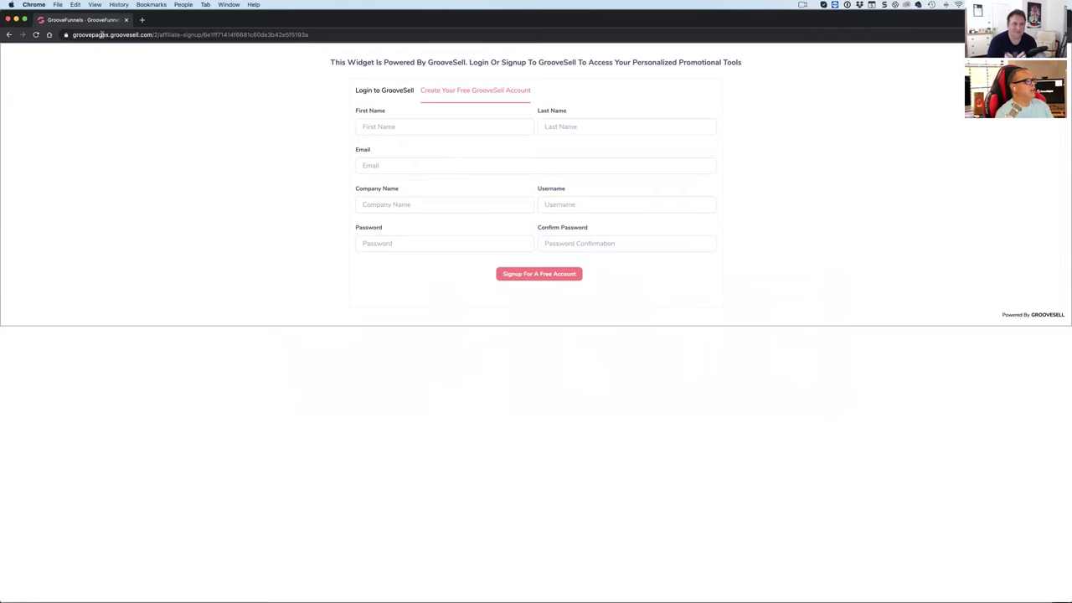
{"action": "left_click", "coordinate": [8, 19]}
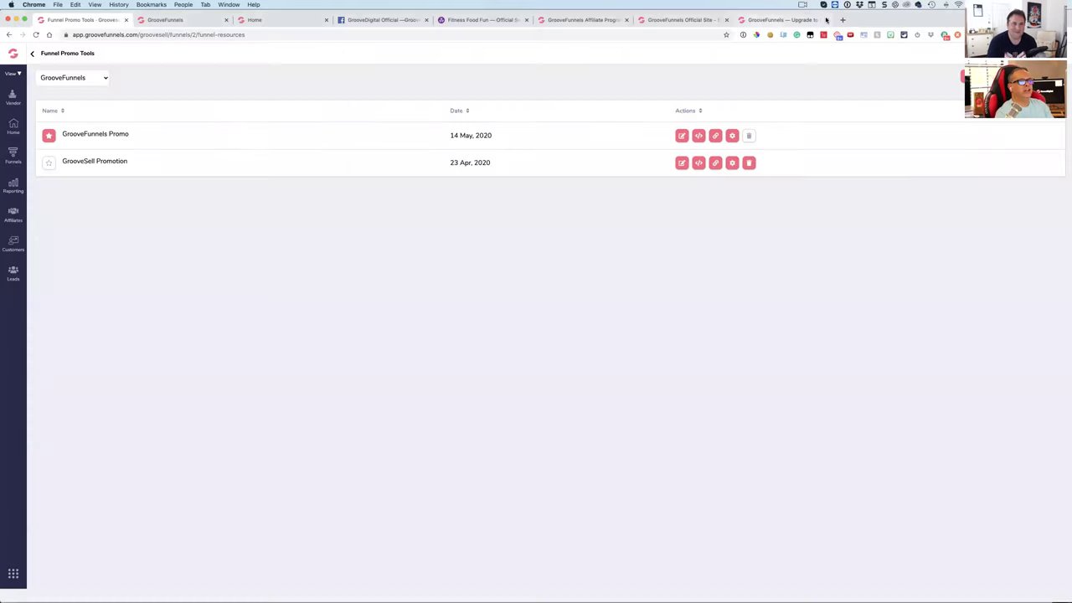
Step: Load the pasted affiliate signup link in a new tab to view the logged-in promo tools, then close it
{"action": "left_click", "coordinate": [842, 19]}
{"action": "key", "text": "Return"}
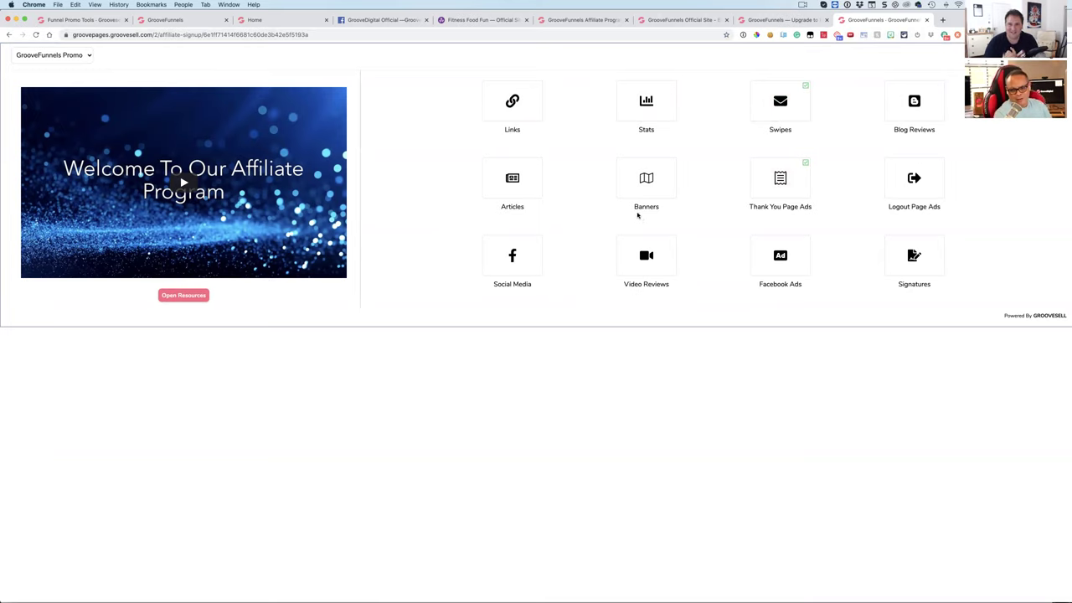
{"action": "left_click", "coordinate": [926, 19]}
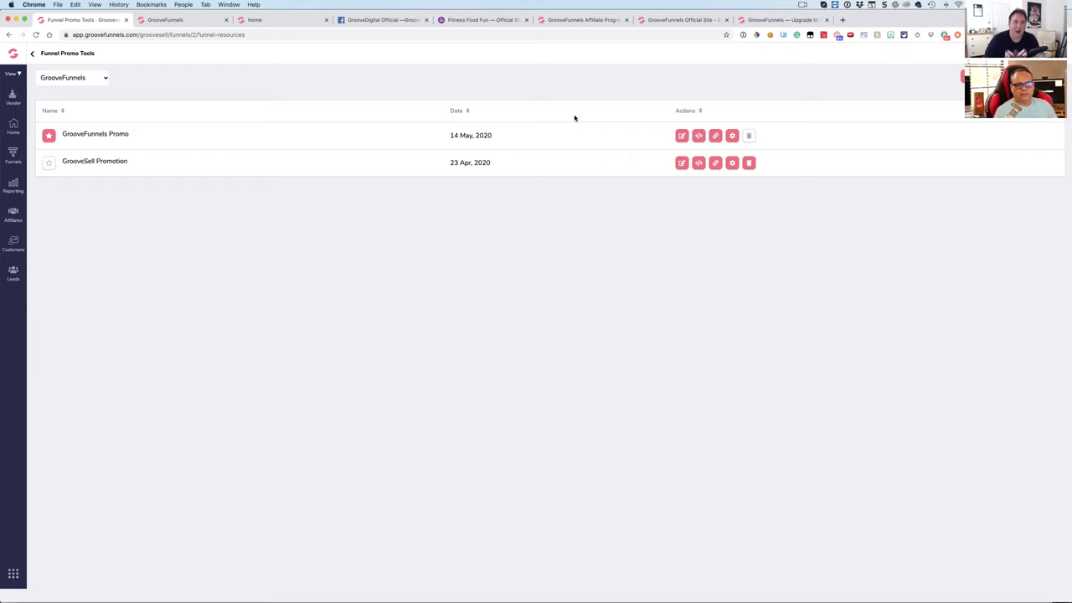
{"action": "key", "text": "super+Tab"}
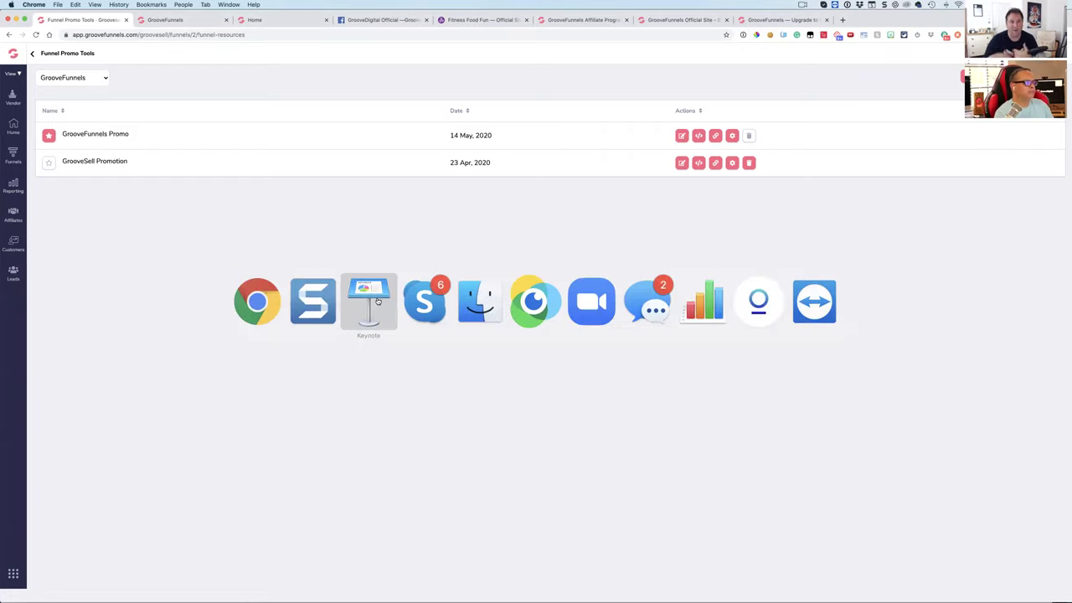
{"action": "left_click", "coordinate": [376, 298]}
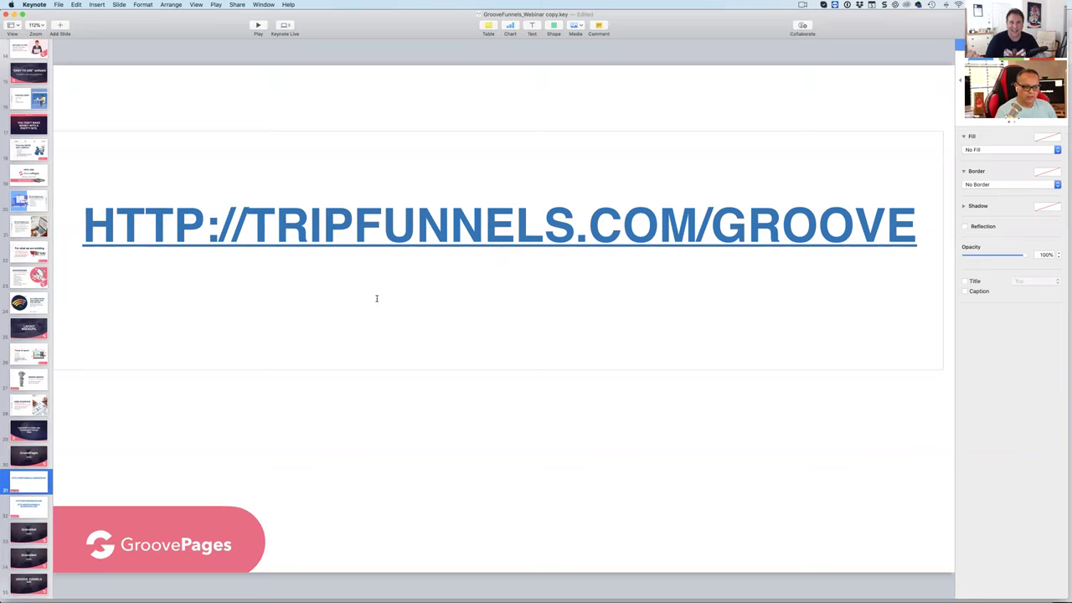
{"action": "key", "text": "super+Tab"}
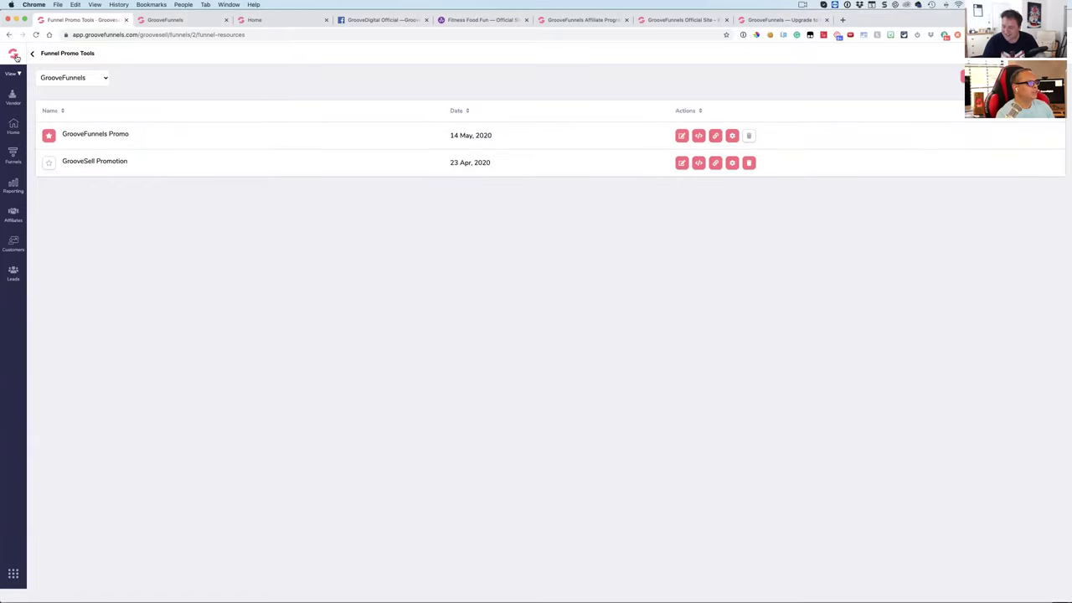
{"action": "key", "text": "super+r"}
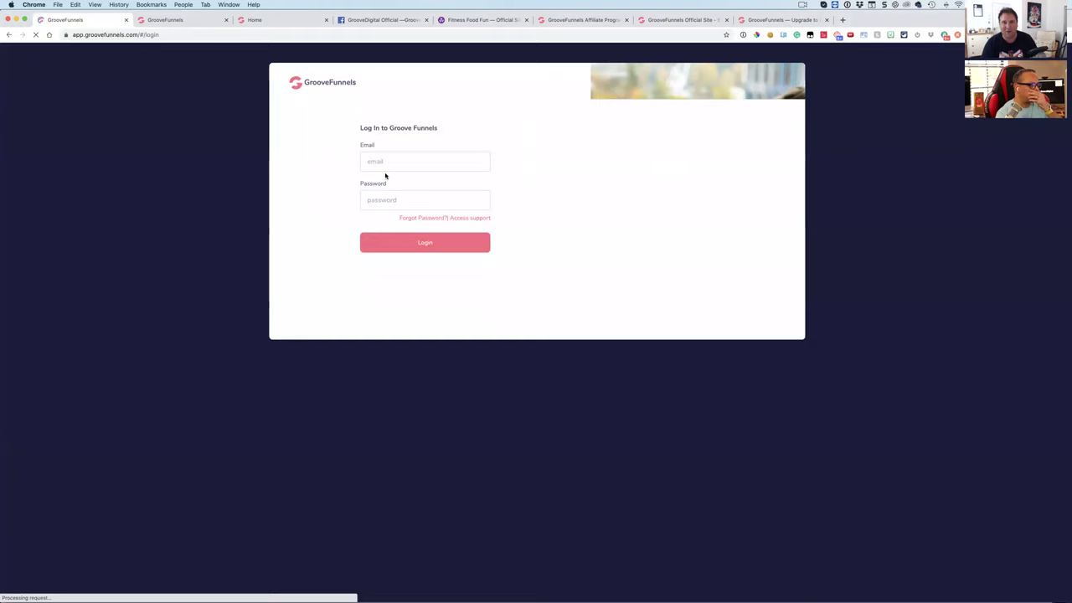
Step: Log in to GrooveFunnels with saved credentials and glance at the slide with the TripFunnels URL
{"action": "left_click", "coordinate": [387, 243]}
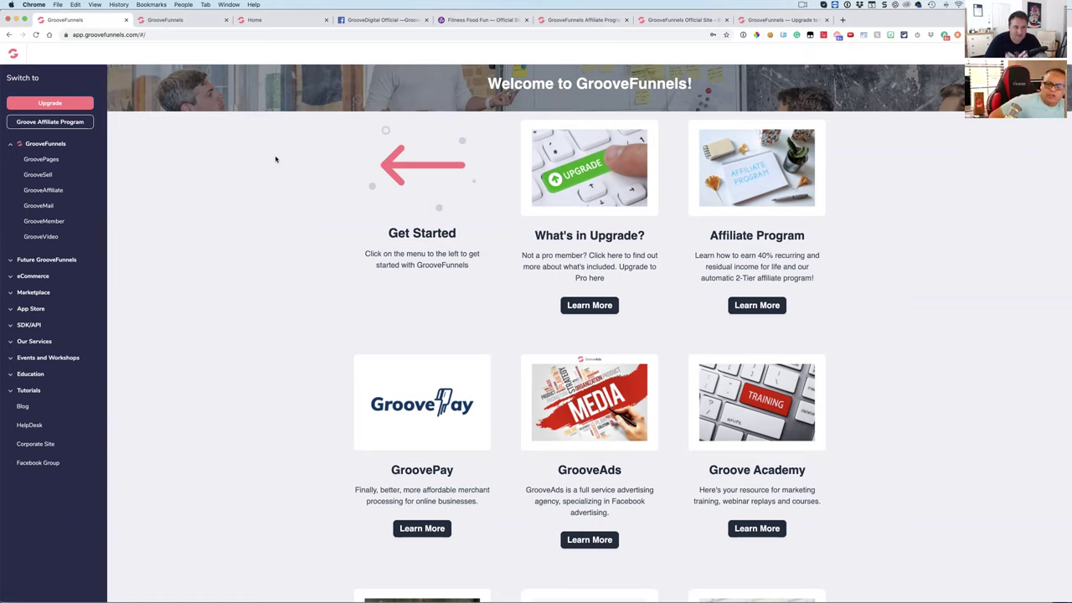
{"action": "key", "text": "super+Tab"}
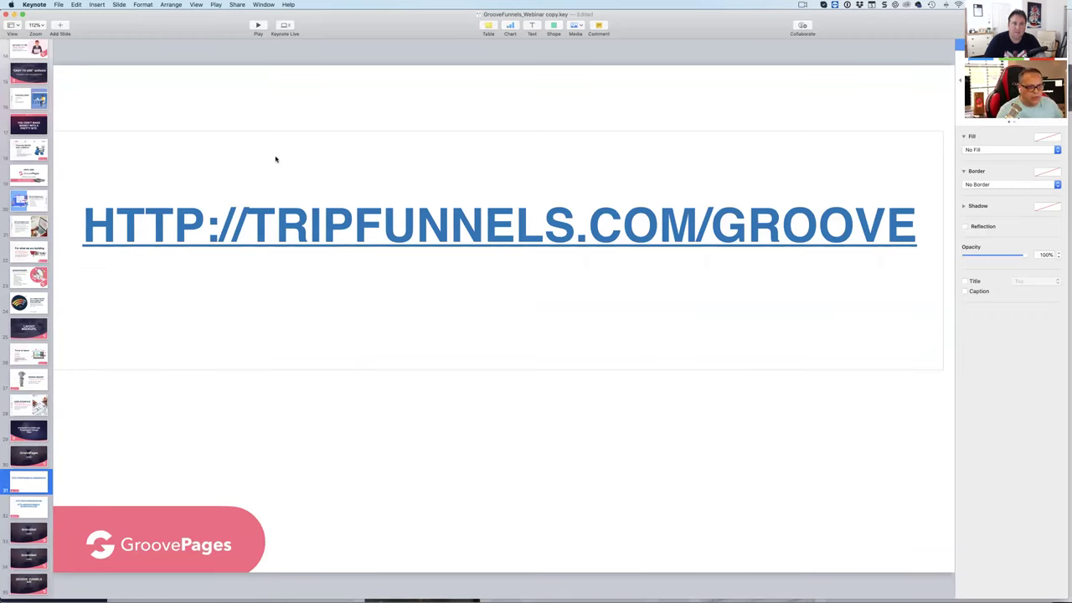
{"action": "key", "text": "super+Tab"}
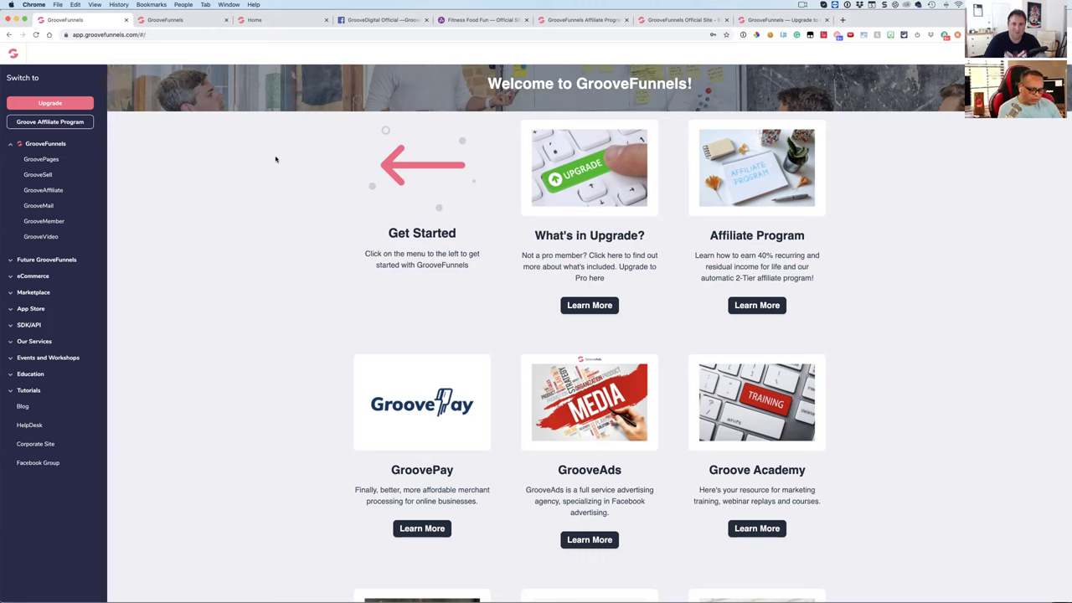
Step: Open the Groove affiliate program page and scroll through its Promotion Tools widget
{"action": "left_click", "coordinate": [55, 123]}
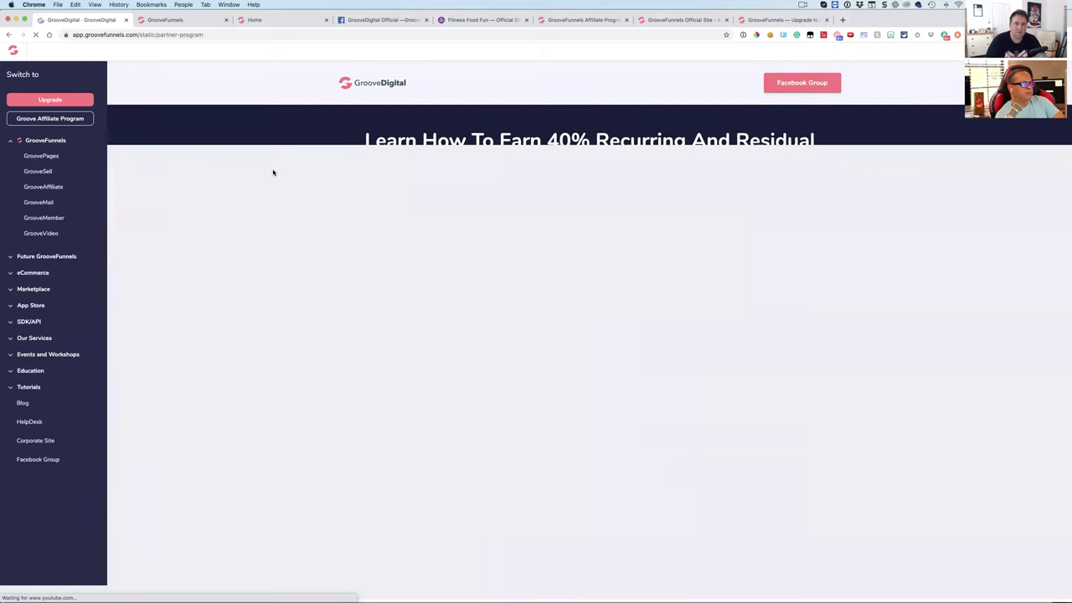
{"action": "scroll", "coordinate": [270, 170], "scroll_direction": "down", "scroll_amount": 5}
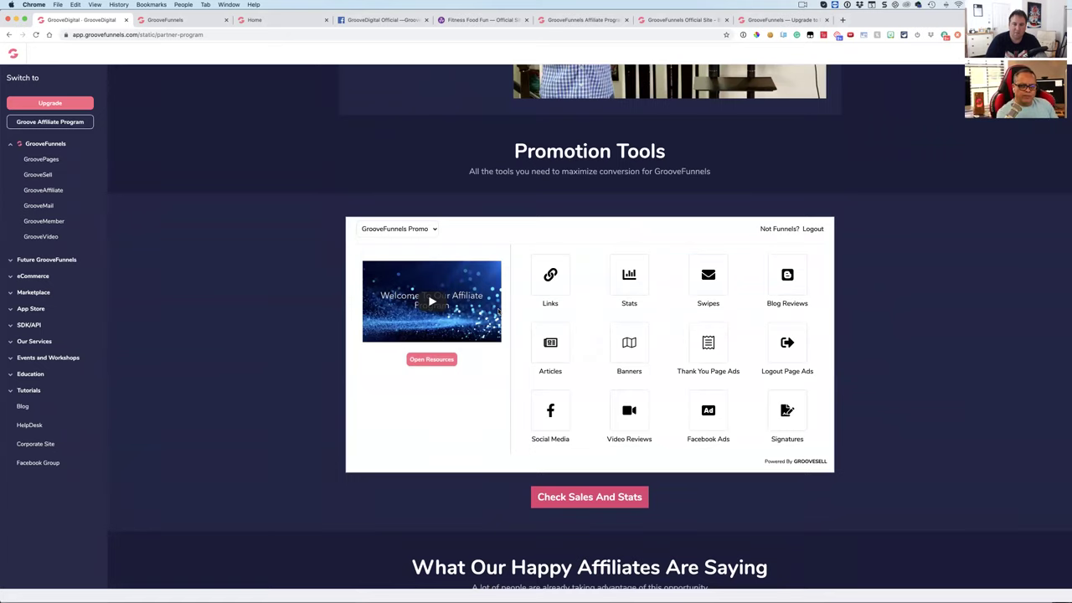
{"action": "scroll", "coordinate": [953, 147], "scroll_direction": "up", "scroll_amount": 5}
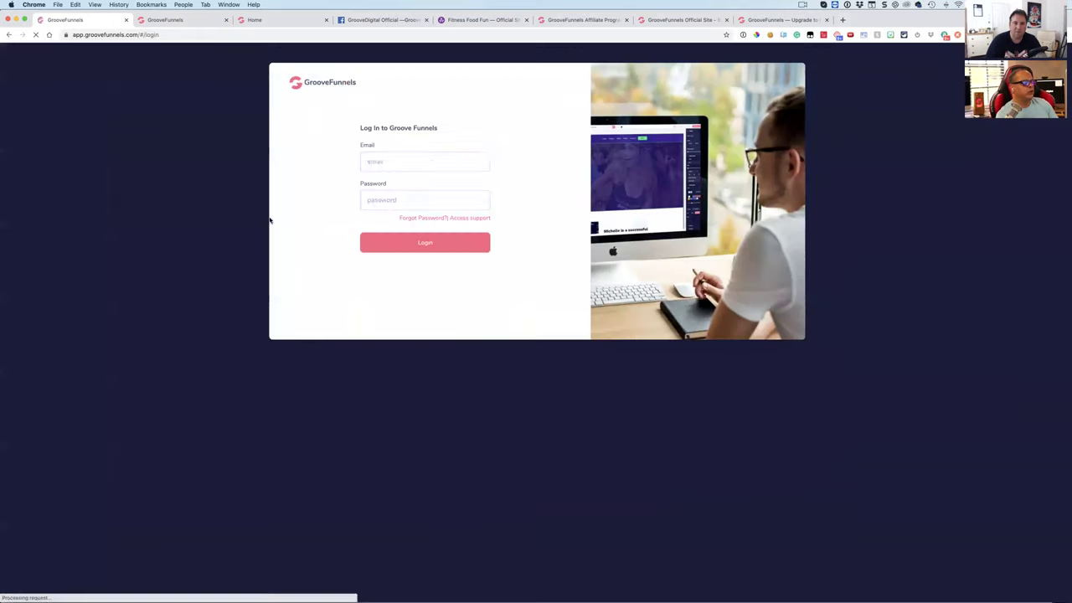
Step: Sign in with the saved account, then open GrooveSell's Reporting transactions view
{"action": "left_click", "coordinate": [410, 160]}
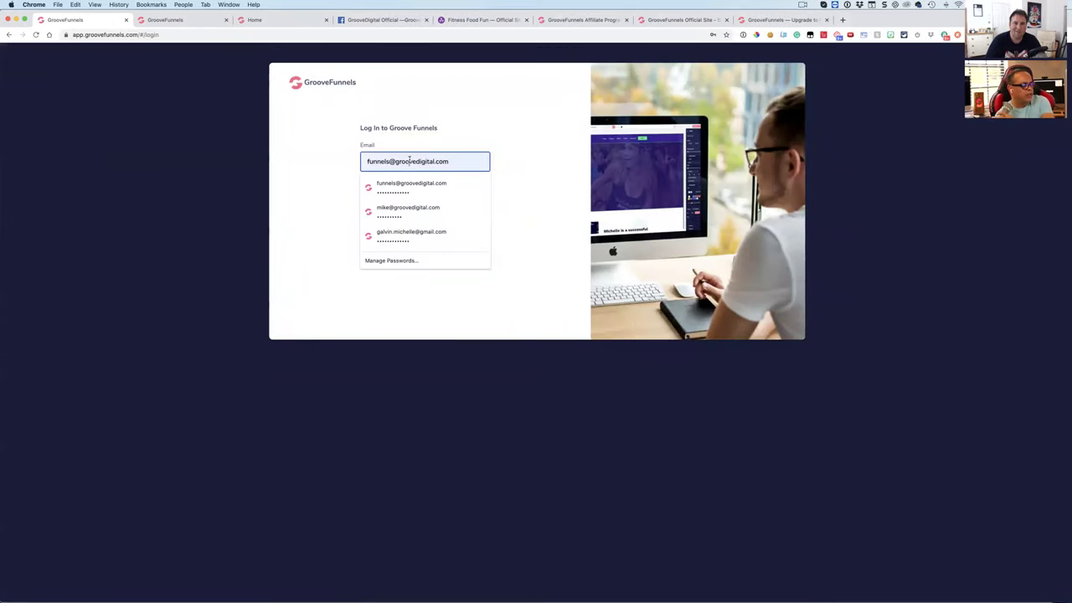
{"action": "left_click", "coordinate": [398, 213]}
{"action": "left_click", "coordinate": [393, 240]}
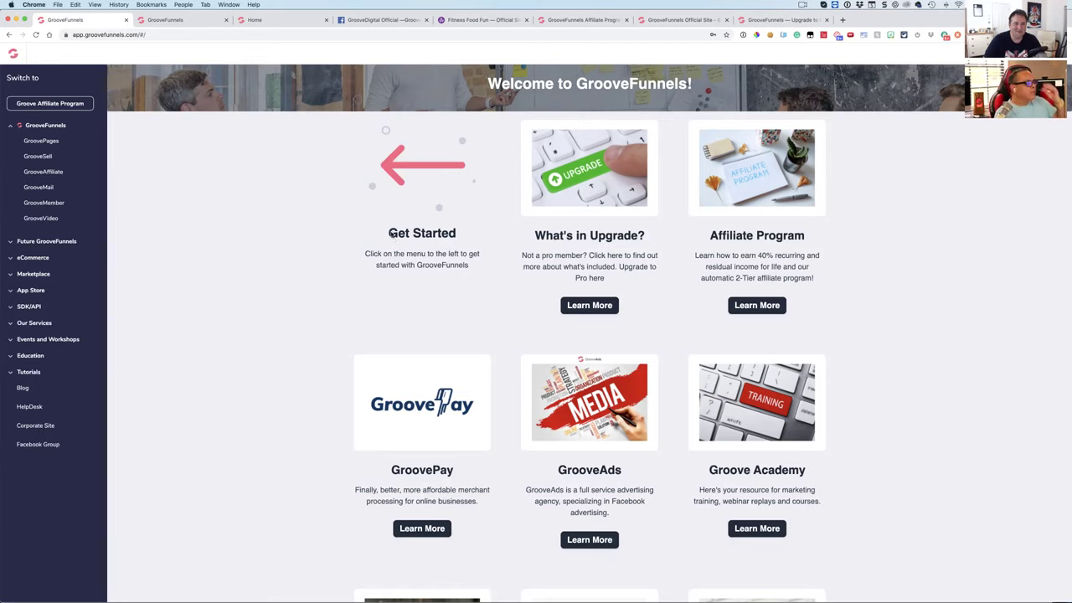
{"action": "left_click", "coordinate": [46, 156]}
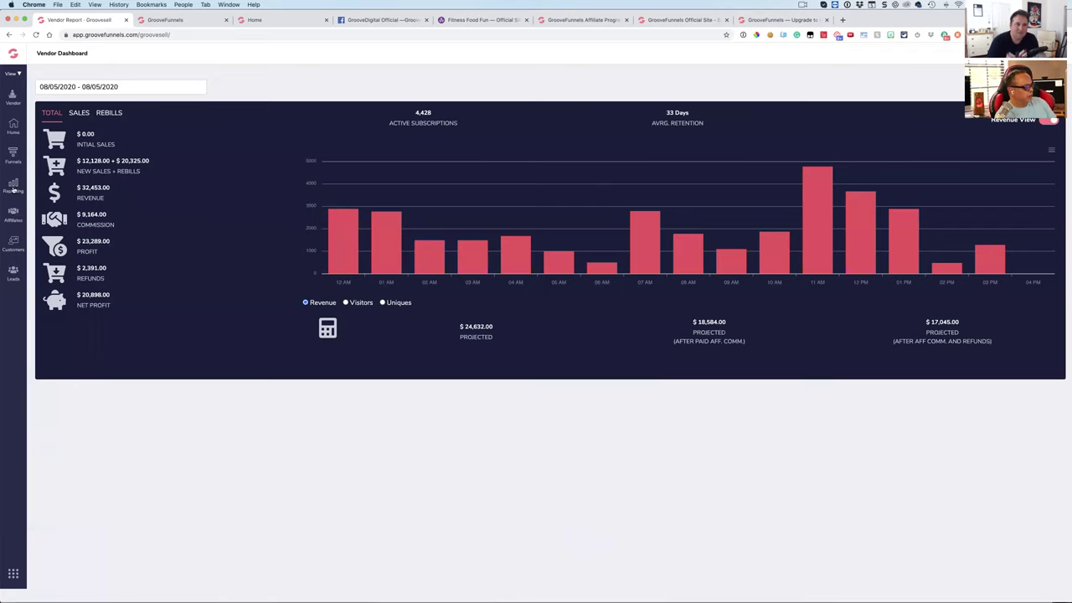
{"action": "left_click", "coordinate": [14, 189]}
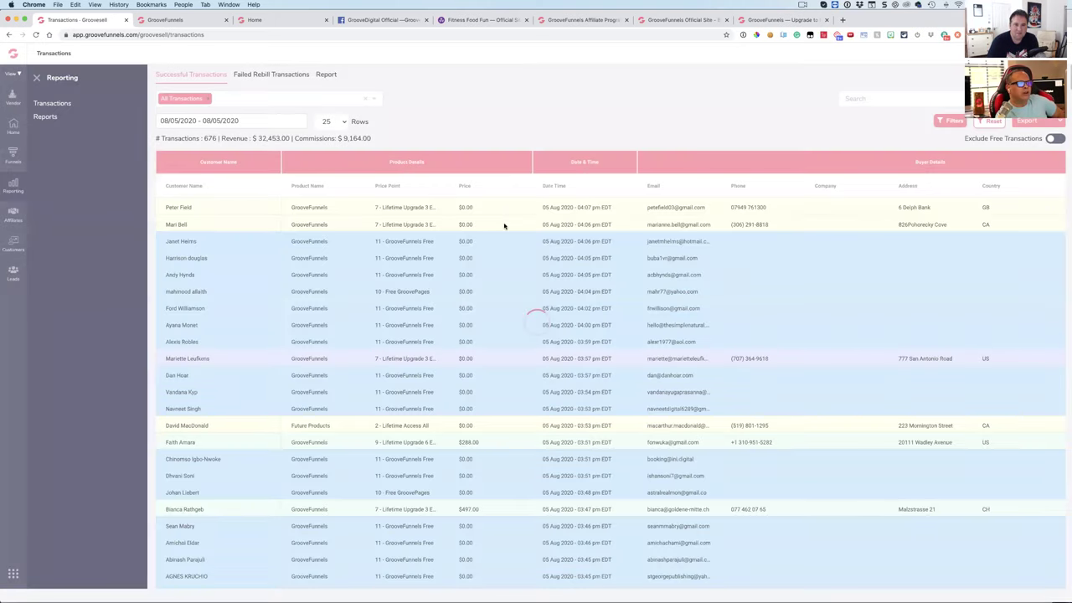
Step: Exclude free transactions and filter to Sale, Rebill, Initial Payment and Suspected Fraud types
{"action": "scroll", "coordinate": [381, 291], "scroll_direction": "down", "scroll_amount": 2}
{"action": "scroll", "coordinate": [381, 291], "scroll_direction": "down", "scroll_amount": 1}
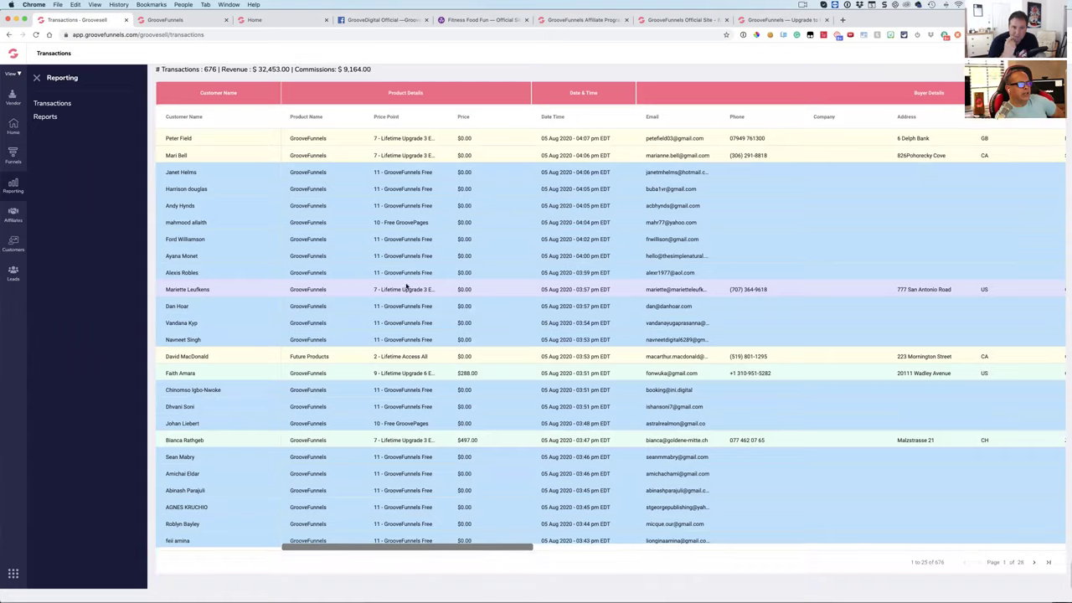
{"action": "scroll", "coordinate": [338, 144], "scroll_direction": "up", "scroll_amount": 3}
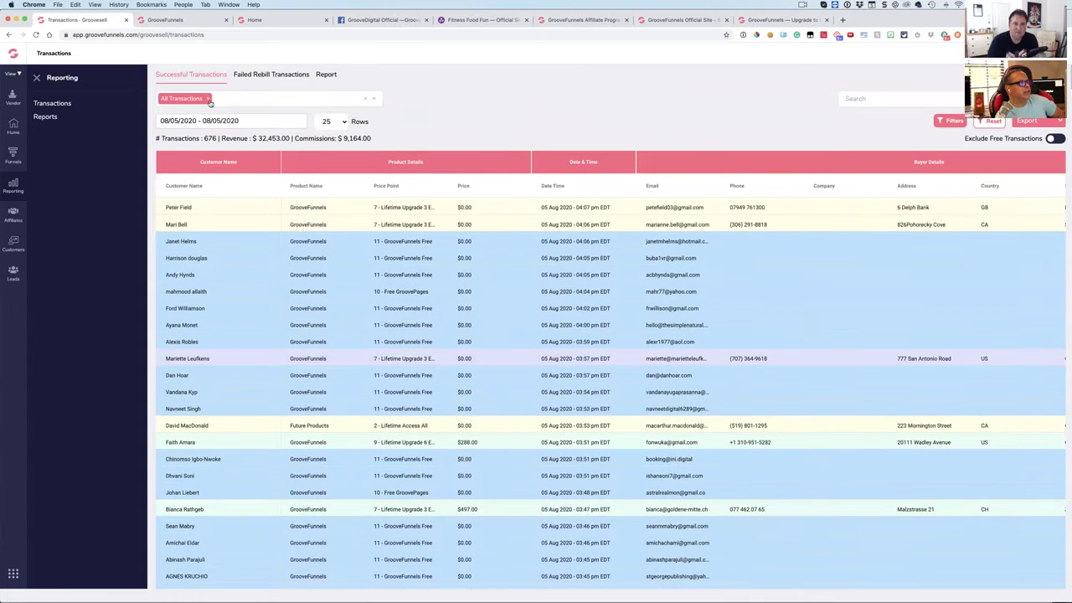
{"action": "left_click", "coordinate": [1052, 139]}
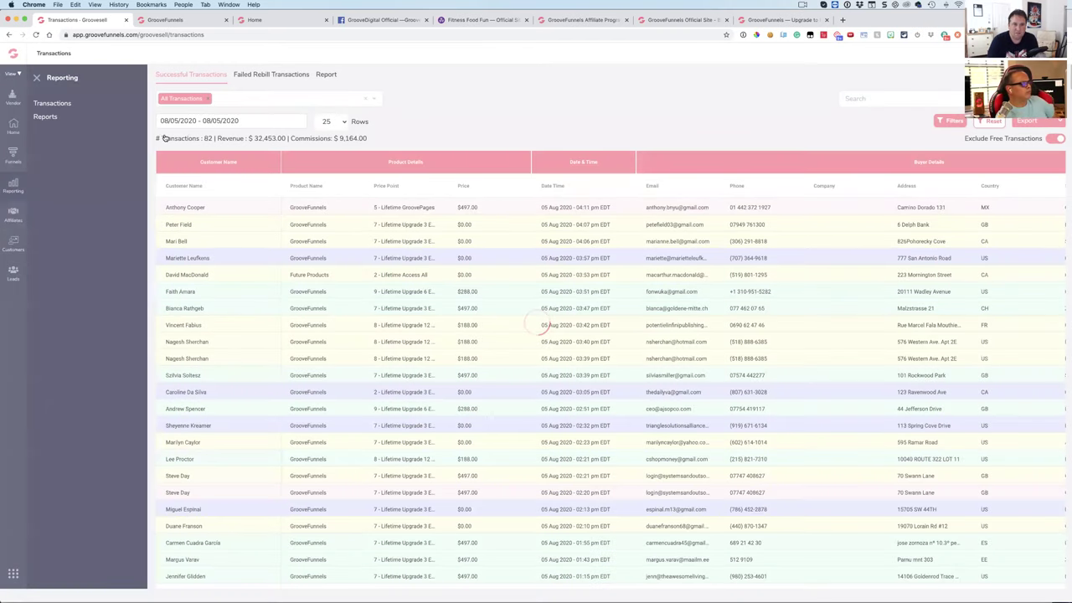
{"action": "left_click", "coordinate": [181, 98]}
{"action": "left_click", "coordinate": [191, 126]}
{"action": "left_click", "coordinate": [359, 241]}
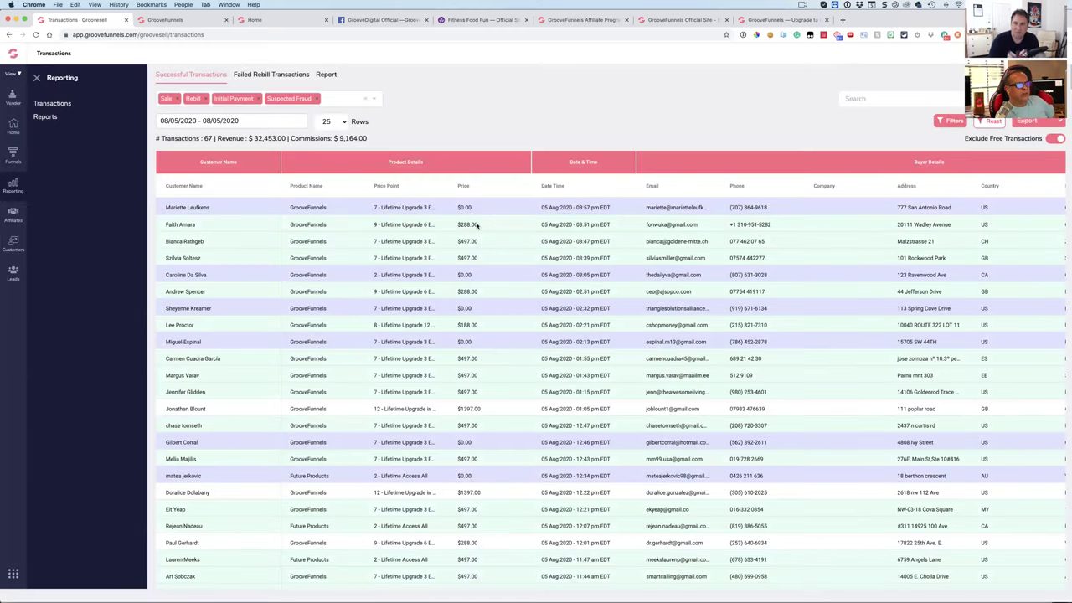
Step: Scroll through the 67 filtered transactions totalling $32,453.00 revenue and open the rows-per-page choice
{"action": "scroll", "coordinate": [484, 210], "scroll_direction": "down", "scroll_amount": 1}
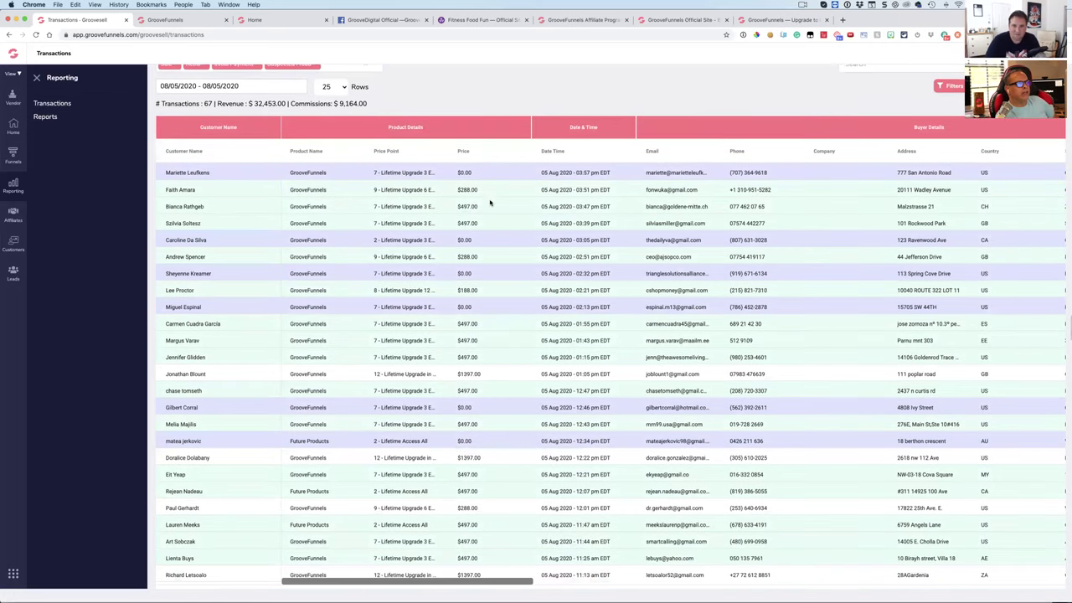
{"action": "scroll", "coordinate": [481, 201], "scroll_direction": "down", "scroll_amount": 1}
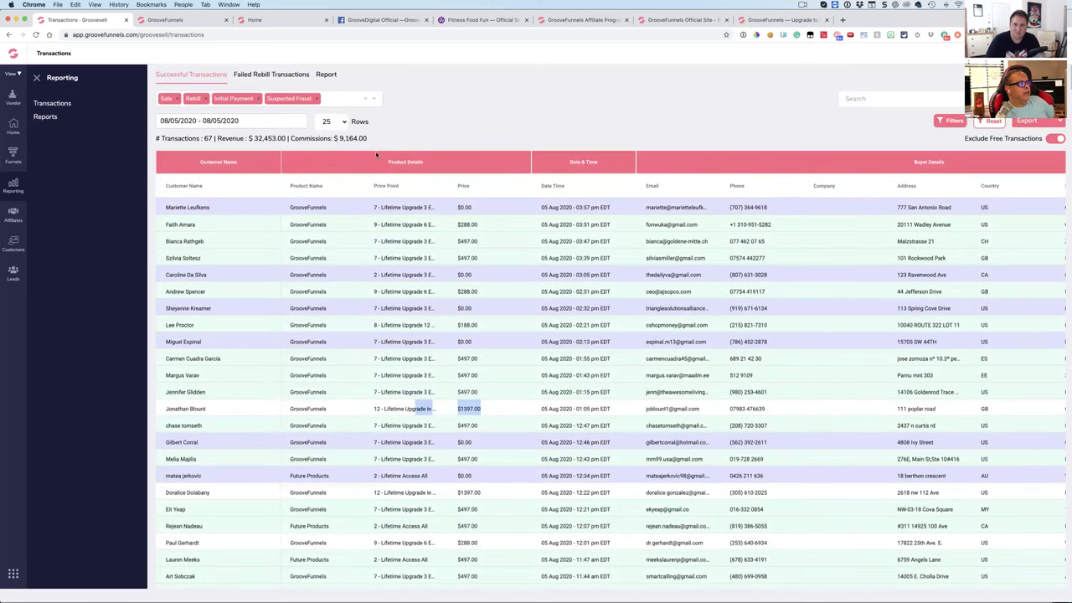
{"action": "scroll", "coordinate": [339, 130], "scroll_direction": "down", "scroll_amount": 1}
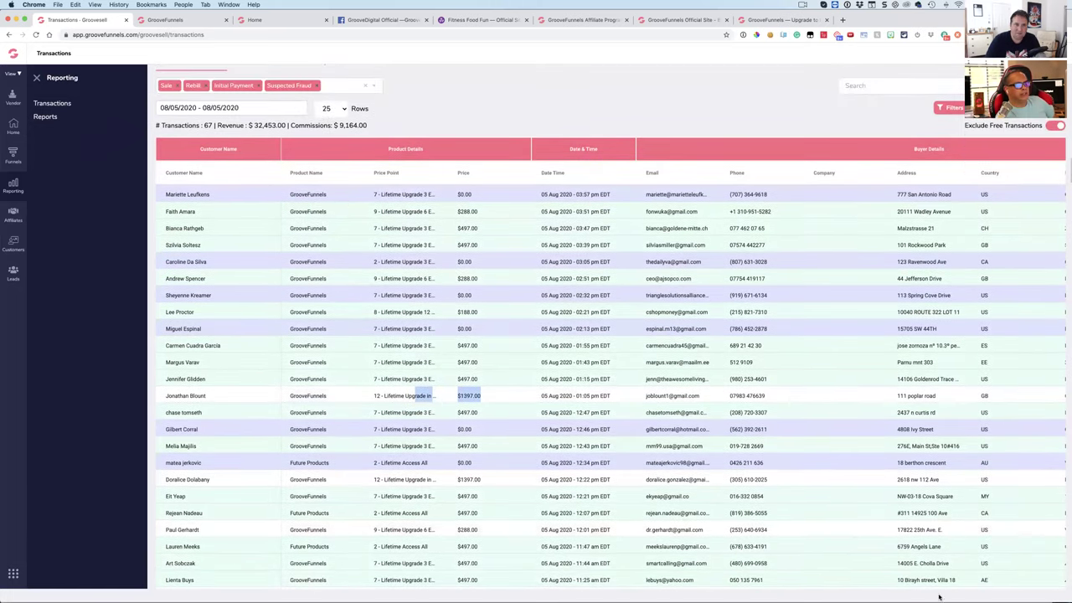
{"action": "scroll", "coordinate": [627, 444], "scroll_direction": "down", "scroll_amount": 2}
{"action": "scroll", "coordinate": [325, 122], "scroll_direction": "up", "scroll_amount": 3}
{"action": "left_click", "coordinate": [326, 121]}
Step: Show 100 transactions per page and scroll through the buyer details
{"action": "left_click", "coordinate": [335, 140]}
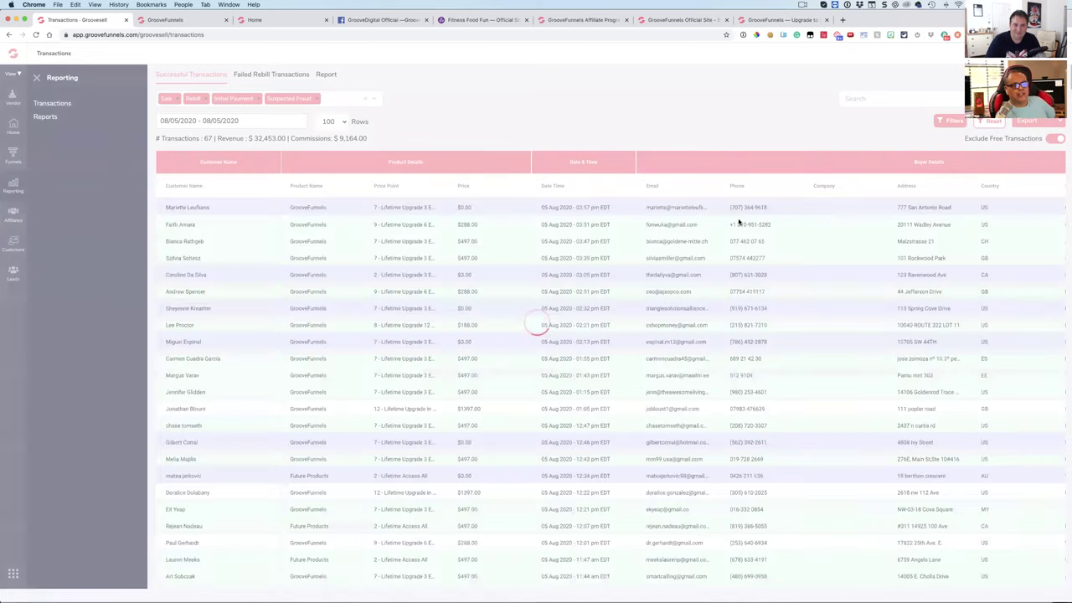
{"action": "scroll", "coordinate": [739, 216], "scroll_direction": "down", "scroll_amount": 4}
{"action": "scroll", "coordinate": [739, 221], "scroll_direction": "down", "scroll_amount": 1}
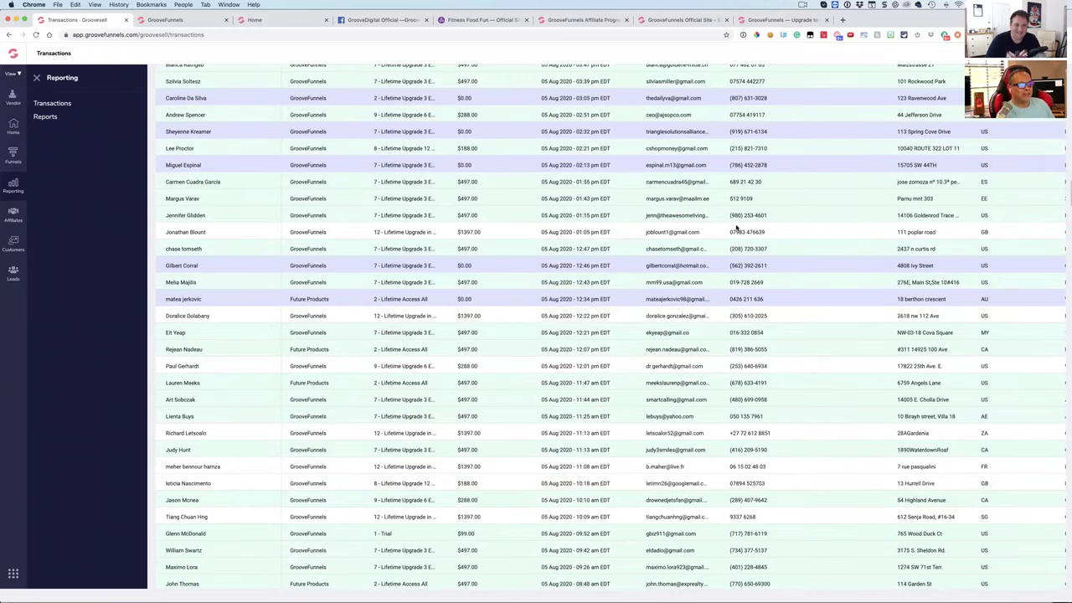
{"action": "scroll", "coordinate": [737, 223], "scroll_direction": "down", "scroll_amount": 5}
{"action": "scroll", "coordinate": [736, 228], "scroll_direction": "down", "scroll_amount": 12}
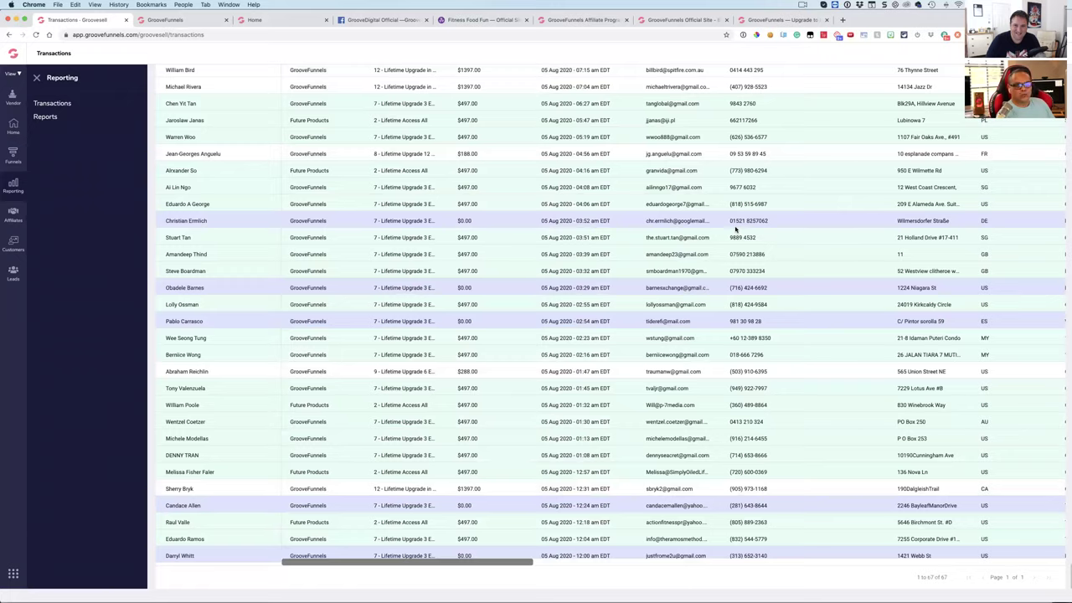
{"action": "scroll", "coordinate": [736, 228], "scroll_direction": "up", "scroll_amount": 4}
{"action": "scroll", "coordinate": [736, 229], "scroll_direction": "up", "scroll_amount": 15}
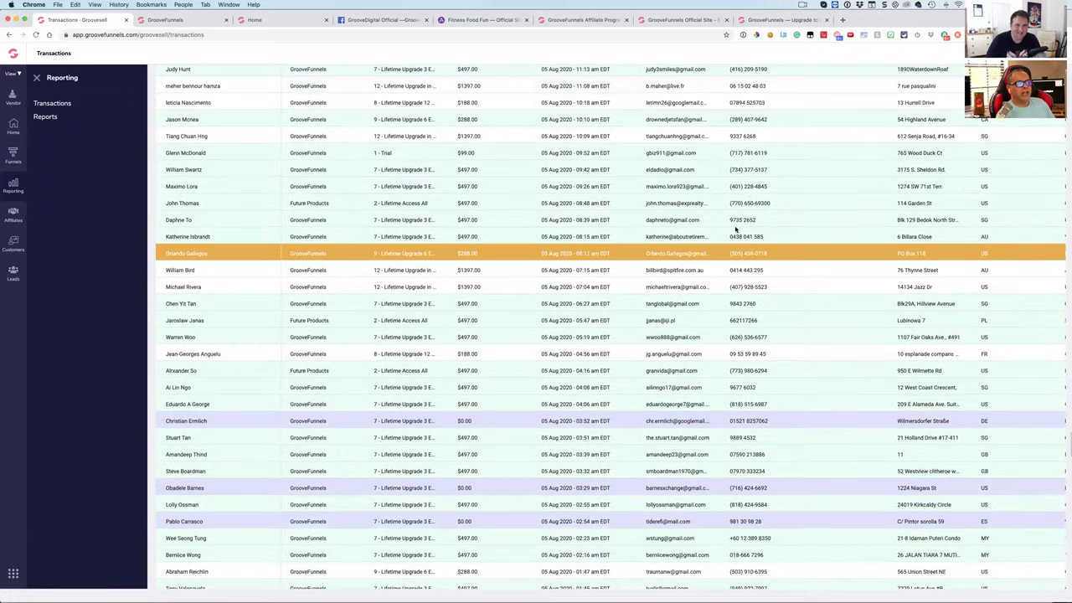
{"action": "scroll", "coordinate": [736, 228], "scroll_direction": "up", "scroll_amount": 4}
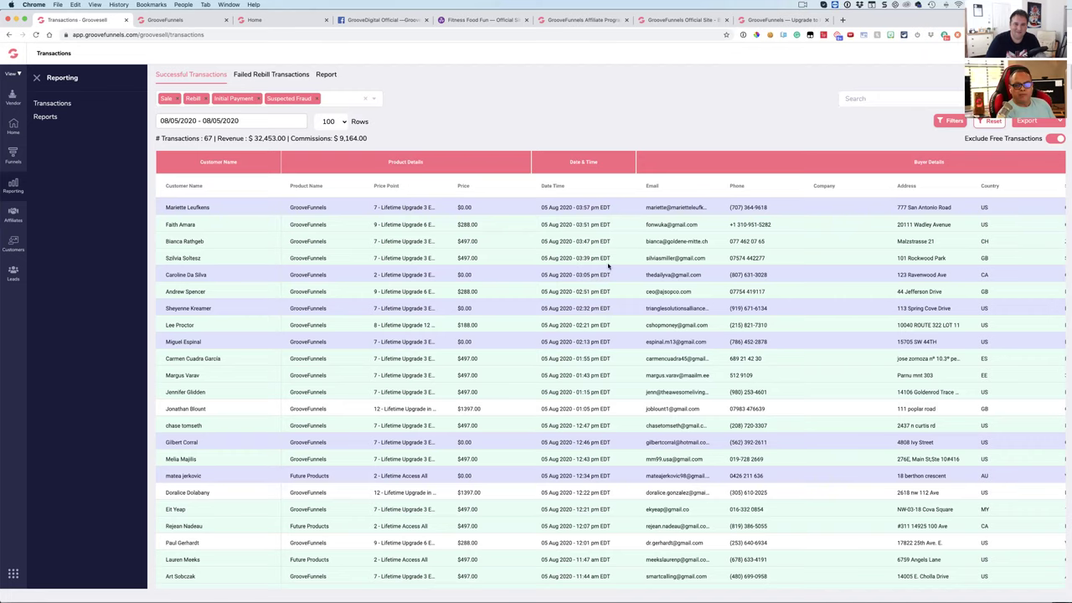
Step: Review the Affiliate Details commission columns, then switch off Exclude Free Transactions
{"action": "scroll", "coordinate": [653, 268], "scroll_direction": "right", "scroll_amount": 5}
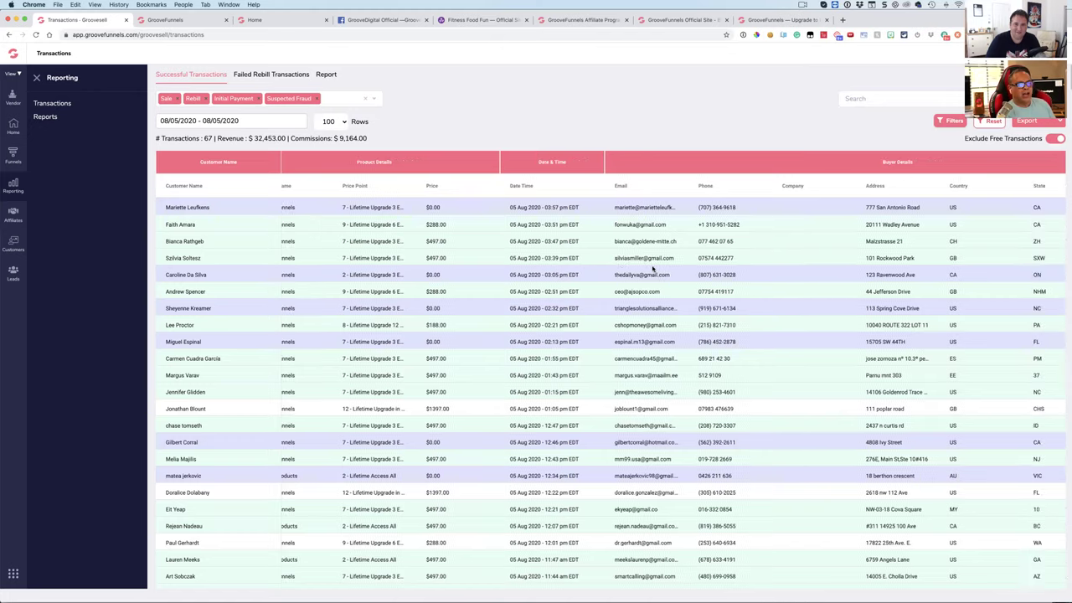
{"action": "scroll", "coordinate": [653, 268], "scroll_direction": "right", "scroll_amount": 10}
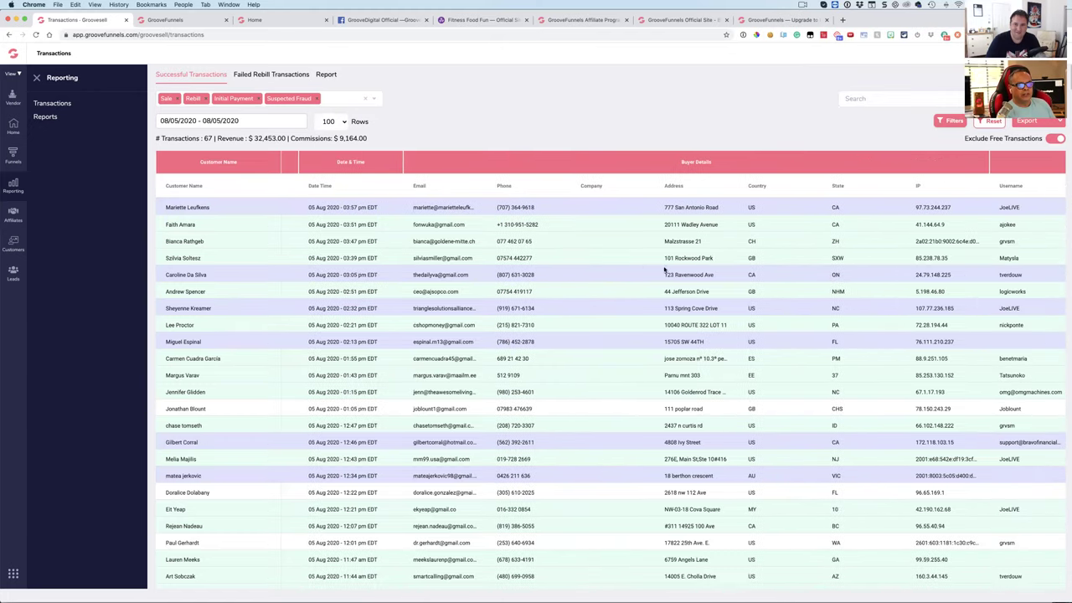
{"action": "scroll", "coordinate": [681, 221], "scroll_direction": "right", "scroll_amount": 3}
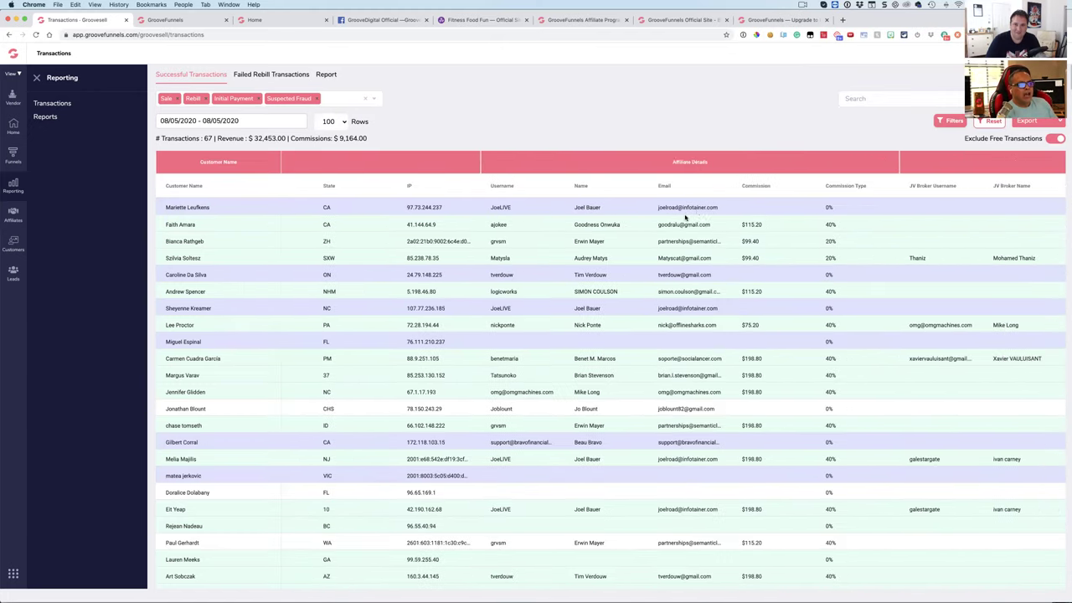
{"action": "scroll", "coordinate": [668, 217], "scroll_direction": "down", "scroll_amount": 1}
{"action": "scroll", "coordinate": [668, 241], "scroll_direction": "down", "scroll_amount": 10}
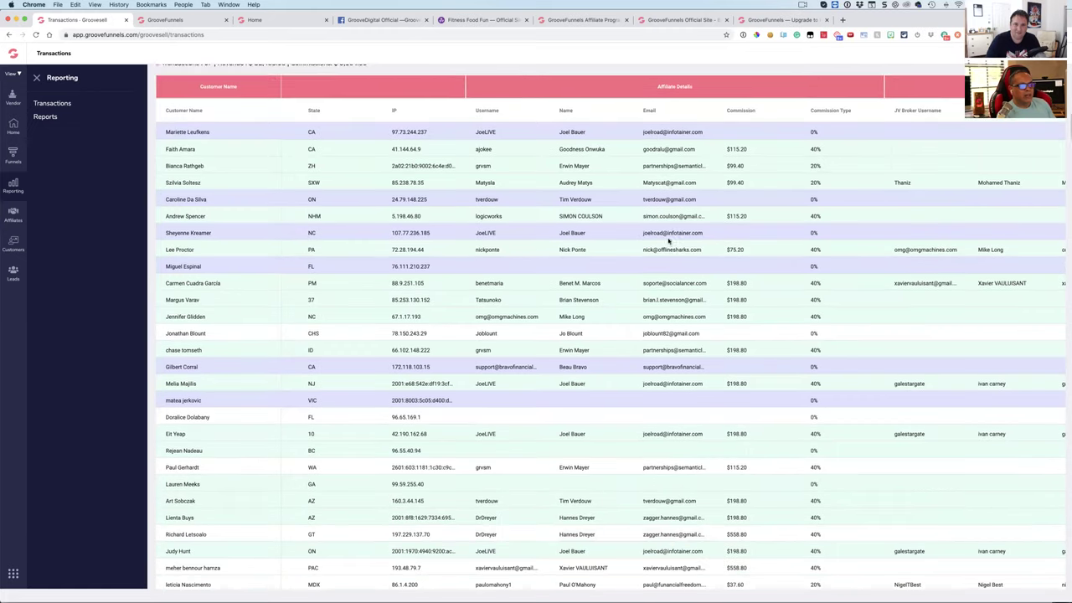
{"action": "scroll", "coordinate": [668, 247], "scroll_direction": "down", "scroll_amount": 10}
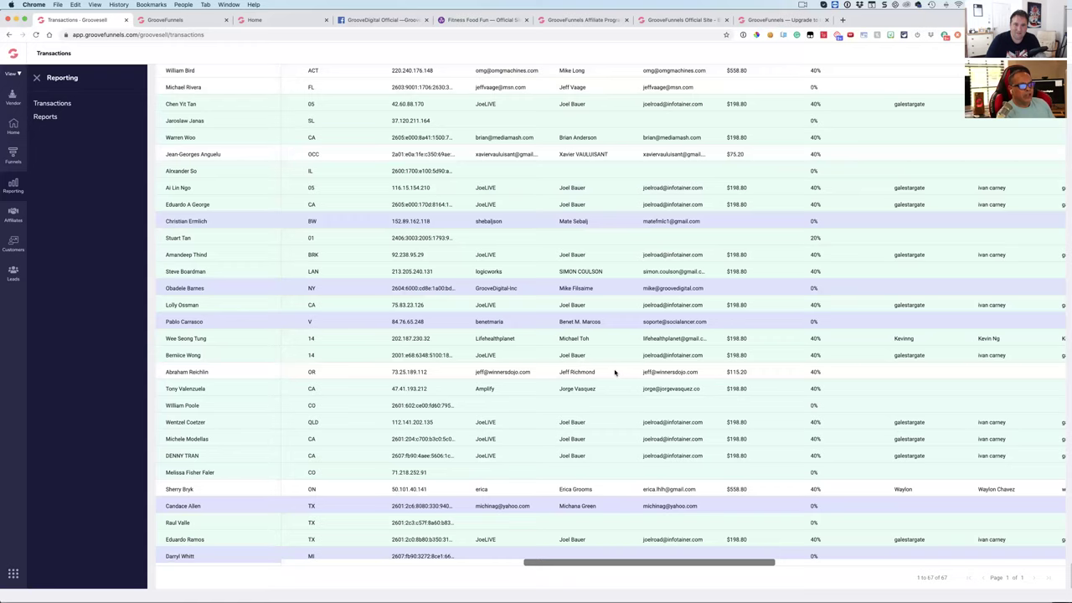
{"action": "scroll", "coordinate": [579, 343], "scroll_direction": "up", "scroll_amount": 2}
{"action": "scroll", "coordinate": [580, 341], "scroll_direction": "up", "scroll_amount": 7}
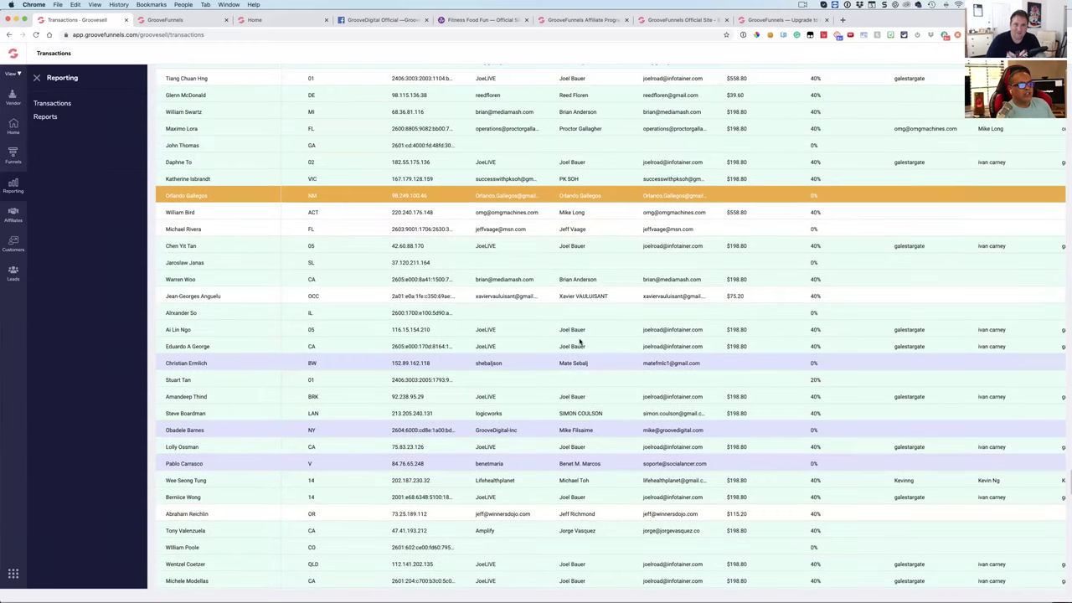
{"action": "scroll", "coordinate": [452, 195], "scroll_direction": "up", "scroll_amount": 14}
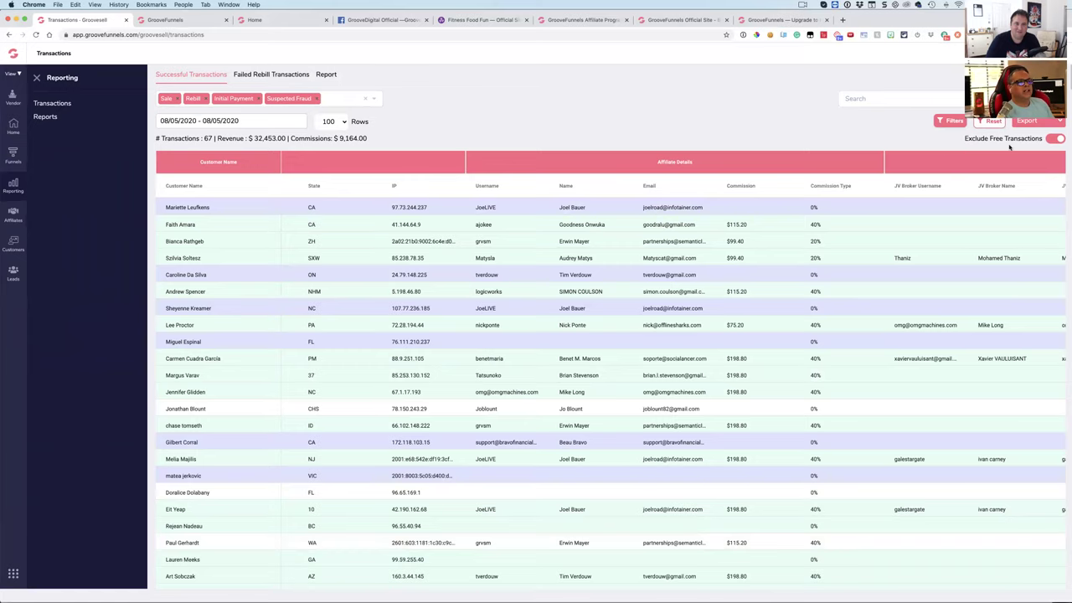
{"action": "left_click", "coordinate": [1055, 138]}
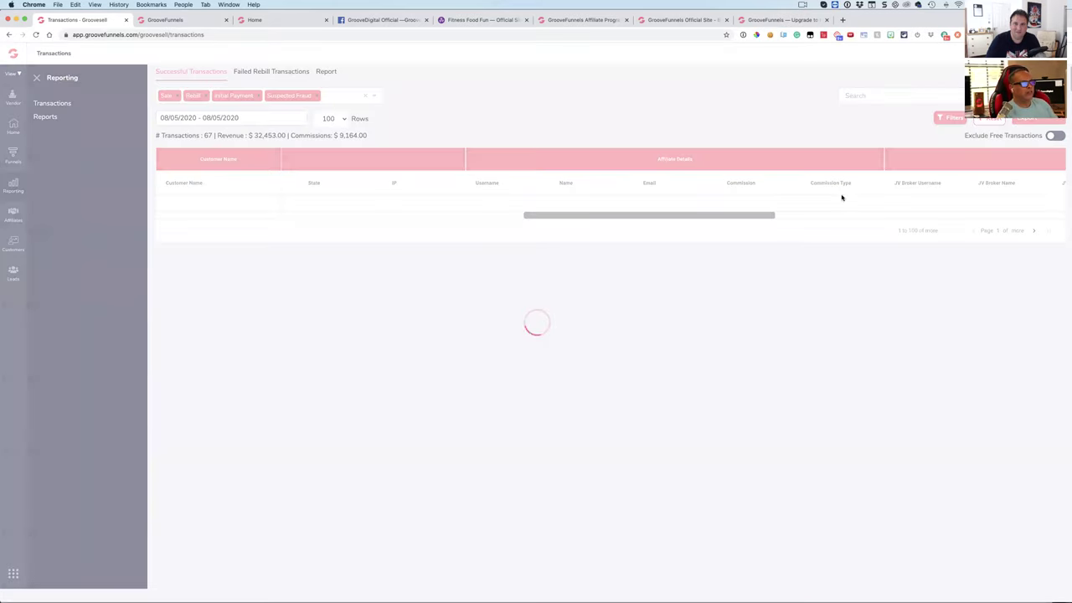